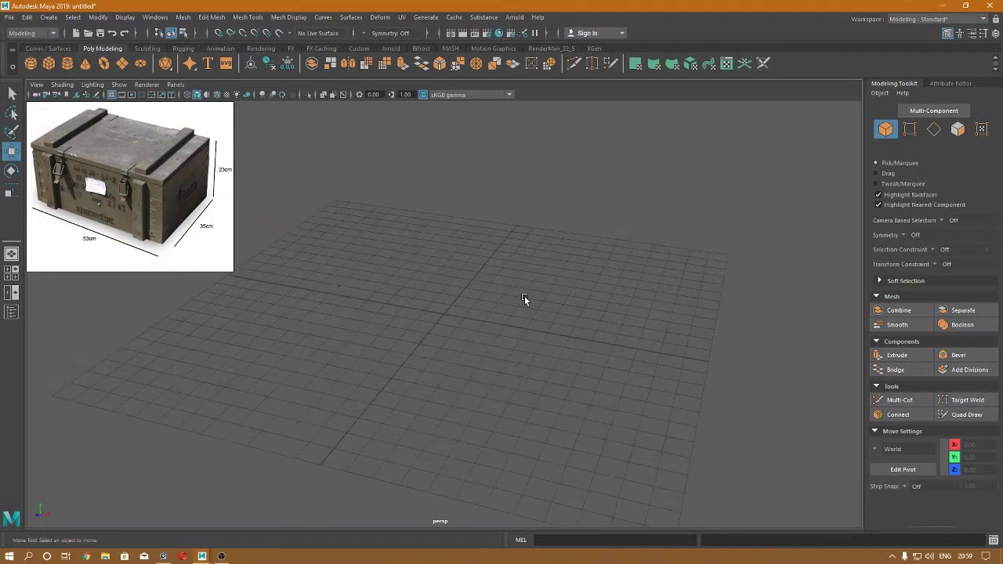
# - Create a polygon cube at the origin and give it a width of 5.3
pyautogui.keyDown('shift'); pyautogui.moveTo(525, 297); pyautogui.dragTo(478, 317, button='right'); pyautogui.keyUp('shift')
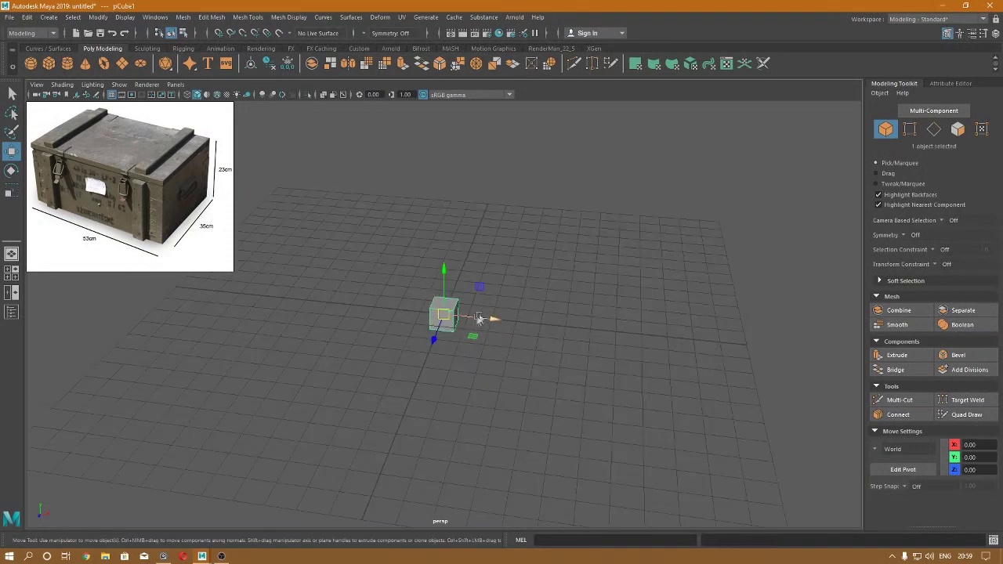
pyautogui.press('t')
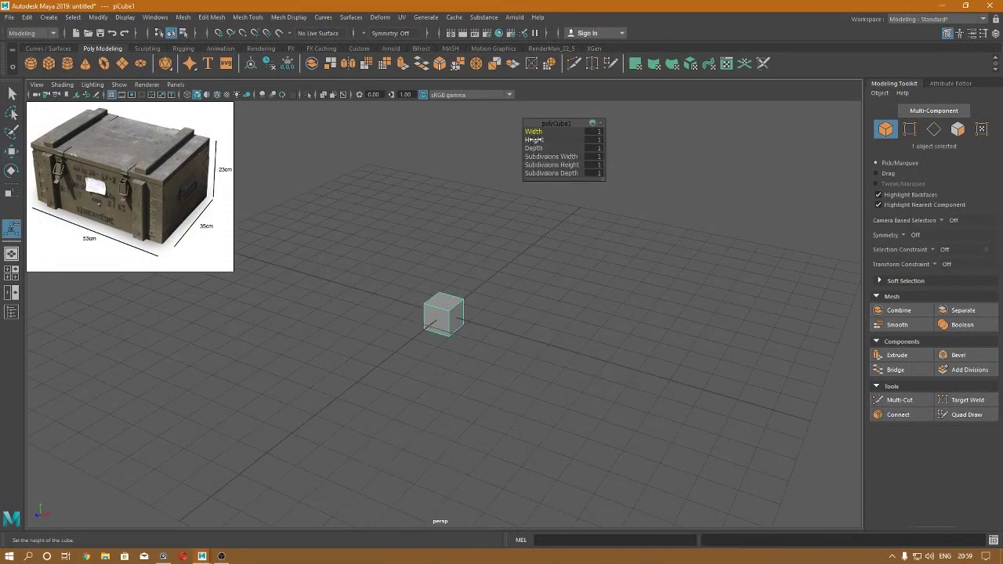
pyautogui.moveTo(533, 131); pyautogui.dragTo(564, 135)
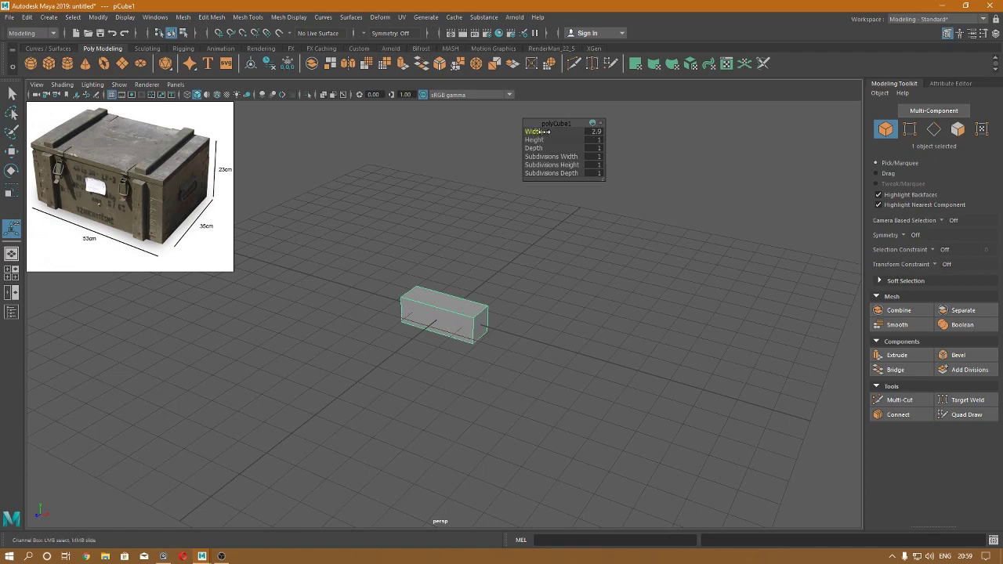
pyautogui.click(594, 132)
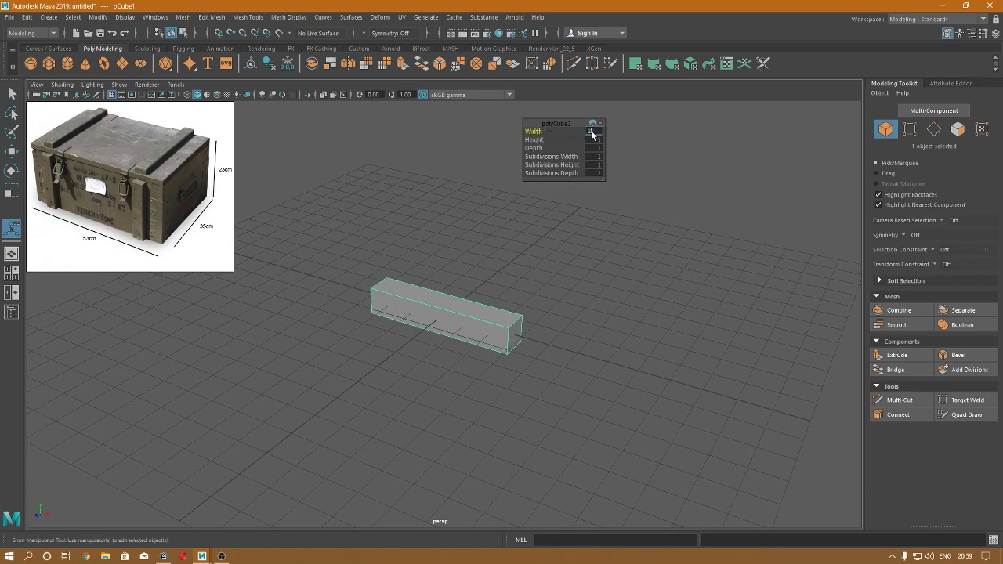
pyautogui.press('Return')
pyautogui.write('53')
pyautogui.press('Return')
# - Set the cube's height to 2.3 and depth to 3.5, then view it from above
pyautogui.click(598, 140)
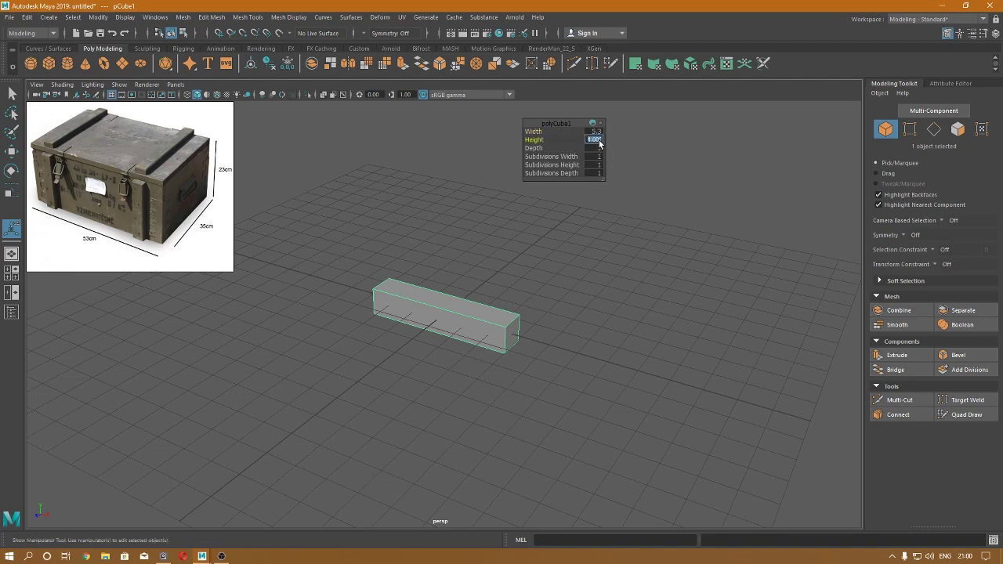
pyautogui.write('3')
pyautogui.press('Return')
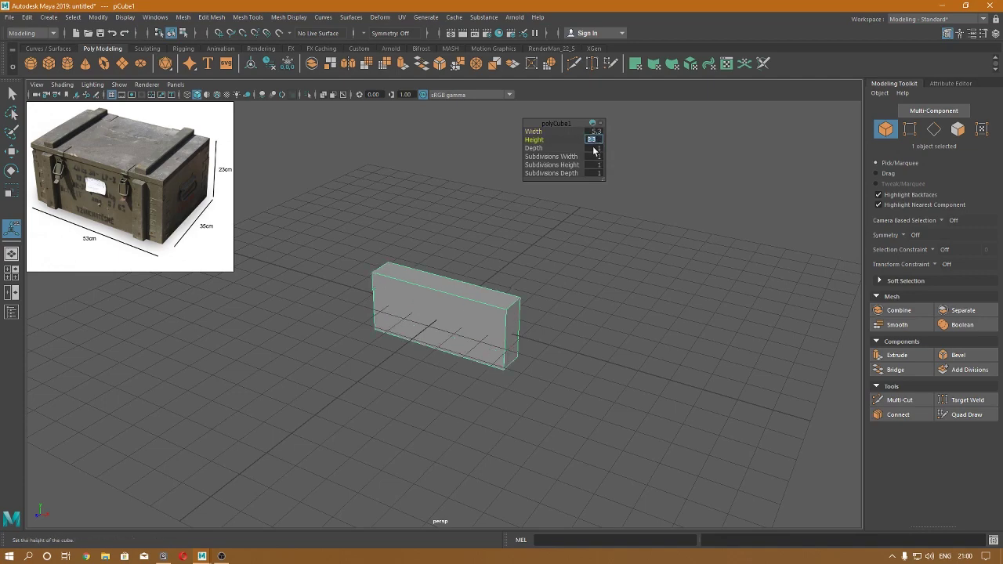
pyautogui.click(595, 149)
pyautogui.write('3.5')
pyautogui.press('Return')
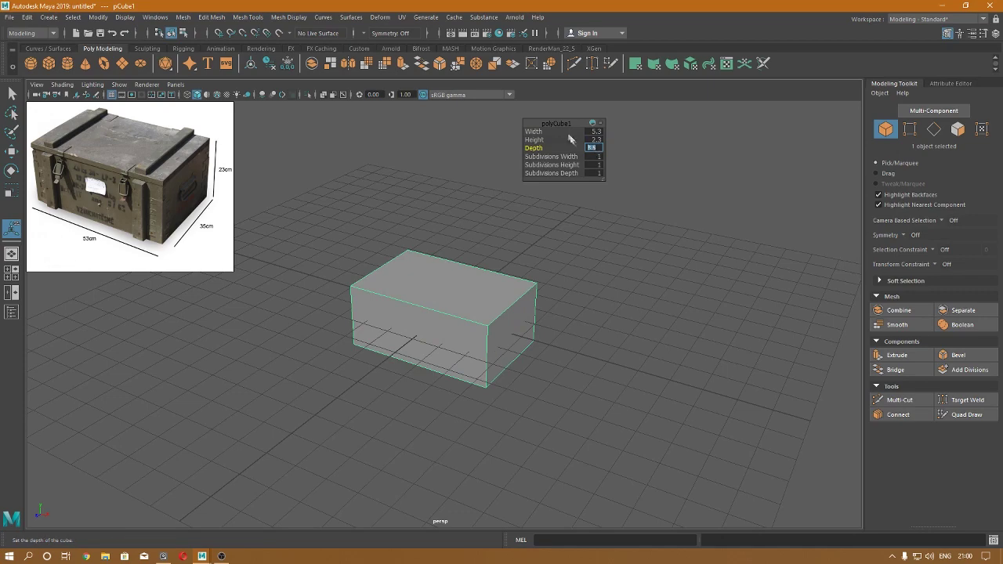
pyautogui.press('w')
pyautogui.moveTo(545, 222)
pyautogui.keyDown('alt'); pyautogui.mouseDown()
pyautogui.moveTo(408, 353)
pyautogui.moveTo(385, 414)
pyautogui.moveTo(416, 425)
pyautogui.moveTo(416, 399)
pyautogui.mouseUp(); pyautogui.keyUp('alt')
pyautogui.scroll(3, 408, 357)
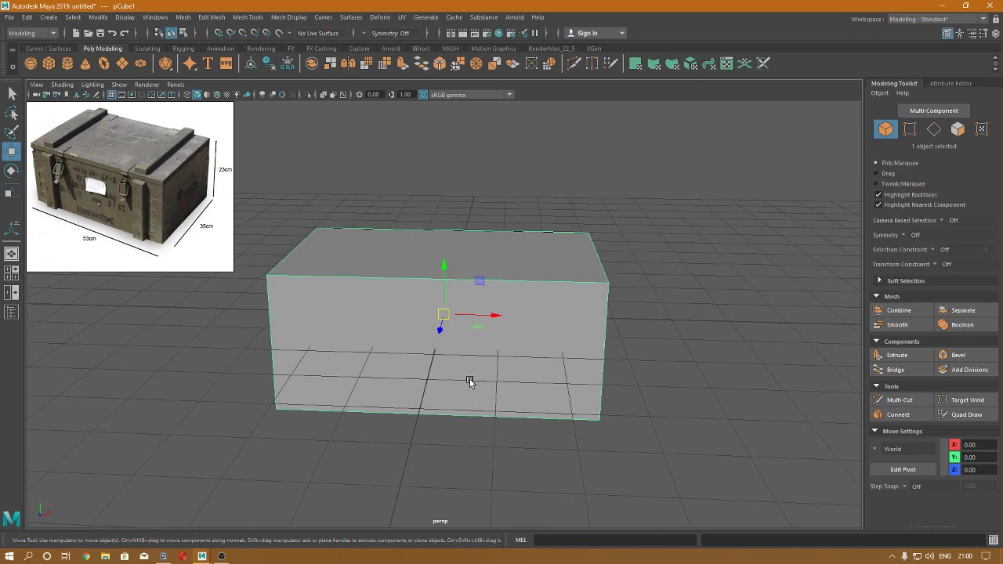
pyautogui.moveTo(469, 384)
pyautogui.keyDown('alt'); pyautogui.mouseDown()
pyautogui.moveTo(473, 352)
pyautogui.moveTo(444, 331)
pyautogui.moveTo(468, 345)
pyautogui.moveTo(427, 325)
pyautogui.moveTo(430, 282)
pyautogui.mouseUp(); pyautogui.keyUp('alt')
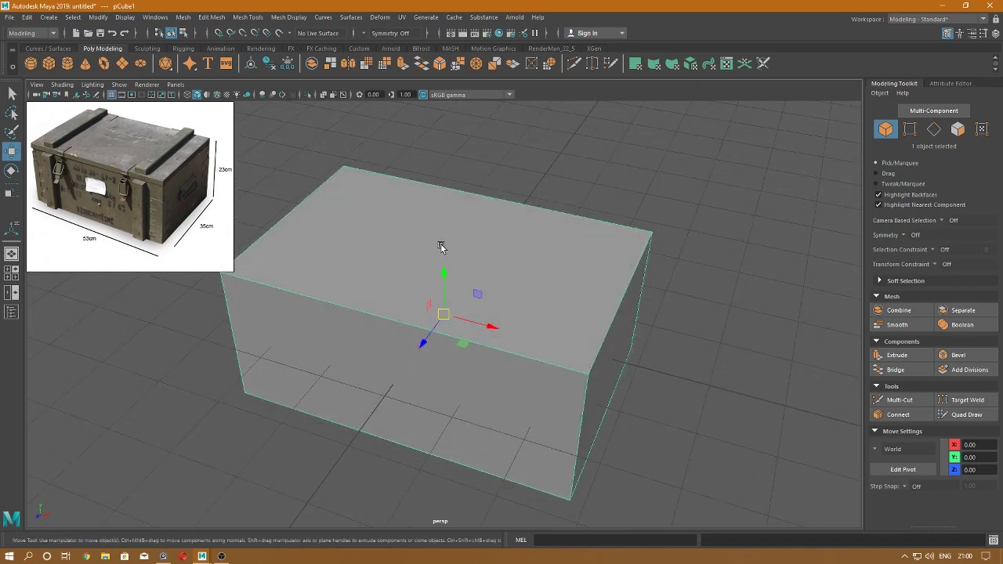
# - Delete the box's top face to open it
pyautogui.moveTo(441, 246); pyautogui.dragTo(443, 274, button='right')
pyautogui.click(433, 252)
pyautogui.press('Delete')
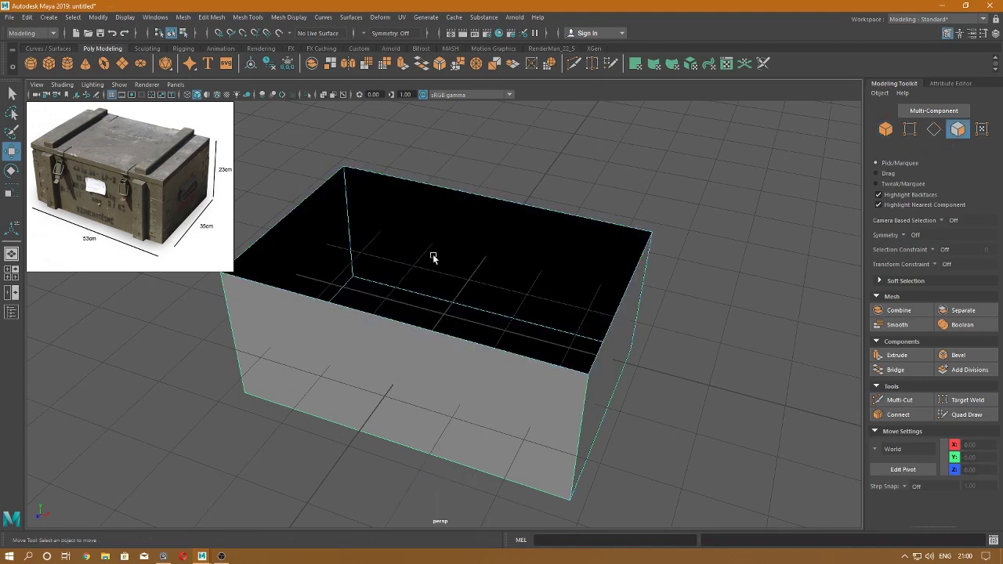
pyautogui.keyDown('alt'); pyautogui.moveTo(441, 264); pyautogui.dragTo(450, 254); pyautogui.keyUp('alt')
pyautogui.moveTo(452, 227); pyautogui.dragTo(461, 253, button='right')
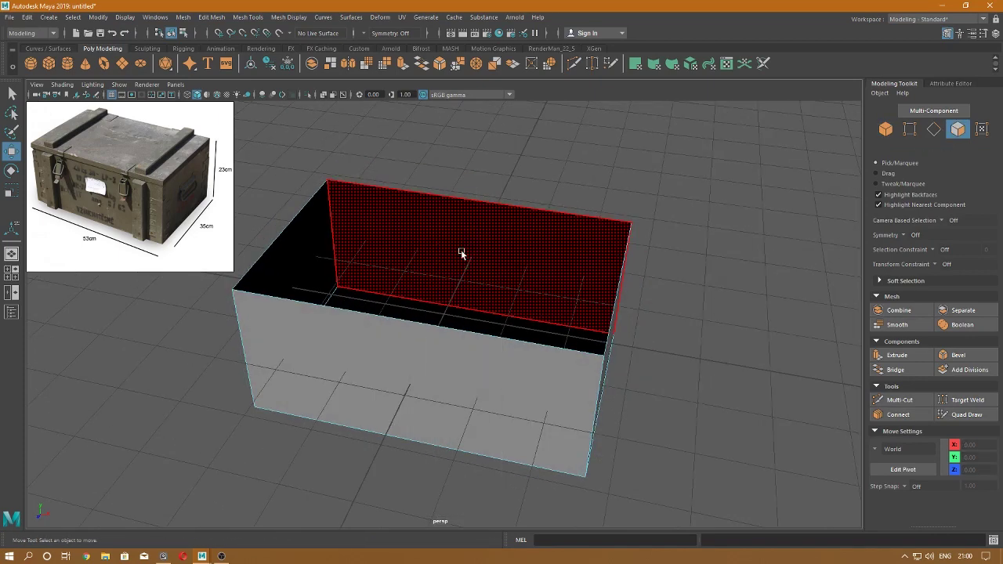
pyautogui.click(461, 253)
pyautogui.press('F8')
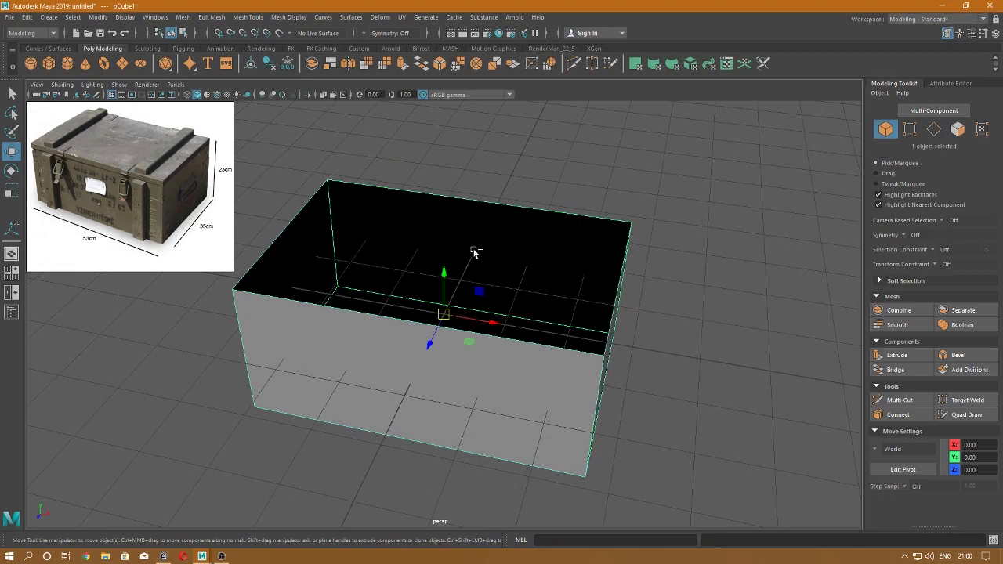
# - Extrude the remaining five faces with a wall thickness of -0.18
pyautogui.hotkey('ctrl', 'e')
pyautogui.moveTo(454, 392); pyautogui.dragTo(447, 395, button='middle')
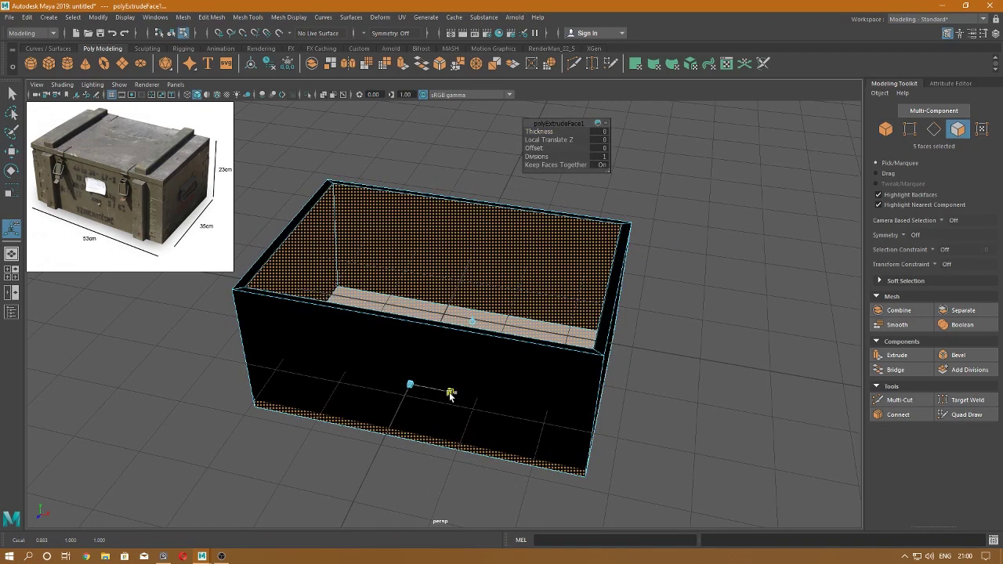
pyautogui.hotkey('ctrl', 'z')
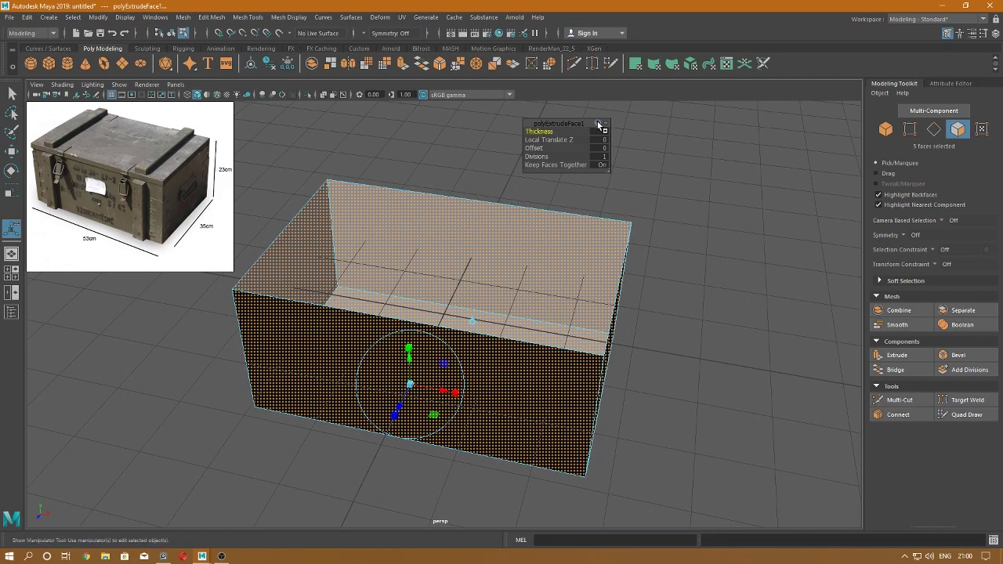
pyautogui.moveTo(547, 132); pyautogui.dragTo(529, 131, button='middle')
pyautogui.press('w')
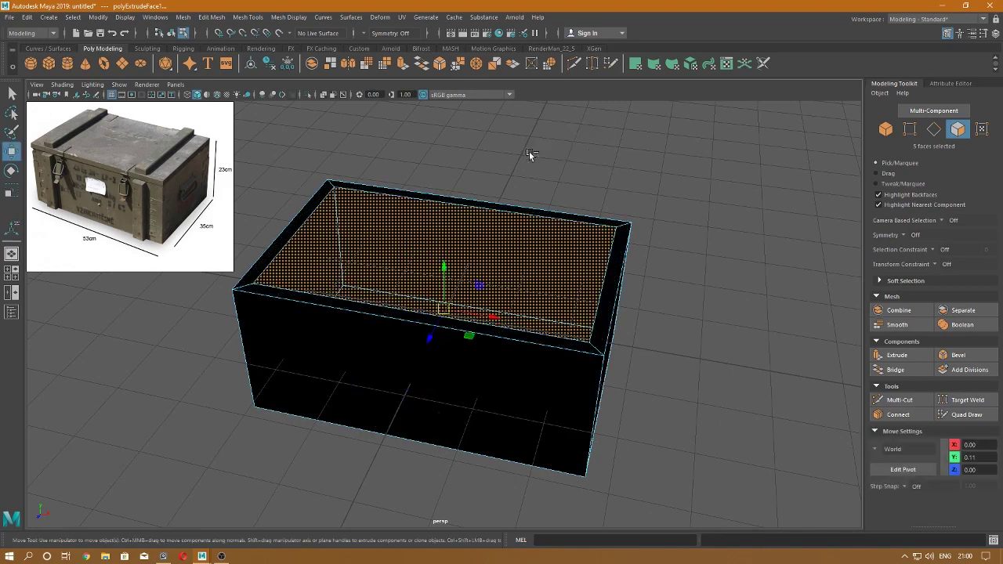
pyautogui.rightClick(647, 149)
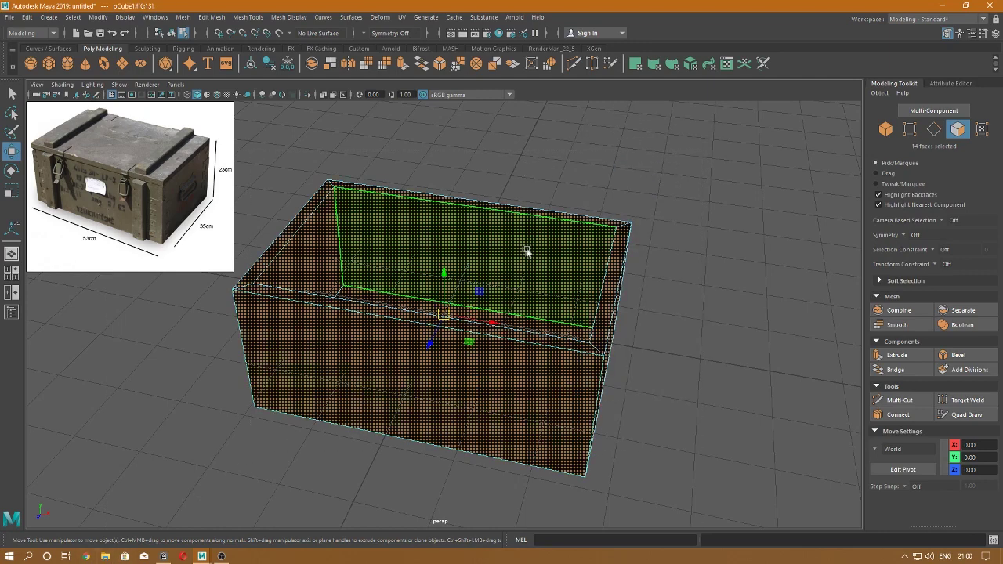
pyautogui.click(593, 160)
pyautogui.hotkey('ctrl', 'z')
# - Convert the face selection back and reselect the whole box in object mode
pyautogui.keyDown('ctrl'); pyautogui.rightClick(420, 280); pyautogui.keyUp('ctrl')
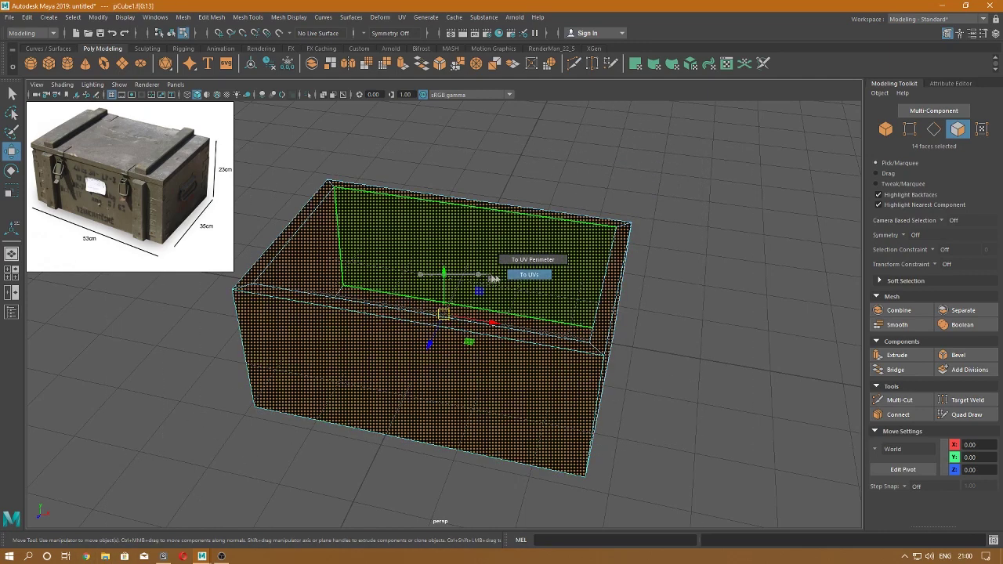
pyautogui.keyDown('ctrl'); pyautogui.rightClick(420, 280); pyautogui.keyUp('ctrl')
pyautogui.keyDown('ctrl'); pyautogui.rightClick(419, 278); pyautogui.keyUp('ctrl')
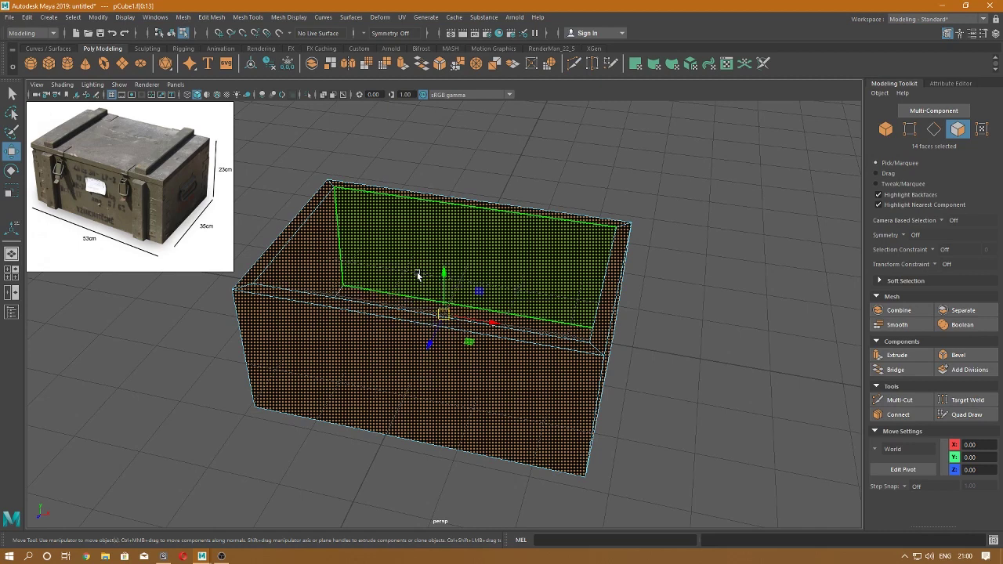
pyautogui.click(418, 276)
pyautogui.click(452, 269)
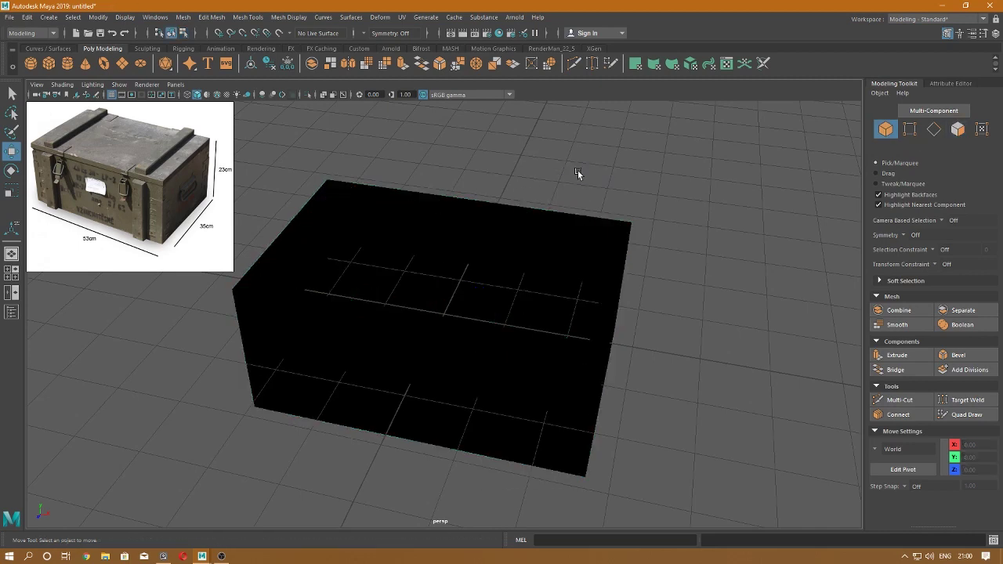
pyautogui.moveTo(515, 251); pyautogui.dragTo(576, 273, button='right')
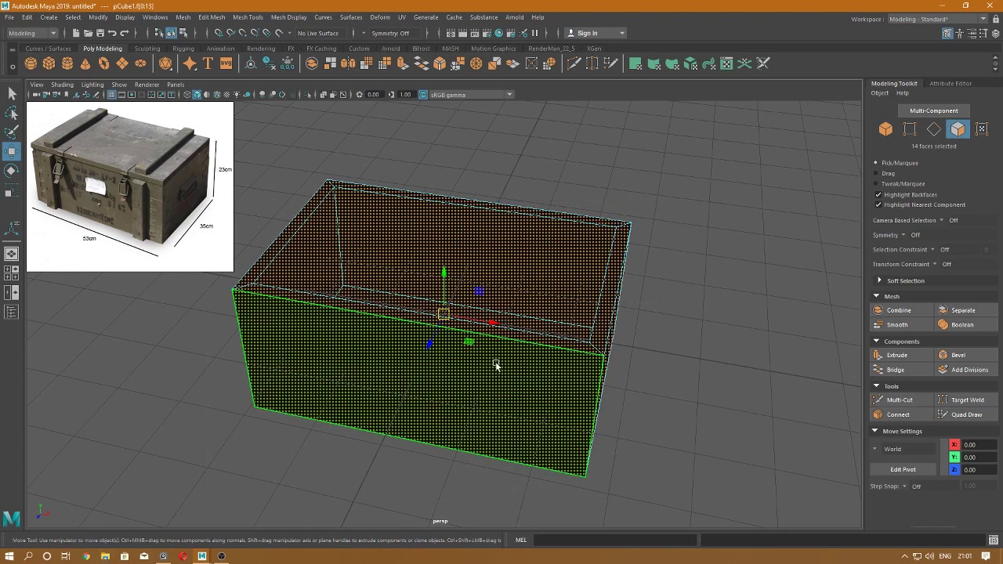
pyautogui.keyDown('shift'); pyautogui.rightClick(487, 304); pyautogui.keyUp('shift')
pyautogui.keyDown('shift'); pyautogui.moveTo(487, 304); pyautogui.dragTo(487, 311, button='right'); pyautogui.keyUp('shift')
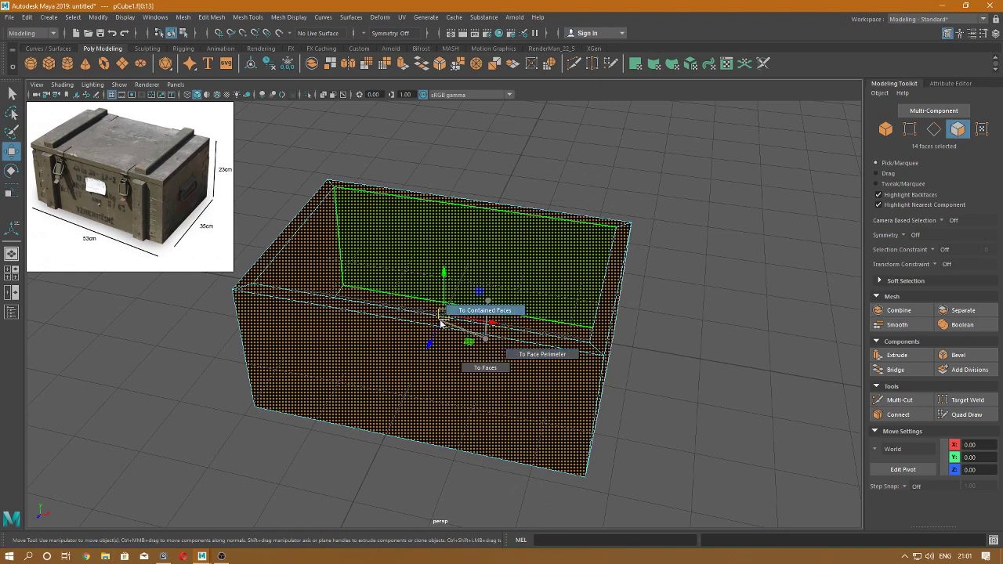
pyautogui.keyDown('shift'); pyautogui.rightClick(487, 302); pyautogui.keyUp('shift')
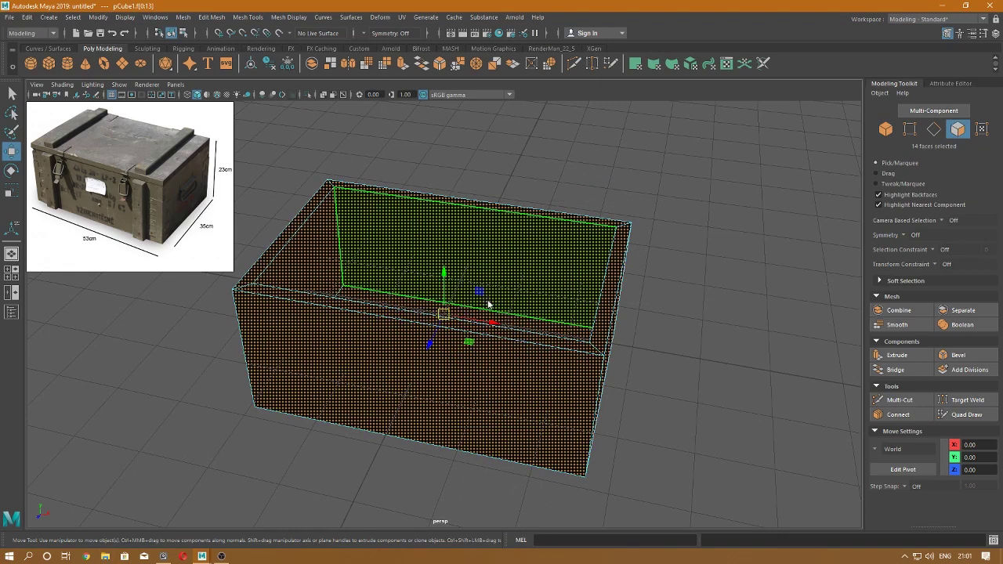
pyautogui.keyDown('shift'); pyautogui.moveTo(488, 303); pyautogui.dragTo(566, 329, button='right'); pyautogui.keyUp('shift')
pyautogui.click(595, 185)
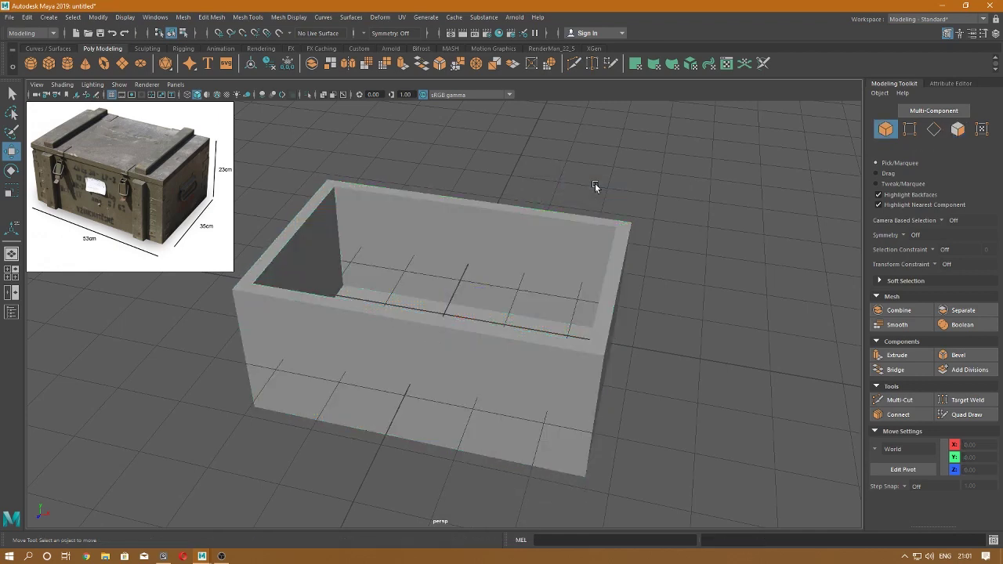
pyautogui.click(532, 227)
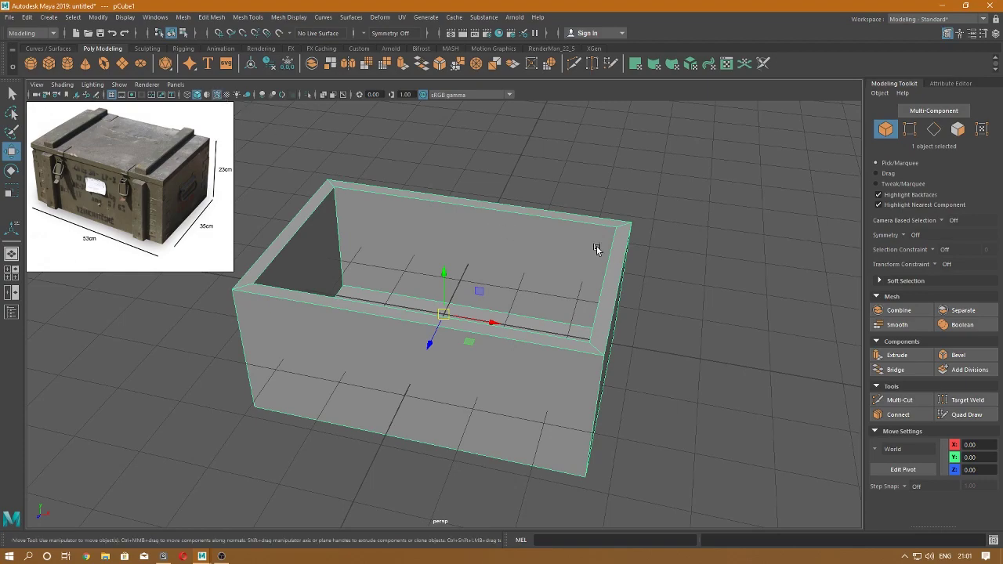
# - Create a second cube above the box, 5.3 wide and 3.5 deep
pyautogui.moveTo(595, 248)
pyautogui.keyDown('alt'); pyautogui.mouseDown()
pyautogui.moveTo(548, 224)
pyautogui.moveTo(604, 237)
pyautogui.moveTo(607, 288)
pyautogui.moveTo(491, 316)
pyautogui.moveTo(535, 183)
pyautogui.moveTo(572, 248)
pyautogui.moveTo(600, 199)
pyautogui.mouseUp(); pyautogui.keyUp('alt')
pyautogui.keyDown('shift'); pyautogui.moveTo(600, 197); pyautogui.dragTo(597, 315, button='right'); pyautogui.keyUp('shift')
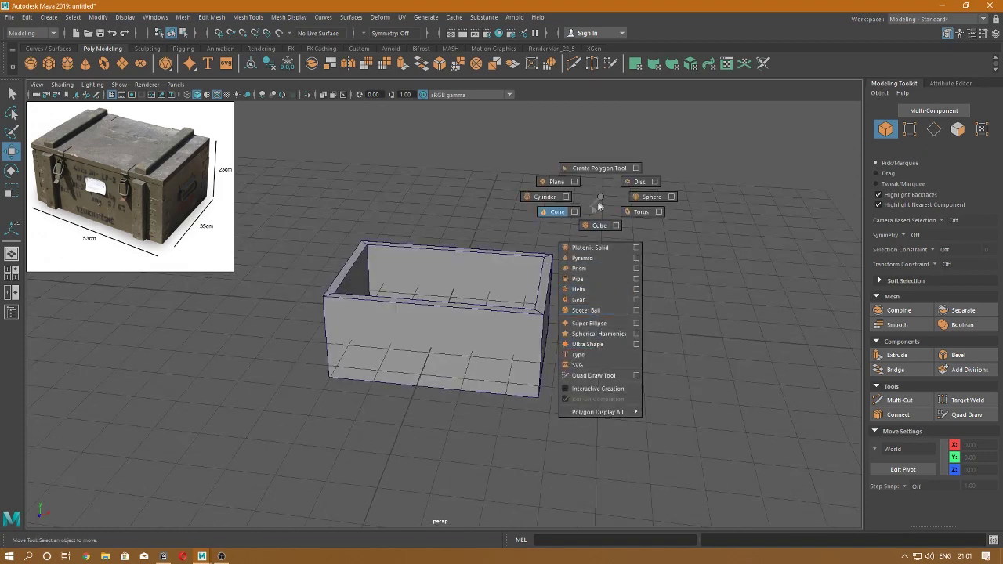
pyautogui.moveTo(597, 313)
pyautogui.keyDown('shift'); pyautogui.mouseDown(button='right')
pyautogui.moveTo(599, 194)
pyautogui.moveTo(522, 381)
pyautogui.moveTo(497, 371)
pyautogui.moveTo(488, 238)
pyautogui.moveTo(510, 246)
pyautogui.moveTo(671, 221)
pyautogui.moveTo(616, 267)
pyautogui.mouseUp(button='right'); pyautogui.keyUp('shift')
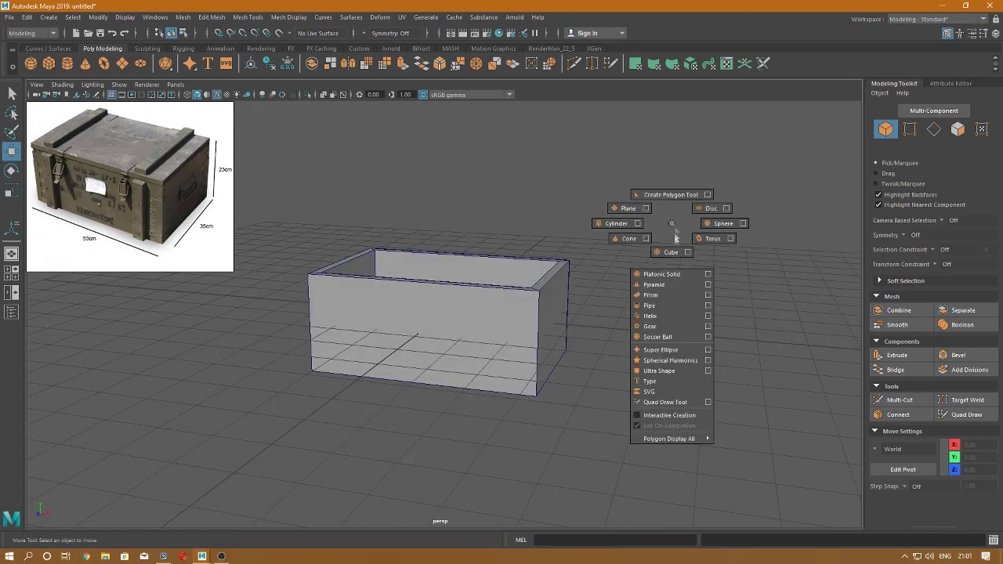
pyautogui.moveTo(614, 275)
pyautogui.keyDown('alt'); pyautogui.mouseDown()
pyautogui.moveTo(445, 259)
pyautogui.moveTo(440, 189)
pyautogui.moveTo(522, 198)
pyautogui.mouseUp(); pyautogui.keyUp('alt')
pyautogui.press('t')
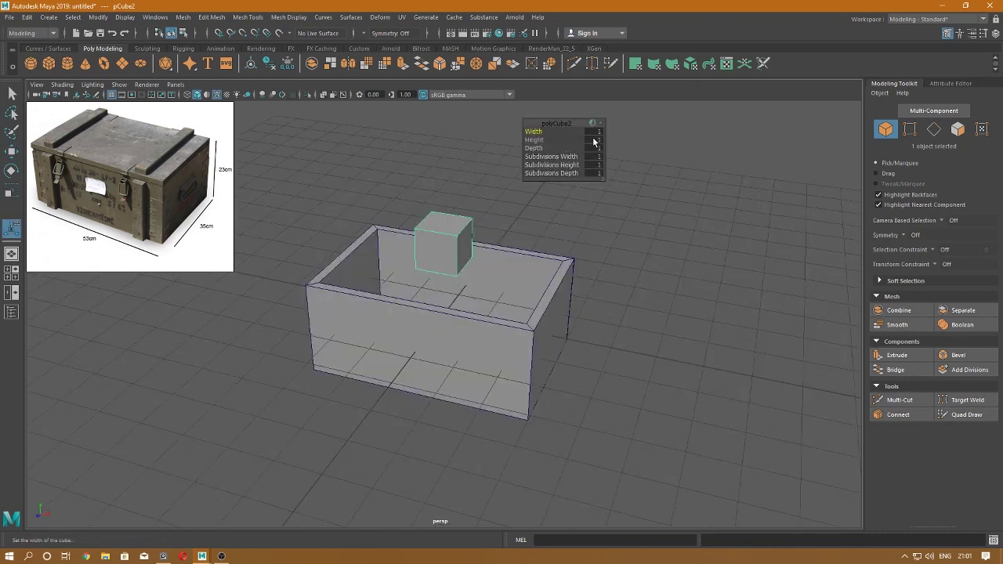
pyautogui.click(593, 140)
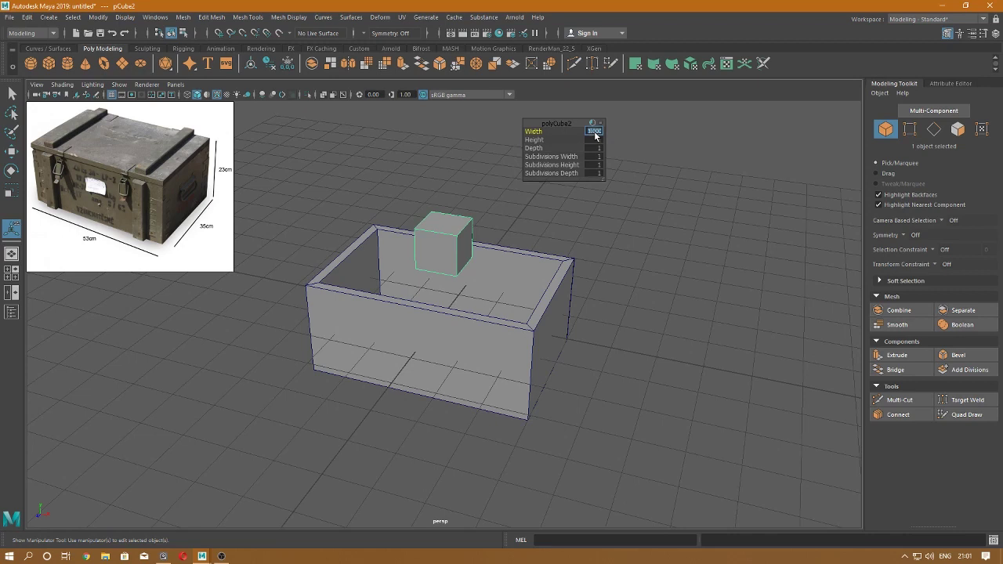
pyautogui.write('5')
pyautogui.press('Return')
pyautogui.click(597, 149)
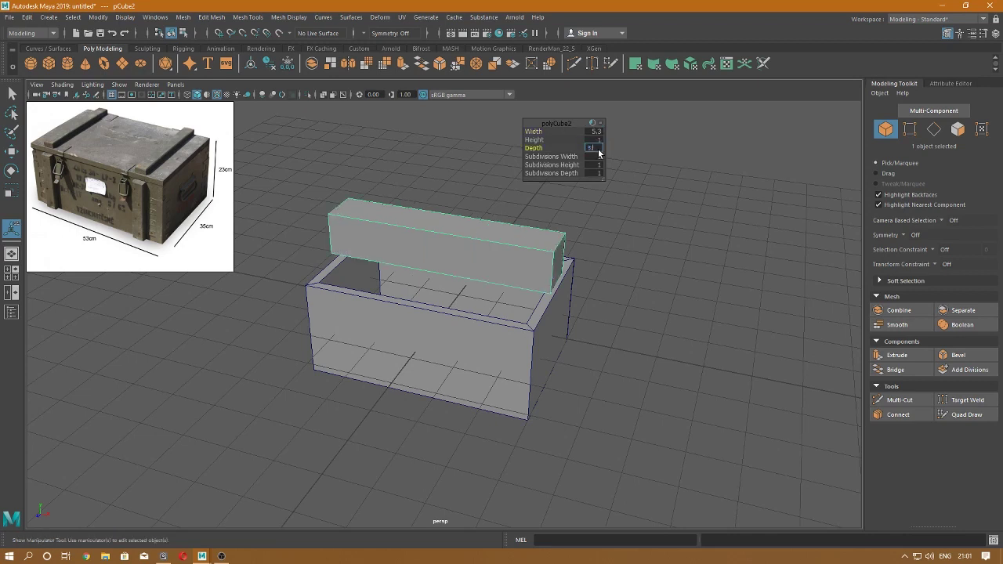
pyautogui.write('.5')
pyautogui.press('Return')
# - Flatten the new cube into a lid with height 0.2
pyautogui.moveTo(530, 139); pyautogui.dragTo(485, 146)
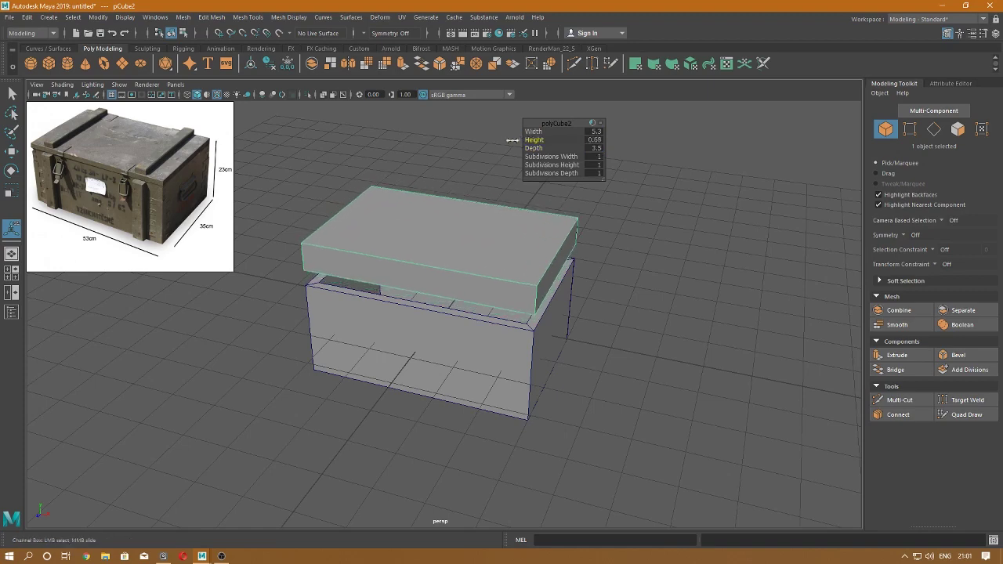
pyautogui.scroll(3, 468, 196)
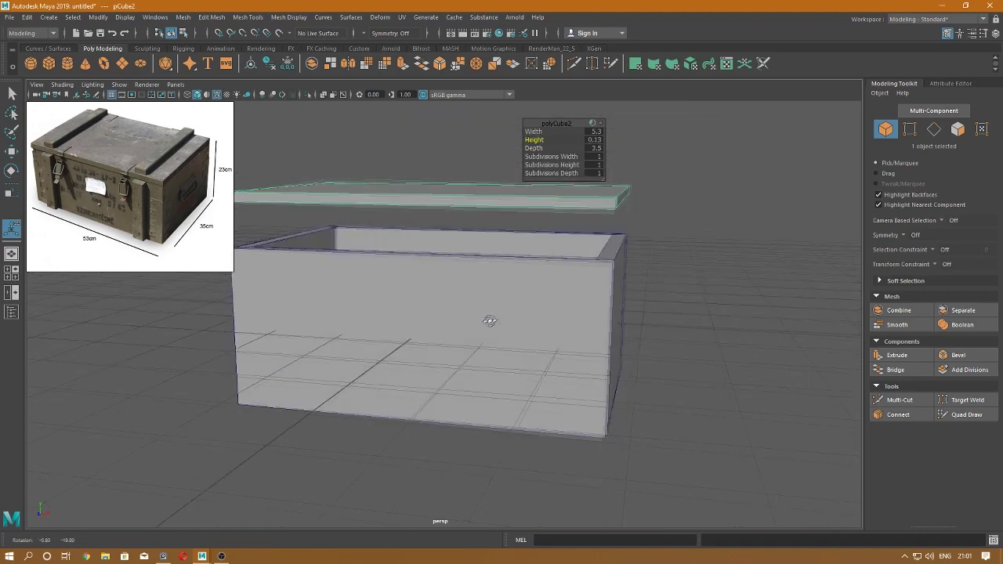
pyautogui.keyDown('alt'); pyautogui.moveTo(489, 315); pyautogui.dragTo(475, 291); pyautogui.keyUp('alt')
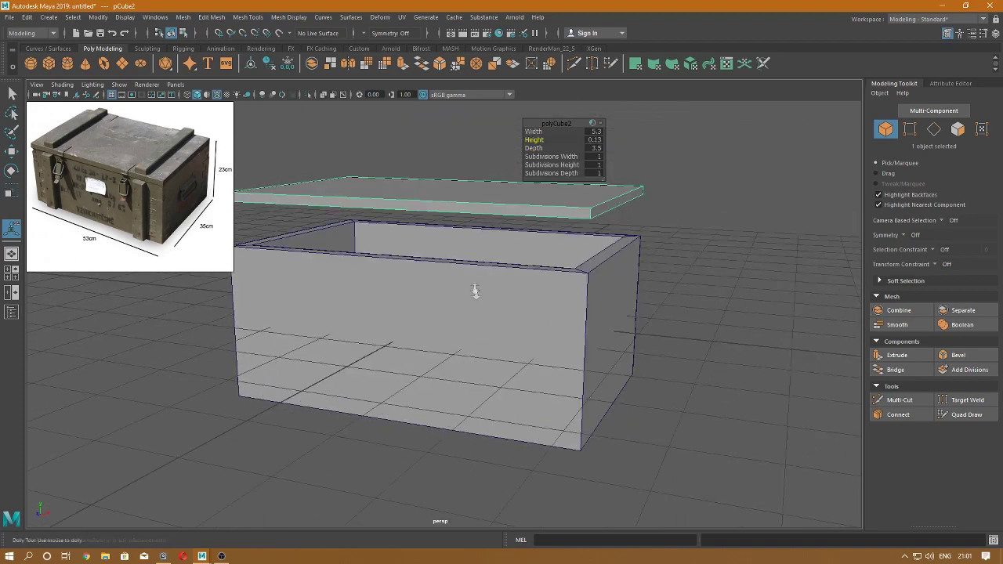
pyautogui.click(593, 140)
pyautogui.write('5')
pyautogui.press('Return')
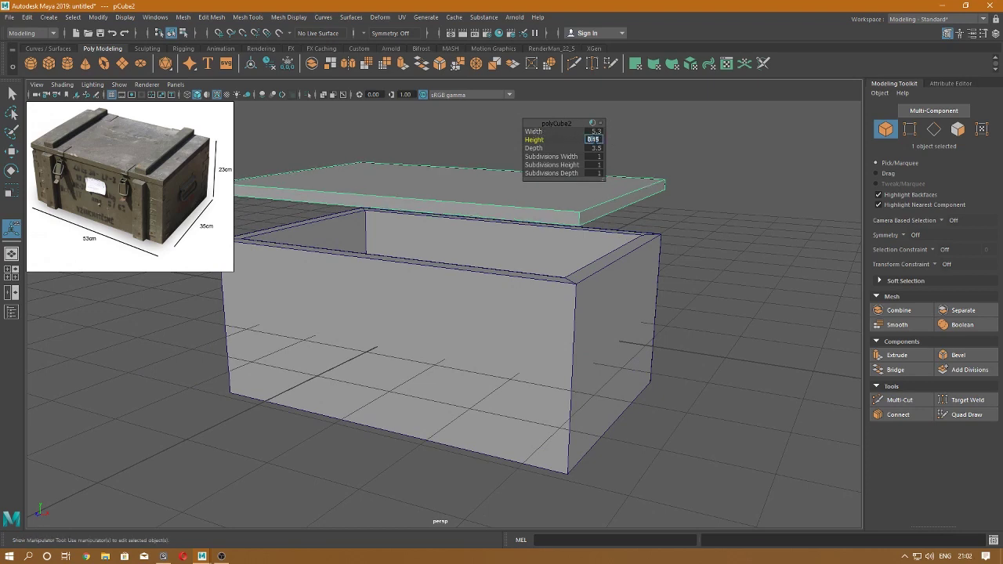
pyautogui.write('0.2')
pyautogui.press('Return')
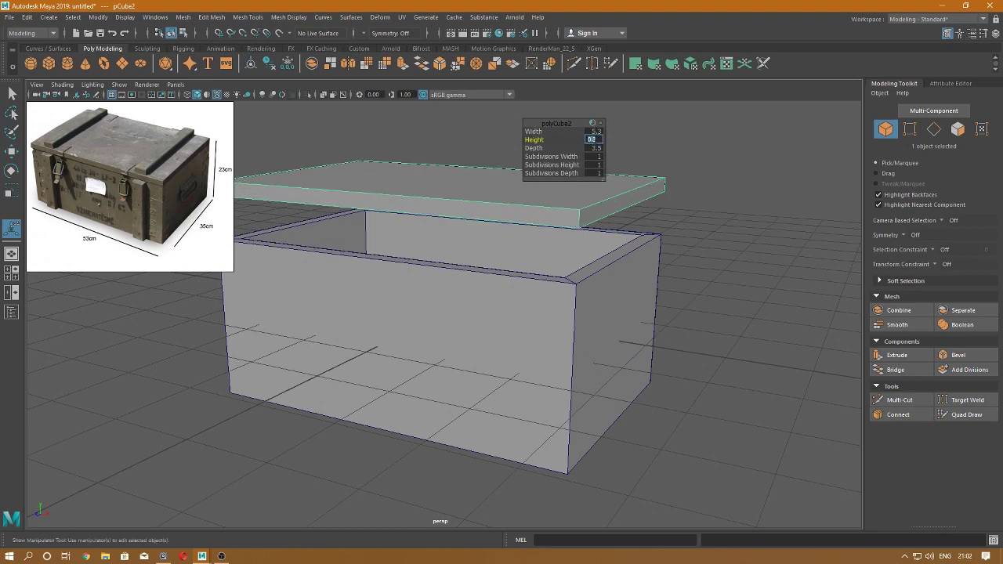
pyautogui.press('Escape')
pyautogui.press('w')
pyautogui.moveTo(553, 148)
pyautogui.keyDown('alt'); pyautogui.mouseDown()
pyautogui.moveTo(520, 168)
pyautogui.moveTo(528, 184)
pyautogui.moveTo(518, 183)
pyautogui.mouseUp(); pyautogui.keyUp('alt')
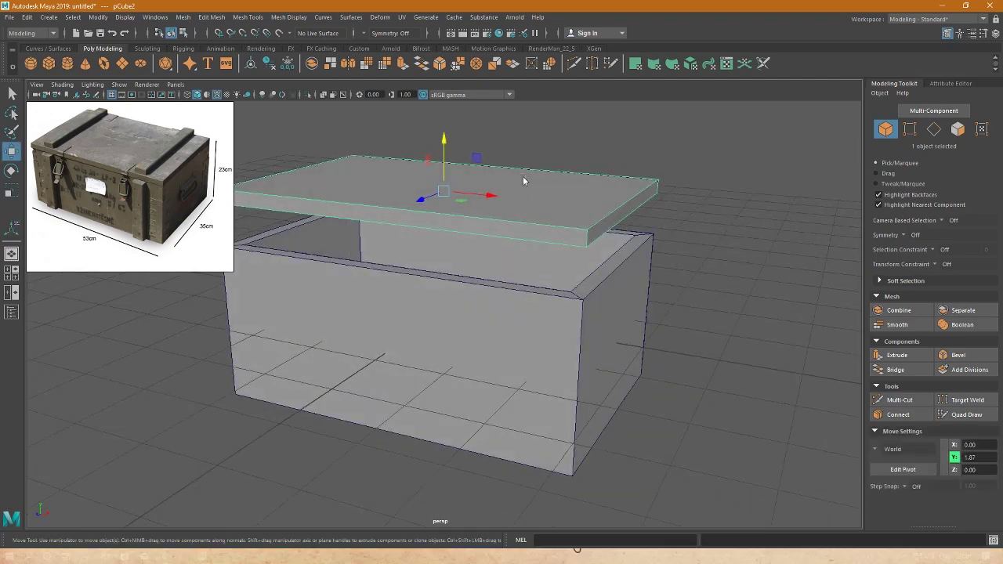
# - Bevel all the lid's edges with a narrow fraction and 2 segments
pyautogui.press('F10')
pyautogui.moveTo(770, 135); pyautogui.dragTo(237, 286)
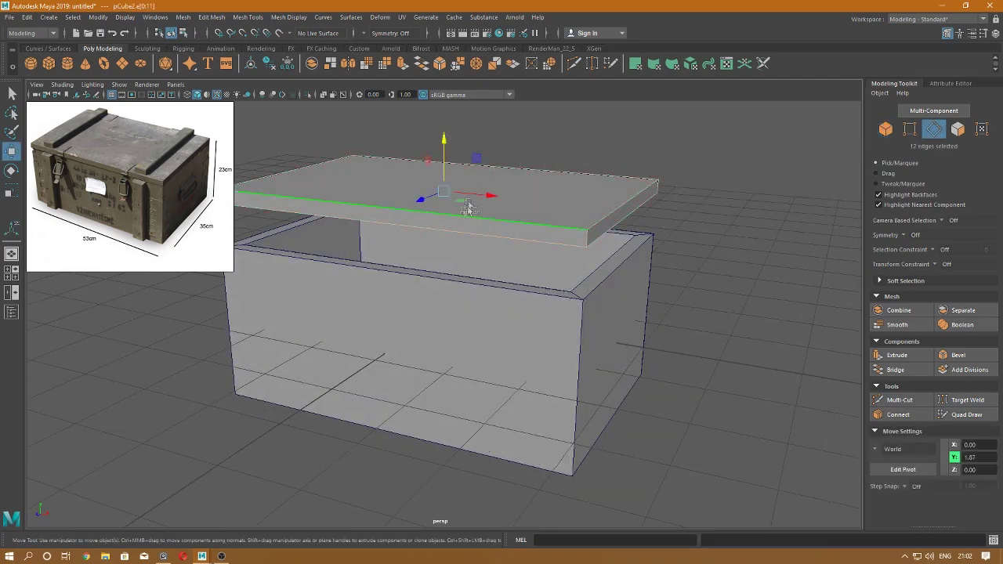
pyautogui.keyDown('shift'); pyautogui.moveTo(467, 206); pyautogui.dragTo(524, 229, button='right'); pyautogui.keyUp('shift')
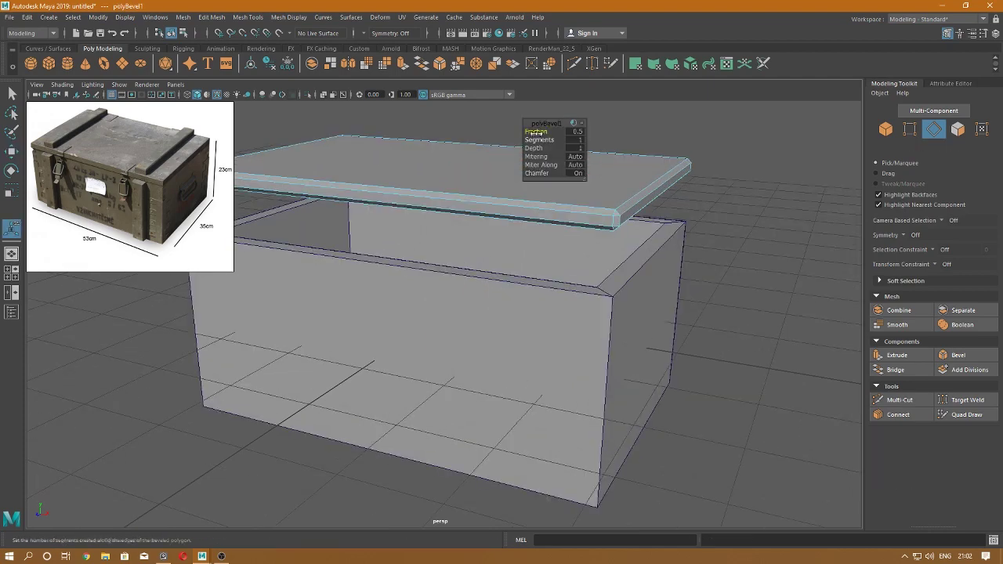
pyautogui.moveTo(537, 131)
pyautogui.mouseDown()
pyautogui.moveTo(525, 129)
pyautogui.moveTo(603, 141)
pyautogui.mouseUp()
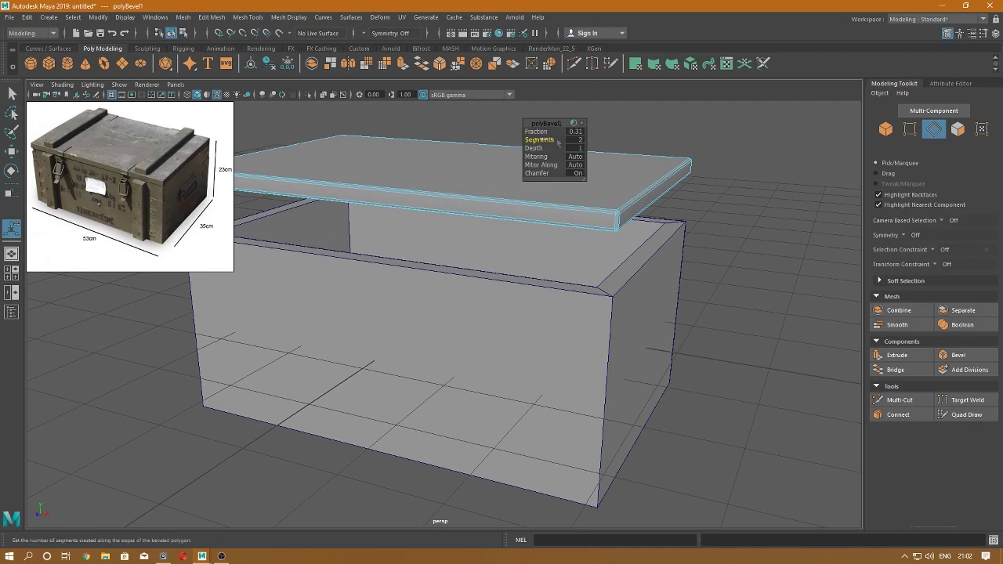
# - Return to object mode and lower the lid onto the box at Y 1.25
pyautogui.moveTo(530, 157)
pyautogui.keyDown('alt'); pyautogui.mouseDown()
pyautogui.moveTo(528, 235)
pyautogui.moveTo(513, 240)
pyautogui.mouseUp(); pyautogui.keyUp('alt')
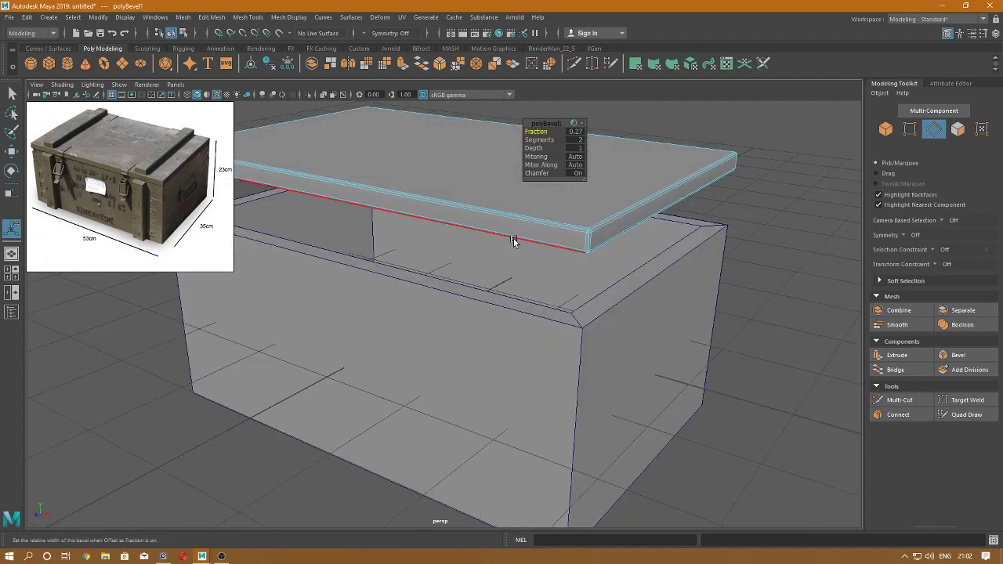
pyautogui.press('w')
pyautogui.moveTo(510, 161); pyautogui.dragTo(571, 164, button='right')
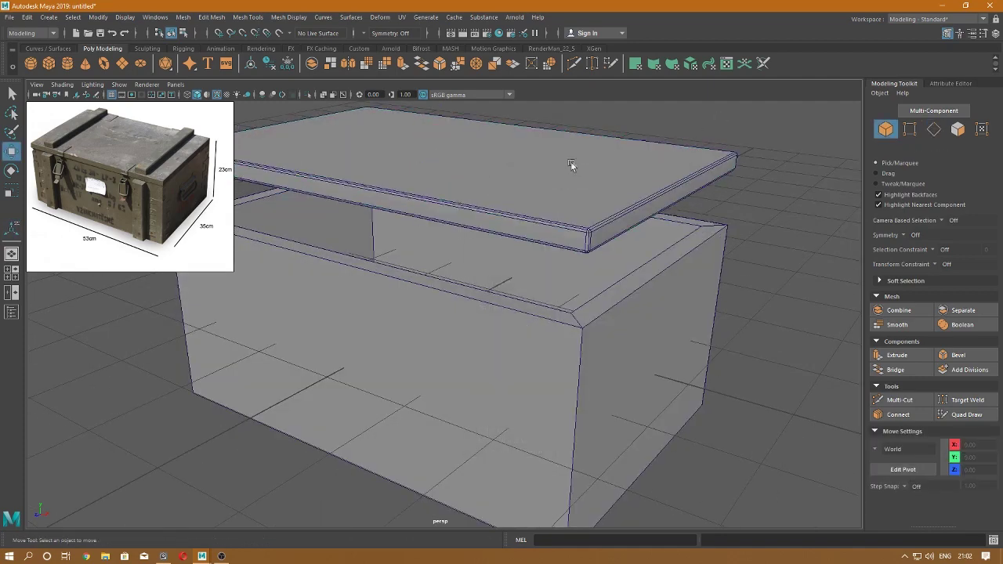
pyautogui.click(225, 101)
pyautogui.moveTo(493, 224)
pyautogui.keyDown('alt'); pyautogui.mouseDown()
pyautogui.moveTo(452, 246)
pyautogui.moveTo(385, 161)
pyautogui.moveTo(387, 208)
pyautogui.mouseUp(); pyautogui.keyUp('alt')
pyautogui.click(452, 247)
pyautogui.moveTo(470, 329)
pyautogui.keyDown('alt'); pyautogui.mouseDown()
pyautogui.moveTo(476, 262)
pyautogui.moveTo(413, 221)
pyautogui.mouseUp(); pyautogui.keyUp('alt')
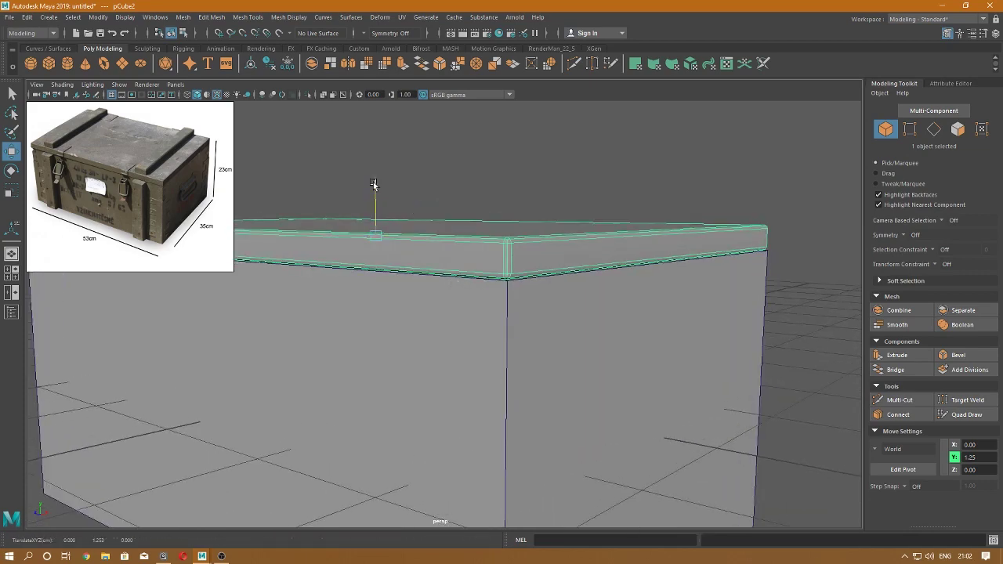
pyautogui.click(582, 117)
pyautogui.scroll(-3, 581, 118)
# - Add a new cube and raise it onto the lid, with X-ray shading on
pyautogui.keyDown('alt'); pyautogui.moveTo(582, 118); pyautogui.dragTo(572, 224); pyautogui.keyUp('alt')
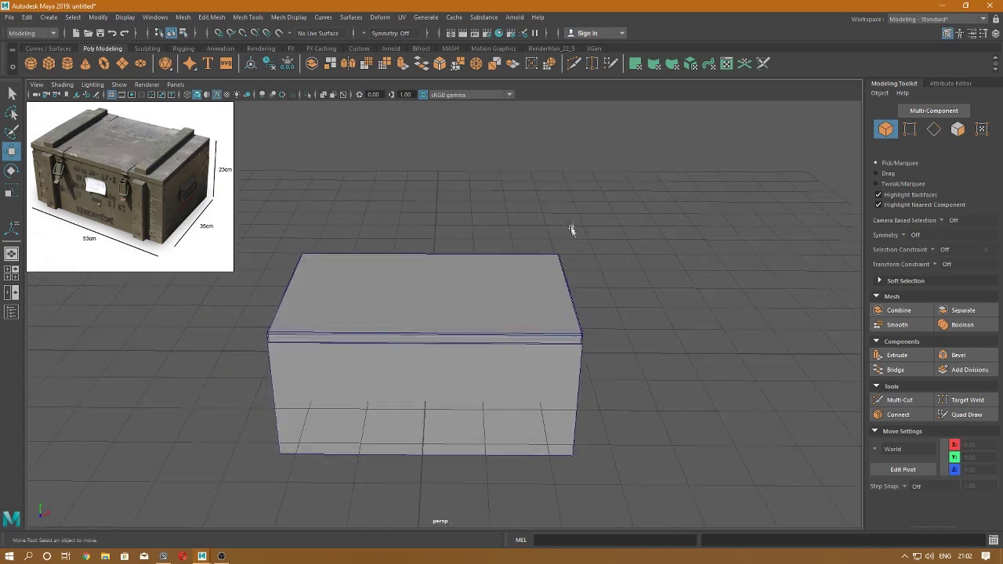
pyautogui.click(217, 94)
pyautogui.moveTo(496, 172)
pyautogui.keyDown('alt'); pyautogui.mouseDown()
pyautogui.moveTo(490, 332)
pyautogui.moveTo(506, 371)
pyautogui.mouseUp(); pyautogui.keyUp('alt')
pyautogui.scroll(-5, 505, 372)
pyautogui.moveTo(511, 297)
pyautogui.keyDown('alt'); pyautogui.mouseDown()
pyautogui.moveTo(497, 240)
pyautogui.moveTo(575, 280)
pyautogui.mouseUp(); pyautogui.keyUp('alt')
pyautogui.moveTo(501, 229)
pyautogui.keyDown('alt'); pyautogui.mouseDown()
pyautogui.moveTo(548, 231)
pyautogui.moveTo(558, 251)
pyautogui.moveTo(710, 218)
pyautogui.moveTo(611, 230)
pyautogui.moveTo(688, 194)
pyautogui.mouseUp(); pyautogui.keyUp('alt')
pyautogui.click(711, 218)
pyautogui.keyDown('shift'); pyautogui.moveTo(688, 193); pyautogui.dragTo(689, 227, button='right'); pyautogui.keyUp('shift')
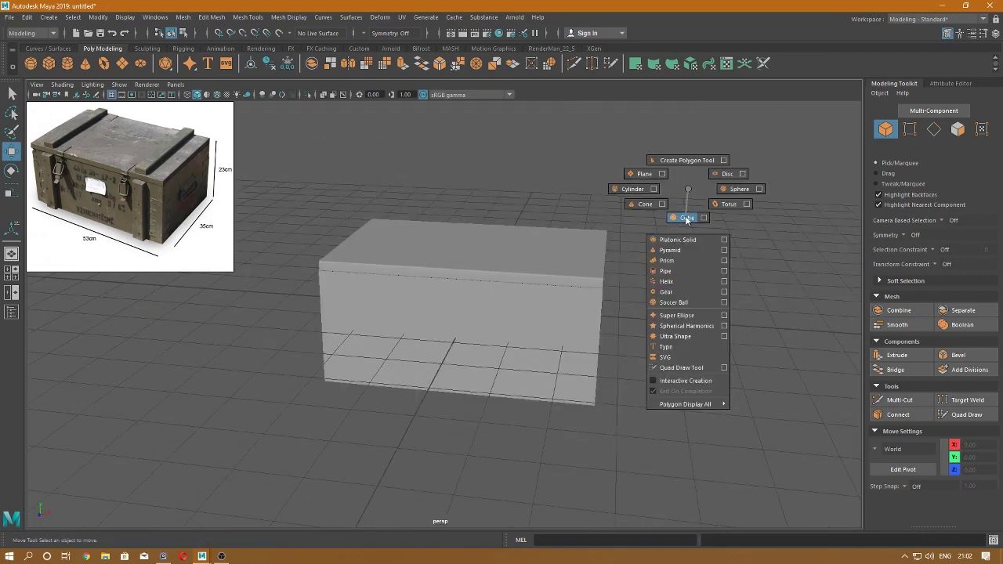
pyautogui.moveTo(464, 266)
pyautogui.mouseDown()
pyautogui.moveTo(466, 227)
pyautogui.moveTo(514, 248)
pyautogui.moveTo(378, 153)
pyautogui.mouseUp()
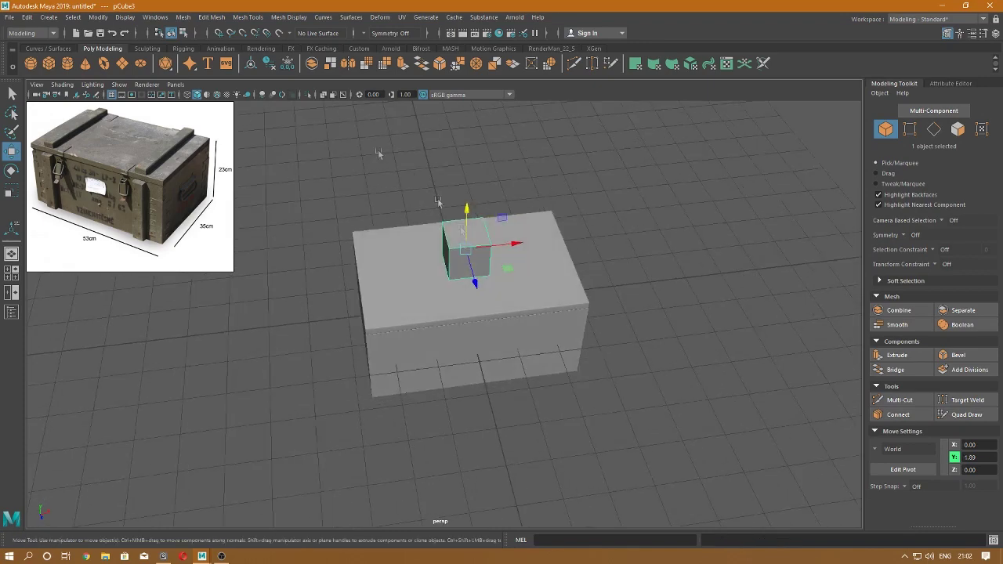
pyautogui.click(218, 95)
pyautogui.moveTo(470, 235)
pyautogui.keyDown('alt'); pyautogui.mouseDown()
pyautogui.moveTo(513, 224)
pyautogui.moveTo(423, 217)
pyautogui.moveTo(461, 253)
pyautogui.mouseUp(); pyautogui.keyUp('alt')
# - Flatten the new cube and narrow its width to about 0.3
pyautogui.press('t')
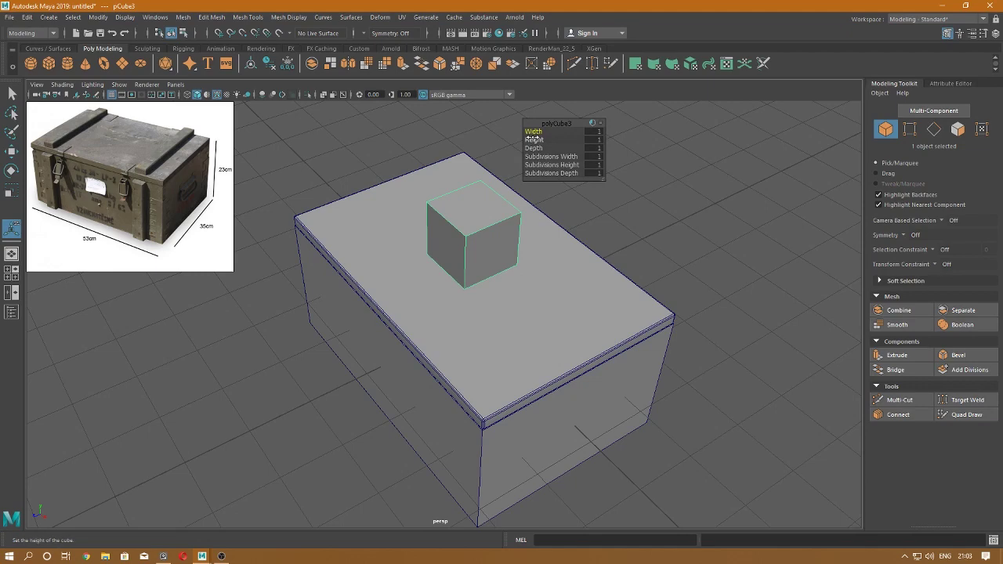
pyautogui.click(533, 139)
pyautogui.moveTo(534, 139); pyautogui.dragTo(490, 146, button='middle')
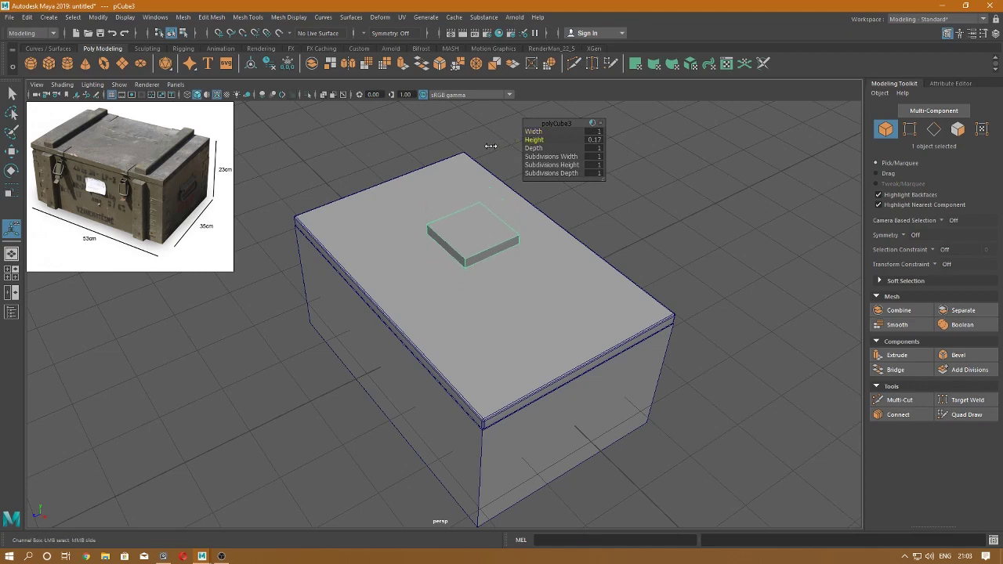
pyautogui.moveTo(466, 221)
pyautogui.keyDown('alt'); pyautogui.mouseDown()
pyautogui.moveTo(455, 246)
pyautogui.moveTo(505, 178)
pyautogui.mouseUp(); pyautogui.keyUp('alt')
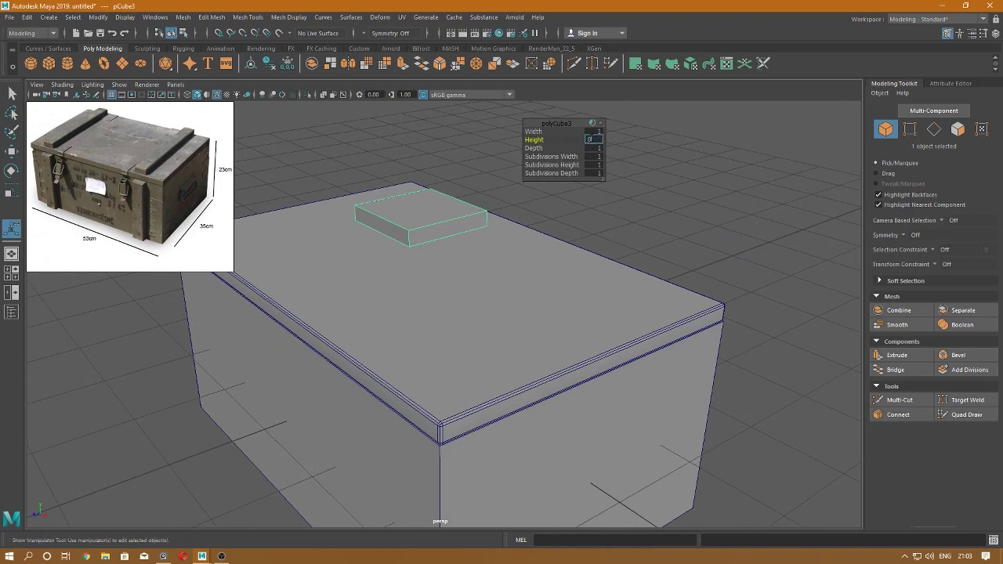
pyautogui.write('.3')
pyautogui.press('Return')
pyautogui.click(598, 132)
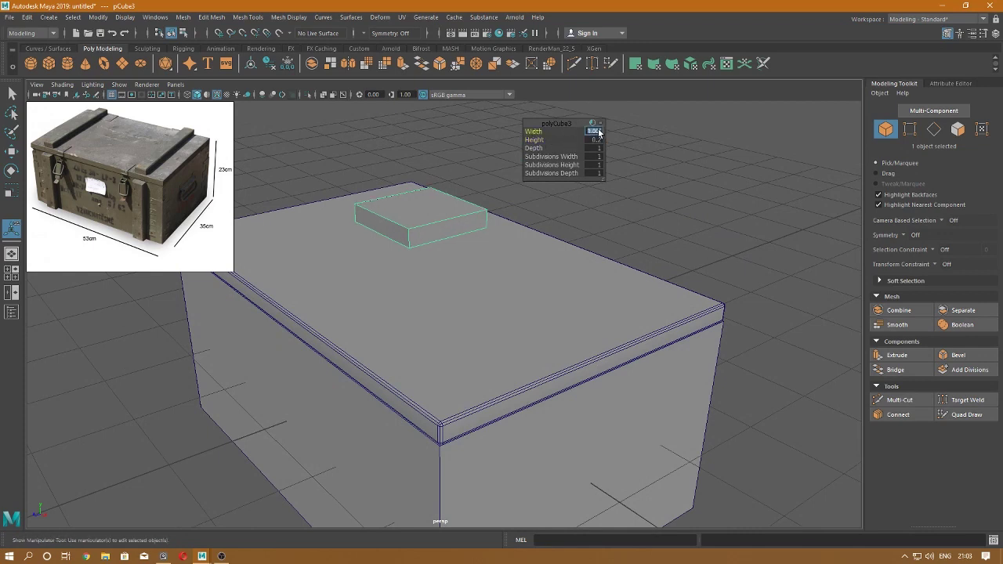
pyautogui.moveTo(585, 139); pyautogui.dragTo(533, 141, button='middle')
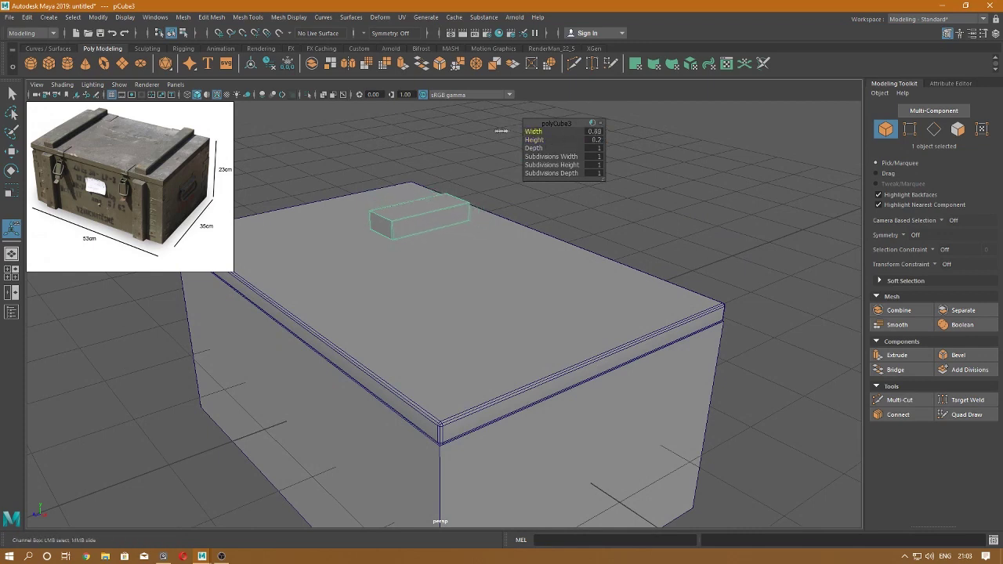
pyautogui.moveTo(533, 141)
pyautogui.keyDown('alt'); pyautogui.mouseDown()
pyautogui.moveTo(487, 274)
pyautogui.moveTo(470, 196)
pyautogui.mouseUp(); pyautogui.keyUp('alt')
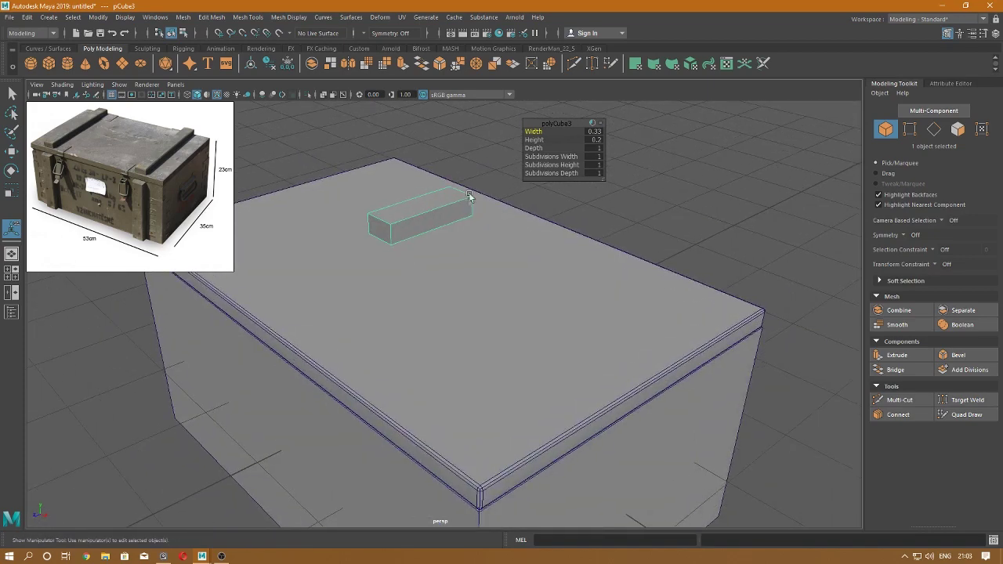
# - Set the bar's depth to 3 and thin its height to about 0.16
pyautogui.click(595, 139)
pyautogui.press('Return')
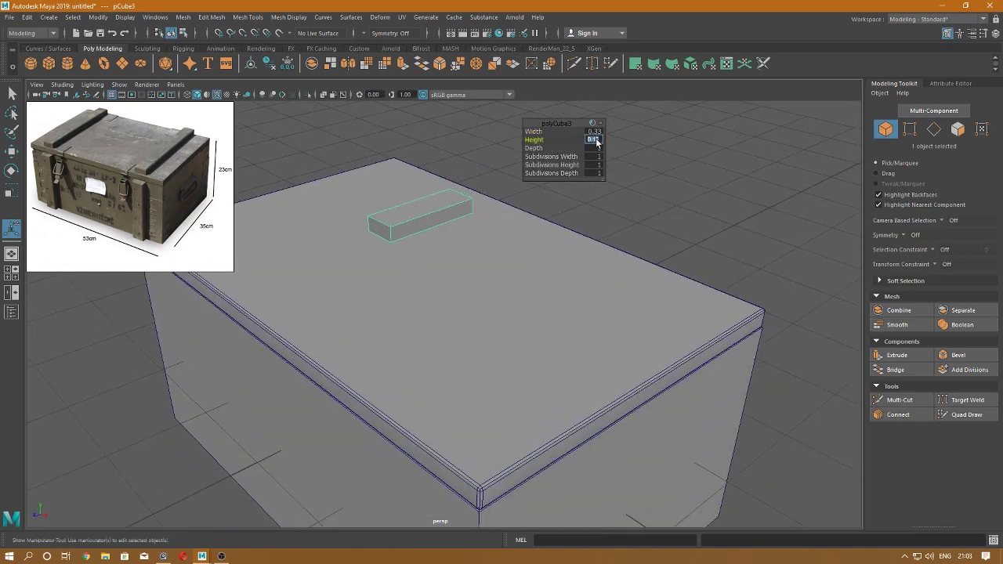
pyautogui.write('0.2')
pyautogui.press('Return')
pyautogui.write('0.3')
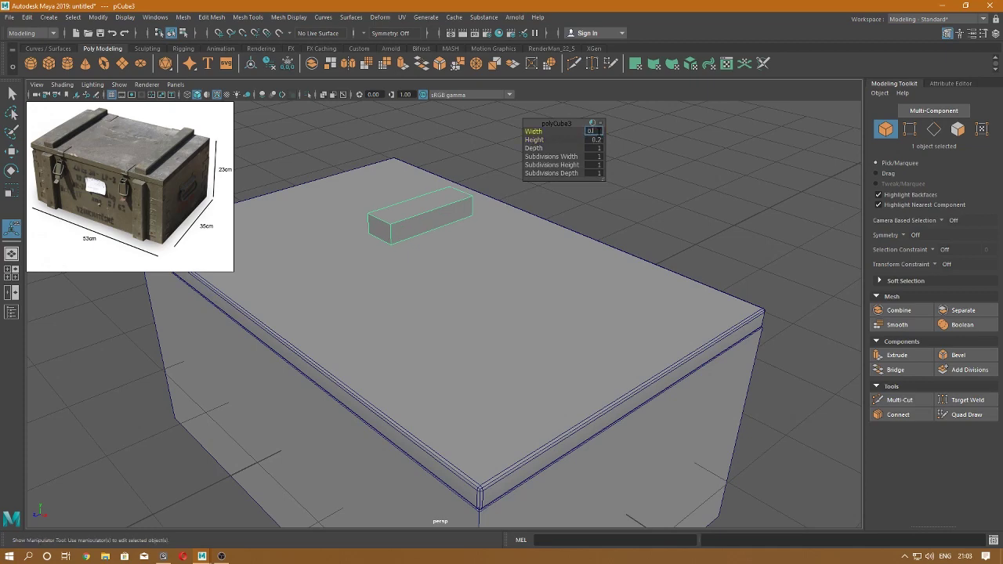
pyautogui.moveTo(363, 285)
pyautogui.keyDown('alt'); pyautogui.mouseDown()
pyautogui.moveTo(447, 228)
pyautogui.moveTo(477, 253)
pyautogui.mouseUp(); pyautogui.keyUp('alt')
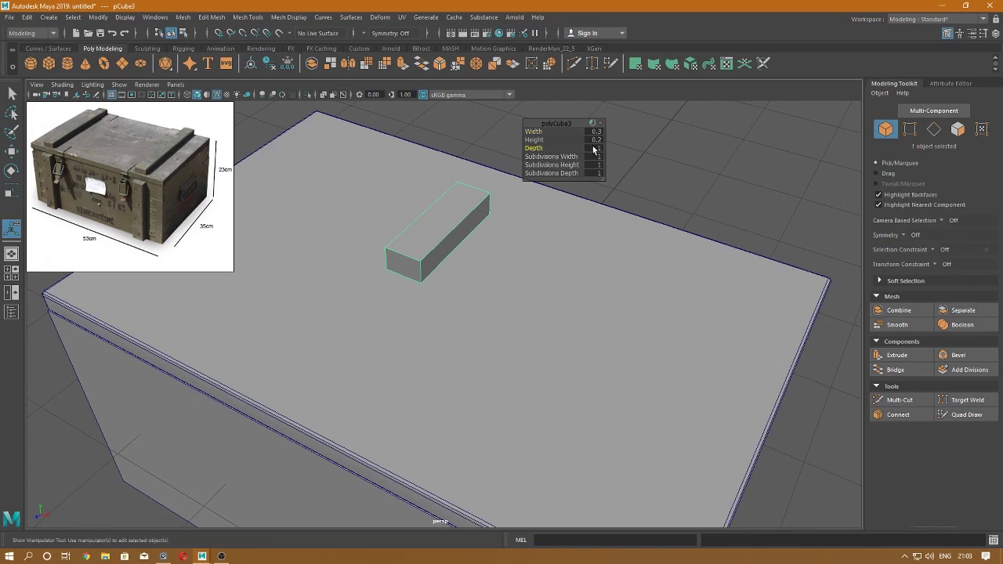
pyautogui.write('3')
pyautogui.press('Return')
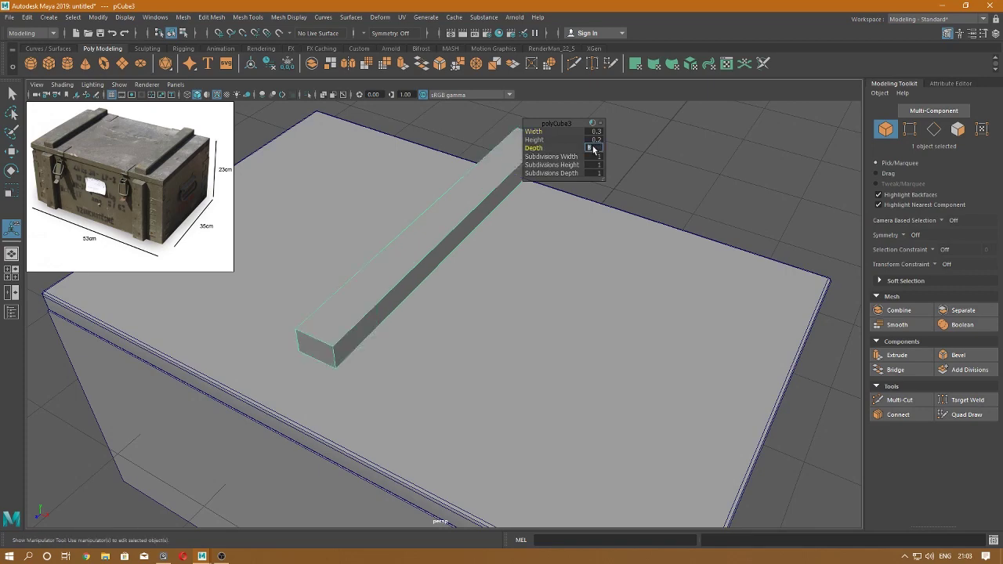
pyautogui.keyDown('alt'); pyautogui.moveTo(495, 258); pyautogui.dragTo(441, 152); pyautogui.keyUp('alt')
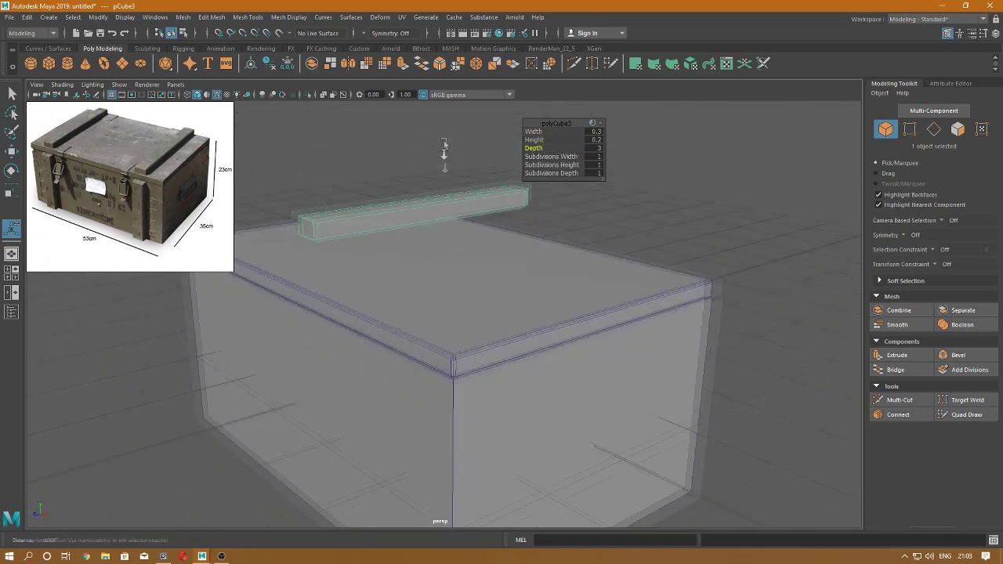
pyautogui.keyDown('alt'); pyautogui.moveTo(442, 152); pyautogui.dragTo(568, 147, button='right'); pyautogui.keyUp('alt')
pyautogui.moveTo(532, 139); pyautogui.dragTo(501, 139)
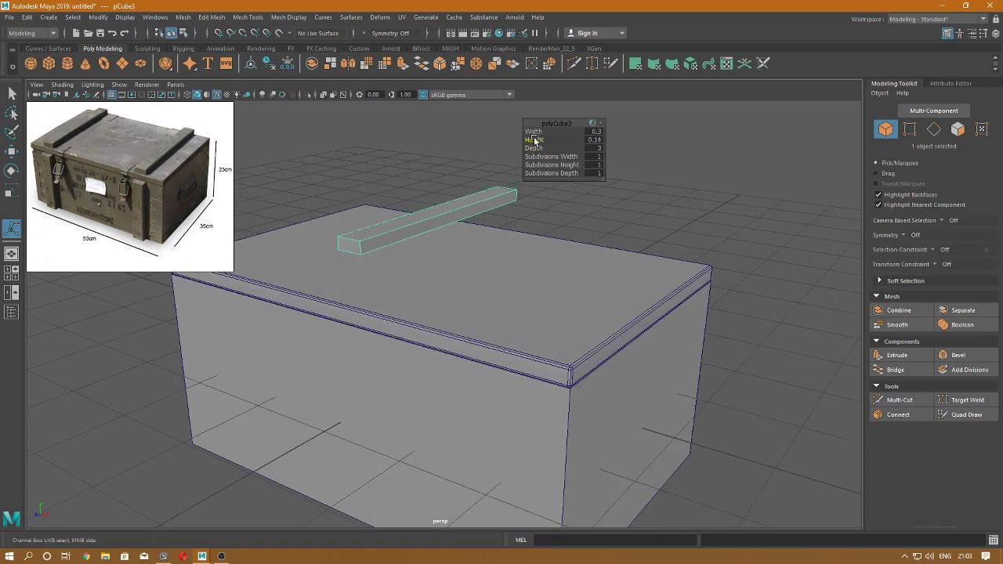
pyautogui.click(596, 140)
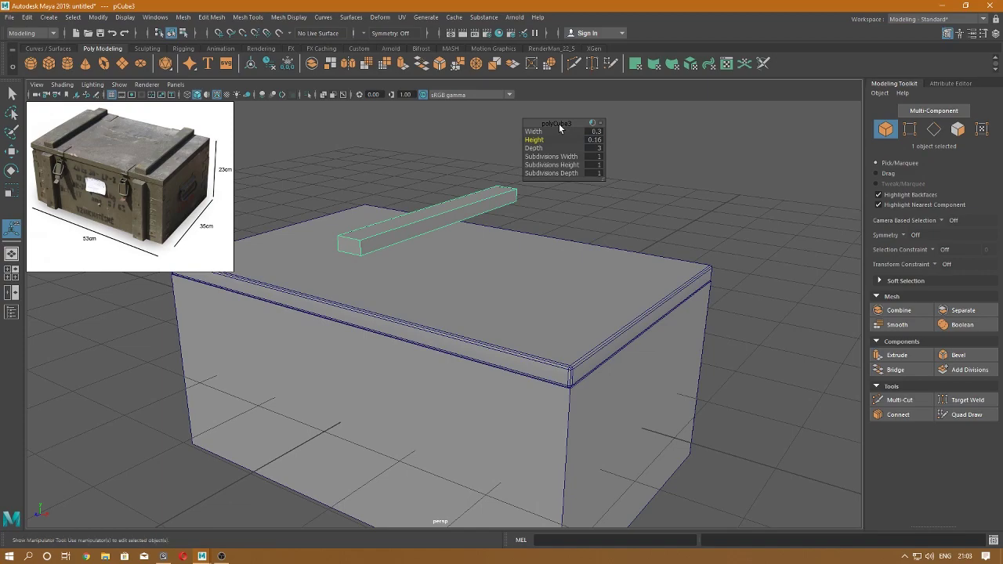
pyautogui.press('w')
pyautogui.keyDown('alt'); pyautogui.moveTo(449, 233); pyautogui.dragTo(553, 150); pyautogui.keyUp('alt')
# - Bevel all edges of the bar and reduce the bevel fraction to 0.17
pyautogui.moveTo(553, 150); pyautogui.dragTo(613, 140, button='right')
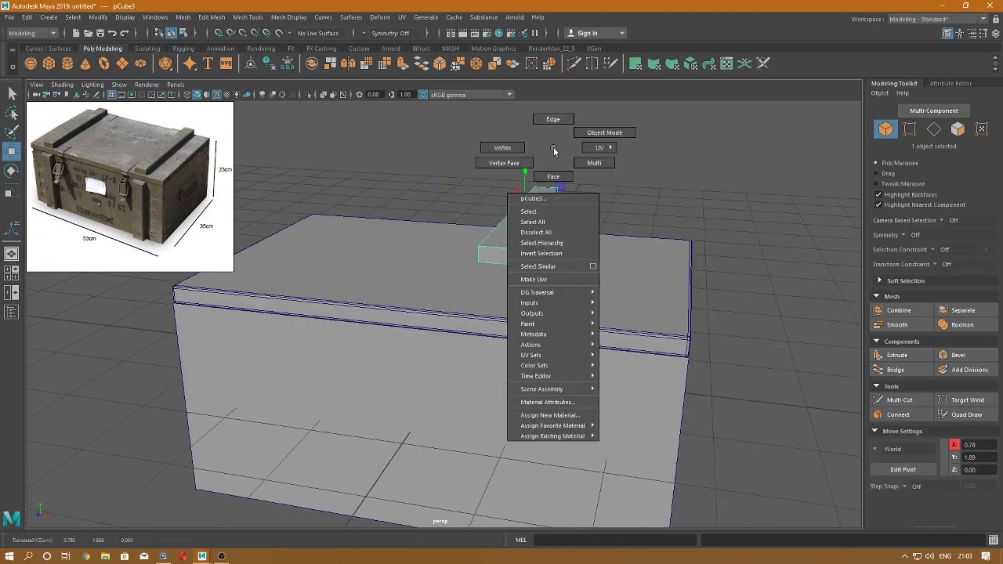
pyautogui.moveTo(613, 140); pyautogui.dragTo(470, 266)
pyautogui.hotkey('ctrl', 'b')
pyautogui.moveTo(510, 220)
pyautogui.keyDown('alt'); pyautogui.mouseDown()
pyautogui.moveTo(479, 246)
pyautogui.moveTo(508, 194)
pyautogui.moveTo(541, 202)
pyautogui.mouseUp(); pyautogui.keyUp('alt')
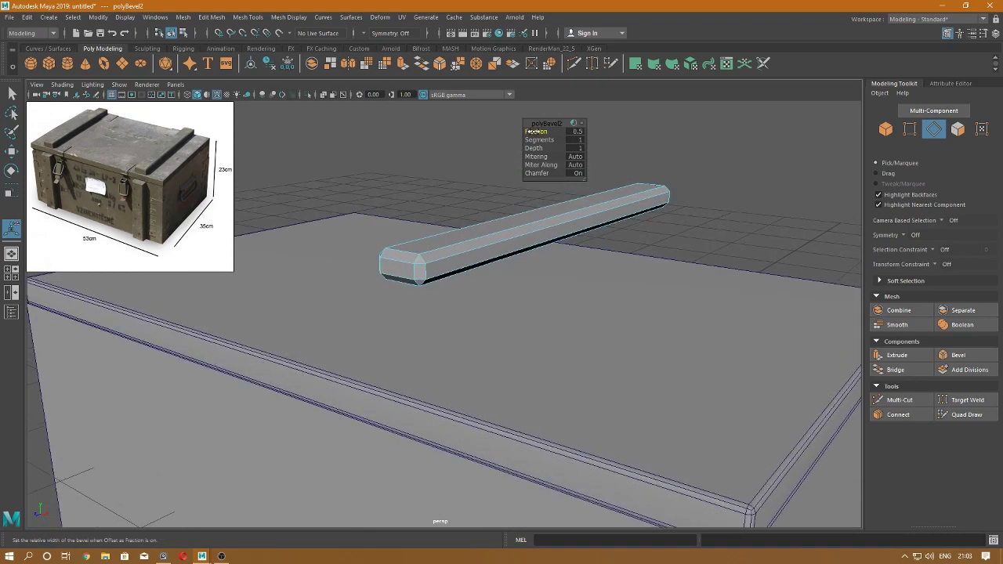
pyautogui.moveTo(528, 132); pyautogui.dragTo(513, 131)
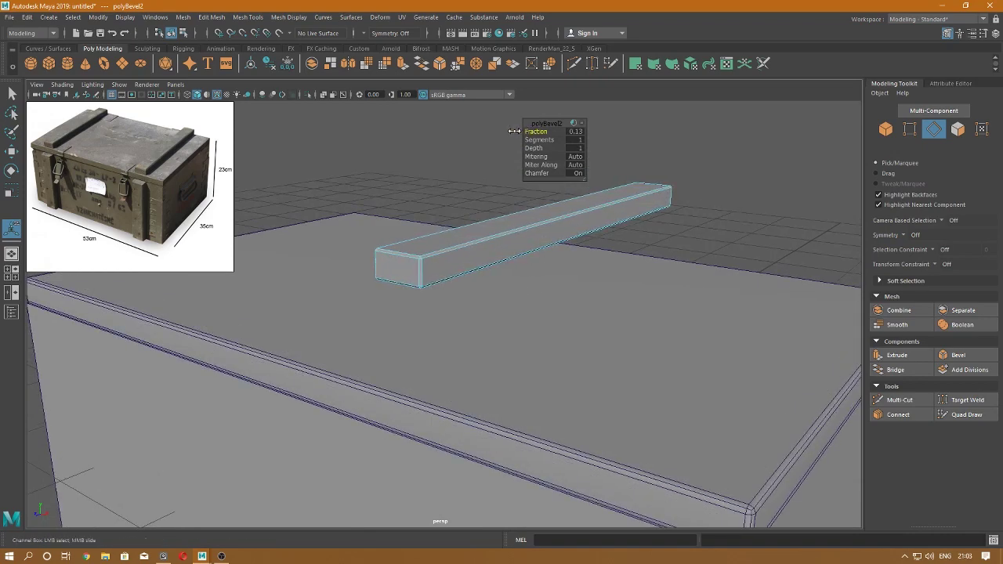
pyautogui.press('w')
pyautogui.click(540, 154)
# - Lower the bevelled bar down onto the lid
pyautogui.moveTo(540, 154)
pyautogui.keyDown('alt'); pyautogui.mouseDown()
pyautogui.moveTo(504, 185)
pyautogui.moveTo(248, 118)
pyautogui.moveTo(494, 235)
pyautogui.mouseUp(); pyautogui.keyUp('alt')
pyautogui.click(493, 235)
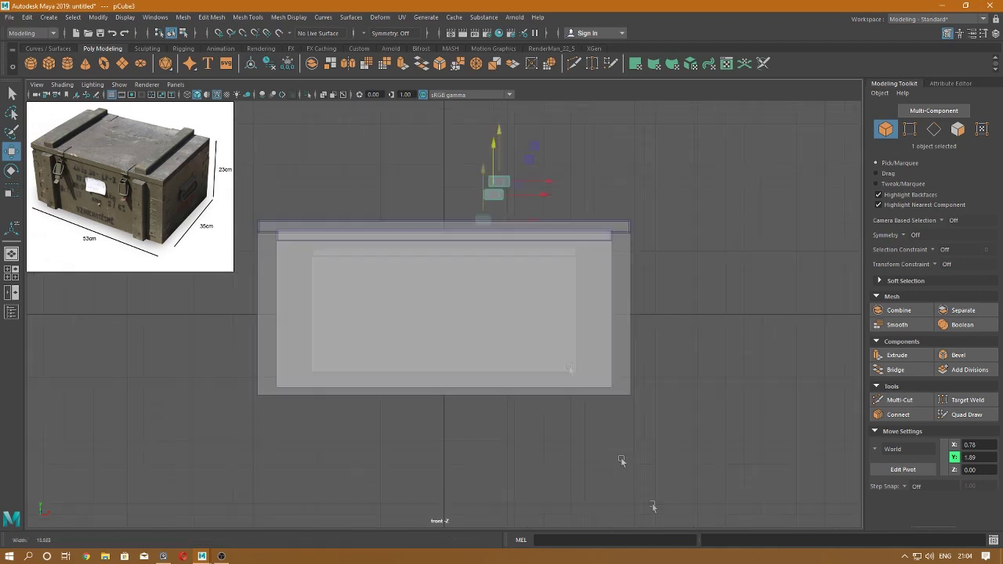
pyautogui.moveTo(469, 143); pyautogui.dragTo(473, 208)
pyautogui.press('f')
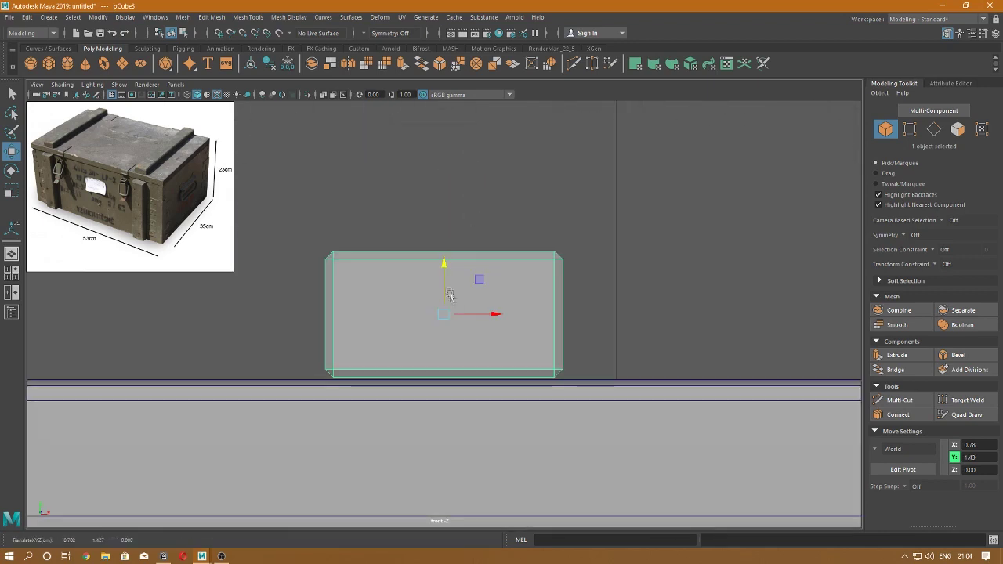
pyautogui.moveTo(445, 263); pyautogui.dragTo(446, 265)
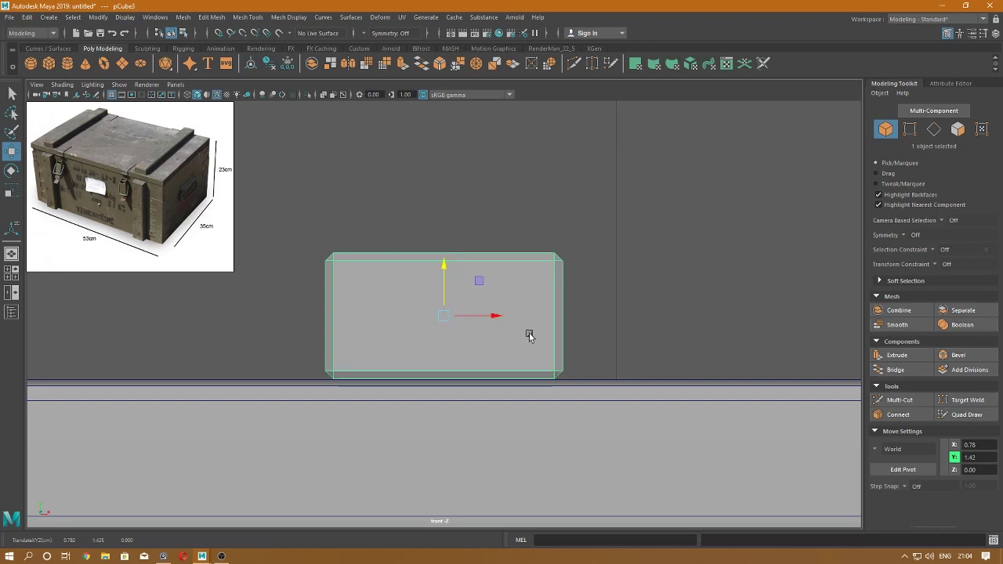
pyautogui.scroll(-3, 529, 335)
pyautogui.scroll(4, 525, 331)
pyautogui.scroll(-5, 579, 373)
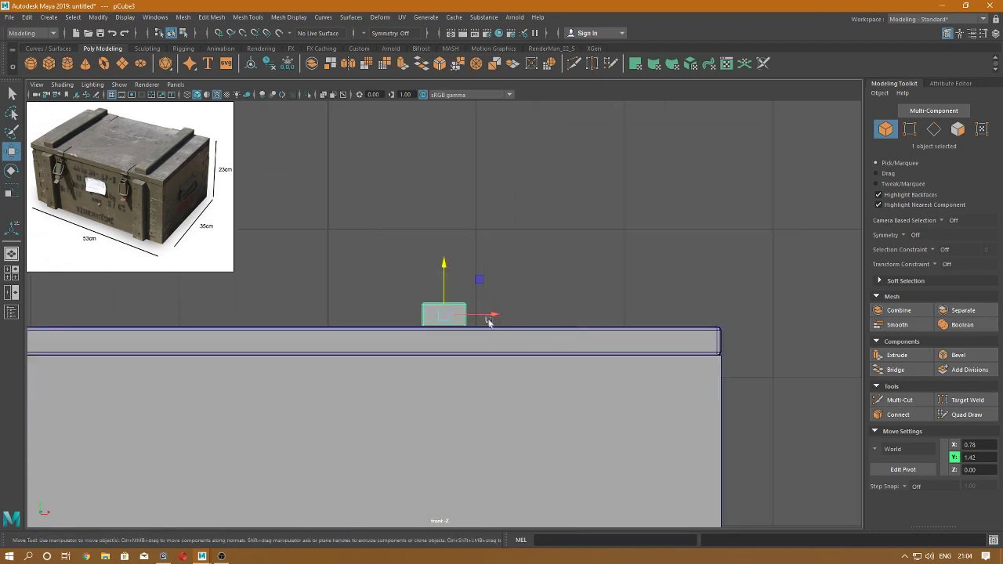
# - Slide the bar to X 1.85, just inside the lid's right end
pyautogui.moveTo(490, 317); pyautogui.dragTo(662, 316)
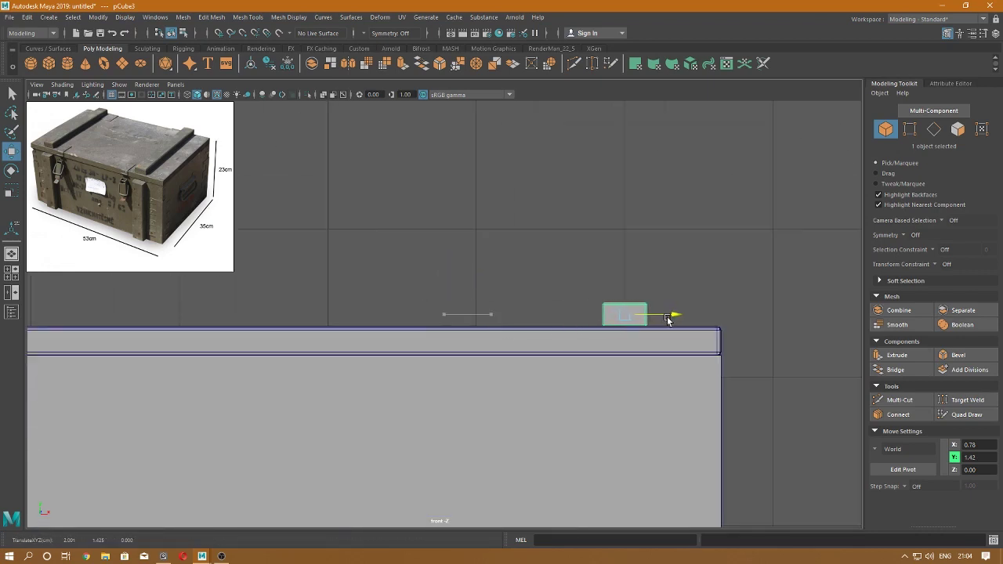
pyautogui.keyDown('alt'); pyautogui.moveTo(683, 309); pyautogui.dragTo(749, 309, button='middle'); pyautogui.keyUp('alt')
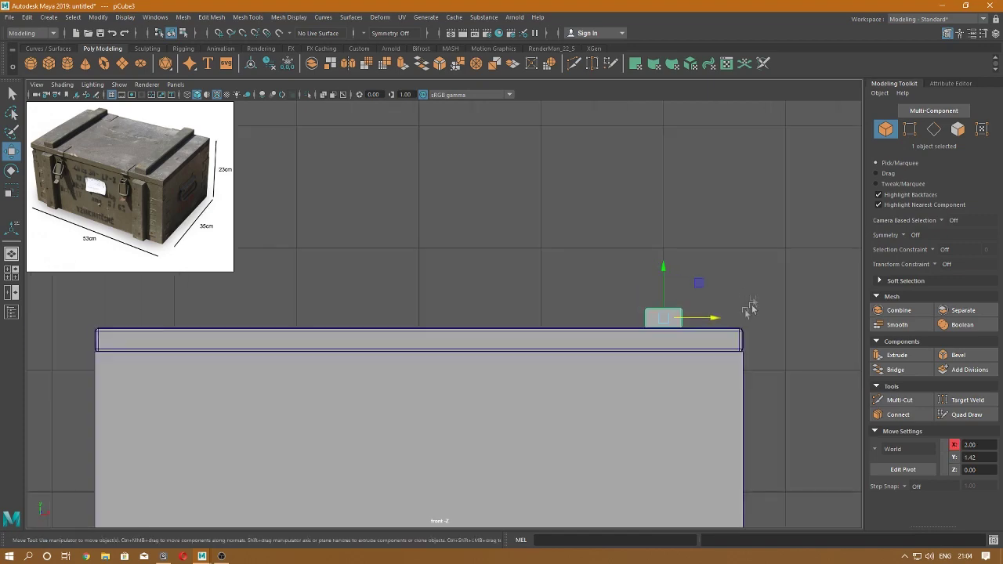
pyautogui.moveTo(750, 309)
pyautogui.keyDown('alt'); pyautogui.mouseDown()
pyautogui.moveTo(716, 291)
pyautogui.moveTo(644, 380)
pyautogui.mouseUp(); pyautogui.keyUp('alt')
pyautogui.scroll(2, 726, 327)
pyautogui.scroll(-3, 727, 327)
pyautogui.press('space')
pyautogui.moveTo(737, 318); pyautogui.dragTo(736, 320)
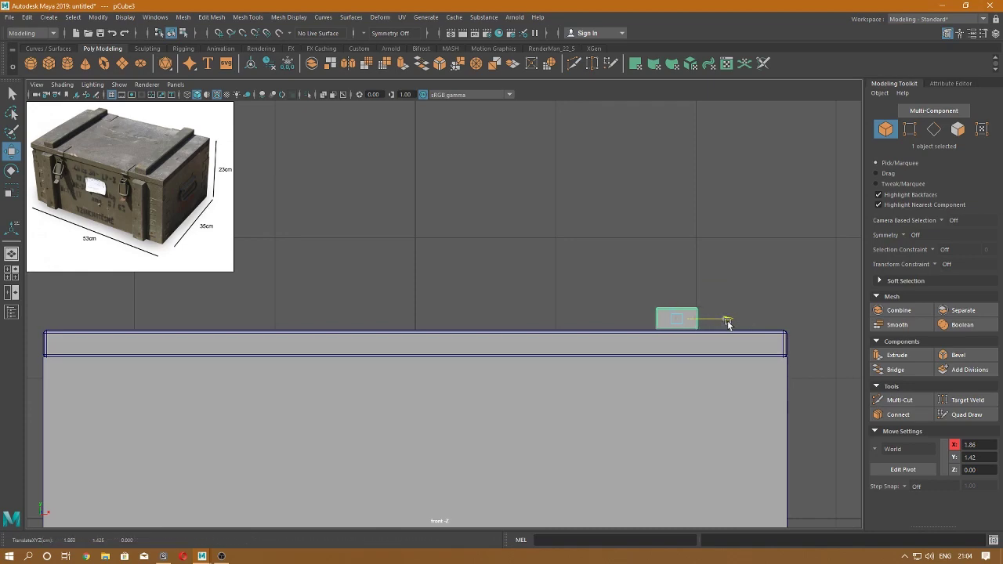
pyautogui.moveTo(726, 323); pyautogui.dragTo(672, 210)
pyautogui.press('space')
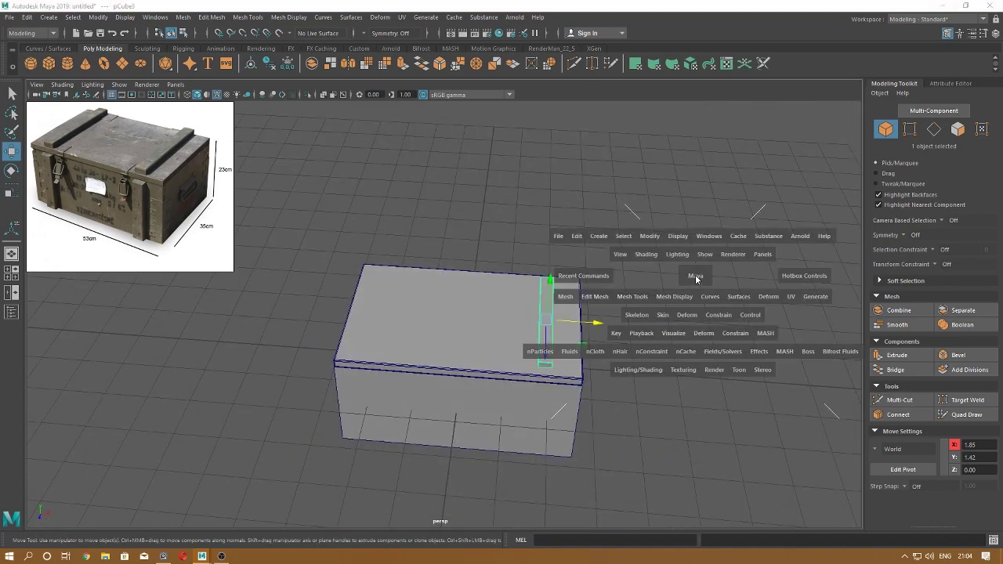
pyautogui.moveTo(695, 274); pyautogui.dragTo(606, 252)
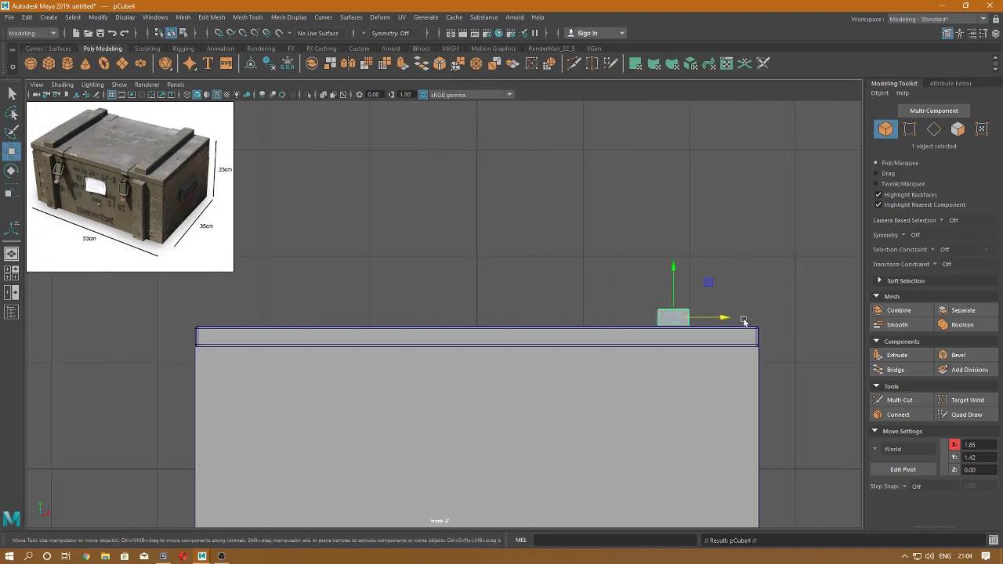
# - Place a copy of the strip at the lid's left end, X -1.85
pyautogui.keyDown('shift'); pyautogui.moveTo(743, 321); pyautogui.dragTo(332, 321); pyautogui.keyUp('shift')
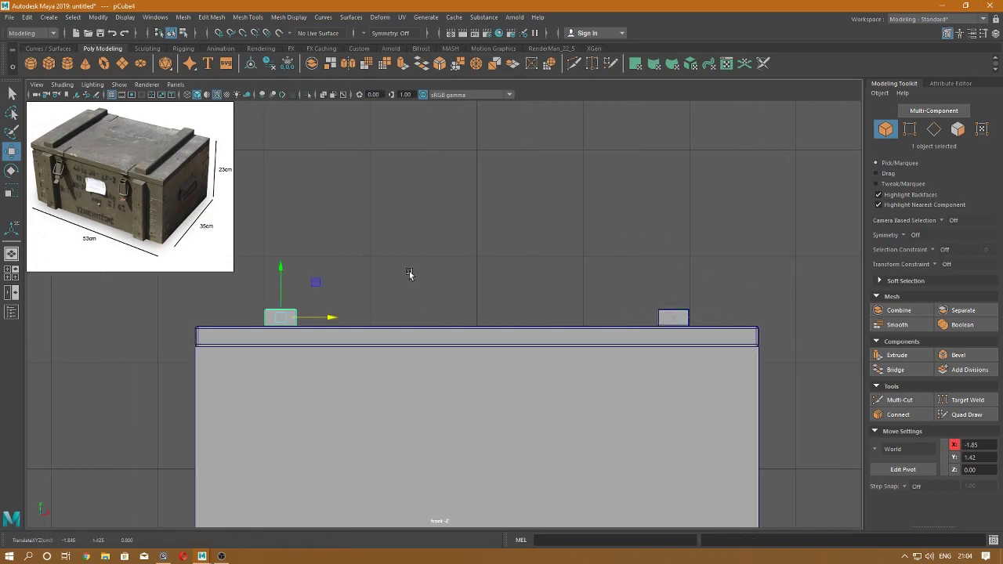
pyautogui.press('space')
pyautogui.click(409, 271)
pyautogui.moveTo(457, 230)
pyautogui.keyDown('alt'); pyautogui.mouseDown()
pyautogui.moveTo(423, 293)
pyautogui.moveTo(474, 366)
pyautogui.moveTo(465, 298)
pyautogui.moveTo(515, 309)
pyautogui.moveTo(568, 261)
pyautogui.mouseUp(); pyautogui.keyUp('alt')
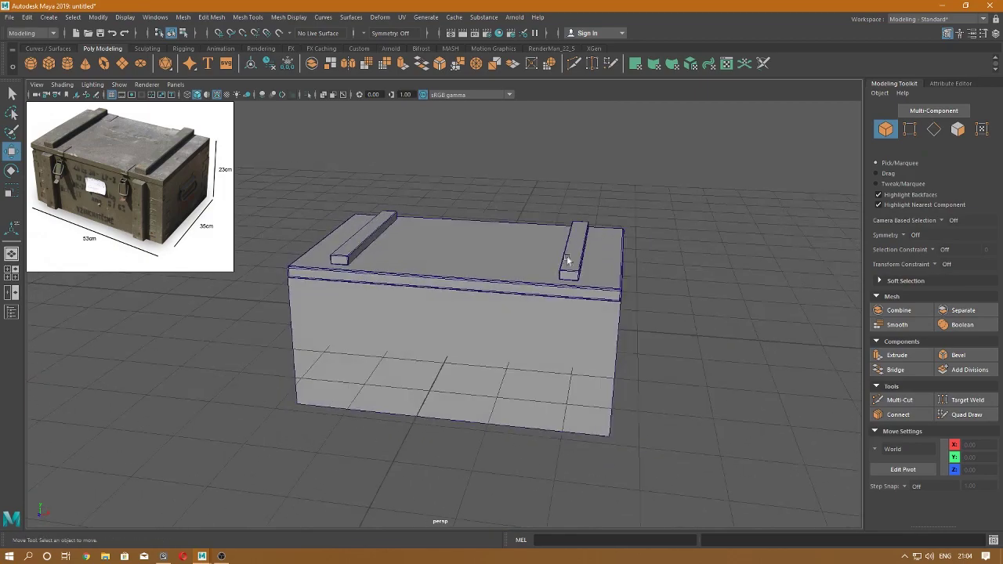
# - Duplicate the right lid strip and rotate the copy 90° to stand upright
pyautogui.click(568, 261)
pyautogui.moveTo(562, 319)
pyautogui.keyDown('alt'); pyautogui.mouseDown()
pyautogui.moveTo(354, 344)
pyautogui.moveTo(340, 395)
pyautogui.moveTo(384, 375)
pyautogui.moveTo(350, 381)
pyautogui.mouseUp(); pyautogui.keyUp('alt')
pyautogui.press('e')
pyautogui.press('w')
# - In front view, shorten the upright bar and move it below the lid
pyautogui.press('space')
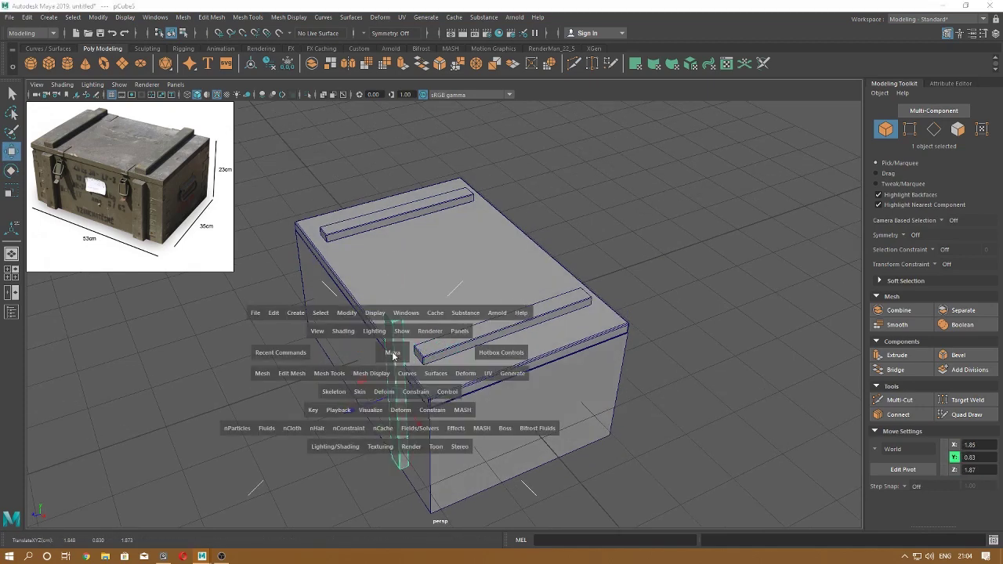
pyautogui.moveTo(392, 347); pyautogui.dragTo(468, 371)
pyautogui.keyDown('alt'); pyautogui.moveTo(468, 372); pyautogui.dragTo(484, 280, button='right'); pyautogui.keyUp('alt')
pyautogui.keyDown('alt'); pyautogui.moveTo(483, 280); pyautogui.dragTo(458, 287, button='middle'); pyautogui.keyUp('alt')
pyautogui.press('r')
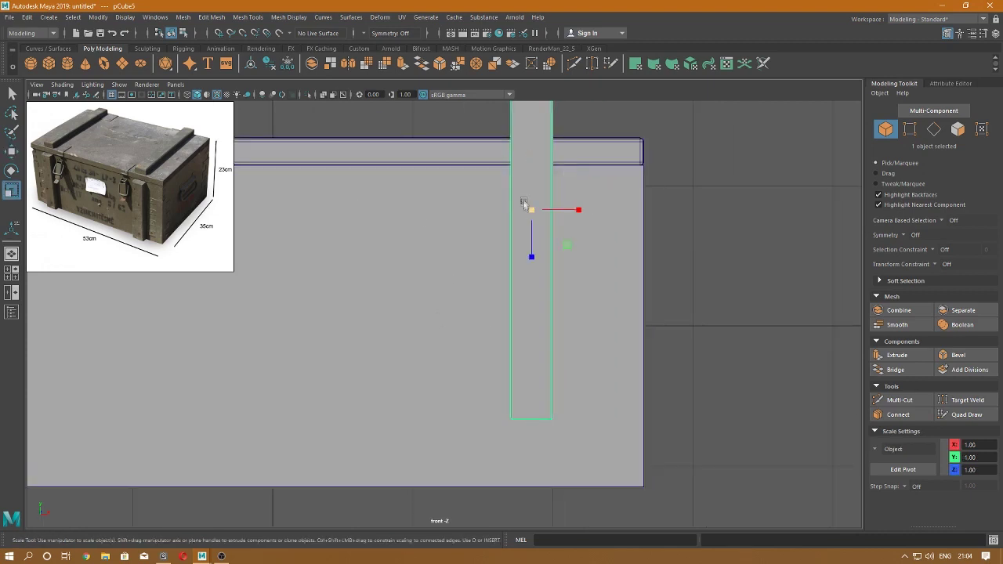
pyautogui.moveTo(532, 261); pyautogui.dragTo(533, 237)
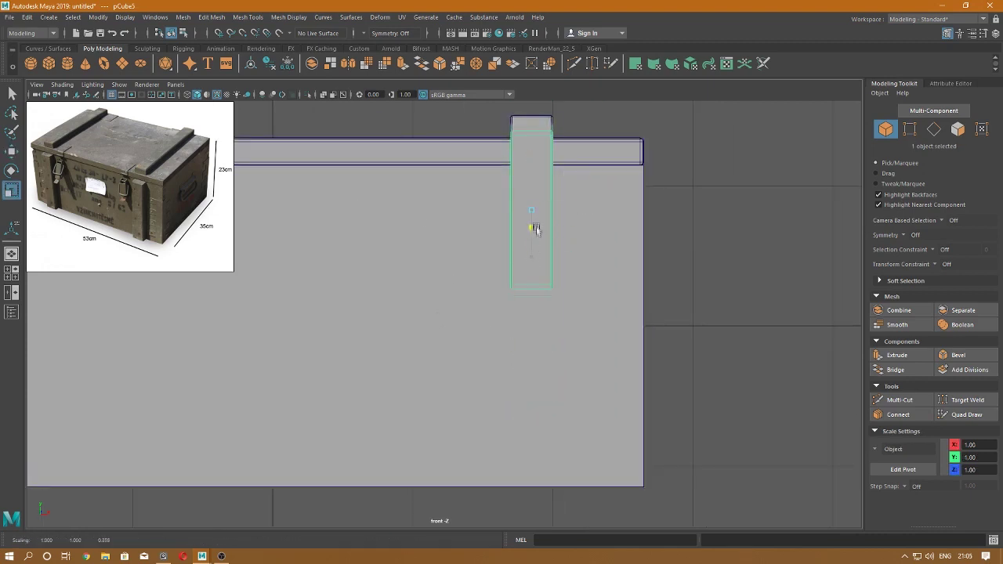
pyautogui.press('w')
pyautogui.moveTo(532, 164); pyautogui.dragTo(530, 280)
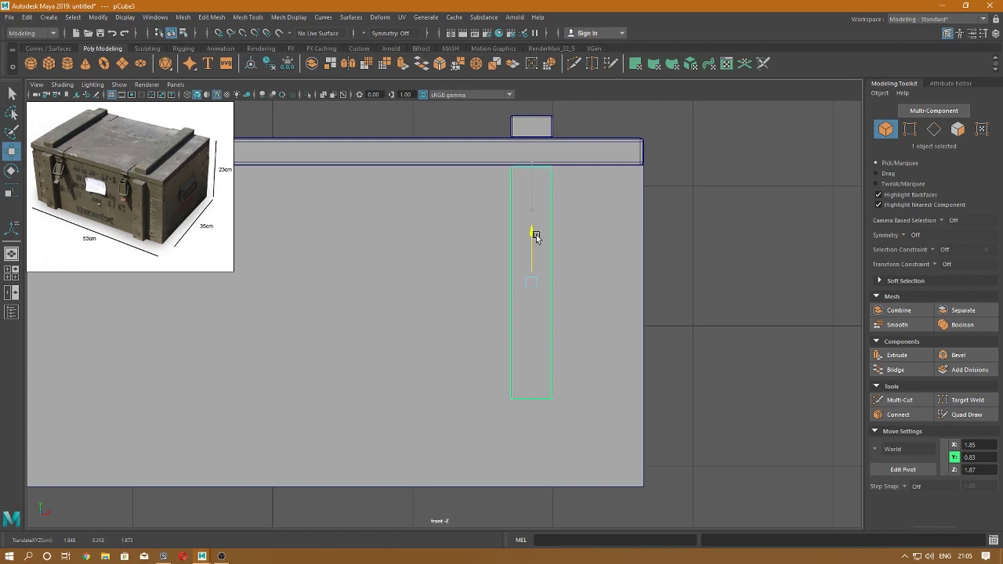
# - Drag the bar's bottom vertices down to the box's bottom edge
pyautogui.moveTo(536, 237); pyautogui.dragTo(463, 246, button='right')
pyautogui.moveTo(463, 246); pyautogui.dragTo(623, 486)
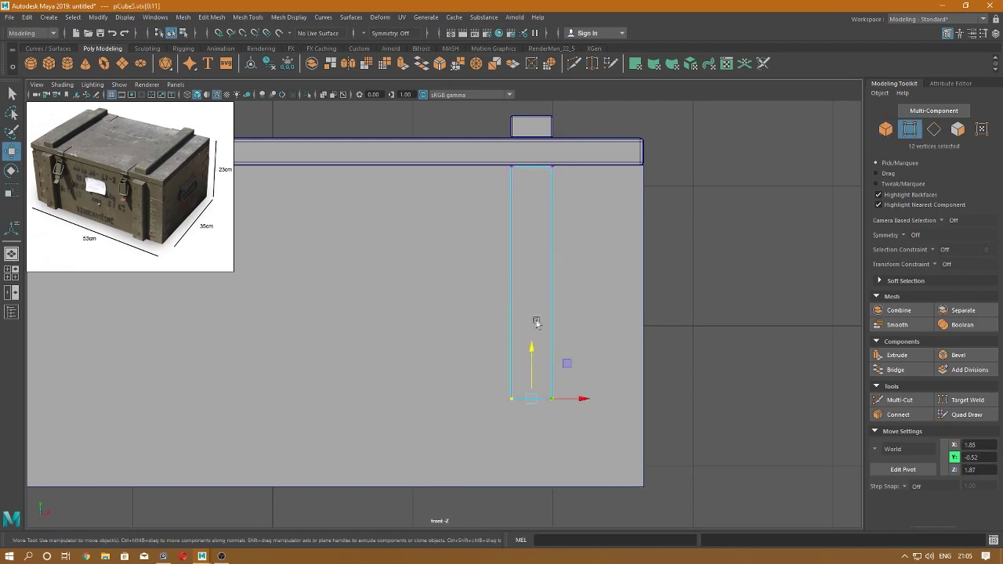
pyautogui.press('F8')
pyautogui.click(544, 324)
pyautogui.moveTo(544, 267); pyautogui.dragTo(472, 298, button='right')
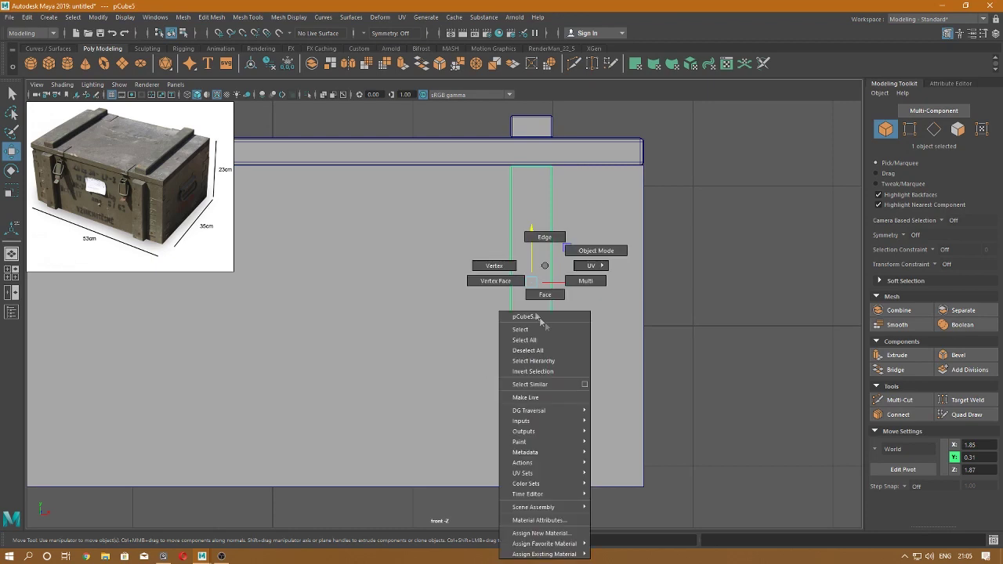
pyautogui.moveTo(541, 347); pyautogui.dragTo(539, 418)
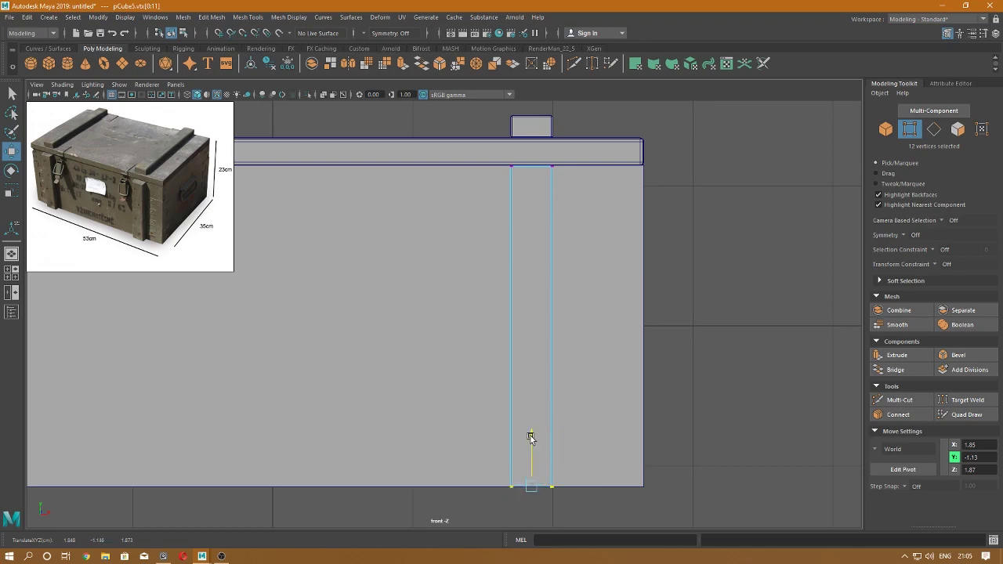
pyautogui.moveTo(549, 330); pyautogui.dragTo(590, 264, button='right')
# - Widen the new batten along X and slide it into position
pyautogui.press('space')
pyautogui.press('space')
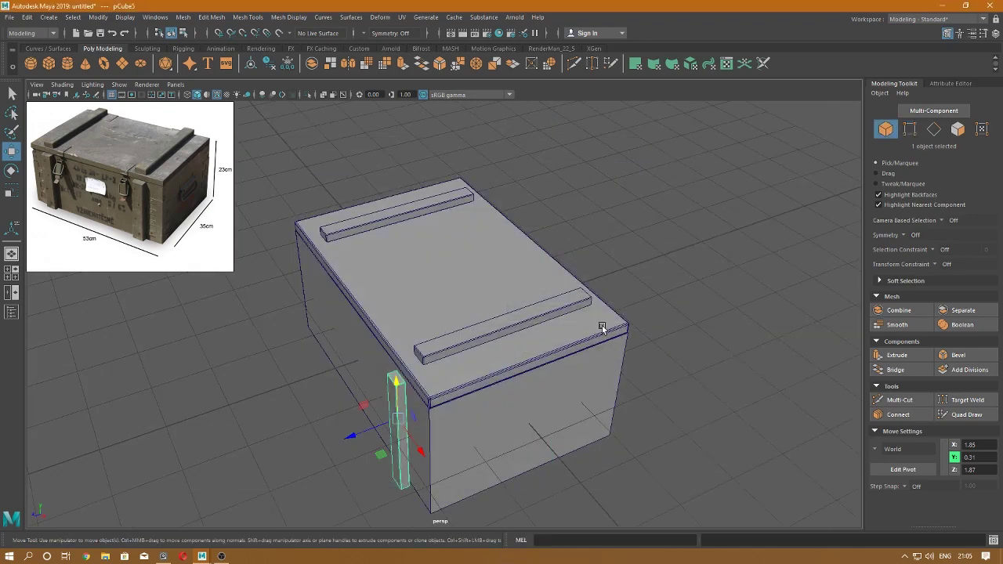
pyautogui.moveTo(600, 325)
pyautogui.keyDown('alt'); pyautogui.mouseDown(button='right')
pyautogui.moveTo(510, 419)
pyautogui.moveTo(522, 373)
pyautogui.moveTo(547, 452)
pyautogui.mouseUp(button='right'); pyautogui.keyUp('alt')
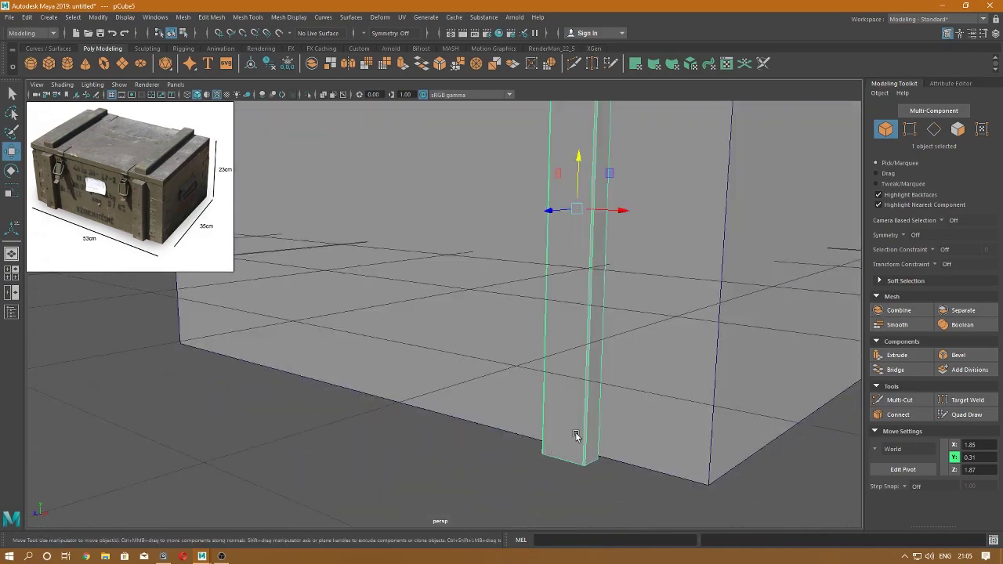
pyautogui.press('r')
pyautogui.moveTo(611, 210); pyautogui.dragTo(623, 210)
pyautogui.press('w')
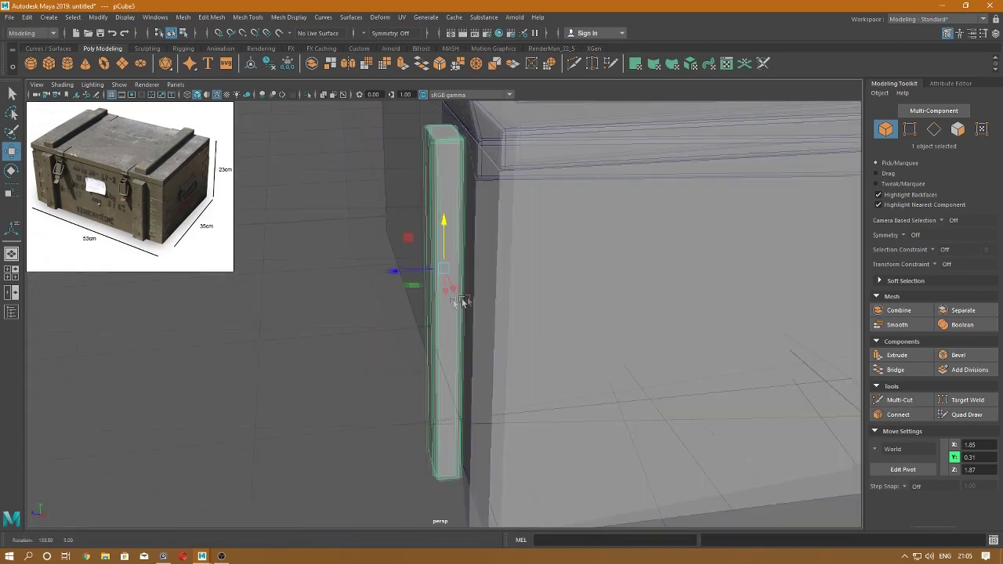
pyautogui.moveTo(463, 302)
pyautogui.keyDown('alt'); pyautogui.mouseDown()
pyautogui.moveTo(487, 280)
pyautogui.moveTo(432, 385)
pyautogui.moveTo(410, 321)
pyautogui.mouseUp(); pyautogui.keyUp('alt')
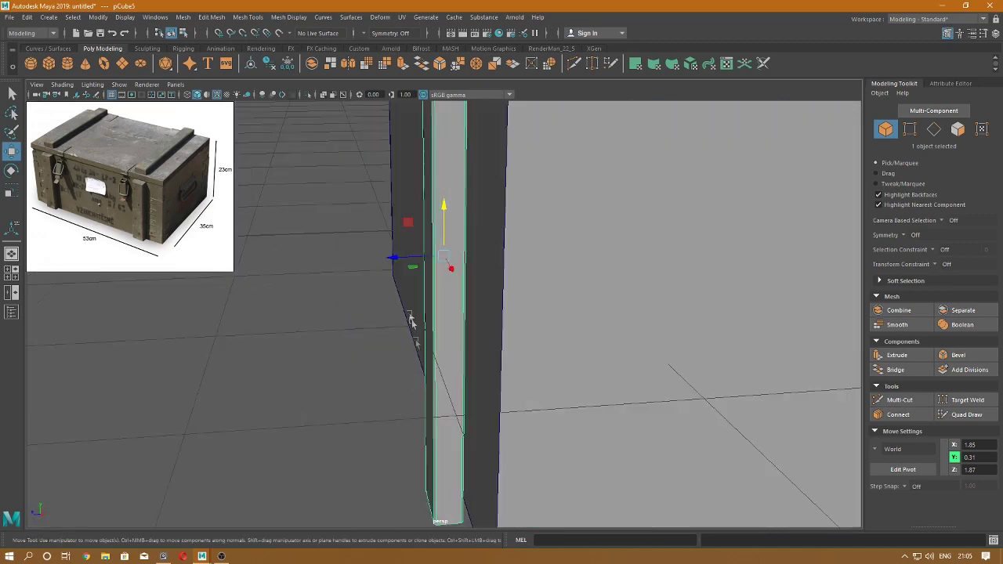
pyautogui.moveTo(395, 257); pyautogui.dragTo(401, 295)
# - Check the batten in wireframe, then view the whole crate front shaded in perspective
pyautogui.press('space')
pyautogui.scroll(3, 422, 359)
pyautogui.scroll(3, 422, 359)
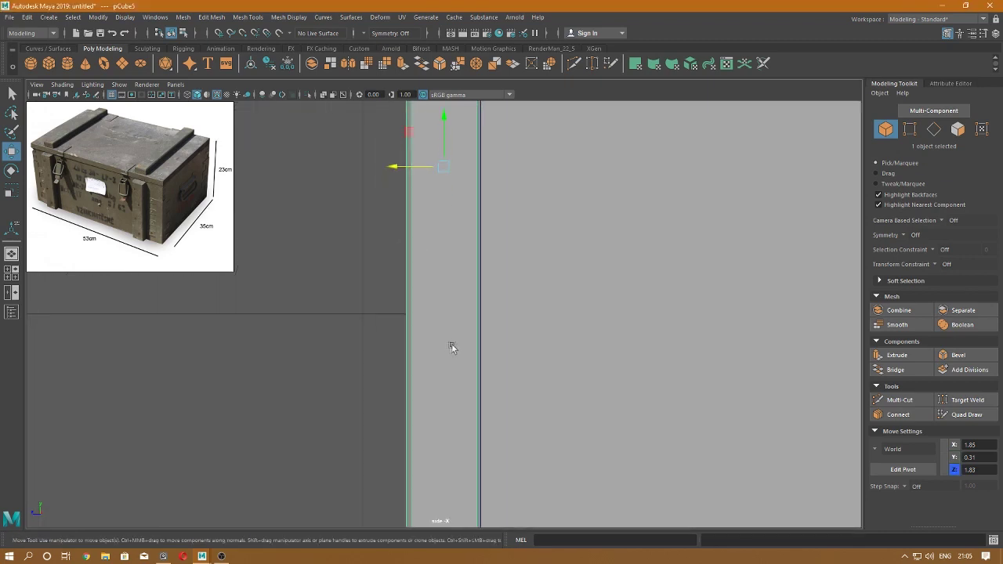
pyautogui.press('4')
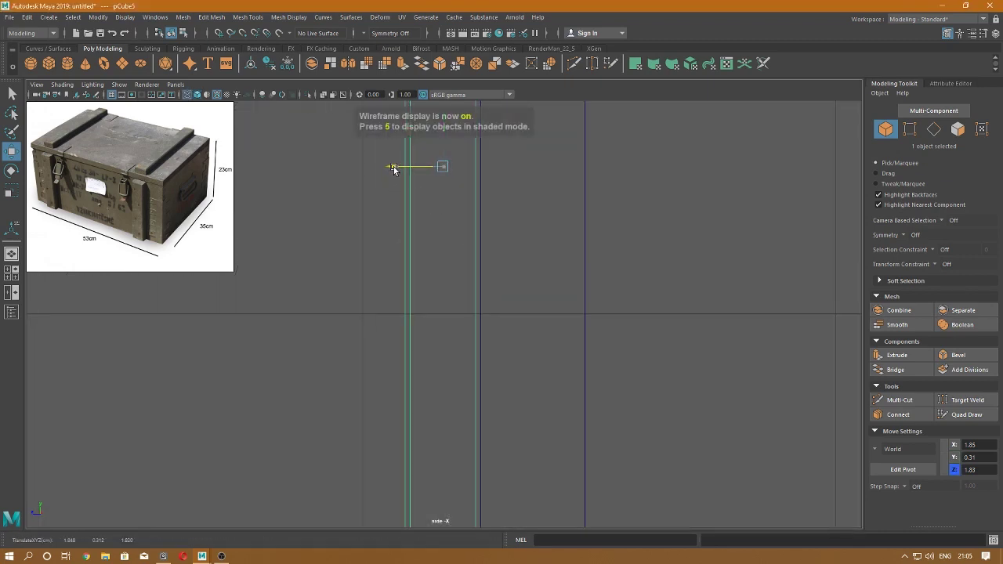
pyautogui.press('space')
pyautogui.moveTo(374, 184); pyautogui.dragTo(375, 162)
pyautogui.press('6')
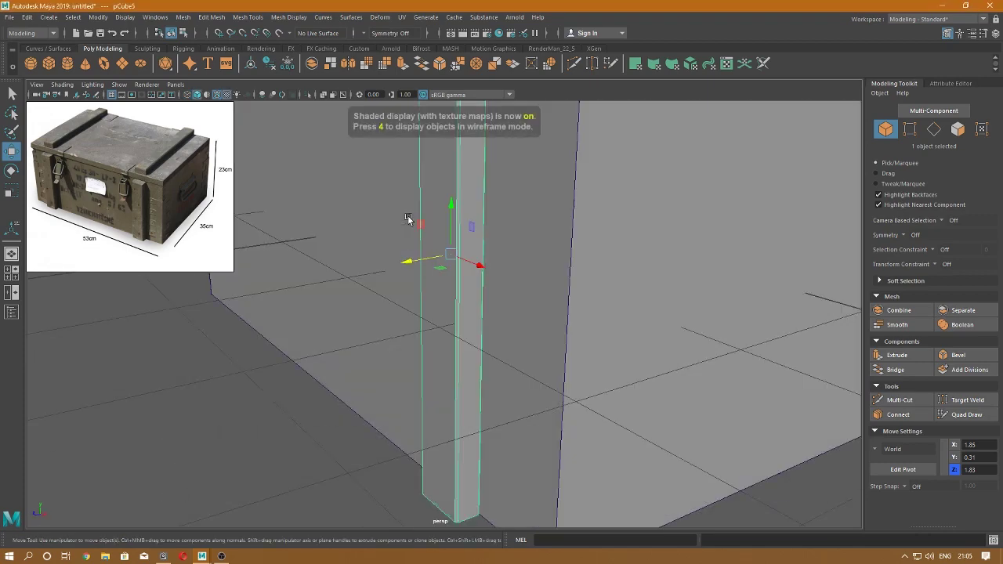
pyautogui.scroll(-5, 444, 324)
pyautogui.keyDown('alt'); pyautogui.moveTo(444, 325); pyautogui.dragTo(548, 298); pyautogui.keyUp('alt')
pyautogui.scroll(-2, 548, 298)
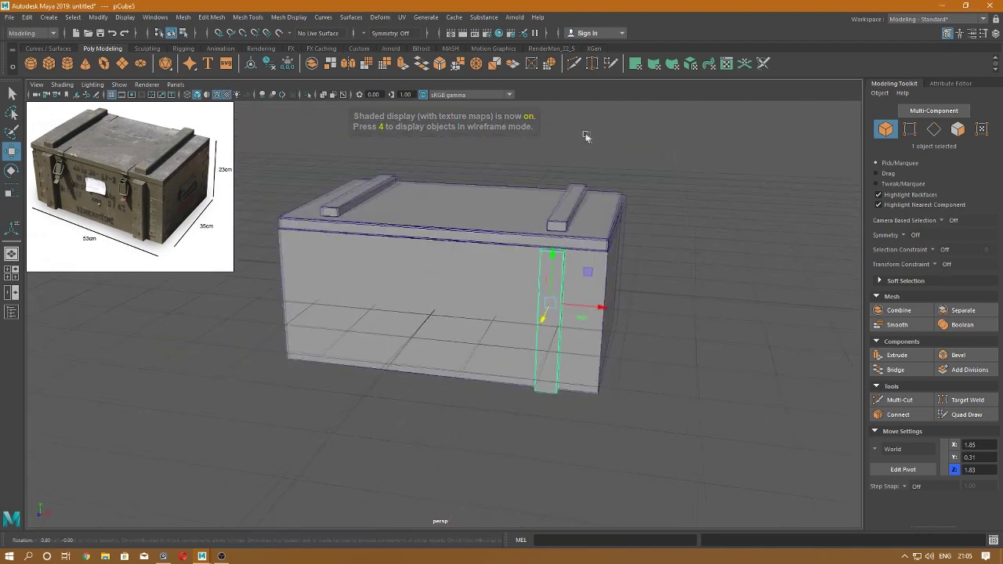
pyautogui.click(604, 269)
pyautogui.keyDown('alt'); pyautogui.moveTo(604, 269); pyautogui.dragTo(650, 381); pyautogui.keyUp('alt')
# - Move the front batten to the crate's left end, aligned with its edge
pyautogui.click(674, 363)
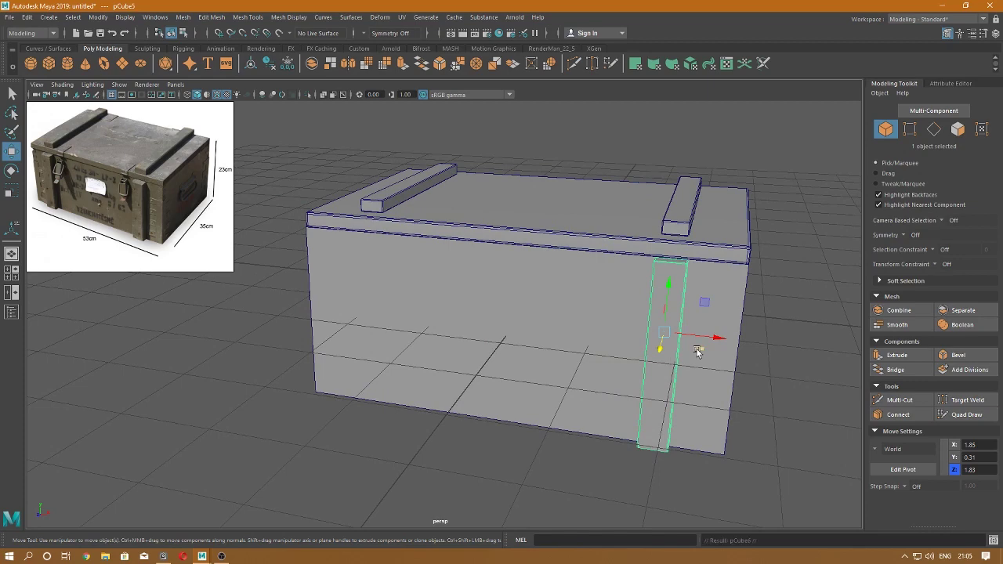
pyautogui.moveTo(717, 341)
pyautogui.mouseDown()
pyautogui.moveTo(443, 333)
pyautogui.moveTo(454, 319)
pyautogui.mouseUp()
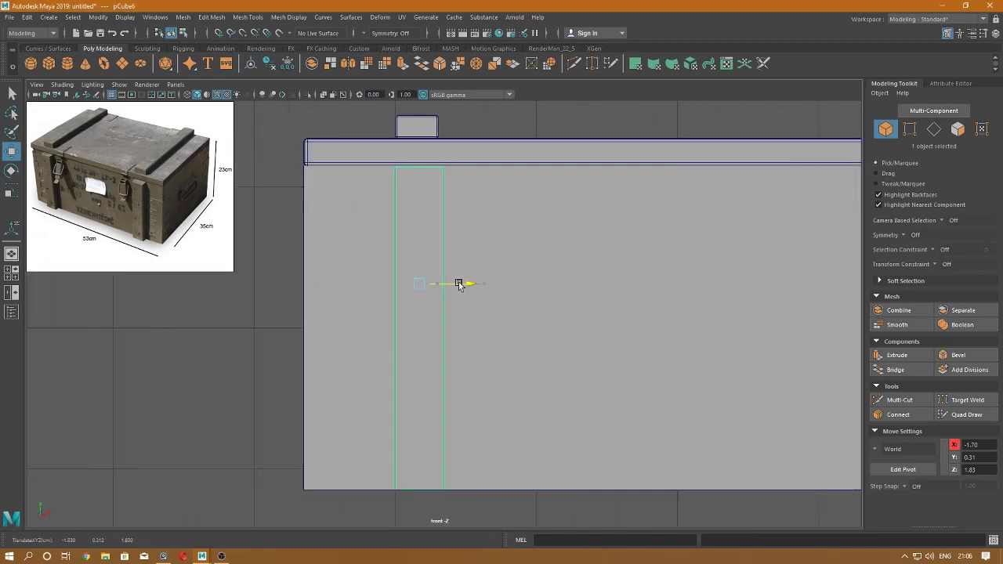
pyautogui.moveTo(458, 283); pyautogui.dragTo(454, 306)
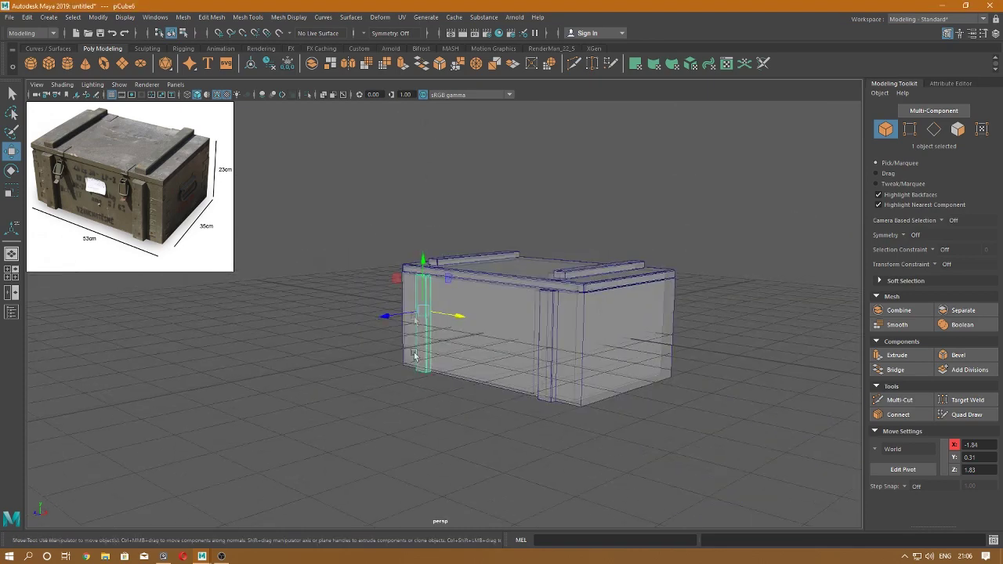
pyautogui.keyDown('alt'); pyautogui.moveTo(415, 357); pyautogui.dragTo(539, 373); pyautogui.keyUp('alt')
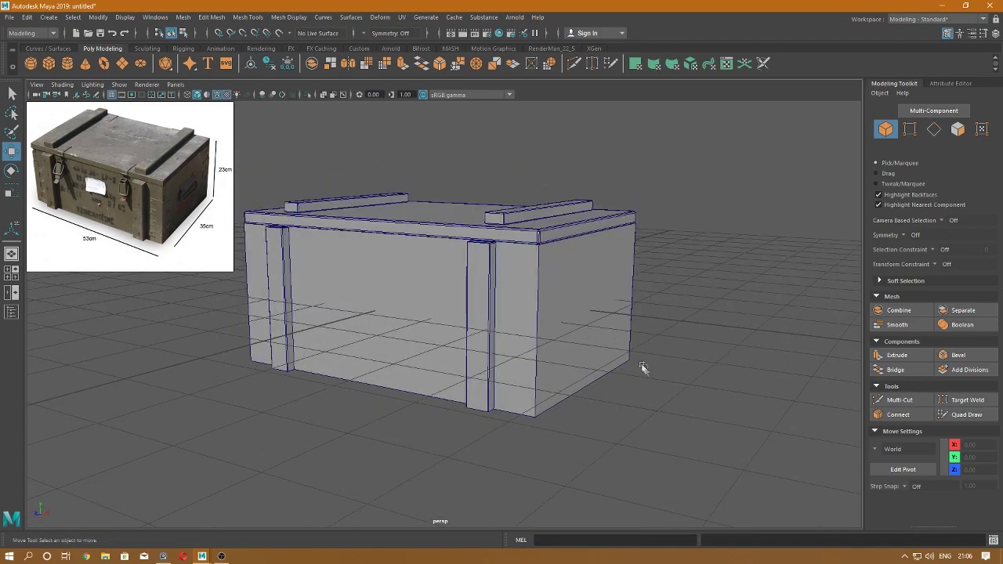
pyautogui.keyDown('shift'); pyautogui.moveTo(614, 296); pyautogui.dragTo(619, 331, button='right'); pyautogui.keyUp('shift')
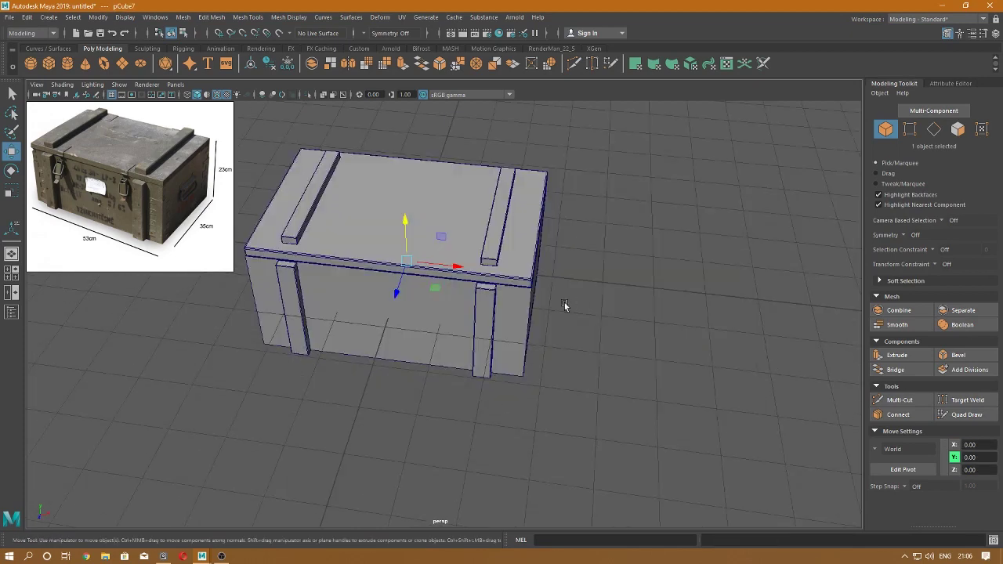
# - Create a new polygon cube with depth 3.5
pyautogui.press('g')
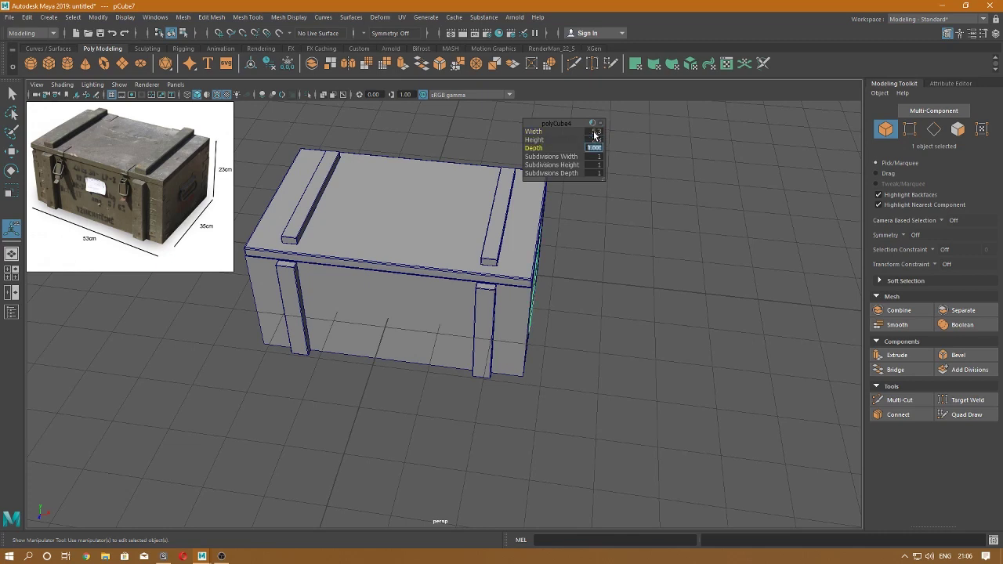
pyautogui.write('.5')
pyautogui.press('Return')
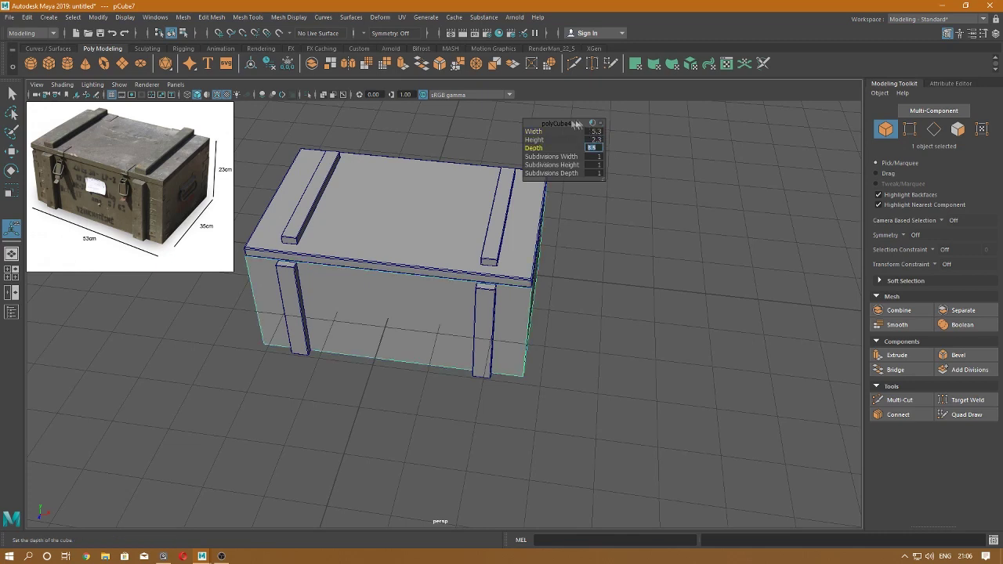
pyautogui.press('w')
pyautogui.moveTo(476, 300)
pyautogui.keyDown('alt'); pyautogui.mouseDown()
pyautogui.moveTo(497, 336)
pyautogui.moveTo(480, 314)
pyautogui.mouseUp(); pyautogui.keyUp('alt')
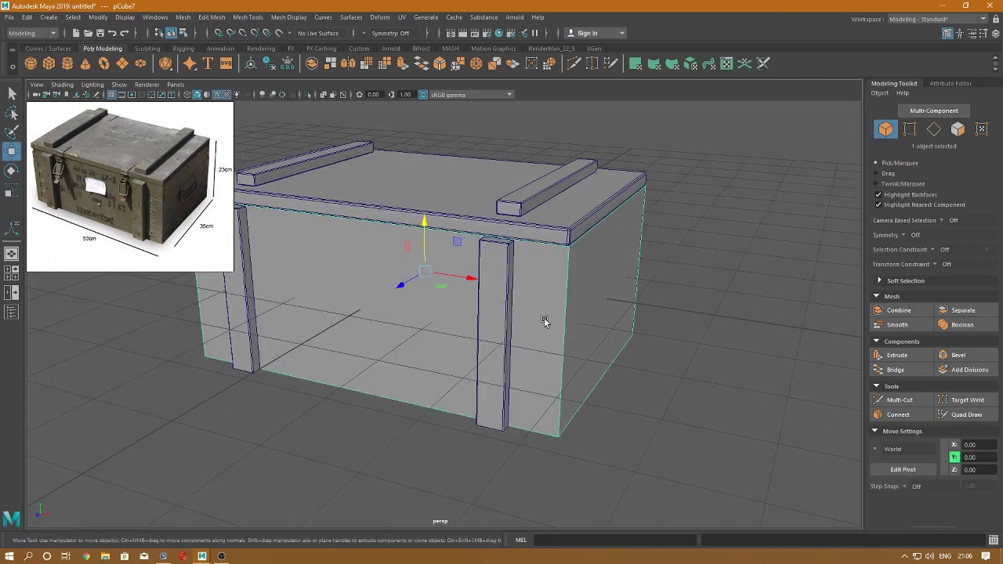
# - Isolate the new box and split an edge ring around its middle
pyautogui.hotkey('alt', 'h')
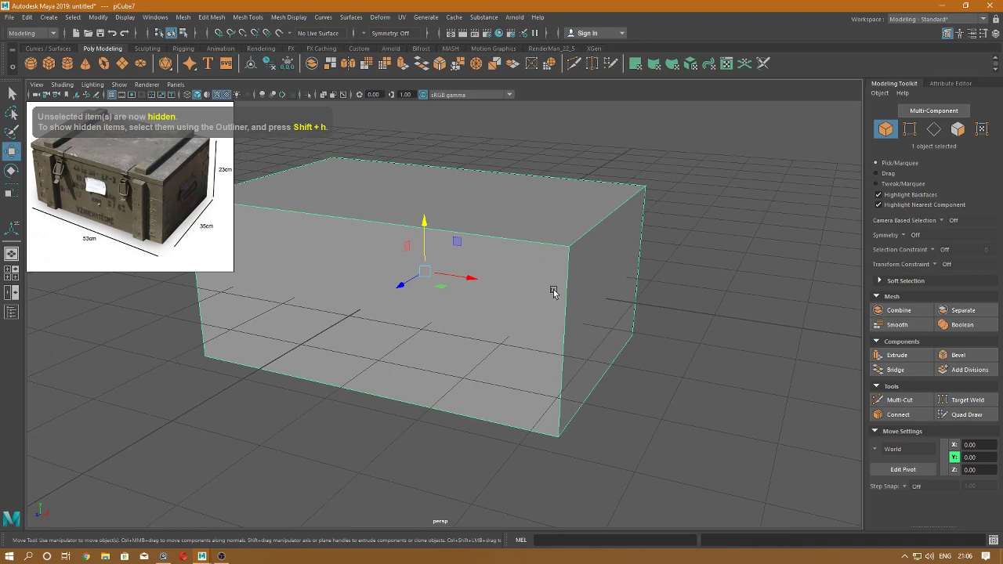
pyautogui.moveTo(554, 292); pyautogui.dragTo(548, 231, button='right')
pyautogui.click(566, 313)
# - Raise the mid-height edge loop slightly and select a vertical edge below it
pyautogui.keyDown('ctrl'); pyautogui.moveTo(515, 287); pyautogui.dragTo(619, 312, button='right'); pyautogui.keyUp('ctrl')
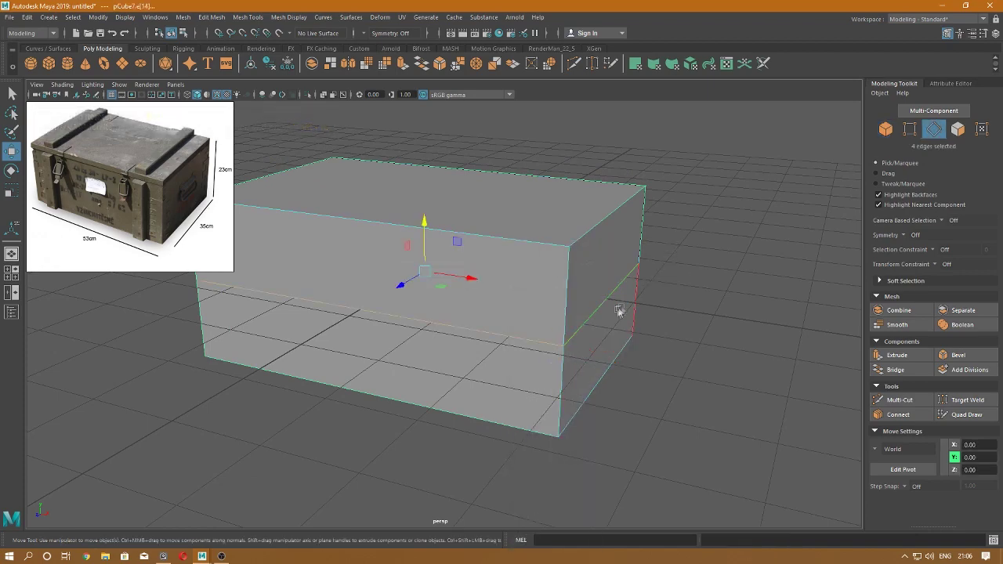
pyautogui.moveTo(427, 231)
pyautogui.mouseDown()
pyautogui.moveTo(425, 208)
pyautogui.moveTo(510, 329)
pyautogui.mouseUp()
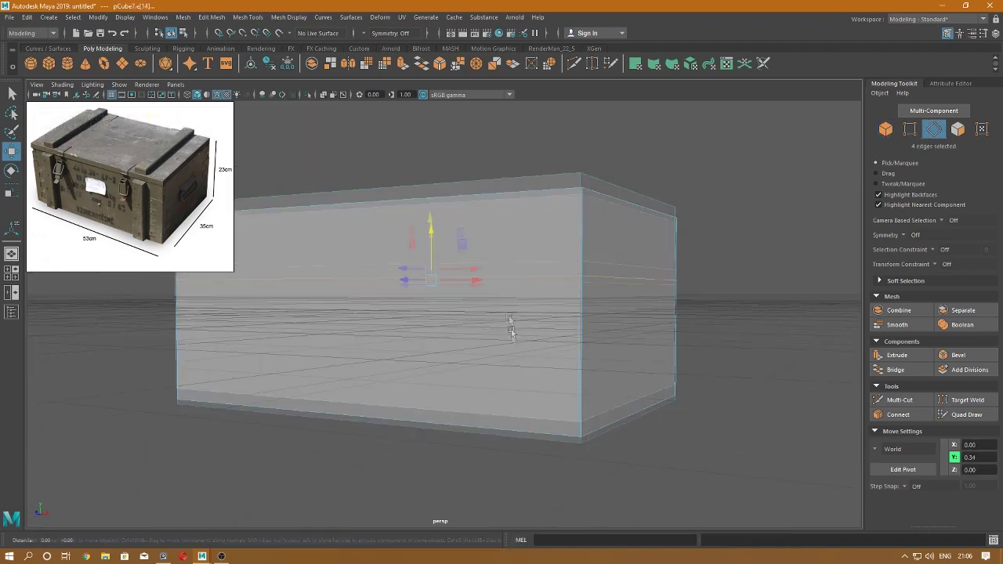
pyautogui.rightClick(513, 289)
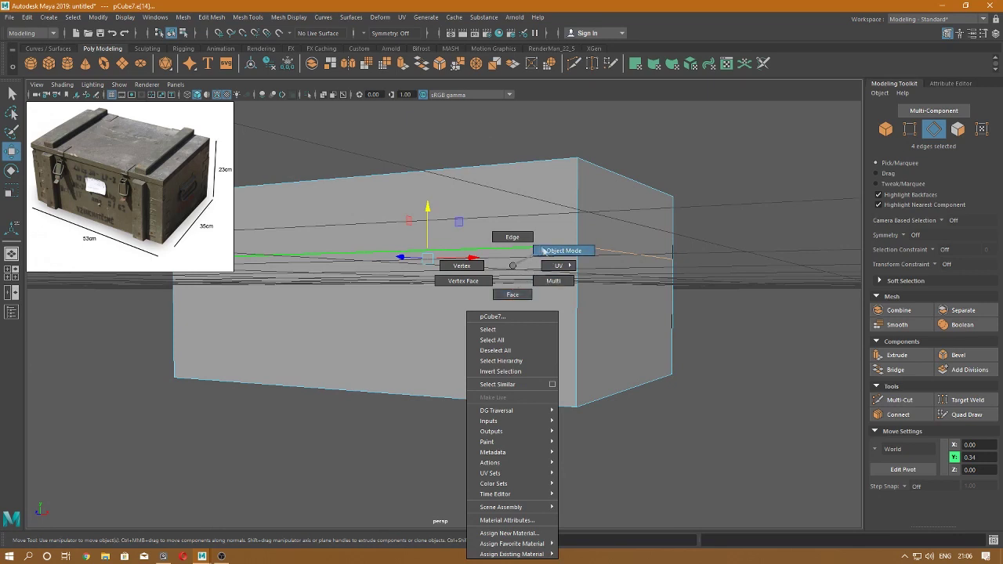
pyautogui.click(567, 288)
# - Connect the lower part with 5 evenly spaced horizontal loops using the Connect Tool
pyautogui.keyDown('shift'); pyautogui.moveTo(459, 327); pyautogui.dragTo(467, 511, button='right'); pyautogui.keyUp('shift')
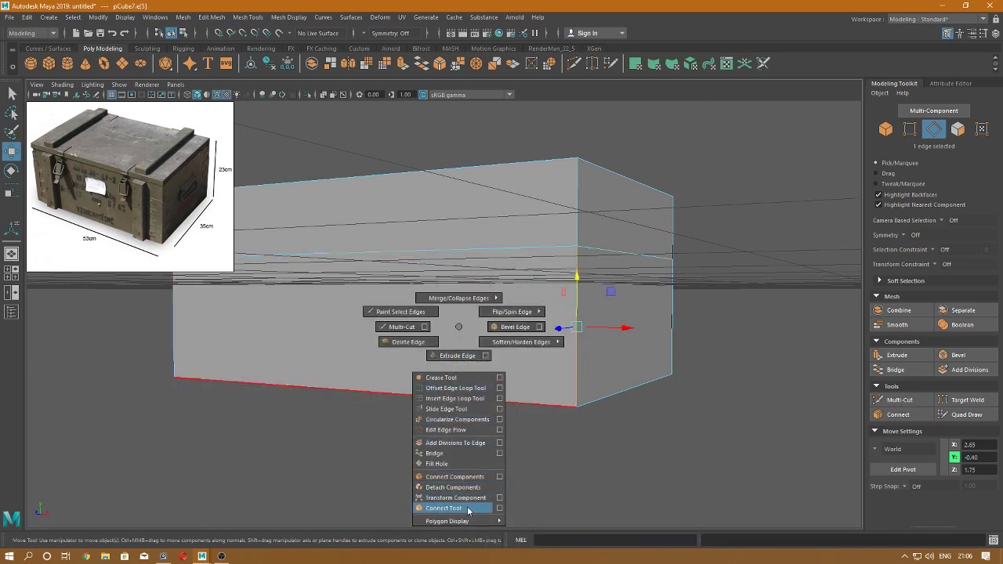
pyautogui.doubleClick(11, 230)
pyautogui.write('6')
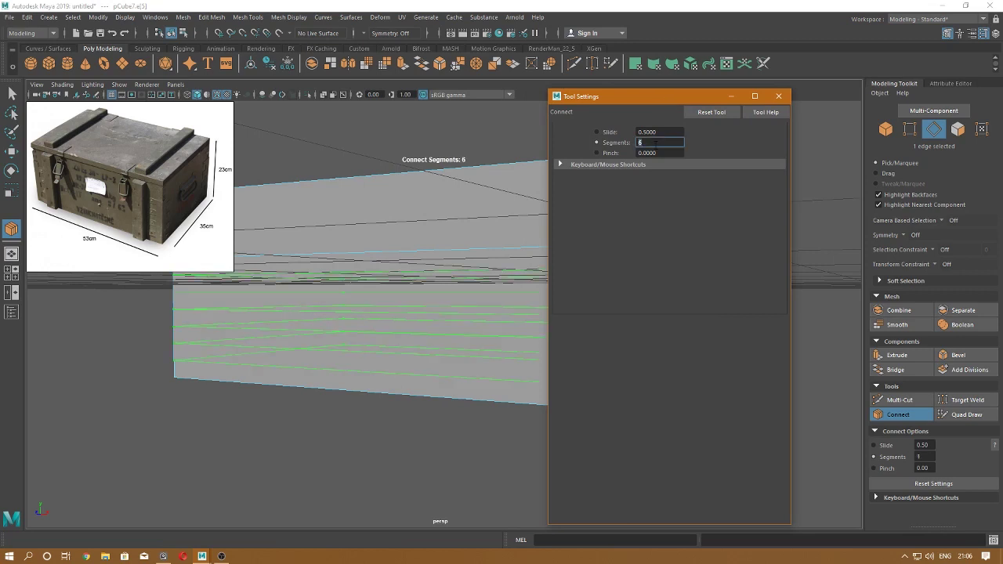
pyautogui.moveTo(658, 101); pyautogui.dragTo(887, 131)
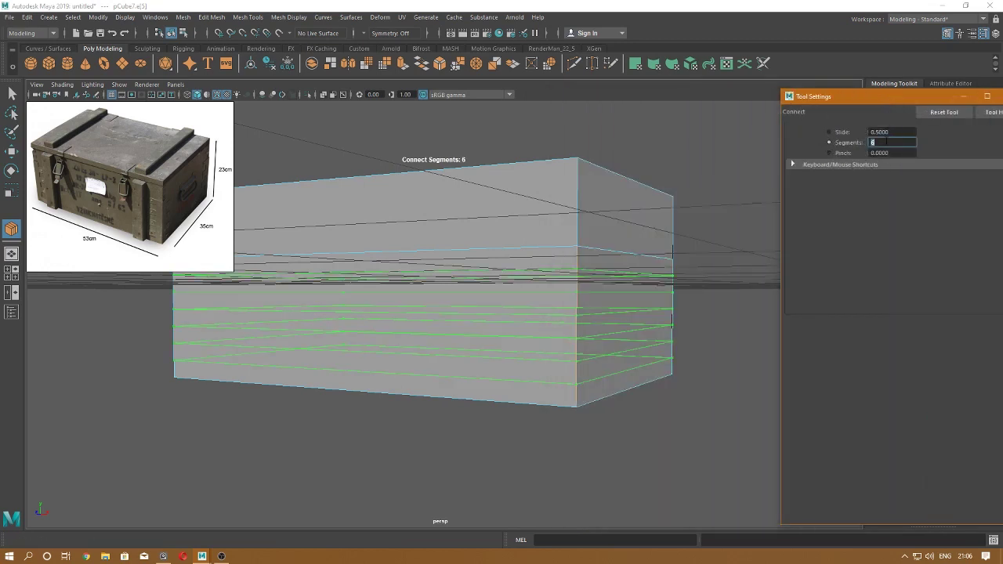
pyautogui.write('5')
pyautogui.press('Return')
pyautogui.keyDown('alt'); pyautogui.moveTo(549, 313); pyautogui.dragTo(572, 368); pyautogui.keyUp('alt')
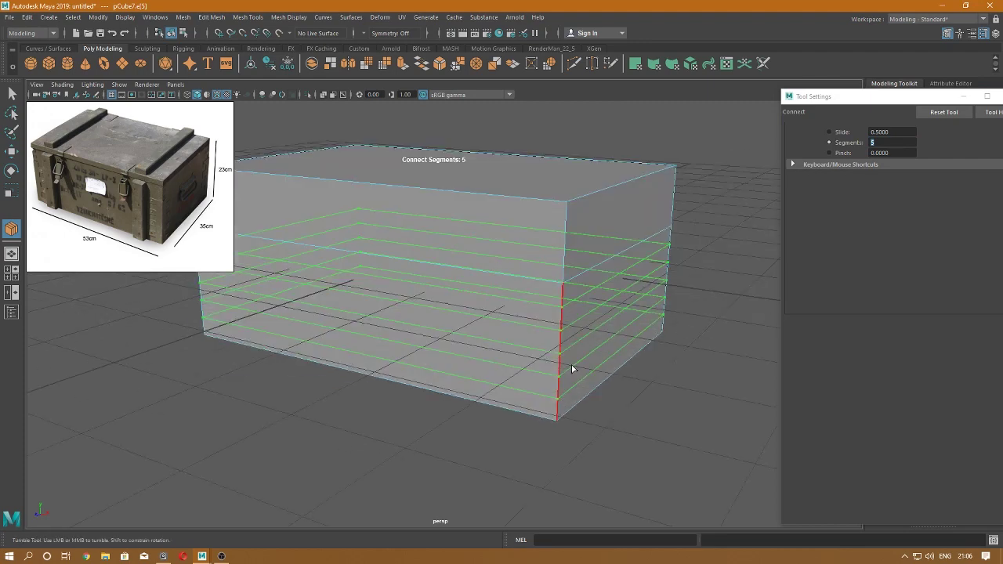
pyautogui.moveTo(905, 102); pyautogui.dragTo(788, 102)
pyautogui.click(866, 105)
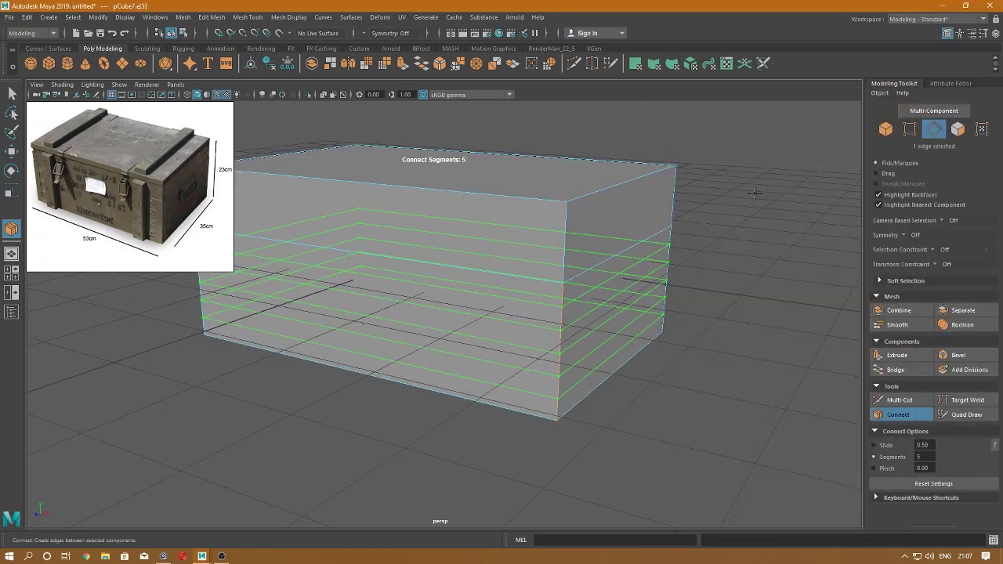
pyautogui.press('w')
pyautogui.moveTo(748, 193); pyautogui.dragTo(797, 194, button='right')
# - Select a vertical edge loop and slide it to the box's right end
pyautogui.keyDown('alt'); pyautogui.moveTo(708, 201); pyautogui.dragTo(499, 210); pyautogui.keyUp('alt')
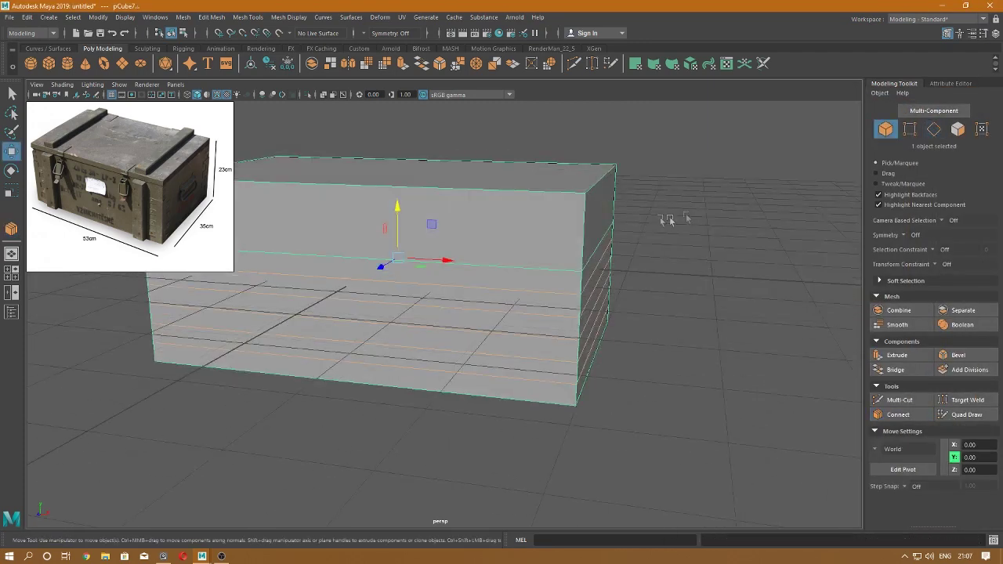
pyautogui.rightClick(499, 210)
pyautogui.click(499, 182)
pyautogui.keyDown('ctrl'); pyautogui.rightClick(501, 193); pyautogui.keyUp('ctrl')
pyautogui.click(470, 170)
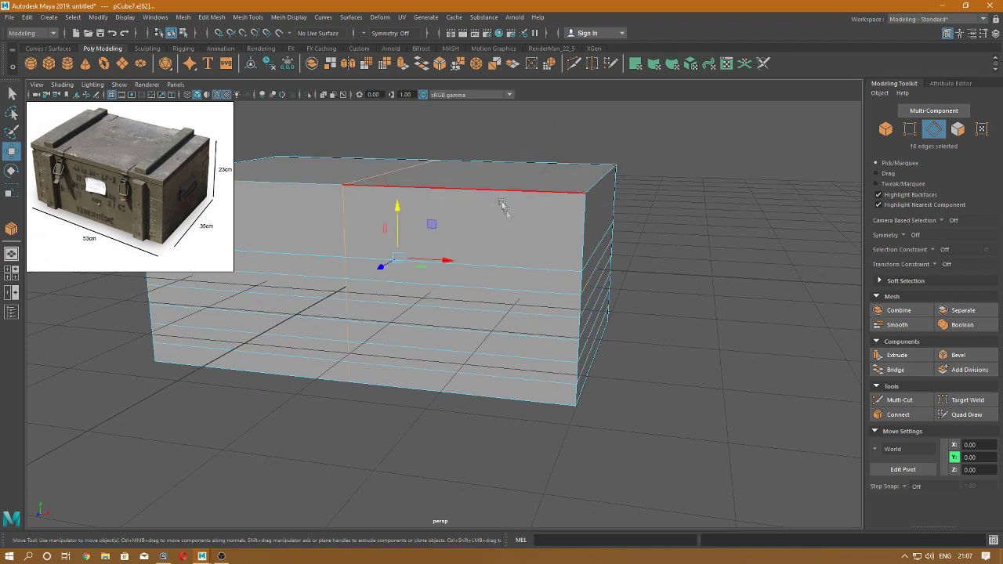
pyautogui.moveTo(440, 262); pyautogui.dragTo(613, 295)
pyautogui.keyDown('alt'); pyautogui.moveTo(543, 334); pyautogui.dragTo(533, 275); pyautogui.keyUp('alt')
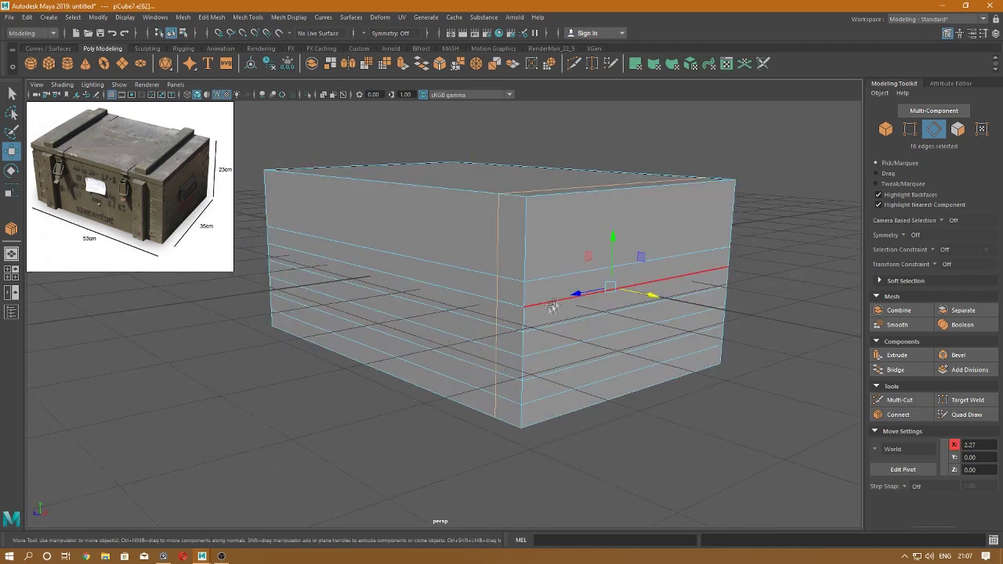
pyautogui.moveTo(526, 258); pyautogui.dragTo(575, 288, button='right')
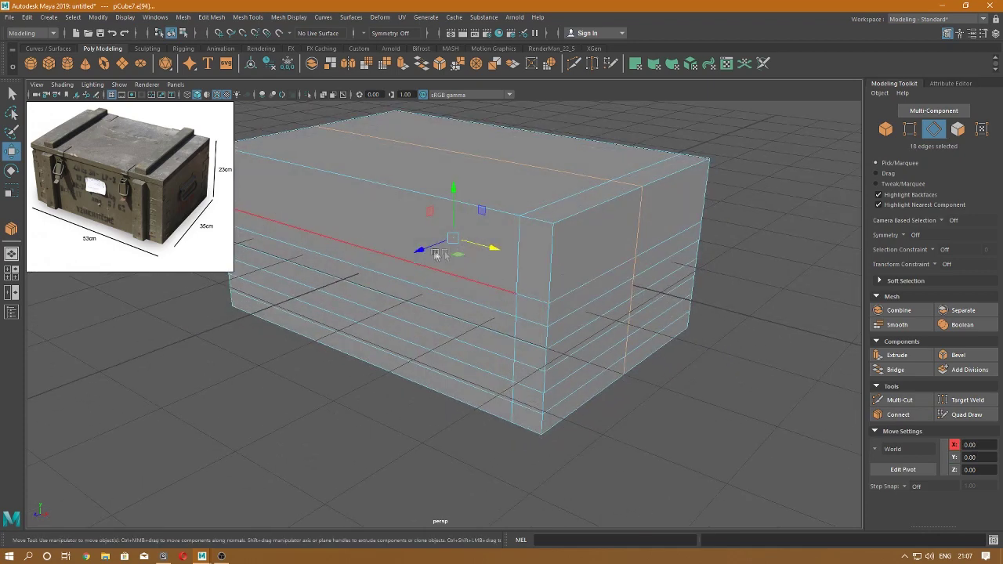
pyautogui.moveTo(338, 286)
pyautogui.keyDown('alt'); pyautogui.mouseDown()
pyautogui.moveTo(306, 283)
pyautogui.moveTo(353, 284)
pyautogui.mouseUp(); pyautogui.keyUp('alt')
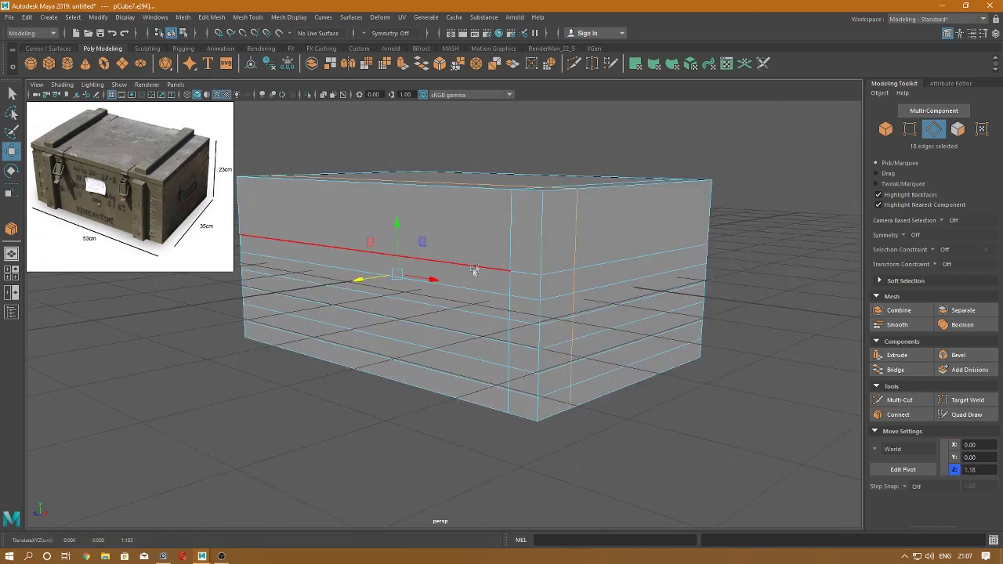
pyautogui.click(525, 248)
pyautogui.moveTo(637, 291)
pyautogui.keyDown('alt'); pyautogui.mouseDown()
pyautogui.moveTo(607, 316)
pyautogui.moveTo(665, 289)
pyautogui.moveTo(501, 188)
pyautogui.mouseUp(); pyautogui.keyUp('alt')
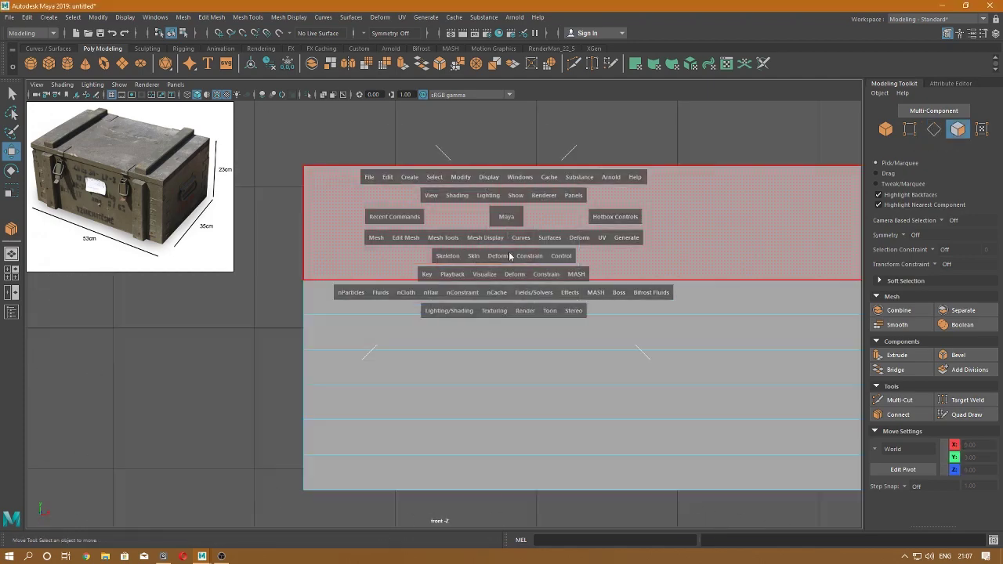
# - Delete the faces on the box's right side
pyautogui.scroll(-2, 515, 311)
pyautogui.moveTo(500, 236)
pyautogui.mouseDown()
pyautogui.moveTo(470, 470)
pyautogui.moveTo(547, 320)
pyautogui.moveTo(510, 323)
pyautogui.mouseUp()
pyautogui.press('F11')
pyautogui.moveTo(464, 186); pyautogui.dragTo(806, 230)
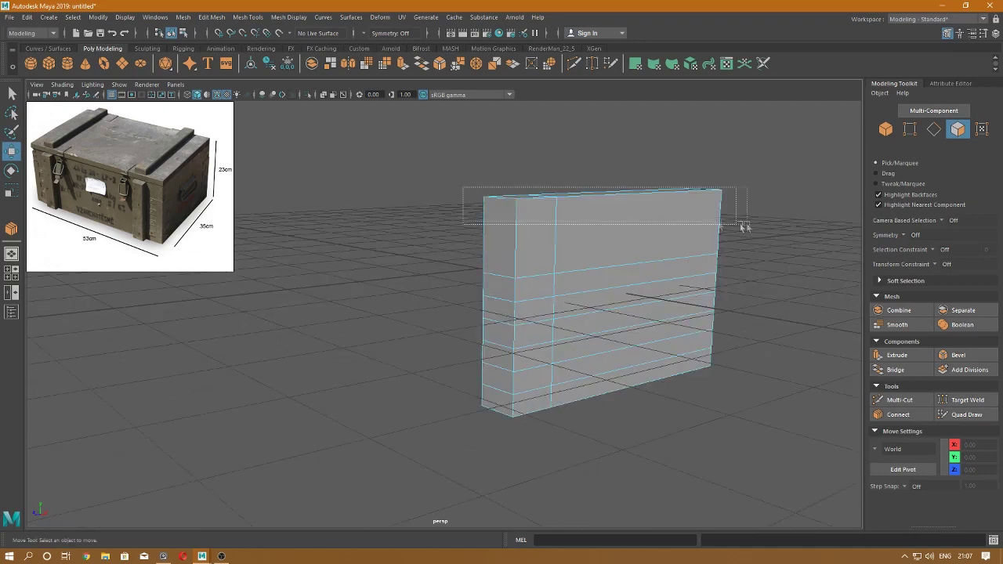
pyautogui.click(768, 249)
pyautogui.moveTo(705, 417); pyautogui.dragTo(637, 249)
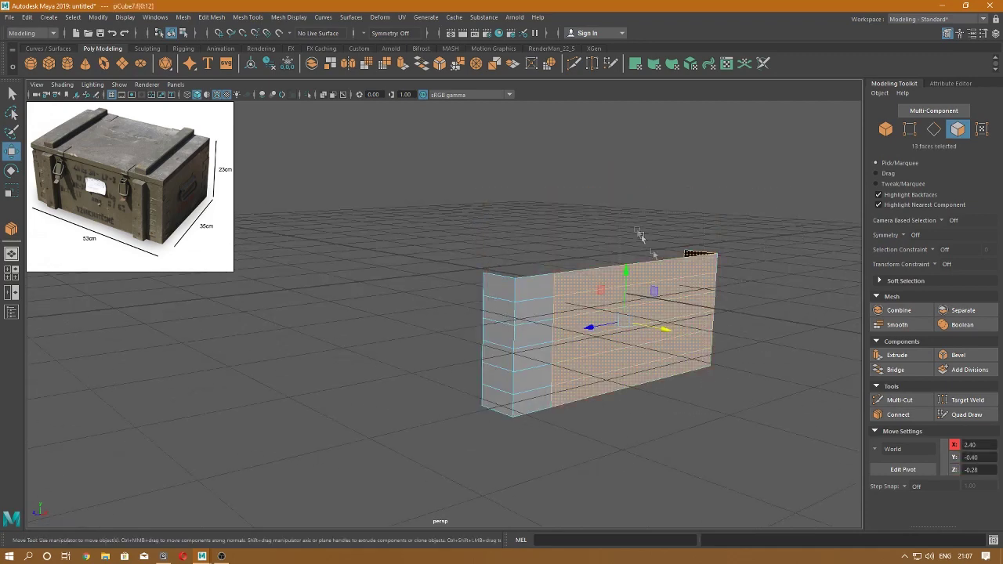
pyautogui.press('Delete')
# - In top view, delete the piece's face seen from above
pyautogui.moveTo(575, 189); pyautogui.dragTo(607, 174, button='right')
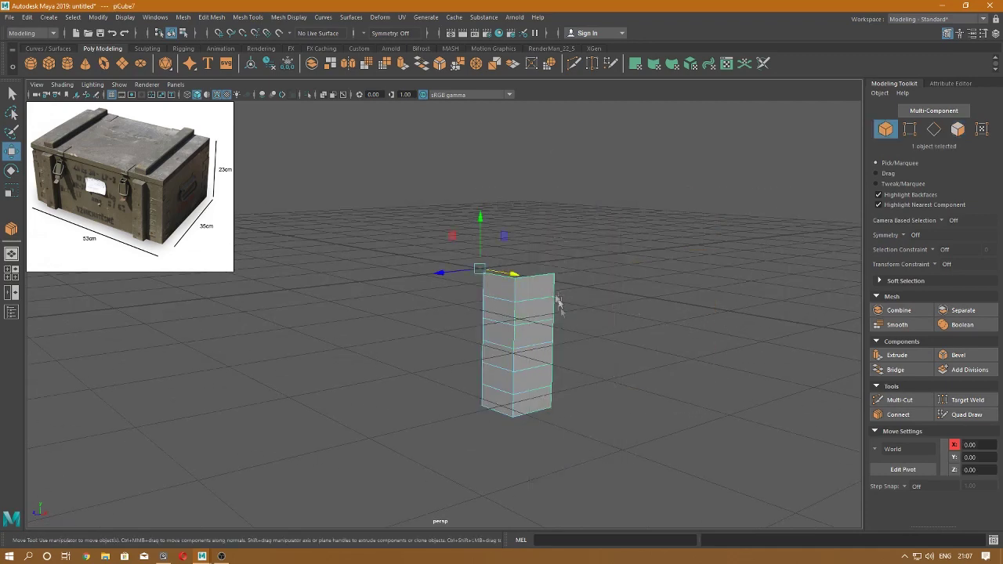
pyautogui.moveTo(556, 302)
pyautogui.keyDown('alt'); pyautogui.mouseDown()
pyautogui.moveTo(633, 336)
pyautogui.moveTo(549, 313)
pyautogui.moveTo(548, 329)
pyautogui.mouseUp(); pyautogui.keyUp('alt')
pyautogui.press('space')
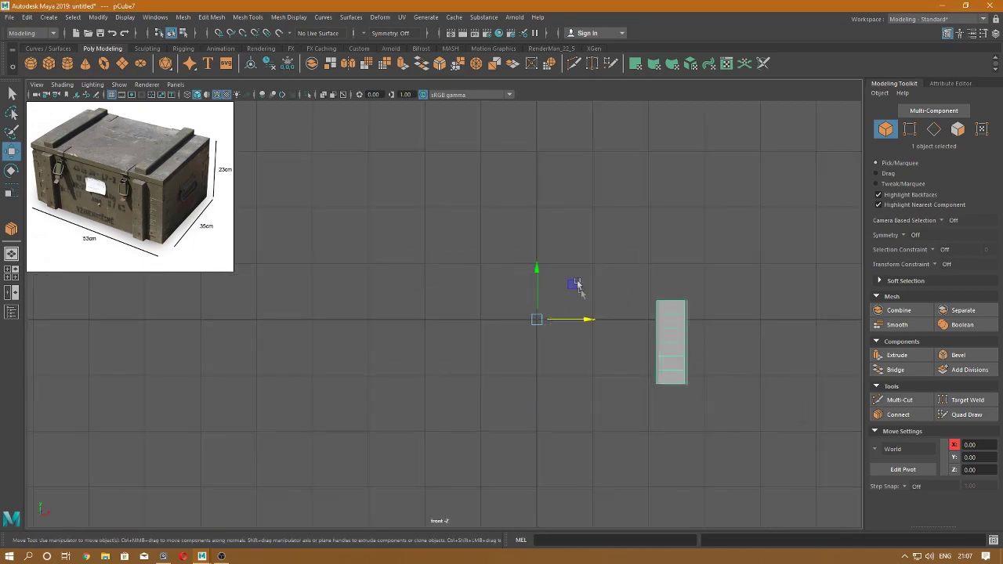
pyautogui.press('space')
pyautogui.moveTo(510, 298); pyautogui.dragTo(479, 288)
pyautogui.press('f')
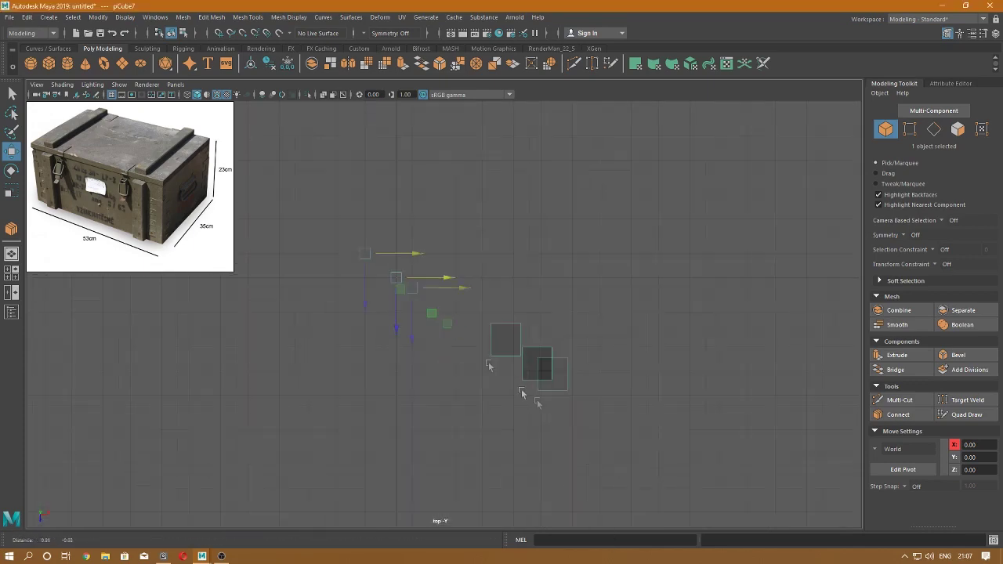
pyautogui.moveTo(412, 288); pyautogui.dragTo(458, 305, button='right')
pyautogui.click(458, 306)
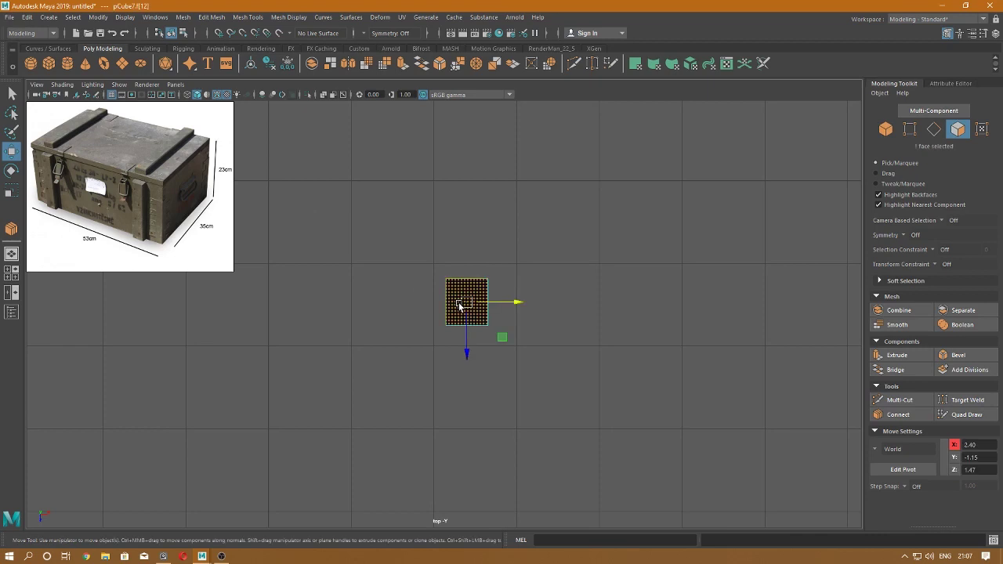
pyautogui.press('Delete')
# - Slide the corner vertices along X to narrow the piece into a column
pyautogui.moveTo(451, 271); pyautogui.dragTo(399, 276, button='right')
pyautogui.moveTo(410, 296); pyautogui.dragTo(482, 376)
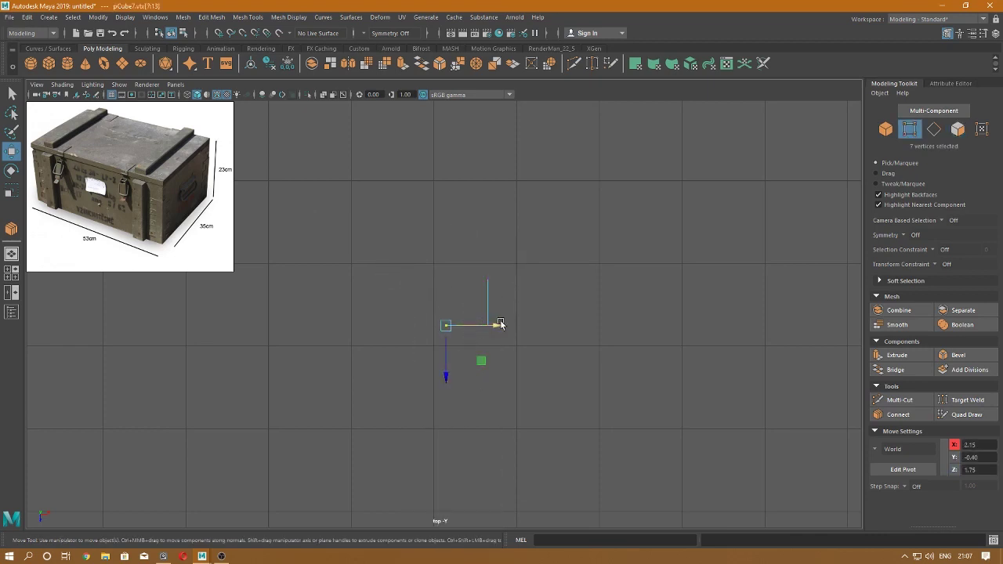
pyautogui.moveTo(496, 325); pyautogui.dragTo(497, 351)
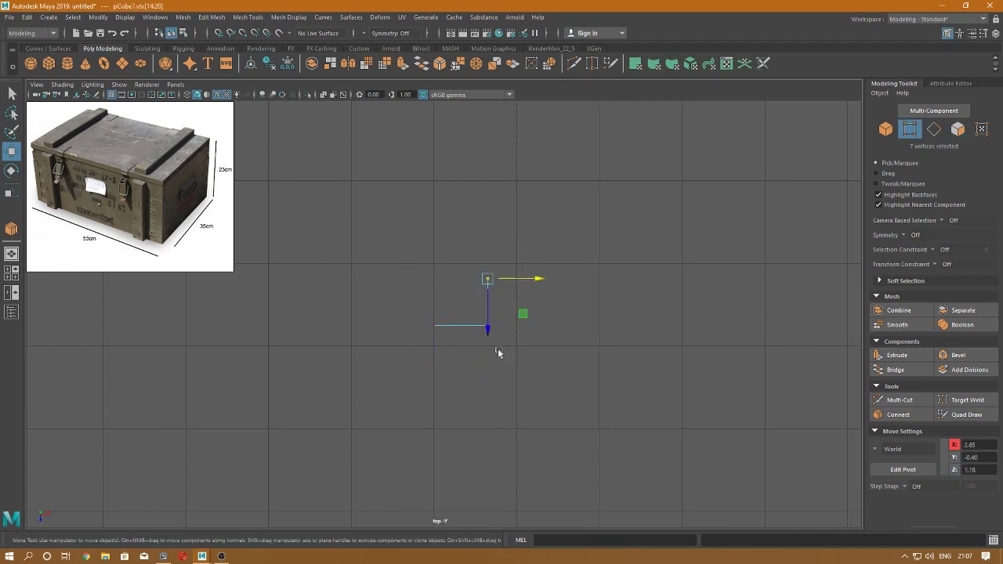
pyautogui.press('space')
pyautogui.moveTo(487, 314); pyautogui.dragTo(488, 307)
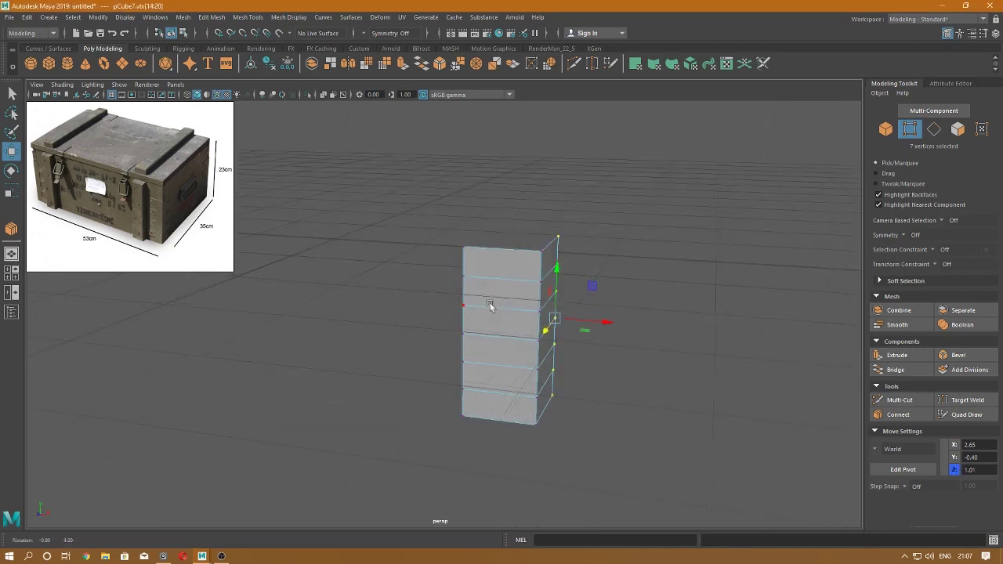
pyautogui.moveTo(505, 259); pyautogui.dragTo(552, 228, button='right')
# - Open the Modify menu and select a face band of the column
pyautogui.press('space')
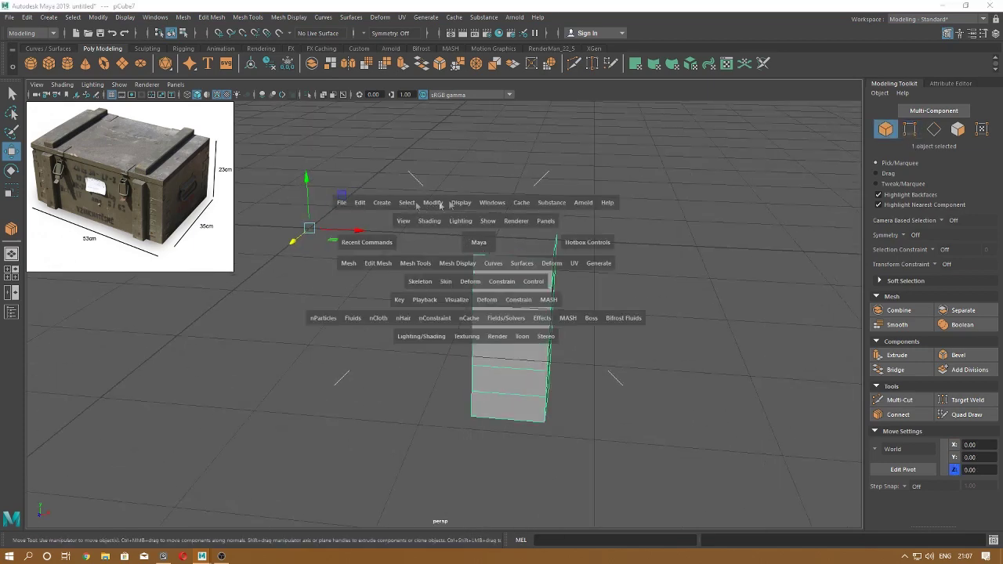
pyautogui.click(433, 203)
pyautogui.click(463, 313)
pyautogui.moveTo(513, 340)
pyautogui.keyDown('alt'); pyautogui.mouseDown()
pyautogui.moveTo(561, 333)
pyautogui.moveTo(506, 362)
pyautogui.moveTo(435, 203)
pyautogui.mouseUp(); pyautogui.keyUp('alt')
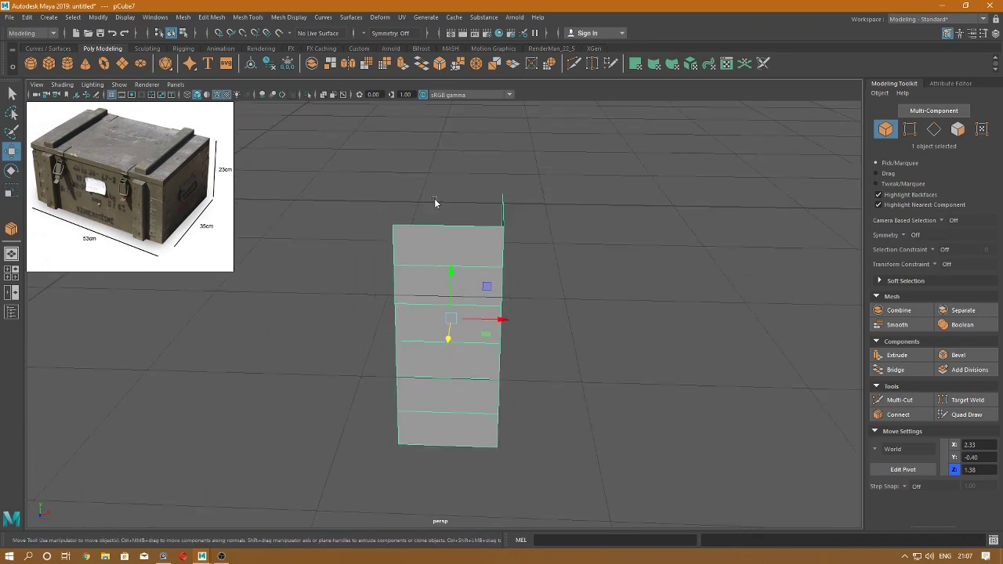
pyautogui.press('F11')
pyautogui.click(447, 284)
pyautogui.keyDown('alt'); pyautogui.moveTo(457, 327); pyautogui.dragTo(483, 286); pyautogui.keyUp('alt')
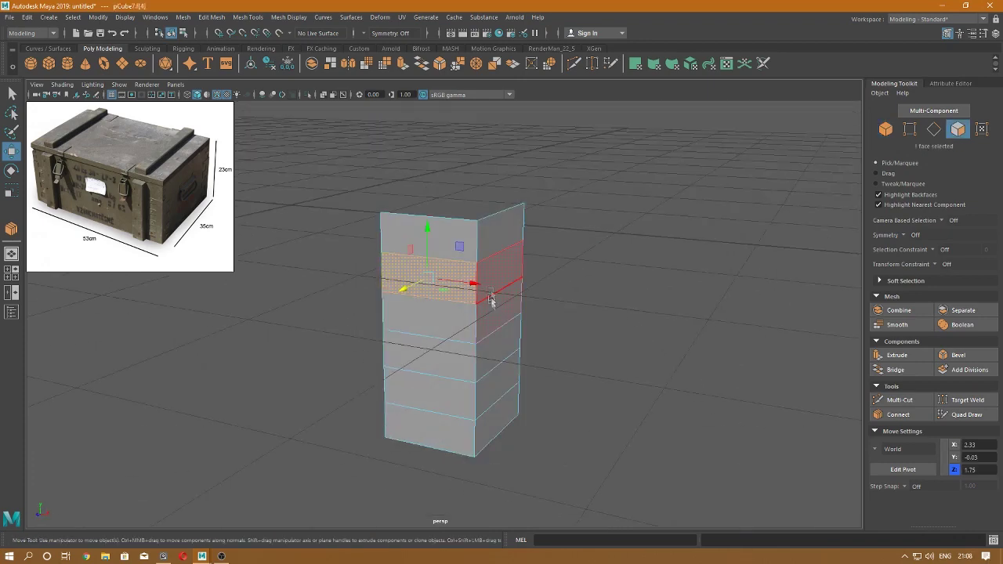
# - Add vertical edge loops to the column and delete alternating faces to form a three-prong comb
pyautogui.moveTo(451, 265)
pyautogui.mouseDown(button='right')
pyautogui.moveTo(450, 219)
pyautogui.moveTo(431, 247)
pyautogui.mouseUp(button='right')
pyautogui.click(451, 220)
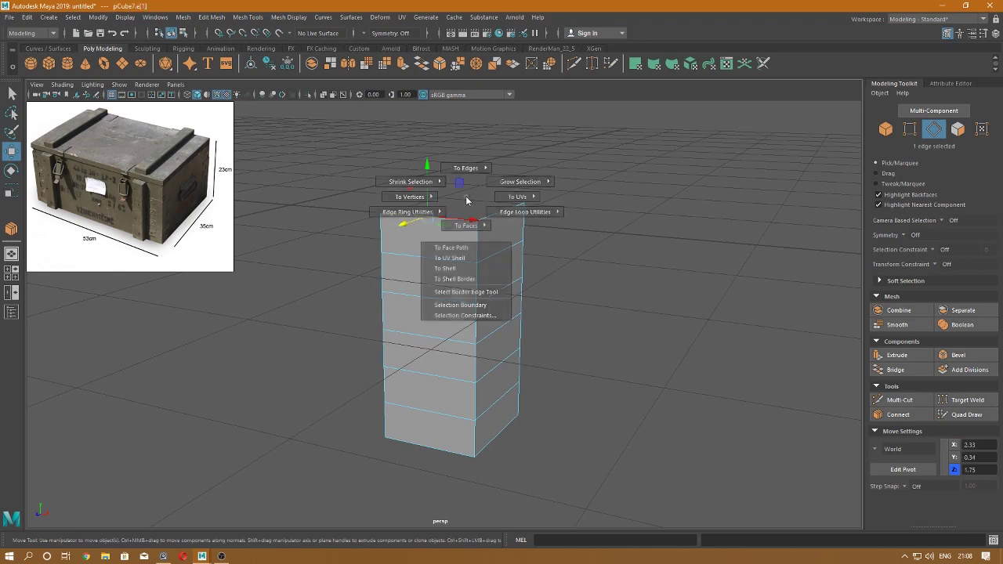
pyautogui.moveTo(471, 348); pyautogui.dragTo(492, 351)
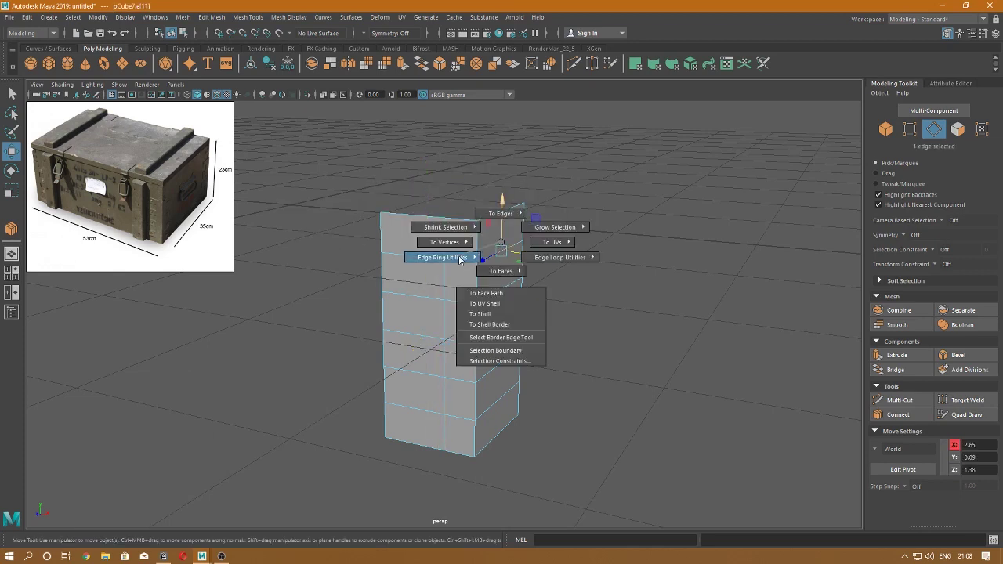
pyautogui.keyDown('ctrl'); pyautogui.moveTo(497, 249); pyautogui.dragTo(486, 306, button='right'); pyautogui.keyUp('ctrl')
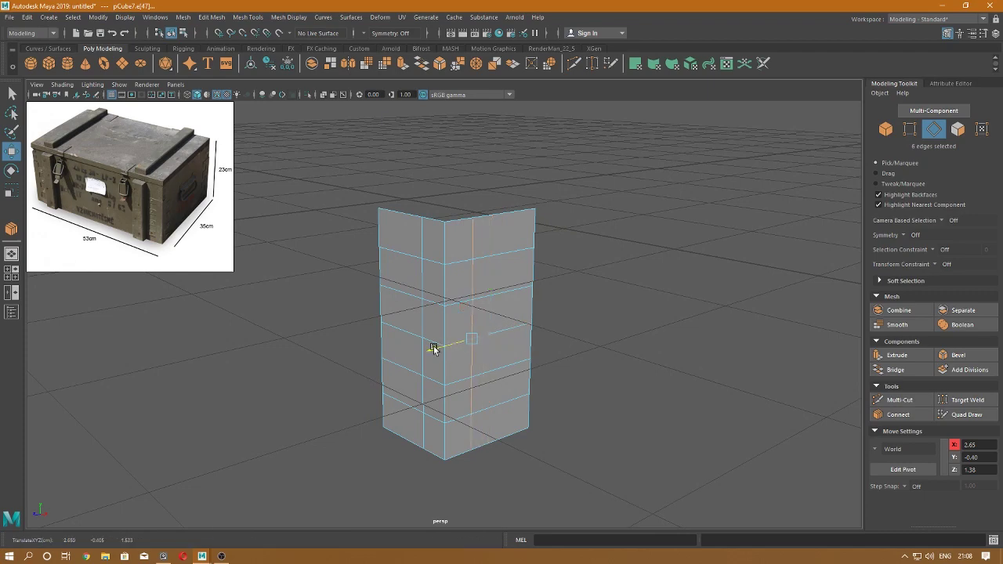
pyautogui.moveTo(433, 348)
pyautogui.keyDown('alt'); pyautogui.mouseDown()
pyautogui.moveTo(441, 351)
pyautogui.moveTo(441, 242)
pyautogui.moveTo(413, 278)
pyautogui.mouseUp(); pyautogui.keyUp('alt')
pyautogui.click(437, 274)
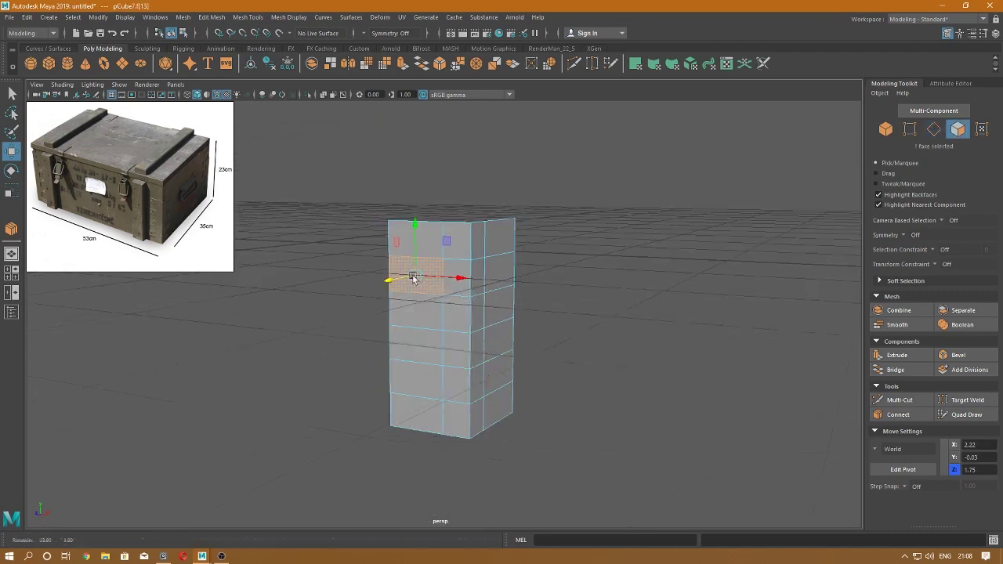
pyautogui.keyDown('shift'); pyautogui.click(500, 270); pyautogui.keyUp('shift')
pyautogui.keyDown('shift'); pyautogui.click(499, 341); pyautogui.keyUp('shift')
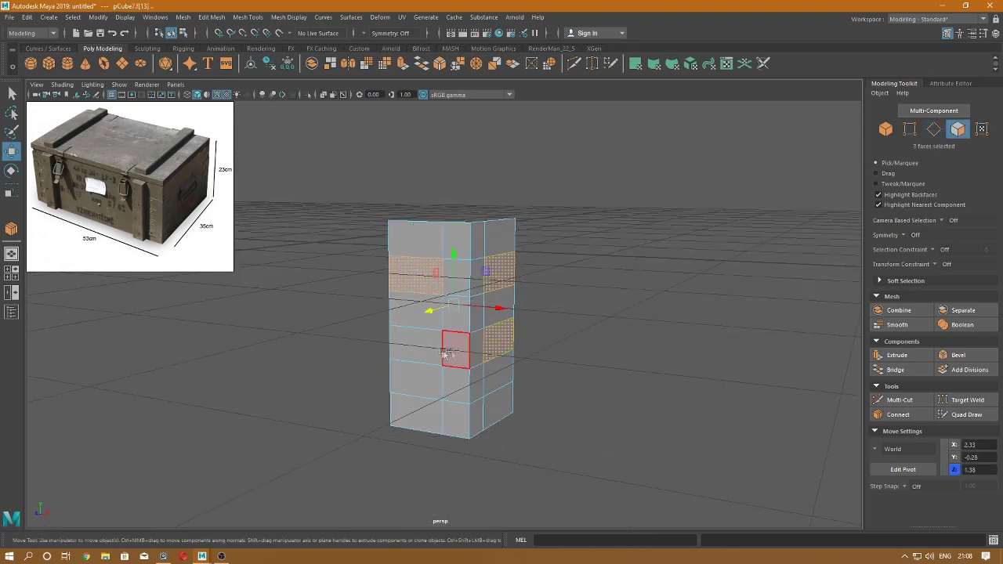
pyautogui.keyDown('shift'); pyautogui.click(427, 435); pyautogui.keyUp('shift')
pyautogui.press('Delete')
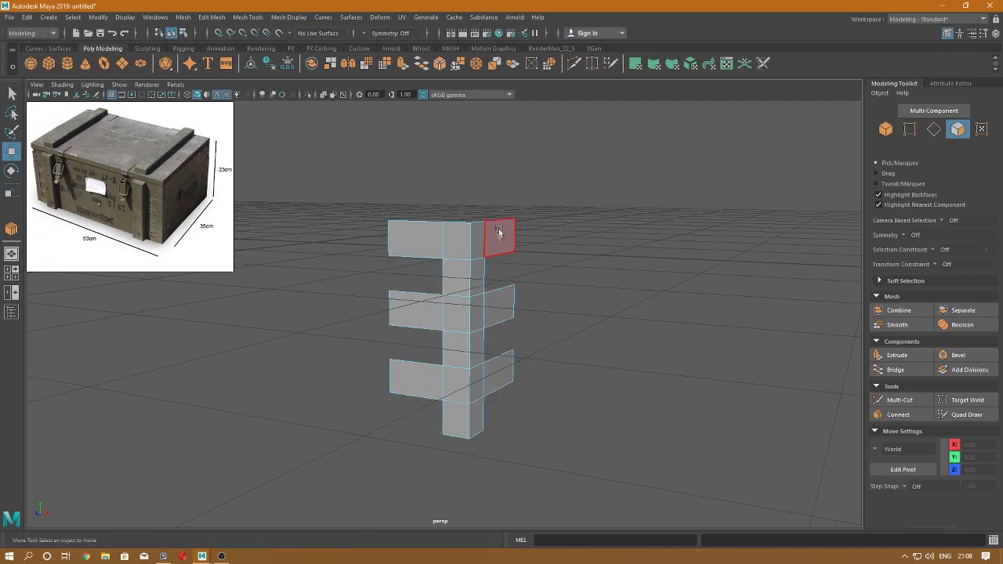
# - Extrude all faces of the comb piece to a 0.01 thickness
pyautogui.rightClick(479, 203)
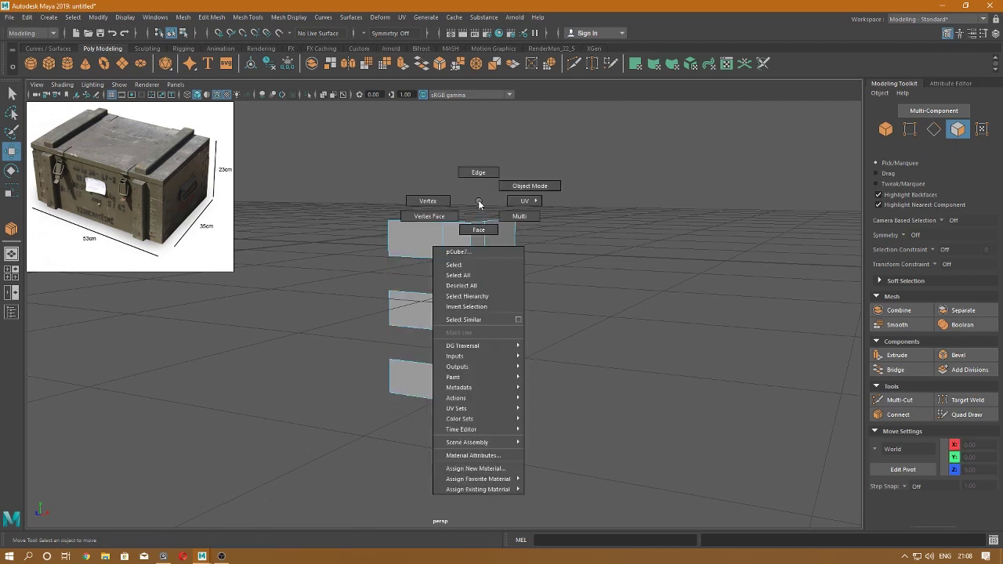
pyautogui.click(522, 185)
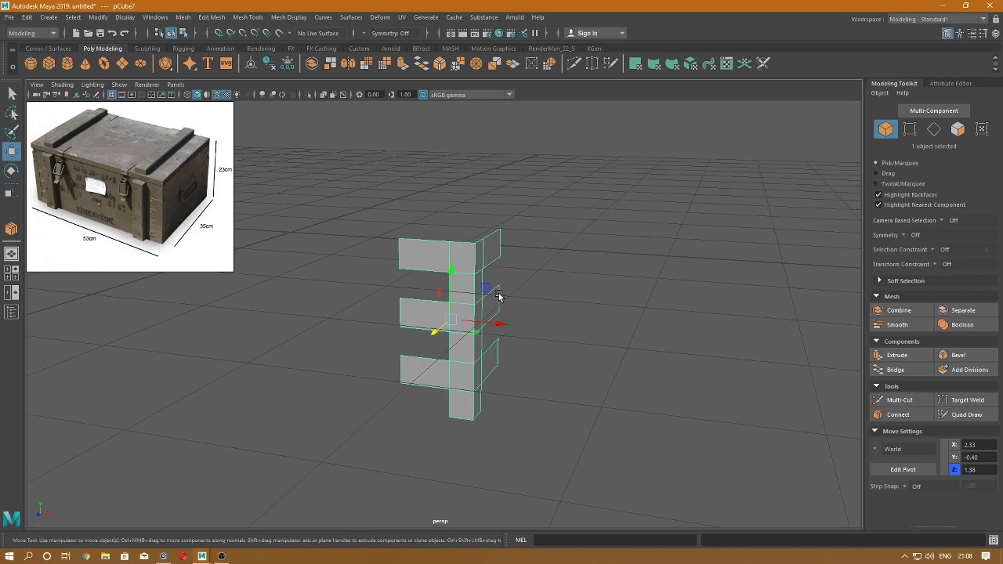
pyautogui.moveTo(499, 294)
pyautogui.keyDown('alt'); pyautogui.mouseDown()
pyautogui.moveTo(510, 291)
pyautogui.moveTo(503, 344)
pyautogui.mouseUp(); pyautogui.keyUp('alt')
pyautogui.hotkey('ctrl', 'e')
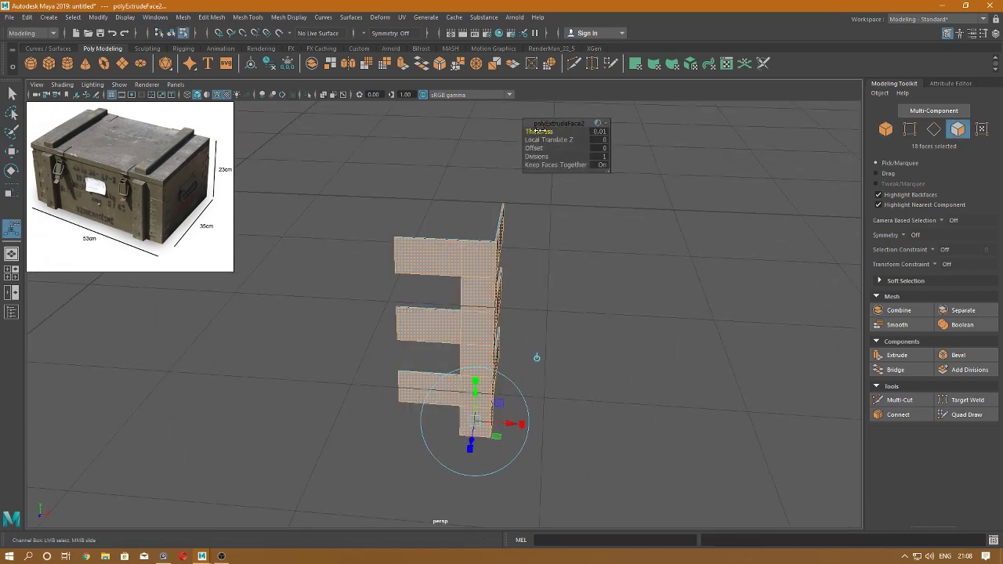
pyautogui.moveTo(538, 131); pyautogui.dragTo(541, 131)
pyautogui.keyDown('alt'); pyautogui.moveTo(501, 314); pyautogui.dragTo(479, 303); pyautogui.keyUp('alt')
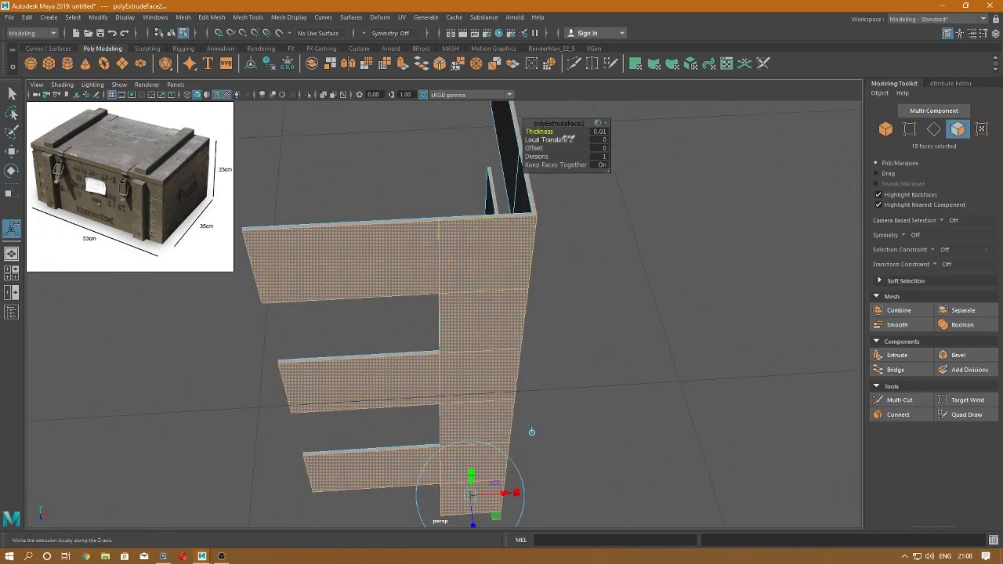
pyautogui.press('w')
pyautogui.moveTo(369, 179); pyautogui.dragTo(420, 161, button='right')
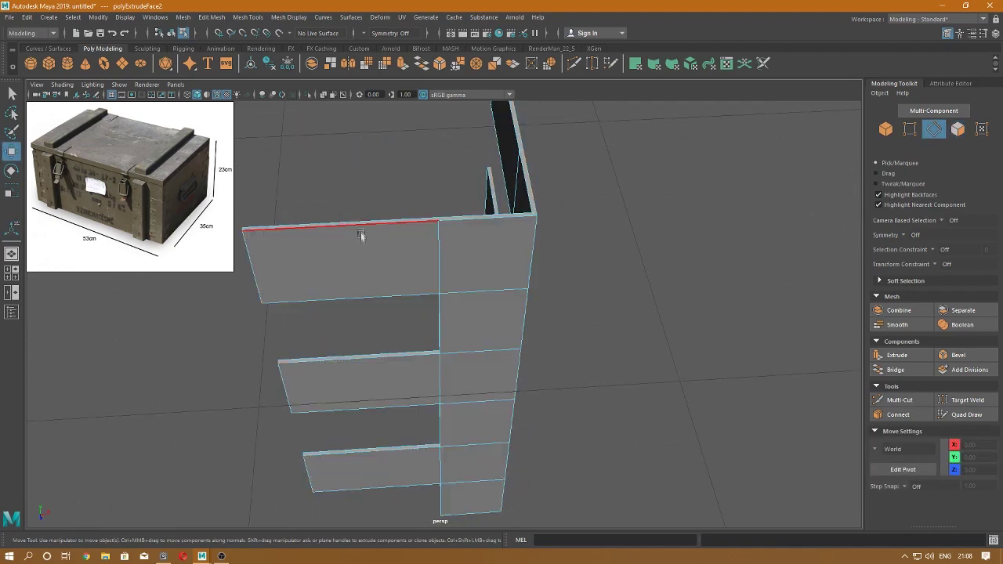
pyautogui.moveTo(363, 233)
pyautogui.keyDown('alt'); pyautogui.mouseDown()
pyautogui.moveTo(384, 269)
pyautogui.moveTo(308, 305)
pyautogui.mouseUp(); pyautogui.keyUp('alt')
# - Unhide the crate parts and move the comb joint piece past the box's left end
pyautogui.hotkey('ctrl', 'h')
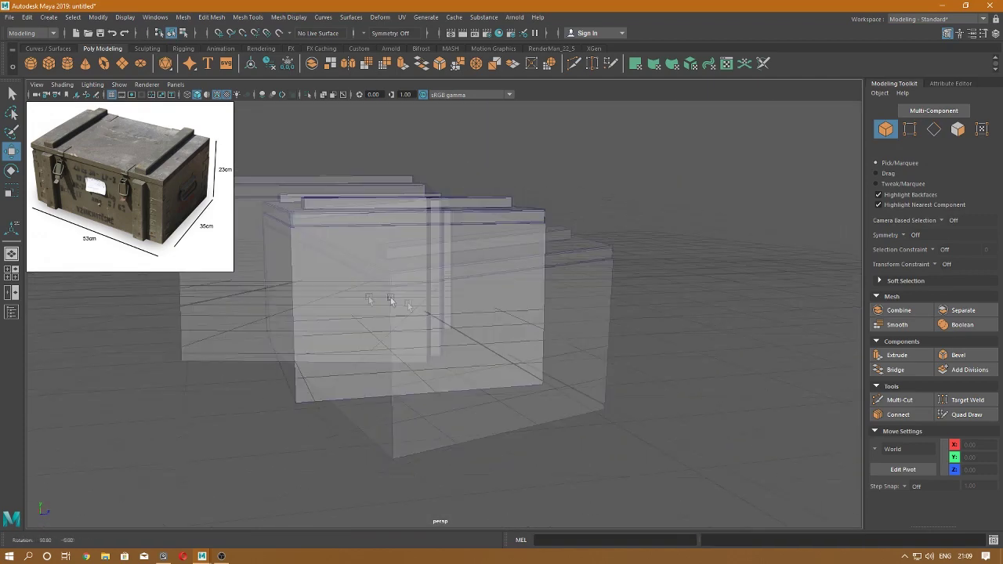
pyautogui.keyDown('alt'); pyautogui.moveTo(408, 302); pyautogui.dragTo(318, 338); pyautogui.keyUp('alt')
pyautogui.keyDown('alt'); pyautogui.moveTo(318, 339); pyautogui.dragTo(503, 501, button='right'); pyautogui.keyUp('alt')
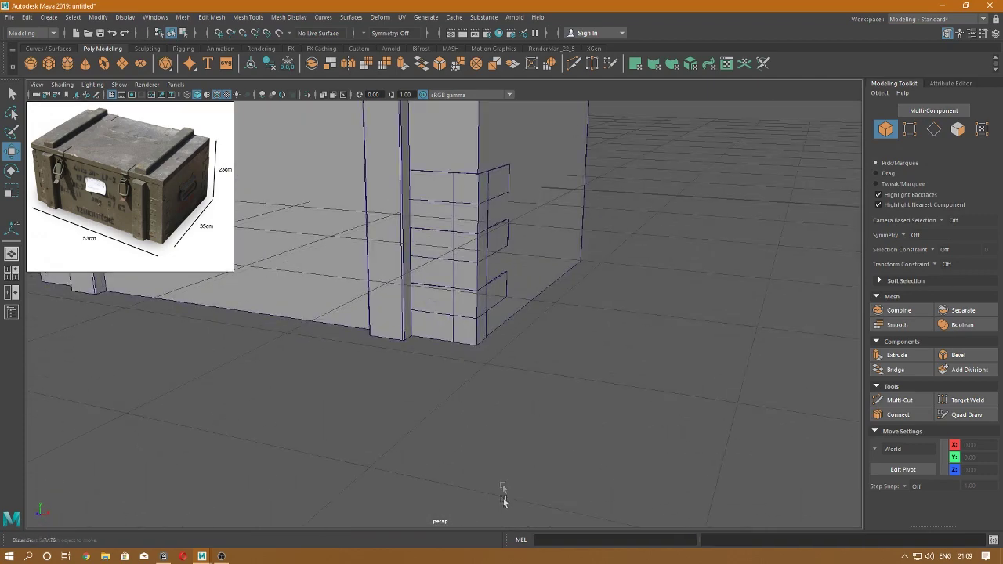
pyautogui.keyDown('alt'); pyautogui.moveTo(383, 235); pyautogui.dragTo(430, 349); pyautogui.keyUp('alt')
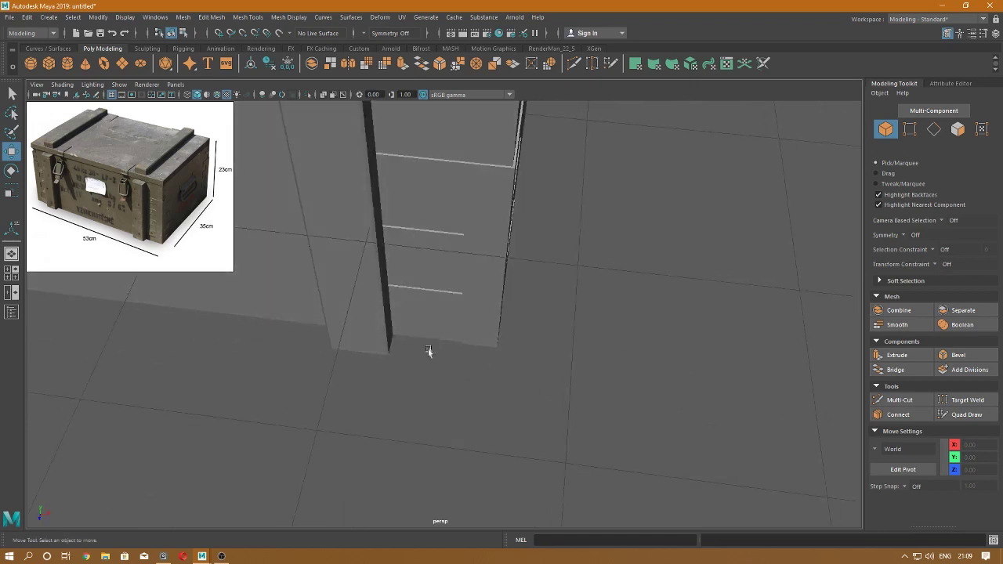
pyautogui.click(483, 281)
pyautogui.click(587, 280)
pyautogui.moveTo(587, 280)
pyautogui.keyDown('alt'); pyautogui.mouseDown()
pyautogui.moveTo(481, 210)
pyautogui.moveTo(447, 148)
pyautogui.moveTo(541, 259)
pyautogui.moveTo(528, 286)
pyautogui.moveTo(534, 257)
pyautogui.moveTo(596, 318)
pyautogui.moveTo(617, 302)
pyautogui.moveTo(294, 312)
pyautogui.mouseUp(); pyautogui.keyUp('alt')
pyautogui.click(582, 287)
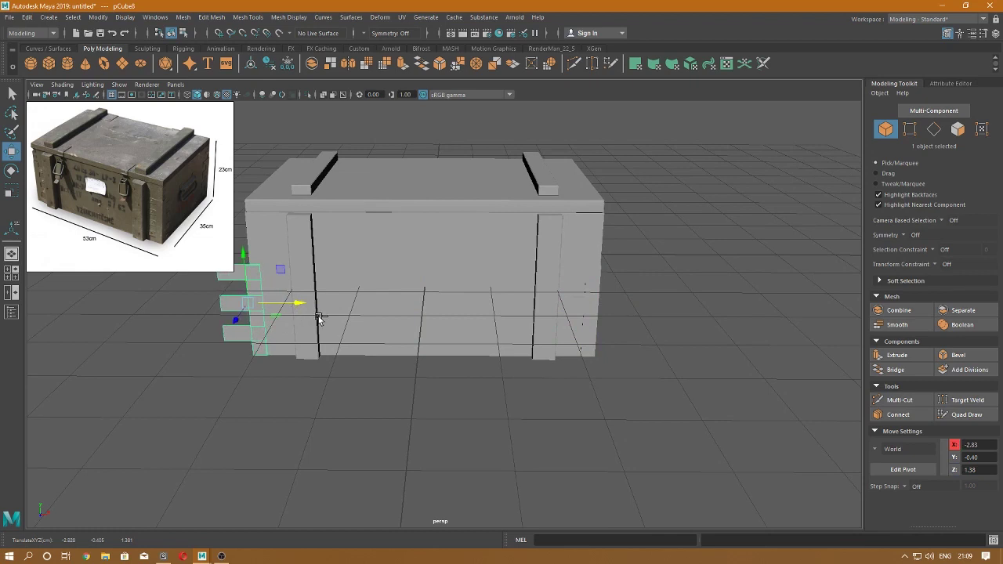
pyautogui.hotkey('ctrl', 'z')
pyautogui.moveTo(622, 305)
pyautogui.mouseDown()
pyautogui.moveTo(279, 306)
pyautogui.moveTo(587, 319)
pyautogui.mouseUp()
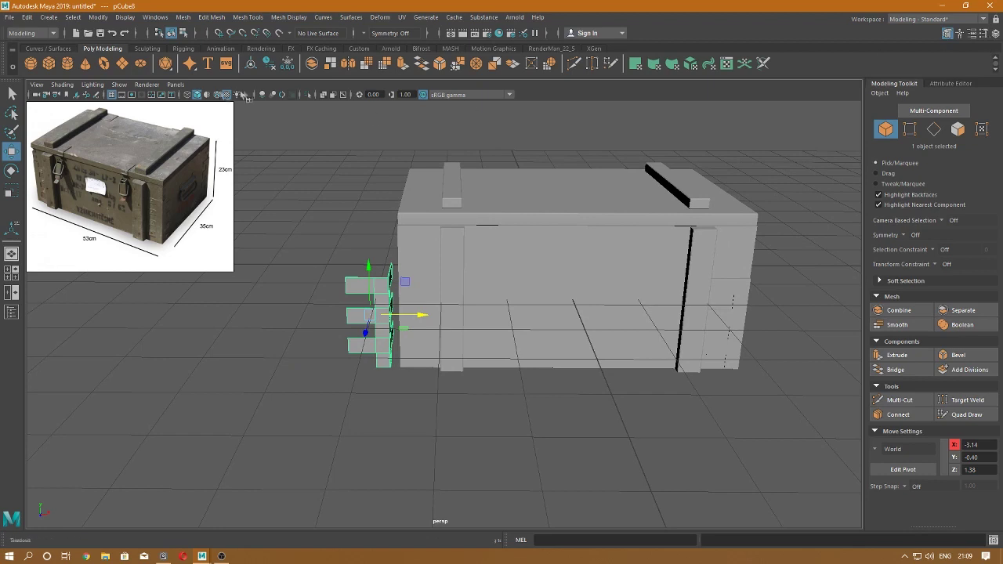
# - Mirror the joint piece across X with a scale value of -1
pyautogui.click(207, 94)
pyautogui.hotkey('ctrl', 'a')
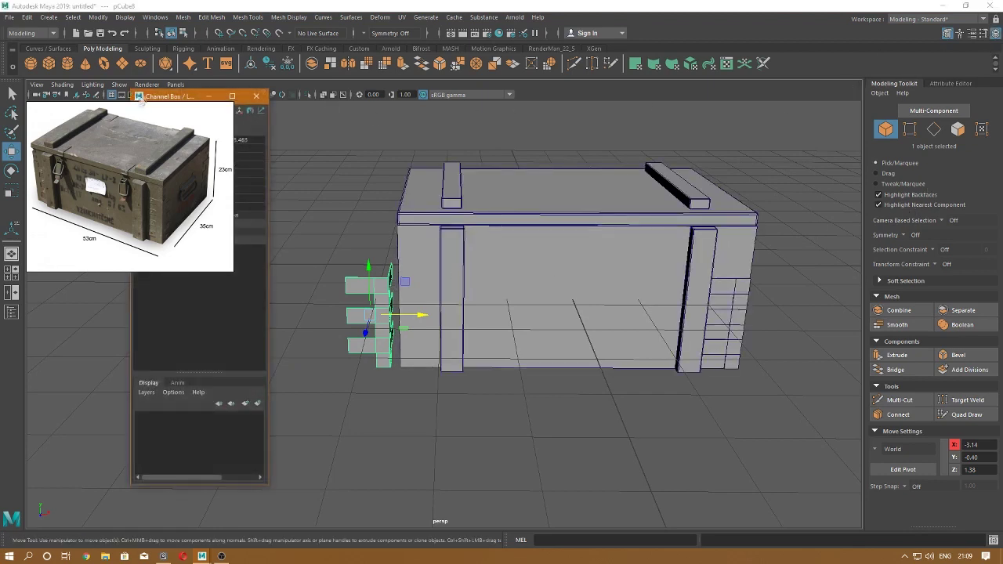
pyautogui.moveTo(163, 98); pyautogui.dragTo(683, 94)
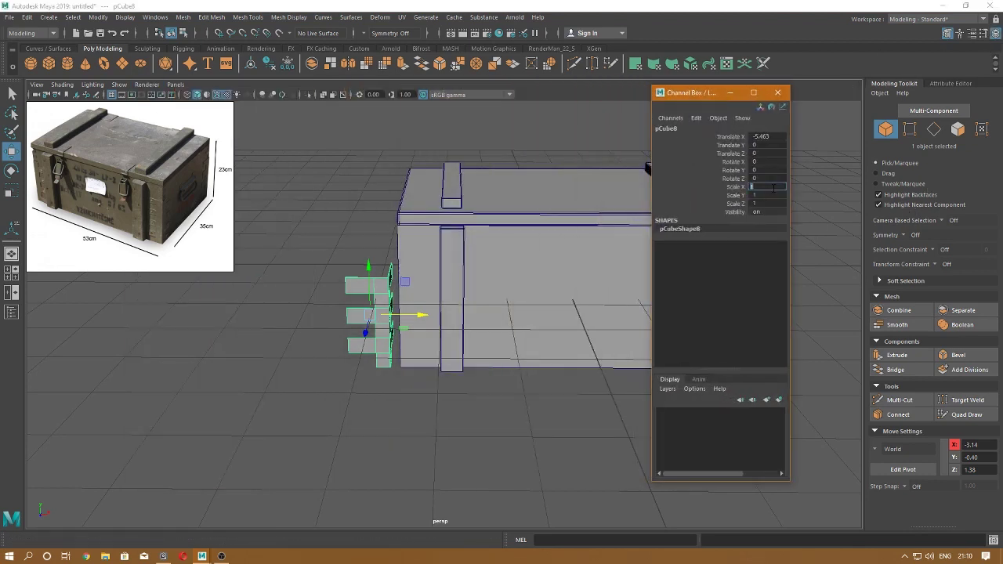
pyautogui.write('-1')
pyautogui.press('Return')
pyautogui.click(771, 93)
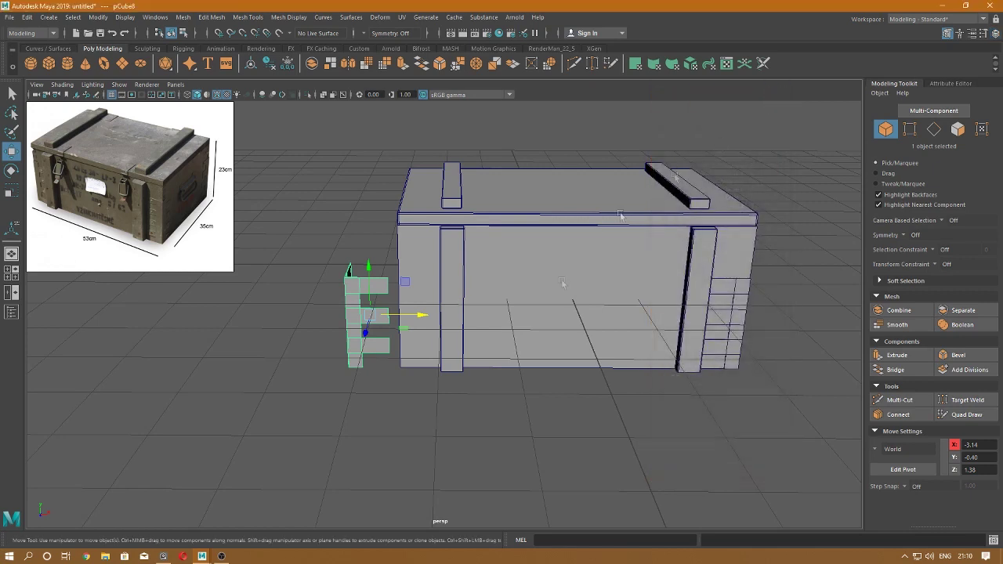
# - Set the left joint piece's Translate X to 0, then move it back to the box's left end
pyautogui.click(744, 301)
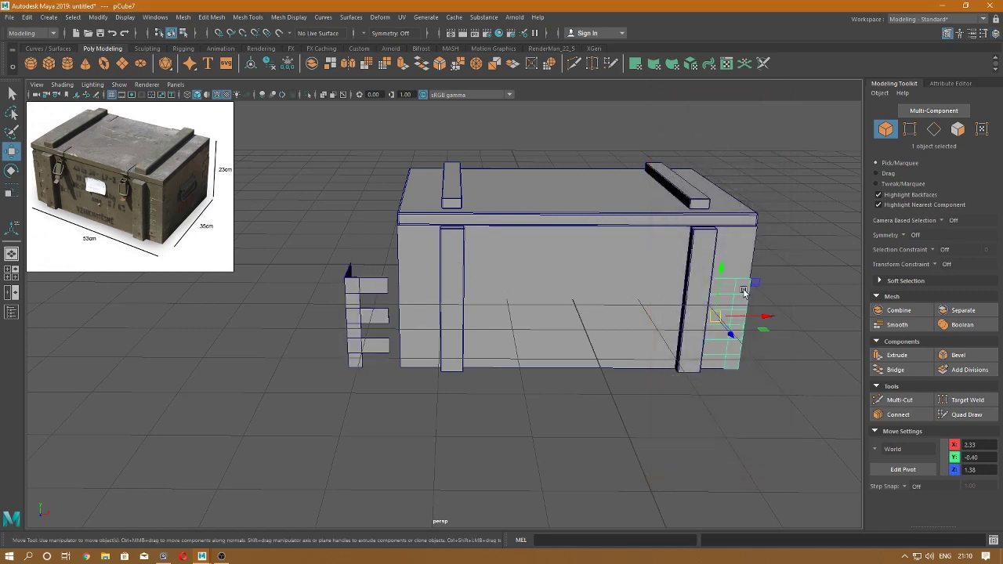
pyautogui.click(995, 33)
pyautogui.scroll(2, 737, 164)
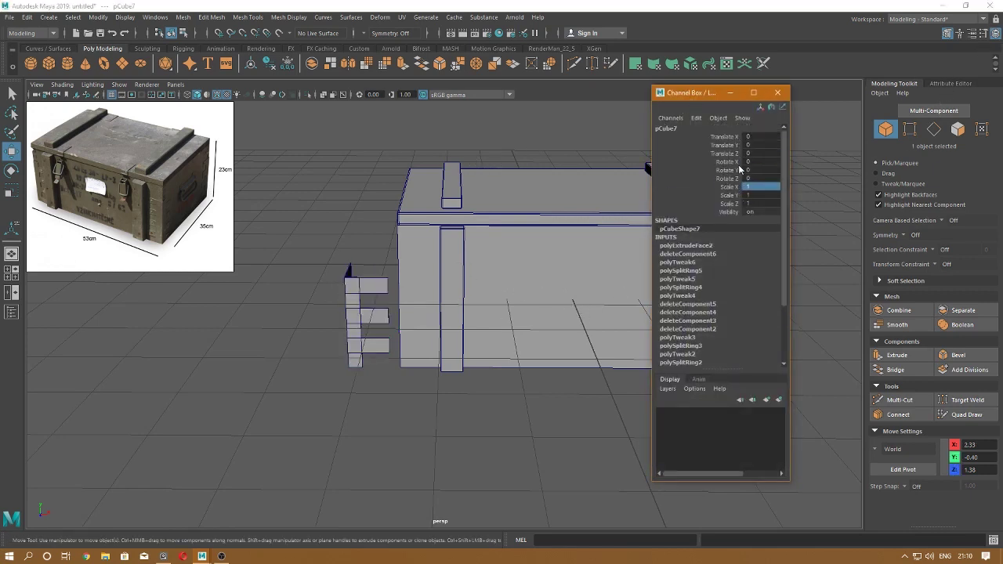
pyautogui.moveTo(709, 101); pyautogui.dragTo(911, 127)
pyautogui.click(364, 318)
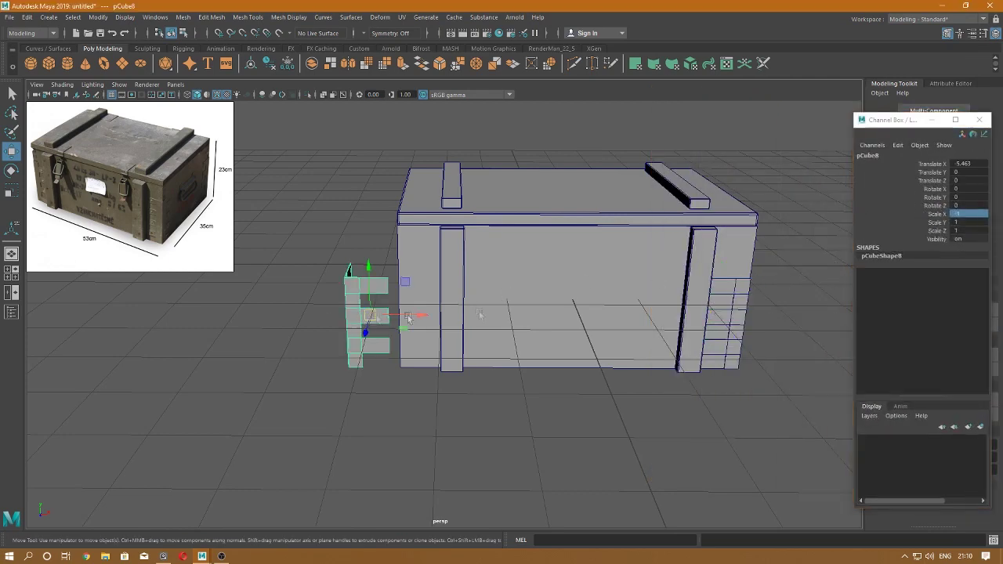
pyautogui.doubleClick(958, 164)
pyautogui.write('0')
pyautogui.press('Return')
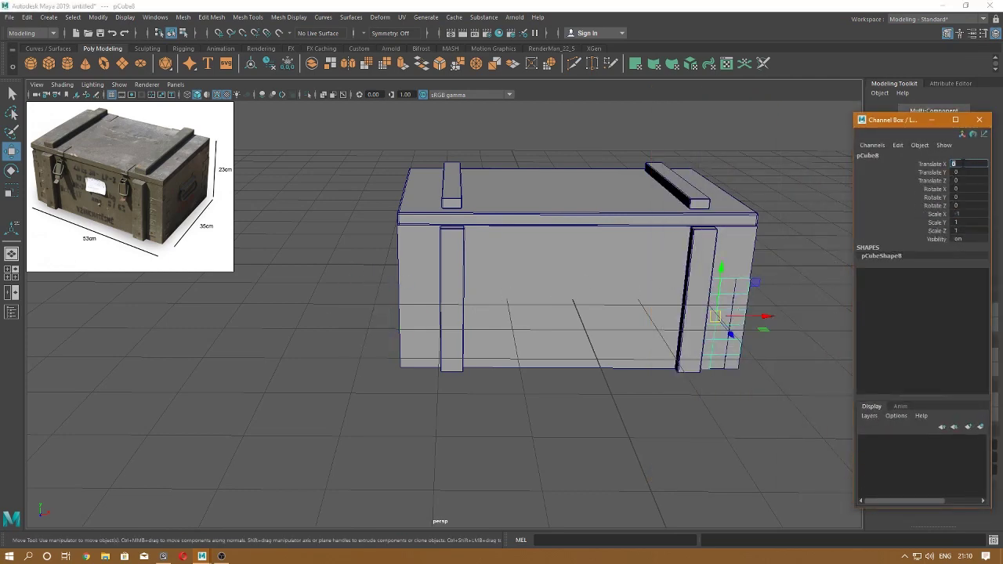
pyautogui.moveTo(778, 317)
pyautogui.mouseDown()
pyautogui.moveTo(576, 317)
pyautogui.moveTo(465, 332)
pyautogui.mouseUp()
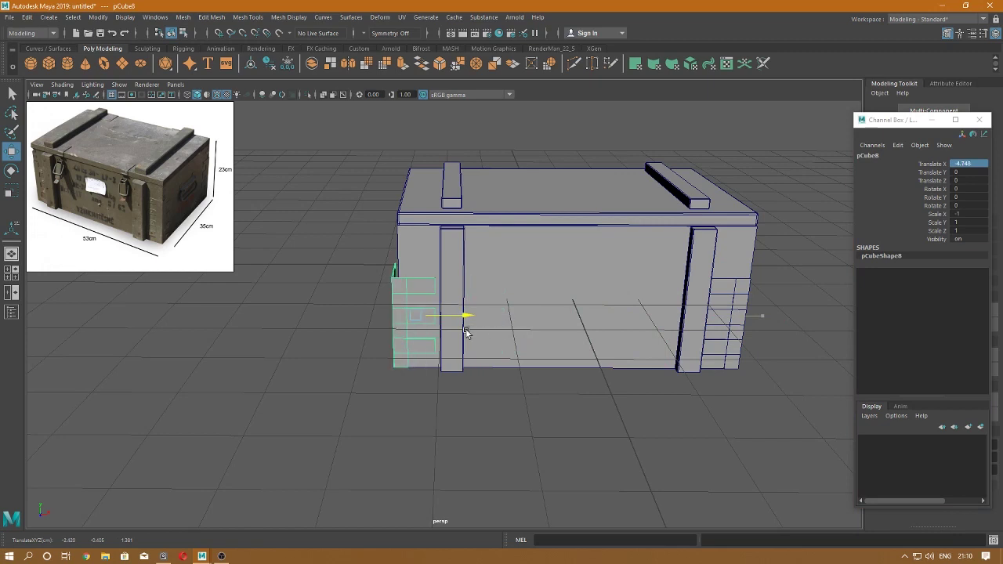
pyautogui.doubleClick(972, 163)
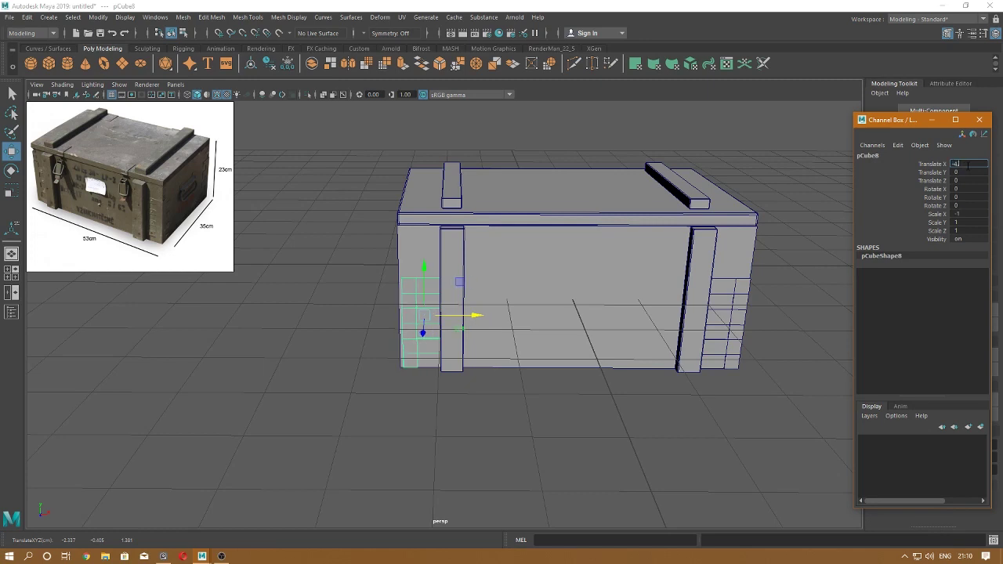
pyautogui.write('.75')
pyautogui.press('Return')
pyautogui.click(979, 119)
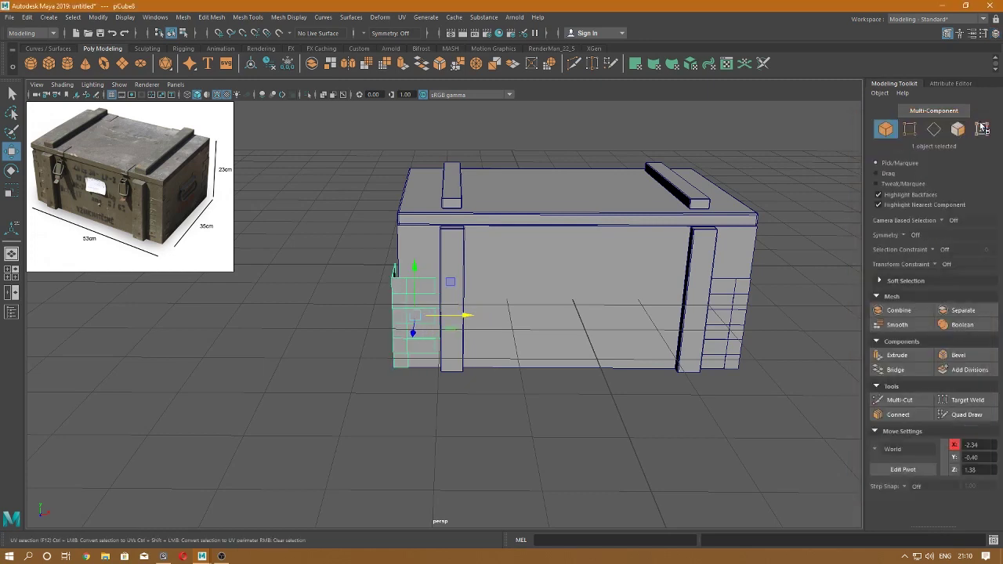
# - In wireframe top view, nudge the selected edges along X to sit flush with the corner
pyautogui.press('space')
pyautogui.moveTo(417, 369); pyautogui.dragTo(416, 341)
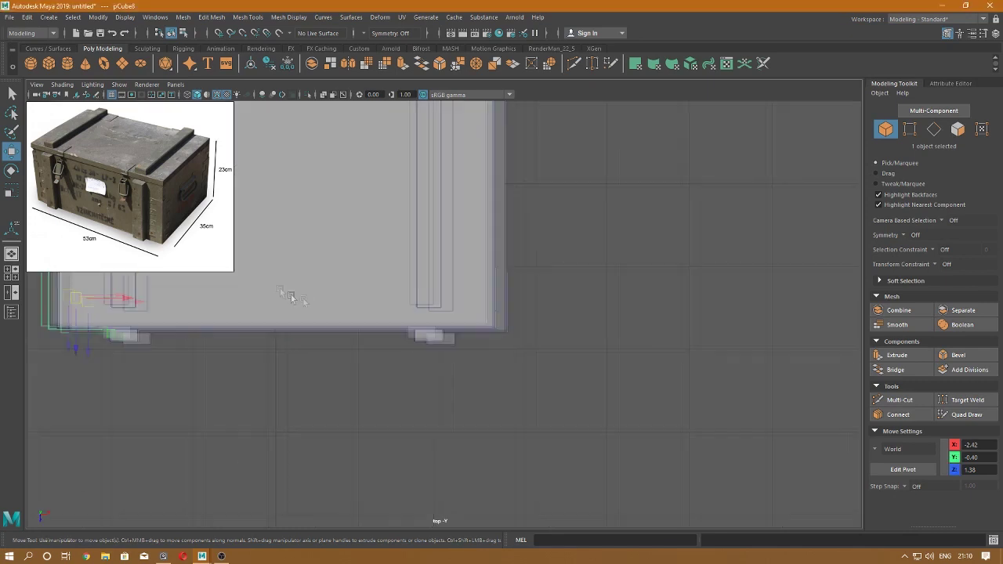
pyautogui.scroll(3, 346, 288)
pyautogui.scroll(2, 346, 287)
pyautogui.press('4')
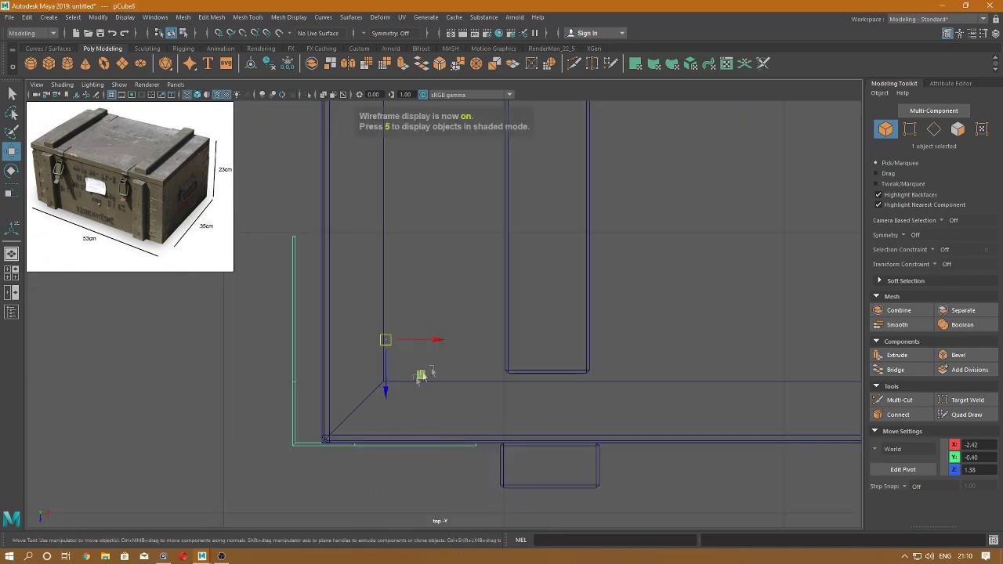
pyautogui.moveTo(428, 340); pyautogui.dragTo(454, 341)
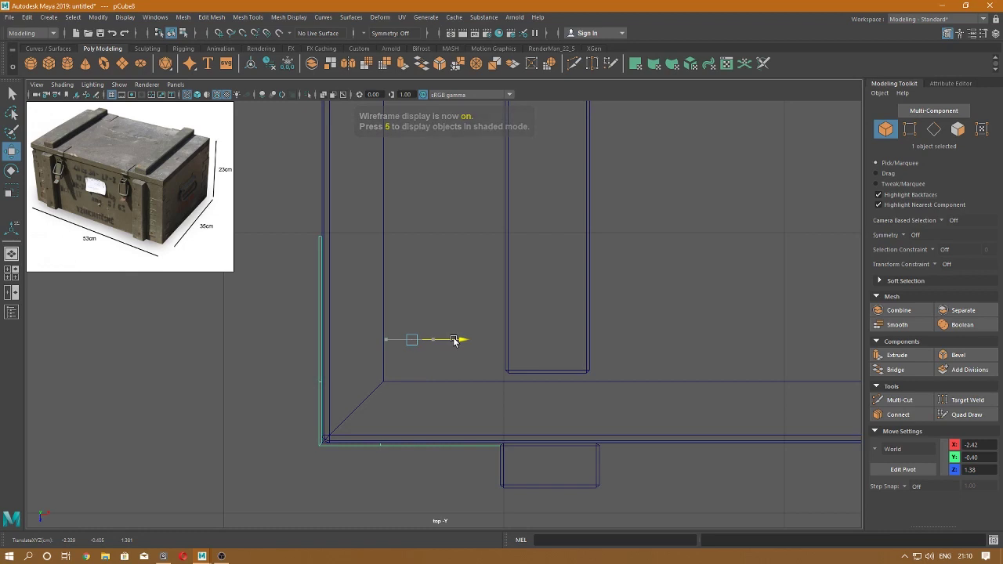
pyautogui.scroll(2, 431, 350)
pyautogui.scroll(2, 498, 318)
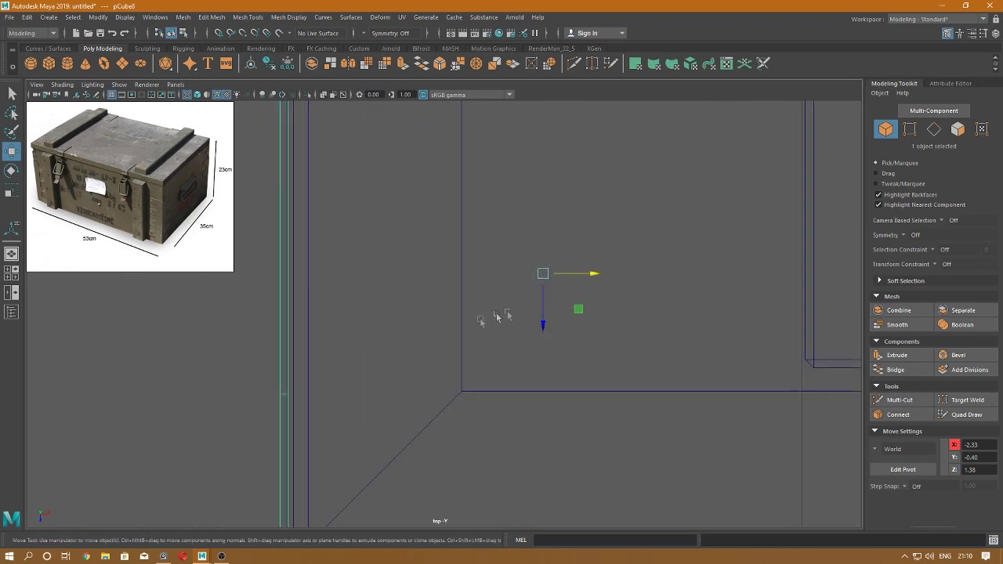
pyautogui.moveTo(589, 276); pyautogui.dragTo(587, 276)
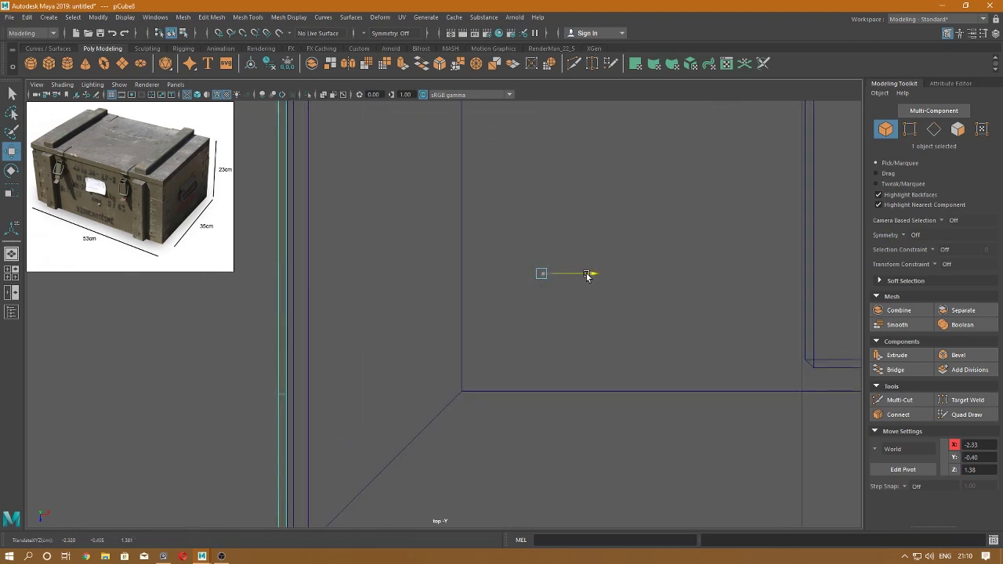
pyautogui.press('space')
pyautogui.press('space')
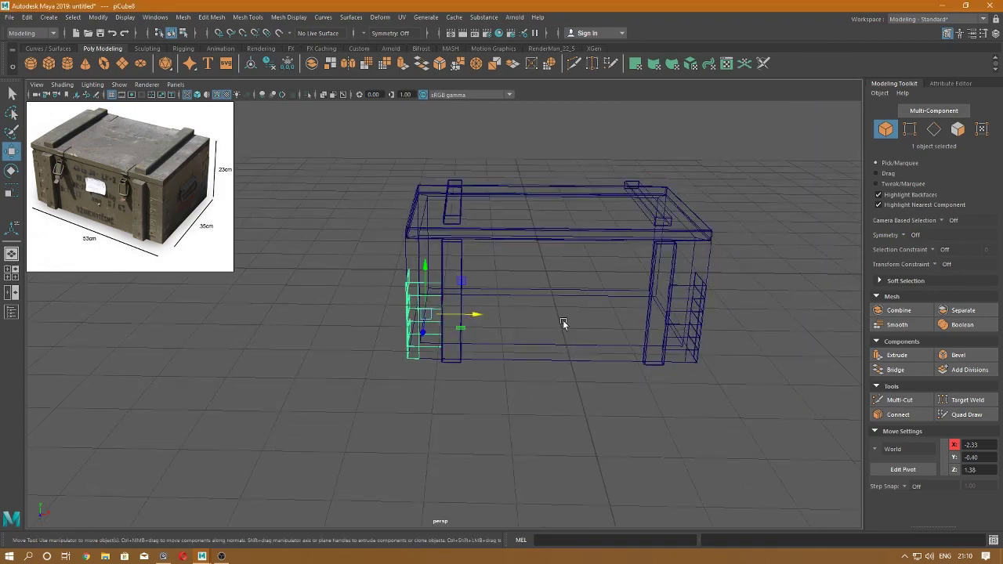
# - Rotate the corner planks about the vertical axis at the crate's front-right corner
pyautogui.press('6')
pyautogui.click(683, 431)
pyautogui.moveTo(683, 431)
pyautogui.keyDown('alt'); pyautogui.mouseDown()
pyautogui.moveTo(609, 403)
pyautogui.moveTo(767, 405)
pyautogui.moveTo(525, 354)
pyautogui.moveTo(497, 403)
pyautogui.moveTo(510, 441)
pyautogui.moveTo(447, 379)
pyautogui.moveTo(470, 368)
pyautogui.moveTo(478, 376)
pyautogui.moveTo(408, 322)
pyautogui.mouseUp(); pyautogui.keyUp('alt')
pyautogui.moveTo(408, 321); pyautogui.dragTo(490, 437)
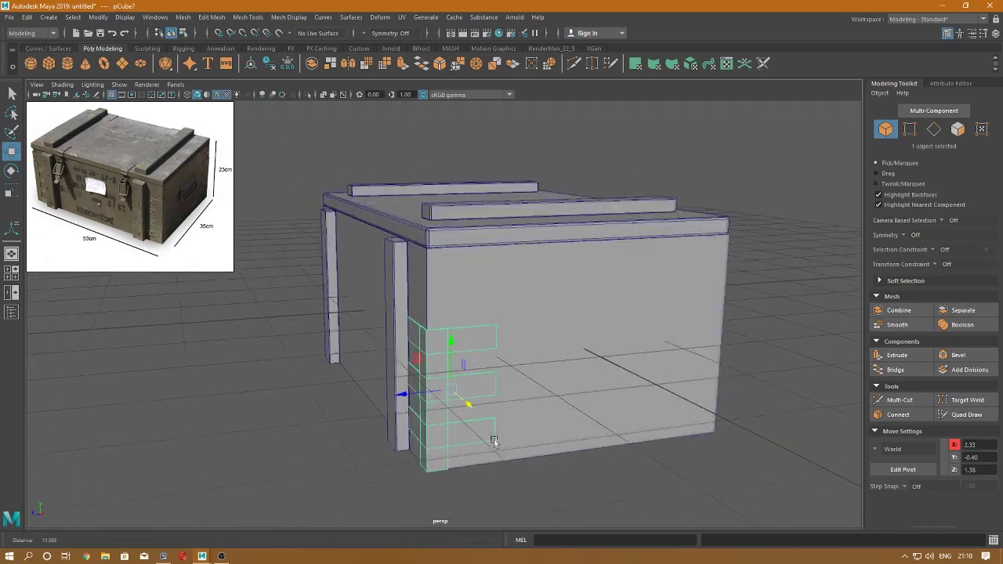
pyautogui.moveTo(404, 398)
pyautogui.keyDown('alt'); pyautogui.mouseDown()
pyautogui.moveTo(672, 358)
pyautogui.moveTo(551, 376)
pyautogui.moveTo(569, 417)
pyautogui.mouseUp(); pyautogui.keyUp('alt')
pyautogui.press('e')
pyautogui.moveTo(443, 413); pyautogui.dragTo(514, 416)
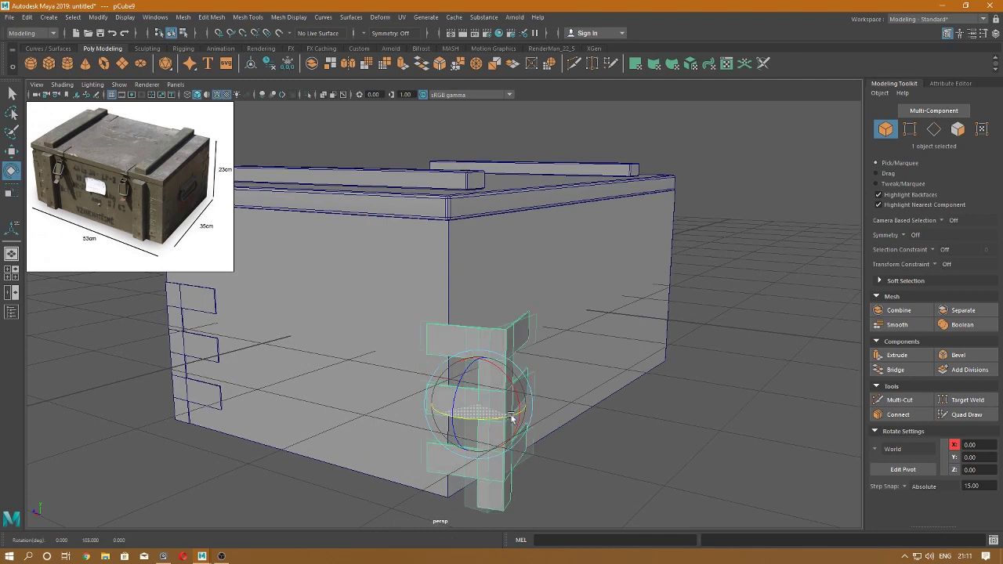
pyautogui.press('w')
# - In top view, rotate the plank square with the crate edges
pyautogui.press('space')
pyautogui.moveTo(452, 419); pyautogui.dragTo(564, 432)
pyautogui.scroll(-5, 560, 431)
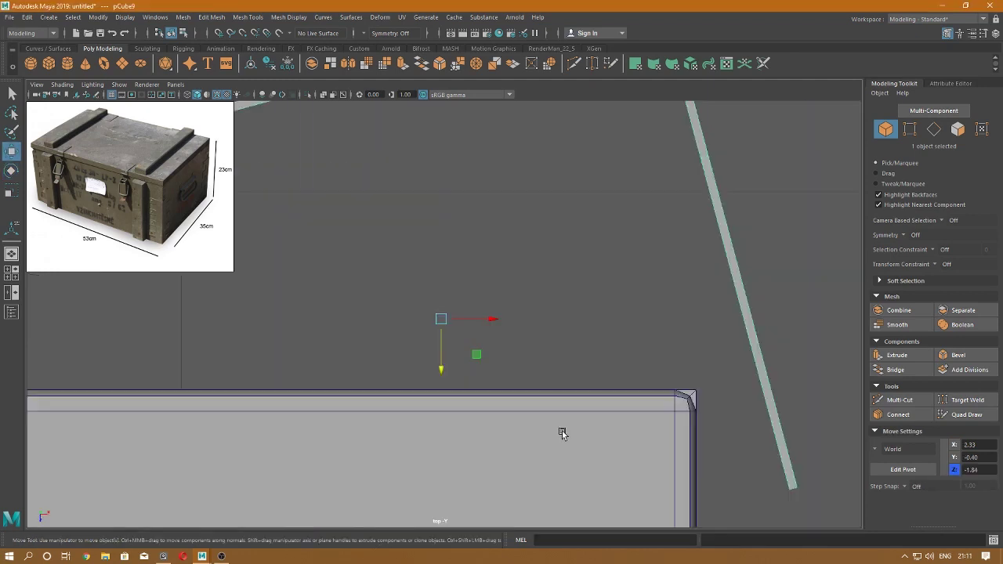
pyautogui.scroll(3, 587, 397)
pyautogui.scroll(2, 533, 477)
pyautogui.press('e')
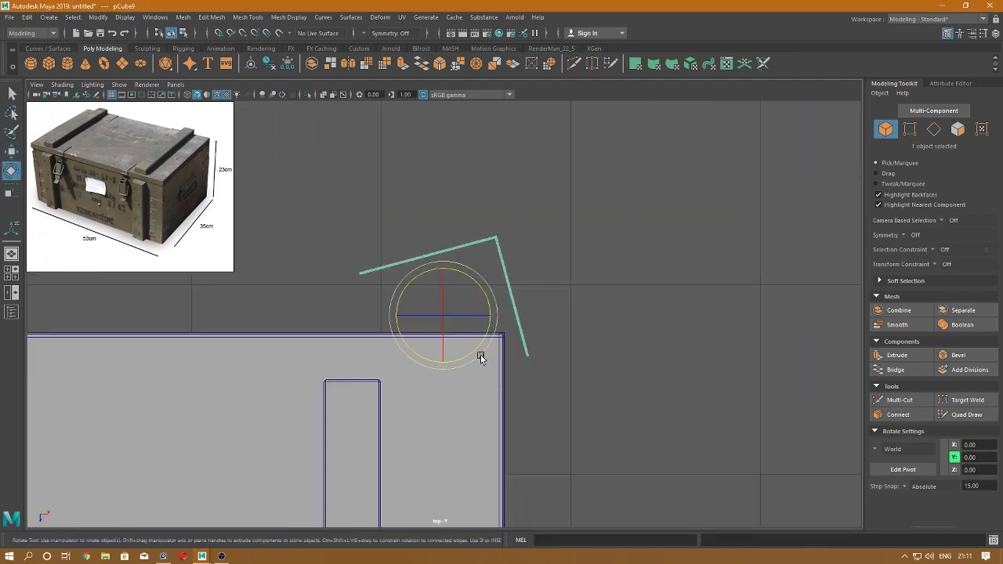
pyautogui.moveTo(481, 358); pyautogui.dragTo(468, 360)
pyautogui.press('w')
pyautogui.scroll(5, 468, 329)
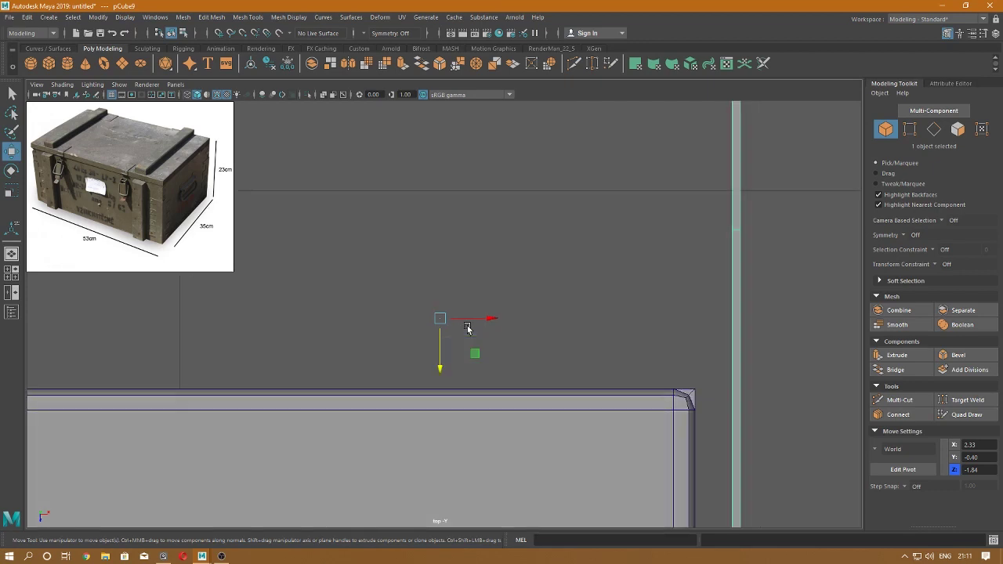
pyautogui.press('4')
# - Move the plank's end edge down along Z and left to meet the corner
pyautogui.moveTo(433, 361); pyautogui.dragTo(443, 470)
pyautogui.hotkey('ctrl', 'z')
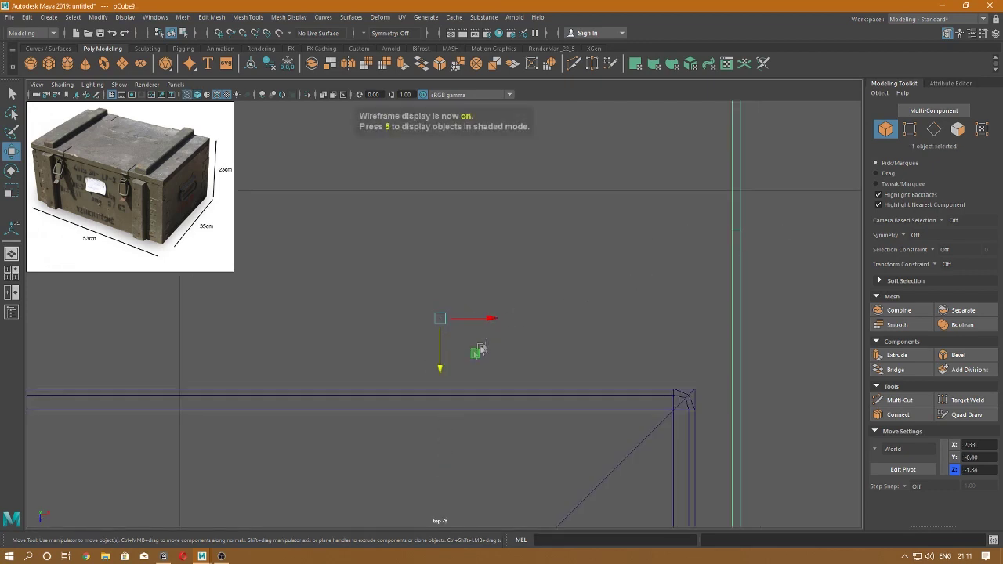
pyautogui.moveTo(440, 364); pyautogui.dragTo(440, 517)
pyautogui.hotkey('ctrl', 'z')
pyautogui.hotkey('ctrl', 'z')
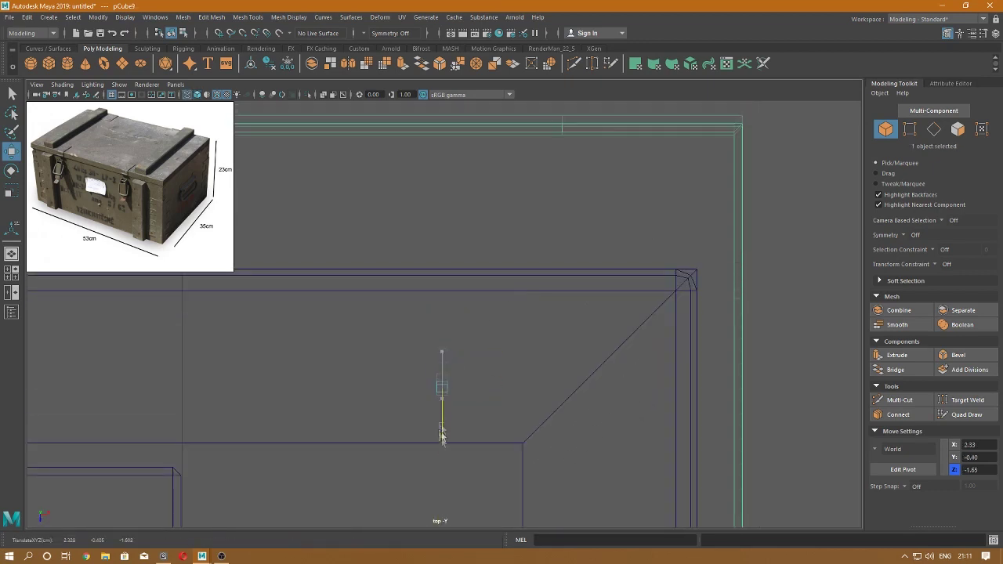
pyautogui.hotkey('ctrl', 'z')
pyautogui.hotkey('ctrl', 'z')
pyautogui.hotkey('ctrl', 'z')
pyautogui.hotkey('ctrl', 'z')
pyautogui.hotkey('ctrl', 'z')
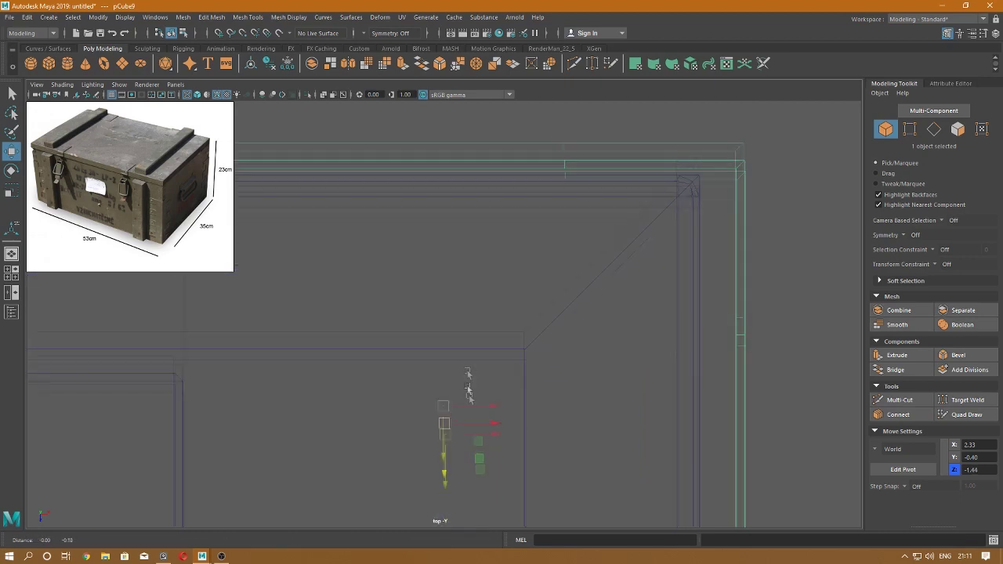
pyautogui.hotkey('ctrl', 'z')
pyautogui.moveTo(442, 442); pyautogui.dragTo(443, 453)
pyautogui.moveTo(494, 403); pyautogui.dragTo(448, 399)
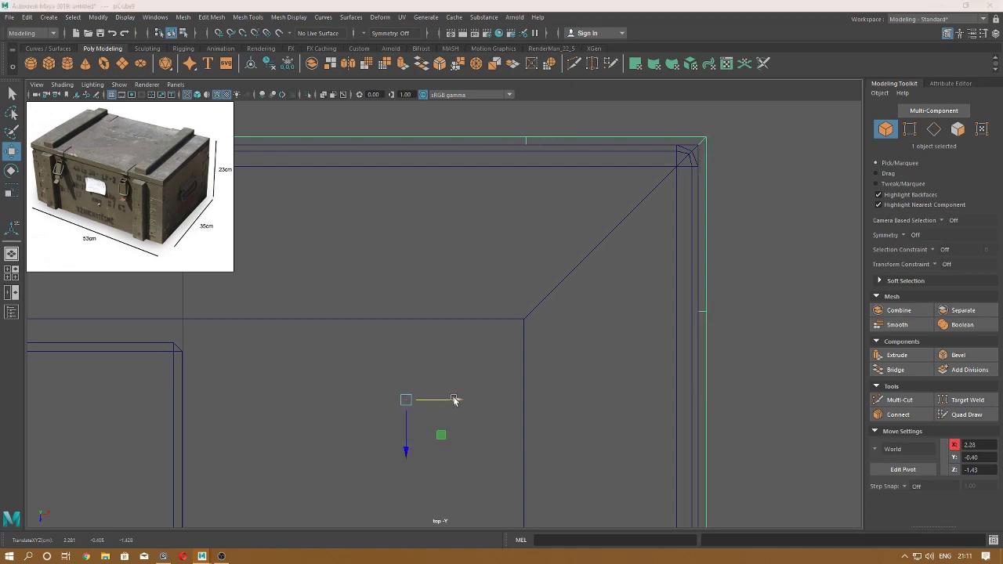
# - Duplicate the corner planks as pCube10 onto the crate's left corner at X -3.03
pyautogui.press('space')
pyautogui.scroll(-5, 462, 314)
pyautogui.scroll(1, 462, 282)
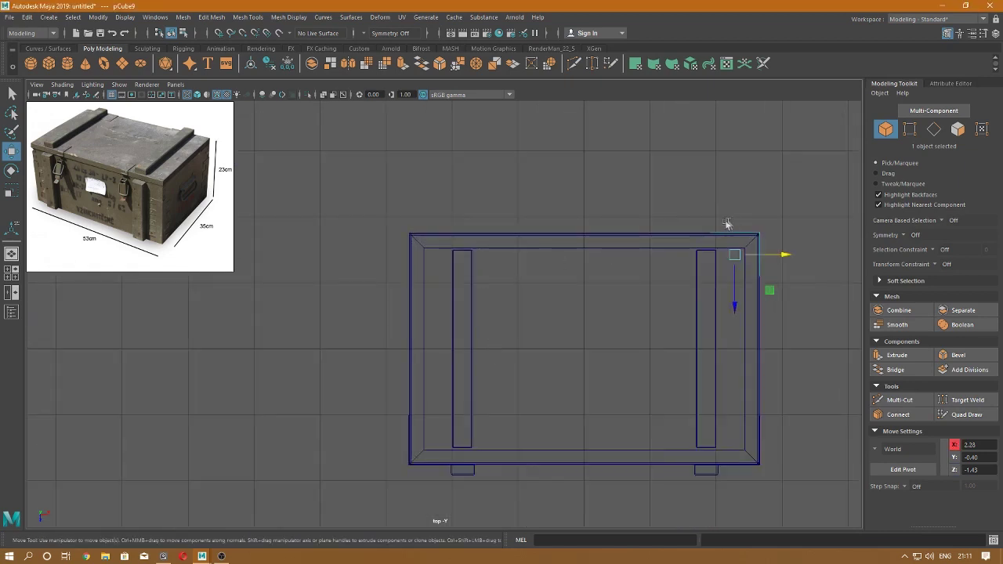
pyautogui.moveTo(794, 267); pyautogui.dragTo(471, 253)
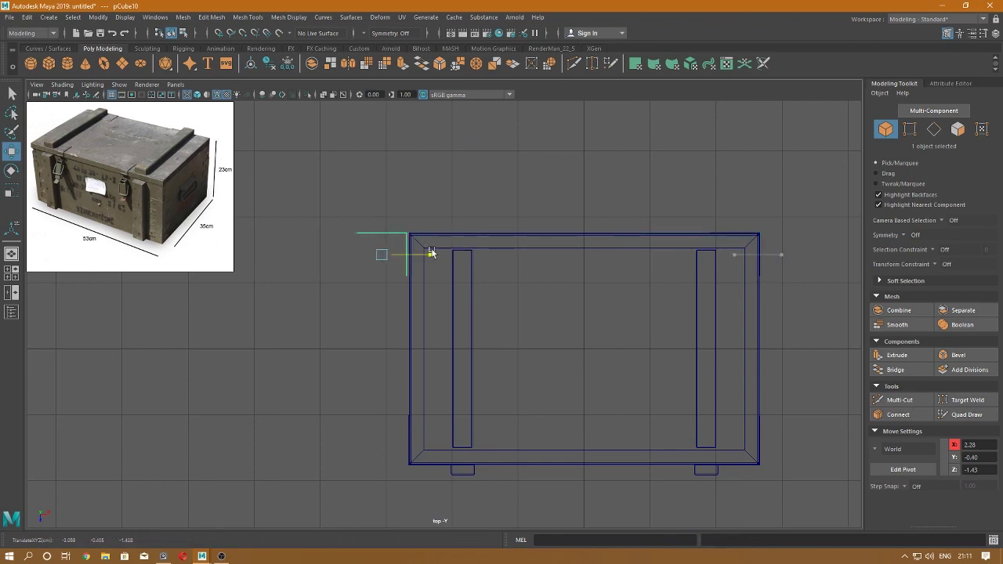
pyautogui.scroll(3, 434, 253)
pyautogui.scroll(3, 445, 351)
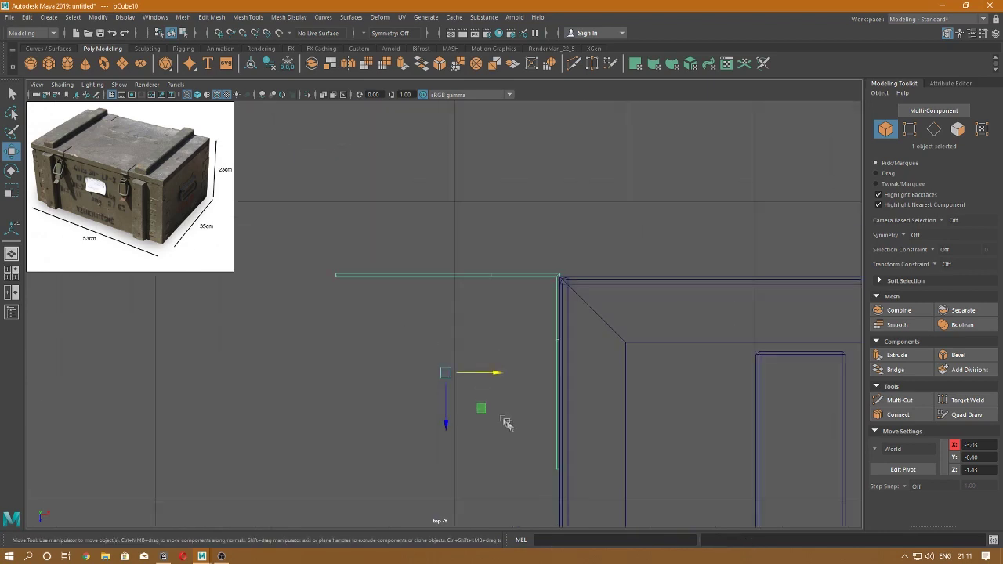
pyautogui.moveTo(497, 377); pyautogui.dragTo(497, 375)
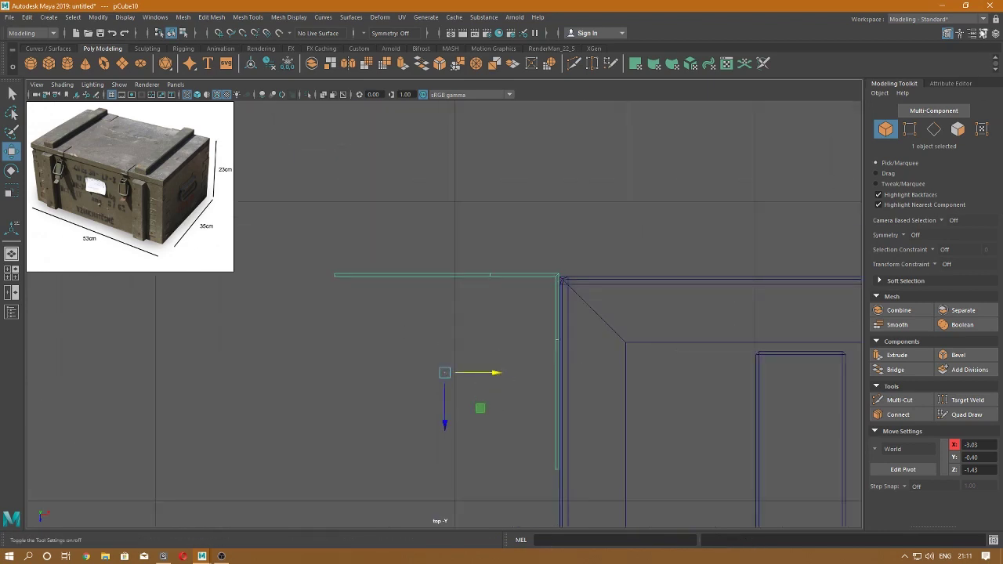
# - Flip the copy with scale values -1 and 1 and fit it at X -2.28, Z -1.43
pyautogui.click(994, 33)
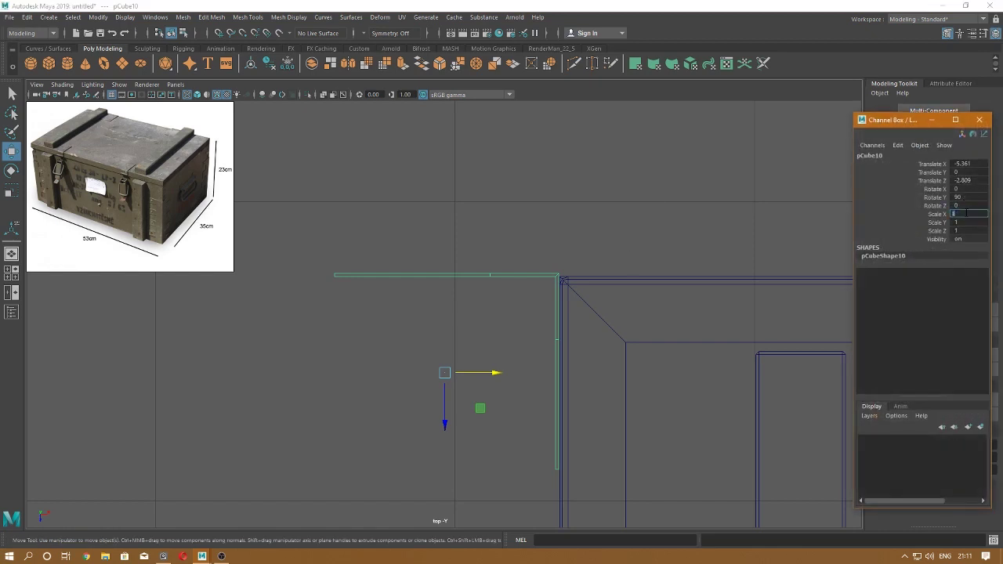
pyautogui.write('-1')
pyautogui.press('Return')
pyautogui.write('1')
pyautogui.press('Return')
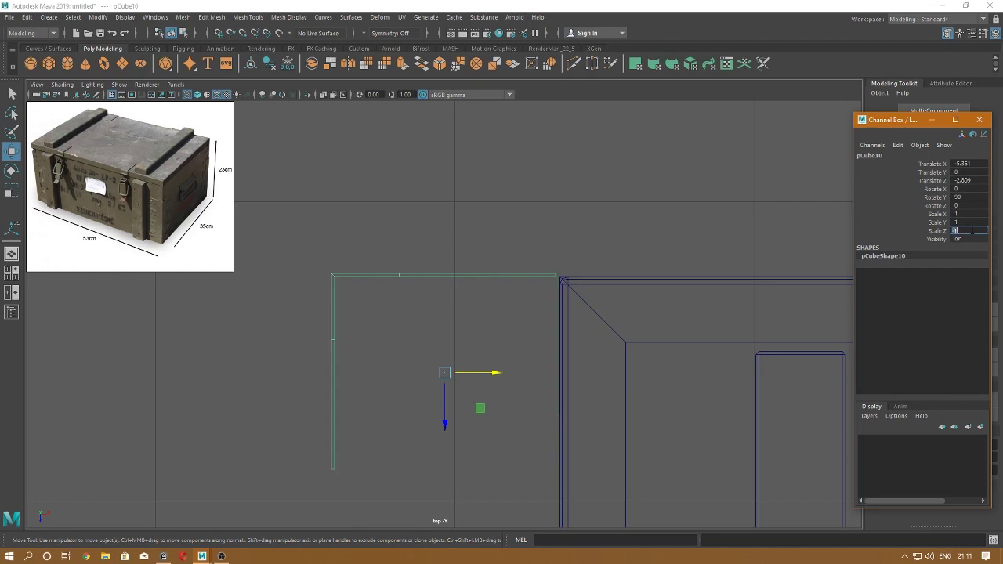
pyautogui.click(979, 119)
pyautogui.moveTo(492, 386); pyautogui.dragTo(716, 393)
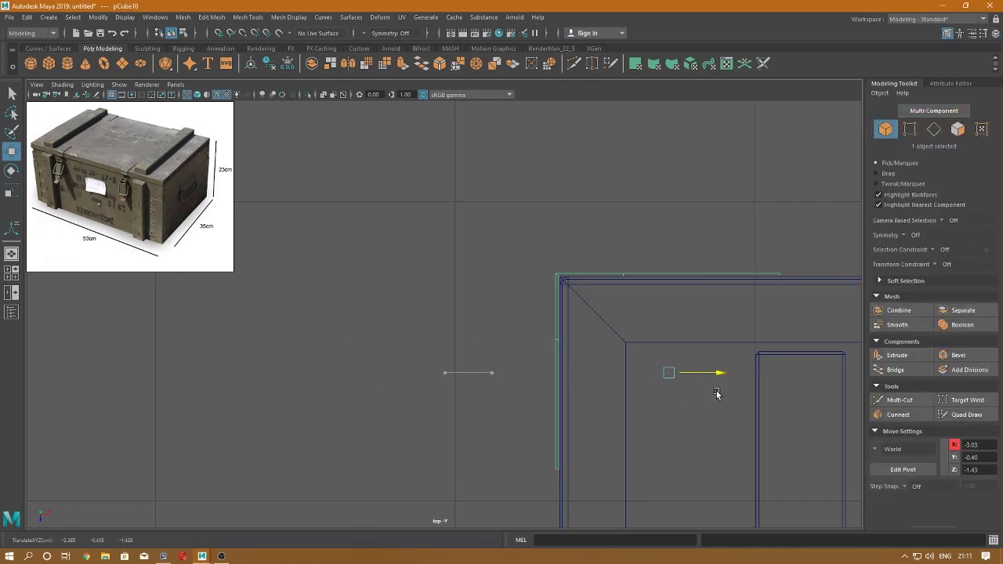
pyautogui.scroll(3, 470, 331)
pyautogui.keyDown('alt'); pyautogui.moveTo(470, 332); pyautogui.dragTo(600, 316, button='middle'); pyautogui.keyUp('alt')
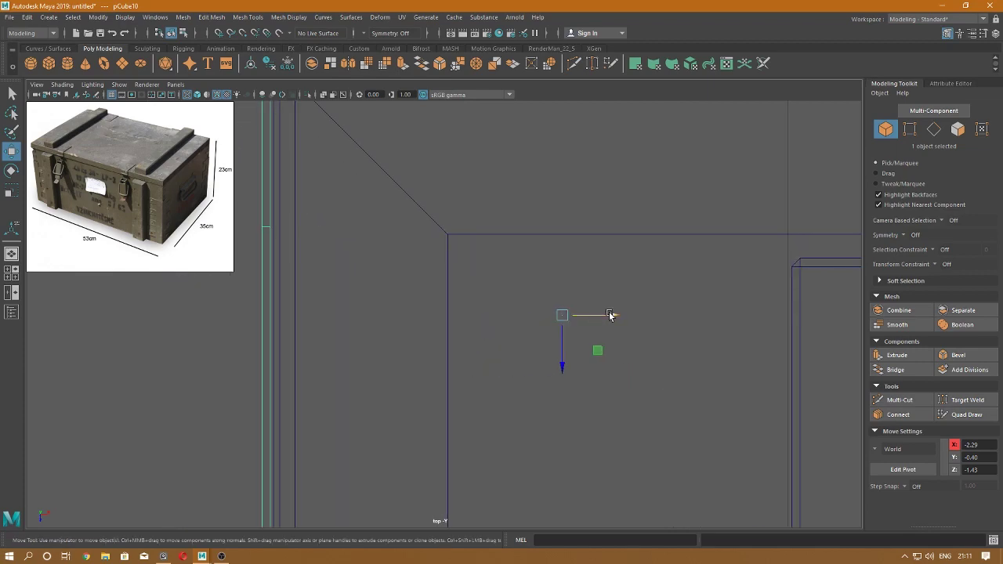
pyautogui.scroll(-2, 608, 298)
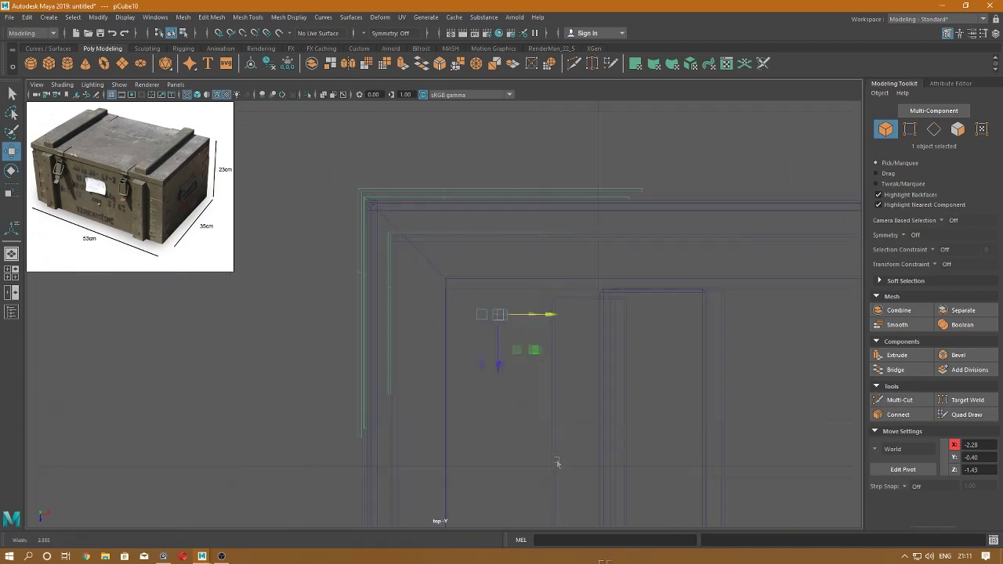
# - Review the crate in shaded perspective with wireframe-on-shaded turned off
pyautogui.press('space')
pyautogui.scroll(-2, 560, 343)
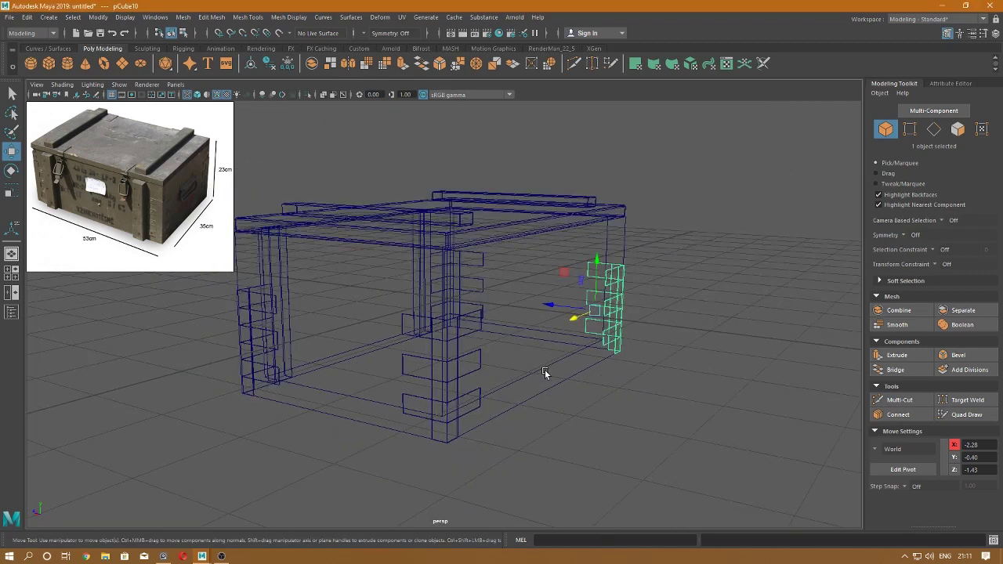
pyautogui.press('5')
pyautogui.click(505, 360)
pyautogui.moveTo(505, 360)
pyautogui.keyDown('alt'); pyautogui.mouseDown()
pyautogui.moveTo(664, 373)
pyautogui.moveTo(524, 421)
pyautogui.moveTo(520, 412)
pyautogui.mouseUp(); pyautogui.keyUp('alt')
pyautogui.click(216, 95)
pyautogui.scroll(2, 488, 286)
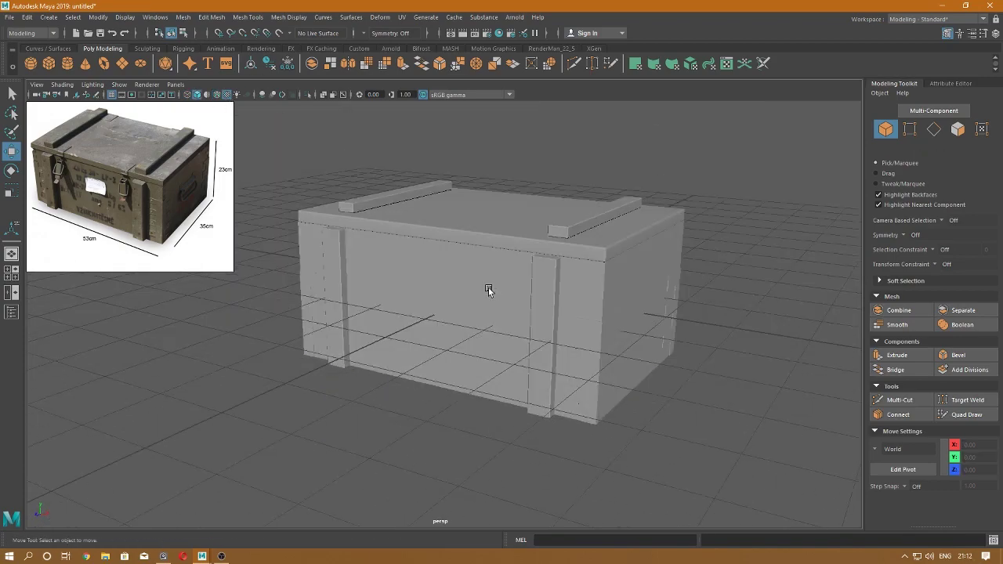
pyautogui.moveTo(488, 287)
pyautogui.keyDown('alt'); pyautogui.mouseDown()
pyautogui.moveTo(543, 257)
pyautogui.moveTo(558, 297)
pyautogui.moveTo(557, 287)
pyautogui.moveTo(543, 330)
pyautogui.moveTo(559, 283)
pyautogui.moveTo(605, 284)
pyautogui.moveTo(580, 273)
pyautogui.moveTo(585, 287)
pyautogui.moveTo(596, 245)
pyautogui.moveTo(631, 261)
pyautogui.mouseUp(); pyautogui.keyUp('alt')
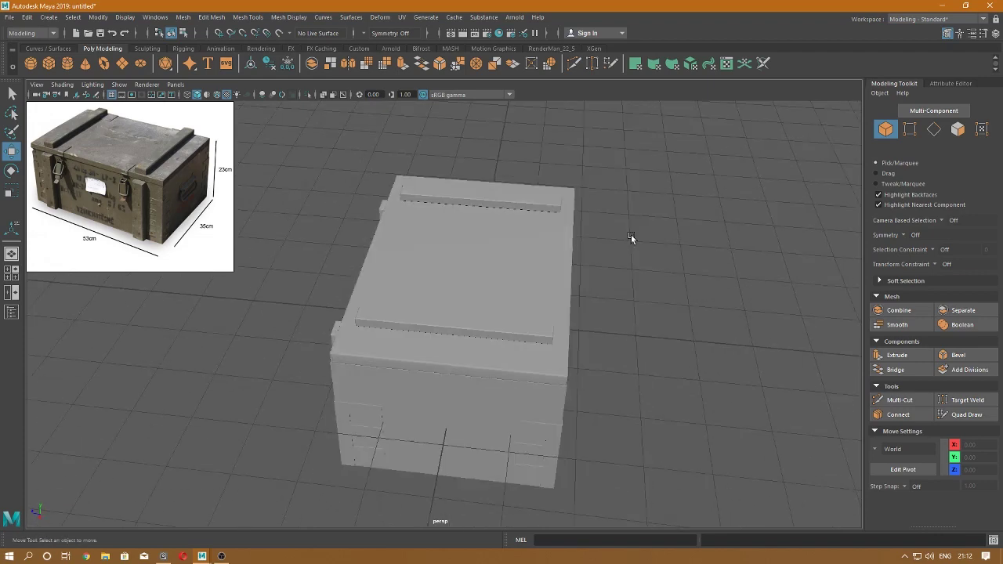
# - Create a cube and position it above the crate's top edge near the lid corner
pyautogui.keyDown('shift'); pyautogui.moveTo(634, 237); pyautogui.dragTo(641, 268, button='right'); pyautogui.keyUp('shift')
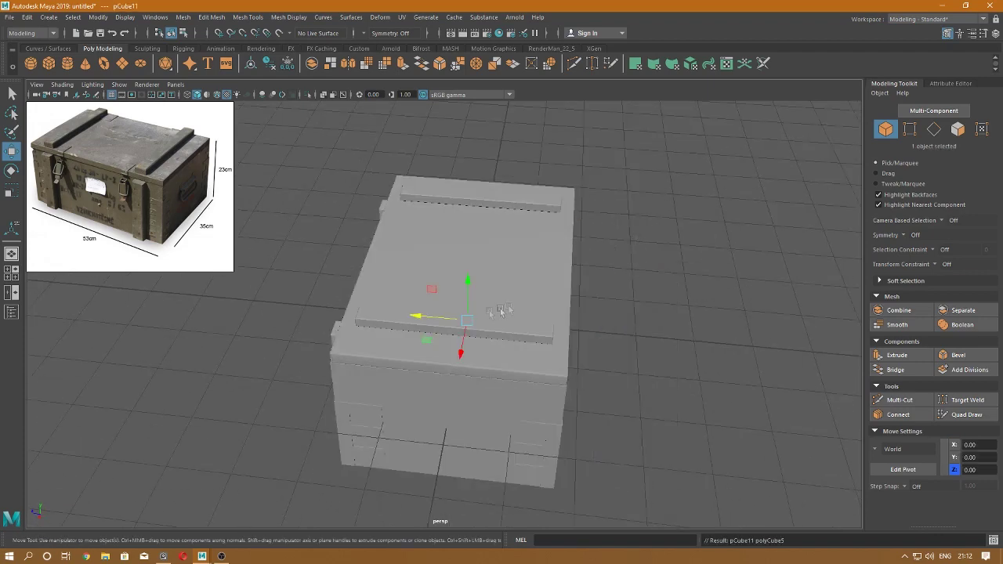
pyautogui.moveTo(423, 319)
pyautogui.mouseDown()
pyautogui.moveTo(603, 345)
pyautogui.moveTo(560, 344)
pyautogui.mouseUp()
pyautogui.moveTo(610, 302)
pyautogui.mouseDown()
pyautogui.moveTo(613, 277)
pyautogui.moveTo(500, 315)
pyautogui.moveTo(577, 263)
pyautogui.moveTo(409, 270)
pyautogui.mouseUp()
pyautogui.scroll(5, 613, 278)
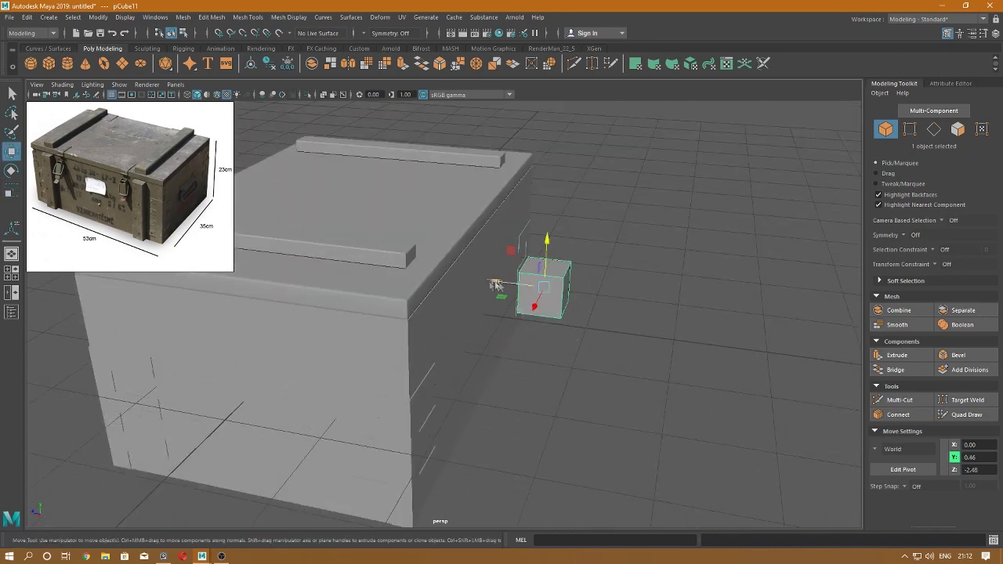
pyautogui.moveTo(469, 232); pyautogui.dragTo(470, 174)
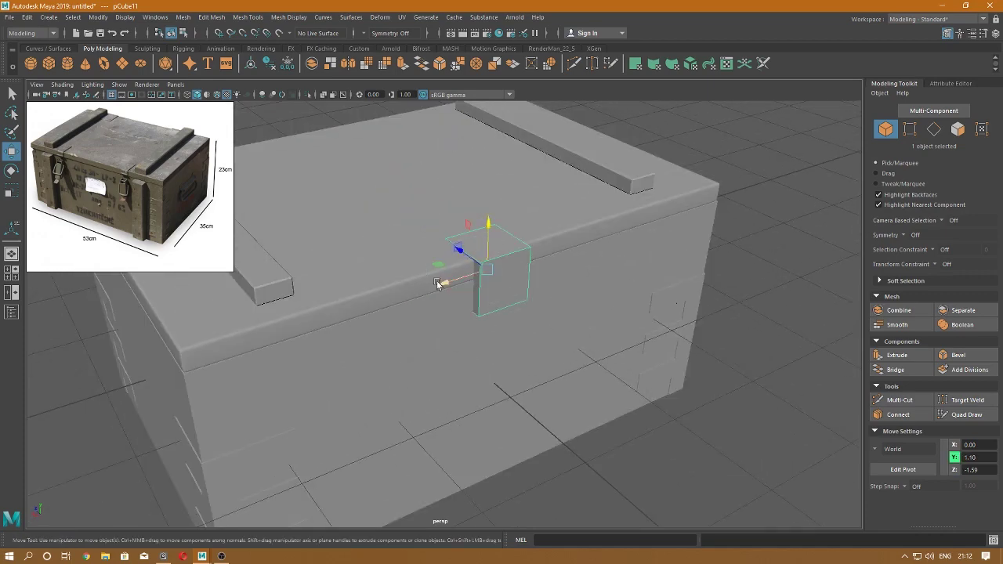
pyautogui.moveTo(437, 284); pyautogui.dragTo(303, 307)
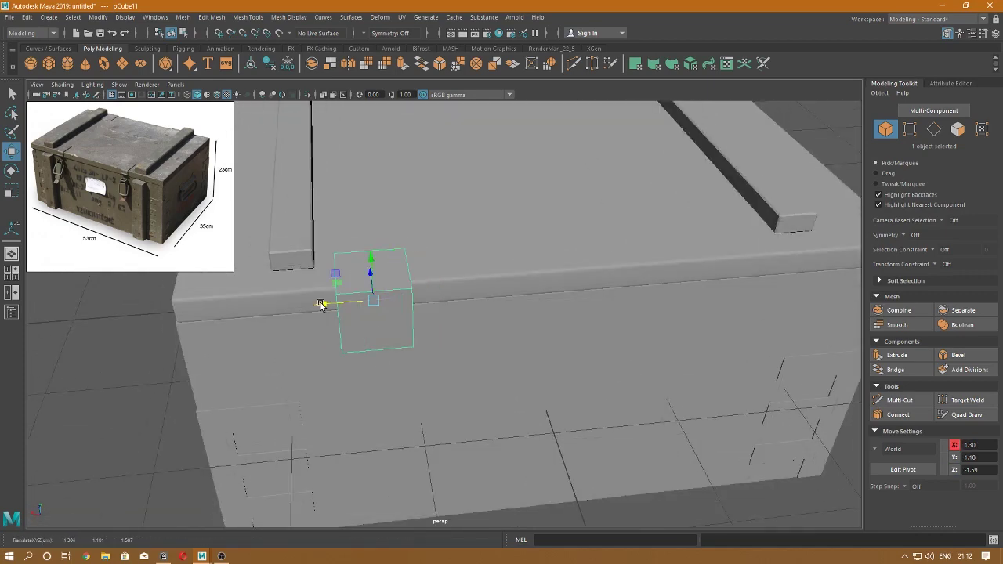
pyautogui.moveTo(345, 304); pyautogui.dragTo(342, 315)
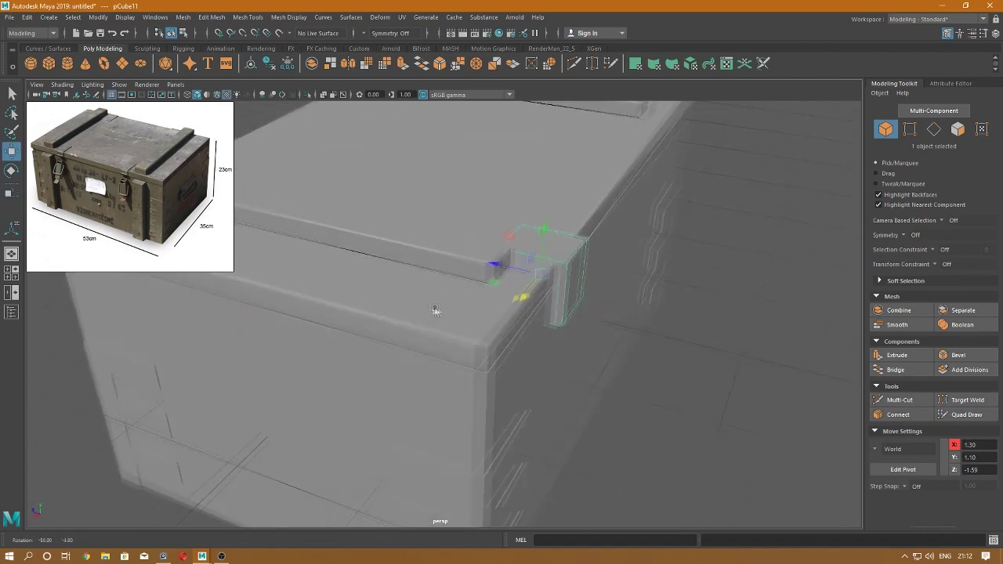
# - Select the L-shaped cap pCube11 and slide it onto the lid corner at X 1.30
pyautogui.moveTo(667, 204); pyautogui.dragTo(667, 233, button='right')
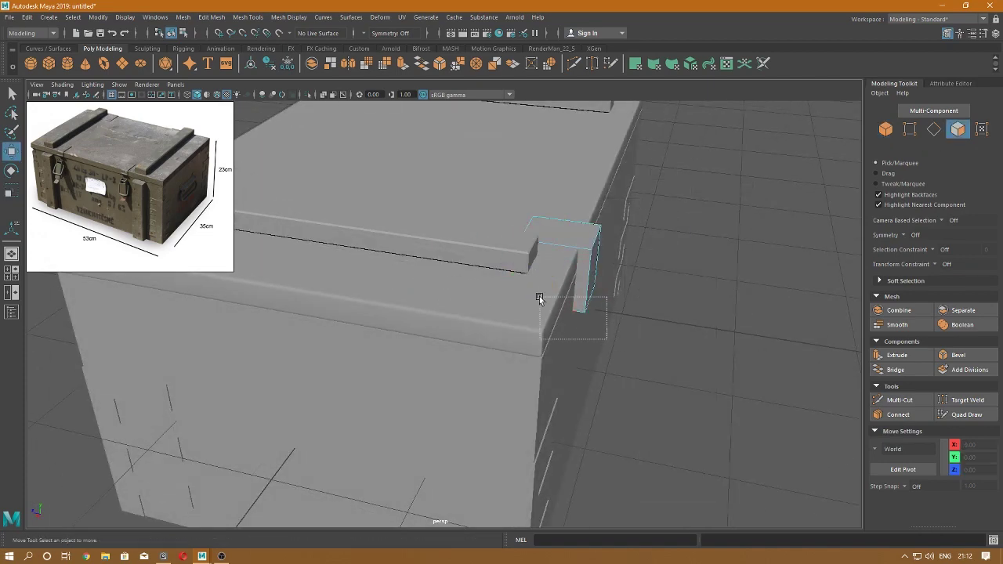
pyautogui.moveTo(607, 339); pyautogui.dragTo(539, 298)
pyautogui.click(620, 310)
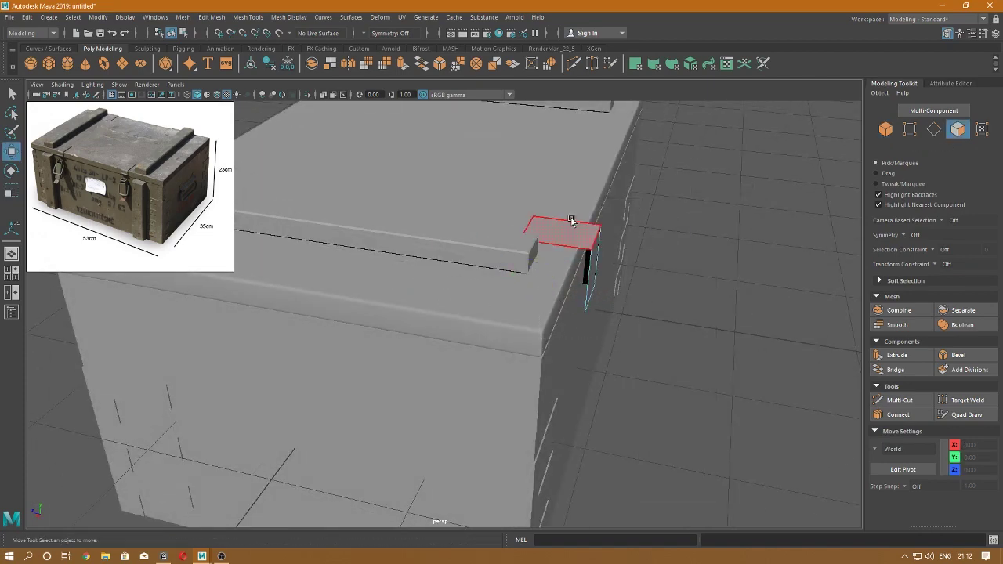
pyautogui.click(574, 266)
pyautogui.moveTo(574, 265); pyautogui.dragTo(509, 194, button='right')
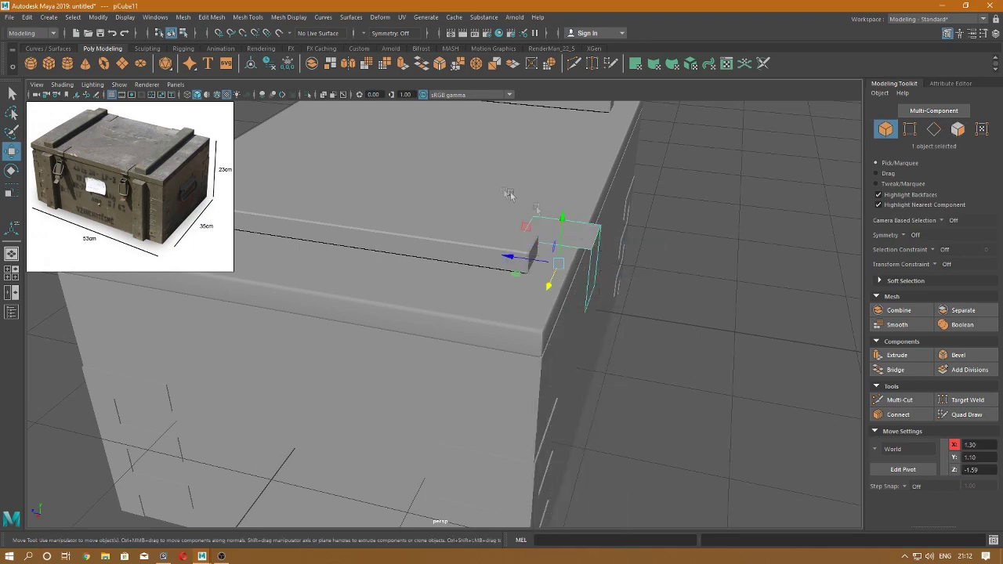
pyautogui.click(11, 312)
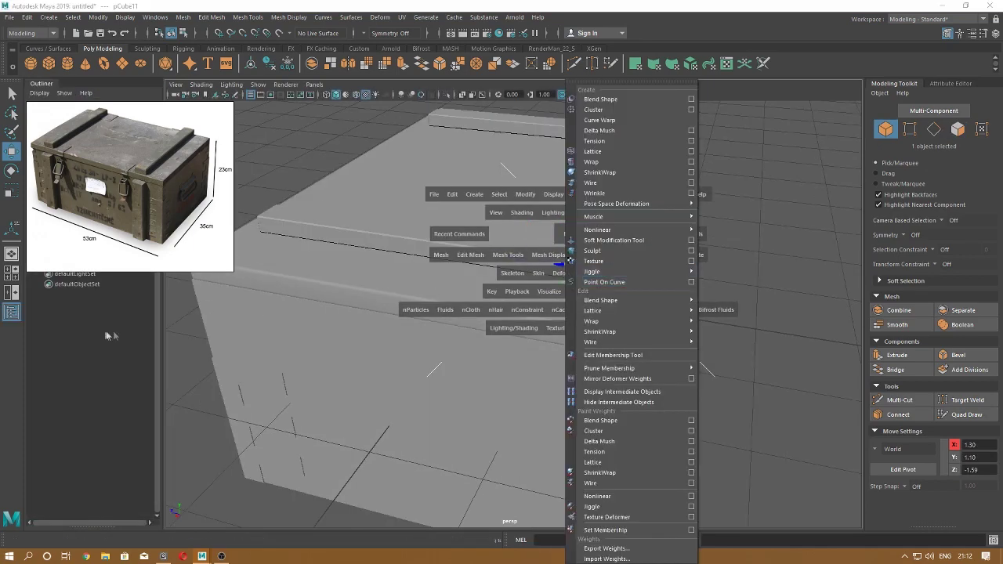
pyautogui.click(11, 311)
pyautogui.scroll(-3, 503, 312)
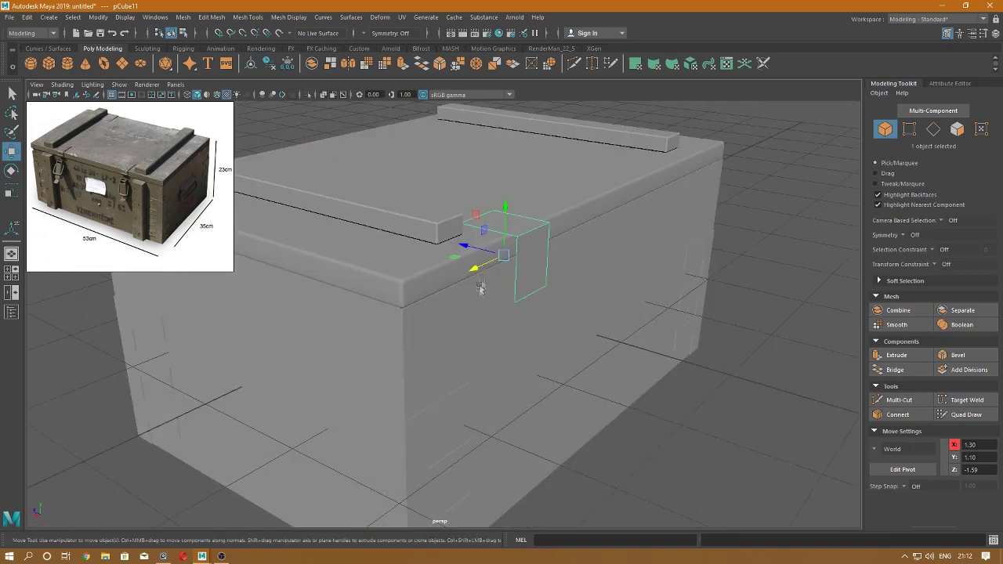
pyautogui.scroll(2, 515, 337)
pyautogui.scroll(3, 521, 337)
pyautogui.scroll(2, 532, 337)
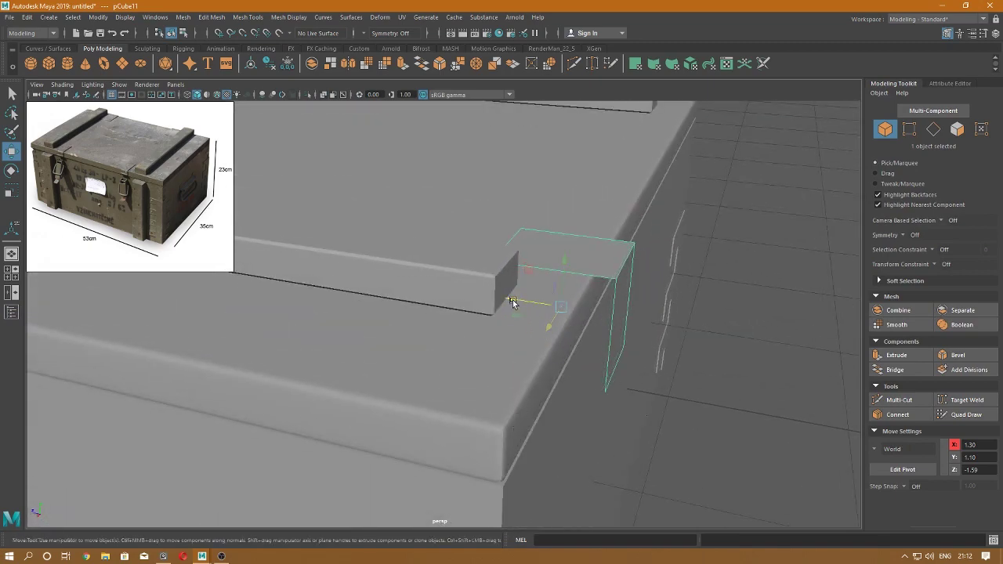
pyautogui.moveTo(512, 302)
pyautogui.mouseDown()
pyautogui.moveTo(498, 299)
pyautogui.moveTo(453, 348)
pyautogui.mouseUp()
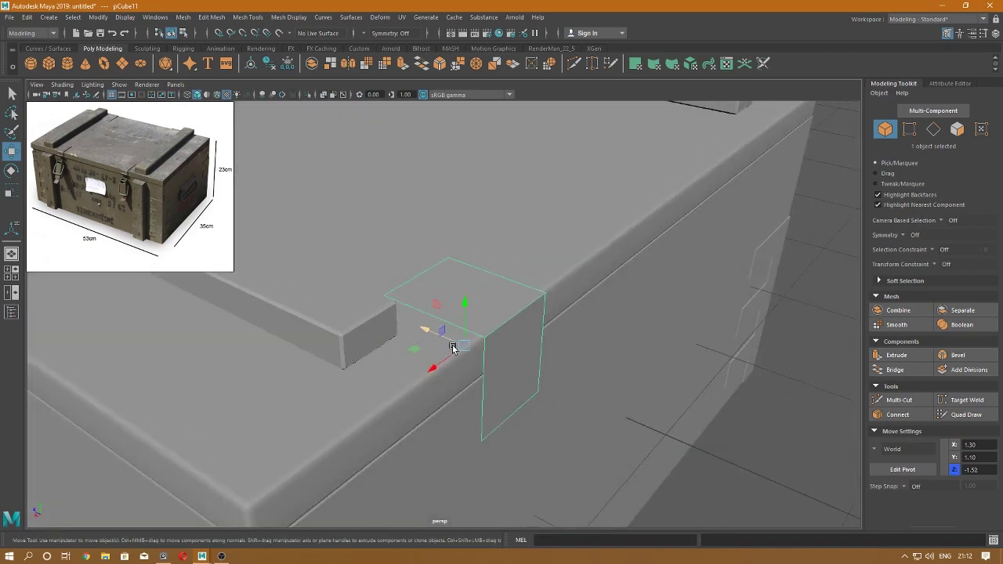
# - Extrude the corner cap's three faces to a thickness of 0.01
pyautogui.hotkey('ctrl', 'F11')
pyautogui.hotkey('ctrl', 'e')
pyautogui.moveTo(537, 131); pyautogui.dragTo(541, 131)
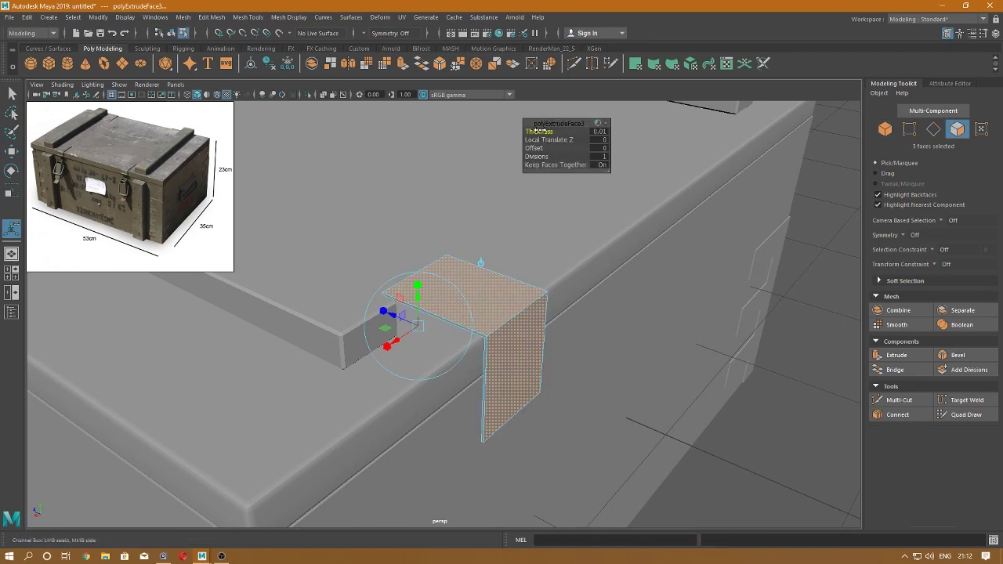
pyautogui.press('w')
pyautogui.scroll(2, 506, 294)
pyautogui.scroll(2, 511, 312)
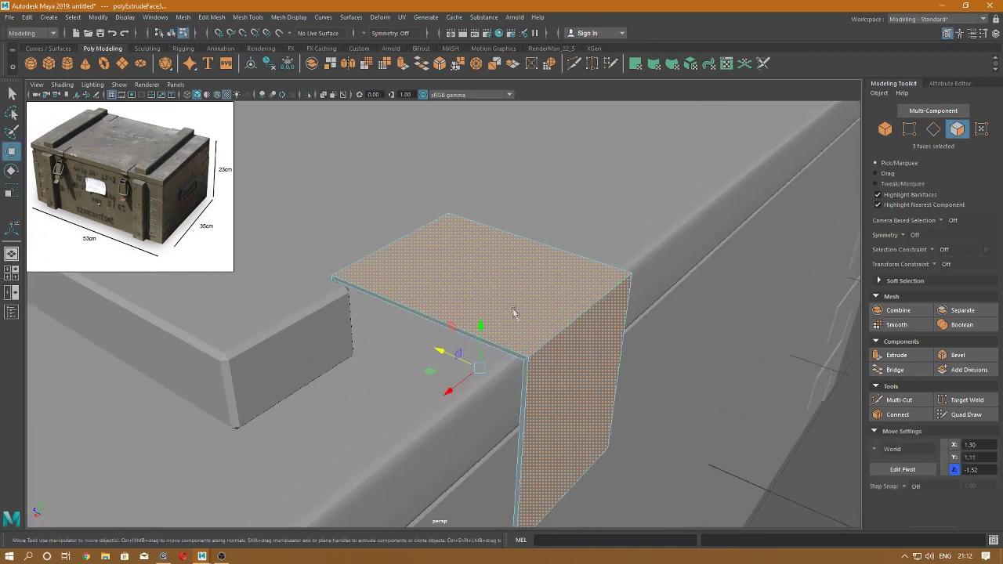
# - Marquee-select the cap's edges, then pick its left side faces in wireframe
pyautogui.rightClick(484, 274)
pyautogui.click(509, 238)
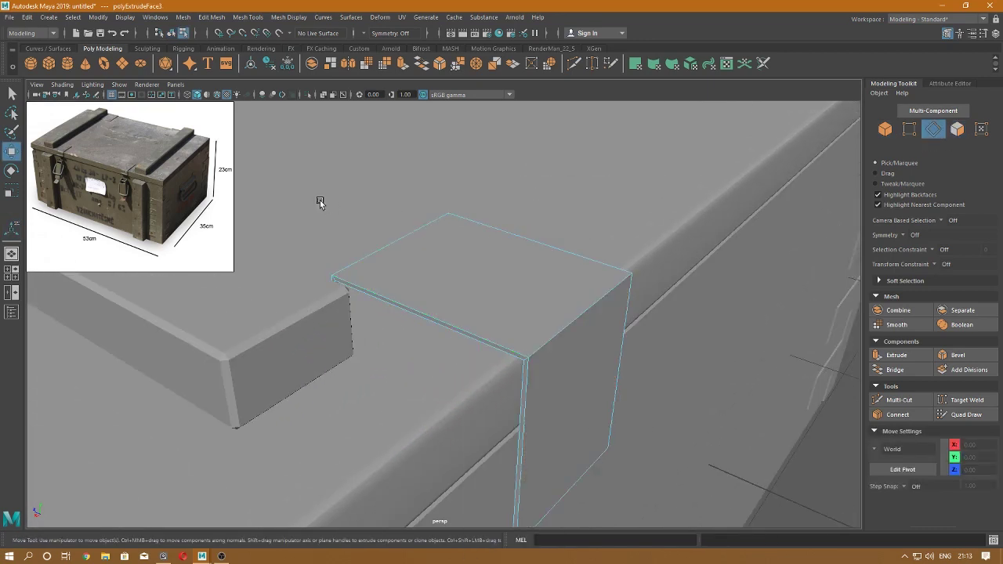
pyautogui.moveTo(320, 202); pyautogui.dragTo(713, 251)
pyautogui.keyDown('alt'); pyautogui.moveTo(728, 352); pyautogui.dragTo(687, 308); pyautogui.keyUp('alt')
pyautogui.moveTo(639, 437); pyautogui.dragTo(338, 123)
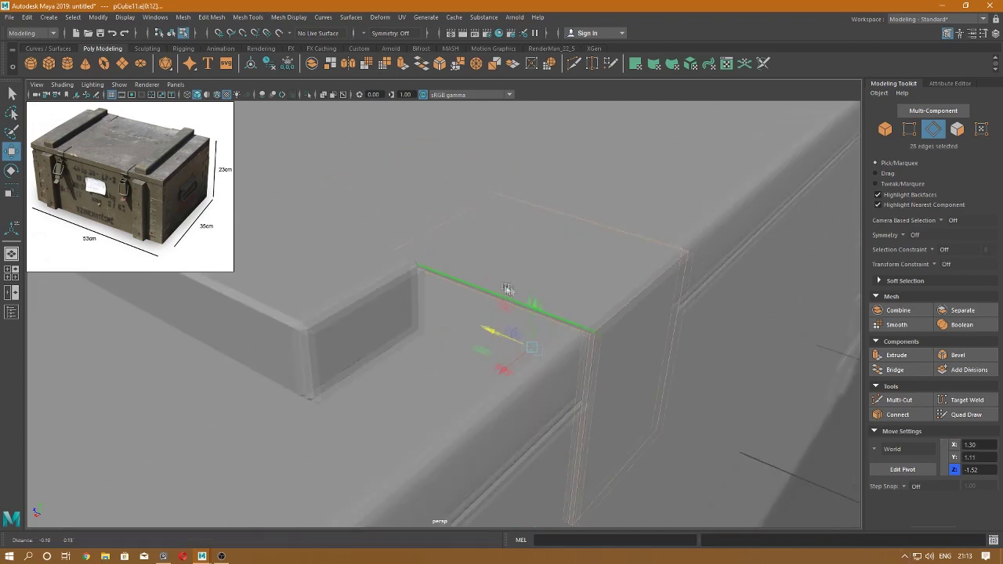
pyautogui.moveTo(439, 298)
pyautogui.keyDown('alt'); pyautogui.mouseDown()
pyautogui.moveTo(542, 287)
pyautogui.moveTo(506, 277)
pyautogui.mouseUp(); pyautogui.keyUp('alt')
pyautogui.press('4')
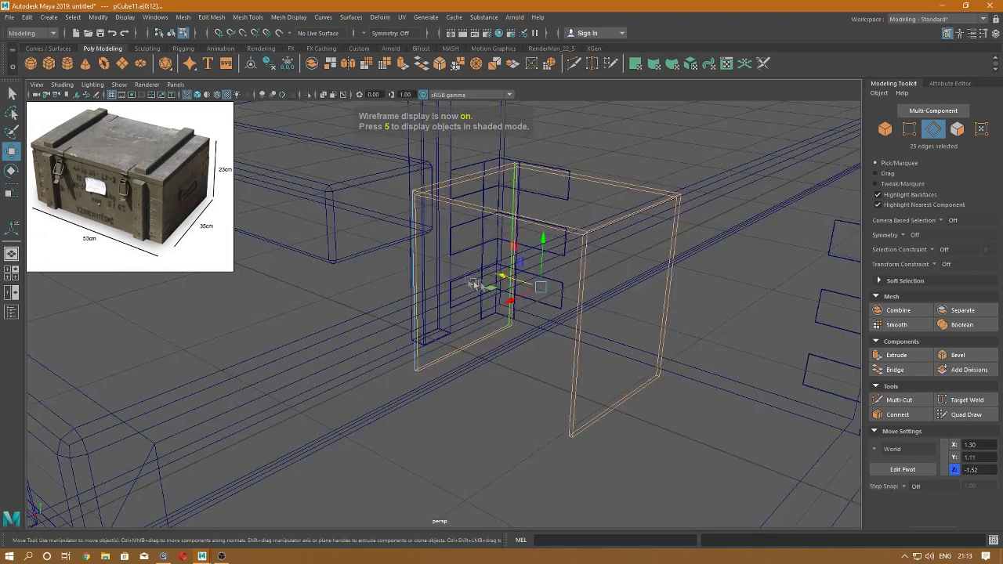
pyautogui.moveTo(474, 283); pyautogui.dragTo(474, 313, button='right')
pyautogui.click(454, 329)
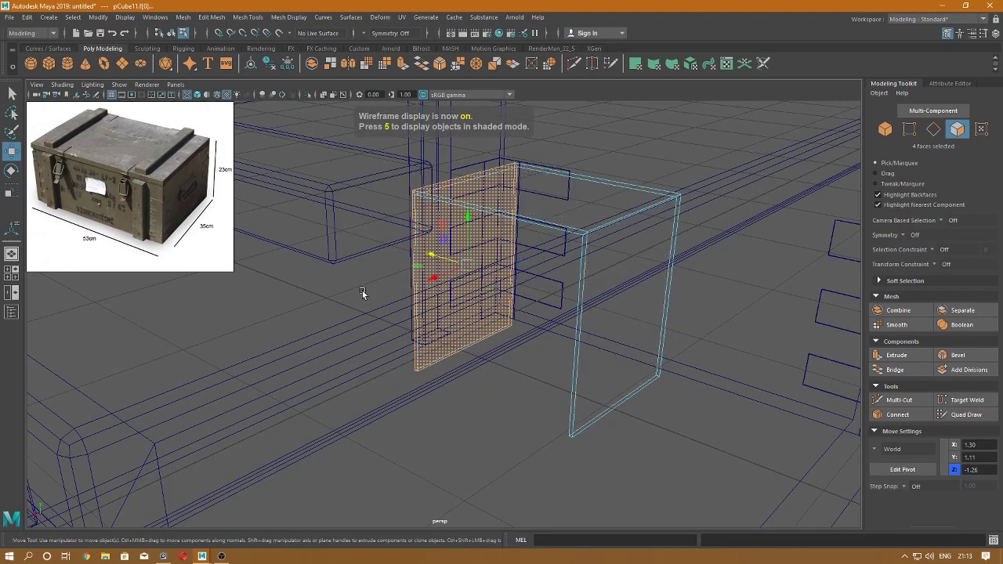
# - Delete the cap's left side faces, nudge the cap along Z and reselect its faces
pyautogui.press('Delete')
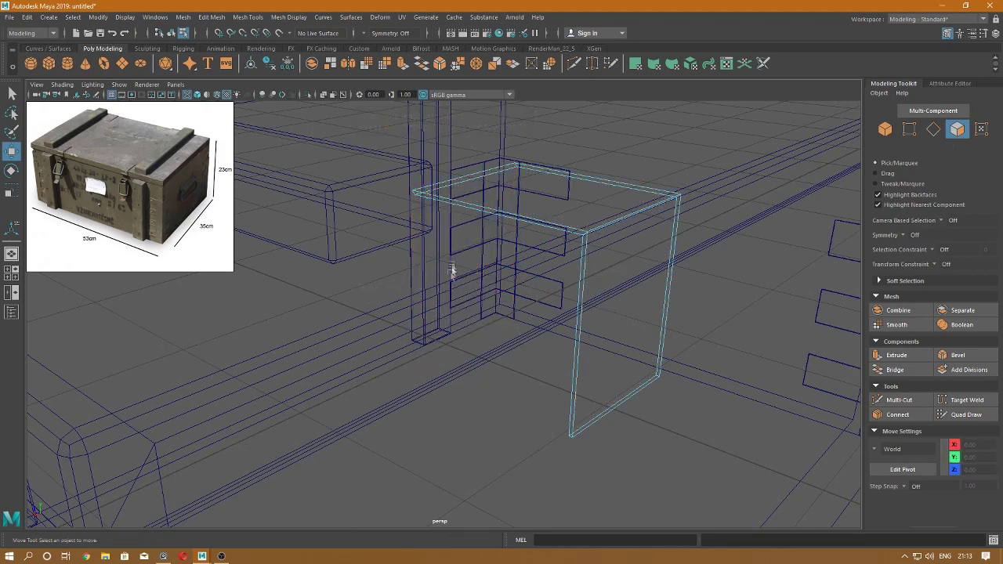
pyautogui.click(438, 210)
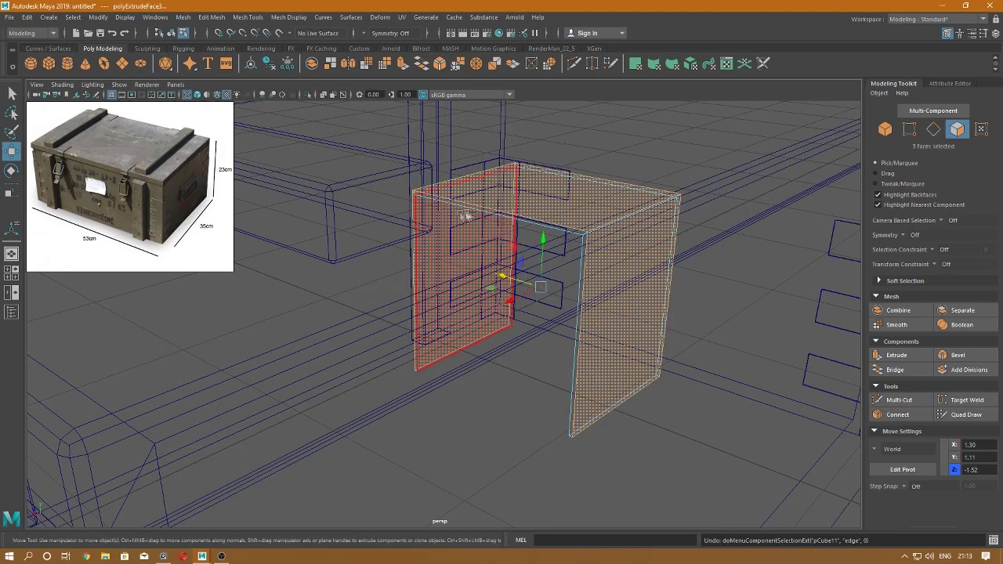
pyautogui.moveTo(444, 211); pyautogui.dragTo(475, 214, button='middle')
pyautogui.moveTo(475, 214); pyautogui.dragTo(559, 222, button='right')
pyautogui.moveTo(560, 222); pyautogui.dragTo(571, 218)
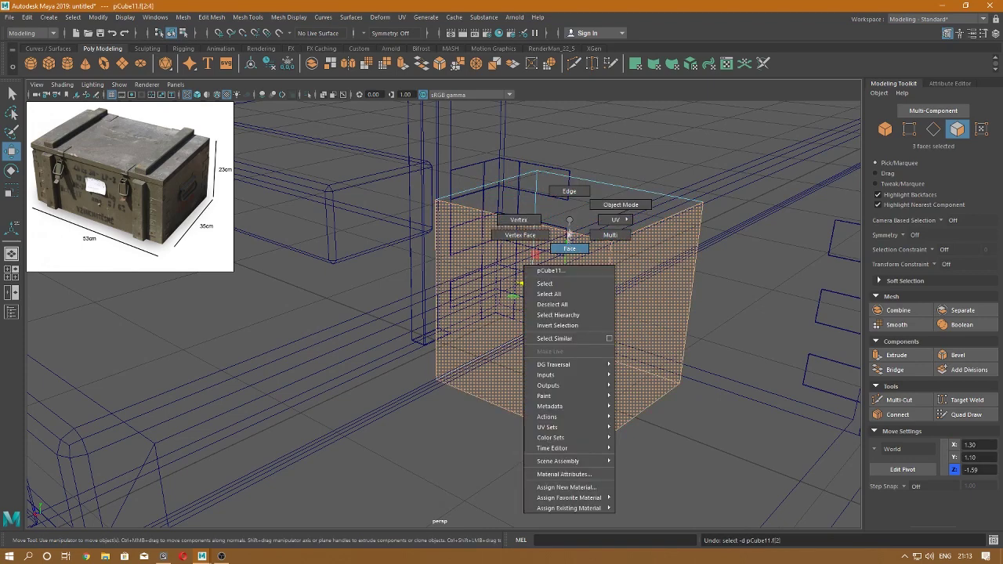
pyautogui.moveTo(571, 213); pyautogui.dragTo(694, 447, button='right')
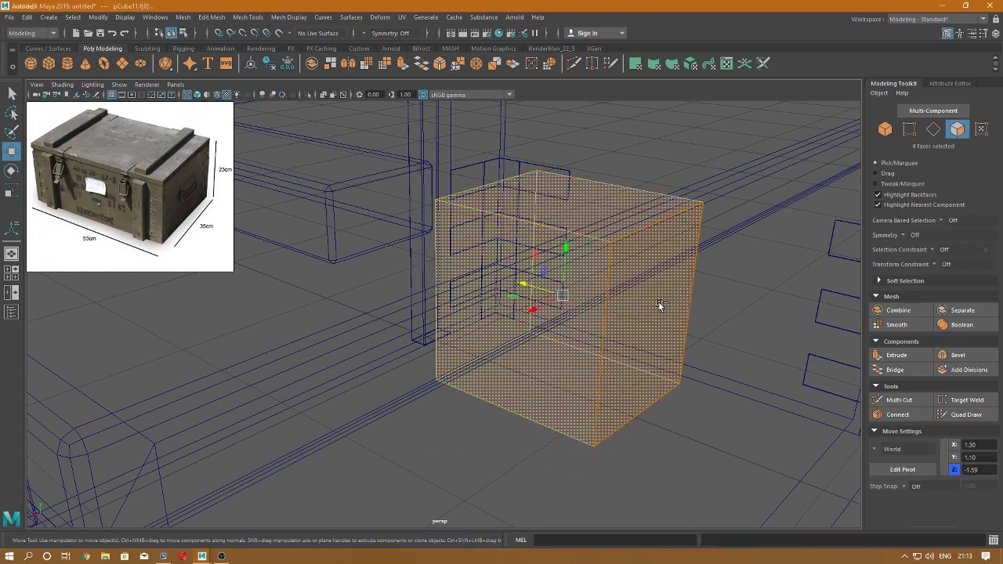
# - Narrow the face selection to just the cap's top and outer side faces
pyautogui.keyDown('shift'); pyautogui.click(617, 208); pyautogui.keyUp('shift')
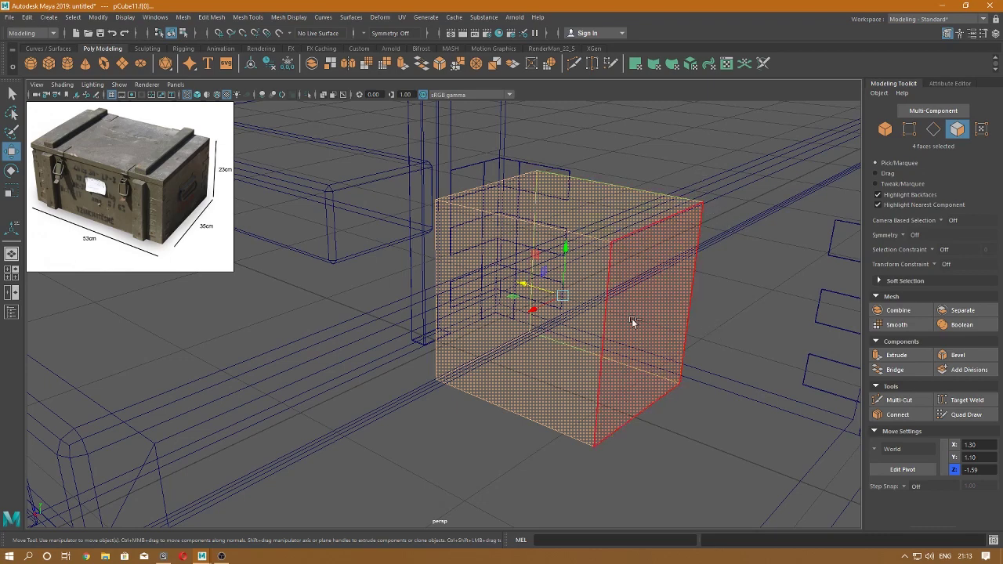
pyautogui.press('6')
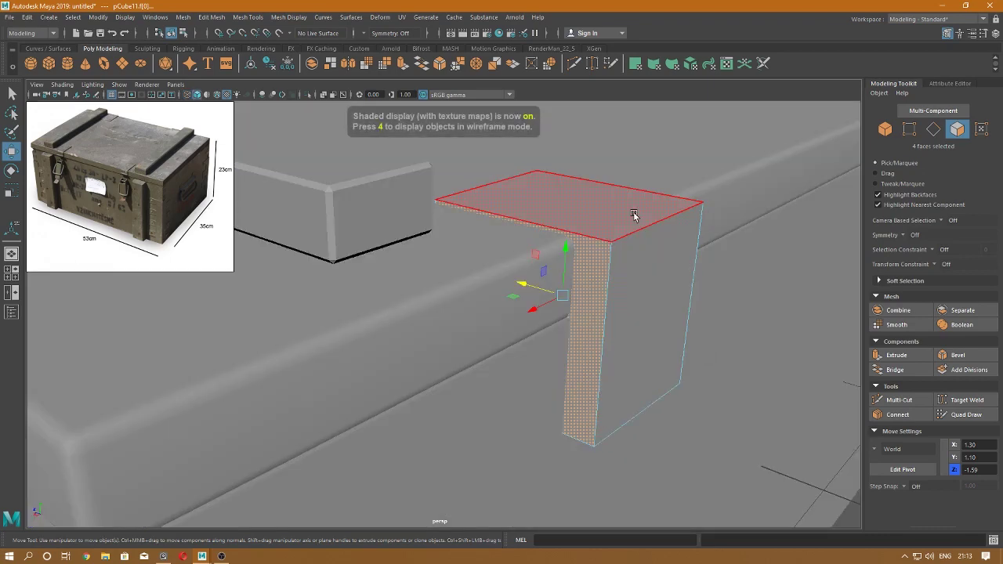
pyautogui.click(635, 216)
pyautogui.press('4')
pyautogui.moveTo(635, 215); pyautogui.dragTo(662, 204, button='right')
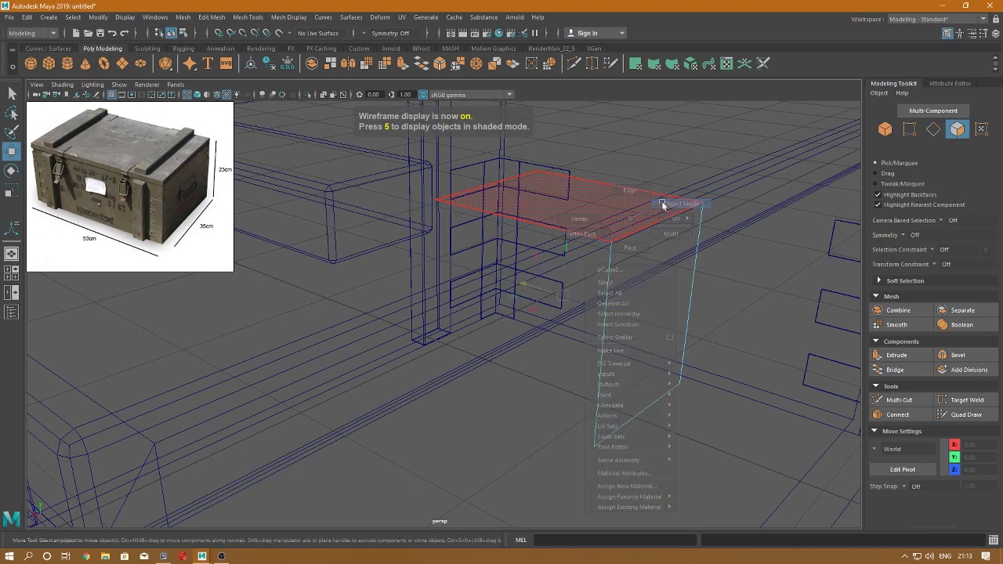
pyautogui.press('6')
# - Extrude the top and outer side faces to a 0.01 thickness
pyautogui.hotkey('ctrl', 'e')
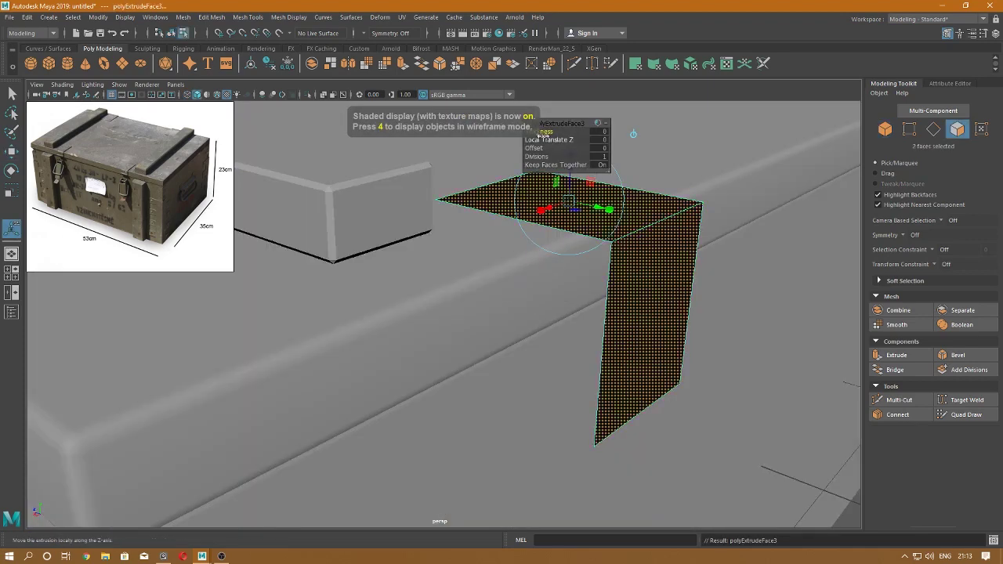
pyautogui.click(541, 132)
pyautogui.moveTo(541, 131); pyautogui.dragTo(542, 132, button='middle')
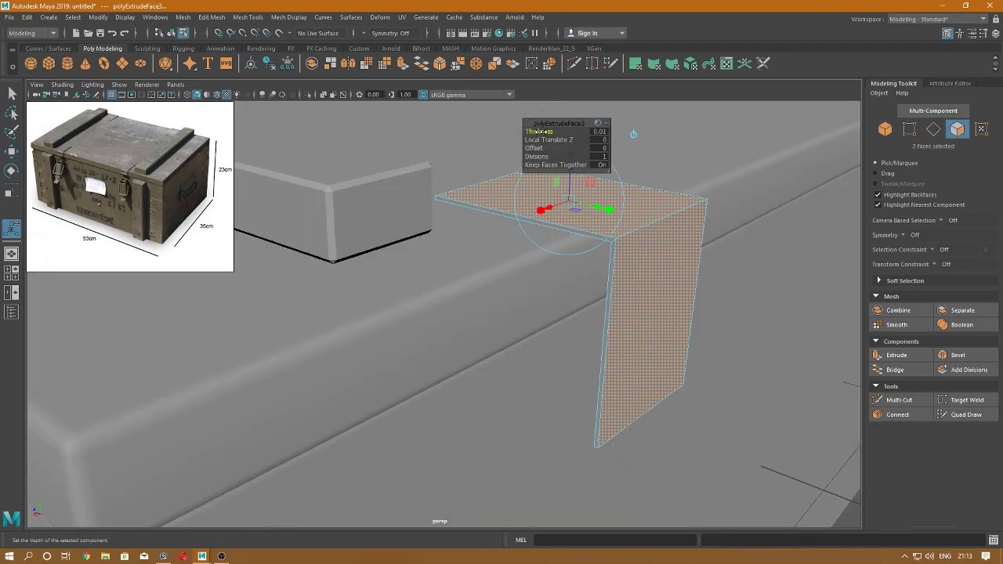
pyautogui.press('F8')
pyautogui.press('w')
# - Marquee-select the reshaped corner cap's edges
pyautogui.moveTo(615, 167)
pyautogui.keyDown('alt'); pyautogui.mouseDown()
pyautogui.moveTo(645, 208)
pyautogui.moveTo(548, 194)
pyautogui.mouseUp(); pyautogui.keyUp('alt')
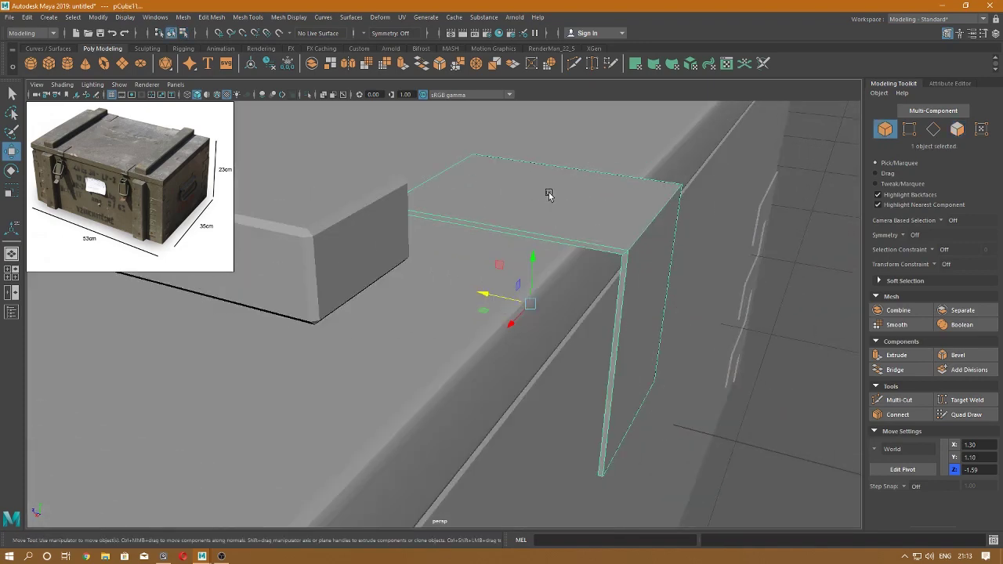
pyautogui.moveTo(548, 195); pyautogui.dragTo(548, 164, button='right')
pyautogui.moveTo(658, 494); pyautogui.dragTo(387, 152)
# - Complete the cap's edge selection, checking hidden edges with X-ray and wireframe
pyautogui.hotkey('alt', 'x')
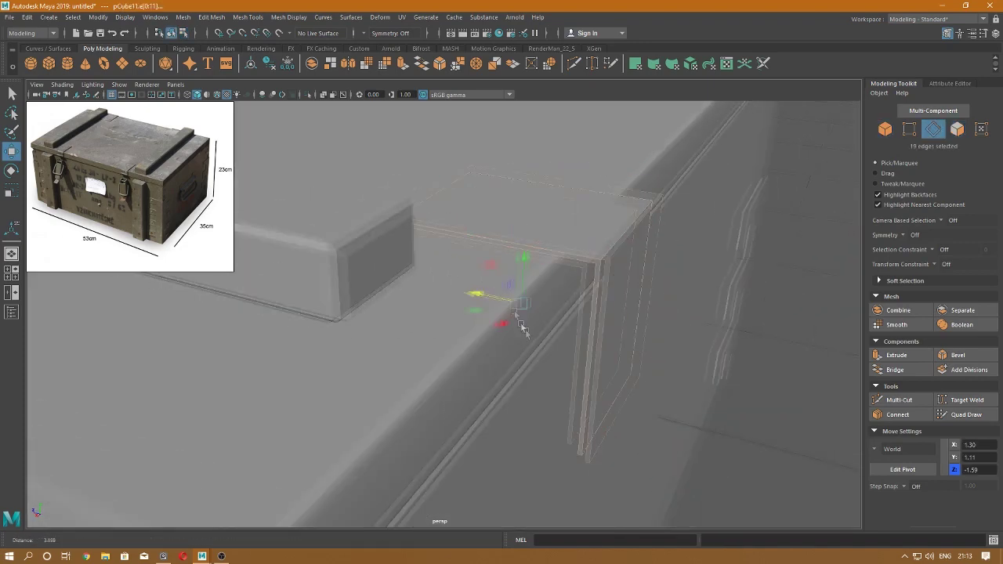
pyautogui.hotkey('alt', 'x')
pyautogui.keyDown('shift'); pyautogui.click(526, 242); pyautogui.keyUp('shift')
pyautogui.moveTo(526, 242)
pyautogui.keyDown('alt'); pyautogui.mouseDown()
pyautogui.moveTo(587, 359)
pyautogui.moveTo(552, 335)
pyautogui.mouseUp(); pyautogui.keyUp('alt')
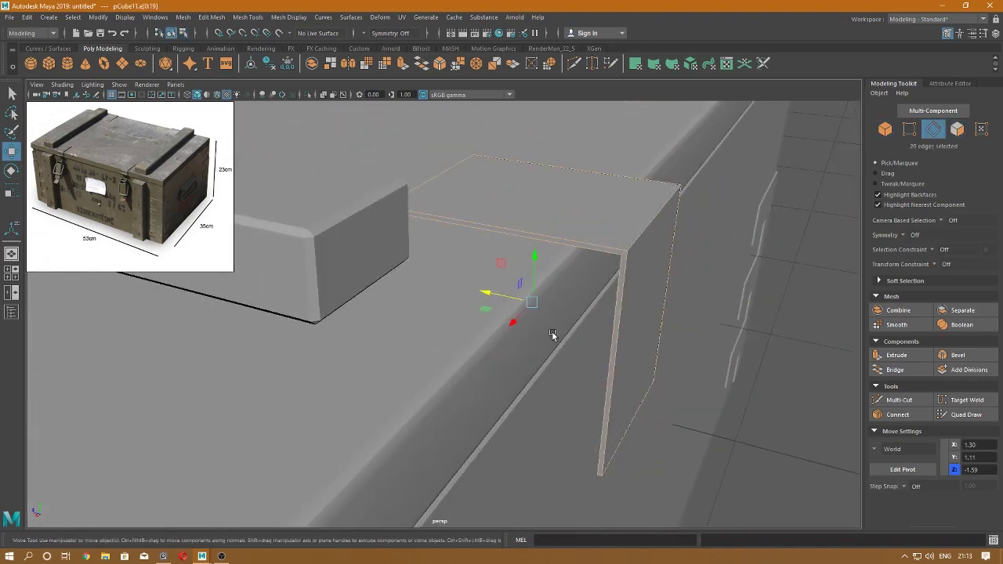
pyautogui.press('4')
# - Bevel the selected cap edges at a 0.37 fraction with 2 segments
pyautogui.moveTo(588, 280)
pyautogui.keyDown('shift'); pyautogui.mouseDown(button='right')
pyautogui.moveTo(582, 235)
pyautogui.moveTo(571, 332)
pyautogui.mouseUp(button='right'); pyautogui.keyUp('shift')
pyautogui.keyDown('alt'); pyautogui.moveTo(571, 331); pyautogui.dragTo(565, 233); pyautogui.keyUp('alt')
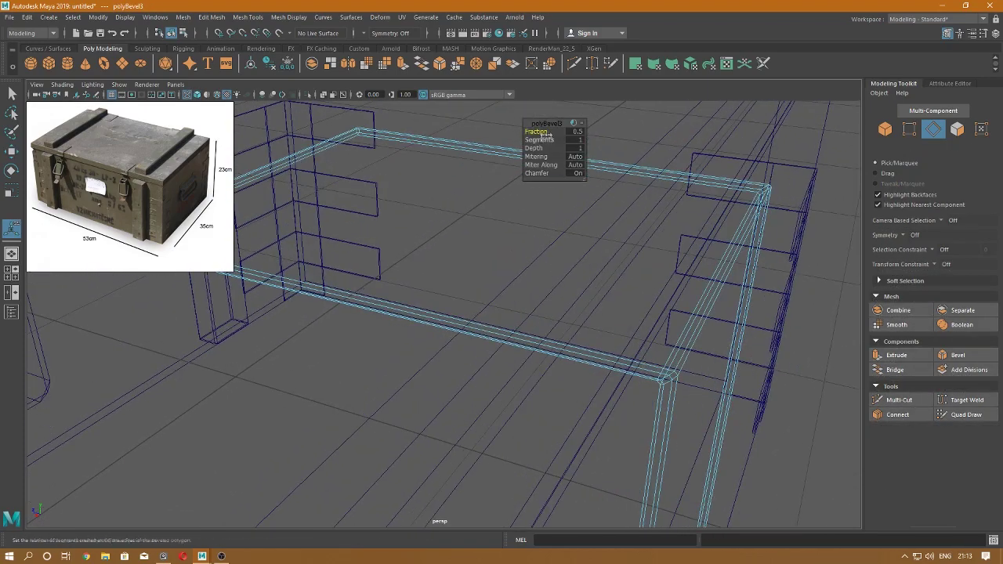
pyautogui.moveTo(541, 132); pyautogui.dragTo(586, 152, button='middle')
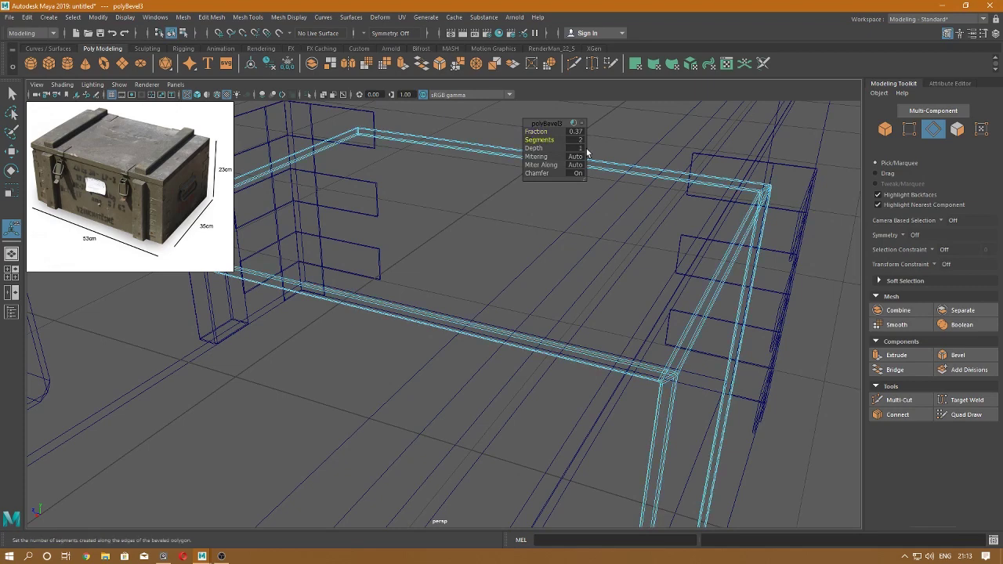
pyautogui.press('6')
pyautogui.press('w')
pyautogui.press('F8')
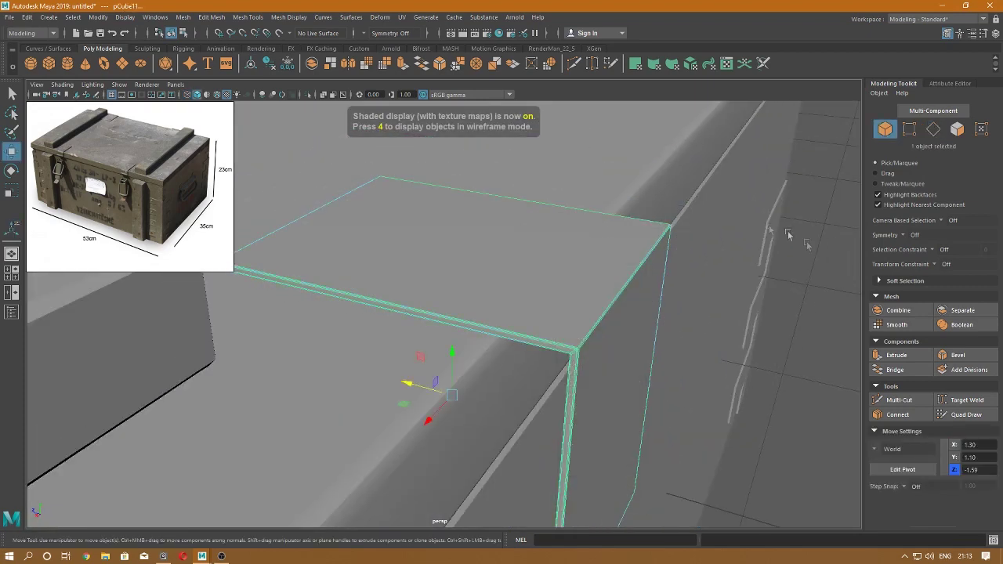
pyautogui.keyDown('alt'); pyautogui.moveTo(788, 235); pyautogui.dragTo(595, 258); pyautogui.keyUp('alt')
# - Nudge the corner cap to Z -1.50 and frame it in the side view
pyautogui.moveTo(448, 358); pyautogui.dragTo(378, 337)
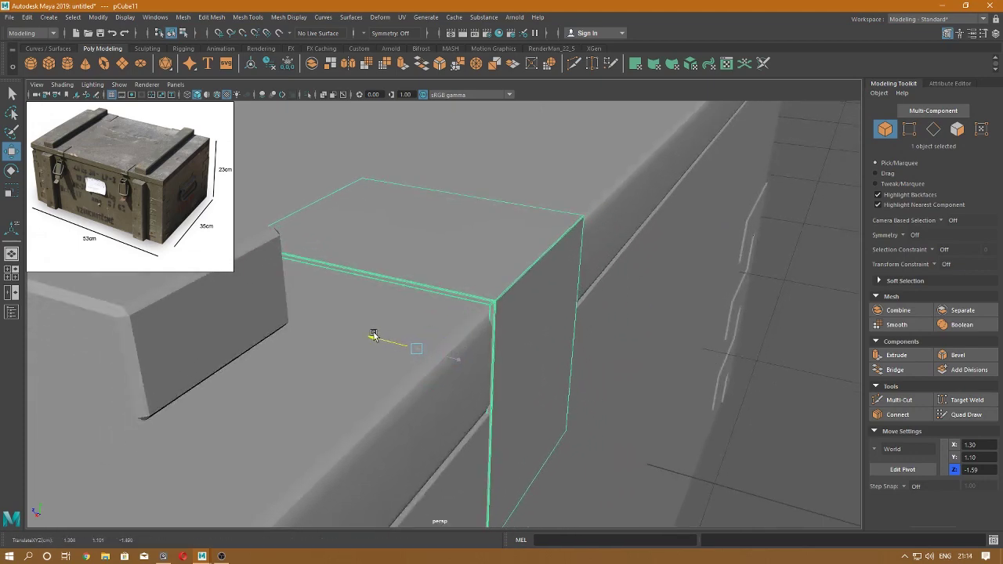
pyautogui.moveTo(376, 336); pyautogui.dragTo(373, 339)
pyautogui.keyDown('alt'); pyautogui.moveTo(374, 338); pyautogui.dragTo(531, 253, button='right'); pyautogui.keyUp('alt')
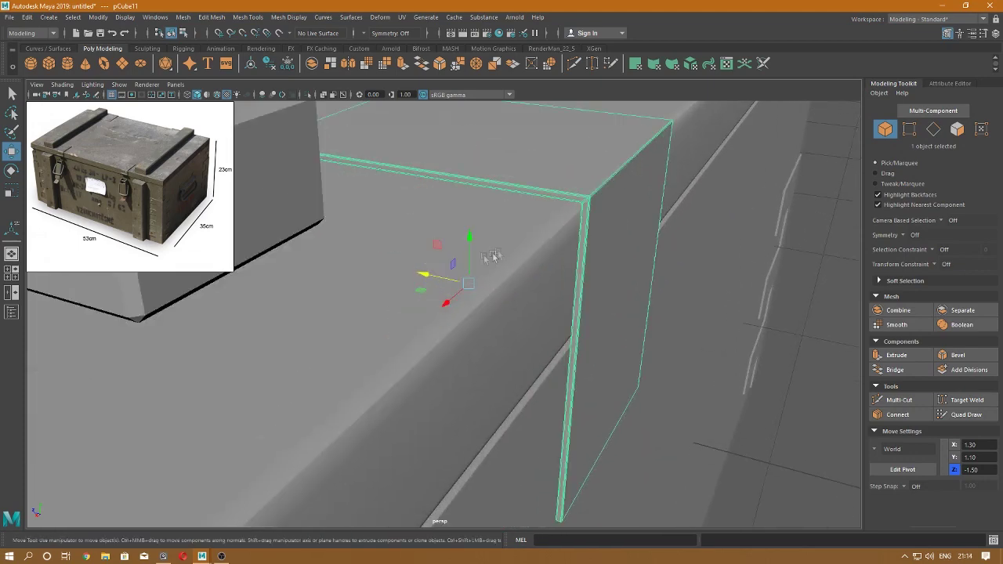
pyautogui.press('space')
pyautogui.moveTo(530, 253)
pyautogui.mouseDown()
pyautogui.moveTo(529, 271)
pyautogui.moveTo(663, 270)
pyautogui.mouseUp()
pyautogui.press('space')
pyautogui.press('f')
# - Lower the cap to Y 1.09, then return to the perspective view
pyautogui.keyDown('alt'); pyautogui.moveTo(587, 160); pyautogui.dragTo(542, 290, button='middle'); pyautogui.keyUp('alt')
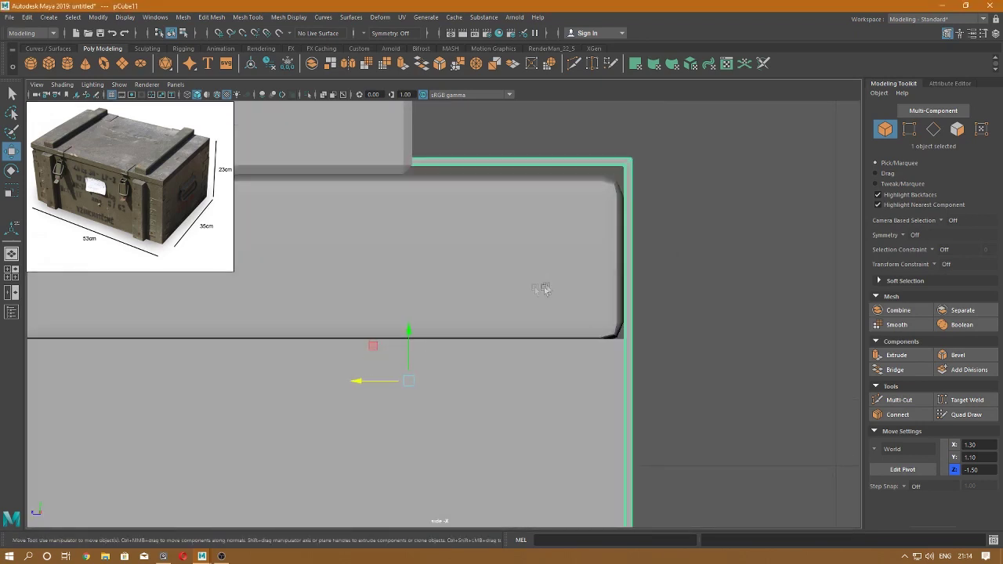
pyautogui.moveTo(406, 329); pyautogui.dragTo(402, 336)
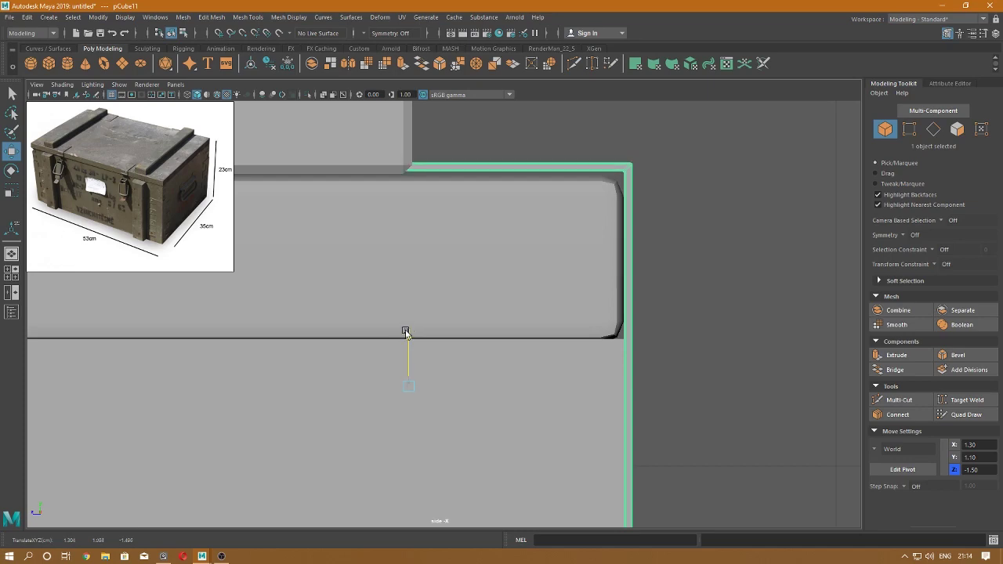
pyautogui.press('space')
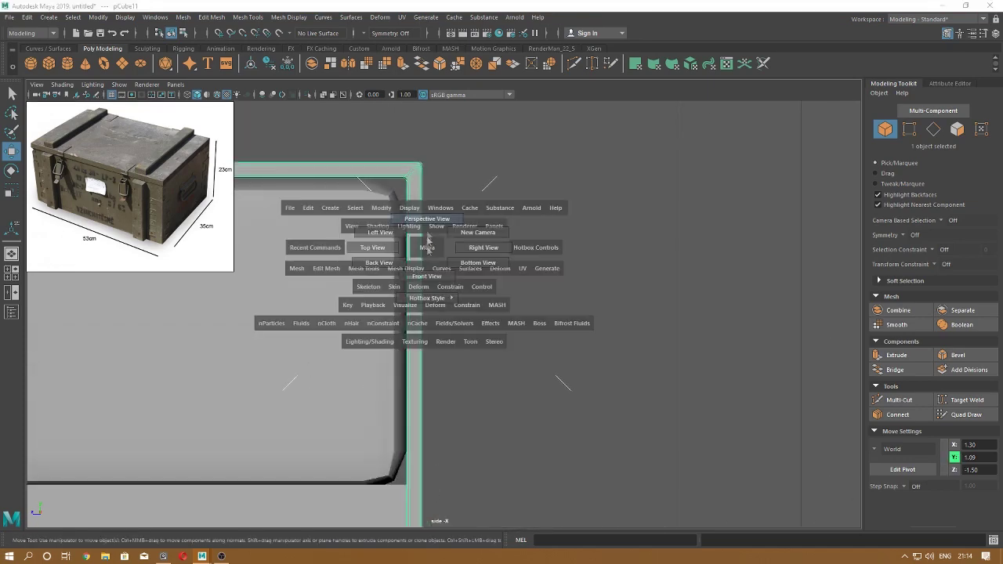
pyautogui.moveTo(454, 266); pyautogui.dragTo(395, 265)
pyautogui.keyDown('alt'); pyautogui.moveTo(462, 302); pyautogui.dragTo(495, 369, button='right'); pyautogui.keyUp('alt')
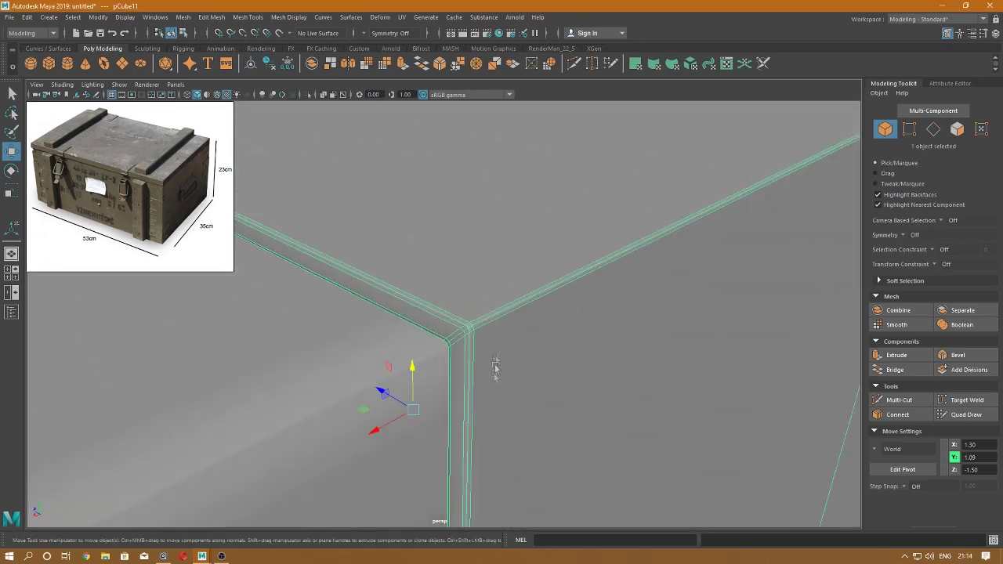
pyautogui.moveTo(502, 322); pyautogui.dragTo(502, 235, button='right')
# - Select the corner piece's outer edge loop and view it from the side
pyautogui.doubleClick(513, 318)
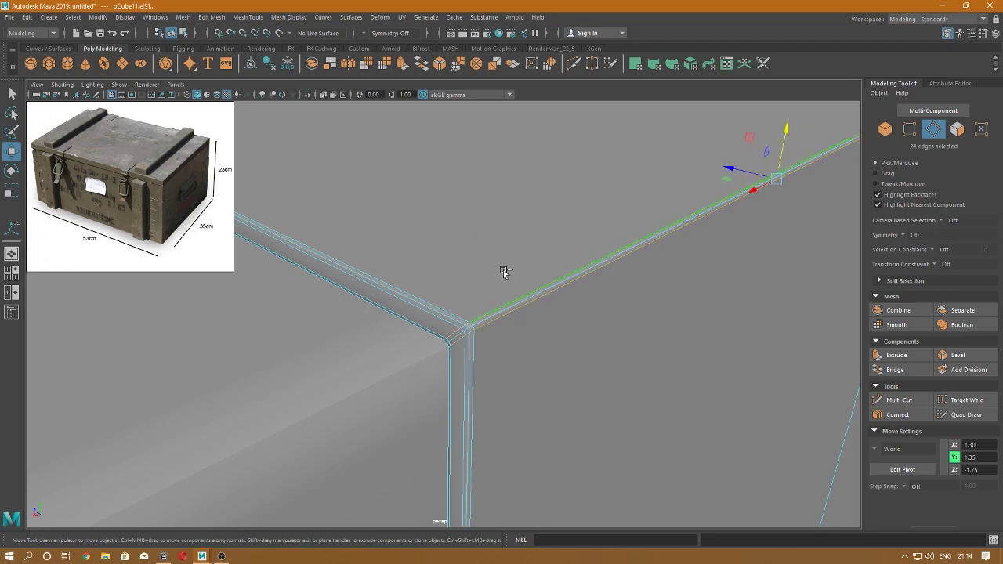
pyautogui.doubleClick(512, 312)
pyautogui.press('space')
pyautogui.moveTo(510, 314)
pyautogui.mouseDown()
pyautogui.moveTo(548, 276)
pyautogui.moveTo(653, 279)
pyautogui.mouseUp()
pyautogui.click(567, 270)
pyautogui.press('space')
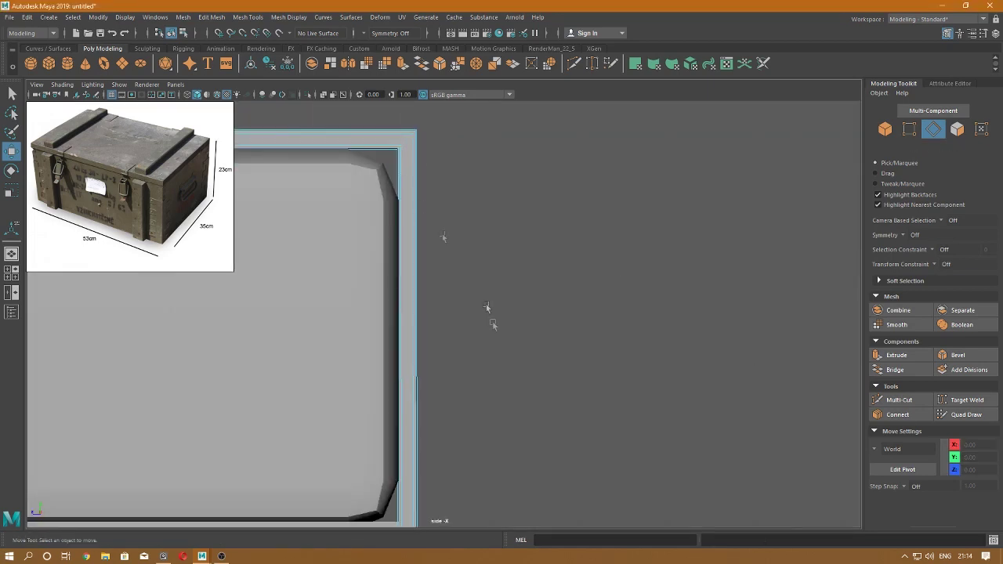
pyautogui.scroll(2, 405, 142)
pyautogui.scroll(2, 439, 336)
pyautogui.scroll(2, 400, 191)
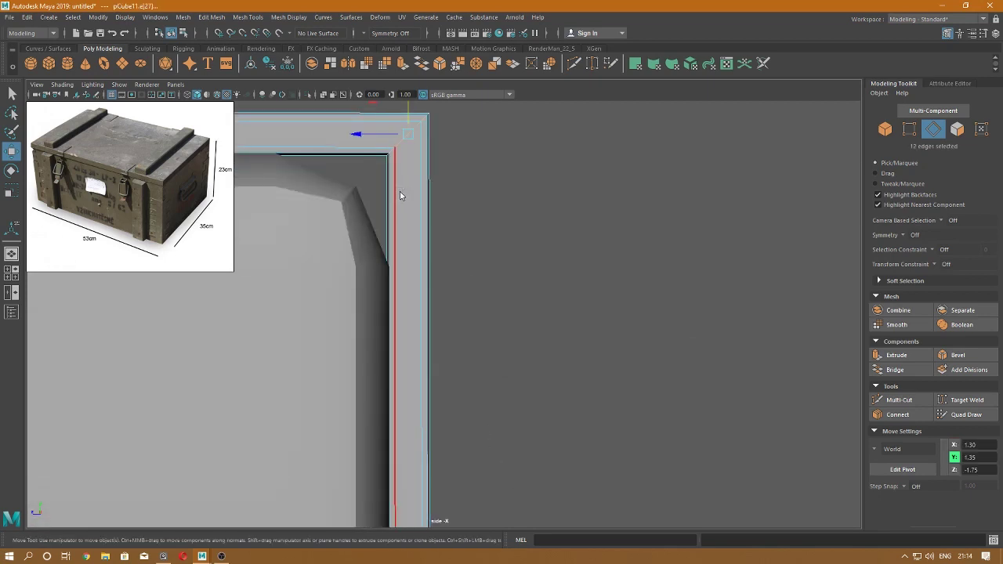
# - Bevel the edge loop with 3 segments at a fraction of about 0.06
pyautogui.hotkey('ctrl', 'b')
pyautogui.scroll(-2, 446, 200)
pyautogui.scroll(-1, 442, 209)
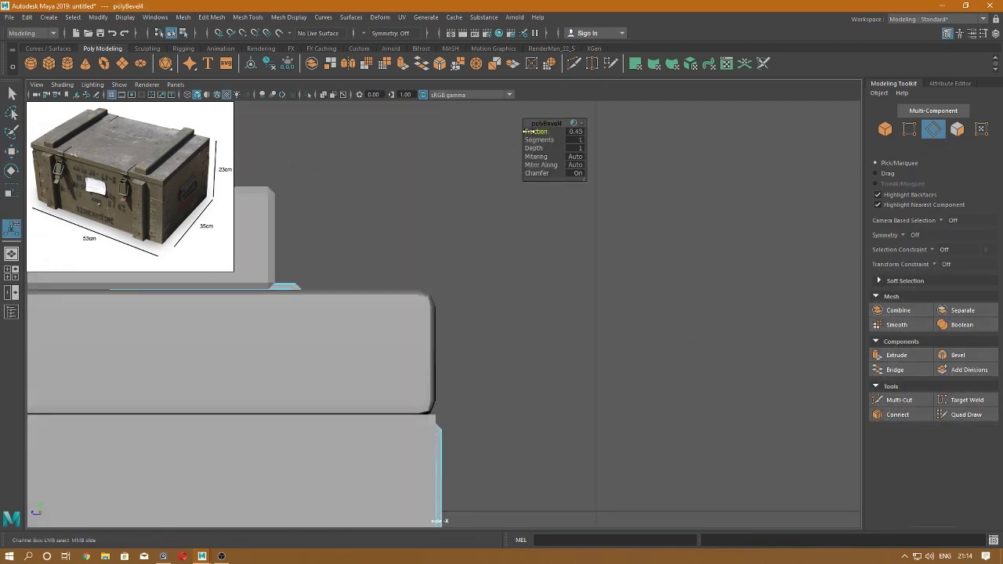
pyautogui.moveTo(526, 131)
pyautogui.mouseDown()
pyautogui.moveTo(512, 133)
pyautogui.moveTo(425, 358)
pyautogui.mouseUp()
pyautogui.scroll(-2, 426, 358)
pyautogui.scroll(-1, 465, 298)
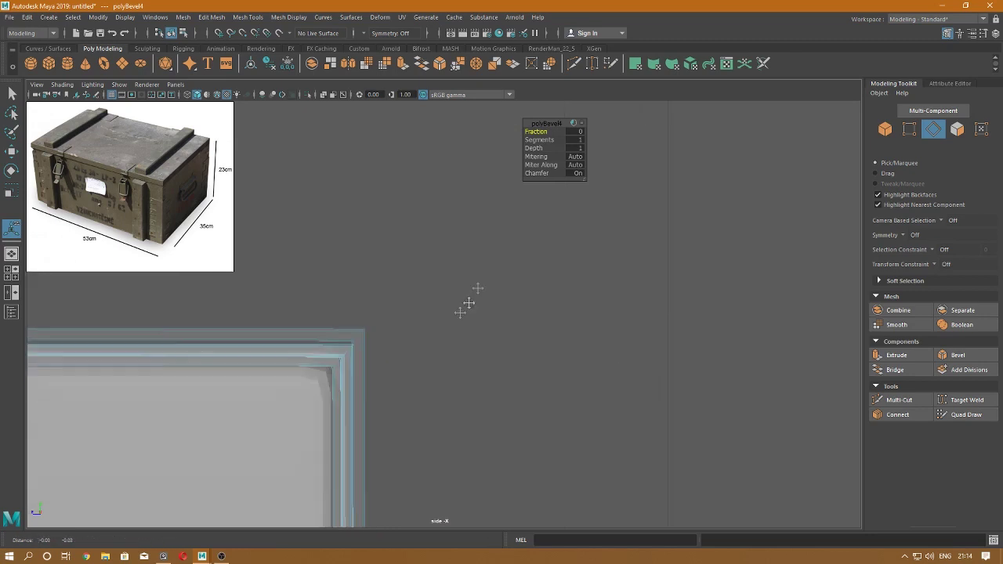
pyautogui.scroll(-1, 553, 153)
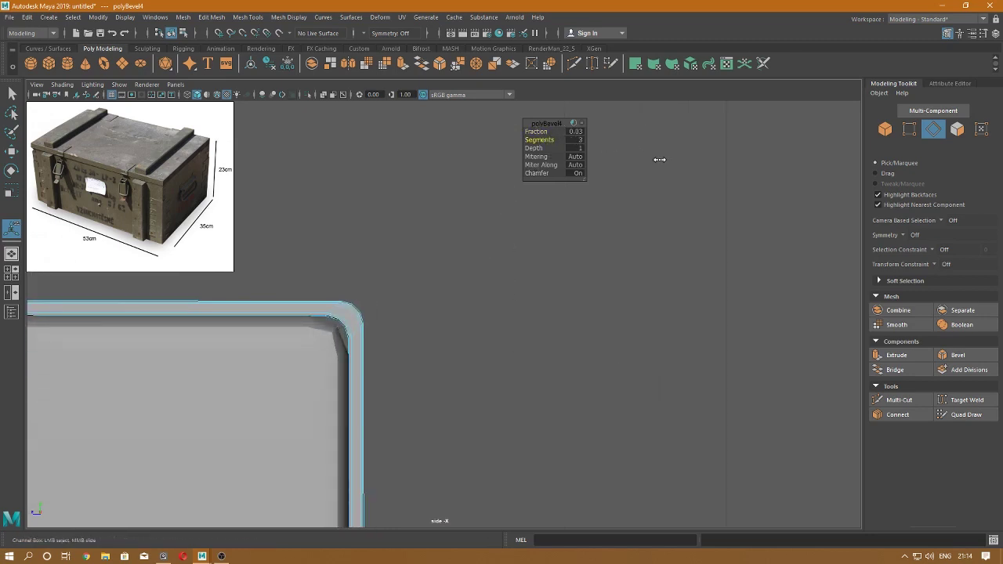
pyautogui.moveTo(539, 131); pyautogui.dragTo(542, 131)
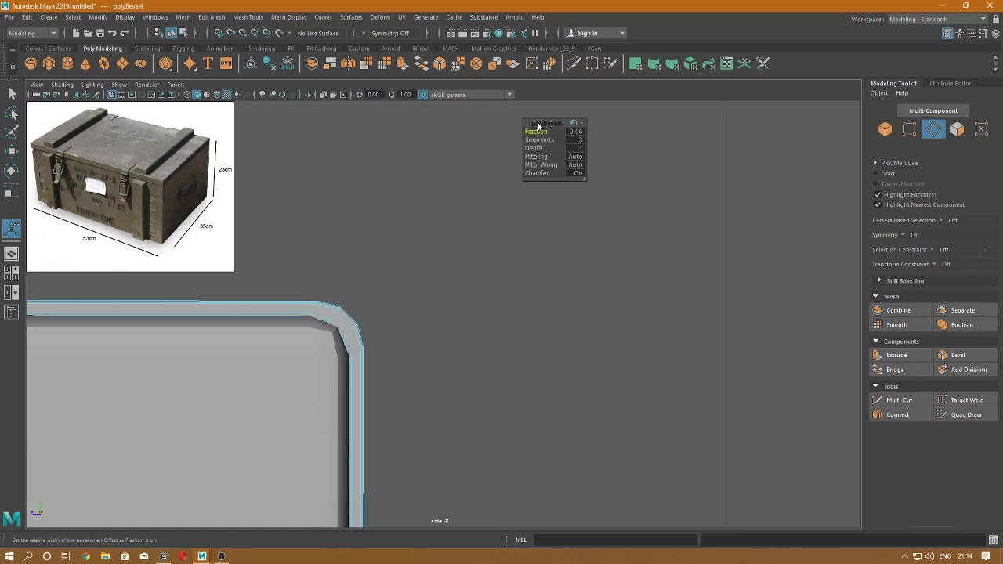
pyautogui.press('w')
pyautogui.moveTo(549, 229); pyautogui.dragTo(572, 224, button='right')
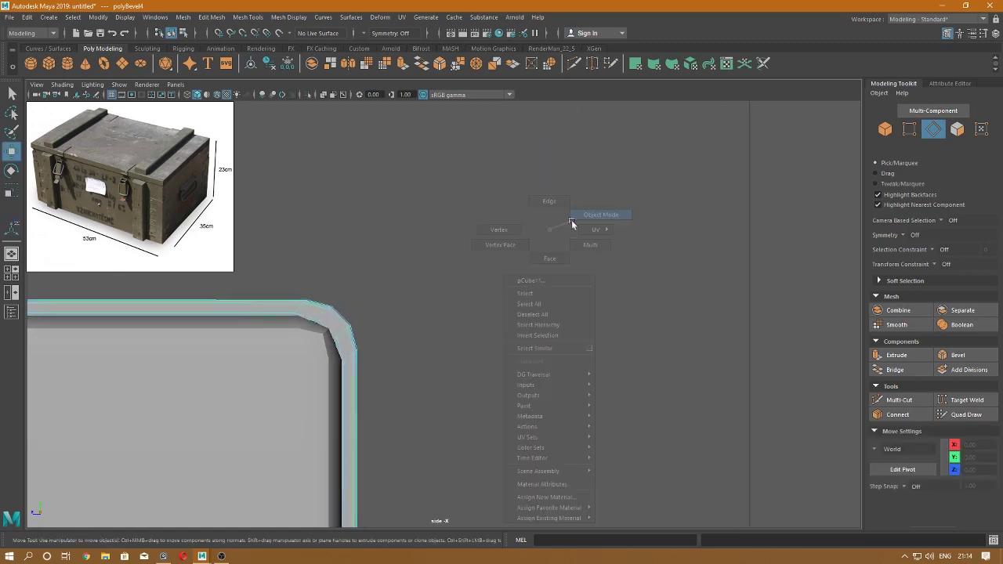
pyautogui.press('space')
# - Slide the cap piece along the lid edge to X -1.48, then deselect and view the whole crate
pyautogui.keyDown('alt'); pyautogui.moveTo(502, 333); pyautogui.dragTo(357, 258); pyautogui.keyUp('alt')
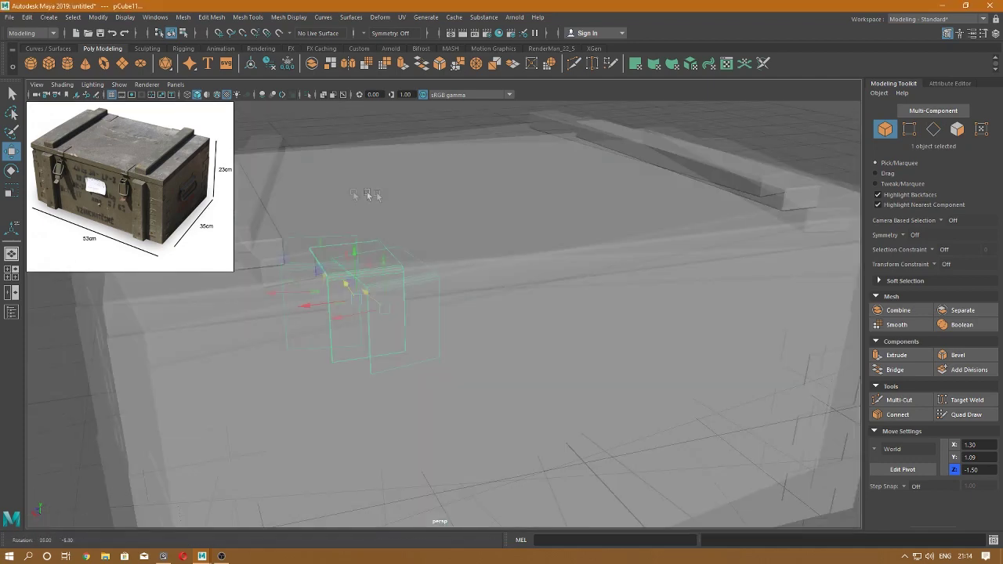
pyautogui.scroll(2, 358, 270)
pyautogui.moveTo(280, 360)
pyautogui.mouseDown()
pyautogui.moveTo(248, 362)
pyautogui.moveTo(709, 302)
pyautogui.moveTo(722, 313)
pyautogui.mouseUp()
pyautogui.press('space')
pyautogui.scroll(-5, 627, 274)
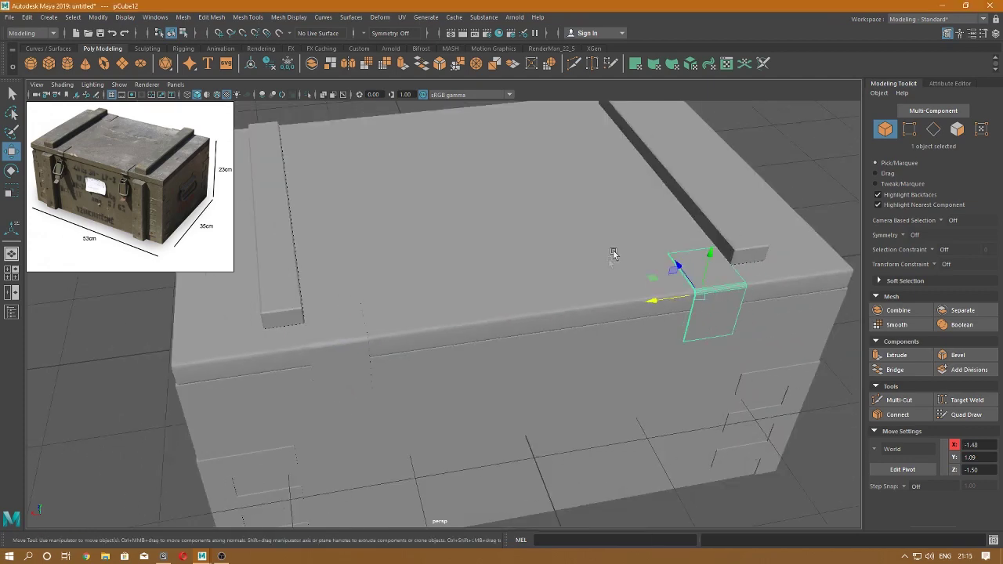
pyautogui.moveTo(616, 251)
pyautogui.keyDown('alt'); pyautogui.mouseDown()
pyautogui.moveTo(625, 313)
pyautogui.moveTo(649, 291)
pyautogui.moveTo(611, 240)
pyautogui.mouseUp(); pyautogui.keyUp('alt')
pyautogui.click(625, 313)
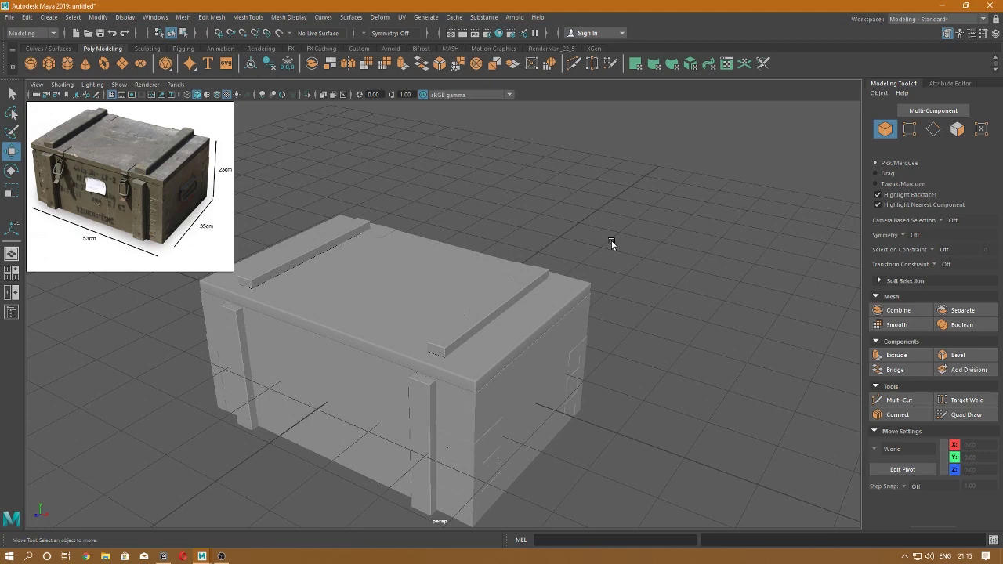
pyautogui.moveTo(562, 297)
pyautogui.keyDown('alt'); pyautogui.mouseDown()
pyautogui.moveTo(570, 256)
pyautogui.moveTo(558, 244)
pyautogui.moveTo(591, 231)
pyautogui.moveTo(582, 290)
pyautogui.moveTo(559, 246)
pyautogui.moveTo(543, 257)
pyautogui.moveTo(556, 287)
pyautogui.moveTo(526, 262)
pyautogui.moveTo(559, 347)
pyautogui.moveTo(544, 335)
pyautogui.mouseUp(); pyautogui.keyUp('alt')
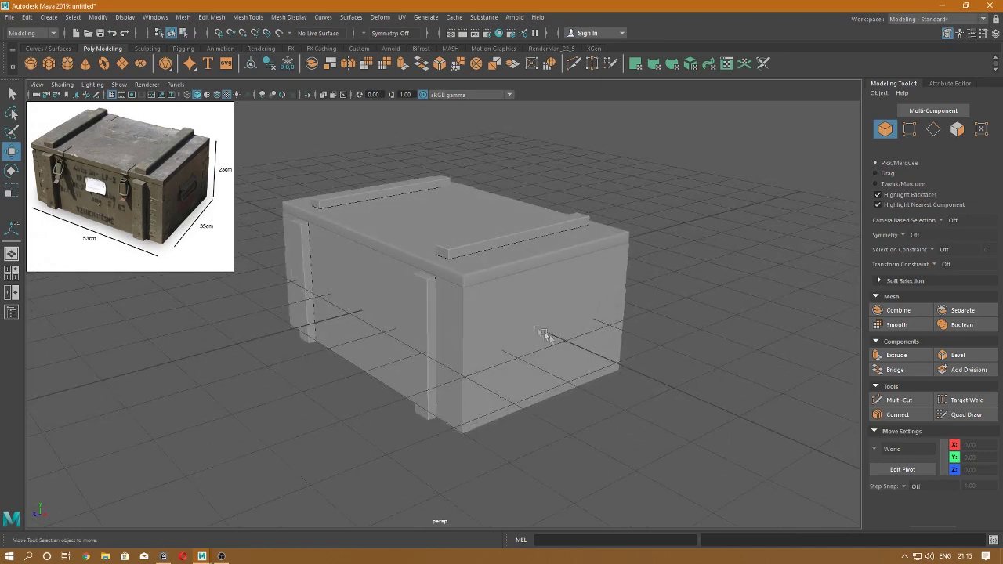
# - Step back through earlier camera views and create the hinge-pin cylinder, pCylinder1
pyautogui.keyDown('alt'); pyautogui.moveTo(544, 336); pyautogui.dragTo(551, 345, button='right'); pyautogui.keyUp('alt')
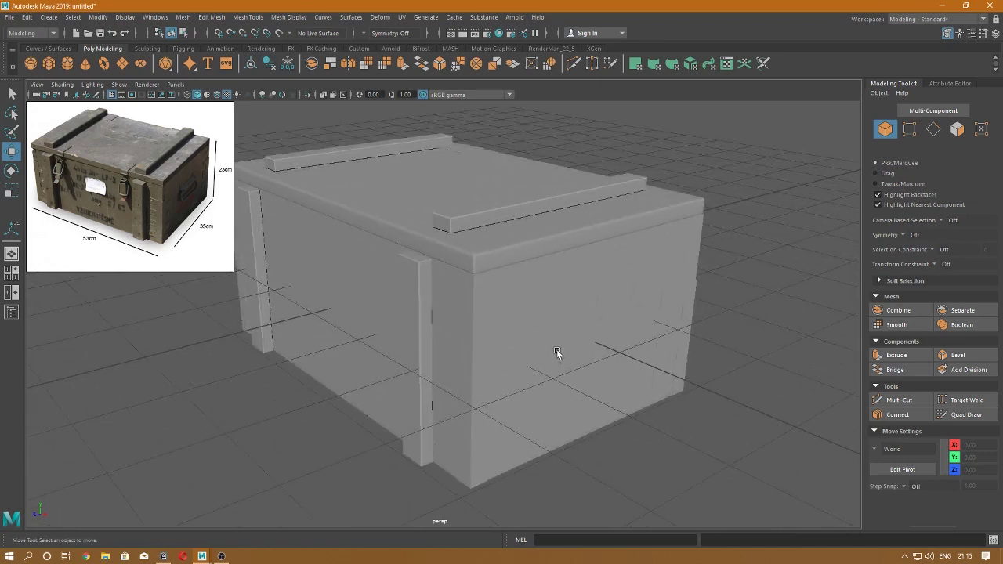
pyautogui.hotkey('ctrl', 'z')
pyautogui.hotkey('ctrl', 'z')
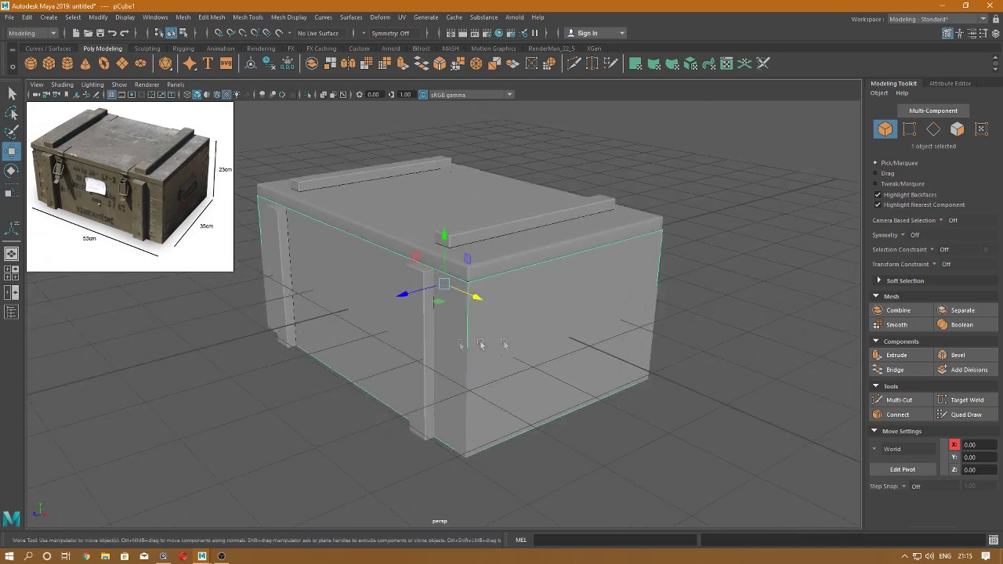
pyautogui.hotkey('ctrl', 'z')
pyautogui.hotkey('ctrl', 'z')
pyautogui.hotkey('ctrl', 'z')
pyautogui.hotkey('ctrl', 'z')
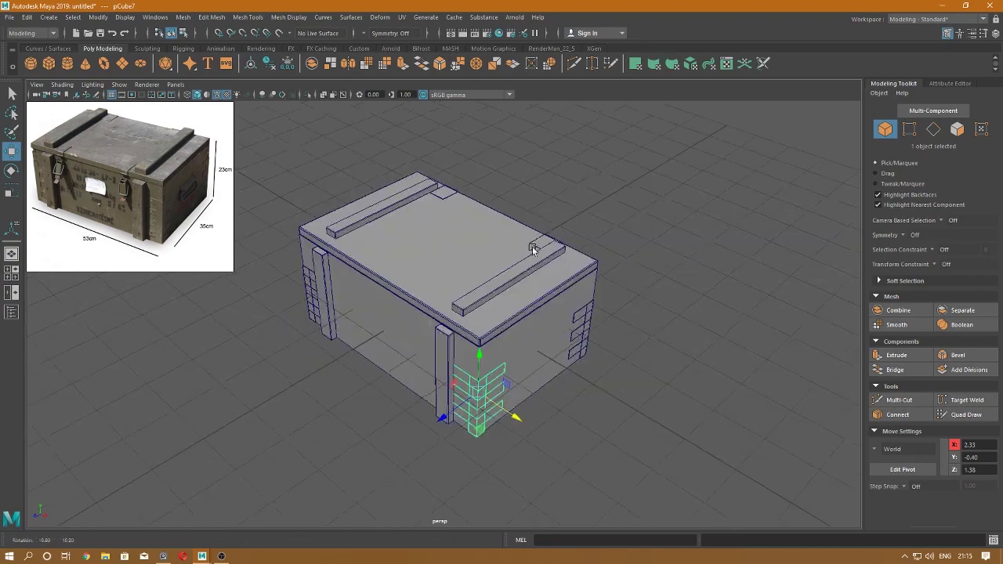
pyautogui.hotkey('ctrl', 'z')
pyautogui.hotkey('ctrl', 'z')
pyautogui.hotkey('ctrl', 'z')
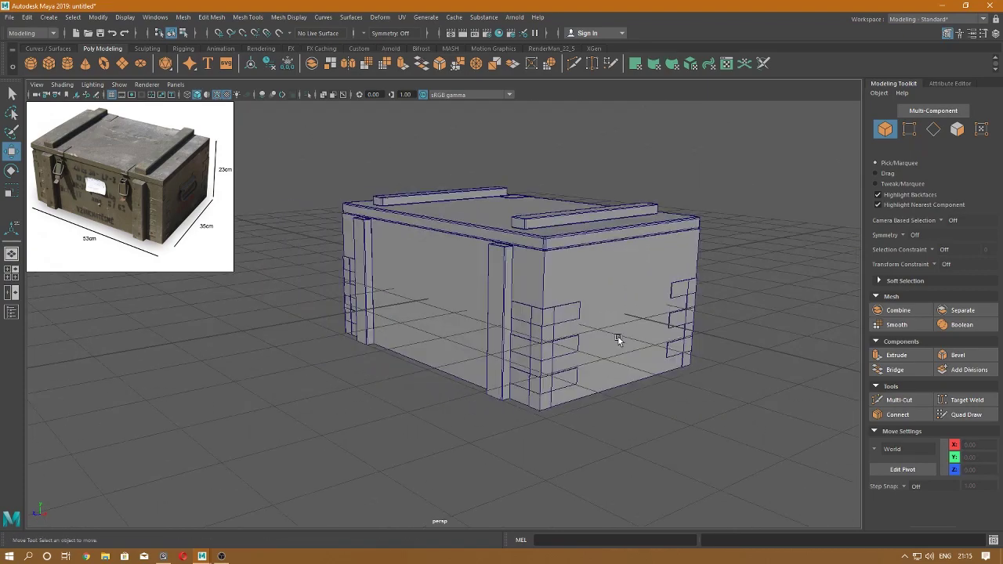
pyautogui.hotkey('ctrl', 'z')
pyautogui.hotkey('ctrl', 'z')
pyautogui.hotkey('ctrl', 'z')
pyautogui.hotkey('ctrl', 'z')
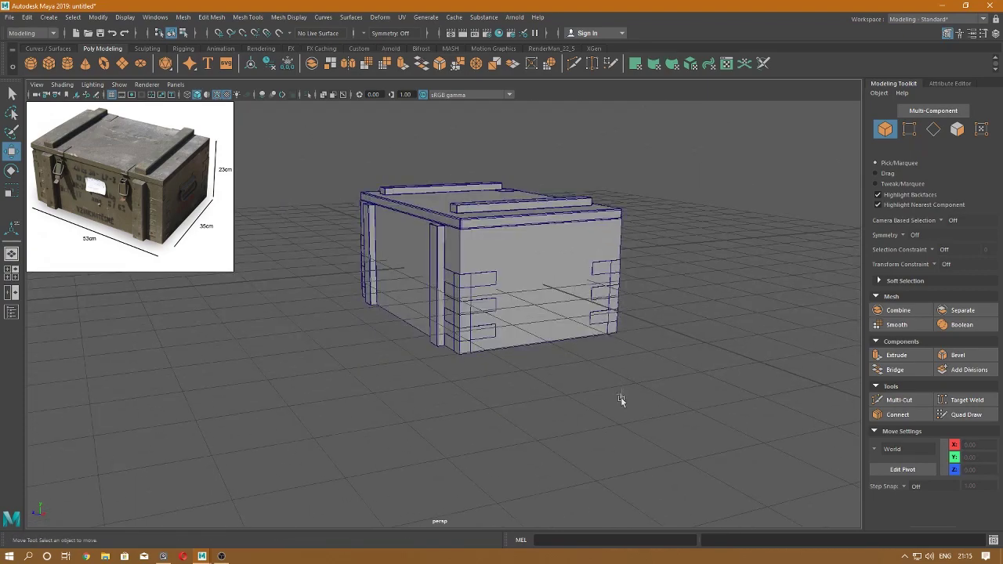
pyautogui.hotkey('ctrl', 'z')
pyautogui.moveTo(642, 352); pyautogui.dragTo(607, 362, button='right')
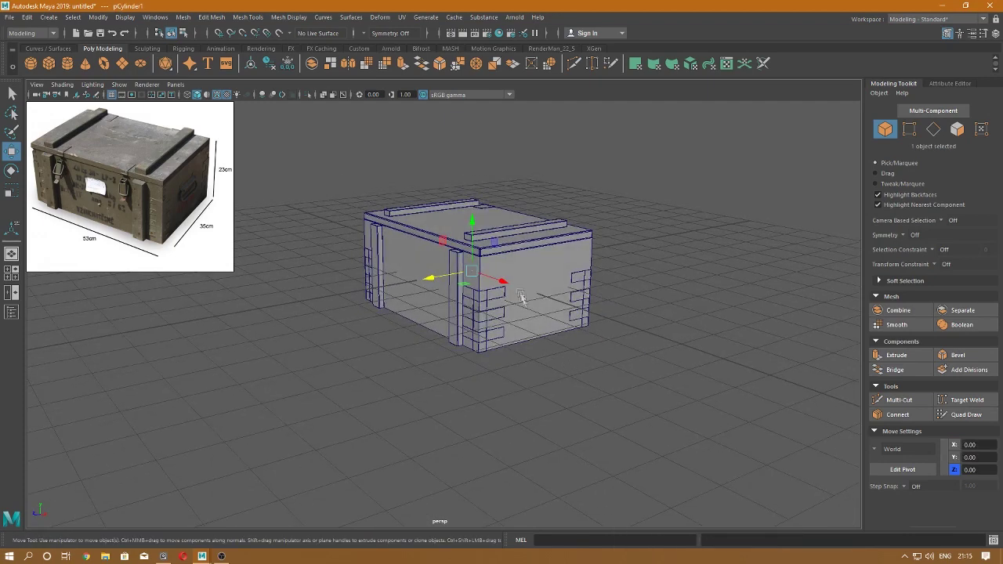
pyautogui.hotkey('ctrl', 'z')
# - Rotate the cylinder 90° onto its side and thin its radius
pyautogui.click(554, 348)
pyautogui.press('e')
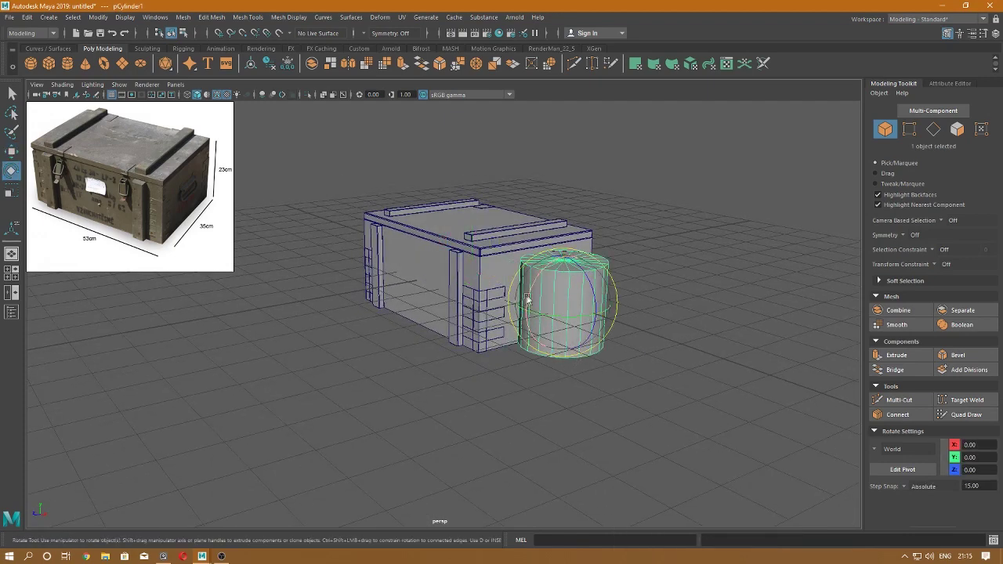
pyautogui.moveTo(527, 300); pyautogui.dragTo(590, 325)
pyautogui.press('t')
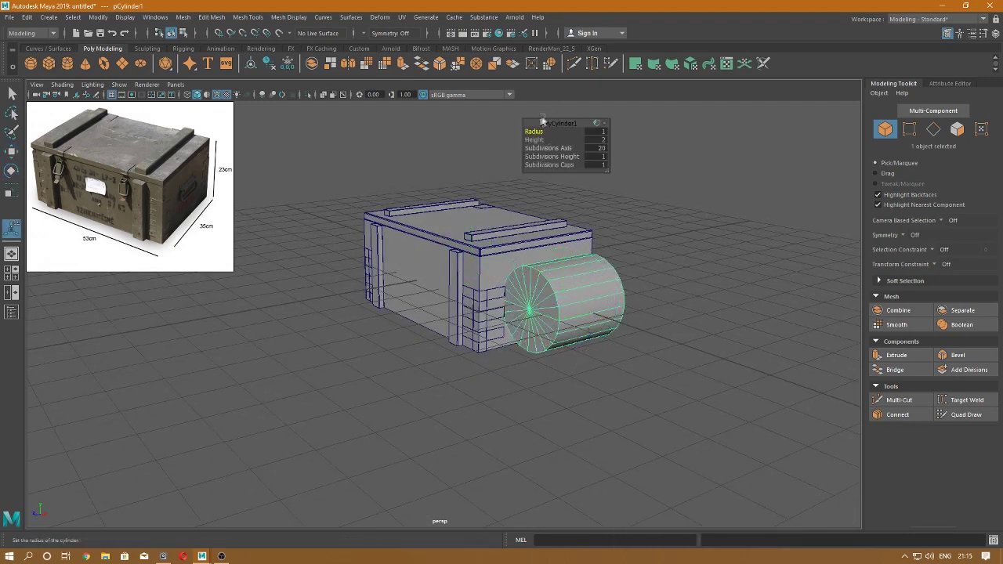
pyautogui.moveTo(542, 123); pyautogui.dragTo(489, 137)
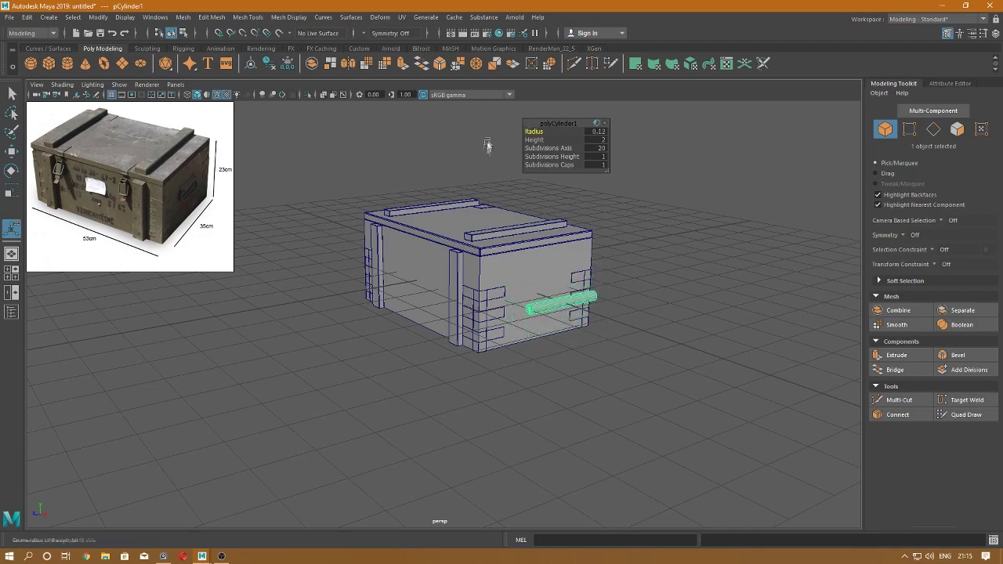
# - Shorten the cylinder, set radius 0.05, and place it against the crate front at X 2.70, Y 0.62
pyautogui.press('f')
pyautogui.keyDown('alt'); pyautogui.moveTo(522, 442); pyautogui.dragTo(536, 196, button='right'); pyautogui.keyUp('alt')
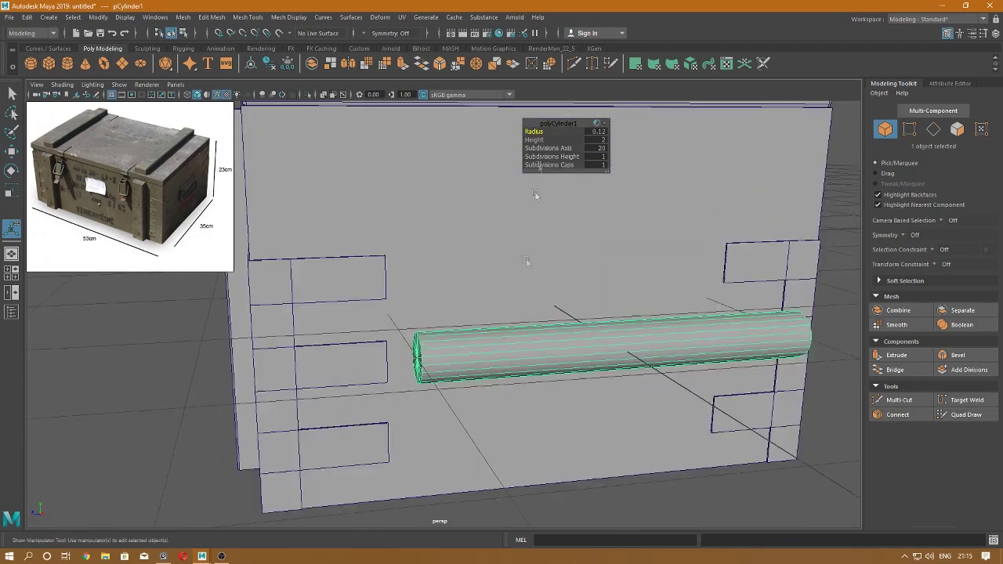
pyautogui.moveTo(537, 138); pyautogui.dragTo(488, 140)
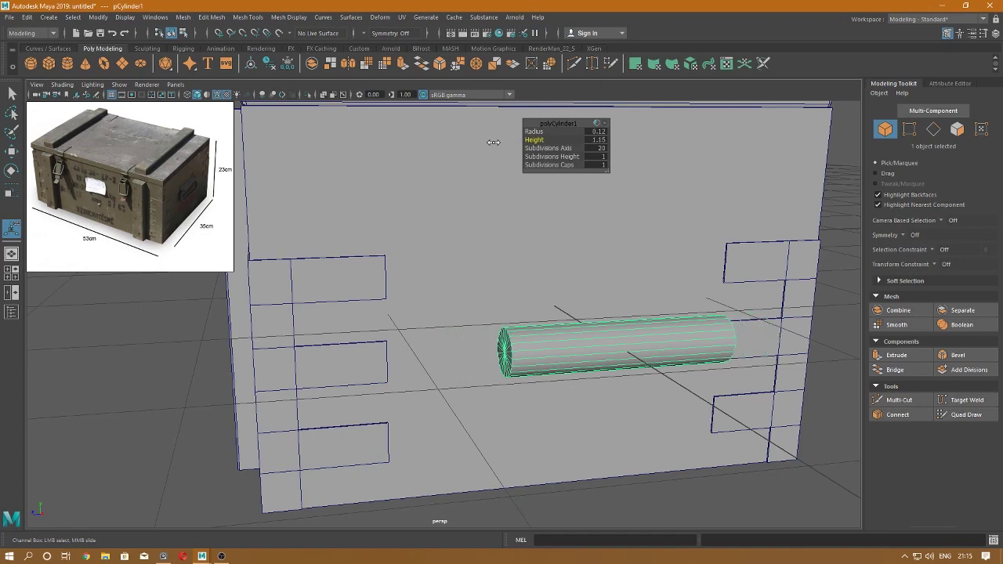
pyautogui.press('w')
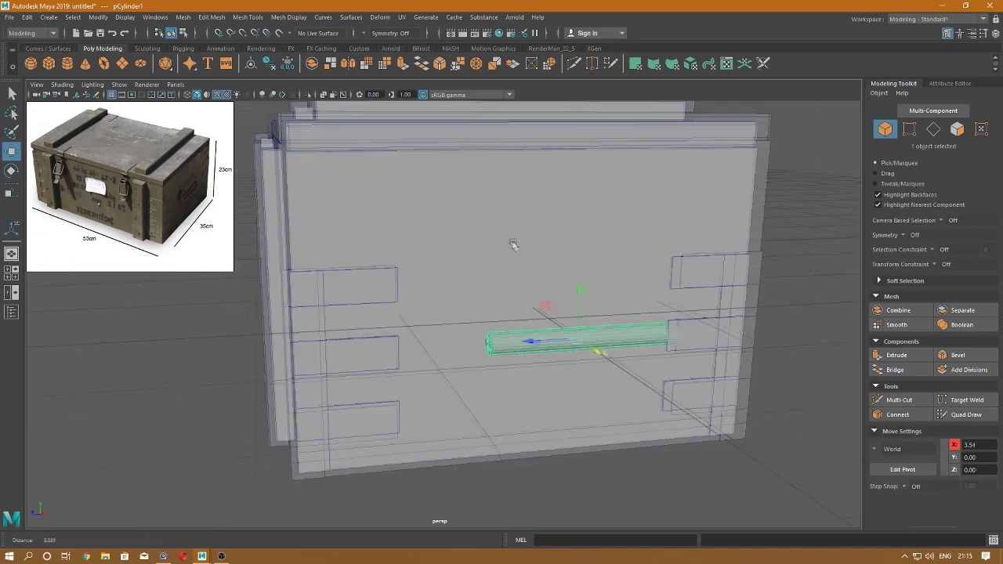
pyautogui.moveTo(533, 157)
pyautogui.keyDown('alt'); pyautogui.mouseDown()
pyautogui.moveTo(536, 316)
pyautogui.moveTo(587, 327)
pyautogui.moveTo(522, 250)
pyautogui.moveTo(543, 283)
pyautogui.moveTo(532, 94)
pyautogui.moveTo(560, 259)
pyautogui.moveTo(567, 240)
pyautogui.moveTo(569, 252)
pyautogui.mouseUp(); pyautogui.keyUp('alt')
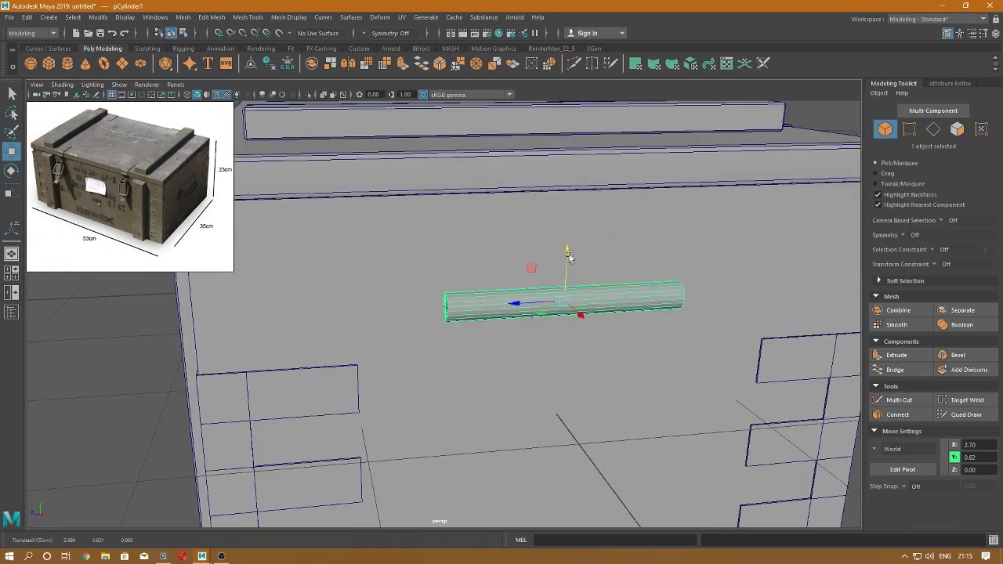
pyautogui.press('t')
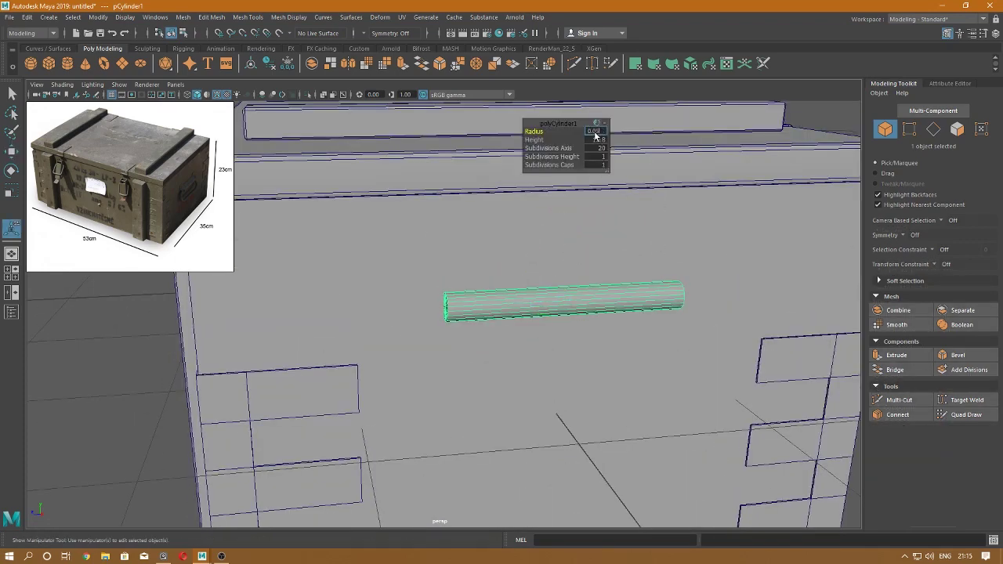
pyautogui.press('Return')
pyautogui.click(595, 140)
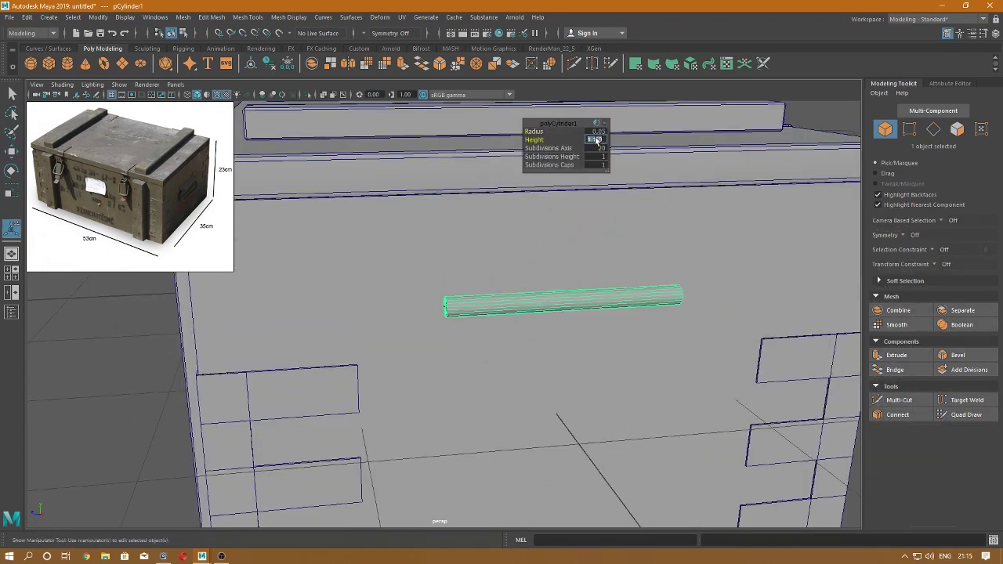
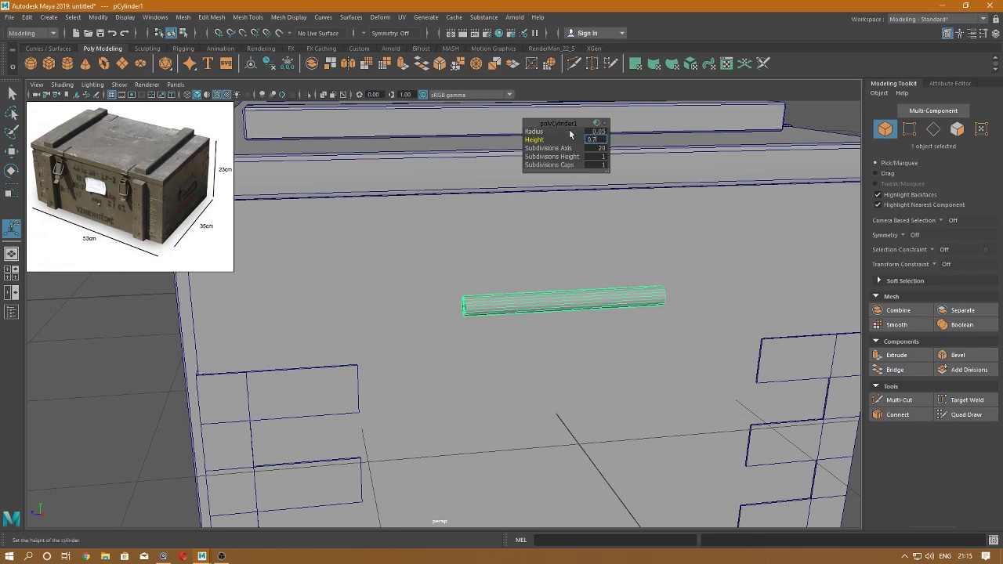
# - Set the polyCylinder height to 0.75
pyautogui.write('5')
pyautogui.press('Return')
pyautogui.press('w')
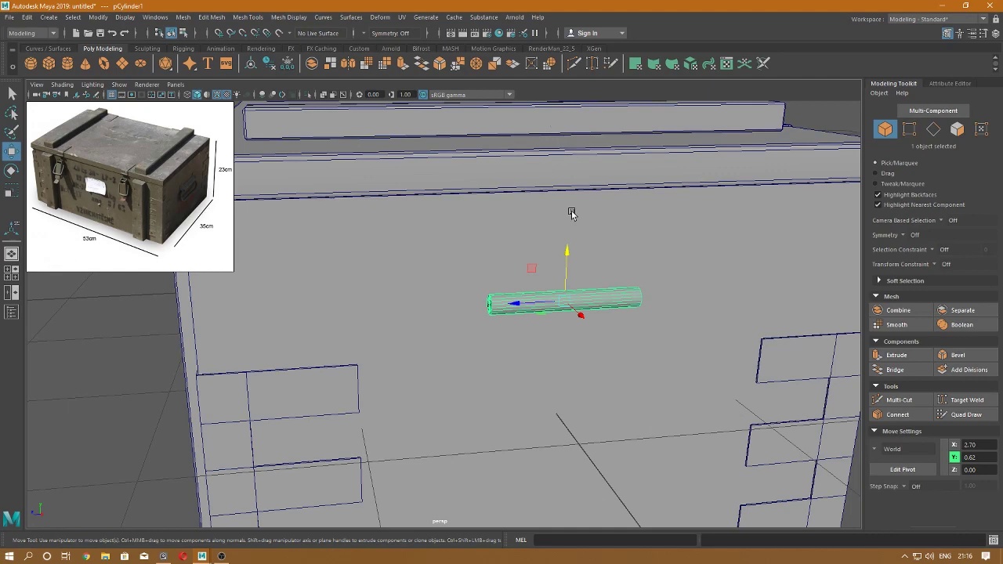
# - Select both end-cap faces of the cylinder and delete them to leave an open tube
pyautogui.scroll(2, 564, 259)
pyautogui.scroll(2, 589, 291)
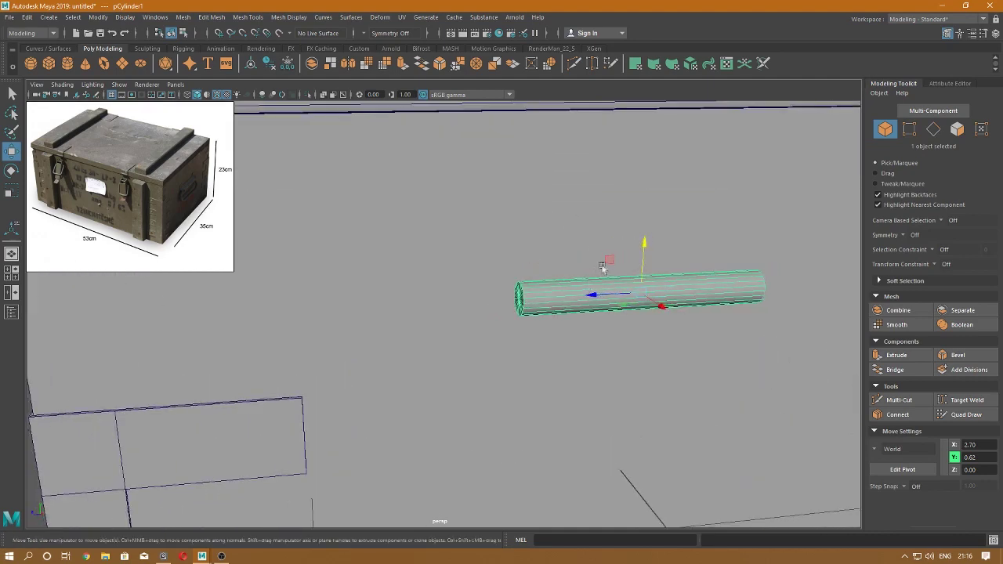
pyautogui.scroll(1, 600, 283)
pyautogui.moveTo(600, 235)
pyautogui.mouseDown(button='right')
pyautogui.moveTo(596, 275)
pyautogui.moveTo(632, 217)
pyautogui.mouseUp(button='right')
pyautogui.click(629, 291)
pyautogui.moveTo(627, 288); pyautogui.dragTo(488, 247, button='right')
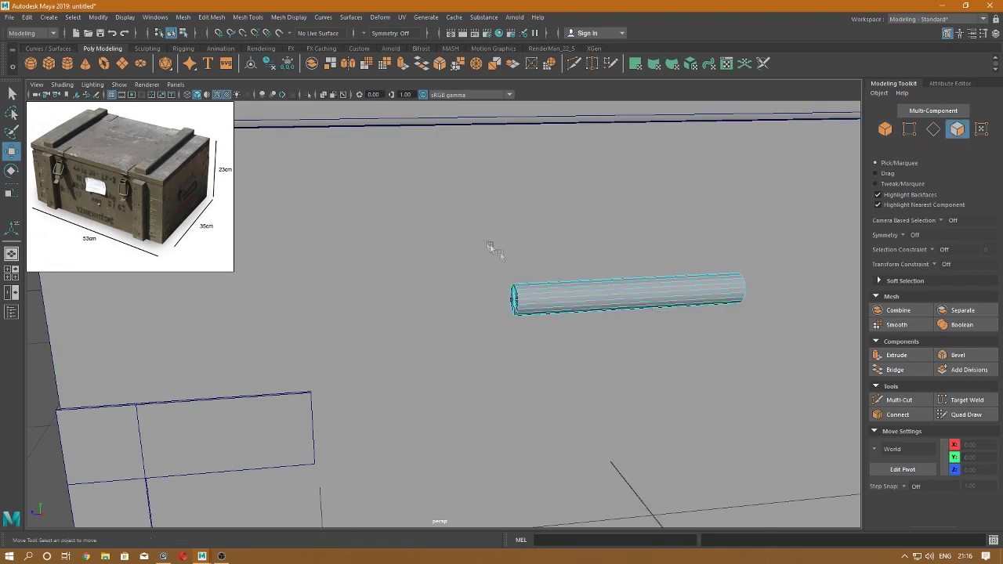
pyautogui.moveTo(435, 226); pyautogui.dragTo(532, 328)
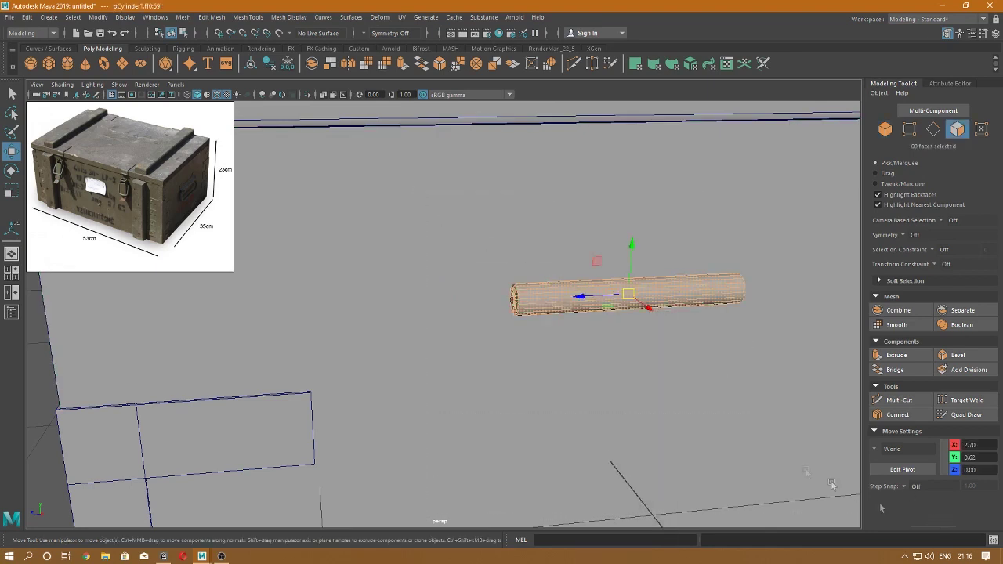
pyautogui.click(566, 177)
pyautogui.hotkey('ctrl', 'z')
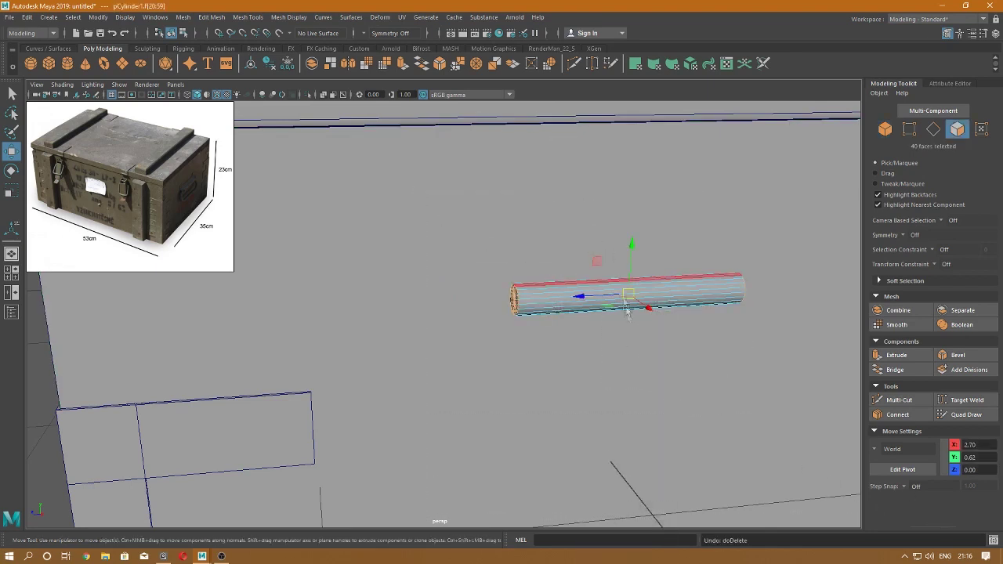
pyautogui.click(613, 230)
# - In Top view, marquee-select one side of the tube's faces and delete them
pyautogui.press('a')
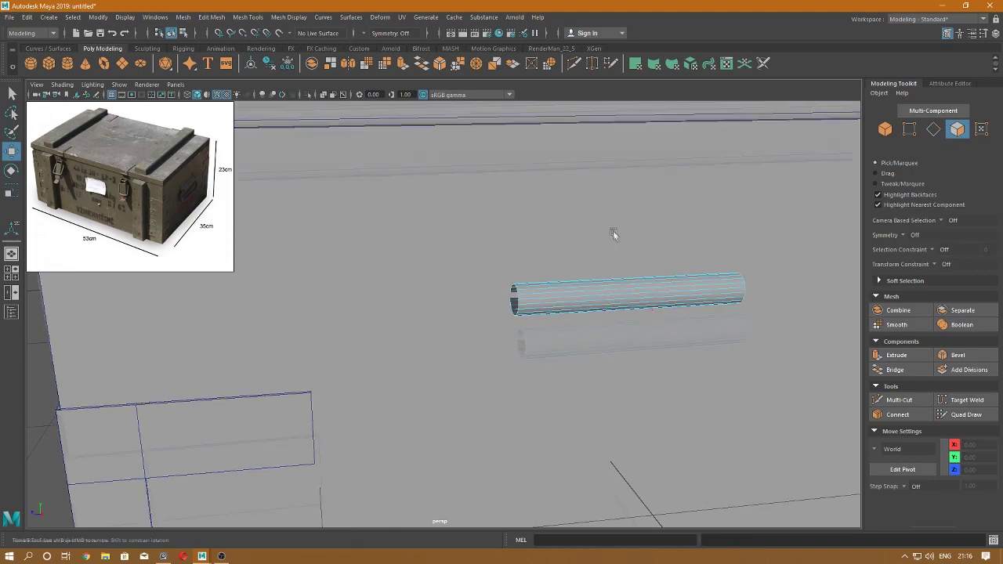
pyautogui.scroll(5, 641, 239)
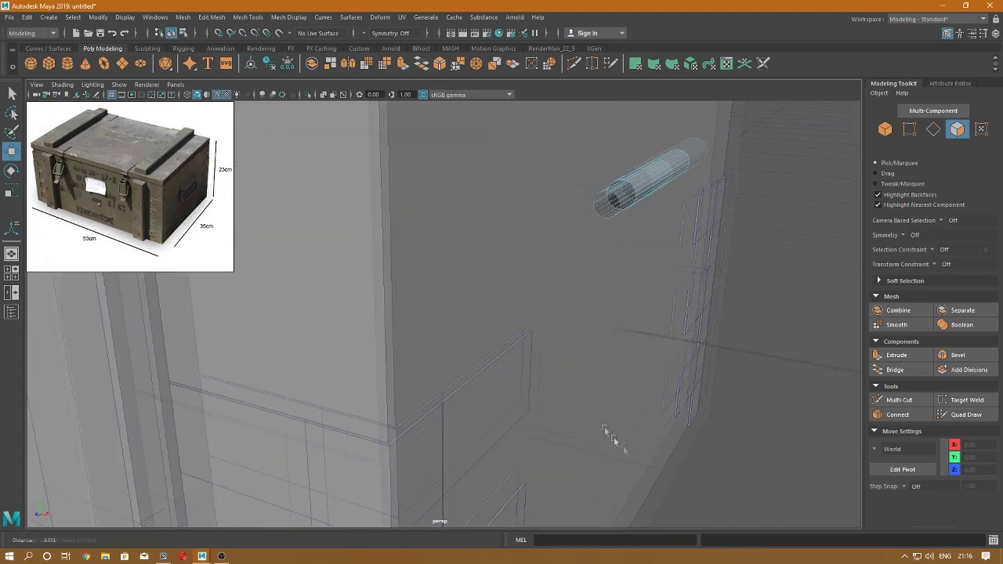
pyautogui.moveTo(640, 239)
pyautogui.keyDown('alt'); pyautogui.mouseDown()
pyautogui.moveTo(587, 337)
pyautogui.moveTo(561, 235)
pyautogui.moveTo(586, 236)
pyautogui.mouseUp(); pyautogui.keyUp('alt')
pyautogui.rightClick(561, 200)
pyautogui.press('space')
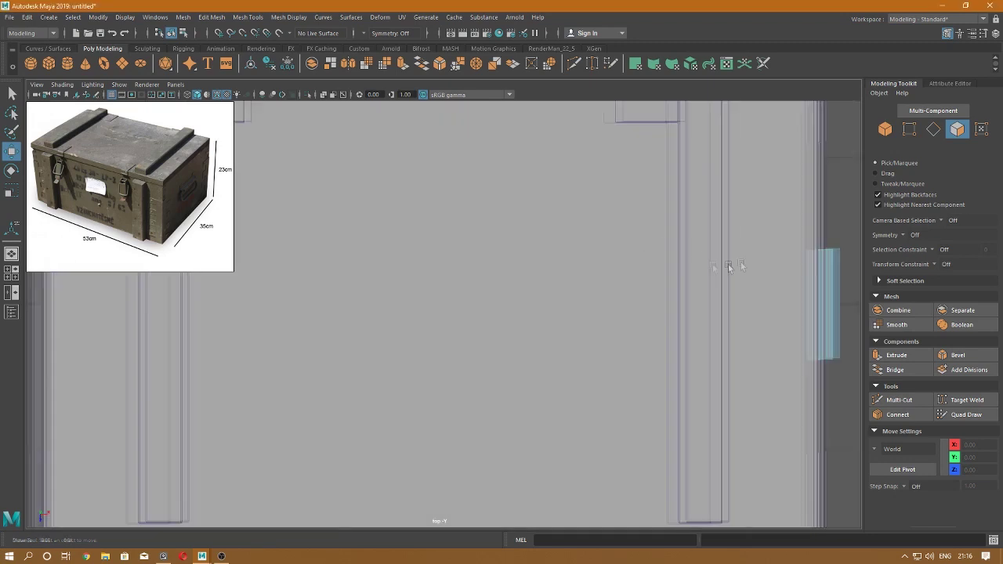
pyautogui.keyDown('alt'); pyautogui.moveTo(728, 267); pyautogui.dragTo(476, 190, button='middle'); pyautogui.keyUp('alt')
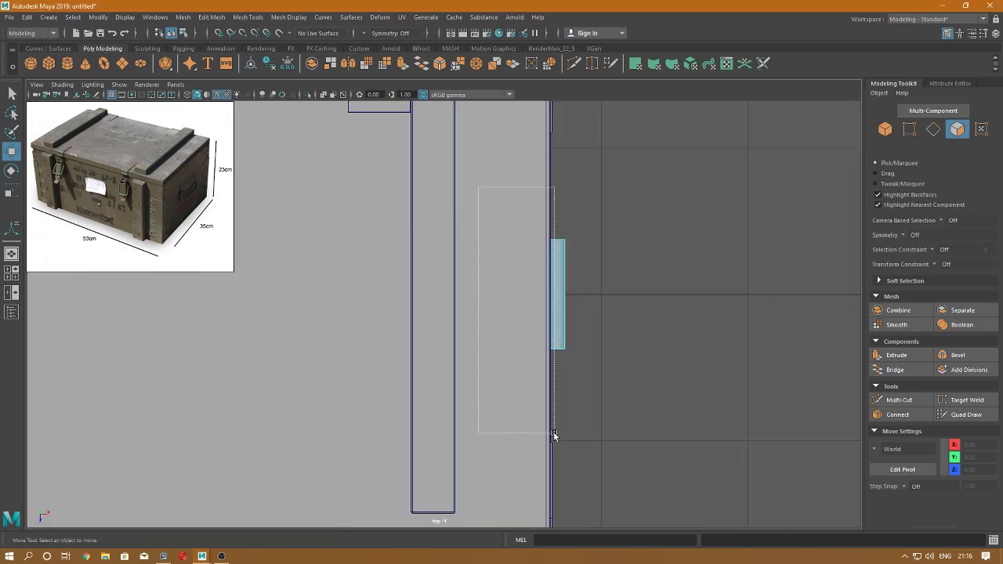
pyautogui.moveTo(551, 414); pyautogui.dragTo(550, 433)
pyautogui.click(579, 380)
# - Return to the perspective view in Edge mode to inspect the curved shell
pyautogui.press('space')
pyautogui.moveTo(581, 282)
pyautogui.mouseDown()
pyautogui.moveTo(549, 282)
pyautogui.moveTo(470, 242)
pyautogui.moveTo(451, 245)
pyautogui.moveTo(501, 270)
pyautogui.mouseUp()
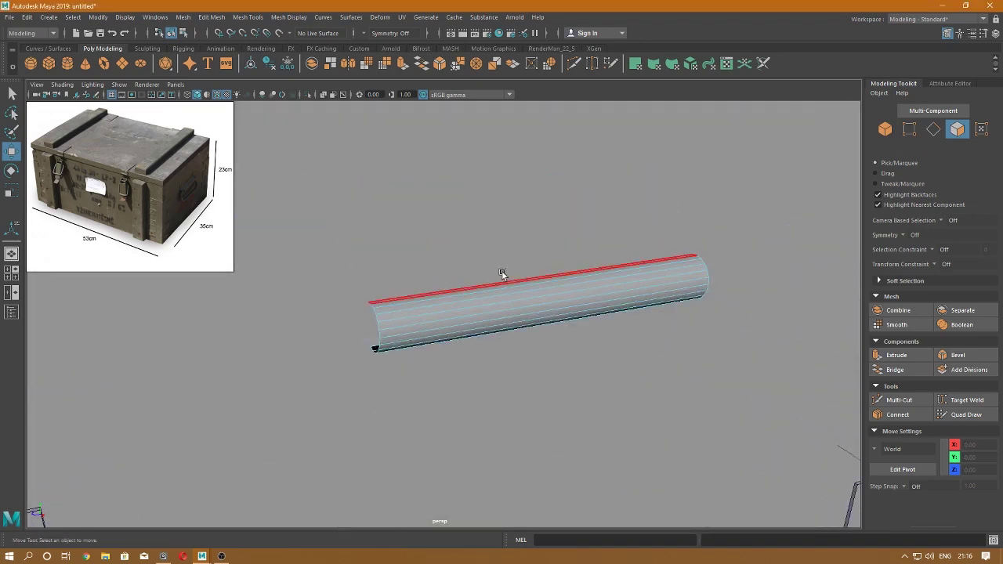
pyautogui.moveTo(470, 243); pyautogui.dragTo(468, 210, button='right')
pyautogui.scroll(5, 468, 210)
pyautogui.moveTo(548, 259)
pyautogui.keyDown('alt'); pyautogui.mouseDown()
pyautogui.moveTo(703, 292)
pyautogui.moveTo(600, 335)
pyautogui.moveTo(609, 313)
pyautogui.moveTo(528, 269)
pyautogui.moveTo(564, 177)
pyautogui.moveTo(493, 273)
pyautogui.moveTo(445, 218)
pyautogui.moveTo(450, 231)
pyautogui.mouseUp(); pyautogui.keyUp('alt')
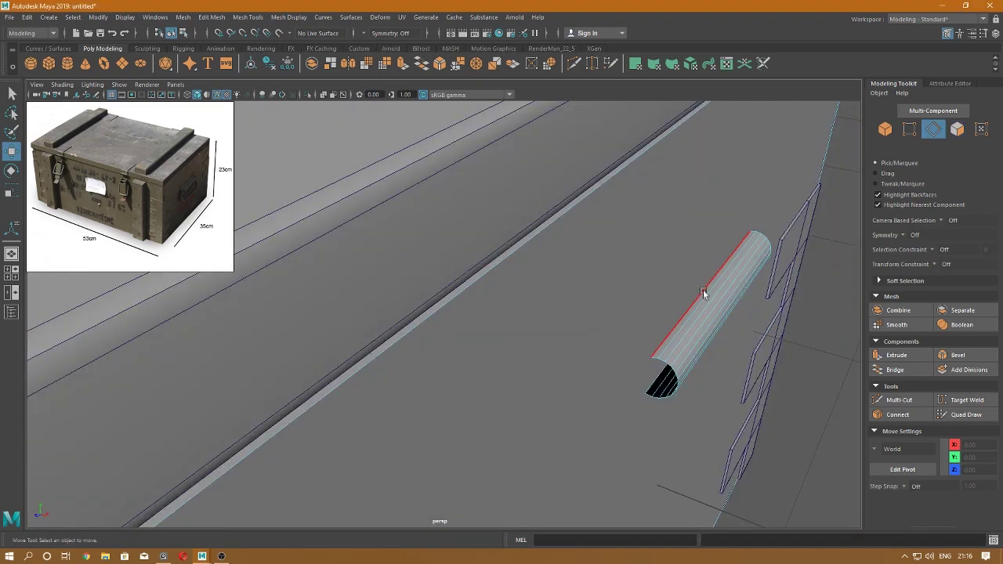
# - Extrude the shell's top edge upward into a flat fin
pyautogui.click(703, 293)
pyautogui.hotkey('ctrl', 'e')
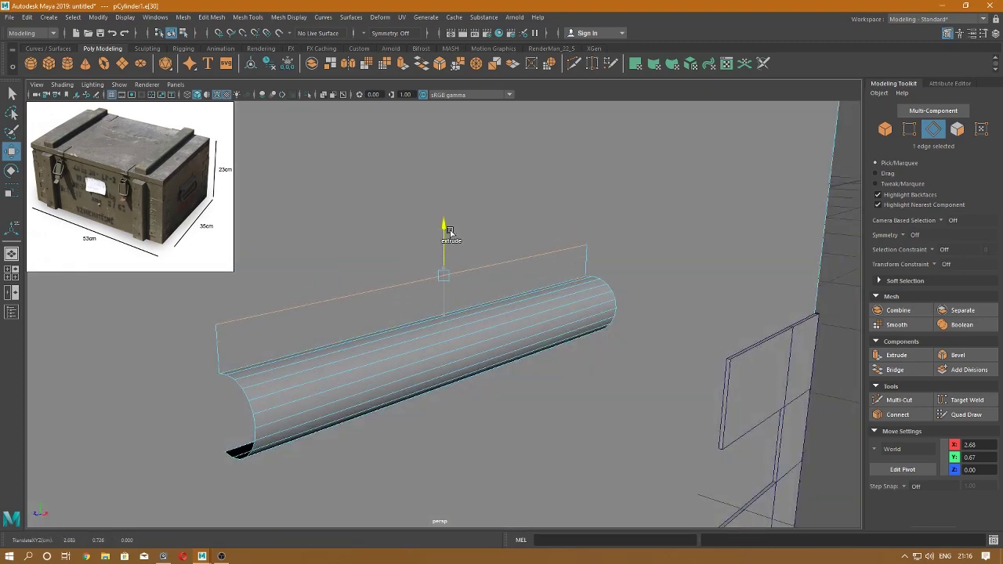
pyautogui.press('w')
# - Add edge loops across the shell and fin with the Connect Tool set to 2 segments
pyautogui.keyDown('shift'); pyautogui.rightClick(372, 263); pyautogui.keyUp('shift')
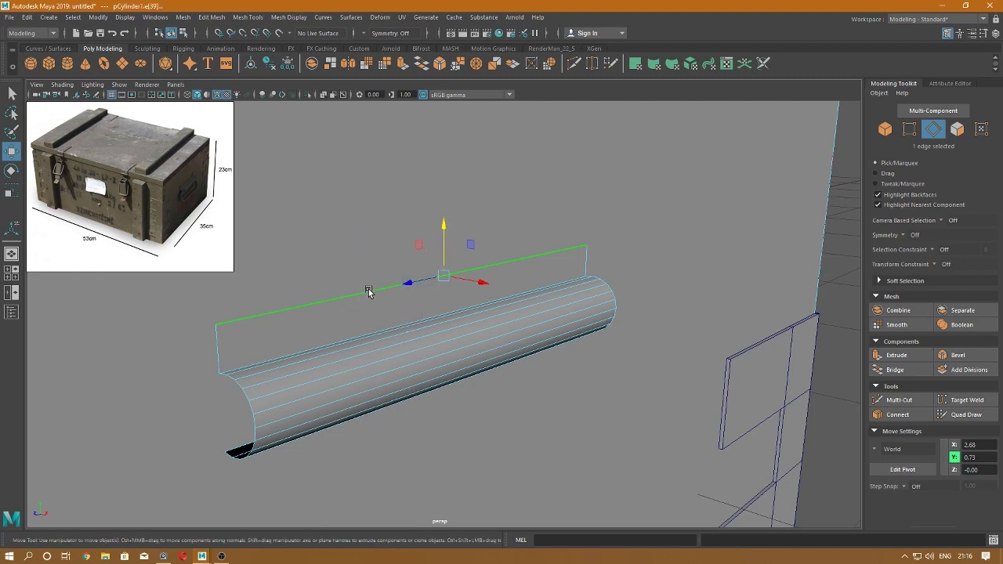
pyautogui.keyDown('shift'); pyautogui.rightClick(376, 252); pyautogui.keyUp('shift')
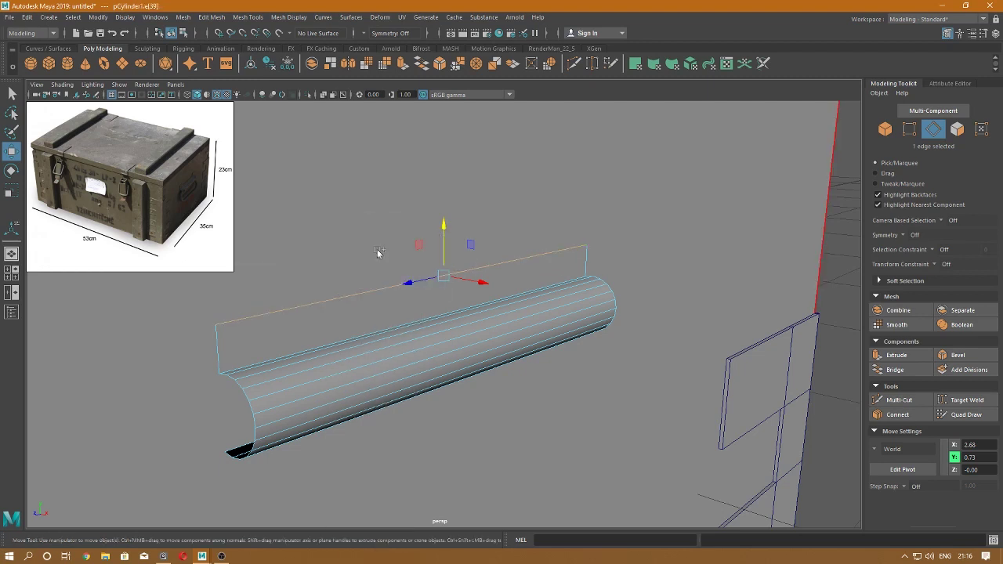
pyautogui.keyDown('shift'); pyautogui.moveTo(377, 250); pyautogui.dragTo(388, 435, button='right'); pyautogui.keyUp('shift')
pyautogui.click(7, 233)
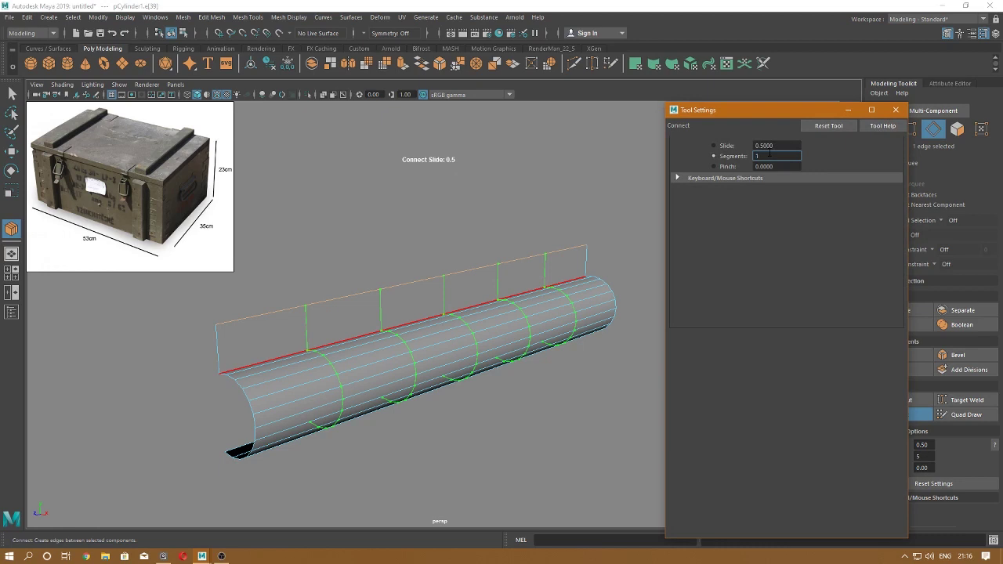
pyautogui.write('2')
pyautogui.press('Return')
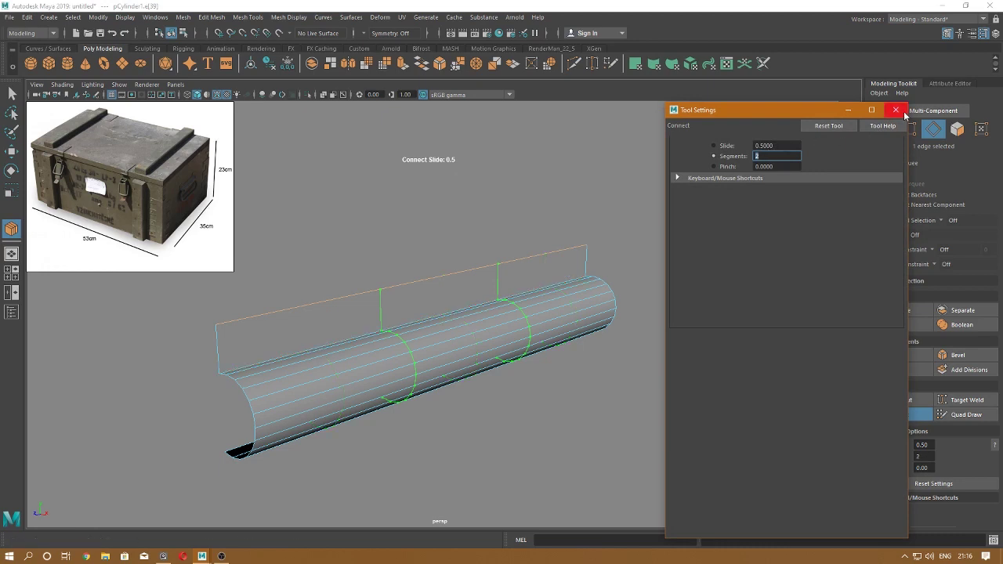
pyautogui.click(895, 110)
pyautogui.press('r')
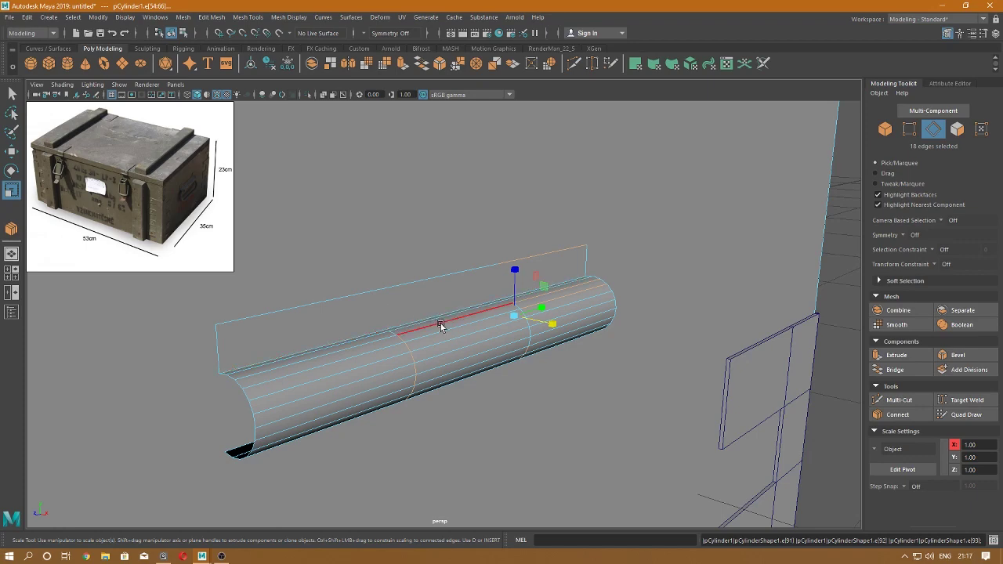
# - Select the flat fin face and delete it
pyautogui.press('w')
pyautogui.moveTo(391, 265); pyautogui.dragTo(392, 304, button='right')
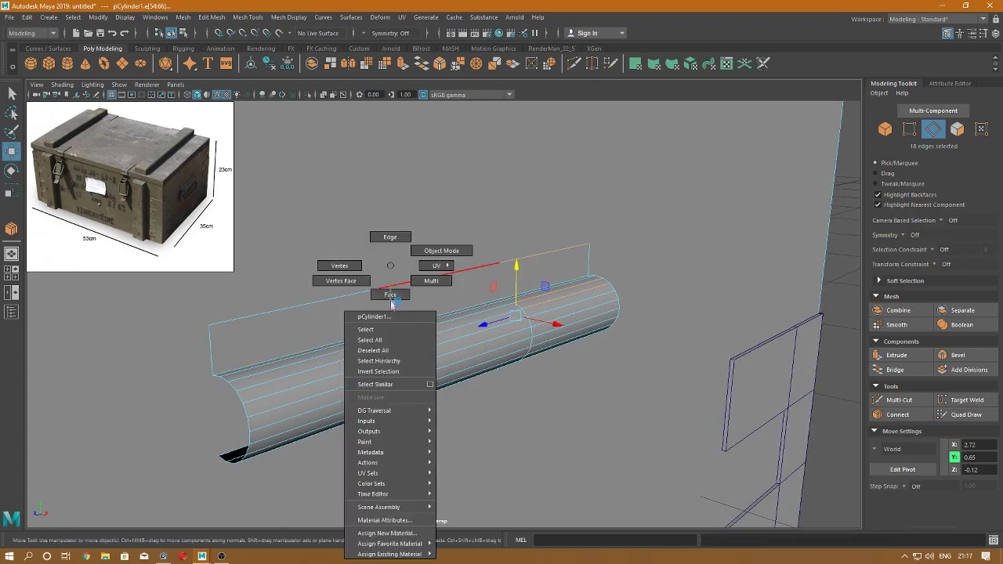
pyautogui.click(386, 315)
pyautogui.press('Delete')
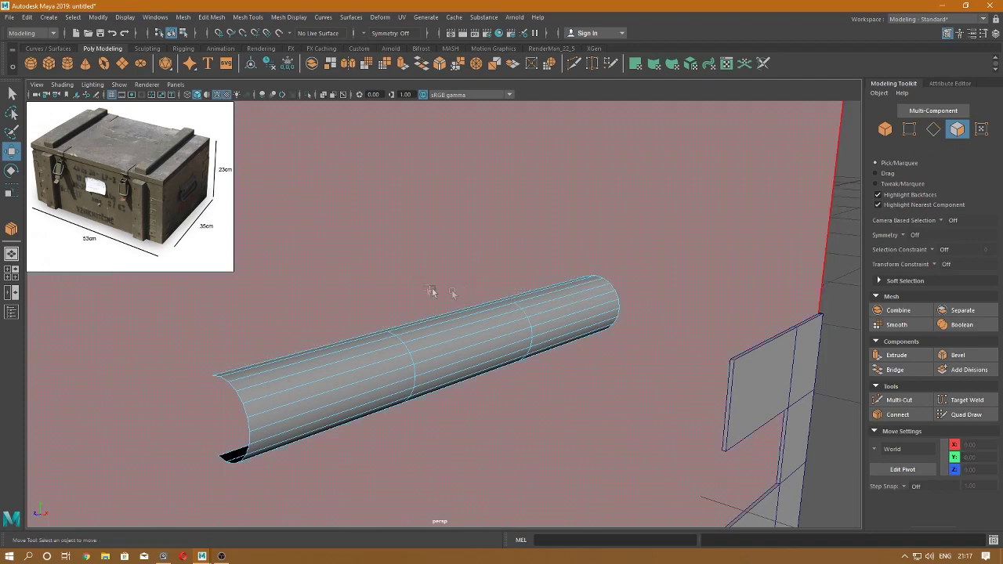
# - Undo back to the full open tube and return to Object Mode
pyautogui.press('F10')
pyautogui.keyDown('alt'); pyautogui.moveTo(418, 233); pyautogui.dragTo(454, 317); pyautogui.keyUp('alt')
pyautogui.hotkey('ctrl', 'z')
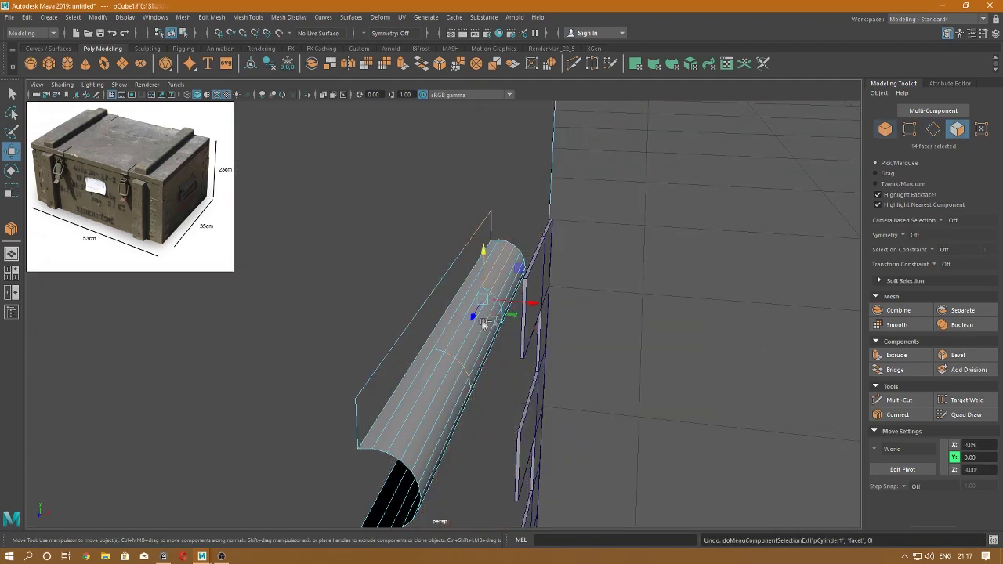
pyautogui.hotkey('ctrl', 'z')
pyautogui.hotkey('ctrl', 'z')
pyautogui.hotkey('ctrl', 'z')
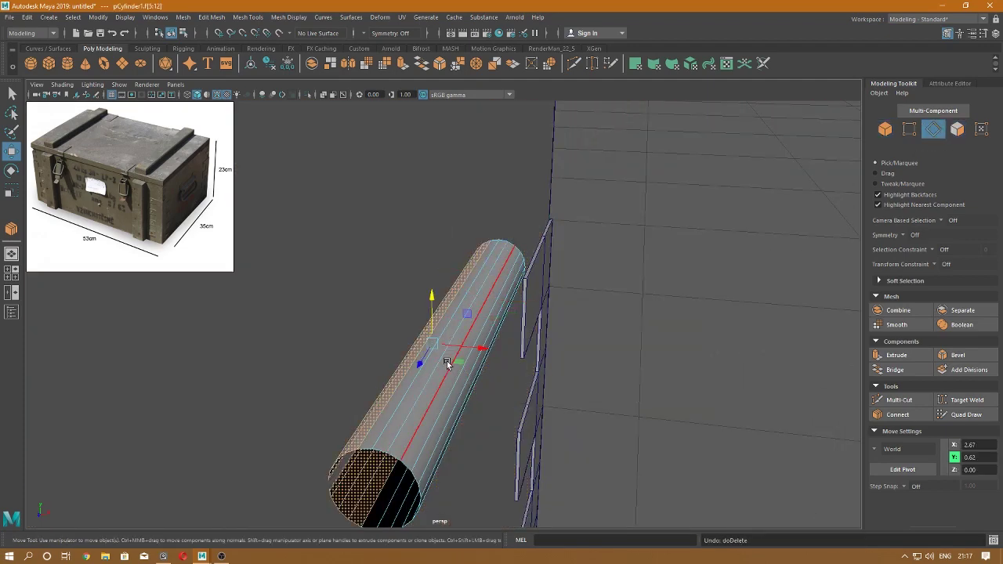
pyautogui.keyDown('alt'); pyautogui.moveTo(448, 364); pyautogui.dragTo(439, 329); pyautogui.keyUp('alt')
pyautogui.moveTo(424, 282); pyautogui.dragTo(470, 250, button='right')
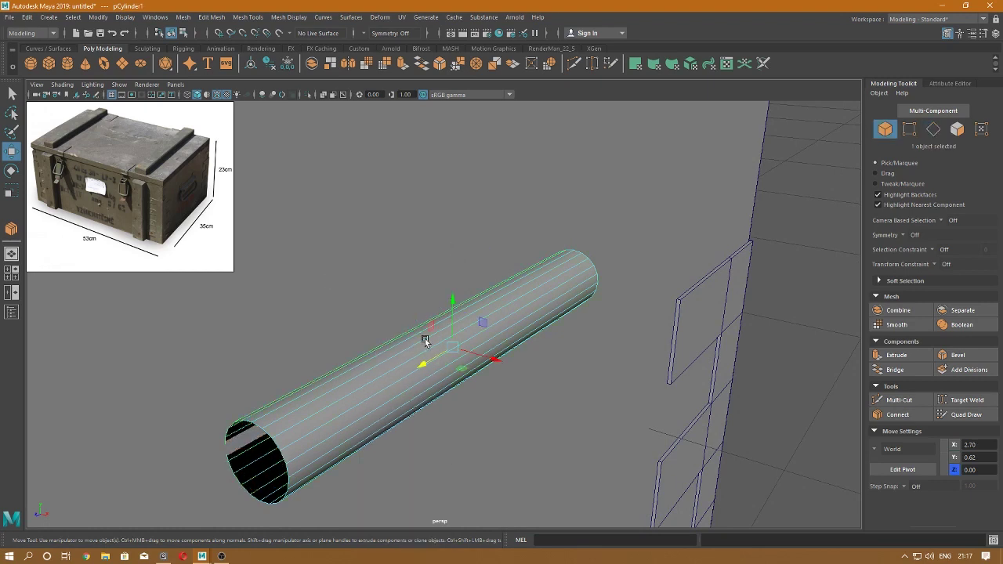
# - Add two connecting edge loops around the tube and scale them apart toward its ends
pyautogui.keyDown('shift'); pyautogui.moveTo(429, 408); pyautogui.dragTo(415, 413, button='right'); pyautogui.keyUp('shift')
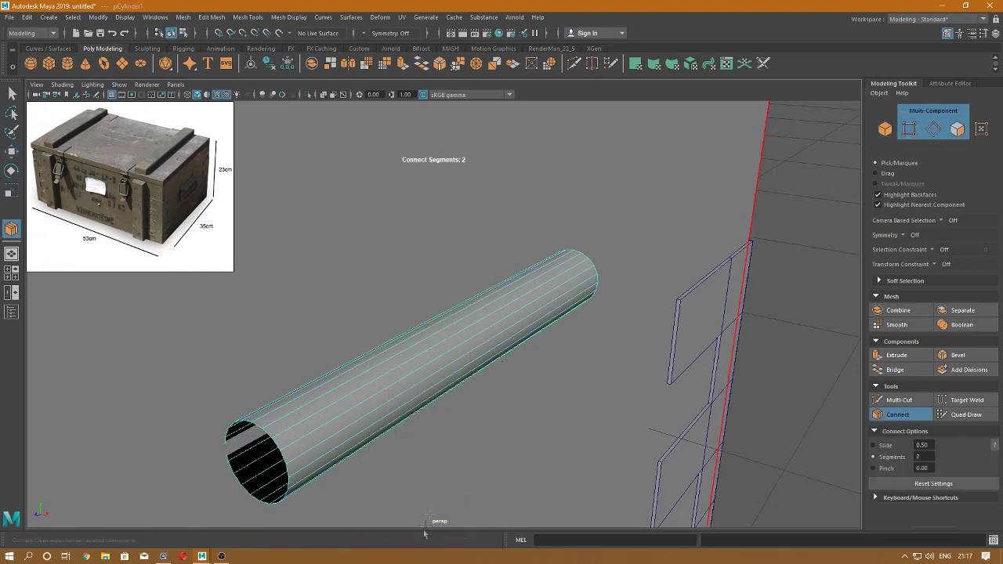
pyautogui.click(419, 374)
pyautogui.press('Return')
pyautogui.press('r')
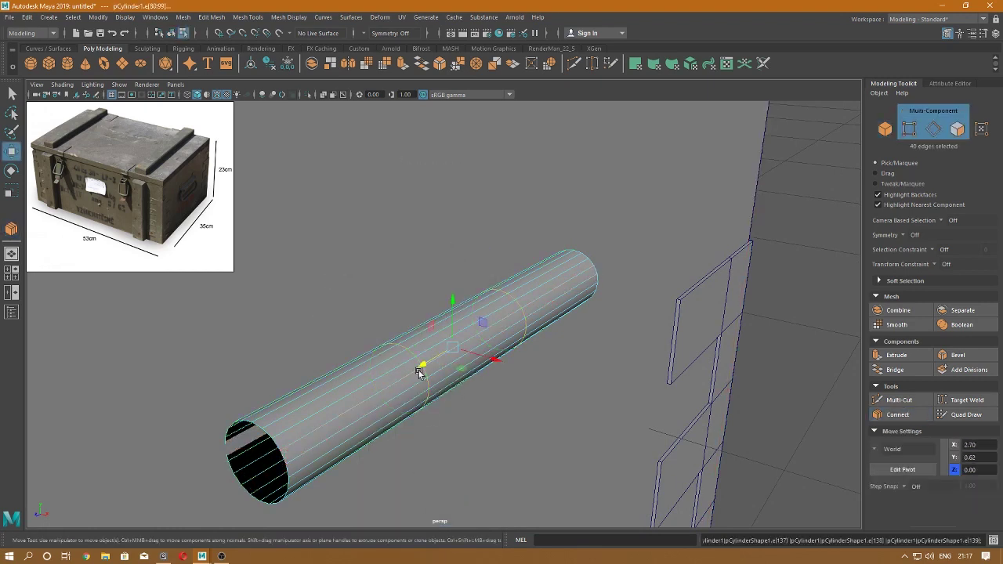
pyautogui.moveTo(480, 347); pyautogui.dragTo(508, 319)
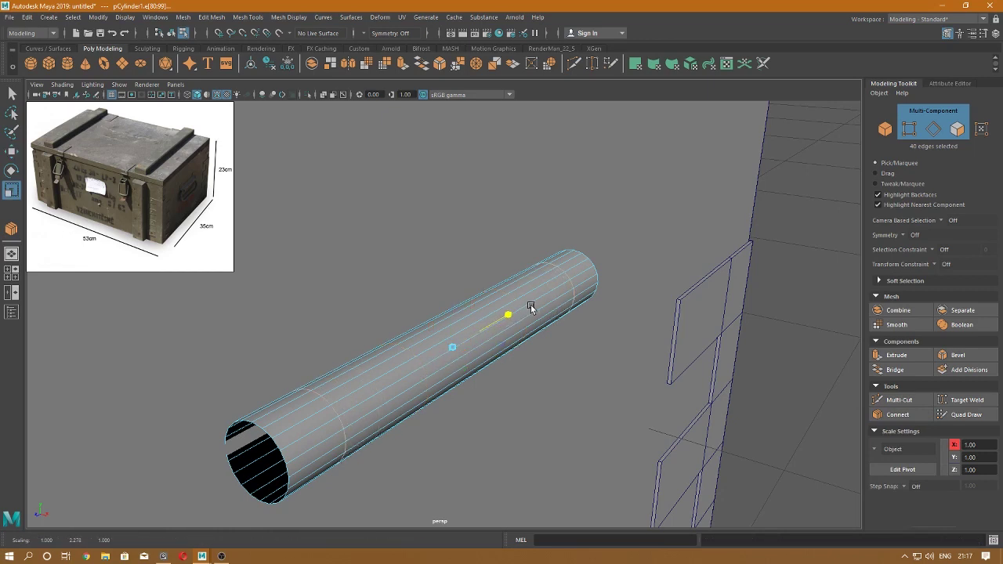
# - In Top view, select one side of the tube, delete it, and return to perspective
pyautogui.press('w')
pyautogui.rightClick(493, 294)
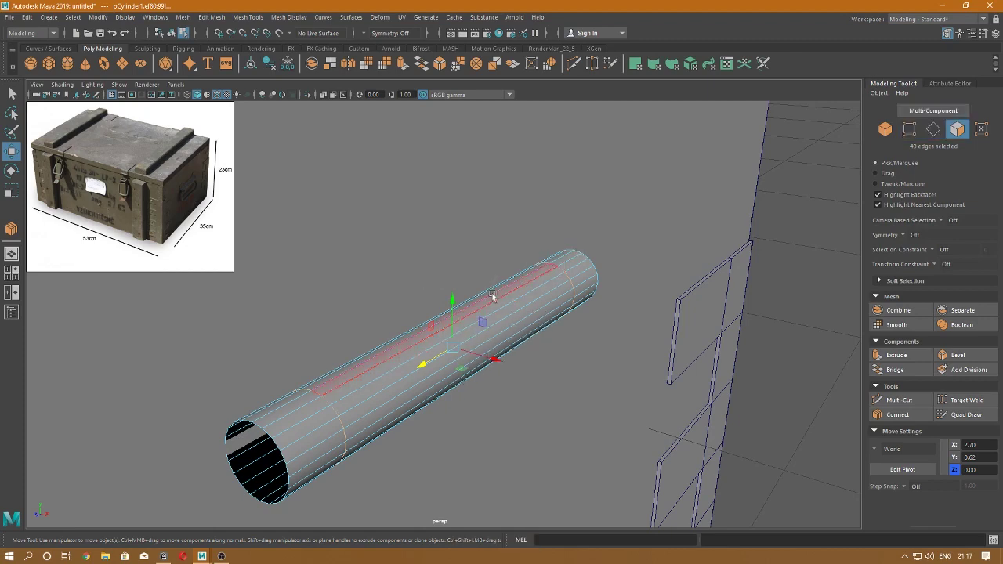
pyautogui.press('space')
pyautogui.click(471, 301)
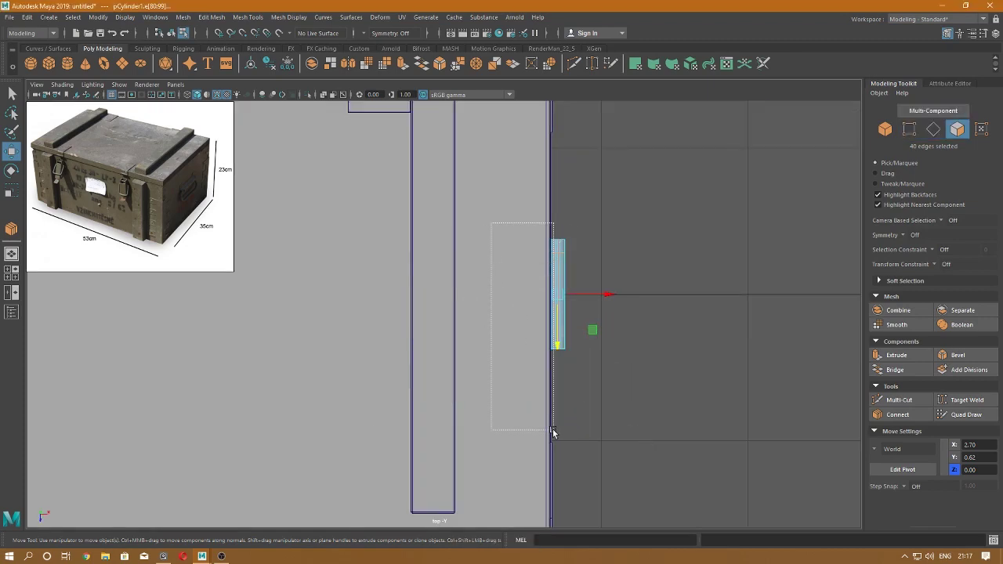
pyautogui.moveTo(553, 429); pyautogui.dragTo(552, 427)
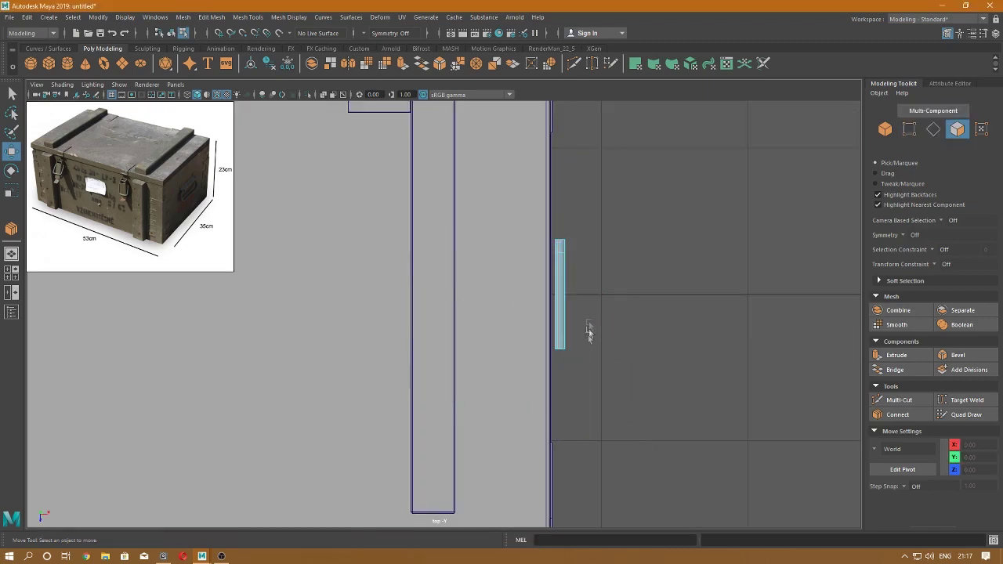
pyautogui.scroll(-5, 584, 257)
pyautogui.press('space')
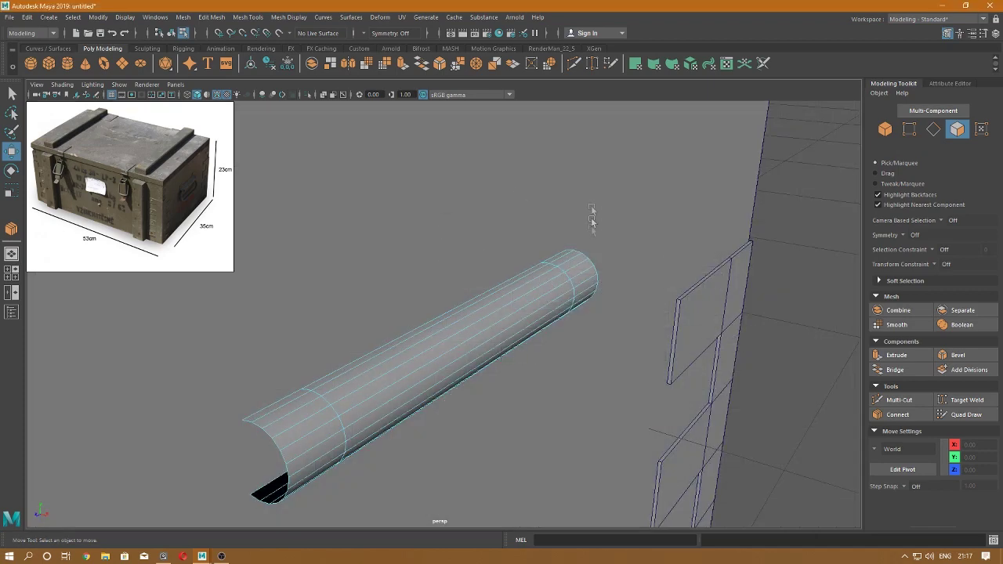
# - Extrude the shell's top edges upward into a flat fin
pyautogui.moveTo(497, 273); pyautogui.dragTo(481, 235, button='right')
pyautogui.click(290, 400)
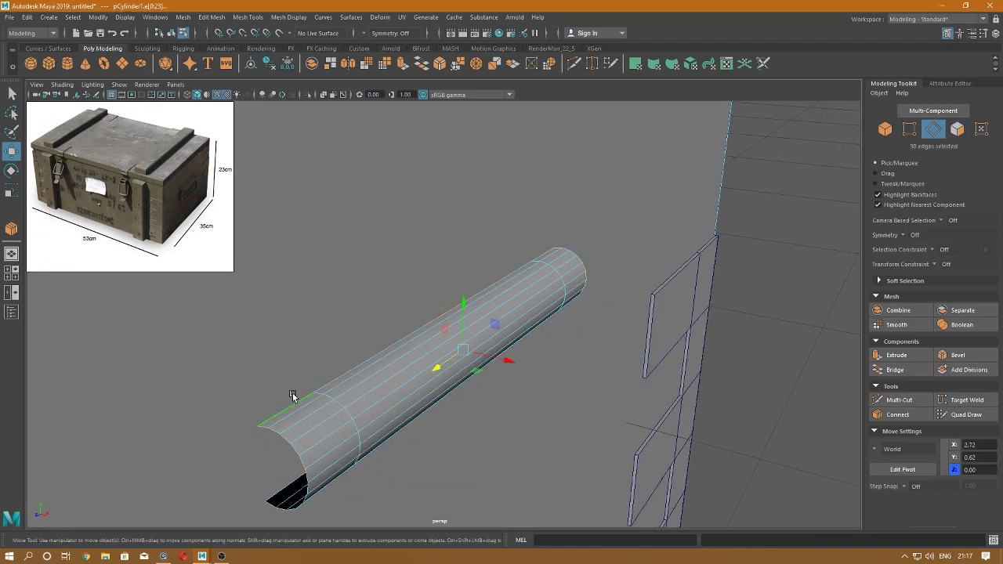
pyautogui.keyDown('shift'); pyautogui.doubleClick(544, 248); pyautogui.keyUp('shift')
pyautogui.press('f')
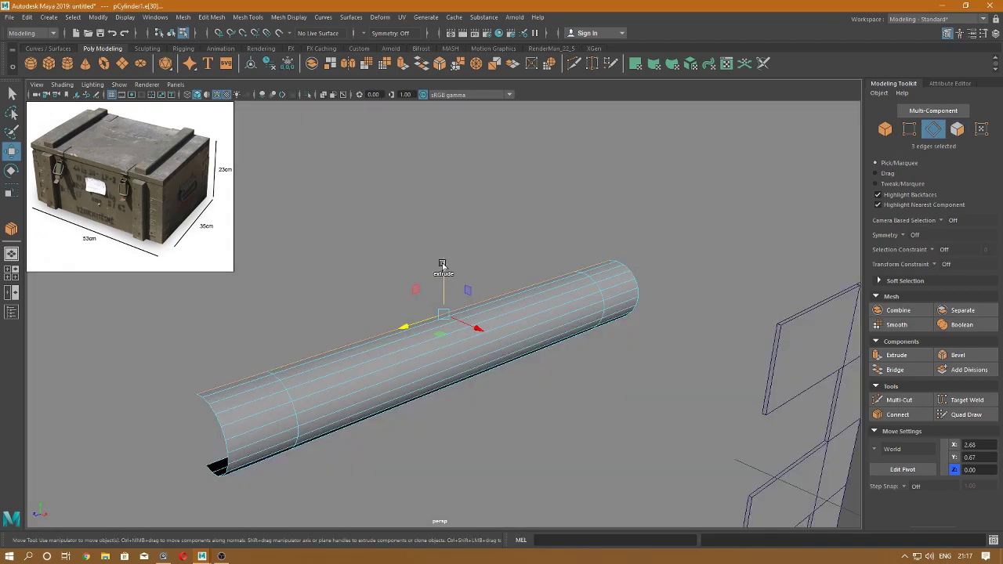
pyautogui.keyDown('shift'); pyautogui.moveTo(444, 266); pyautogui.dragTo(439, 238); pyautogui.keyUp('shift')
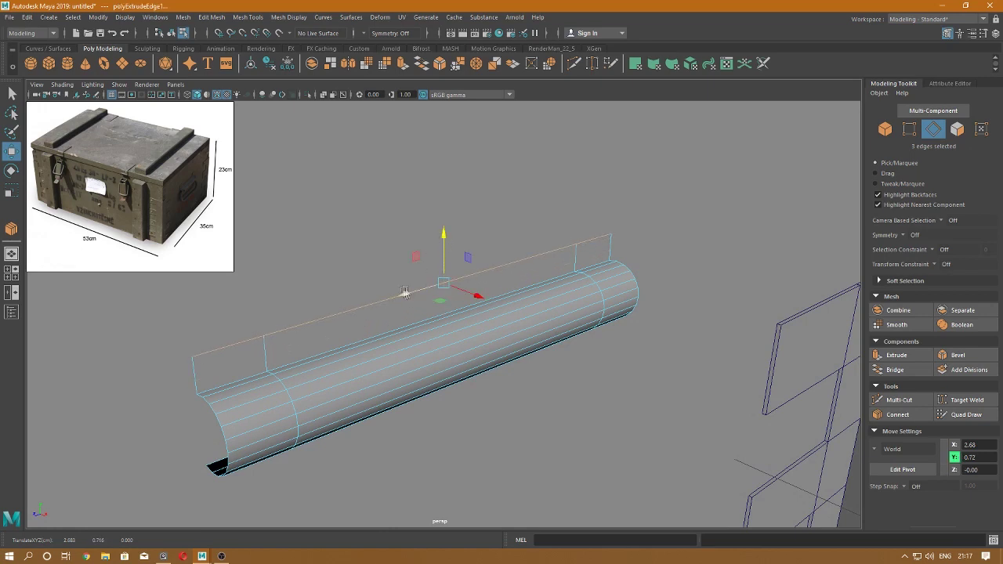
# - Extrude the left and right end edges higher into upright flanges, then return to Object Mode
pyautogui.click(266, 335)
pyautogui.keyDown('shift'); pyautogui.click(603, 230); pyautogui.keyUp('shift')
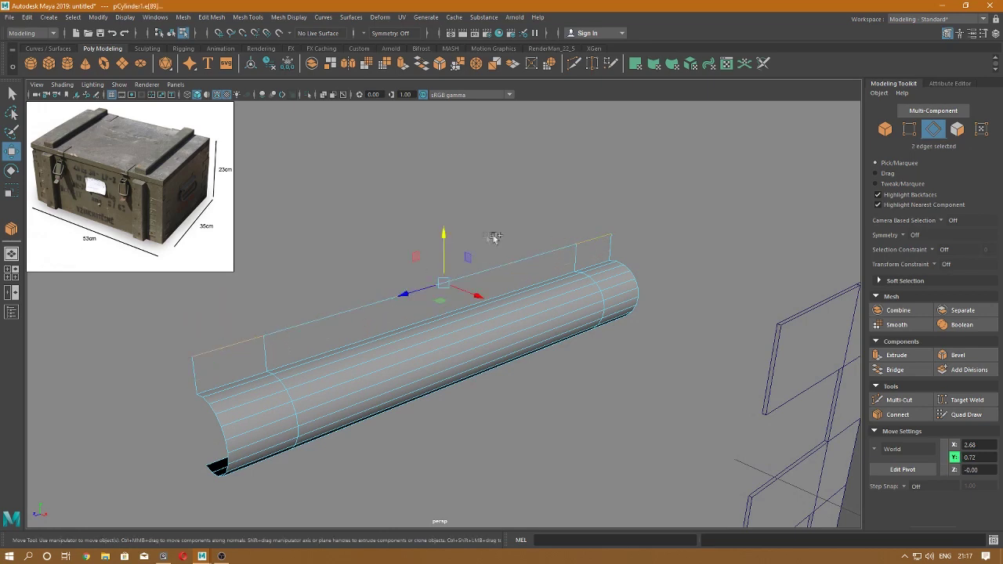
pyautogui.moveTo(447, 235)
pyautogui.keyDown('shift'); pyautogui.mouseDown()
pyautogui.moveTo(439, 209)
pyautogui.moveTo(450, 262)
pyautogui.moveTo(471, 287)
pyautogui.mouseUp(); pyautogui.keyUp('shift')
pyautogui.moveTo(470, 287); pyautogui.dragTo(515, 269, button='right')
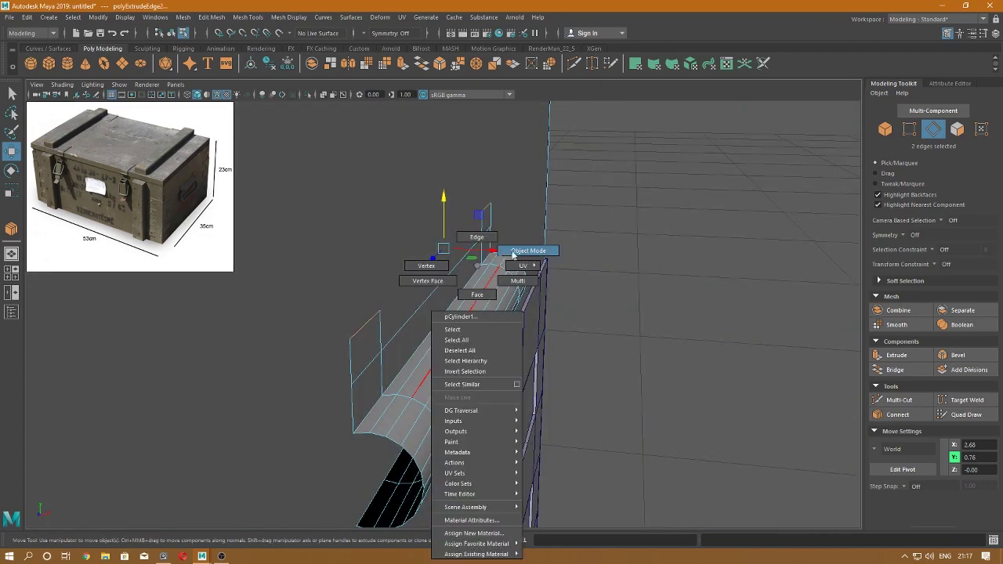
# - In front view, select the lower-arc vertices, convert them to faces, and delete them
pyautogui.moveTo(512, 274); pyautogui.dragTo(636, 279)
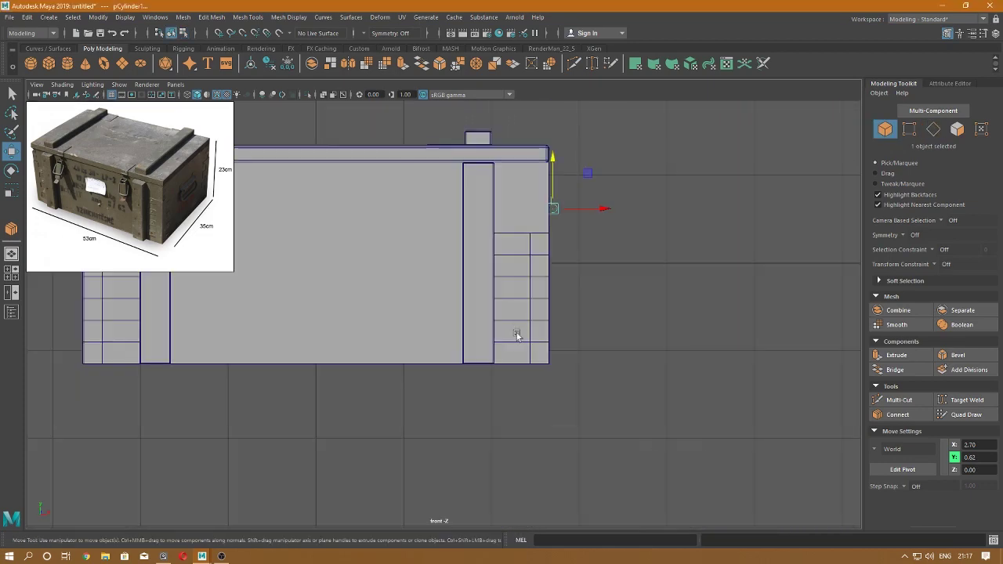
pyautogui.keyDown('alt'); pyautogui.moveTo(636, 278); pyautogui.dragTo(581, 195, button='middle'); pyautogui.keyUp('alt')
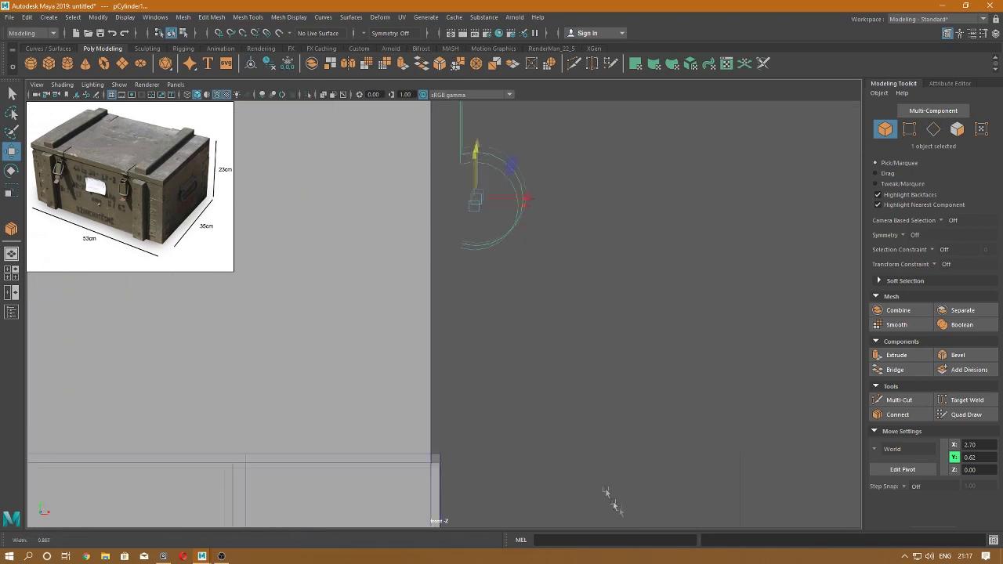
pyautogui.moveTo(581, 195); pyautogui.dragTo(515, 195, button='right')
pyautogui.moveTo(598, 320); pyautogui.dragTo(402, 202)
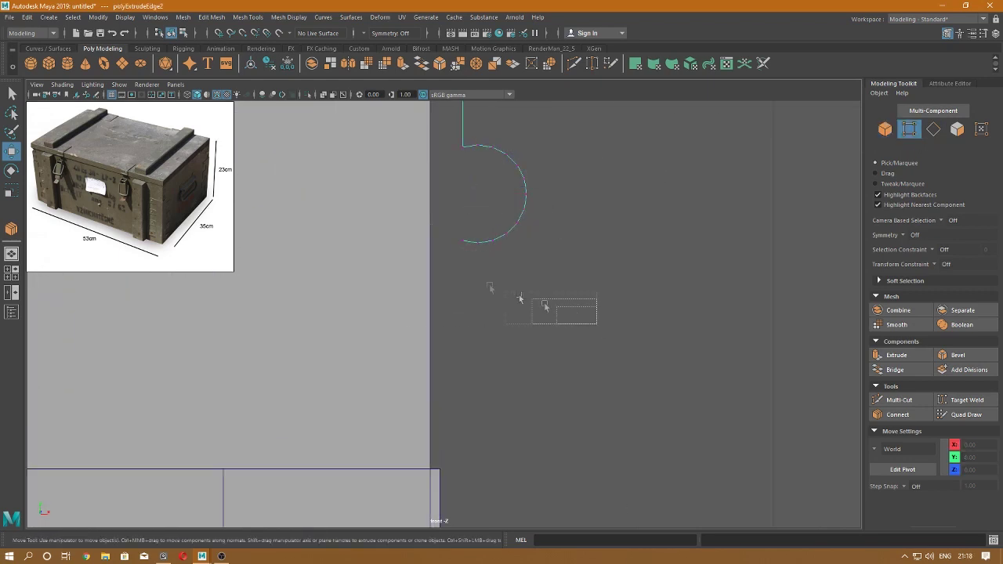
pyautogui.keyDown('ctrl'); pyautogui.rightClick(471, 217); pyautogui.keyUp('ctrl')
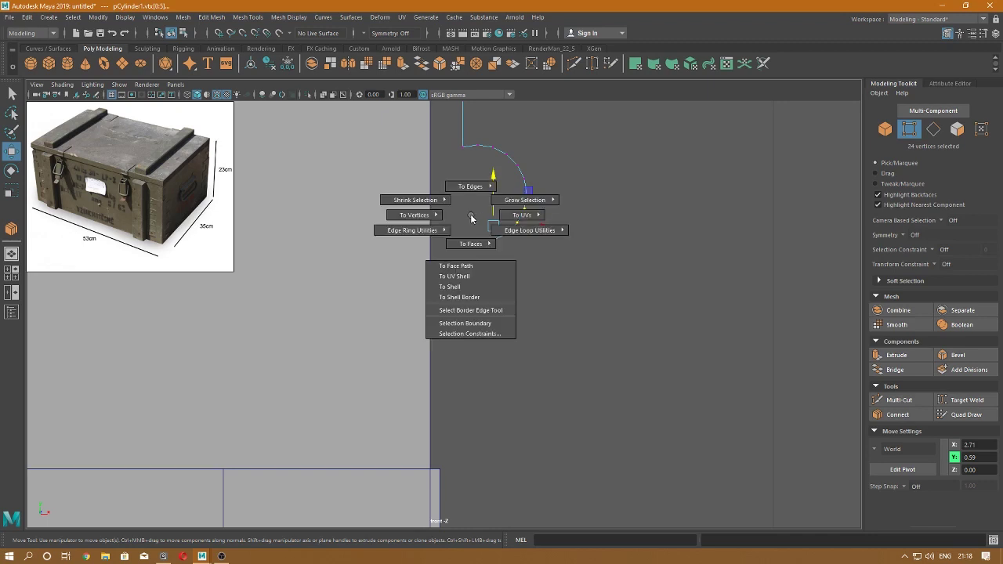
pyautogui.keyDown('ctrl'); pyautogui.moveTo(471, 217); pyautogui.dragTo(399, 216, button='right'); pyautogui.keyUp('ctrl')
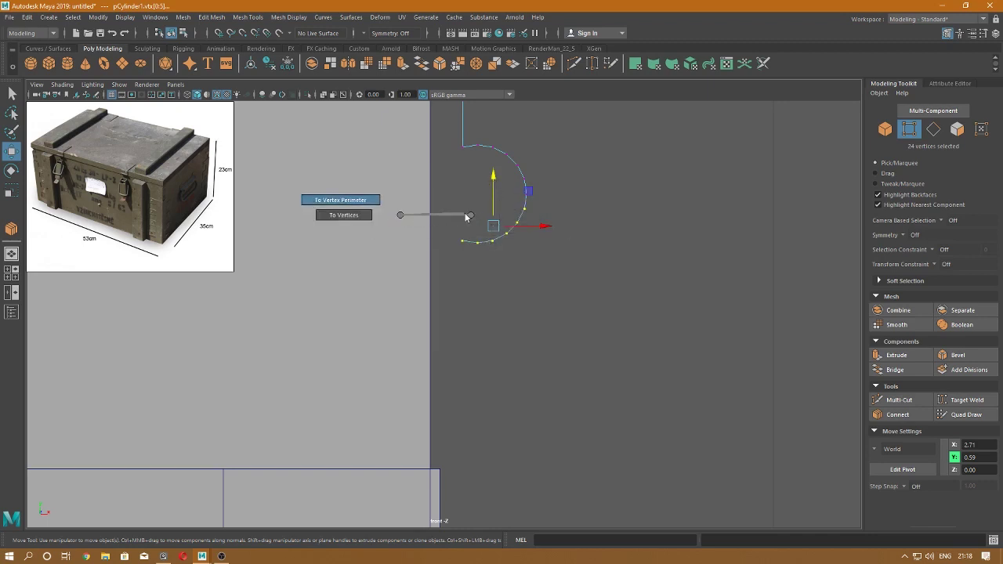
pyautogui.keyDown('ctrl'); pyautogui.moveTo(470, 205); pyautogui.dragTo(480, 272, button='right'); pyautogui.keyUp('ctrl')
pyautogui.press('space')
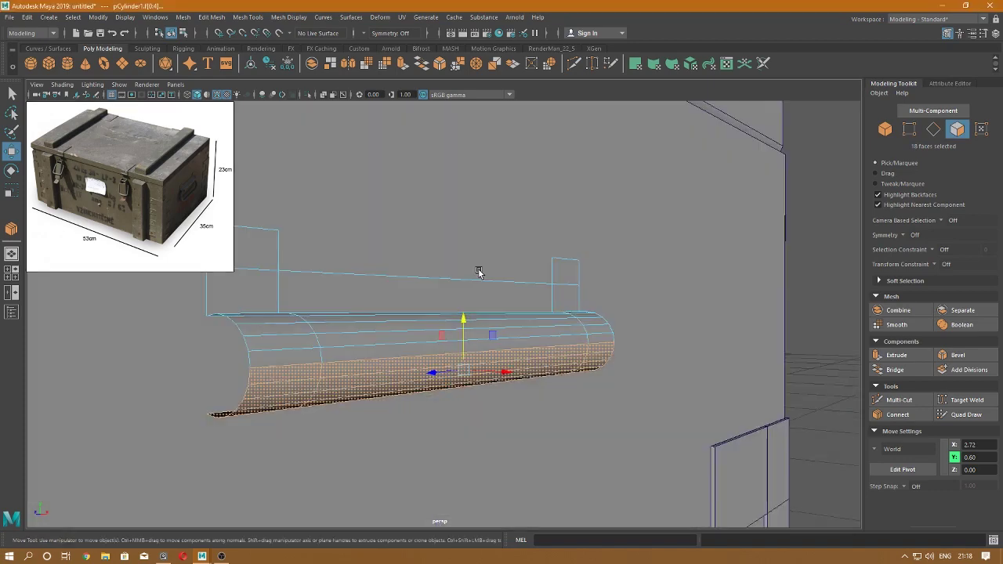
pyautogui.moveTo(468, 205); pyautogui.dragTo(518, 188, button='right')
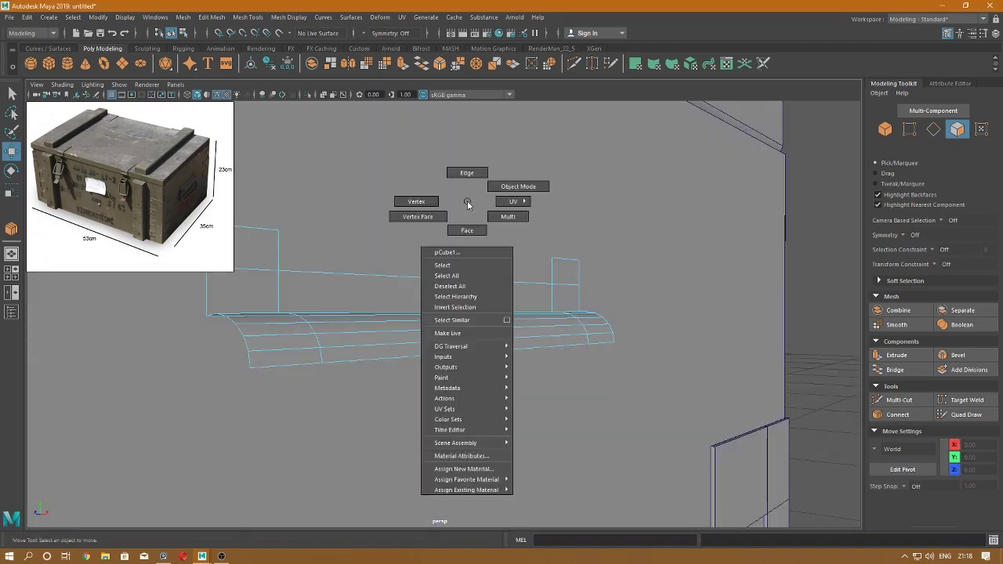
pyautogui.keyDown('alt'); pyautogui.moveTo(517, 188); pyautogui.dragTo(536, 295); pyautogui.keyUp('alt')
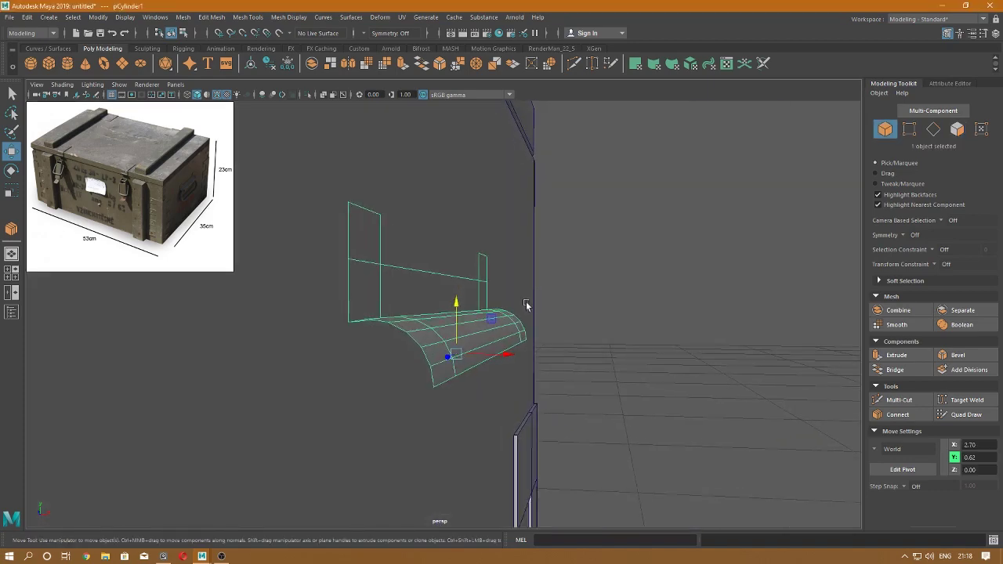
# - Center the pivot on the curved flange piece
pyautogui.press('space')
pyautogui.click(461, 262)
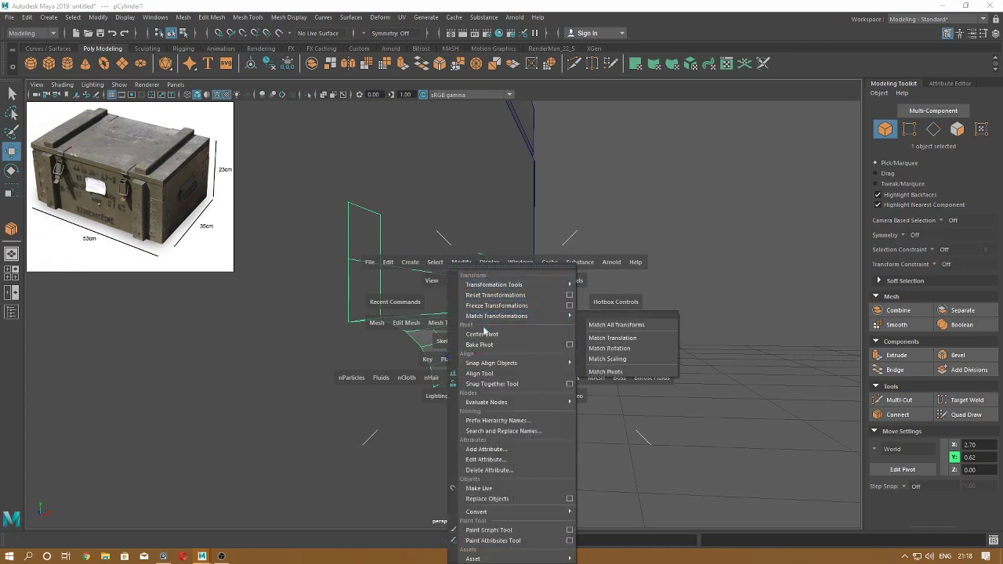
pyautogui.click(481, 334)
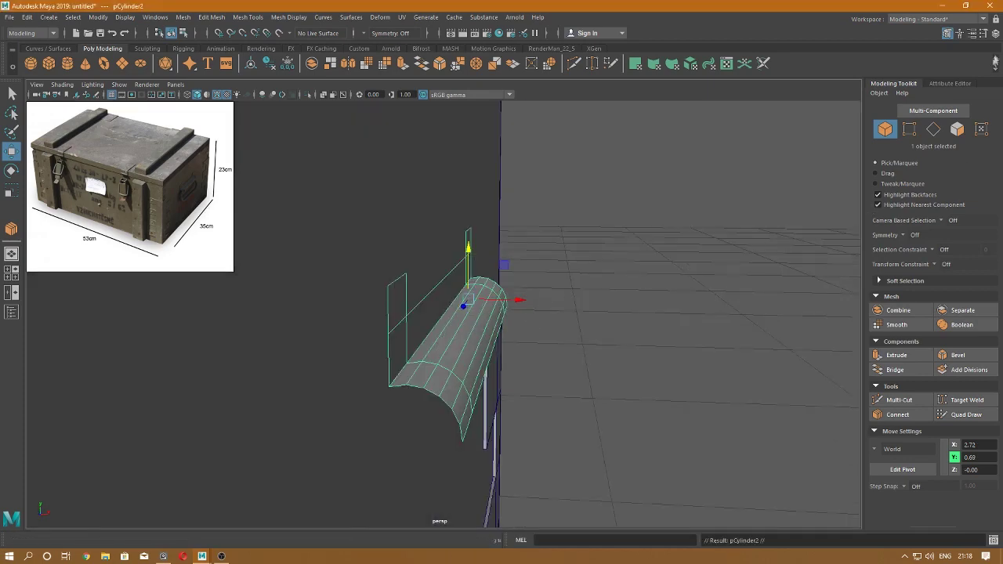
# - Duplicate the piece, flip the copy, slide it right, and keep its Y scale at 1
pyautogui.click(996, 33)
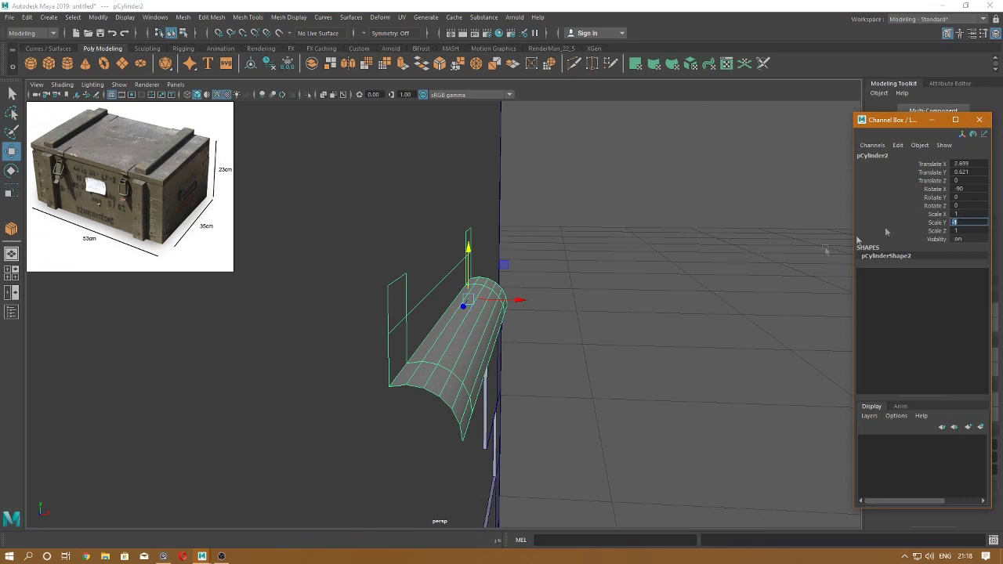
pyautogui.moveTo(473, 261); pyautogui.dragTo(472, 303)
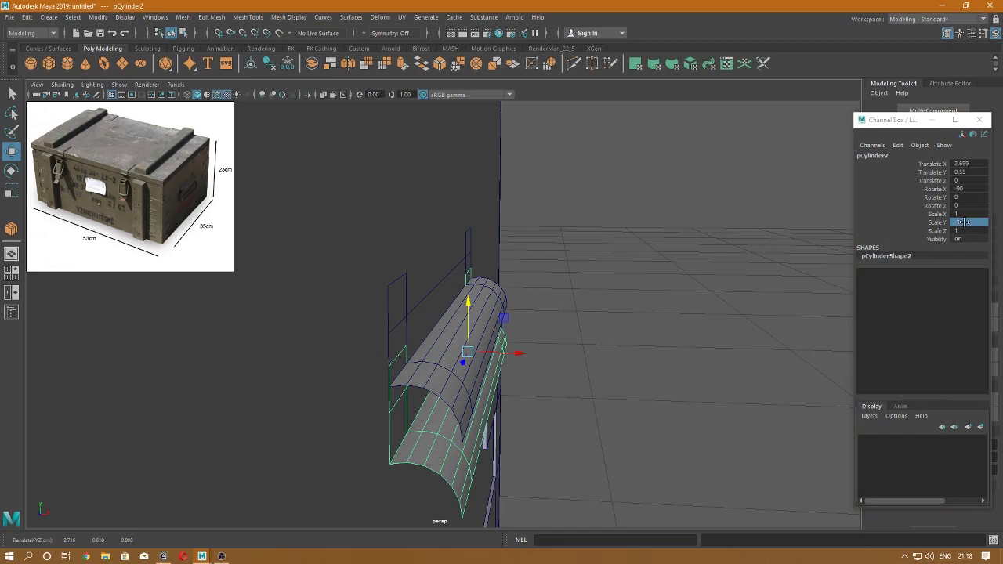
pyautogui.press('Return')
pyautogui.moveTo(541, 355); pyautogui.dragTo(582, 357)
pyautogui.click(968, 222)
pyautogui.write('1')
pyautogui.press('Return')
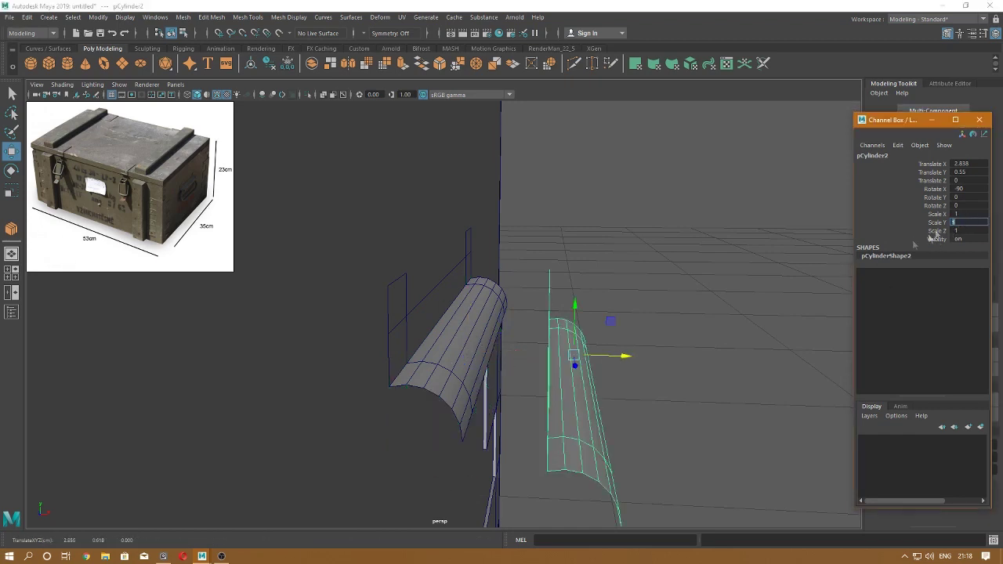
# - Edit the copy's scale channels to mirror it, entering X scale 0 then 0.2
pyautogui.moveTo(708, 305)
pyautogui.keyDown('alt'); pyautogui.mouseDown()
pyautogui.moveTo(692, 291)
pyautogui.moveTo(713, 308)
pyautogui.moveTo(840, 283)
pyautogui.mouseUp(); pyautogui.keyUp('alt')
pyautogui.click(971, 214)
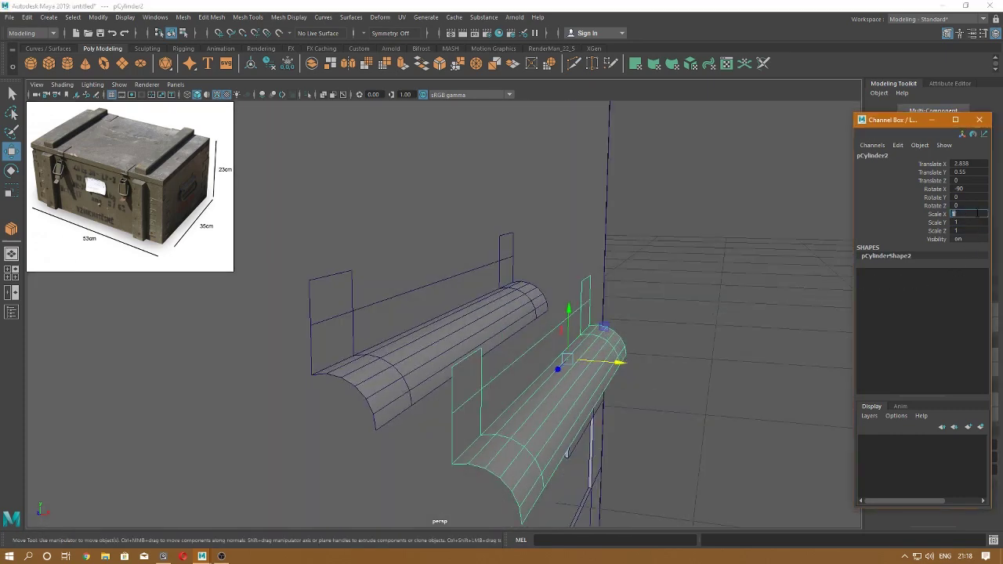
pyautogui.write('0')
pyautogui.press('Return')
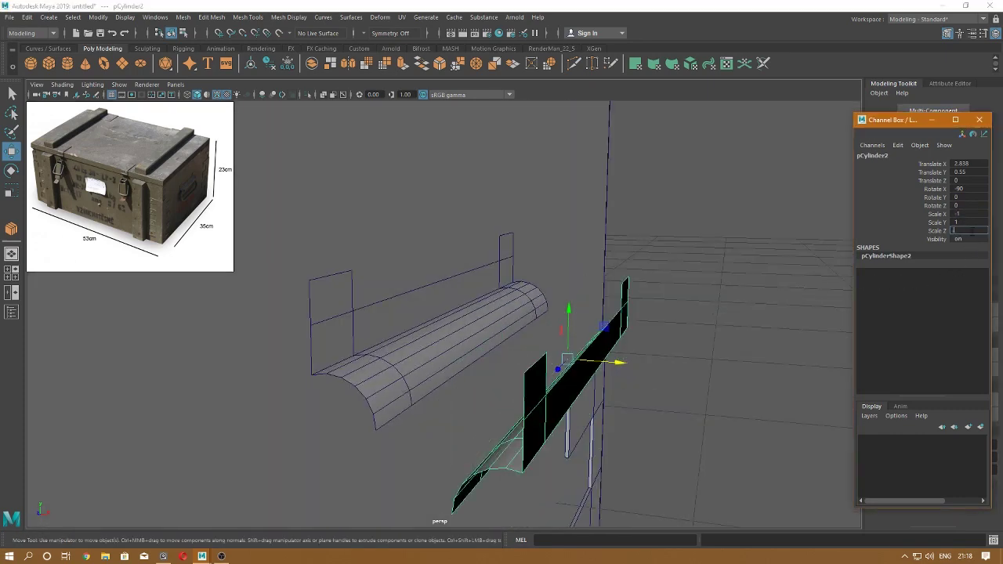
pyautogui.press('Return')
pyautogui.write('0.2')
pyautogui.press('Return')
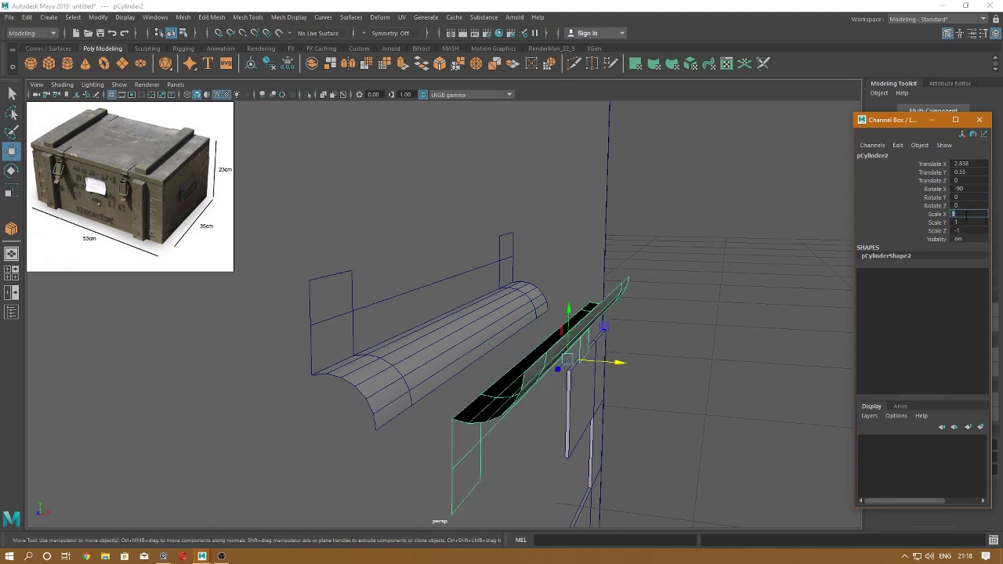
pyautogui.click(979, 119)
# - In front view, lower the mirrored copy until its arc meets the original
pyautogui.moveTo(615, 362); pyautogui.dragTo(537, 365)
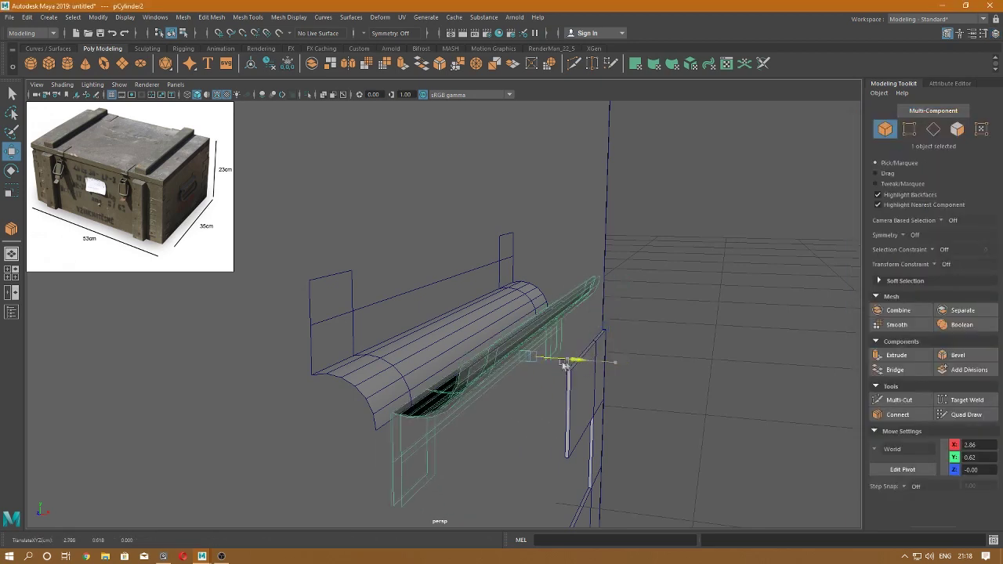
pyautogui.press('space')
pyautogui.keyDown('alt'); pyautogui.moveTo(582, 392); pyautogui.dragTo(519, 391, button='middle'); pyautogui.keyUp('alt')
pyautogui.scroll(3, 520, 392)
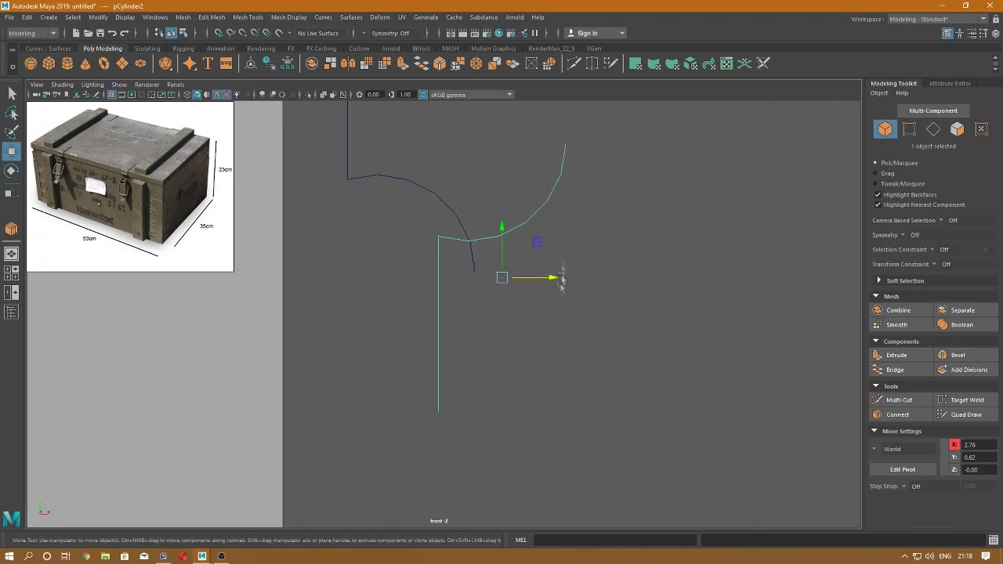
pyautogui.moveTo(399, 224); pyautogui.dragTo(401, 321)
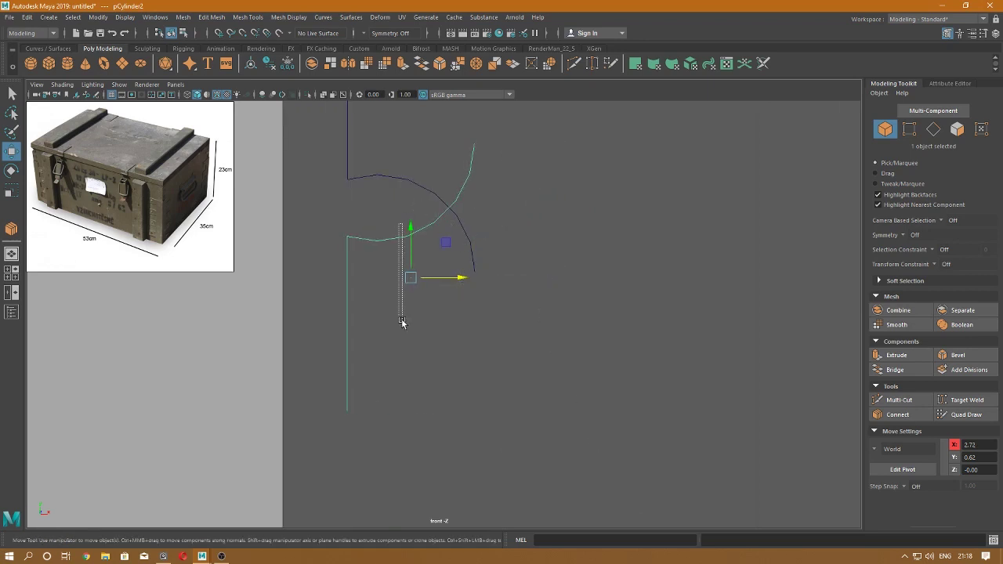
pyautogui.moveTo(411, 229); pyautogui.dragTo(429, 354)
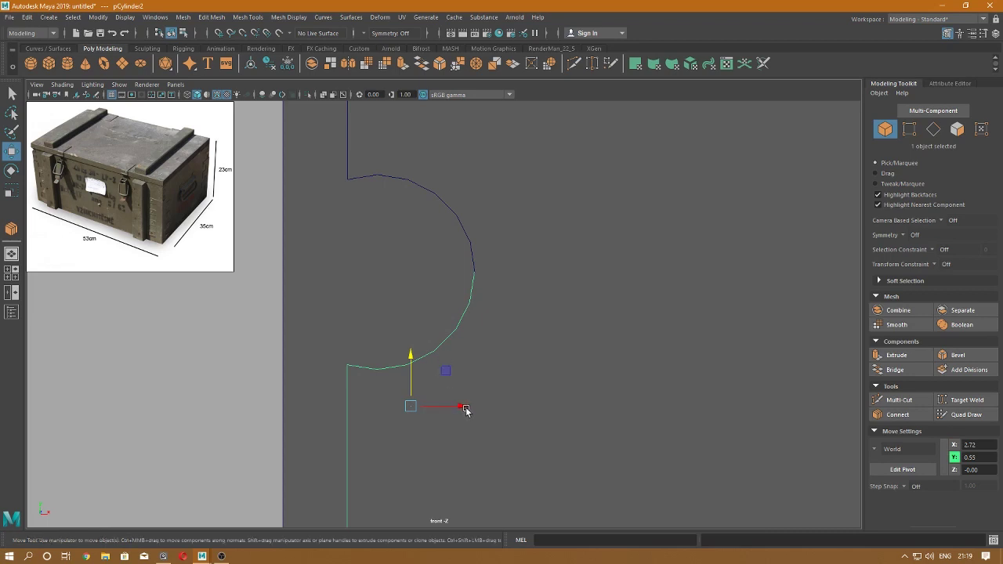
# - Nudge the mirrored copy along X to close the gap between the arcs
pyautogui.moveTo(427, 318); pyautogui.dragTo(489, 380)
pyautogui.scroll(-5, 476, 394)
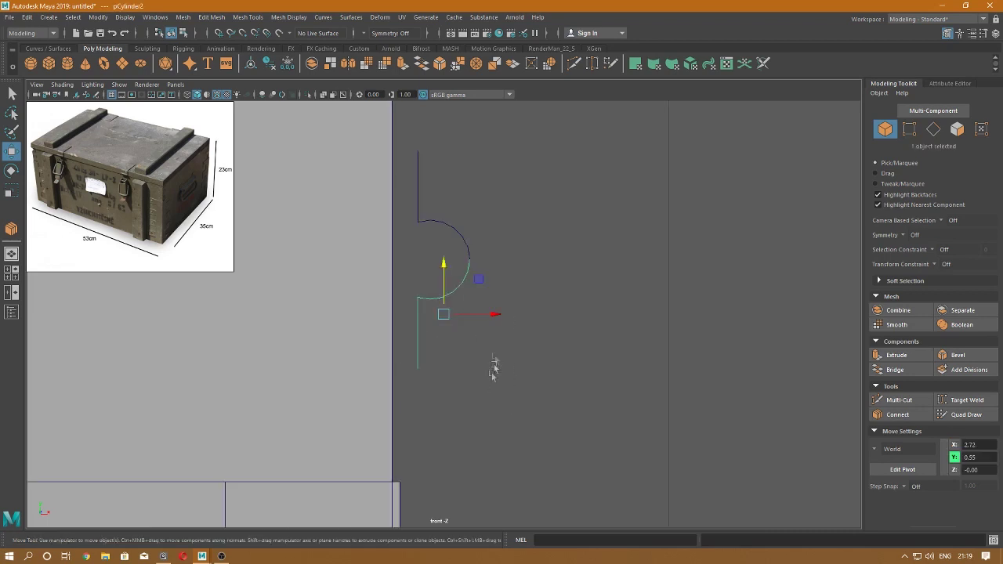
pyautogui.scroll(5, 486, 313)
pyautogui.scroll(2, 474, 361)
pyautogui.scroll(-2, 481, 324)
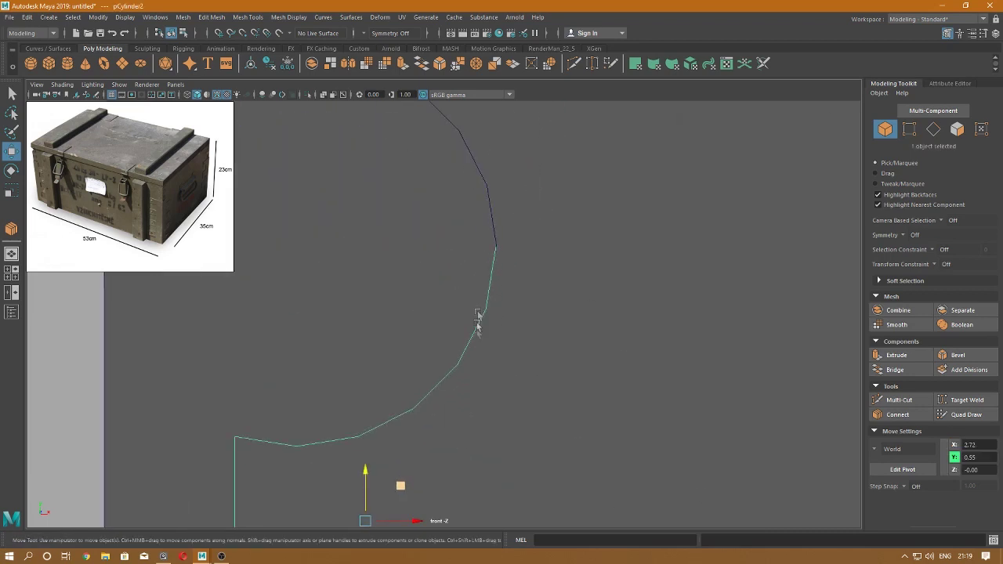
pyautogui.scroll(1, 485, 351)
pyautogui.moveTo(409, 508); pyautogui.dragTo(408, 478)
# - Combine the two halves into a single mesh
pyautogui.press('space')
pyautogui.press('space')
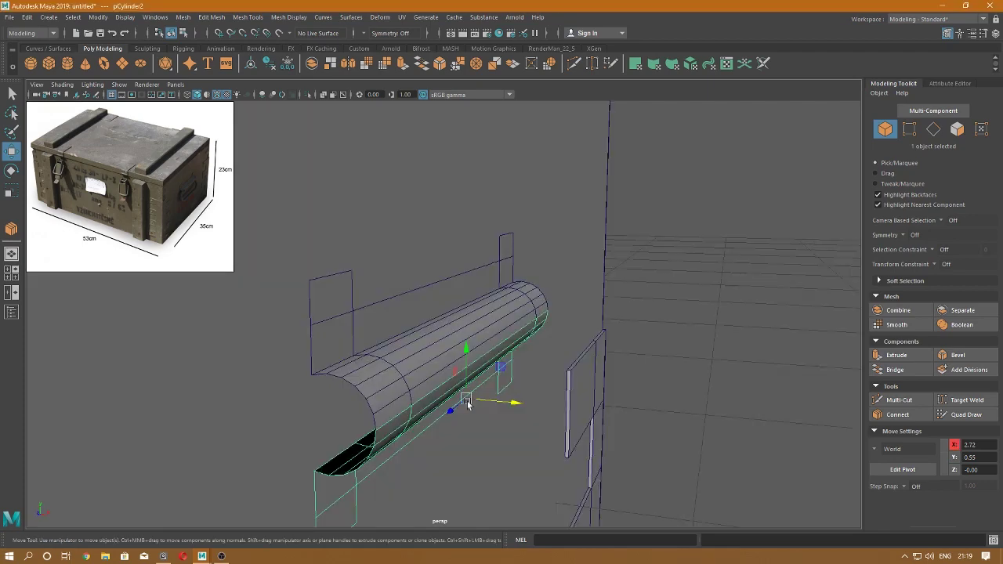
pyautogui.keyDown('alt'); pyautogui.moveTo(376, 439); pyautogui.dragTo(394, 421); pyautogui.keyUp('alt')
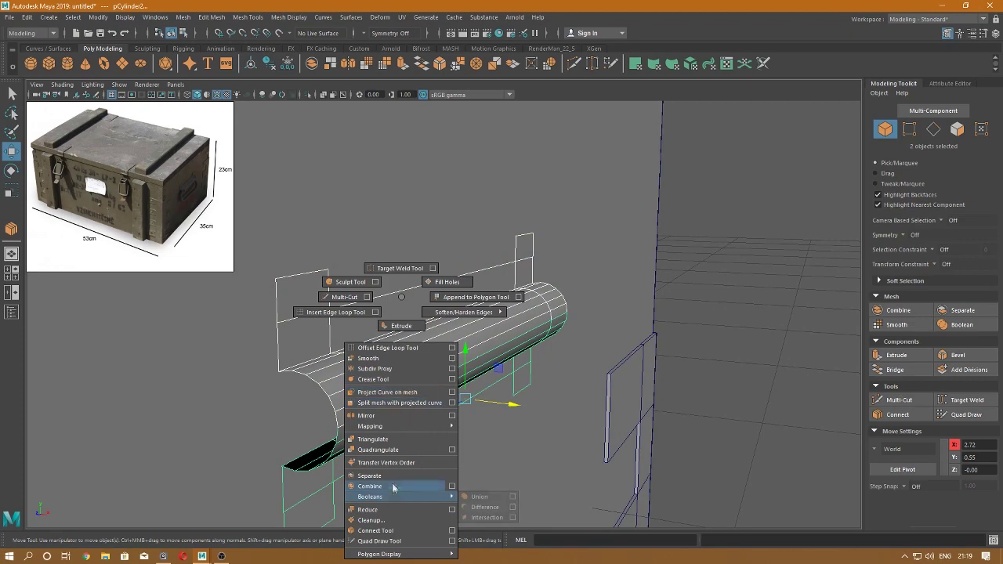
pyautogui.moveTo(394, 421); pyautogui.dragTo(392, 488, button='right')
# - Select the seam vertices at one end and merge them to center
pyautogui.moveTo(379, 266)
pyautogui.mouseDown(button='right')
pyautogui.moveTo(359, 306)
pyautogui.moveTo(328, 265)
pyautogui.mouseUp(button='right')
pyautogui.moveTo(369, 414)
pyautogui.keyDown('alt'); pyautogui.mouseDown()
pyautogui.moveTo(342, 421)
pyautogui.moveTo(447, 443)
pyautogui.mouseUp(); pyautogui.keyUp('alt')
pyautogui.moveTo(451, 390); pyautogui.dragTo(529, 451)
pyautogui.keyDown('shift'); pyautogui.moveTo(507, 413); pyautogui.dragTo(510, 280, button='right'); pyautogui.keyUp('shift')
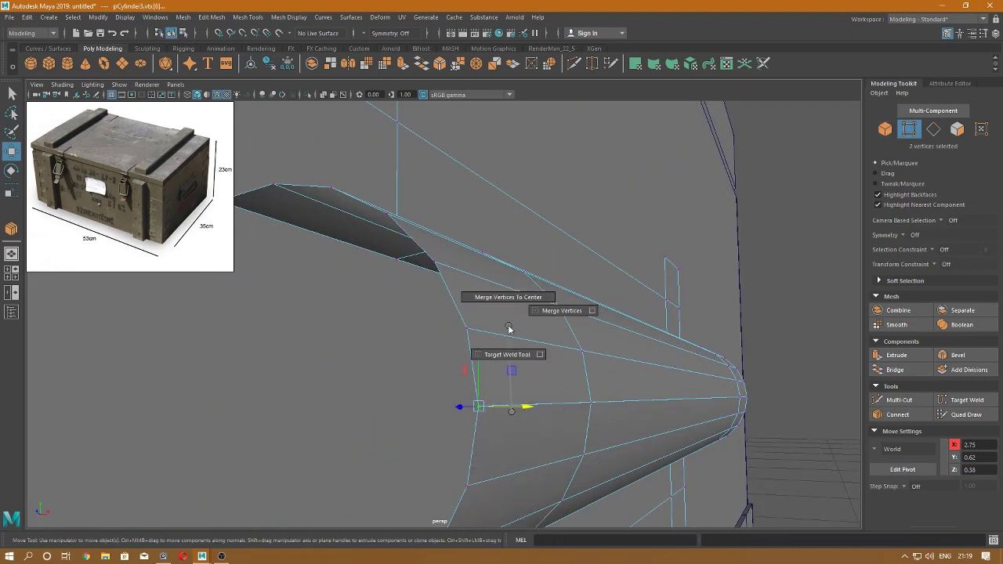
pyautogui.keyDown('alt'); pyautogui.moveTo(510, 280); pyautogui.dragTo(562, 447); pyautogui.keyUp('alt')
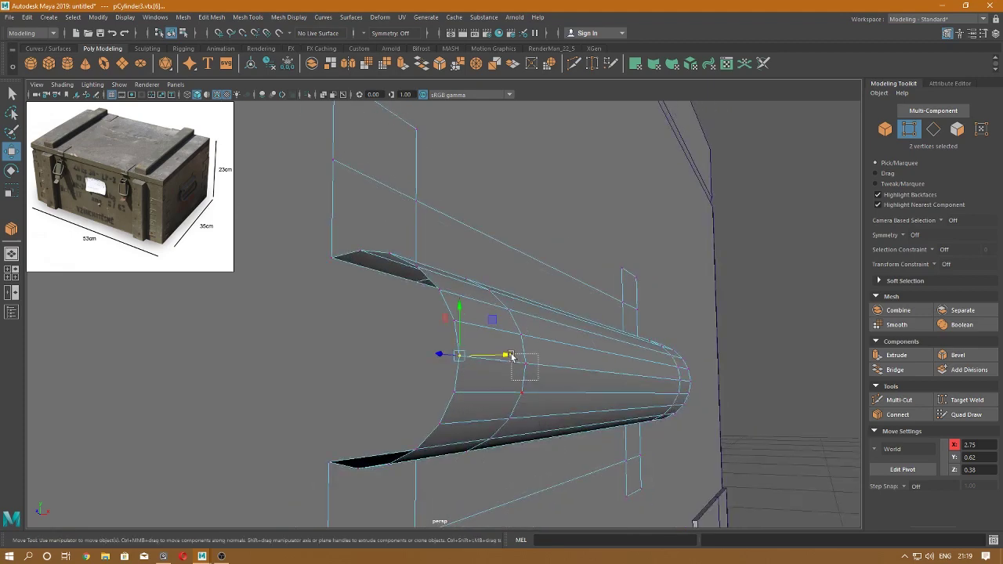
pyautogui.moveTo(511, 356); pyautogui.dragTo(533, 387)
pyautogui.keyDown('shift'); pyautogui.moveTo(526, 373); pyautogui.dragTo(510, 278, button='right'); pyautogui.keyUp('shift')
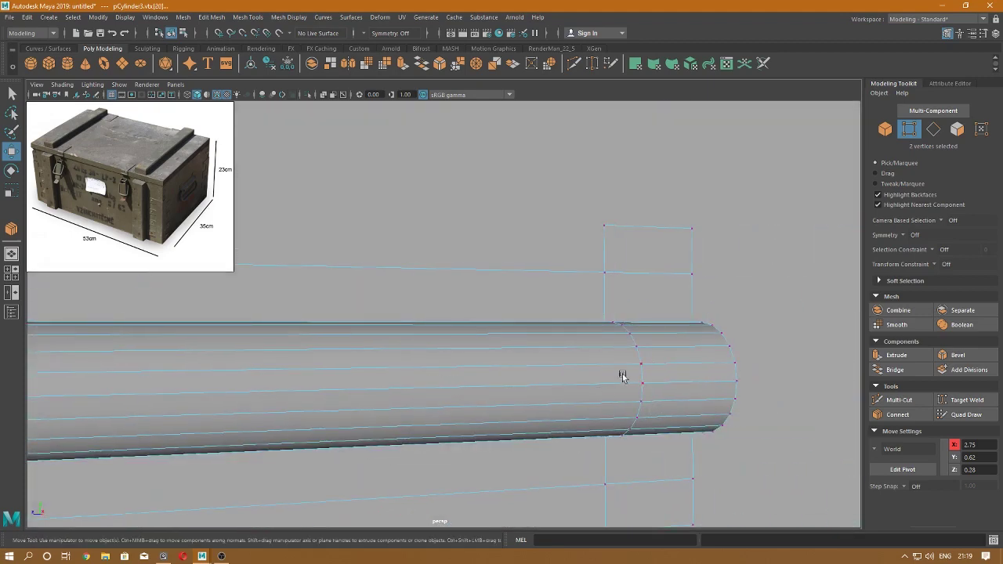
# - Merge the remaining seam vertices, frame the tube, and return to Object Mode
pyautogui.keyDown('shift'); pyautogui.moveTo(658, 396); pyautogui.dragTo(650, 324, button='right'); pyautogui.keyUp('shift')
pyautogui.moveTo(712, 376); pyautogui.dragTo(747, 390, button='middle')
pyautogui.moveTo(747, 390); pyautogui.dragTo(739, 285, button='right')
pyautogui.press('a')
pyautogui.moveTo(424, 291); pyautogui.dragTo(419, 284, button='right')
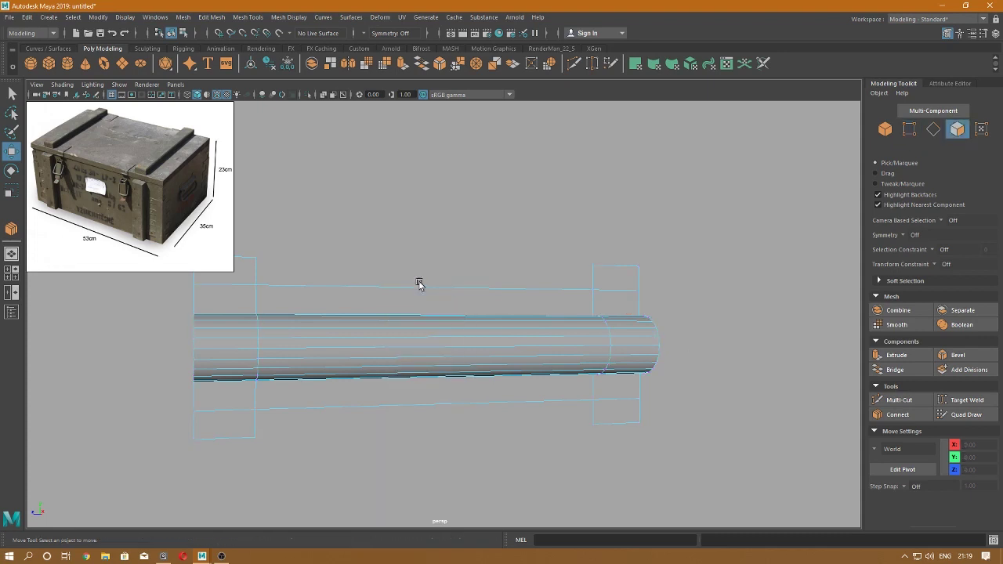
# - Select the cylinder's left, right and bottom edge loops, apply Soften Edge, then return to Object mode
pyautogui.moveTo(314, 270); pyautogui.dragTo(313, 238, button='right')
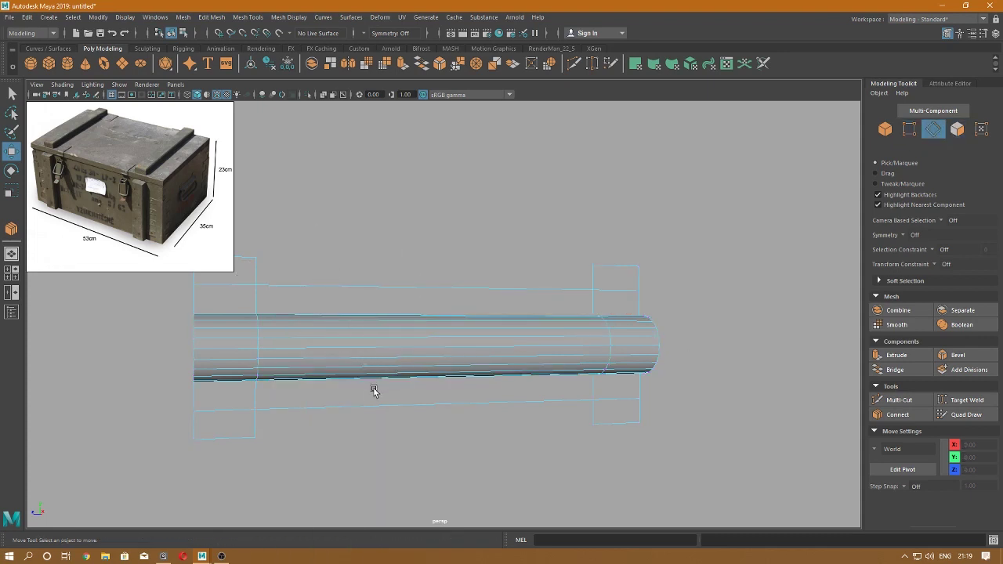
pyautogui.moveTo(348, 309); pyautogui.dragTo(348, 308)
pyautogui.keyDown('shift'); pyautogui.doubleClick(220, 312); pyautogui.keyUp('shift')
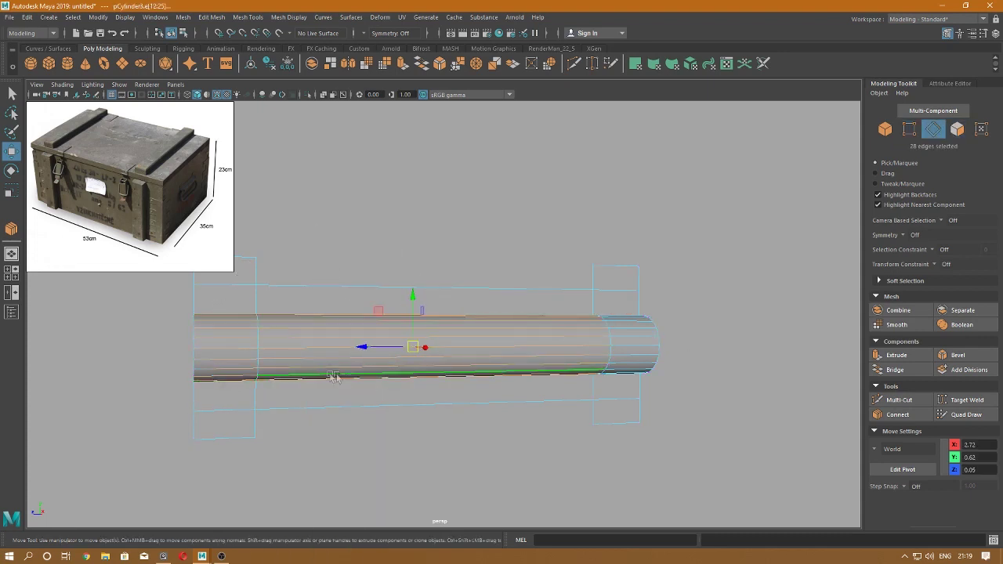
pyautogui.keyDown('shift'); pyautogui.doubleClick(601, 307); pyautogui.keyUp('shift')
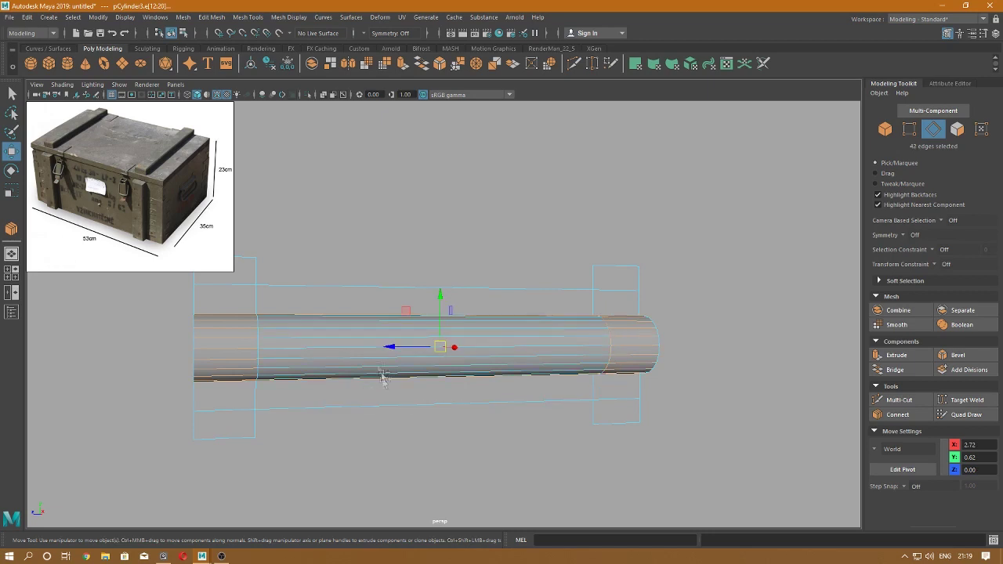
pyautogui.keyDown('shift'); pyautogui.doubleClick(314, 378); pyautogui.keyUp('shift')
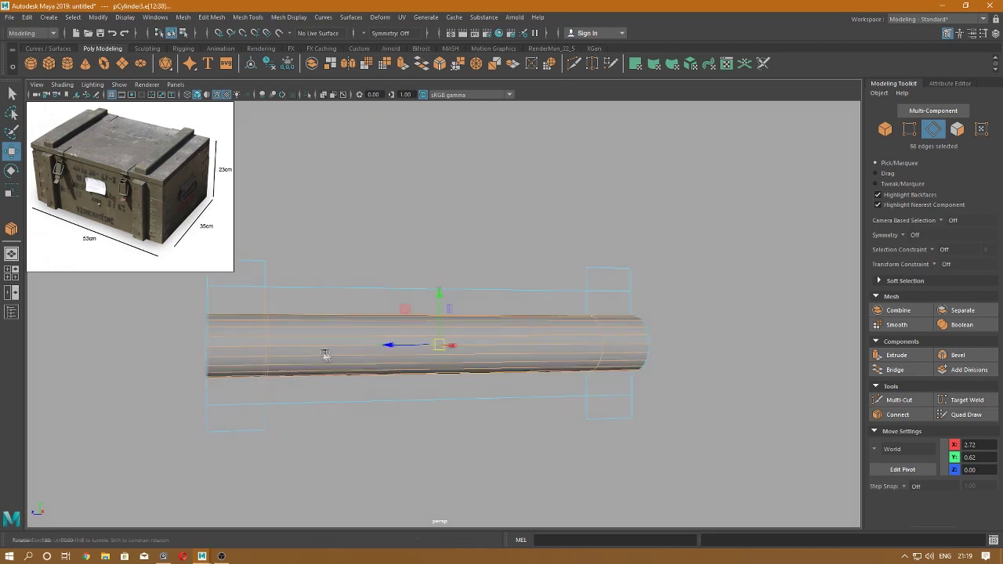
pyautogui.keyDown('alt'); pyautogui.moveTo(554, 371); pyautogui.dragTo(561, 343); pyautogui.keyUp('alt')
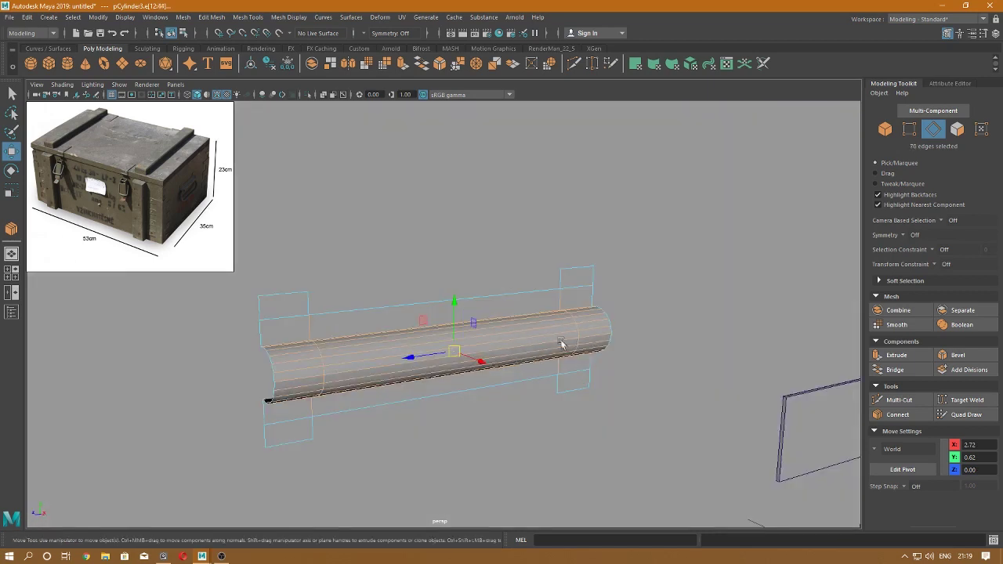
pyautogui.click(287, 19)
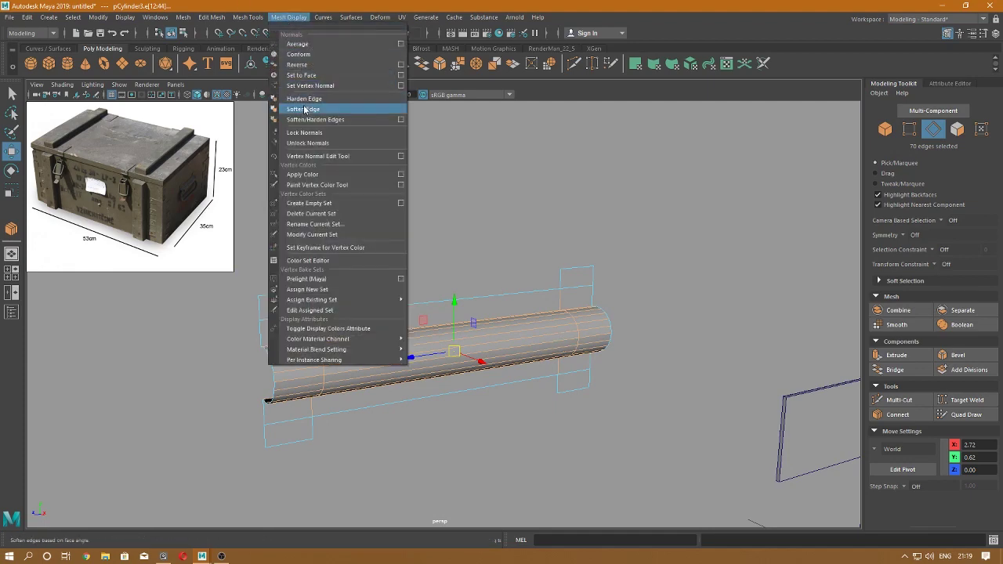
pyautogui.click(304, 105)
pyautogui.moveTo(339, 244); pyautogui.dragTo(336, 222, button='right')
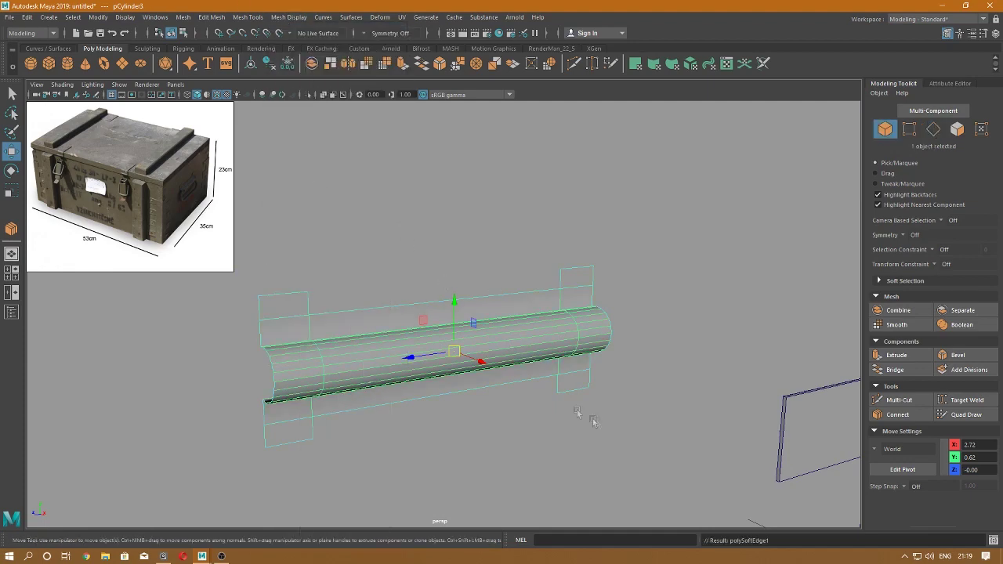
# - Select the curved shell in smooth shading and try moving one of its edges, then undo
pyautogui.press('5')
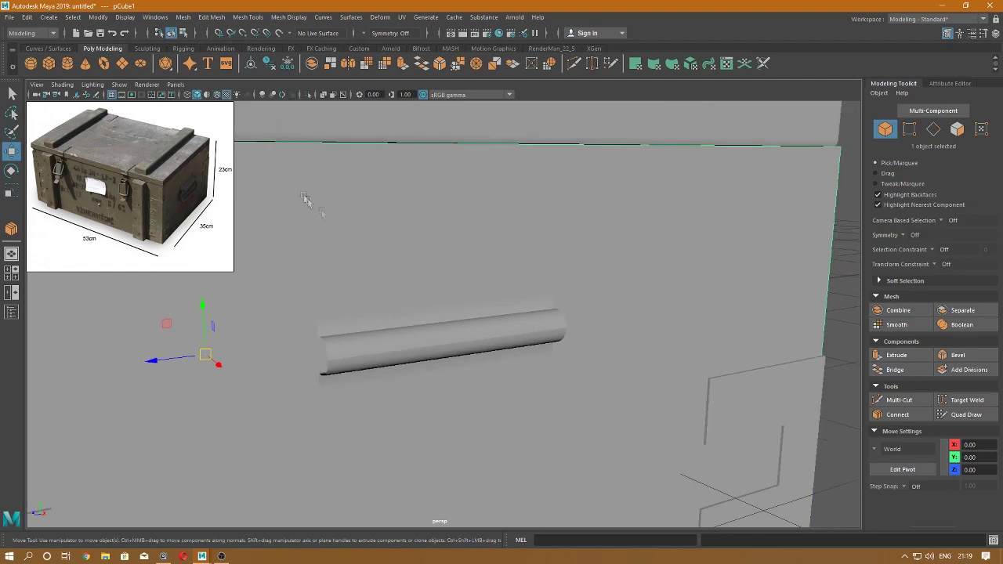
pyautogui.moveTo(306, 201)
pyautogui.keyDown('alt'); pyautogui.mouseDown()
pyautogui.moveTo(414, 262)
pyautogui.moveTo(435, 368)
pyautogui.moveTo(425, 347)
pyautogui.moveTo(408, 362)
pyautogui.moveTo(434, 368)
pyautogui.mouseUp(); pyautogui.keyUp('alt')
pyautogui.click(408, 362)
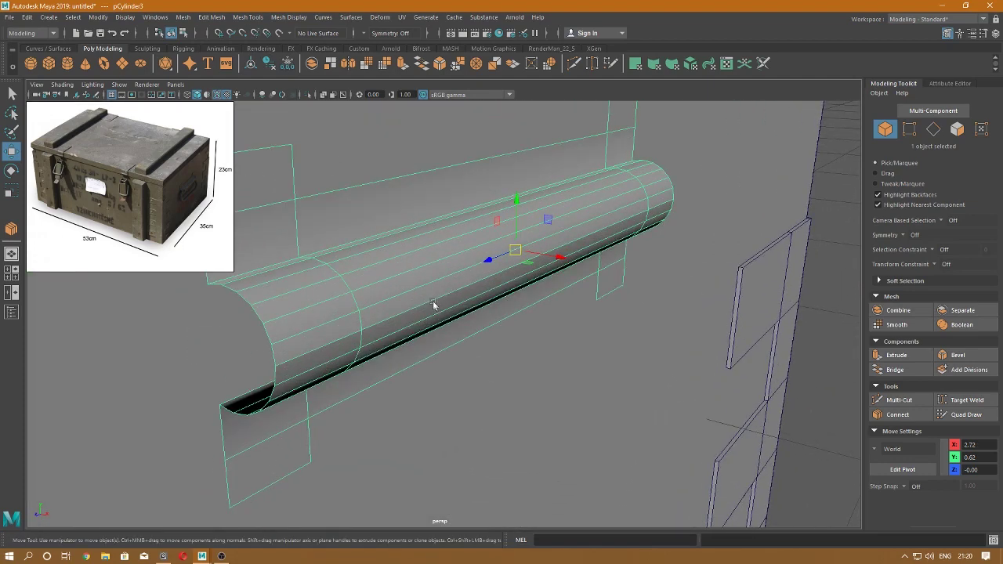
pyautogui.moveTo(432, 267); pyautogui.dragTo(432, 235, button='right')
pyautogui.doubleClick(396, 322)
pyautogui.doubleClick(404, 326)
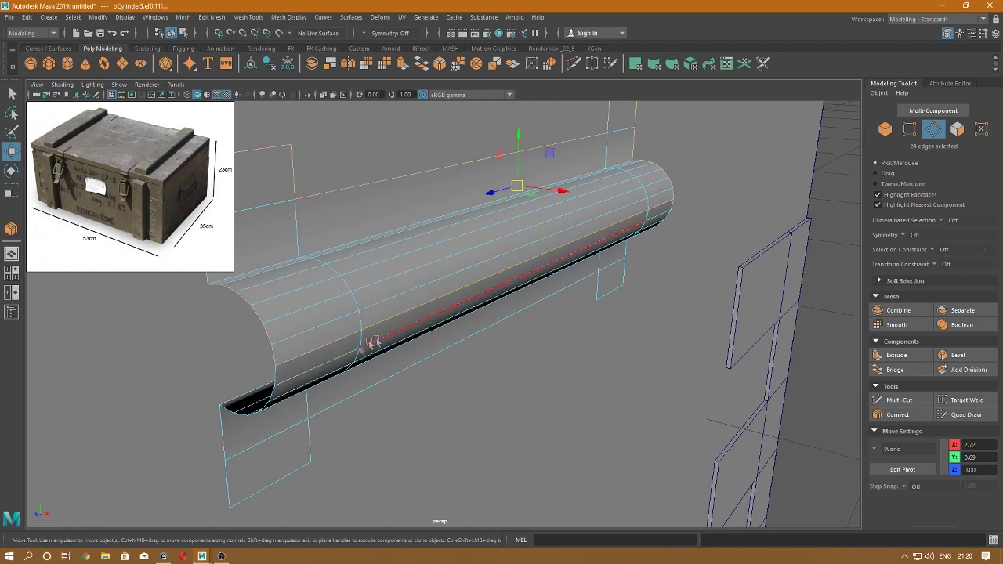
pyautogui.moveTo(353, 267); pyautogui.dragTo(381, 301, button='right')
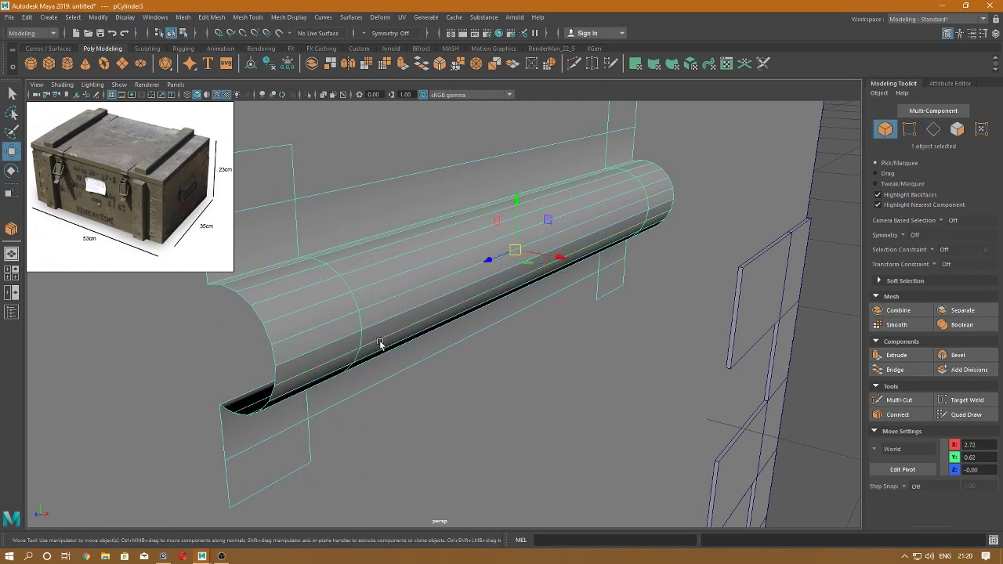
pyautogui.moveTo(381, 267); pyautogui.dragTo(381, 235, button='right')
pyautogui.moveTo(353, 265)
pyautogui.mouseDown(button='right')
pyautogui.moveTo(354, 314)
pyautogui.moveTo(378, 304)
pyautogui.mouseUp(button='right')
pyautogui.click(338, 345)
pyautogui.moveTo(322, 299); pyautogui.dragTo(324, 282)
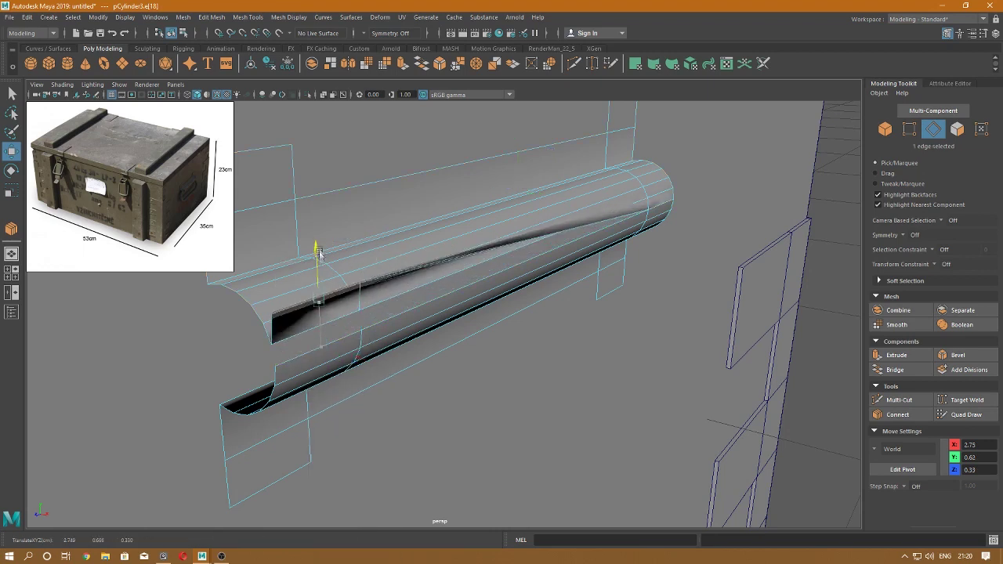
pyautogui.hotkey('ctrl', 'z')
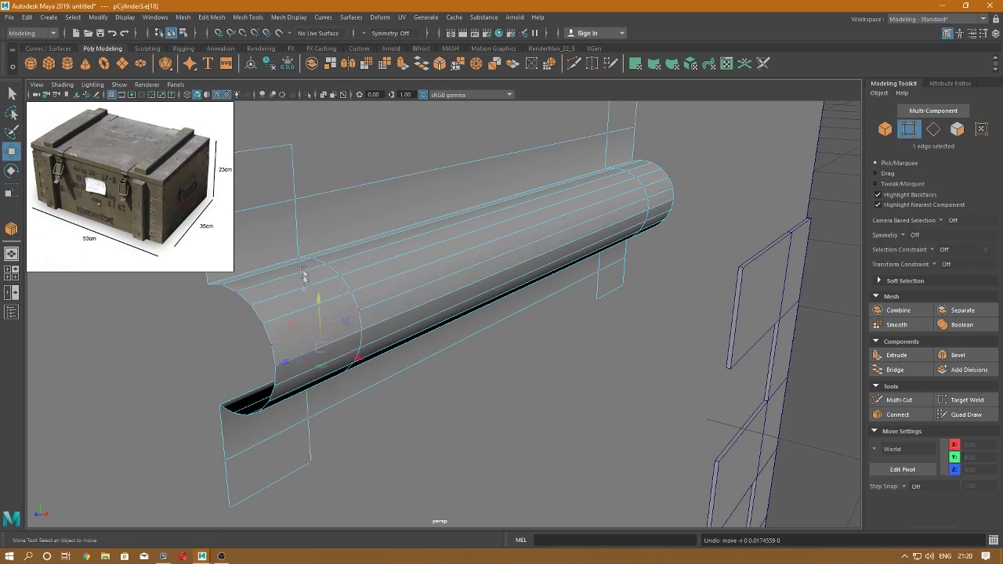
# - In Vertex mode, select vertices at the shell's end and raise the end vertex
pyautogui.press('F9')
pyautogui.moveTo(267, 354); pyautogui.dragTo(290, 377)
pyautogui.moveTo(290, 377); pyautogui.dragTo(296, 271, button='right')
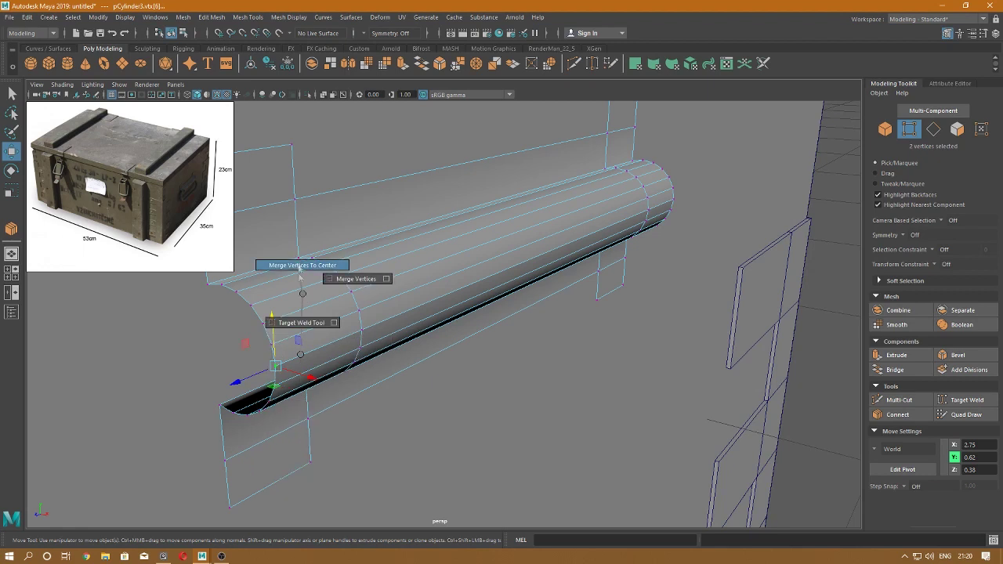
pyautogui.click(362, 328)
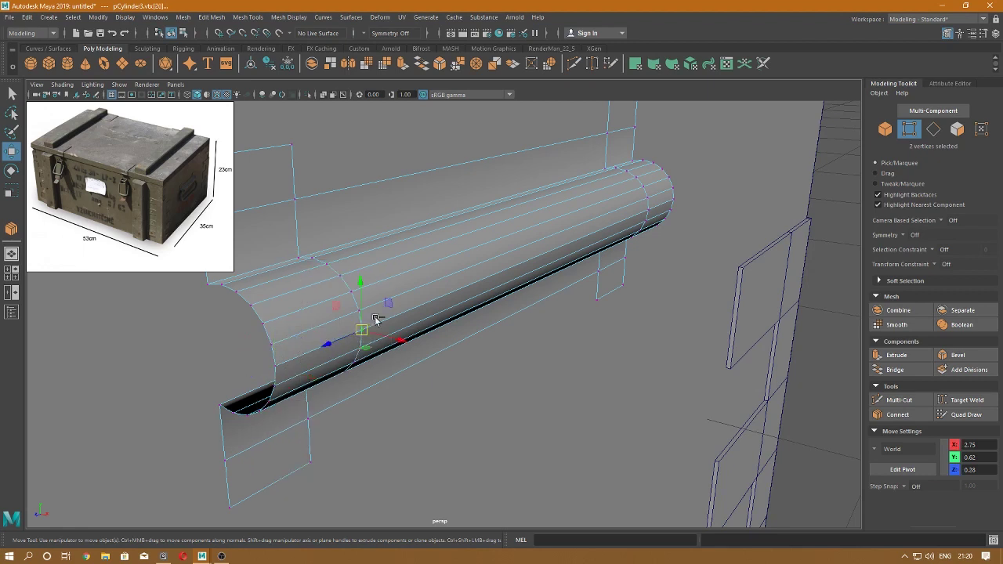
pyautogui.moveTo(376, 317); pyautogui.dragTo(369, 201, button='right')
pyautogui.rightClick(376, 220)
pyautogui.click(276, 362)
pyautogui.moveTo(271, 319); pyautogui.dragTo(283, 309)
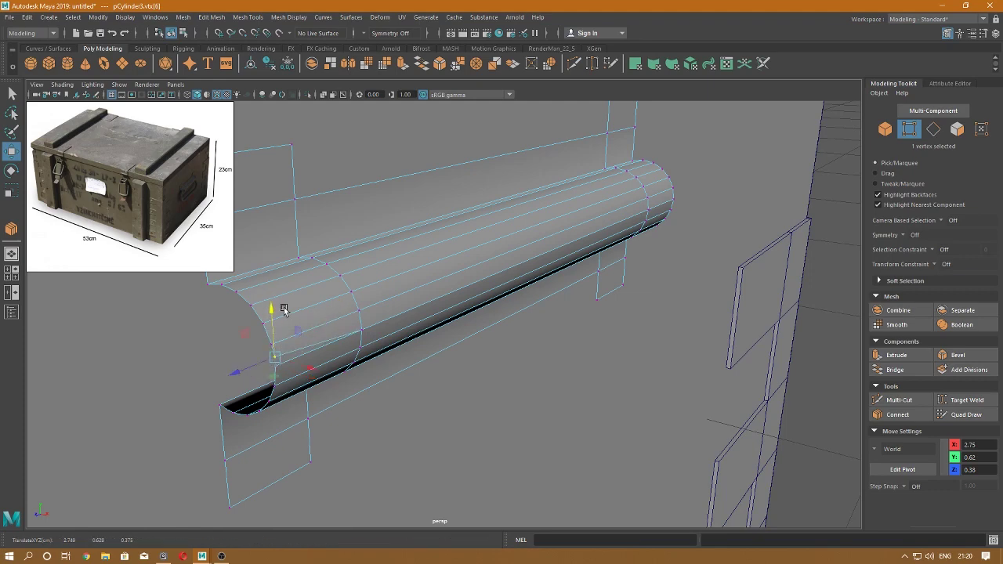
# - Zoom in on the shell's end and select another vertex on the end seam for welding
pyautogui.moveTo(261, 373)
pyautogui.keyDown('alt'); pyautogui.mouseDown()
pyautogui.moveTo(331, 280)
pyautogui.moveTo(367, 399)
pyautogui.moveTo(380, 286)
pyautogui.mouseUp(); pyautogui.keyUp('alt')
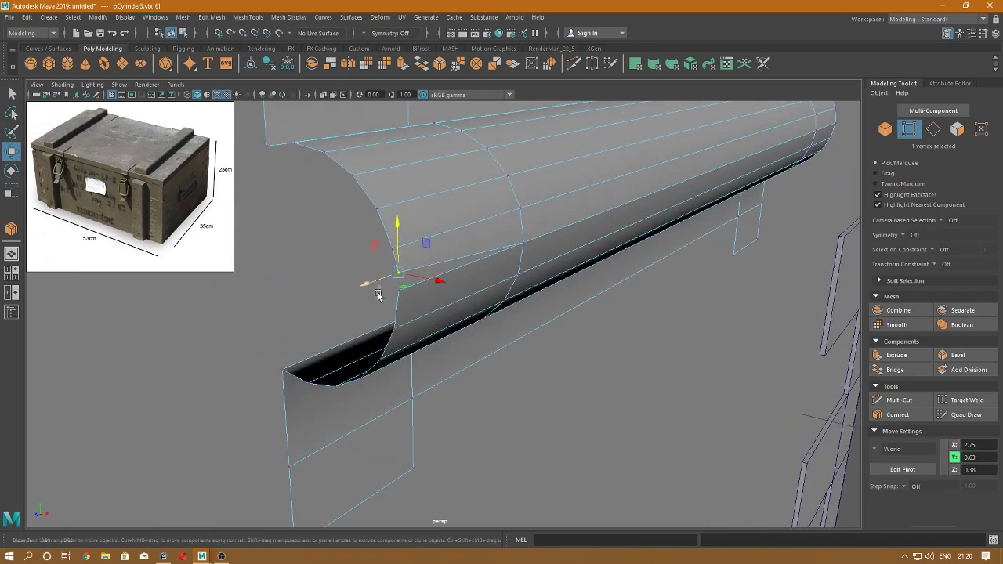
pyautogui.rightClick(368, 260)
pyautogui.moveTo(368, 261); pyautogui.dragTo(319, 260, button='right')
pyautogui.moveTo(468, 248); pyautogui.dragTo(448, 215, button='right')
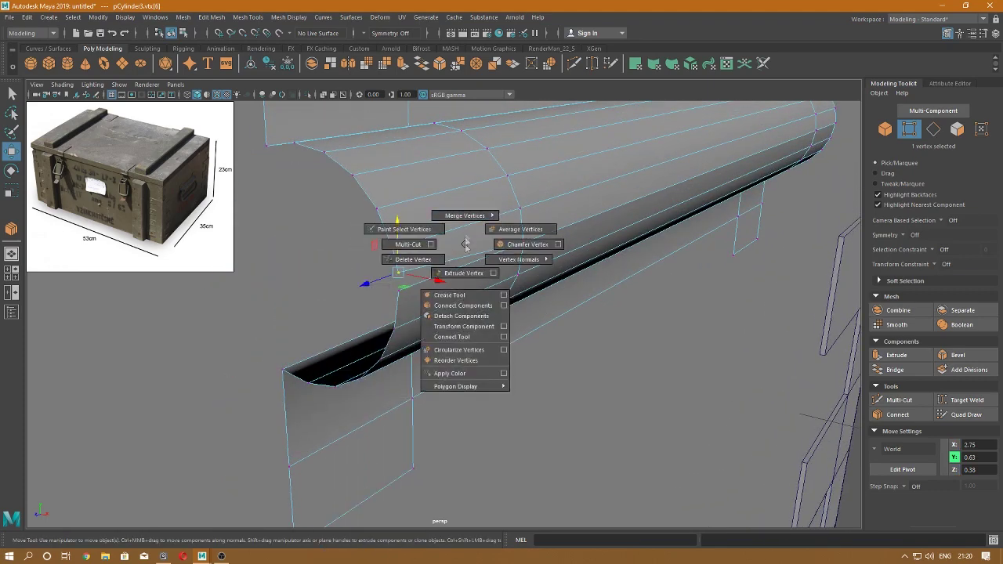
pyautogui.click(521, 243)
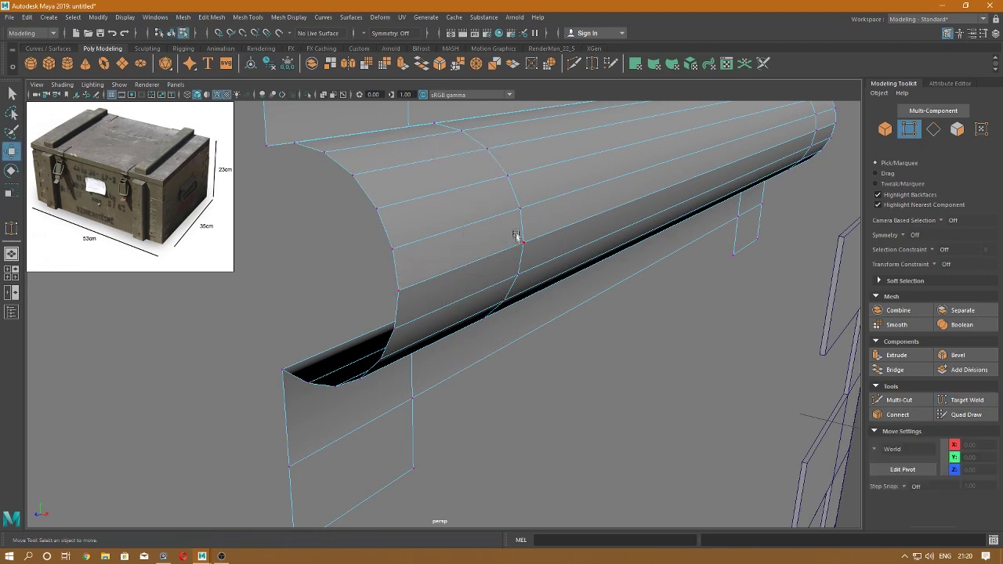
pyautogui.keyDown('shift'); pyautogui.moveTo(523, 228); pyautogui.dragTo(524, 234, button='right'); pyautogui.keyUp('shift')
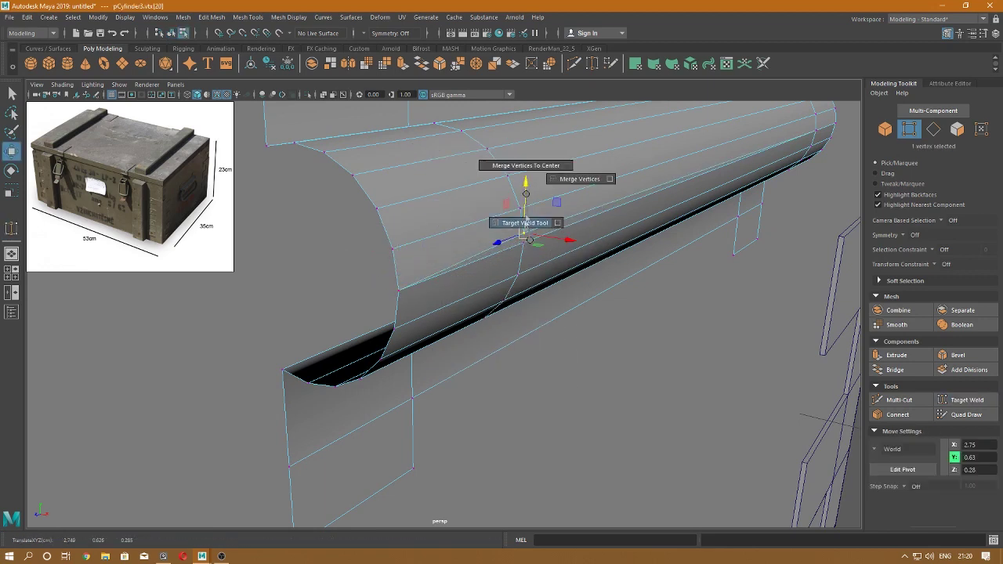
pyautogui.press('w')
# - Nudge the shell's end vertex slightly along Z
pyautogui.moveTo(555, 266)
pyautogui.keyDown('alt'); pyautogui.mouseDown()
pyautogui.moveTo(619, 251)
pyautogui.moveTo(548, 280)
pyautogui.mouseUp(); pyautogui.keyUp('alt')
pyautogui.scroll(3, 619, 250)
pyautogui.click(436, 327)
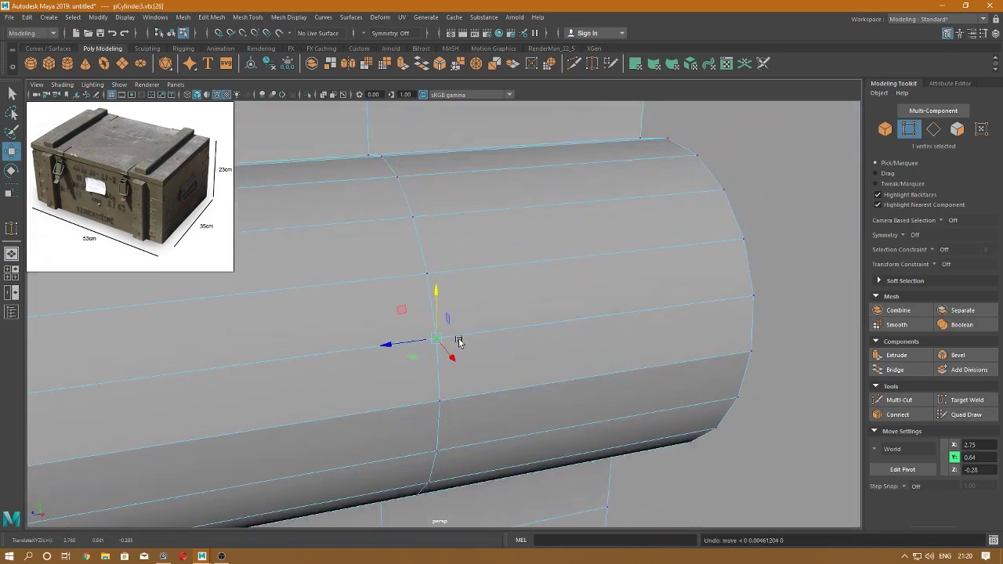
pyautogui.moveTo(459, 339)
pyautogui.keyDown('alt'); pyautogui.mouseDown()
pyautogui.moveTo(612, 235)
pyautogui.moveTo(695, 299)
pyautogui.mouseUp(); pyautogui.keyUp('alt')
pyautogui.scroll(3, 612, 235)
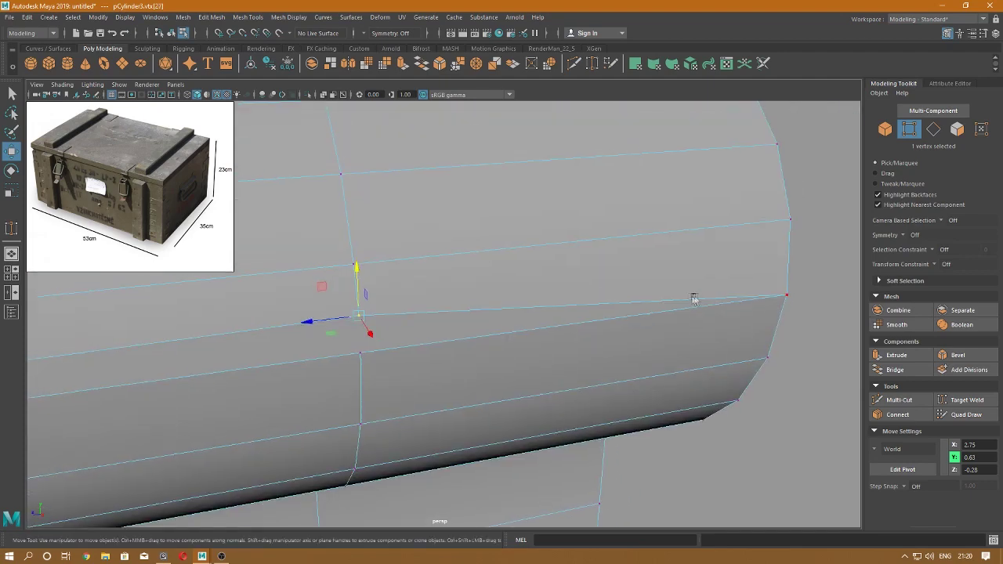
pyautogui.click(787, 295)
pyautogui.moveTo(787, 296); pyautogui.dragTo(789, 270)
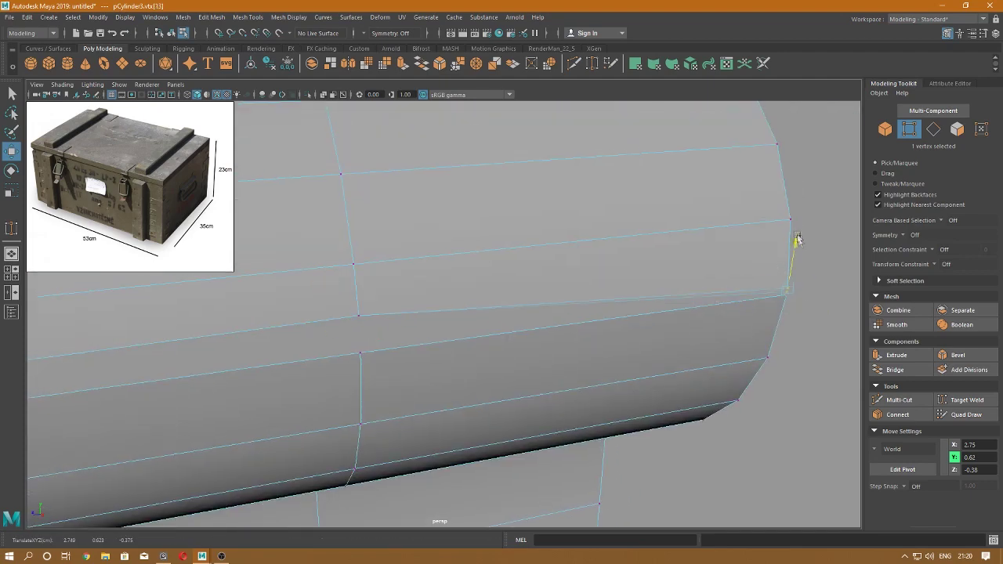
# - Target Weld the stray vertex onto the end vertex and return to Object mode
pyautogui.moveTo(540, 249); pyautogui.dragTo(506, 251, button='right')
pyautogui.click(359, 314)
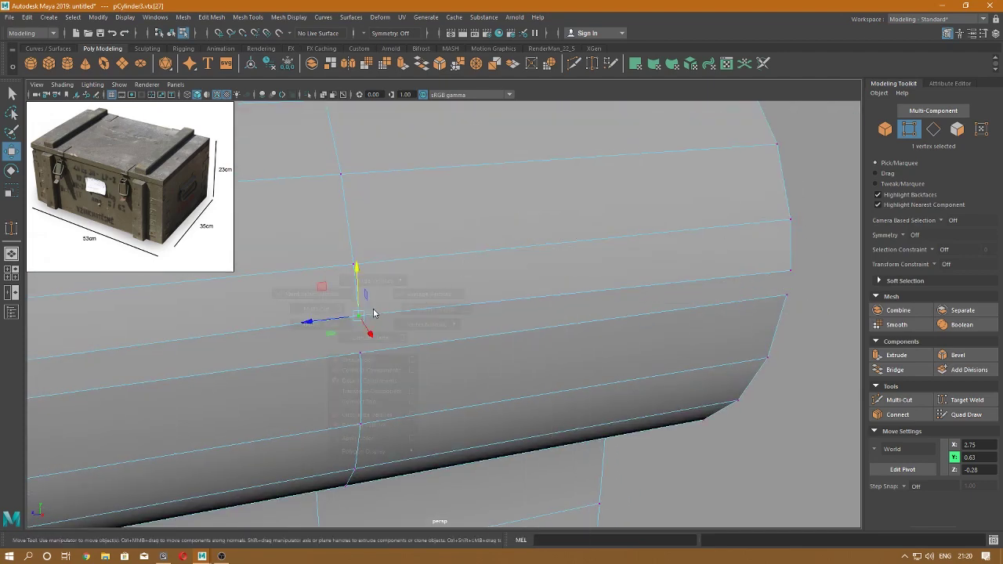
pyautogui.keyDown('shift'); pyautogui.moveTo(359, 314); pyautogui.dragTo(364, 270, button='right'); pyautogui.keyUp('shift')
pyautogui.moveTo(360, 314); pyautogui.dragTo(744, 268)
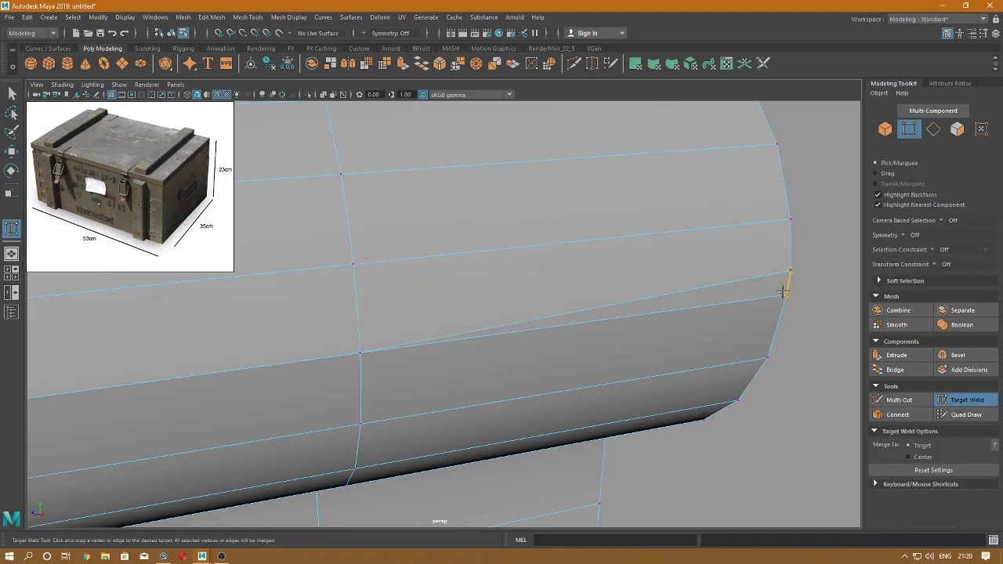
pyautogui.moveTo(520, 224); pyautogui.dragTo(572, 211, button='right')
pyautogui.press('w')
pyautogui.scroll(-5, 519, 235)
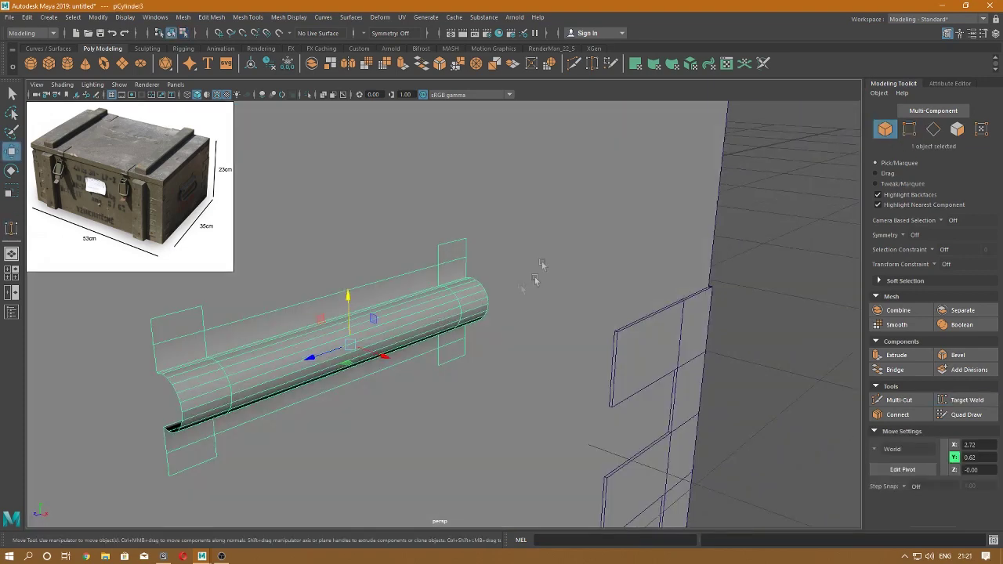
# - Show smooth shading with wireframe and view the curved shell end-on, close up
pyautogui.click(365, 405)
pyautogui.keyDown('alt'); pyautogui.moveTo(366, 405); pyautogui.dragTo(374, 345); pyautogui.keyUp('alt')
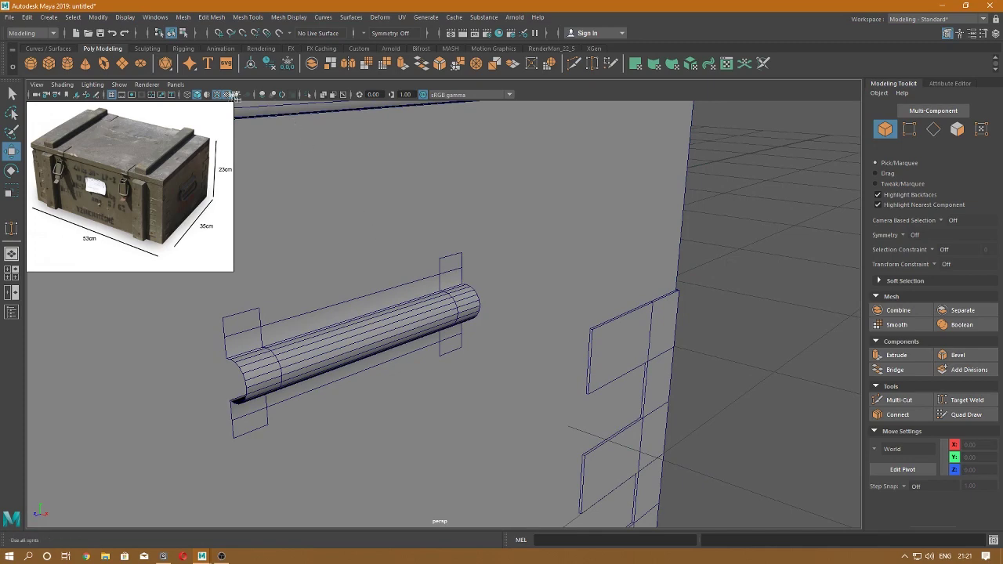
pyautogui.click(227, 95)
pyautogui.moveTo(231, 105)
pyautogui.keyDown('alt'); pyautogui.mouseDown()
pyautogui.moveTo(273, 150)
pyautogui.moveTo(315, 157)
pyautogui.moveTo(307, 159)
pyautogui.mouseUp(); pyautogui.keyUp('alt')
pyautogui.click(209, 96)
pyautogui.keyDown('alt'); pyautogui.moveTo(258, 211); pyautogui.dragTo(426, 329, button='right'); pyautogui.keyUp('alt')
pyautogui.moveTo(426, 329)
pyautogui.keyDown('alt'); pyautogui.mouseDown()
pyautogui.moveTo(462, 337)
pyautogui.moveTo(504, 314)
pyautogui.mouseUp(); pyautogui.keyUp('alt')
# - Extrude the curved shell's faces to a thickness, trying 0.08 and 0.008 before settling on 0.002
pyautogui.click(532, 304)
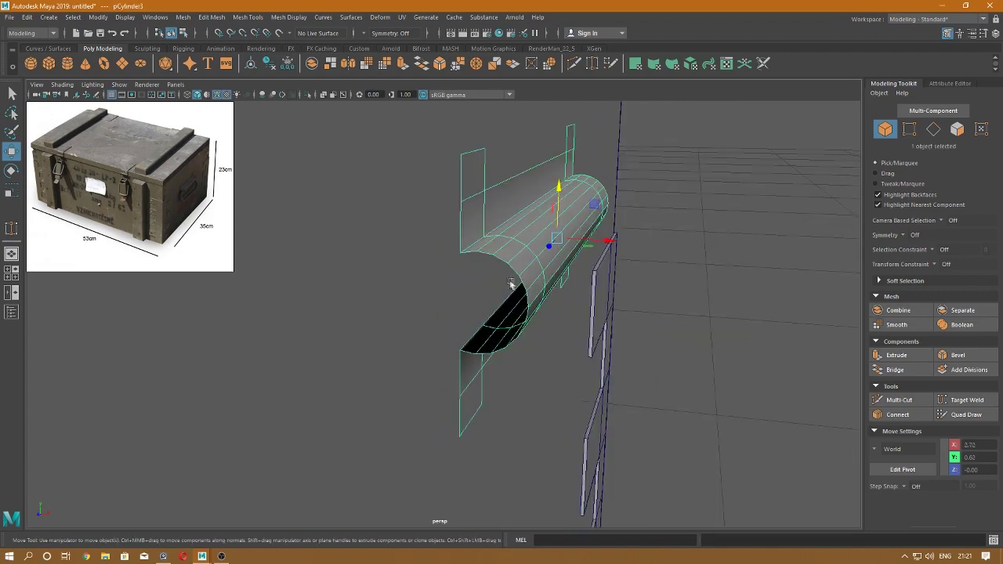
pyautogui.hotkey('ctrl', 'e')
pyautogui.click(600, 131)
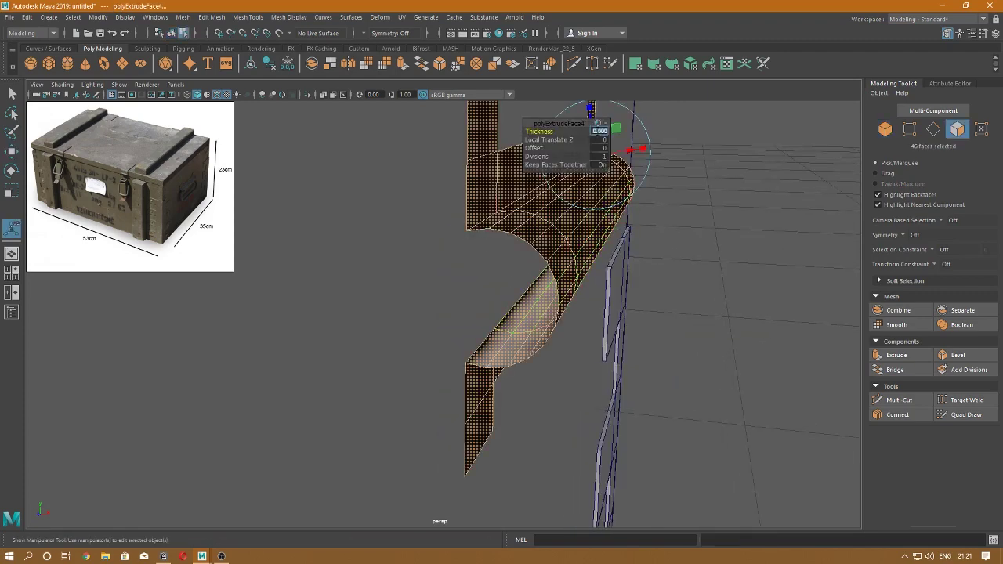
pyautogui.write('0.08')
pyautogui.press('Return')
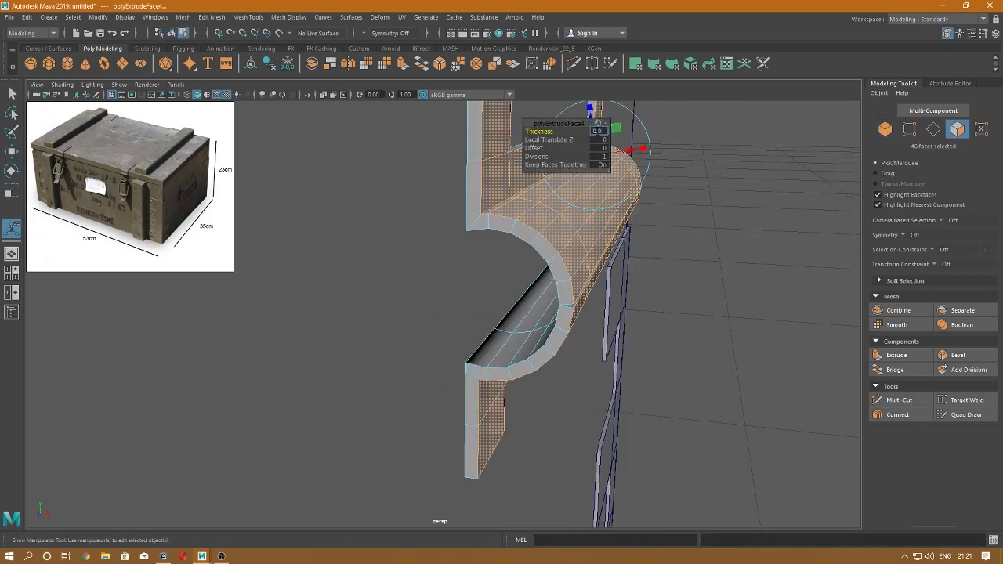
pyautogui.write('0.008')
pyautogui.press('Return')
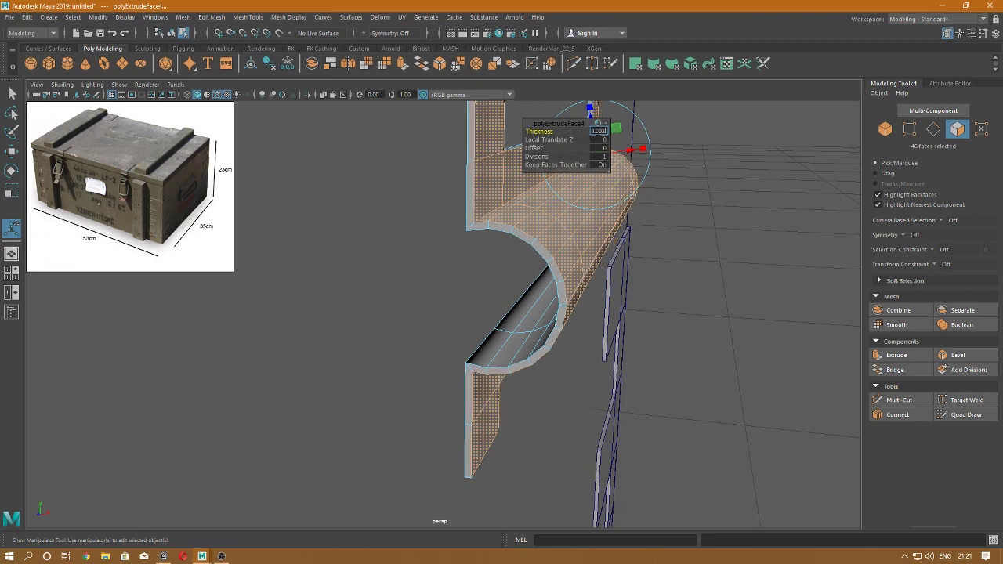
pyautogui.press('Return')
pyautogui.press('w')
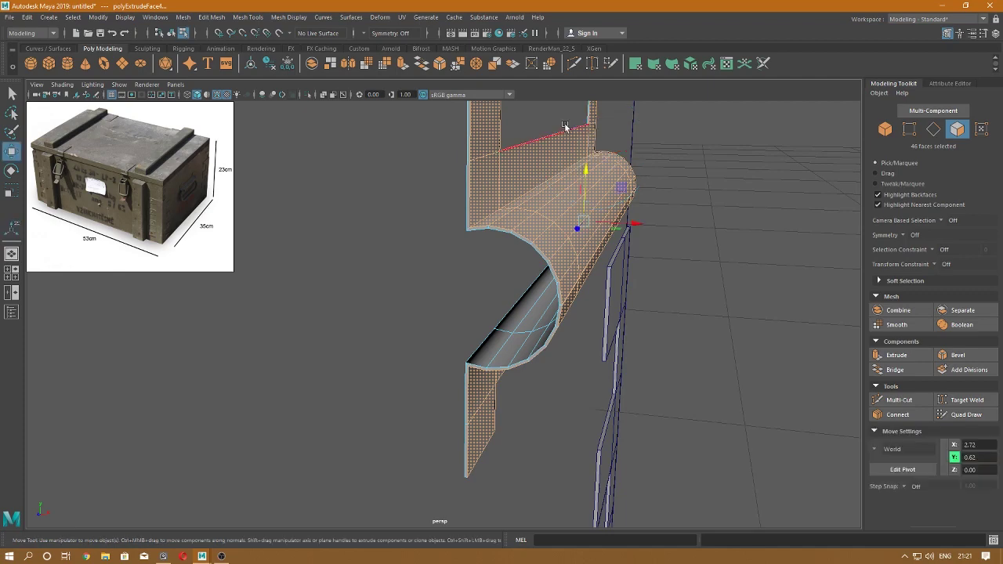
# - Move the half-cylinder handle piece slightly left along X and view the whole crate
pyautogui.moveTo(565, 124); pyautogui.dragTo(613, 116, button='right')
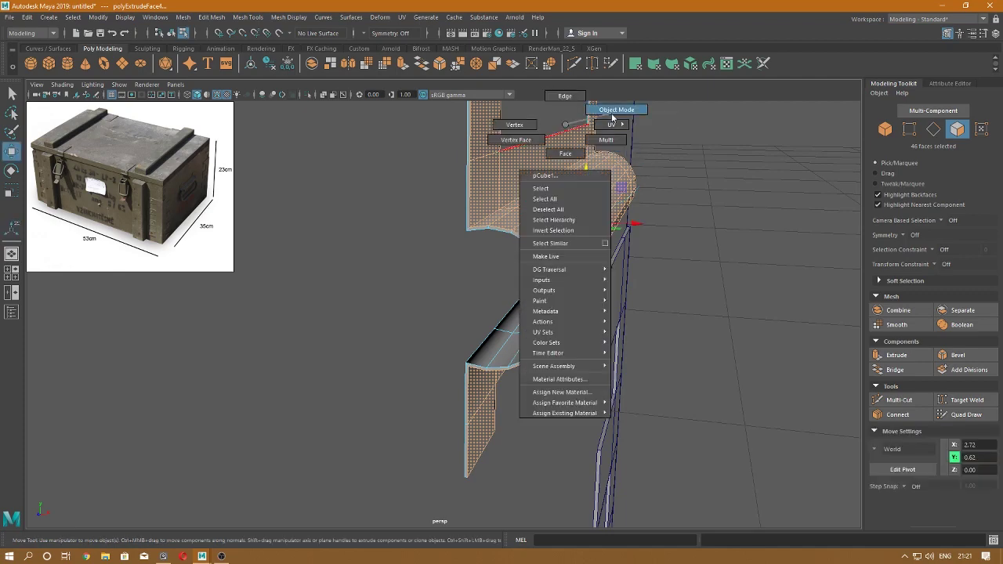
pyautogui.click(633, 223)
pyautogui.moveTo(633, 225); pyautogui.dragTo(605, 233)
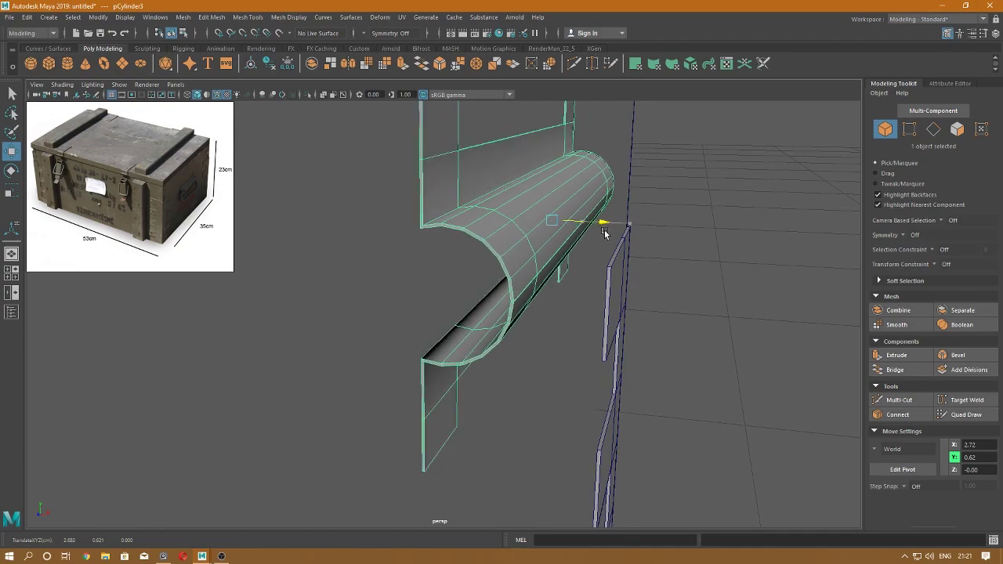
pyautogui.click(712, 230)
pyautogui.scroll(-3, 690, 267)
pyautogui.moveTo(672, 298)
pyautogui.keyDown('alt'); pyautogui.mouseDown()
pyautogui.moveTo(593, 264)
pyautogui.moveTo(522, 269)
pyautogui.moveTo(512, 285)
pyautogui.moveTo(465, 259)
pyautogui.mouseUp(); pyautogui.keyUp('alt')
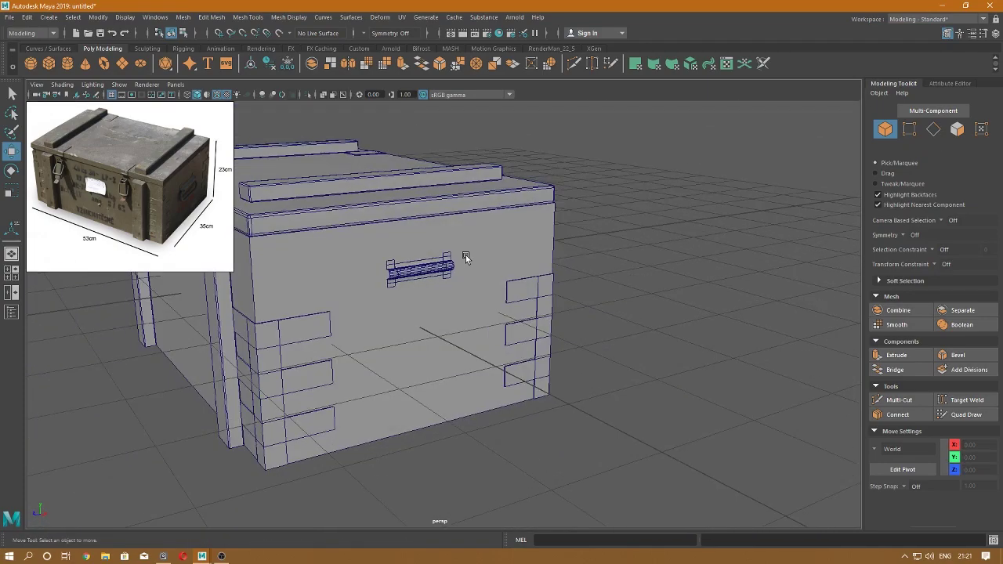
# - In the side view, choose the CV Curve Tool and review its settings
pyautogui.moveTo(590, 243); pyautogui.dragTo(461, 274)
pyautogui.scroll(2, 776, 259)
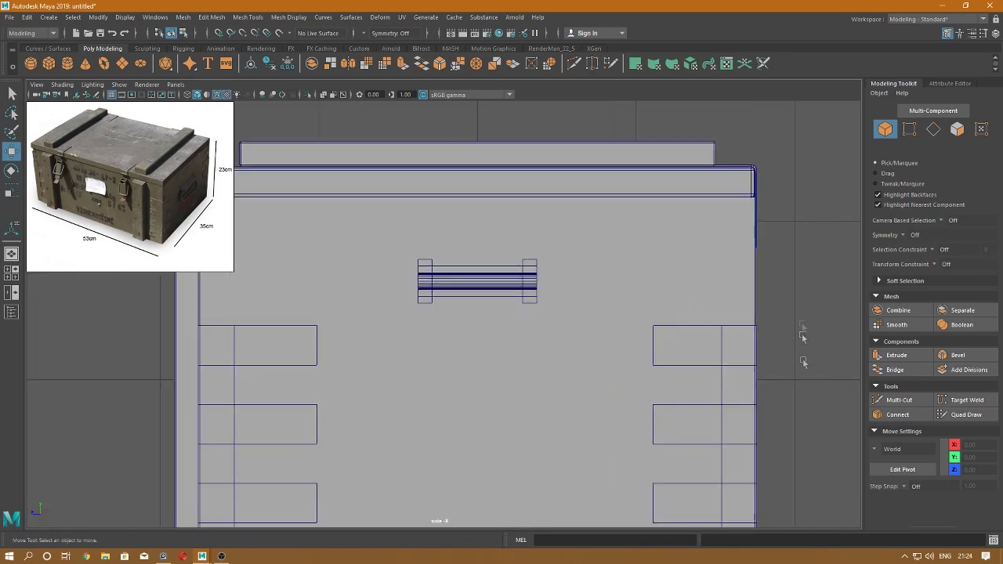
pyautogui.scroll(2, 752, 290)
pyautogui.scroll(1, 627, 235)
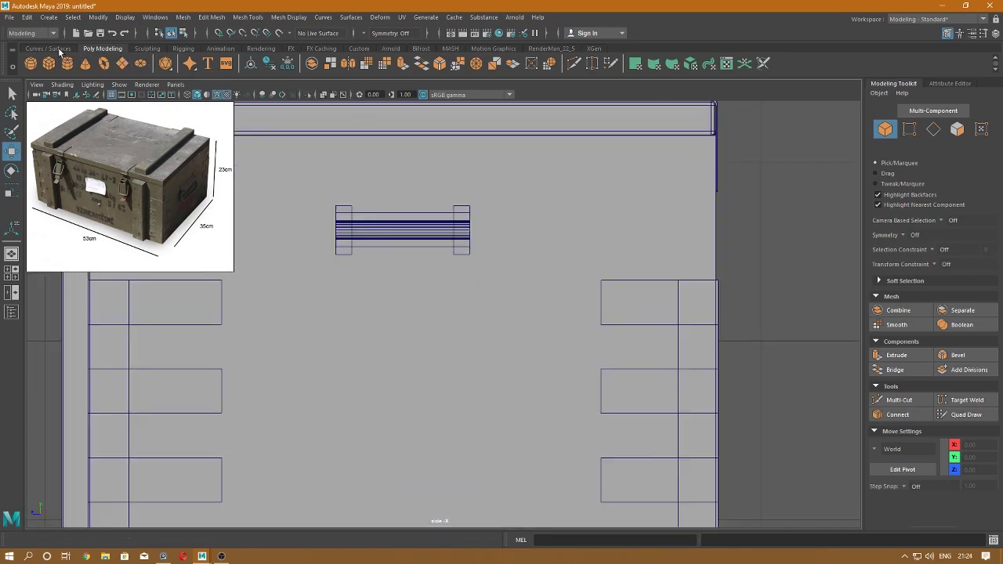
pyautogui.click(50, 17)
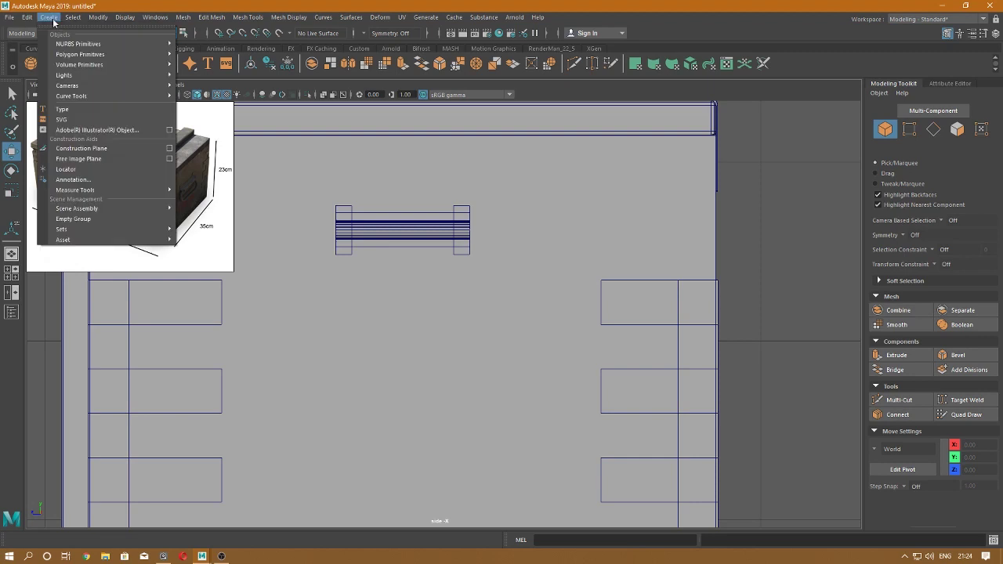
pyautogui.moveTo(72, 96)
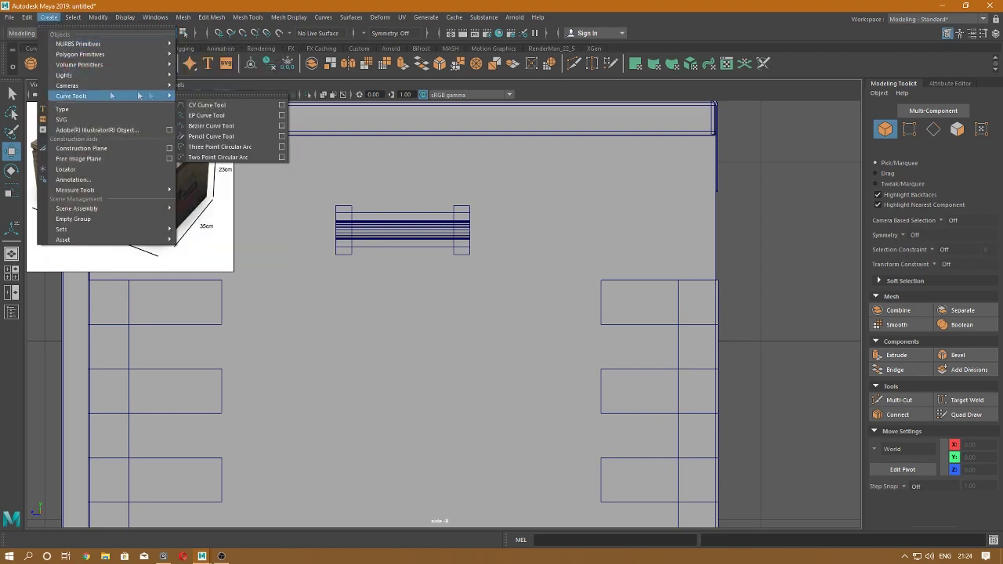
pyautogui.click(208, 104)
pyautogui.doubleClick(11, 229)
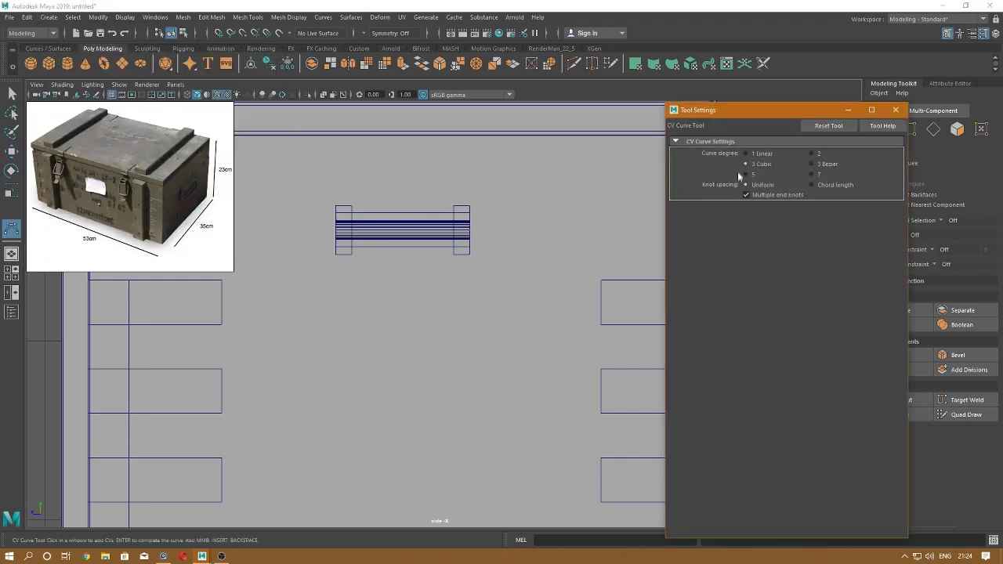
pyautogui.click(897, 111)
pyautogui.scroll(3, 445, 290)
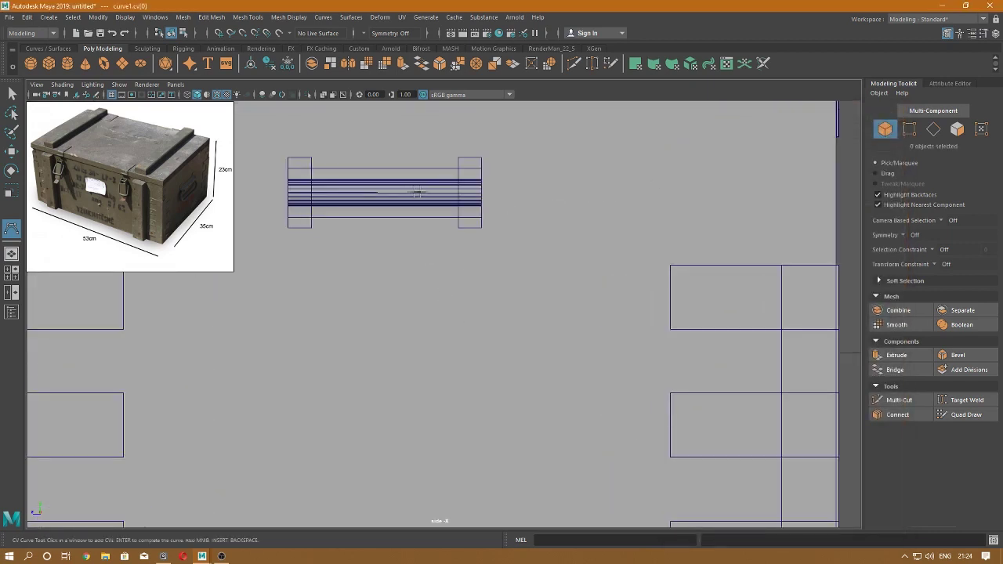
# - Place a trial curve point, then reframe the whole crate in the side view
pyautogui.click(510, 192)
pyautogui.press('w')
pyautogui.press('space')
pyautogui.press('space')
pyautogui.keyDown('alt'); pyautogui.moveTo(515, 184); pyautogui.dragTo(424, 235); pyautogui.keyUp('alt')
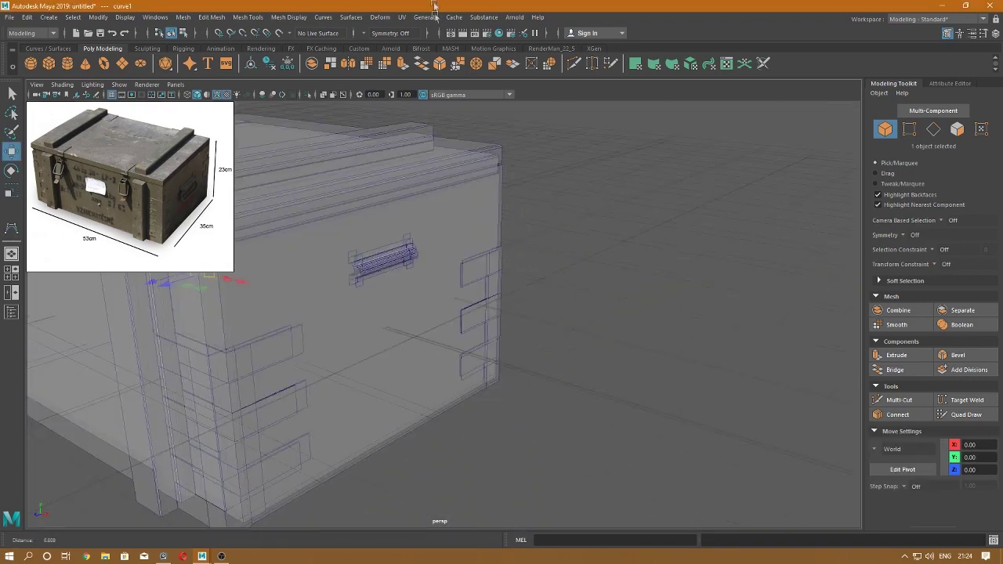
pyautogui.moveTo(486, 188); pyautogui.dragTo(188, 407)
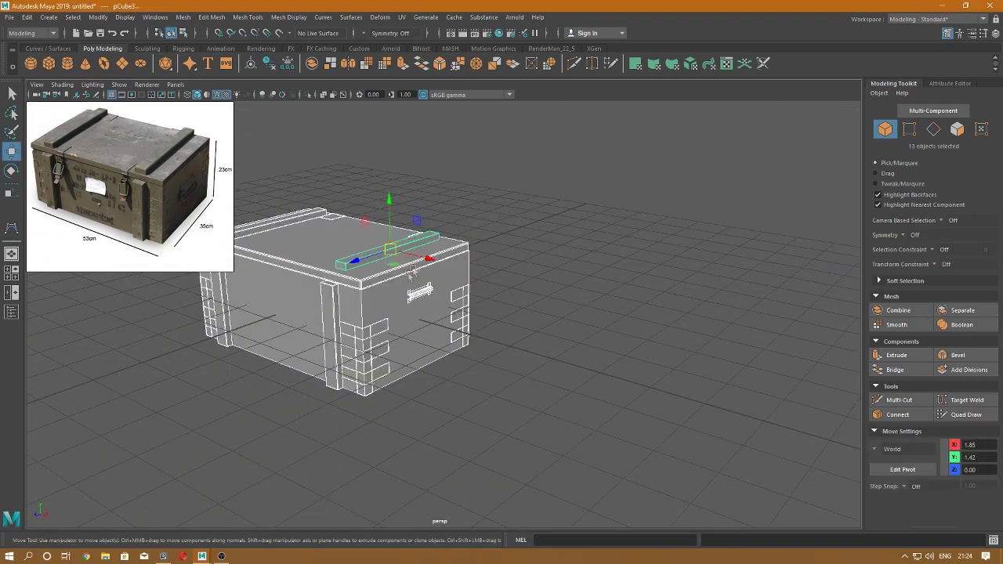
pyautogui.moveTo(408, 259)
pyautogui.keyDown('alt'); pyautogui.mouseDown()
pyautogui.moveTo(359, 240)
pyautogui.moveTo(405, 252)
pyautogui.mouseUp(); pyautogui.keyUp('alt')
pyautogui.press('space')
pyautogui.press('space')
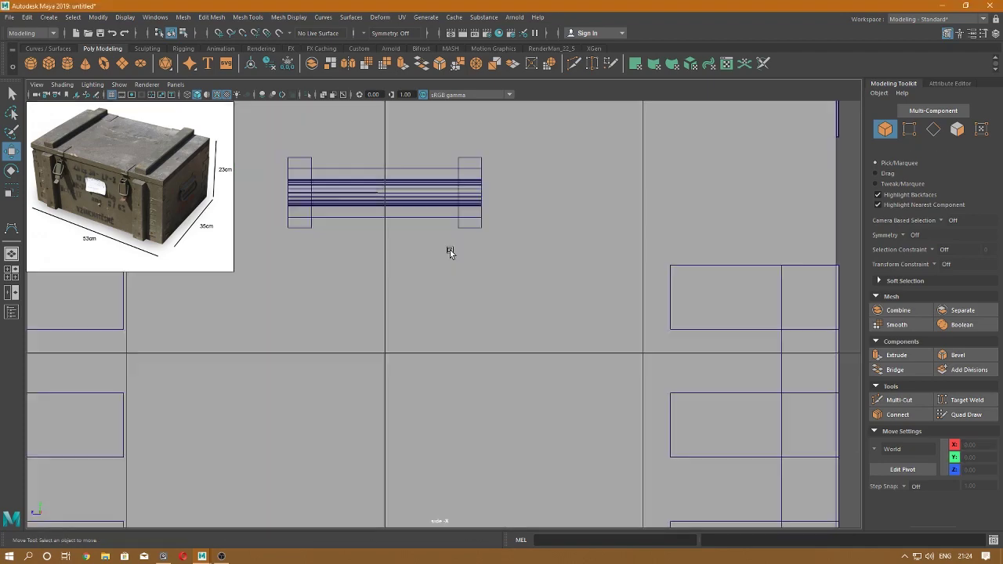
pyautogui.press('f')
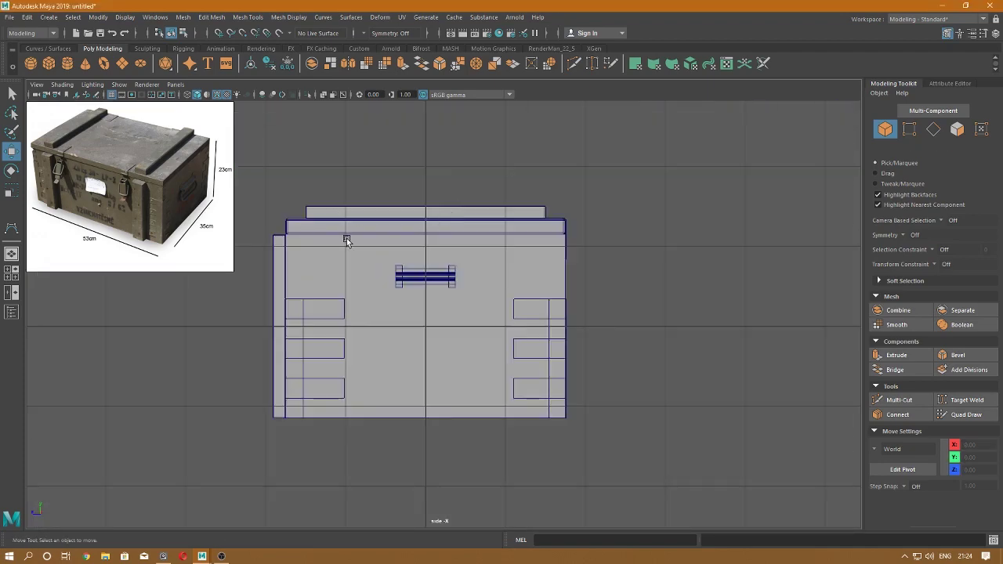
# - Draw a four-point CV curve from the handle bar's end down and left to the crate's centre line
pyautogui.click(12, 228)
pyautogui.scroll(3, 400, 250)
pyautogui.scroll(2, 400, 249)
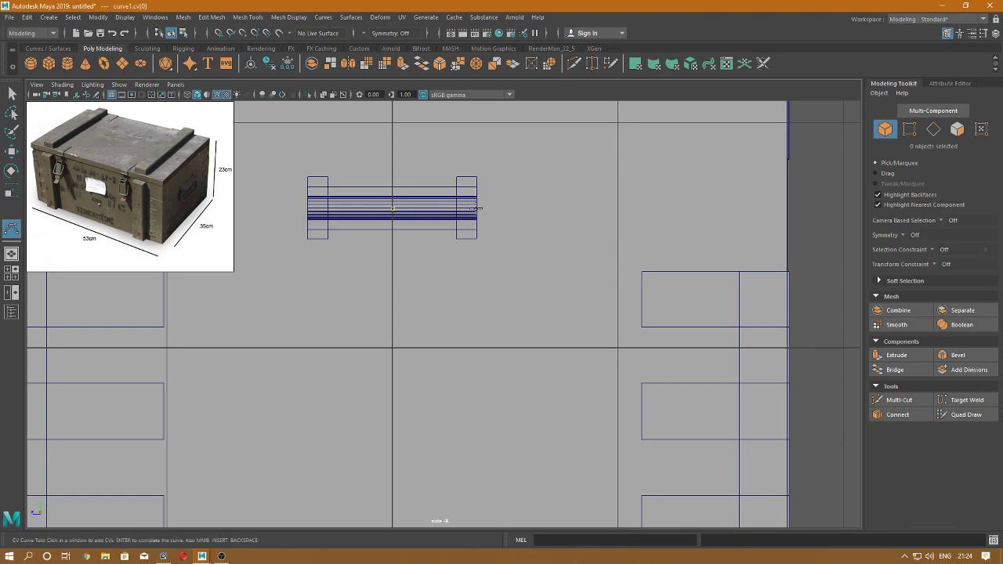
pyautogui.scroll(3, 493, 224)
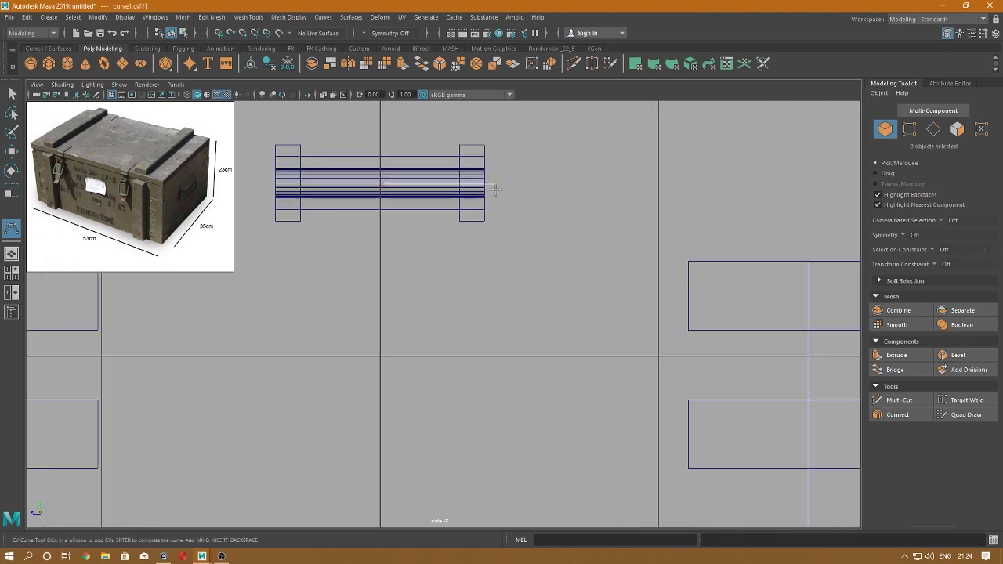
pyautogui.click(523, 160)
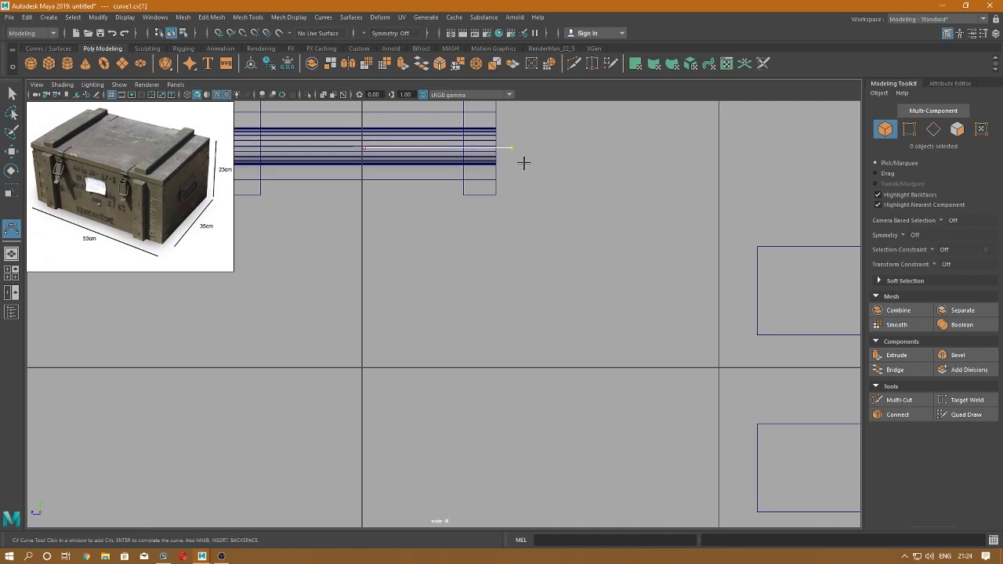
pyautogui.click(524, 221)
pyautogui.click(511, 231)
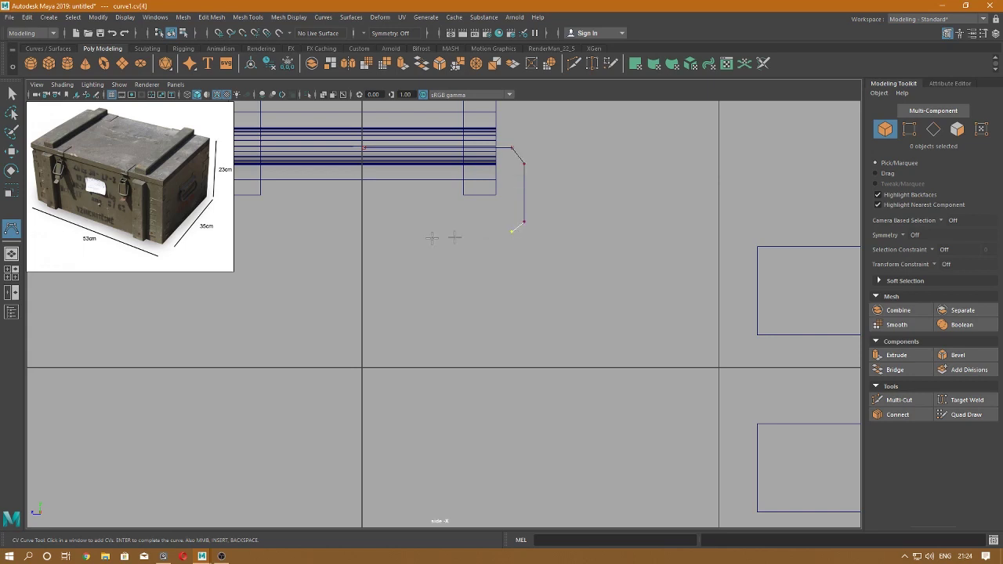
pyautogui.click(362, 232)
pyautogui.press('w')
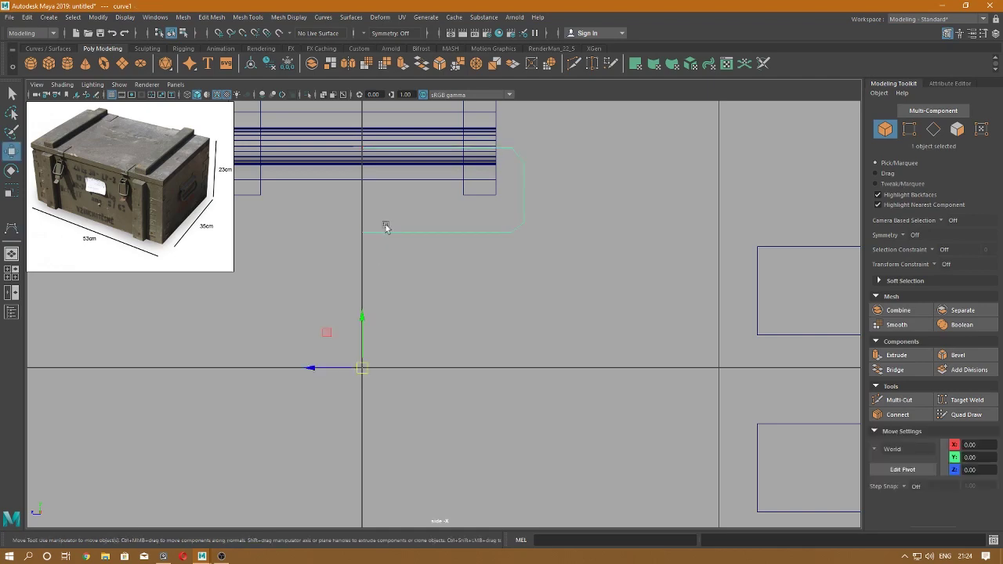
pyautogui.click(478, 449)
# - Create a NURBS circle from the Curves/Surfaces shelf and scale it down to a small ring
pyautogui.scroll(5, 512, 381)
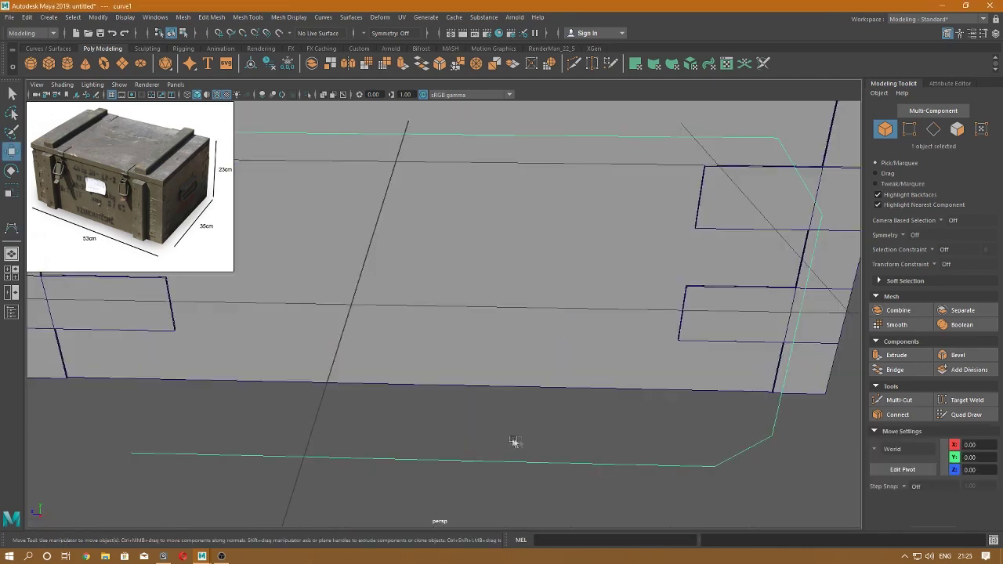
pyautogui.scroll(-2, 513, 385)
pyautogui.moveTo(513, 385)
pyautogui.keyDown('alt'); pyautogui.mouseDown()
pyautogui.moveTo(546, 406)
pyautogui.moveTo(504, 332)
pyautogui.mouseUp(); pyautogui.keyUp('alt')
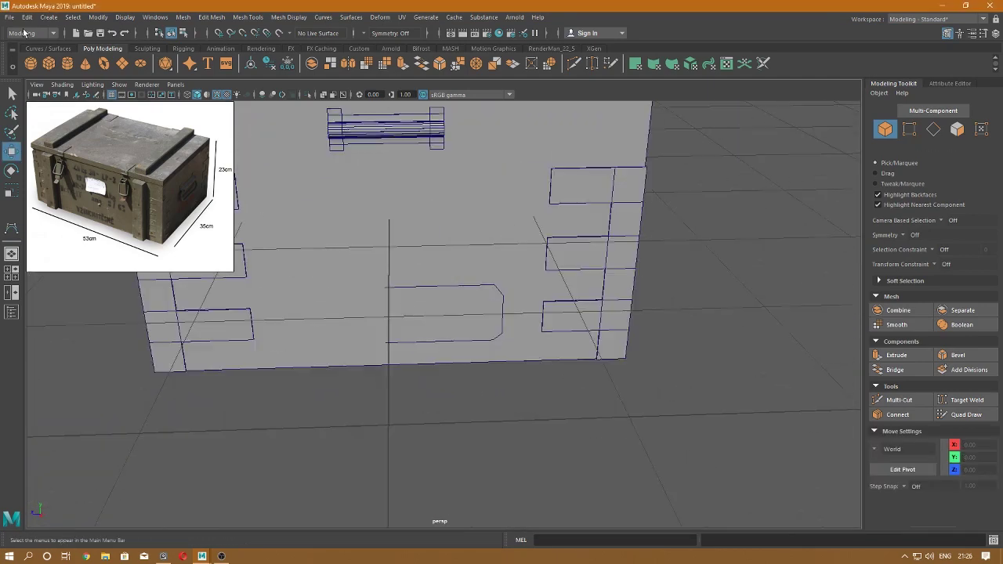
pyautogui.click(48, 49)
pyautogui.click(31, 63)
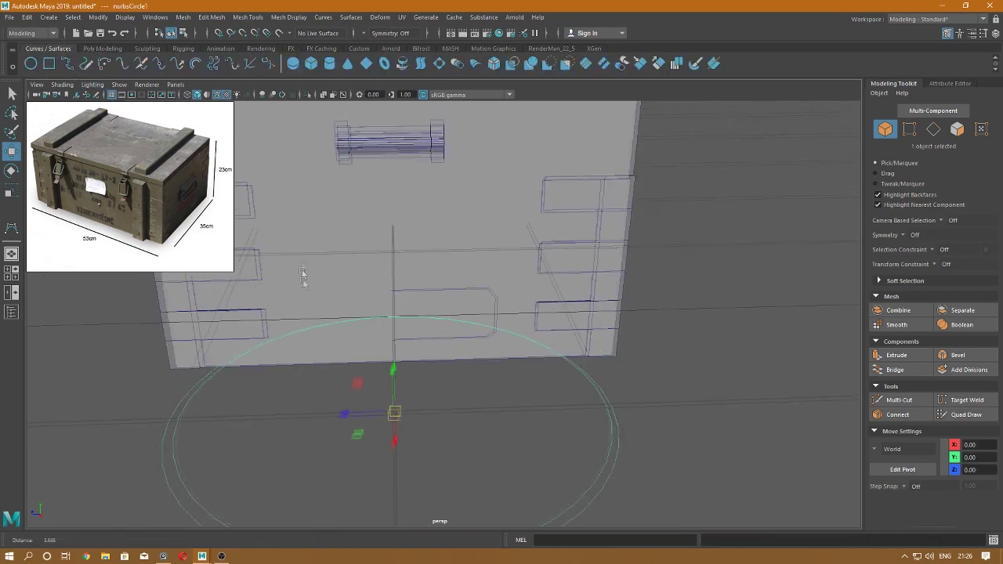
pyautogui.press('r')
pyautogui.moveTo(379, 393)
pyautogui.mouseDown()
pyautogui.moveTo(326, 418)
pyautogui.moveTo(142, 445)
pyautogui.mouseUp()
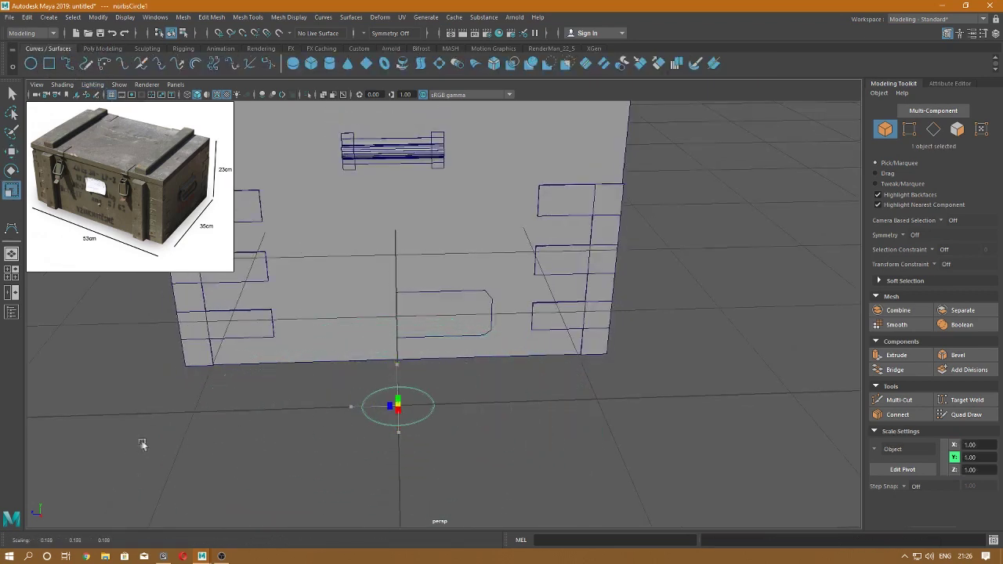
# - Rotate the circle upright using 15-degree step snapping
pyautogui.press('e')
pyautogui.moveTo(392, 386)
pyautogui.mouseDown()
pyautogui.moveTo(455, 385)
pyautogui.moveTo(477, 416)
pyautogui.moveTo(439, 416)
pyautogui.moveTo(437, 371)
pyautogui.moveTo(403, 398)
pyautogui.mouseUp()
pyautogui.press('w')
pyautogui.hotkey('ctrl', 'z')
pyautogui.press('e')
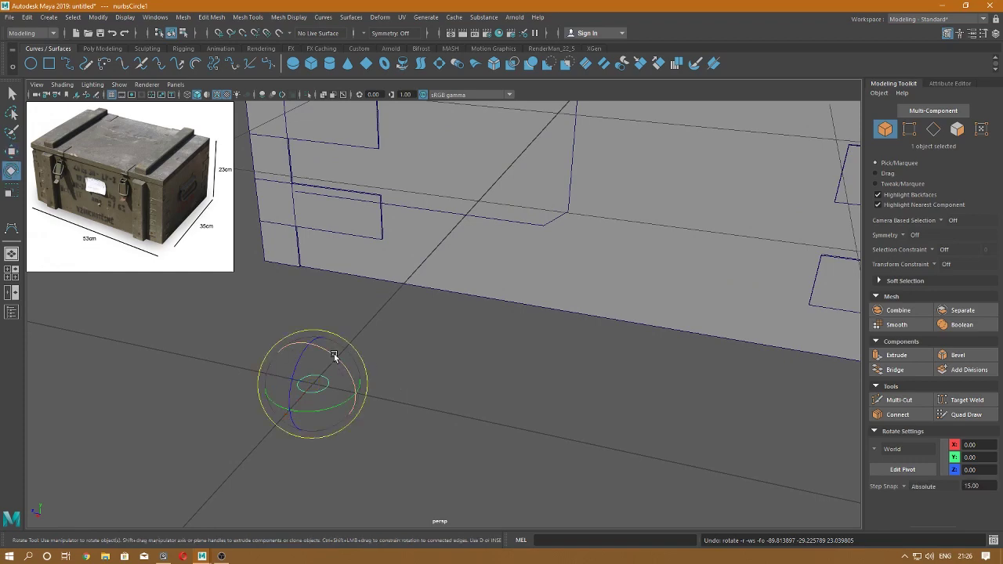
pyautogui.moveTo(335, 356); pyautogui.dragTo(377, 424)
# - In the side view, scale the circle to 0.02 and place it on the handle curve's end point
pyautogui.press('space')
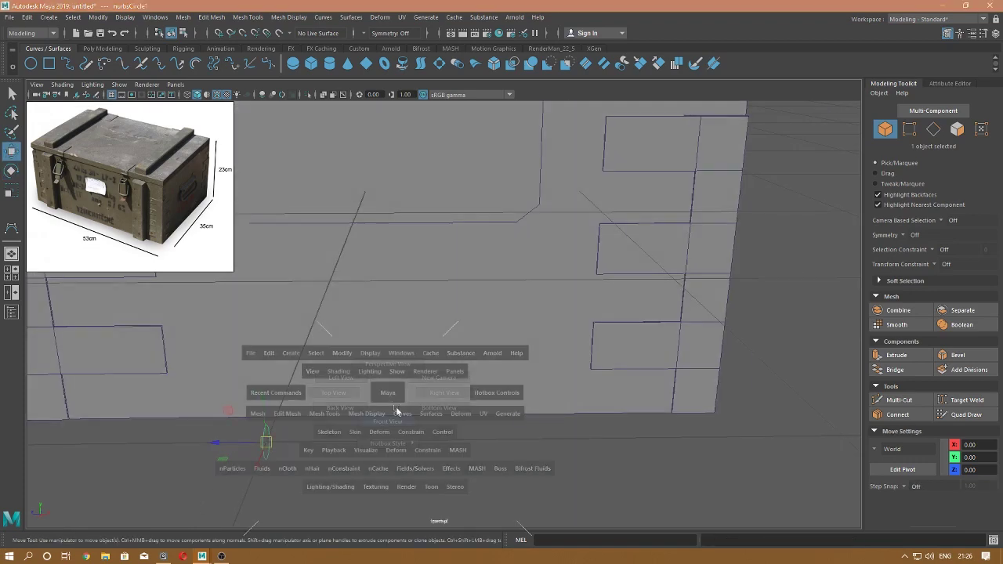
pyautogui.moveTo(401, 413); pyautogui.dragTo(447, 398)
pyautogui.moveTo(419, 428); pyautogui.dragTo(412, 227)
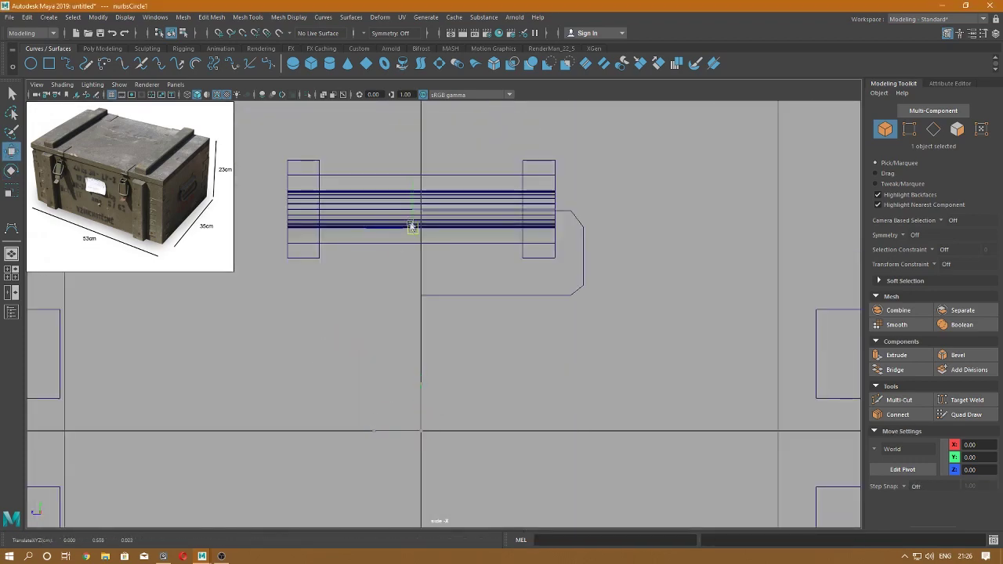
pyautogui.scroll(3, 569, 464)
pyautogui.scroll(-1, 441, 273)
pyautogui.scroll(3, 441, 286)
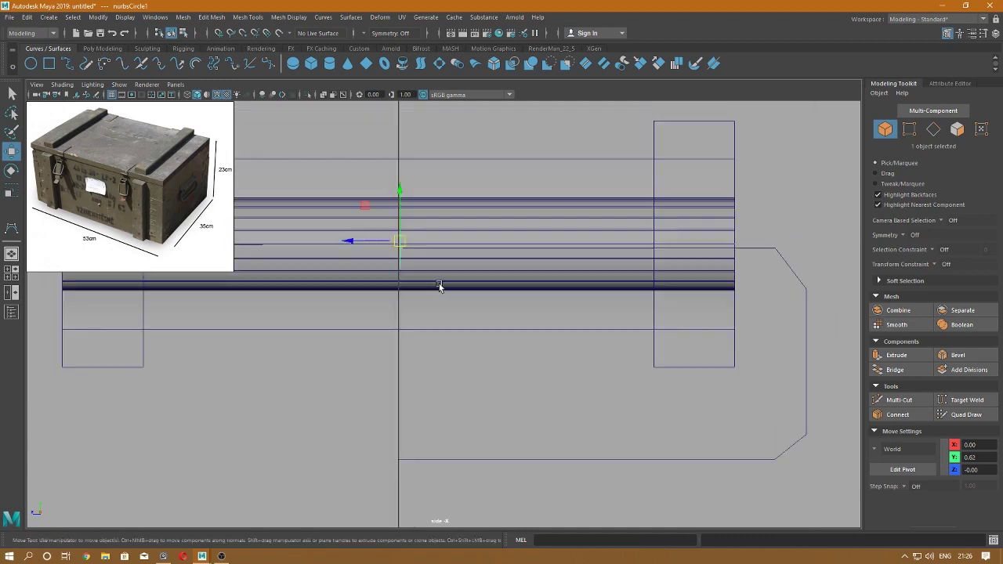
pyautogui.scroll(2, 401, 224)
pyautogui.press('r')
pyautogui.moveTo(377, 206); pyautogui.dragTo(368, 214)
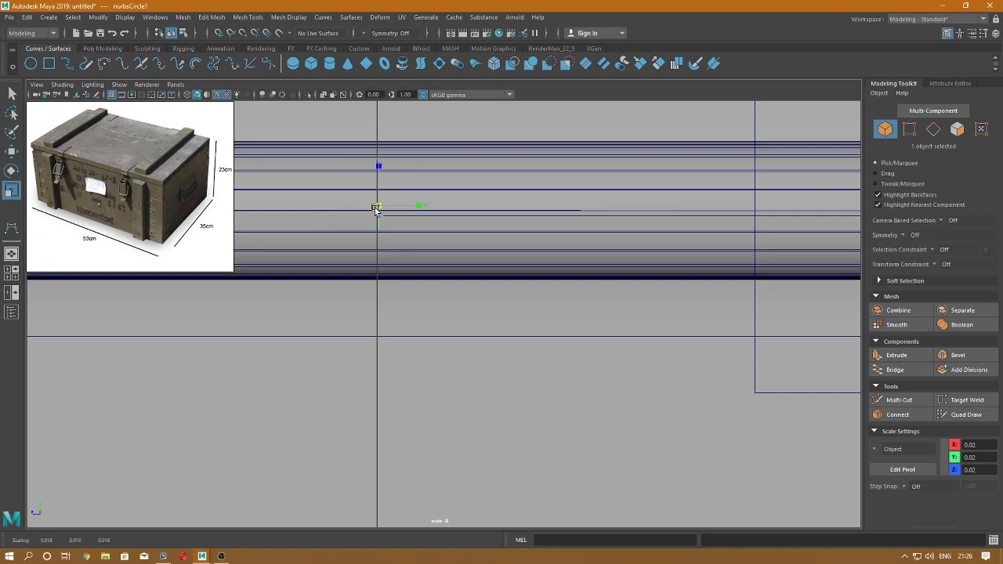
pyautogui.press('w')
pyautogui.moveTo(385, 181); pyautogui.dragTo(380, 159)
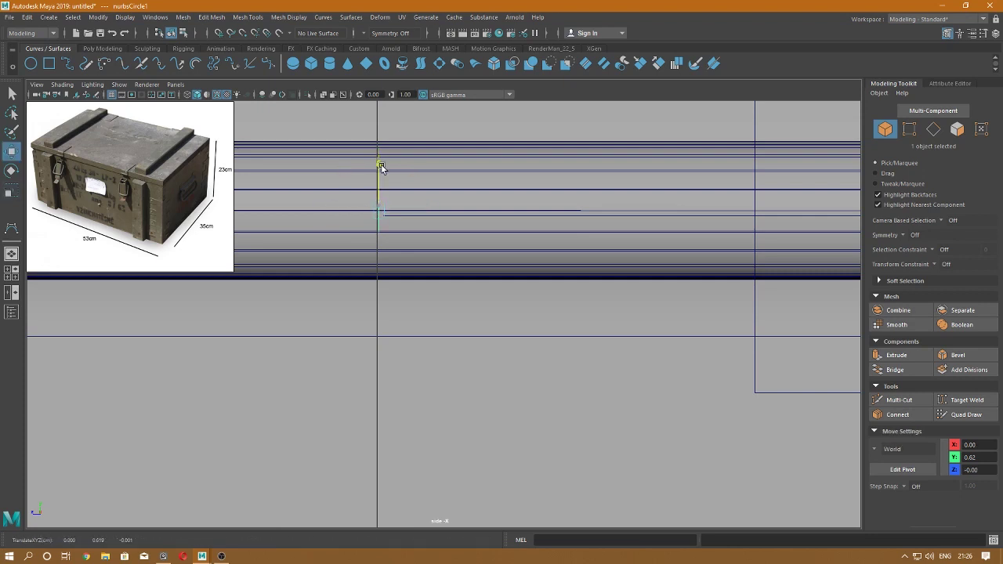
# - Hide the crate parts with Ctrl+H, then select the circle together with the curve
pyautogui.click(394, 347)
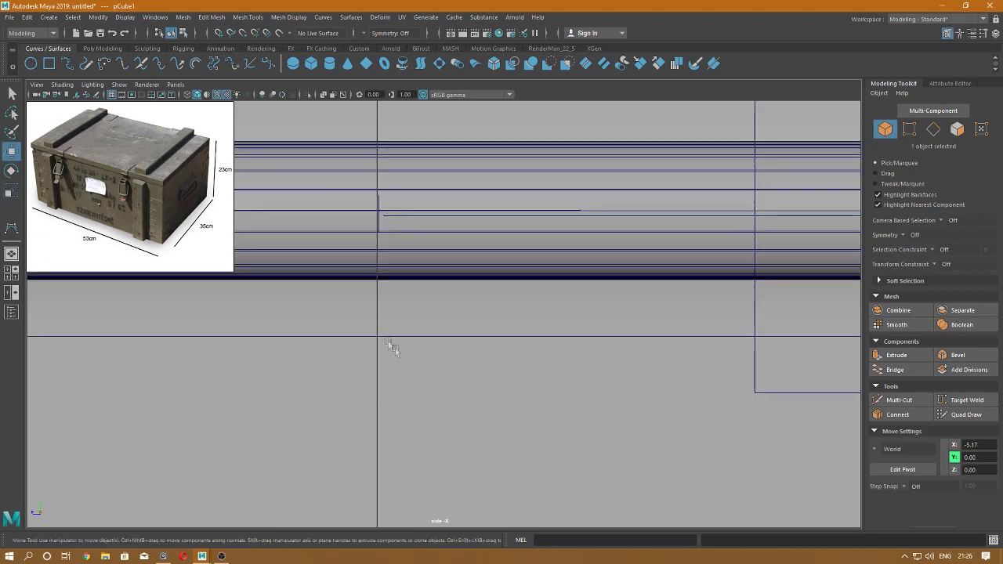
pyautogui.press('space')
pyautogui.moveTo(415, 379)
pyautogui.mouseDown()
pyautogui.moveTo(425, 405)
pyautogui.moveTo(570, 392)
pyautogui.moveTo(509, 322)
pyautogui.mouseUp()
pyautogui.press('space')
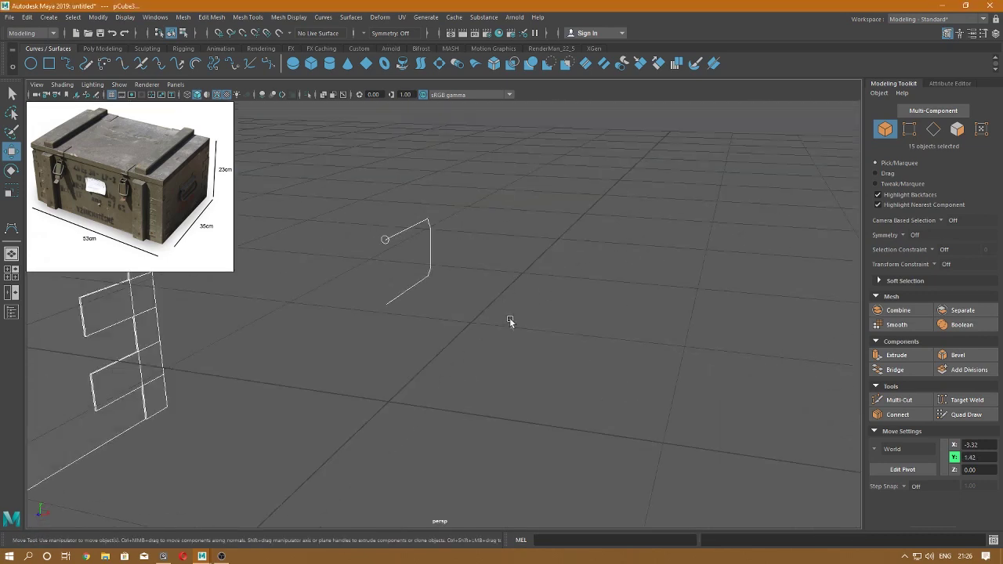
pyautogui.hotkey('ctrl', 'h')
pyautogui.press('space')
pyautogui.moveTo(448, 225); pyautogui.dragTo(477, 227)
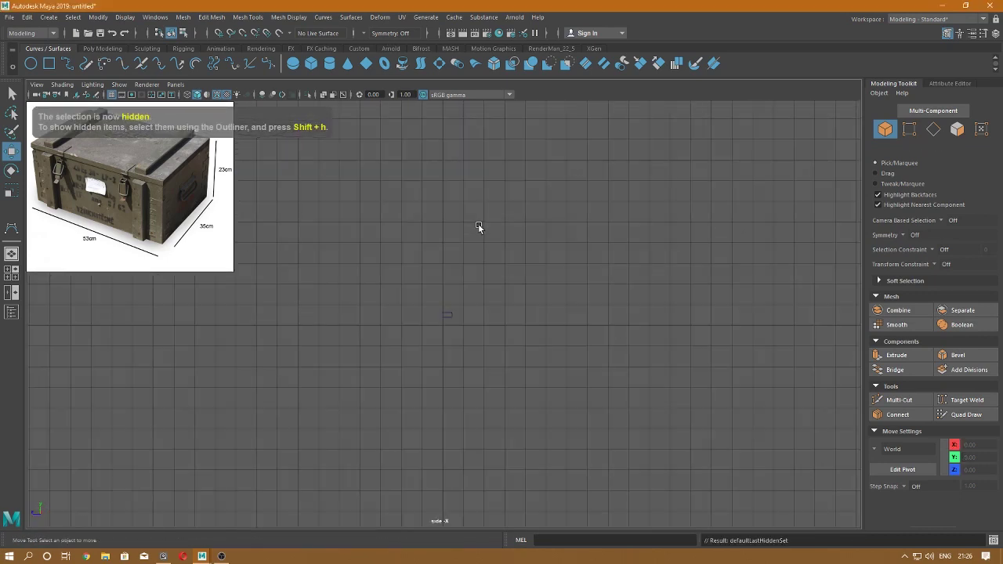
pyautogui.moveTo(515, 328)
pyautogui.keyDown('alt'); pyautogui.mouseDown(button='right')
pyautogui.moveTo(590, 455)
pyautogui.moveTo(434, 304)
pyautogui.mouseUp(button='right'); pyautogui.keyUp('alt')
pyautogui.click(337, 192)
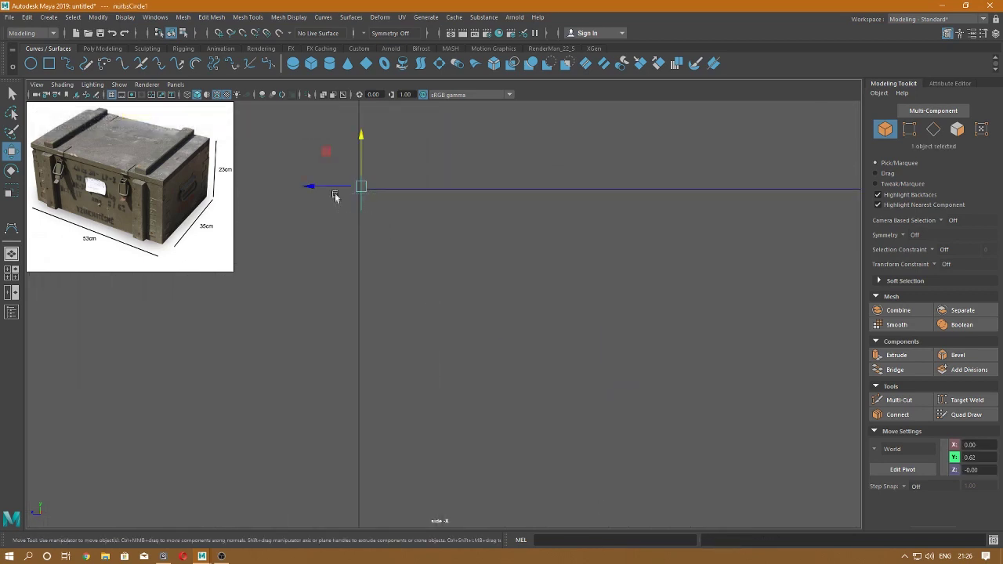
# - Extrude the profile circle along the U-shaped handle curve into a tube
pyautogui.click(351, 17)
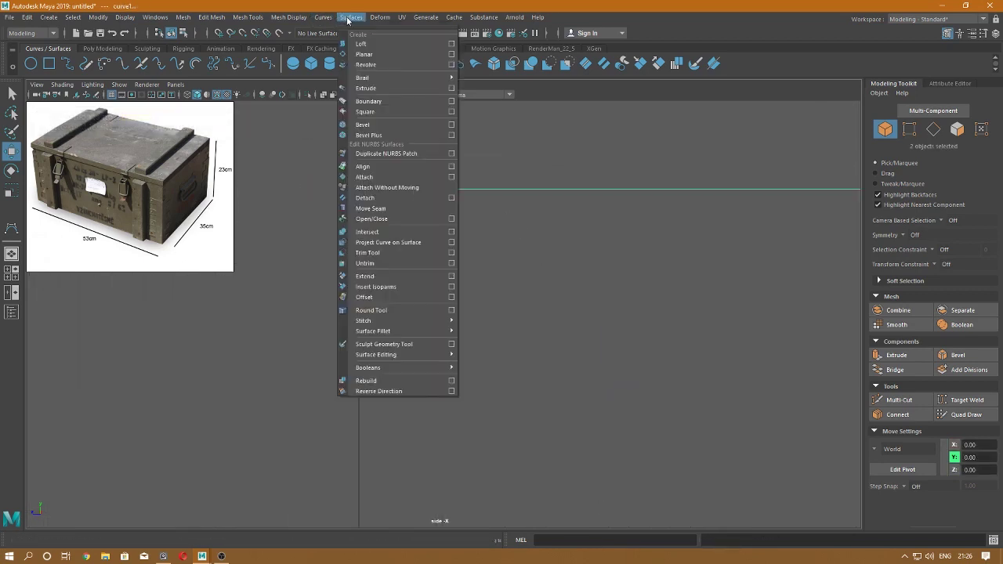
pyautogui.click(404, 91)
pyautogui.press('f')
pyautogui.scroll(3, 506, 285)
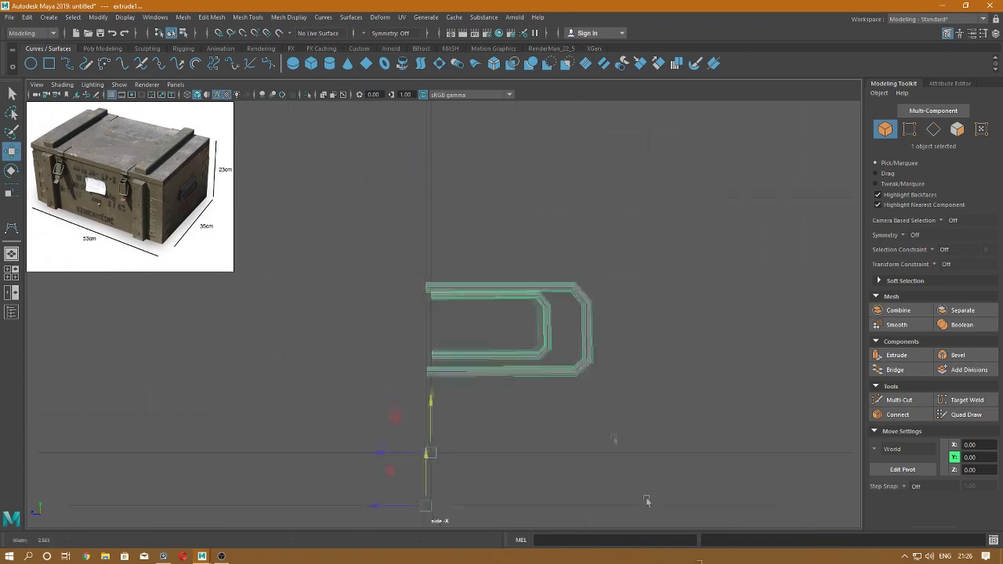
pyautogui.scroll(2, 562, 297)
# - Inspect the tube in perspective view, reselect it, and slide it off the curve along Z
pyautogui.press('space')
pyautogui.click(584, 331)
pyautogui.keyDown('alt'); pyautogui.moveTo(600, 331); pyautogui.dragTo(527, 374); pyautogui.keyUp('alt')
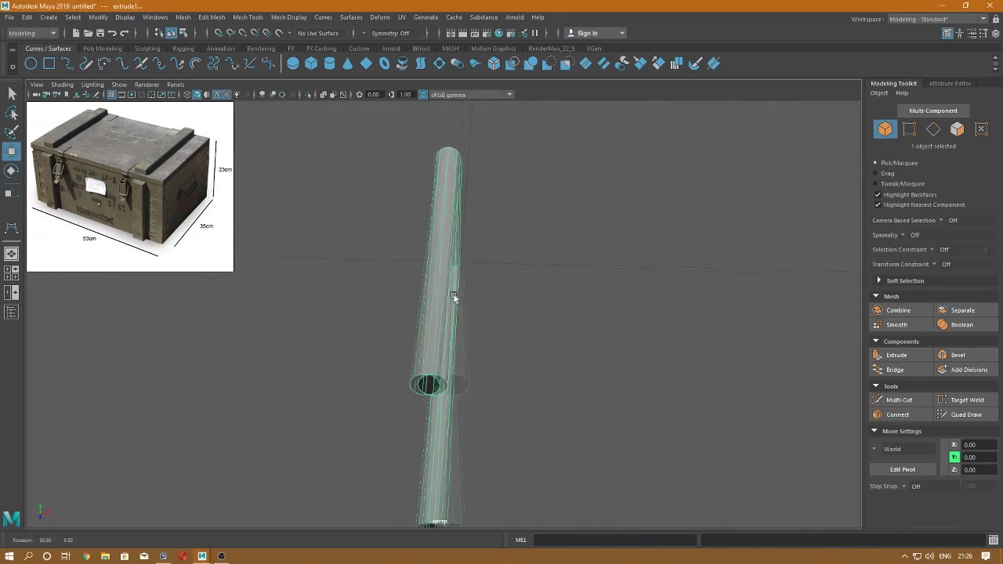
pyautogui.rightClick(377, 230)
pyautogui.keyDown('alt'); pyautogui.moveTo(527, 375); pyautogui.dragTo(339, 203); pyautogui.keyUp('alt')
pyautogui.click(423, 212)
pyautogui.rightClick(338, 203)
pyautogui.click(354, 204)
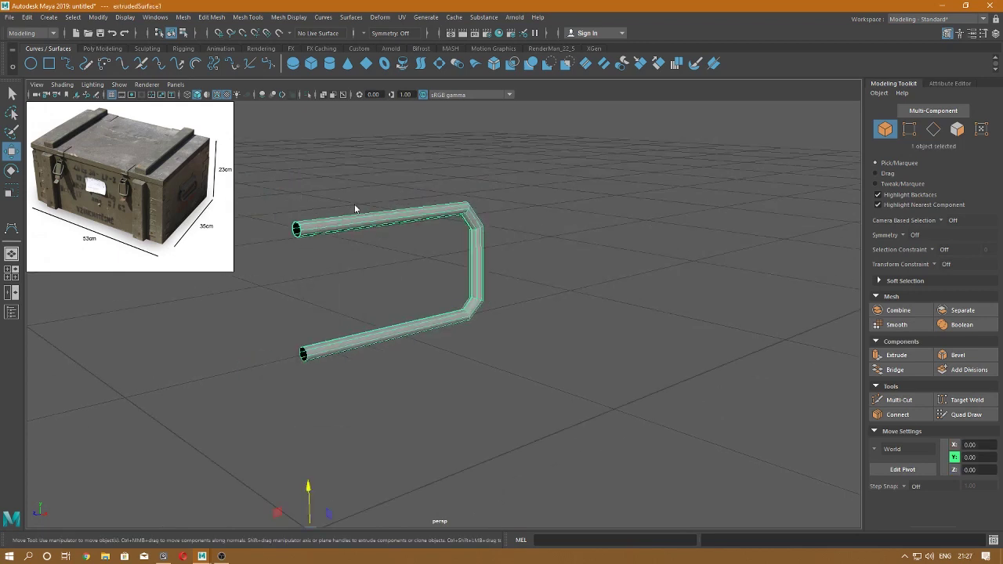
pyautogui.click(384, 348)
pyautogui.rightClick(390, 274)
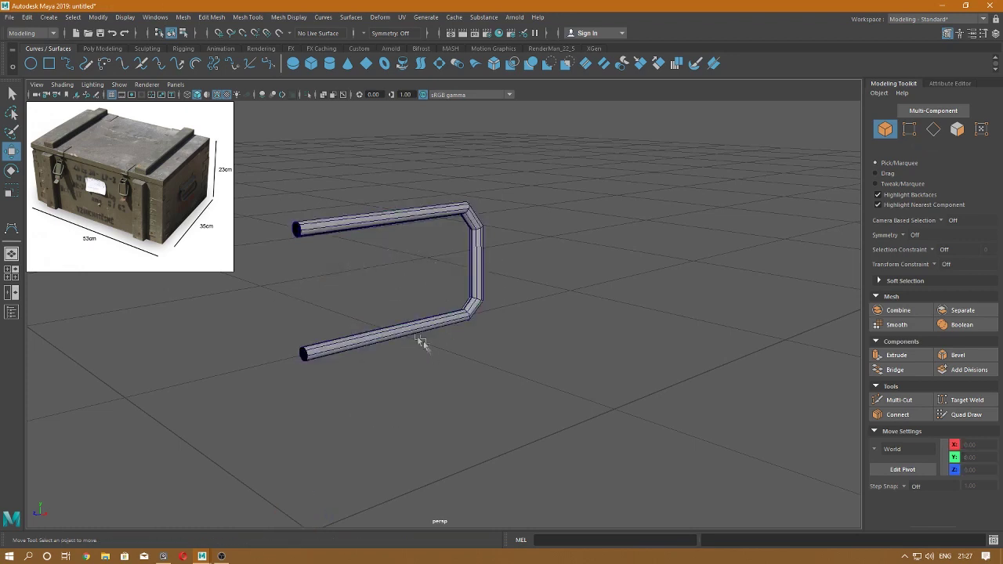
pyautogui.keyDown('alt'); pyautogui.moveTo(362, 385); pyautogui.dragTo(362, 294, button='right'); pyautogui.keyUp('alt')
pyautogui.moveTo(278, 435); pyautogui.dragTo(415, 382)
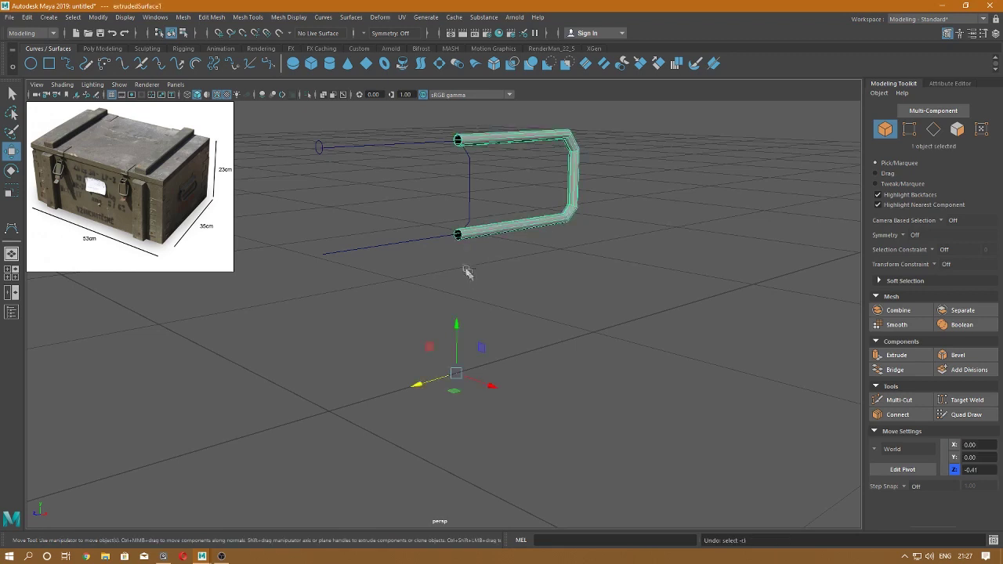
# - Undo the tube's move and delete its construction history
pyautogui.hotkey('ctrl', 'z')
pyautogui.click(27, 17)
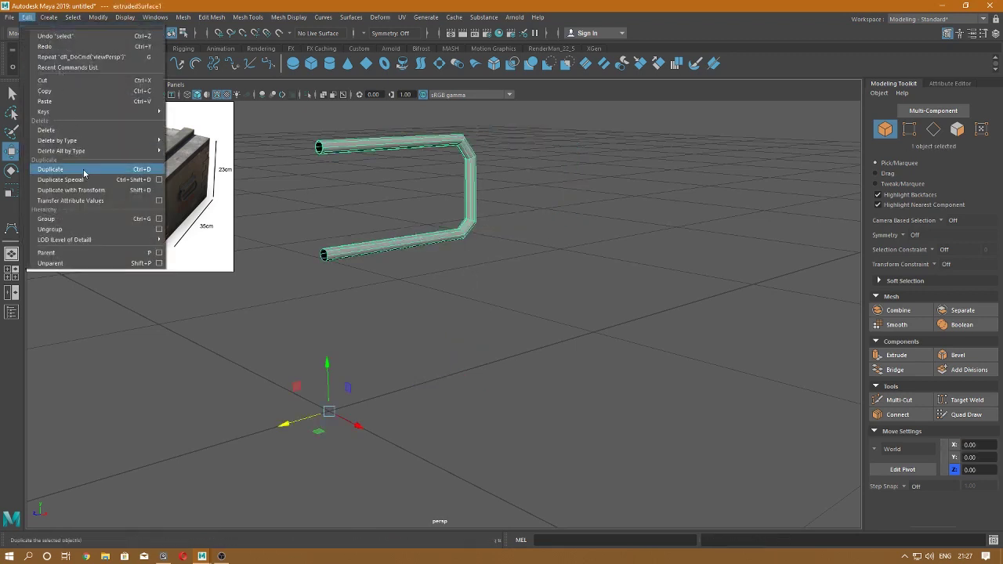
pyautogui.click(212, 162)
pyautogui.click(349, 206)
pyautogui.click(362, 249)
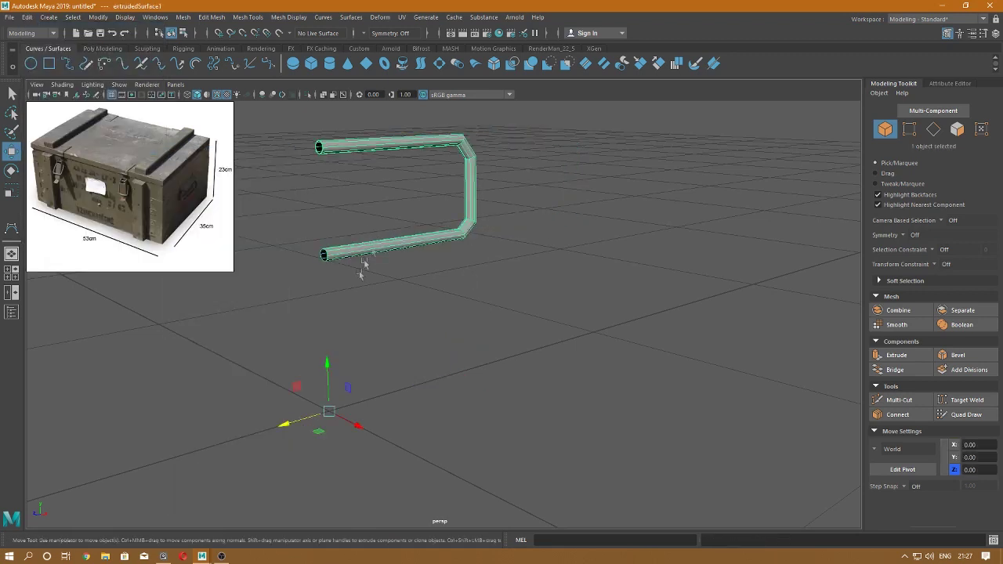
pyautogui.click(289, 418)
pyautogui.click(467, 221)
pyautogui.click(26, 17)
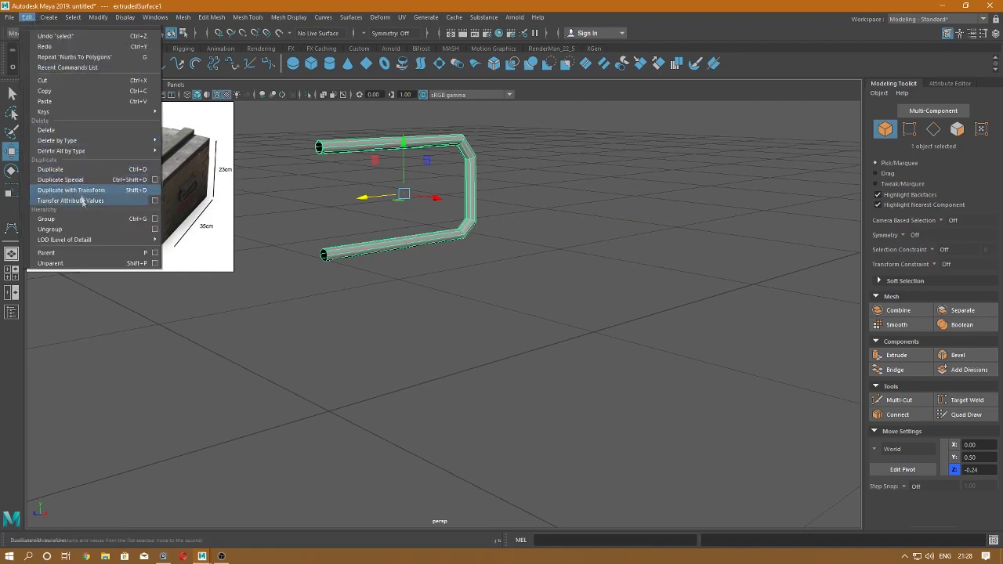
pyautogui.click(65, 22)
# - Convert the NURBS tube to polygons using Control points tessellation
pyautogui.click(98, 17)
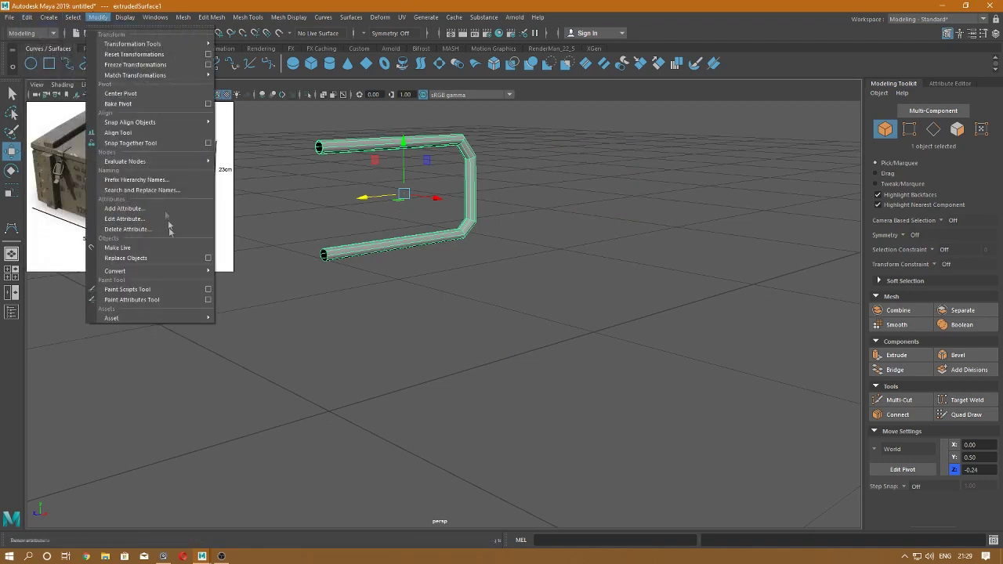
pyautogui.moveTo(115, 271)
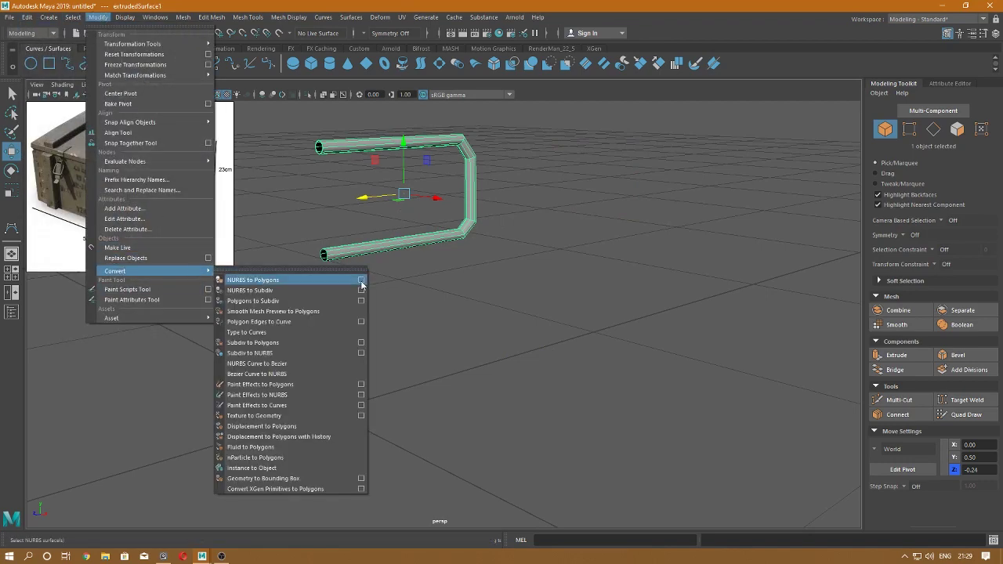
pyautogui.click(362, 281)
pyautogui.click(582, 121)
pyautogui.click(611, 142)
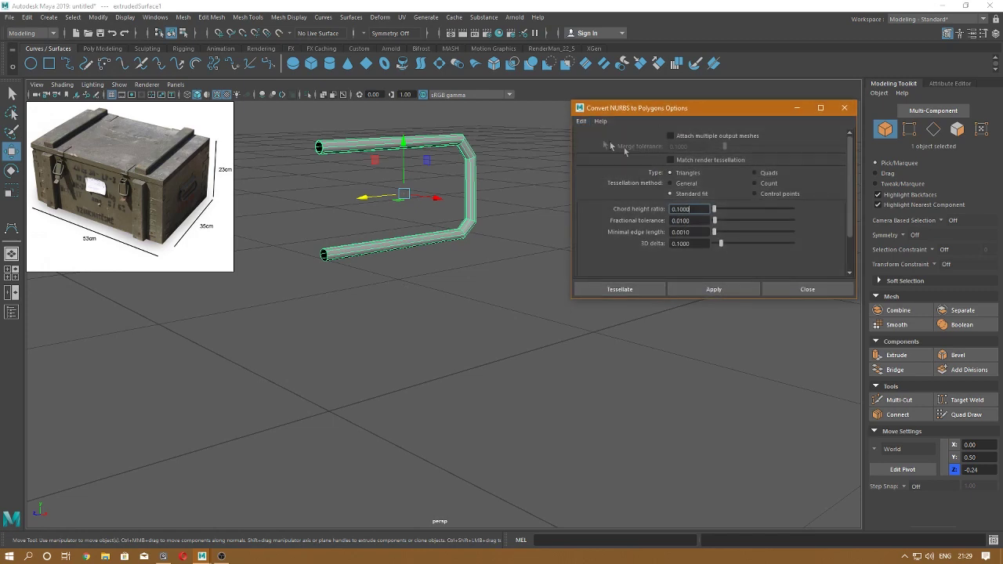
pyautogui.click(780, 195)
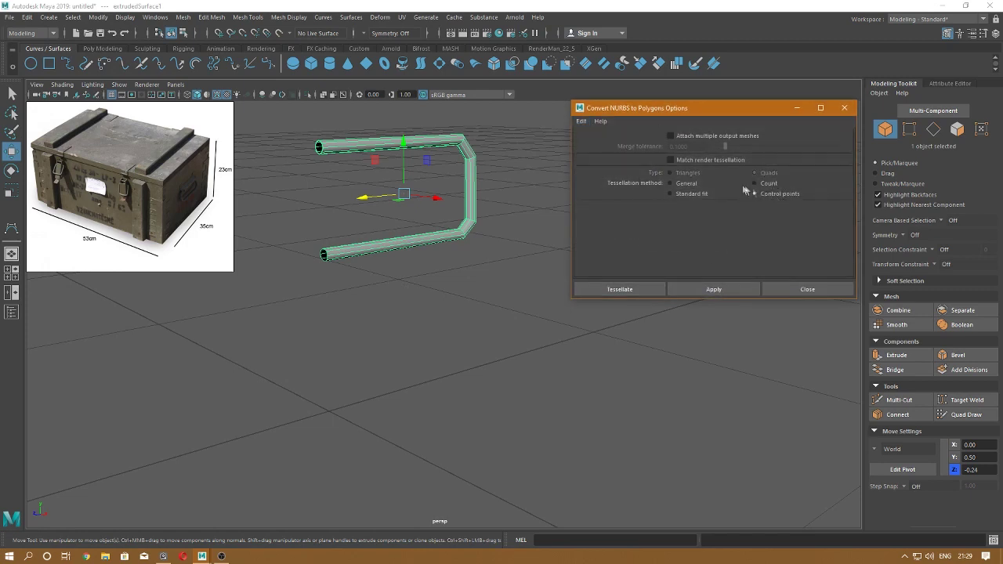
pyautogui.click(714, 290)
# - Delete the original NURBS tube and reset the polygon tube's Translate Z
pyautogui.moveTo(298, 419); pyautogui.dragTo(460, 394)
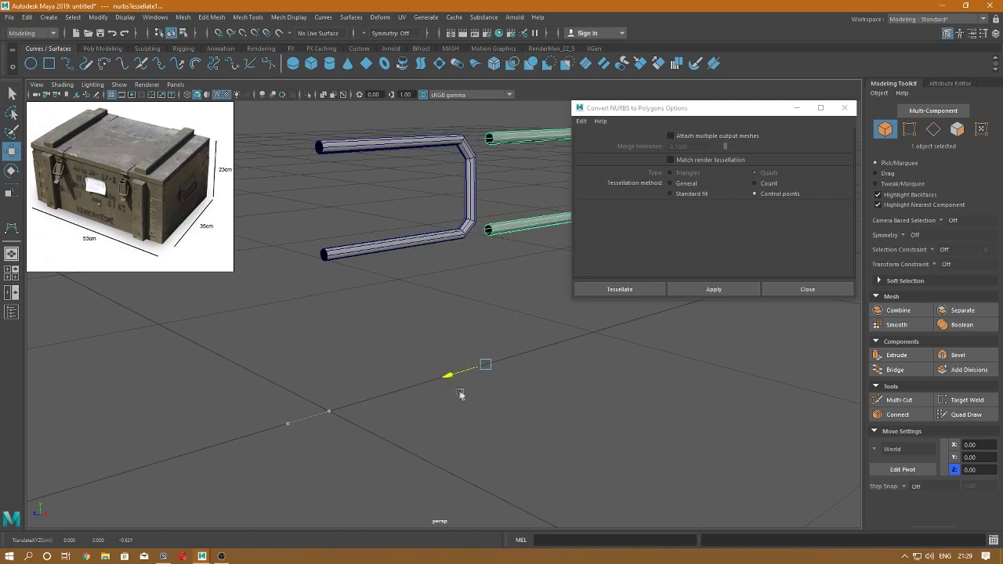
pyautogui.click(840, 289)
pyautogui.click(512, 287)
pyautogui.click(409, 270)
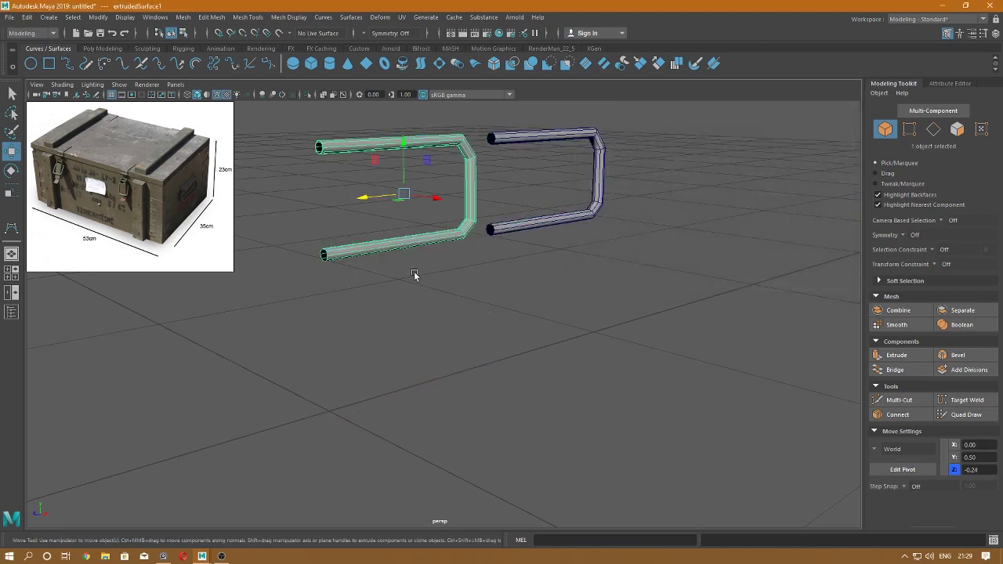
pyautogui.press('Delete')
pyautogui.click(994, 34)
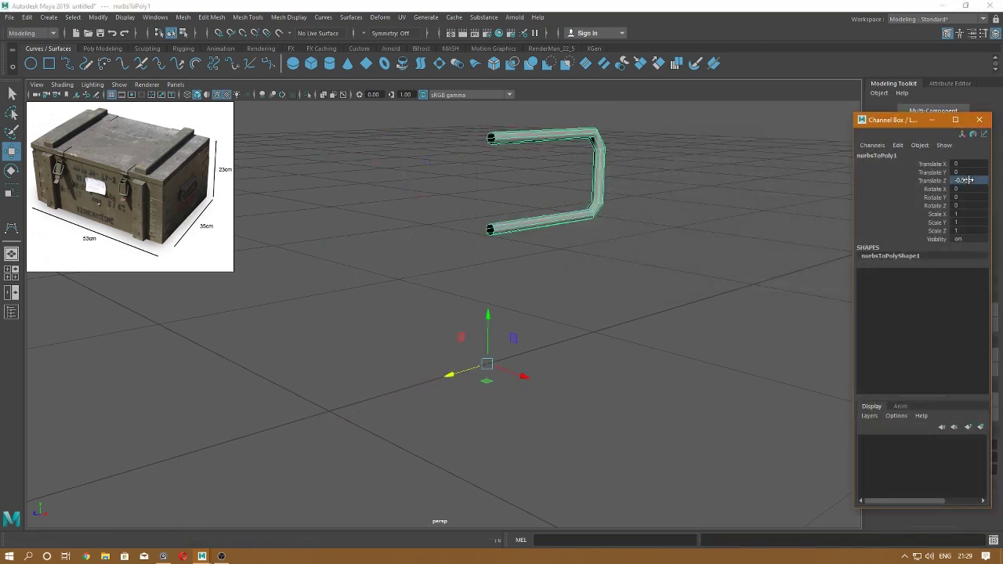
pyautogui.write('0')
pyautogui.press('Return')
# - Center the pivot on the polygon handle tube
pyautogui.click(981, 121)
pyautogui.press('space')
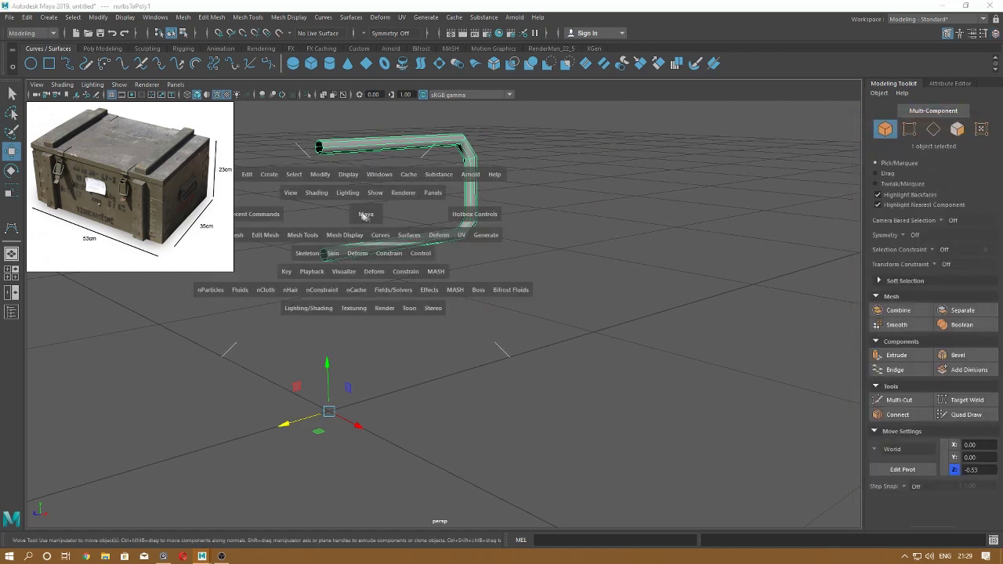
pyautogui.click(320, 174)
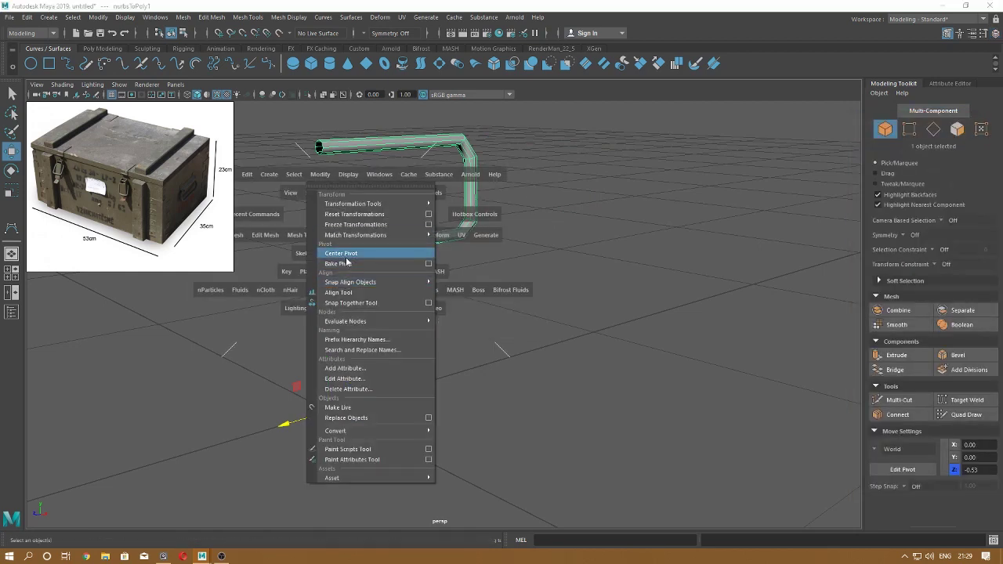
pyautogui.click(341, 253)
# - Bevel the edge loops at the handle's bends with Fraction 1
pyautogui.rightClick(359, 225)
pyautogui.click(349, 219)
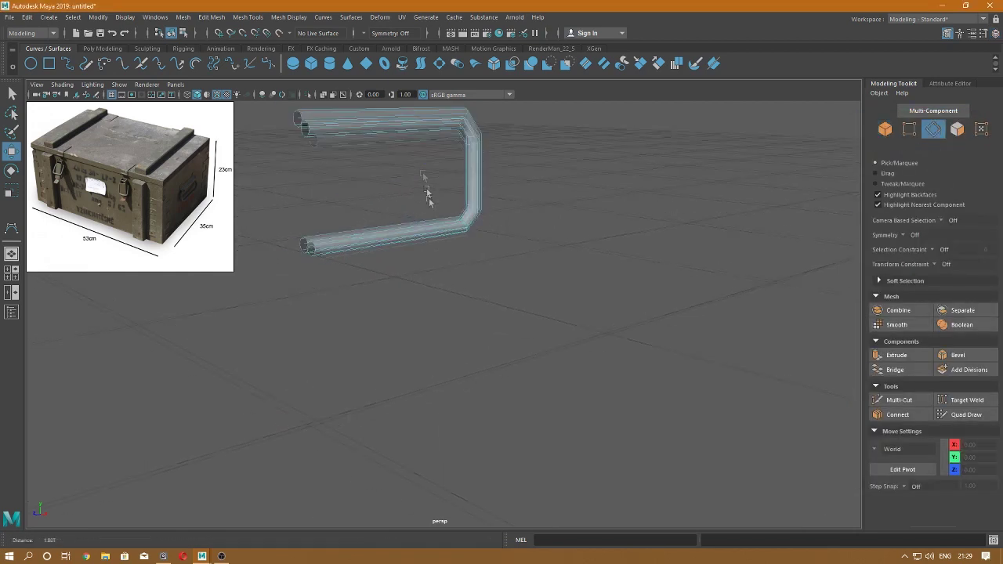
pyautogui.keyDown('alt'); pyautogui.moveTo(419, 201); pyautogui.dragTo(416, 208); pyautogui.keyUp('alt')
pyautogui.scroll(3, 362, 269)
pyautogui.moveTo(362, 269)
pyautogui.keyDown('alt'); pyautogui.mouseDown()
pyautogui.moveTo(355, 194)
pyautogui.moveTo(475, 281)
pyautogui.mouseUp(); pyautogui.keyUp('alt')
pyautogui.doubleClick(320, 139)
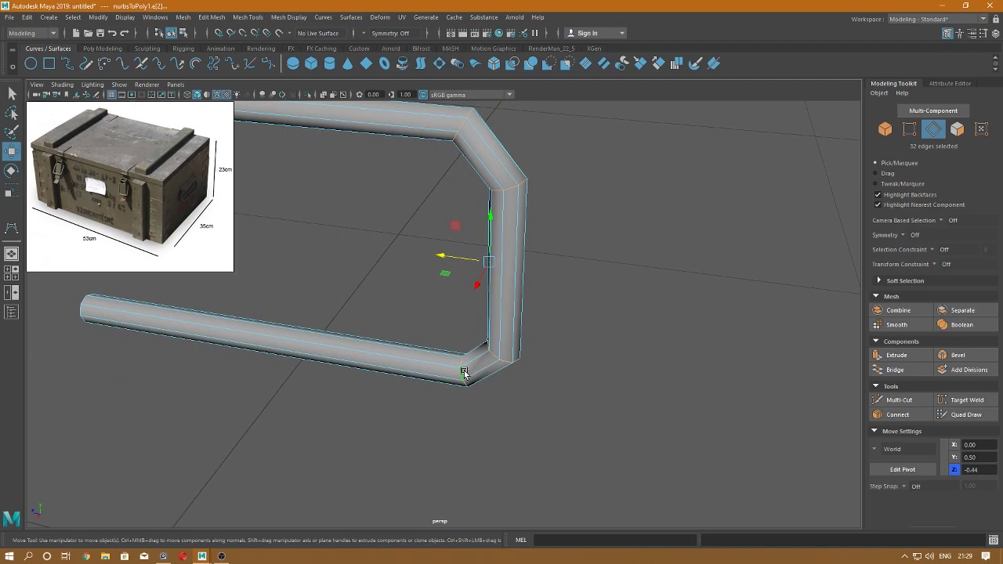
pyautogui.moveTo(482, 356)
pyautogui.keyDown('shift'); pyautogui.mouseDown(button='right')
pyautogui.moveTo(521, 379)
pyautogui.moveTo(538, 352)
pyautogui.mouseUp(button='right'); pyautogui.keyUp('shift')
pyautogui.scroll(3, 535, 385)
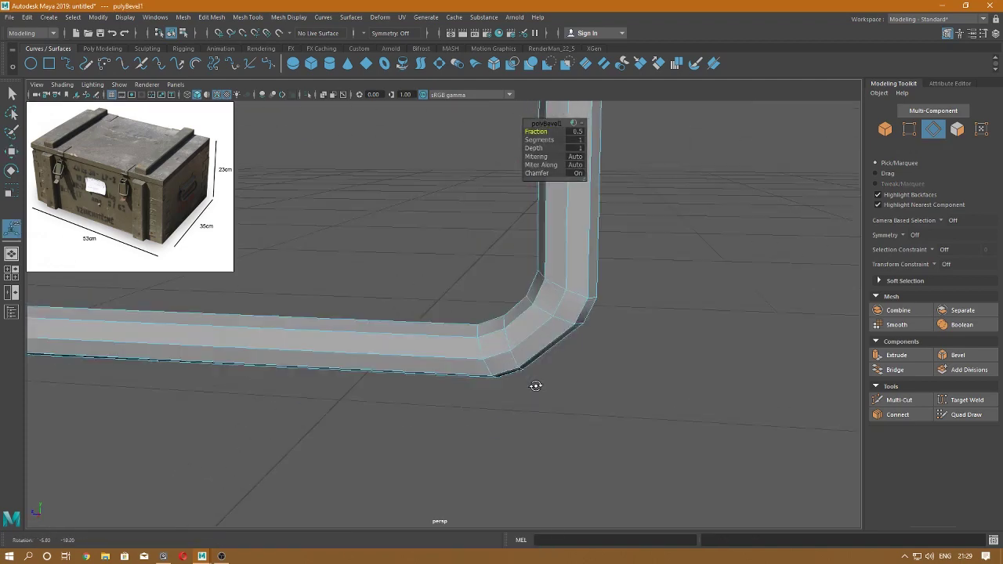
pyautogui.scroll(3, 532, 379)
pyautogui.scroll(-3, 531, 380)
pyautogui.moveTo(533, 131); pyautogui.dragTo(568, 132)
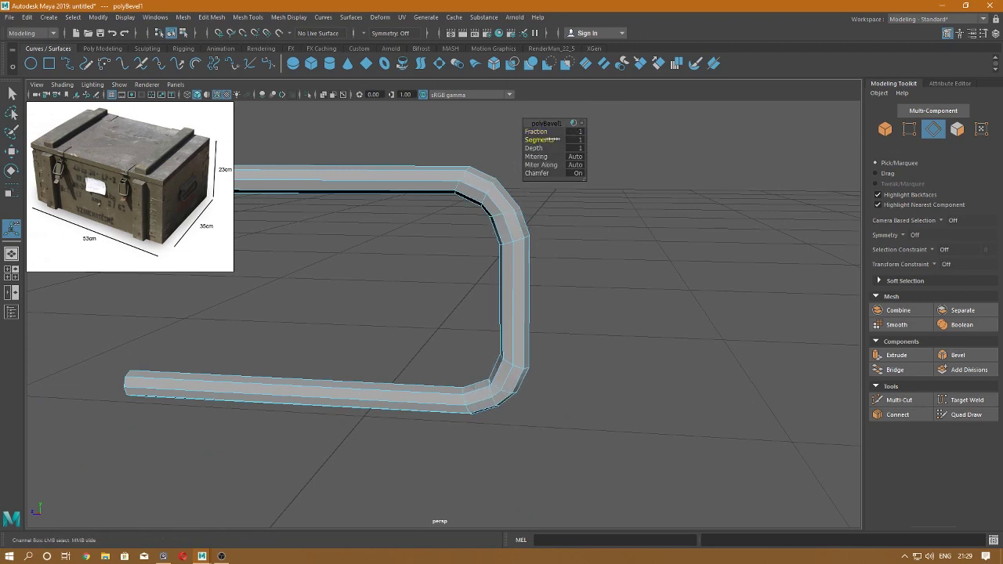
# - Select all the tube's edges and apply Soften Edge for smooth shading
pyautogui.press('w')
pyautogui.rightClick(476, 140)
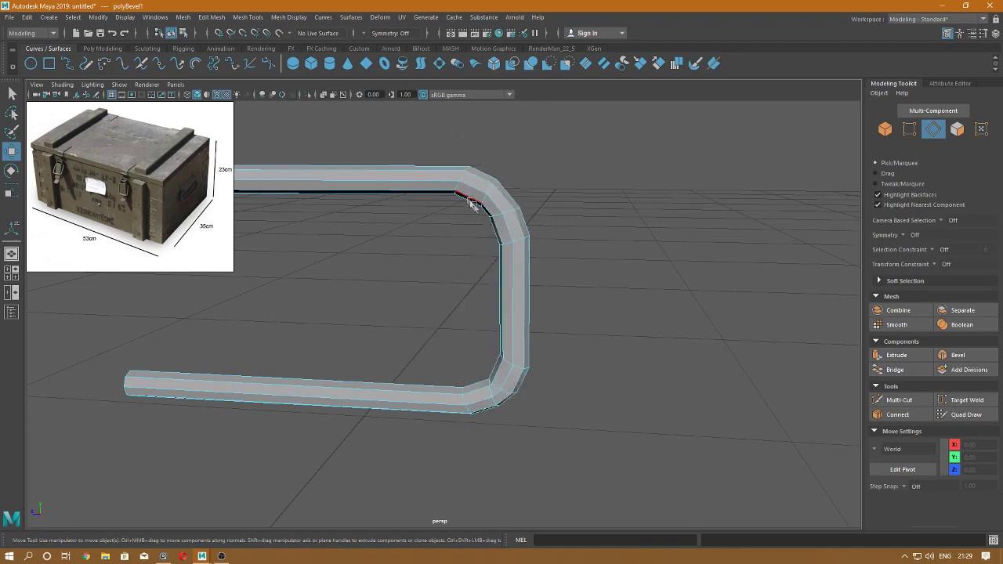
pyautogui.press('f')
pyautogui.moveTo(461, 151)
pyautogui.mouseDown()
pyautogui.moveTo(705, 457)
pyautogui.moveTo(548, 439)
pyautogui.mouseUp()
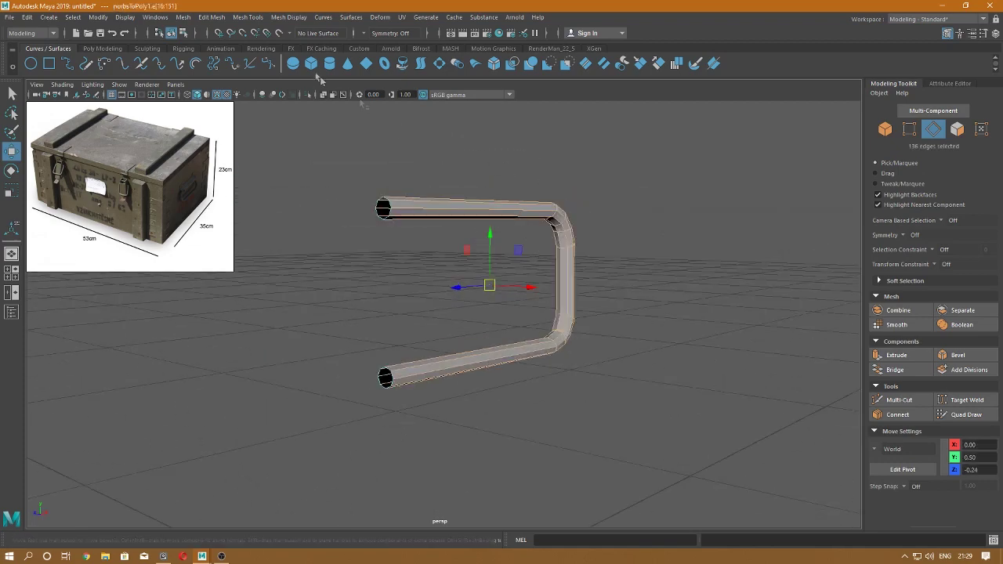
pyautogui.click(289, 17)
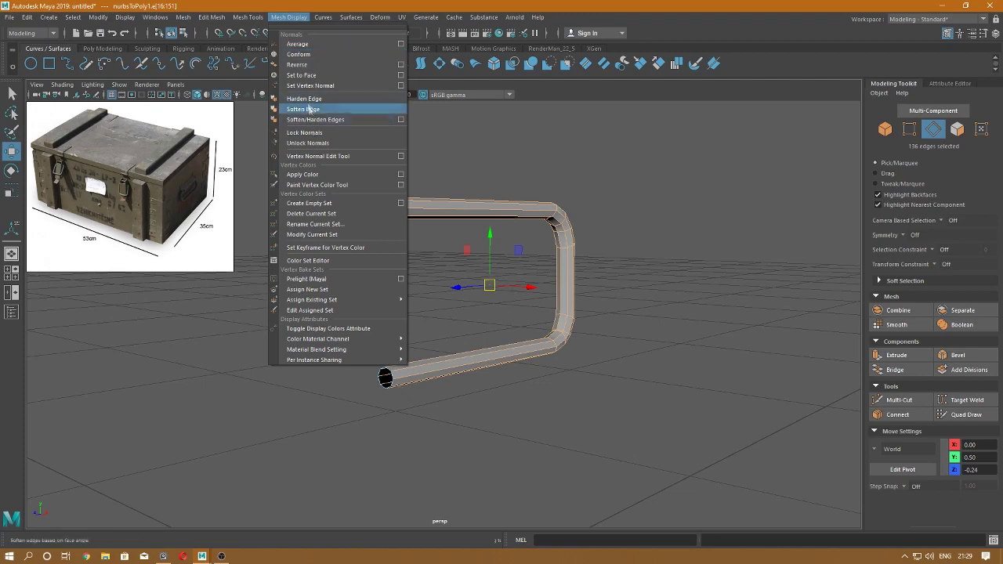
pyautogui.click(310, 111)
# - Unhide the crate box, switch to side view, and select the handle
pyautogui.moveTo(418, 143)
pyautogui.keyDown('alt'); pyautogui.mouseDown()
pyautogui.moveTo(413, 192)
pyautogui.moveTo(427, 164)
pyautogui.mouseUp(); pyautogui.keyUp('alt')
pyautogui.hotkey('ctrl', 'shift', 'h')
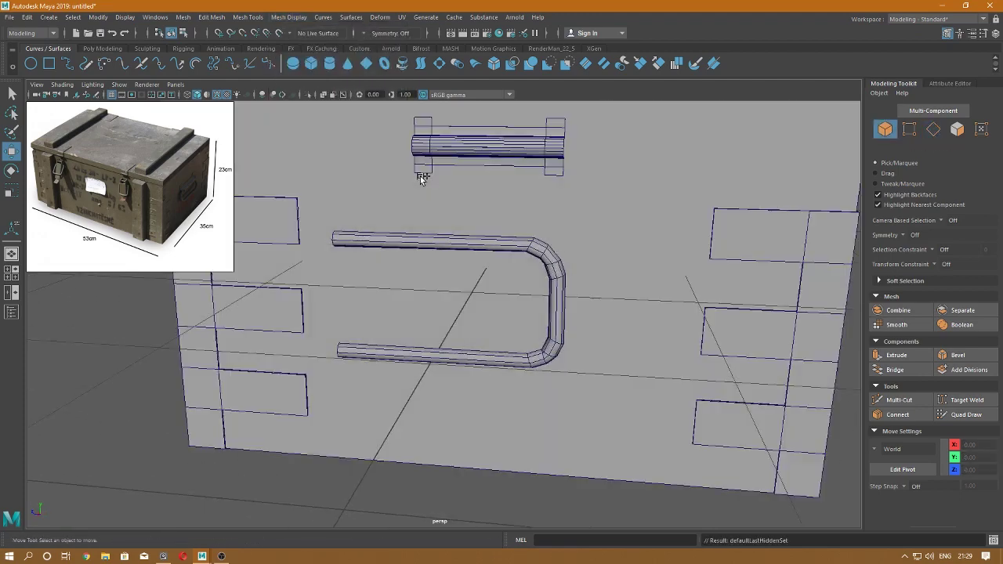
pyautogui.keyDown('alt'); pyautogui.moveTo(426, 164); pyautogui.dragTo(420, 230, button='right'); pyautogui.keyUp('alt')
pyautogui.press('space')
pyautogui.moveTo(421, 230); pyautogui.dragTo(467, 230)
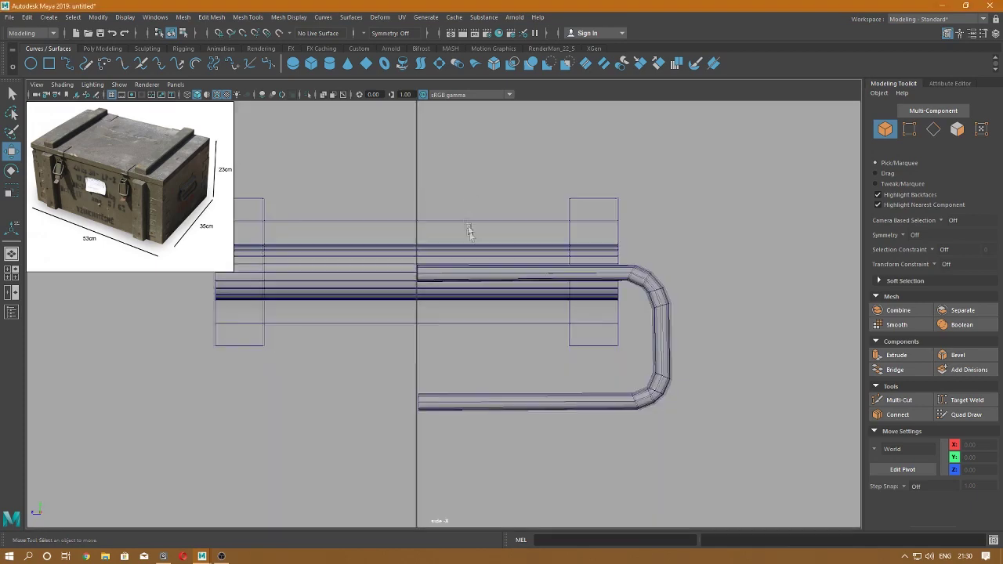
pyautogui.click(475, 271)
pyautogui.scroll(-3, 465, 278)
pyautogui.scroll(2, 495, 362)
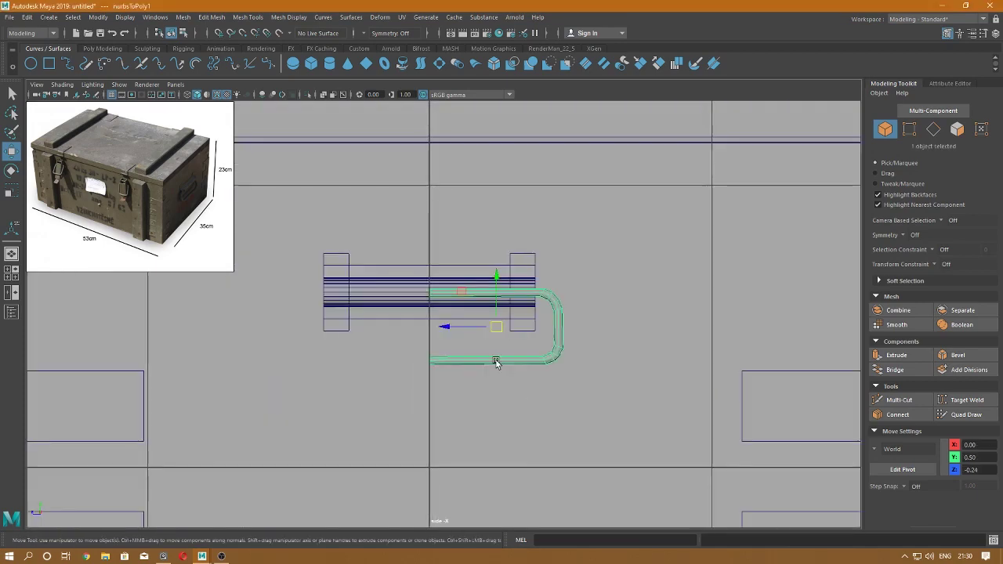
# - Mirror the half handle mesh across the Z axis
pyautogui.click(184, 17)
pyautogui.click(280, 156)
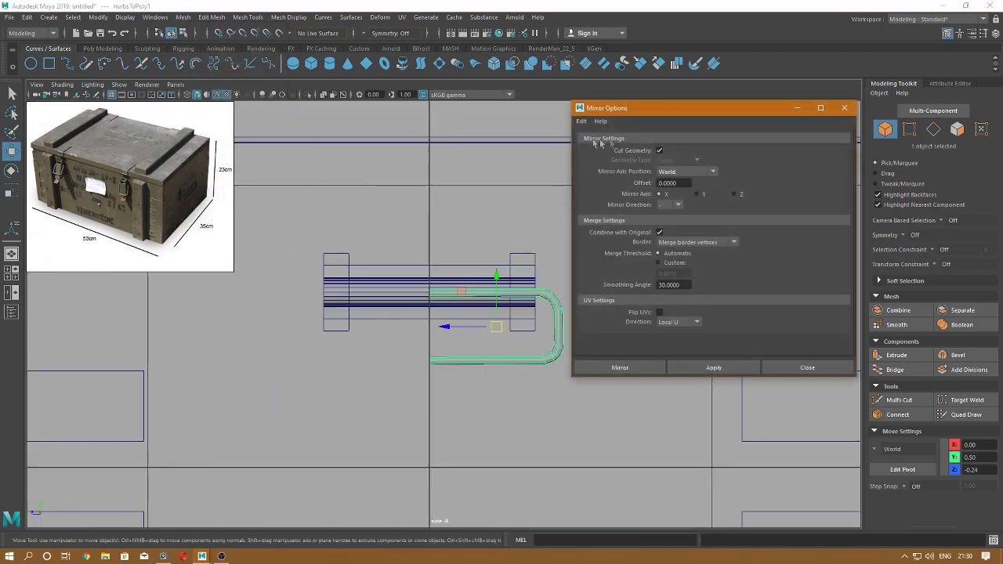
pyautogui.click(772, 367)
pyautogui.click(183, 17)
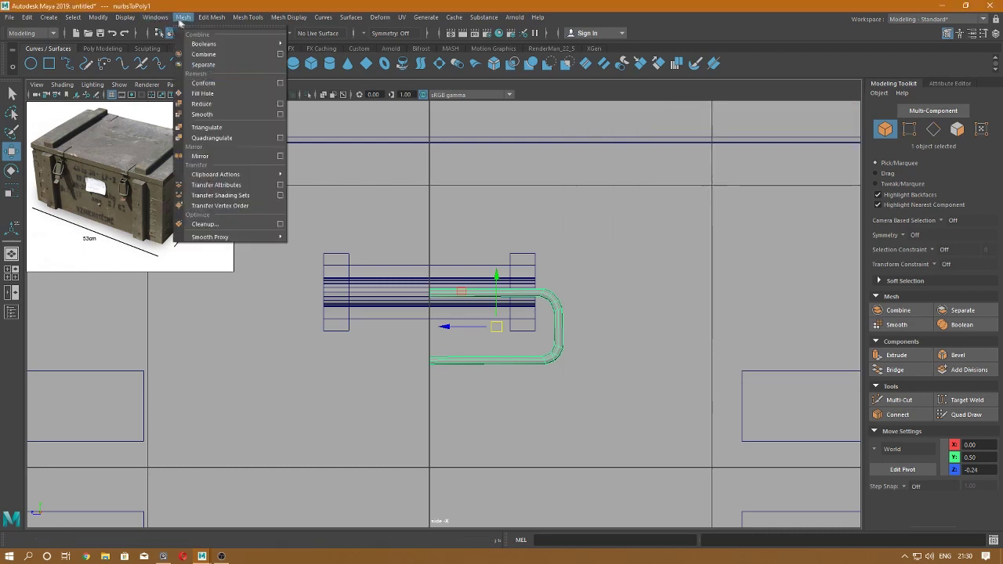
pyautogui.click(228, 157)
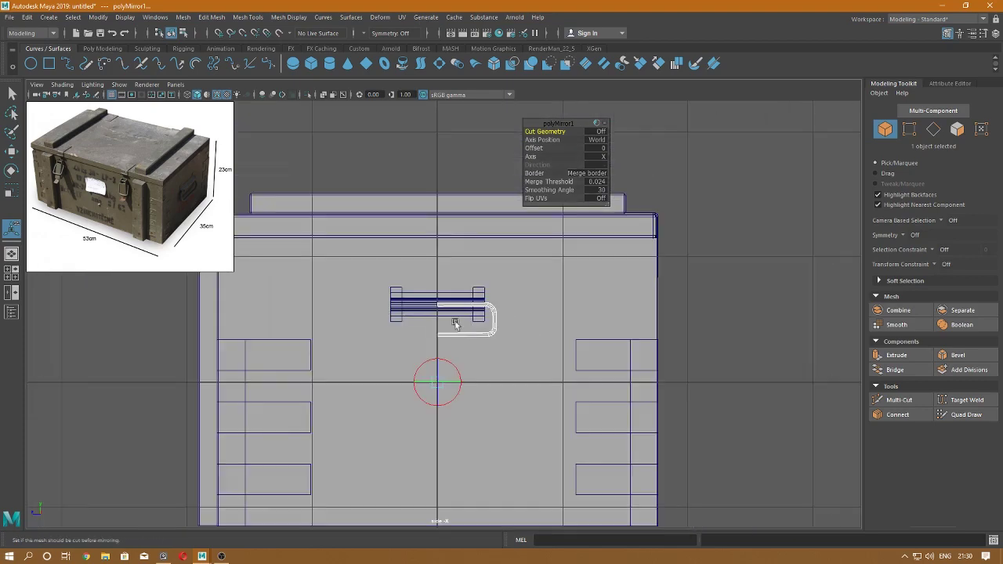
pyautogui.keyDown('alt'); pyautogui.moveTo(459, 320); pyautogui.dragTo(469, 324); pyautogui.keyUp('alt')
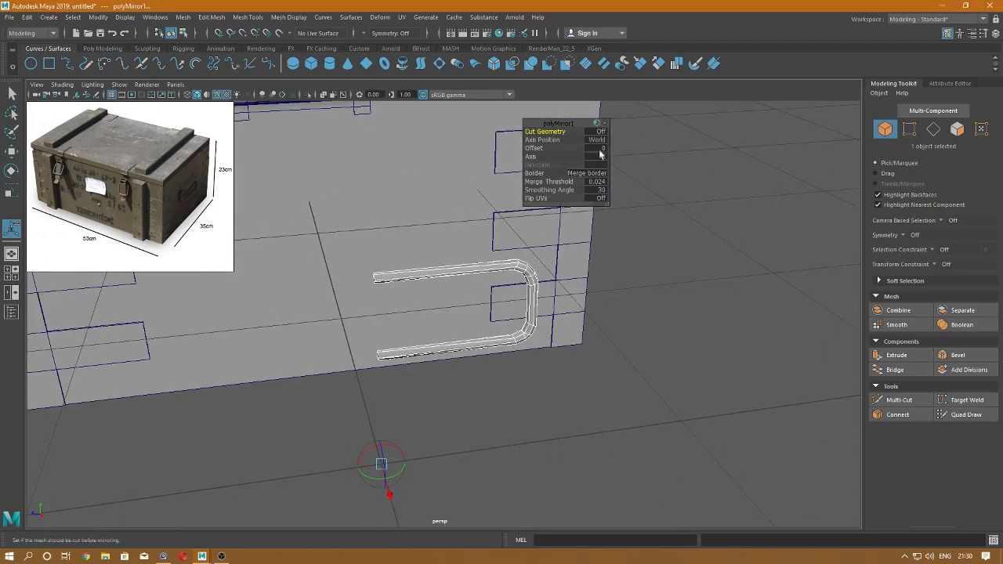
pyautogui.click(600, 156)
pyautogui.click(613, 186)
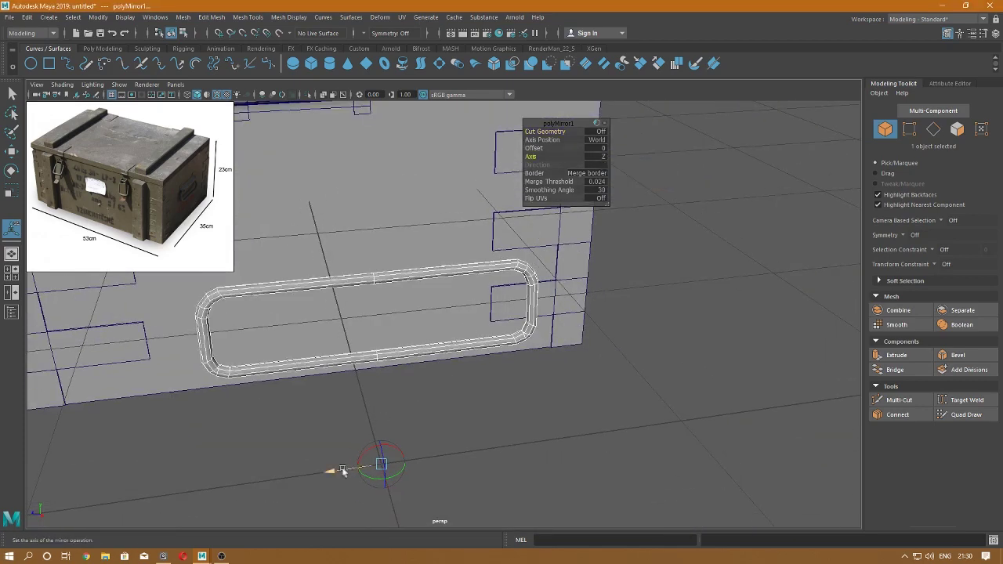
# - Adjust the mirror Offset in side view until the halves close the loop
pyautogui.moveTo(343, 471); pyautogui.dragTo(359, 469)
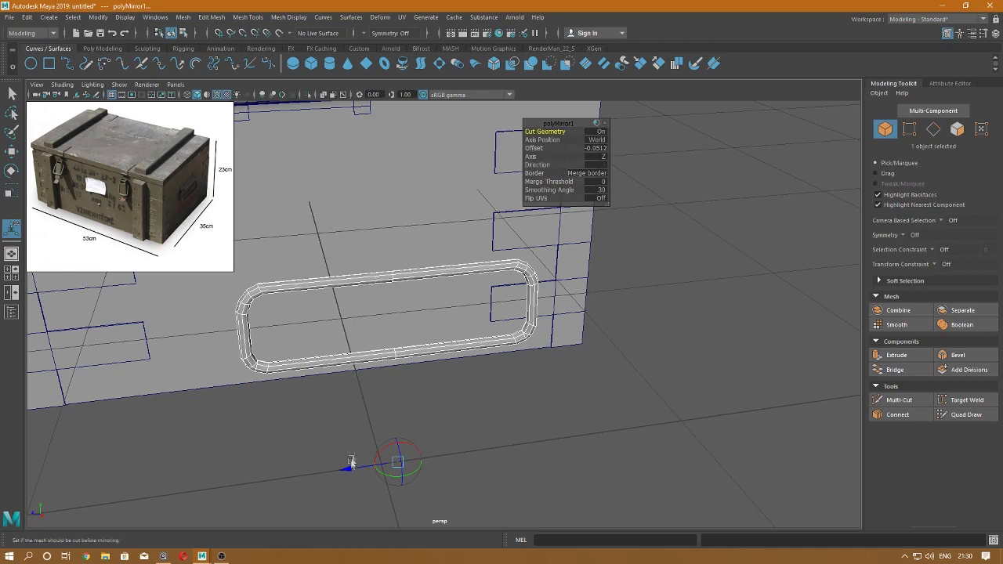
pyautogui.moveTo(351, 464); pyautogui.dragTo(372, 467)
pyautogui.press('space')
pyautogui.click(500, 453)
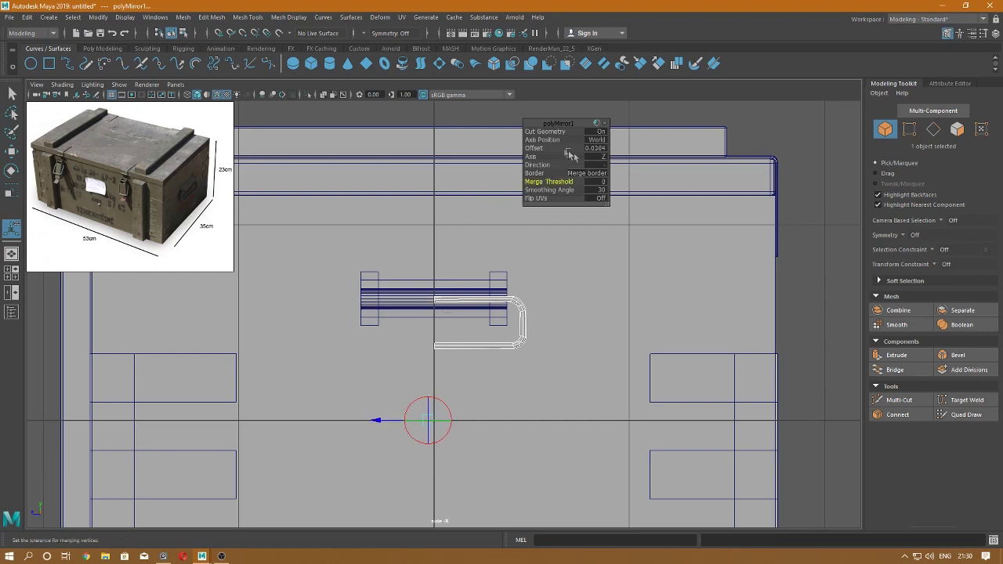
pyautogui.moveTo(380, 421)
pyautogui.mouseDown()
pyautogui.moveTo(392, 416)
pyautogui.moveTo(381, 422)
pyautogui.moveTo(418, 336)
pyautogui.moveTo(421, 374)
pyautogui.moveTo(457, 413)
pyautogui.moveTo(482, 267)
pyautogui.moveTo(488, 279)
pyautogui.mouseUp()
# - Select and frame the edge loop on the handle's top bar
pyautogui.press('w')
pyautogui.moveTo(475, 190); pyautogui.dragTo(470, 163, button='right')
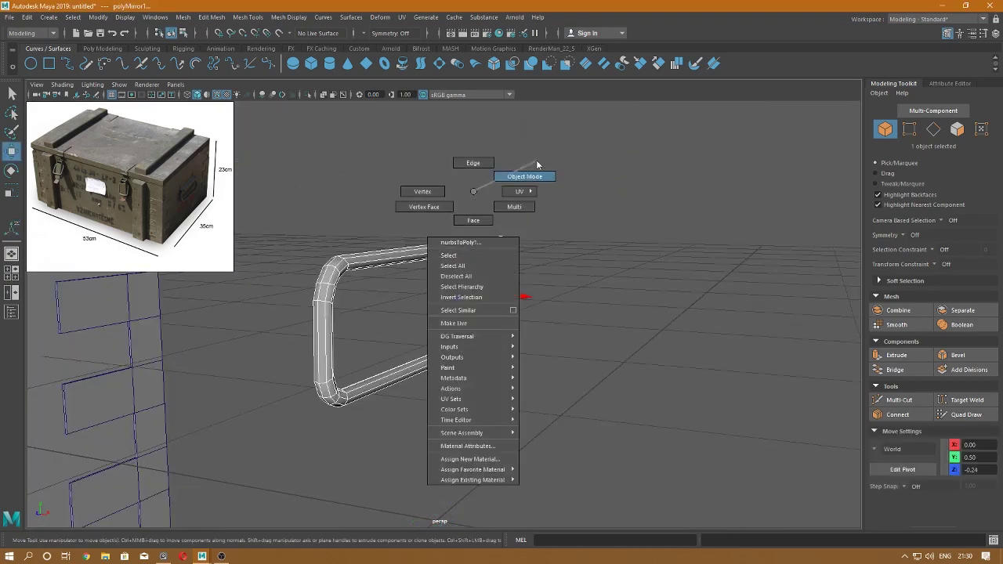
pyautogui.moveTo(429, 257); pyautogui.dragTo(472, 207, button='right')
pyautogui.doubleClick(442, 249)
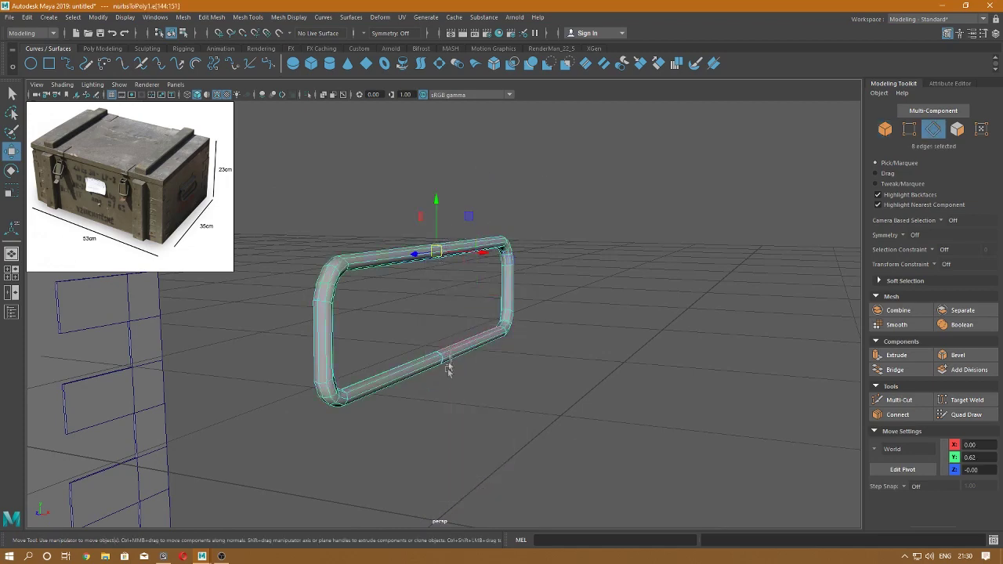
pyautogui.press('f')
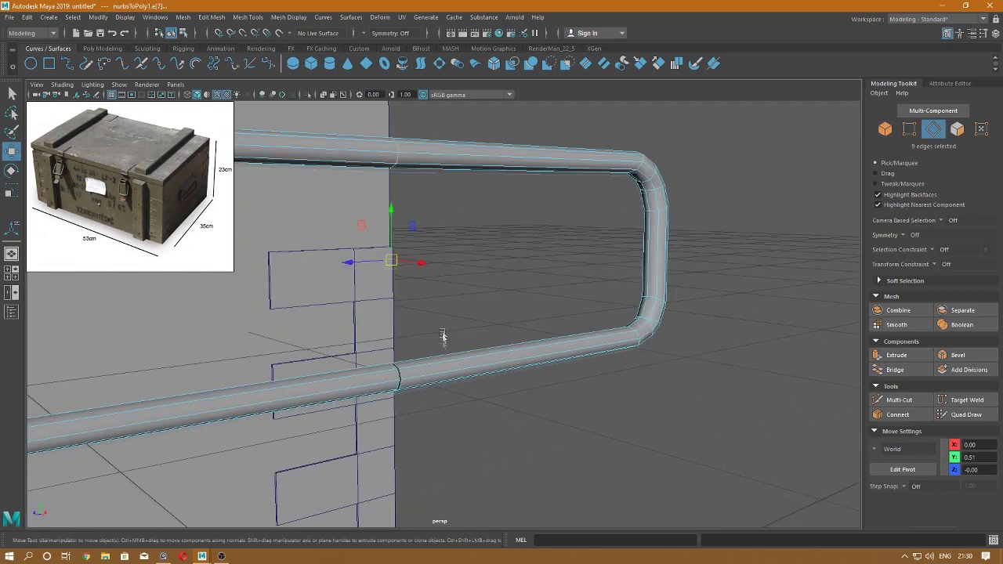
pyautogui.moveTo(452, 265); pyautogui.dragTo(514, 226, button='right')
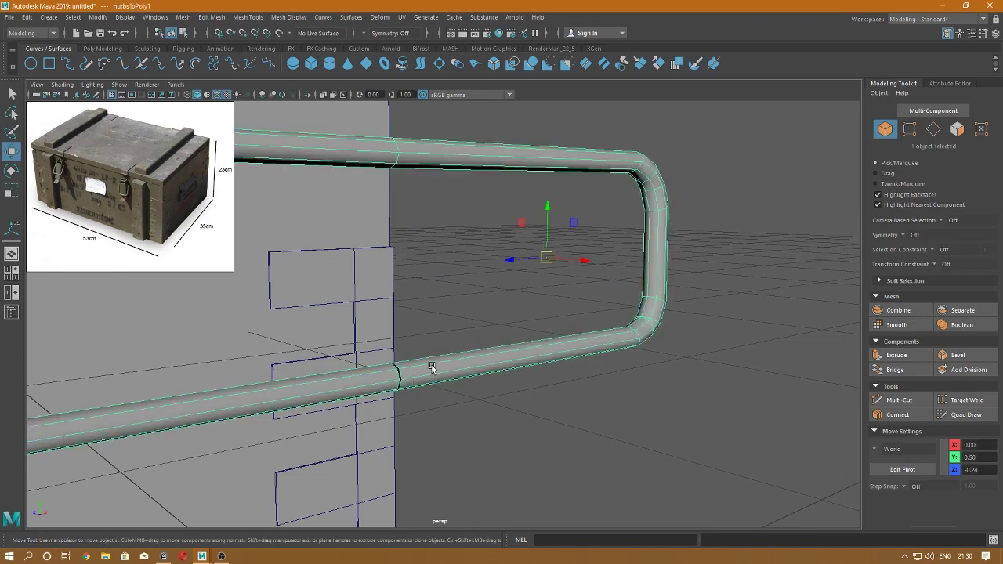
pyautogui.moveTo(443, 266); pyautogui.dragTo(443, 238, button='right')
pyautogui.moveTo(443, 275); pyautogui.dragTo(412, 293, button='right')
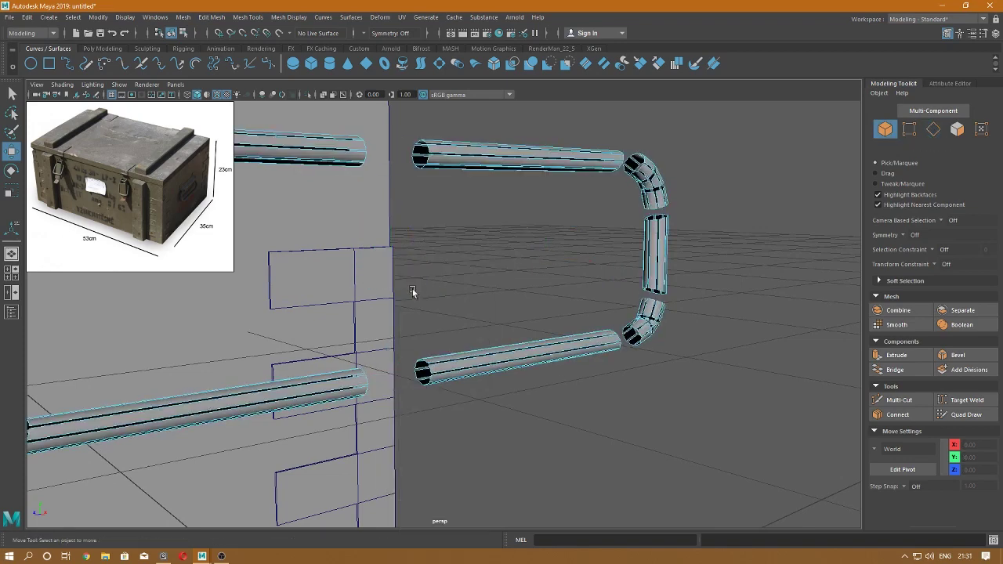
# - Merge the top bar's seam vertices with a 0.01 distance threshold
pyautogui.moveTo(403, 251); pyautogui.dragTo(376, 249, button='right')
pyautogui.moveTo(368, 152); pyautogui.dragTo(426, 226)
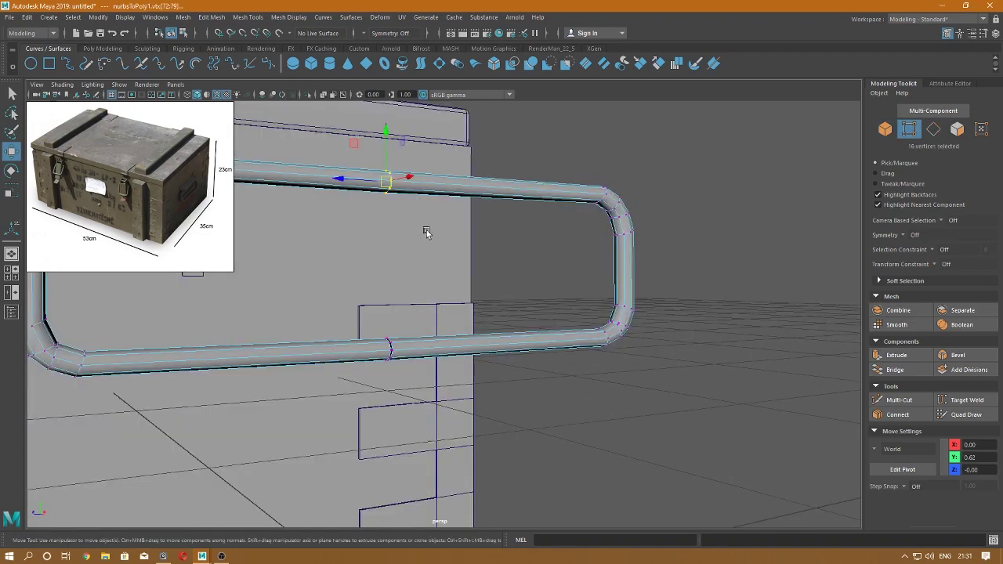
pyautogui.moveTo(426, 230)
pyautogui.keyDown('shift'); pyautogui.mouseDown(button='right')
pyautogui.moveTo(422, 148)
pyautogui.moveTo(479, 139)
pyautogui.mouseUp(button='right'); pyautogui.keyUp('shift')
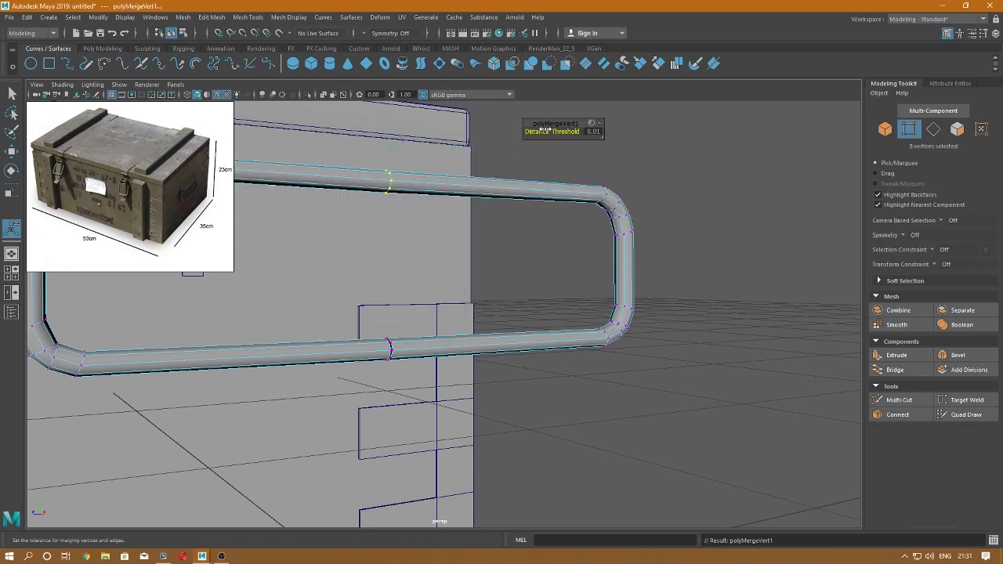
pyautogui.moveTo(542, 130)
pyautogui.mouseDown()
pyautogui.moveTo(558, 132)
pyautogui.moveTo(541, 132)
pyautogui.mouseUp()
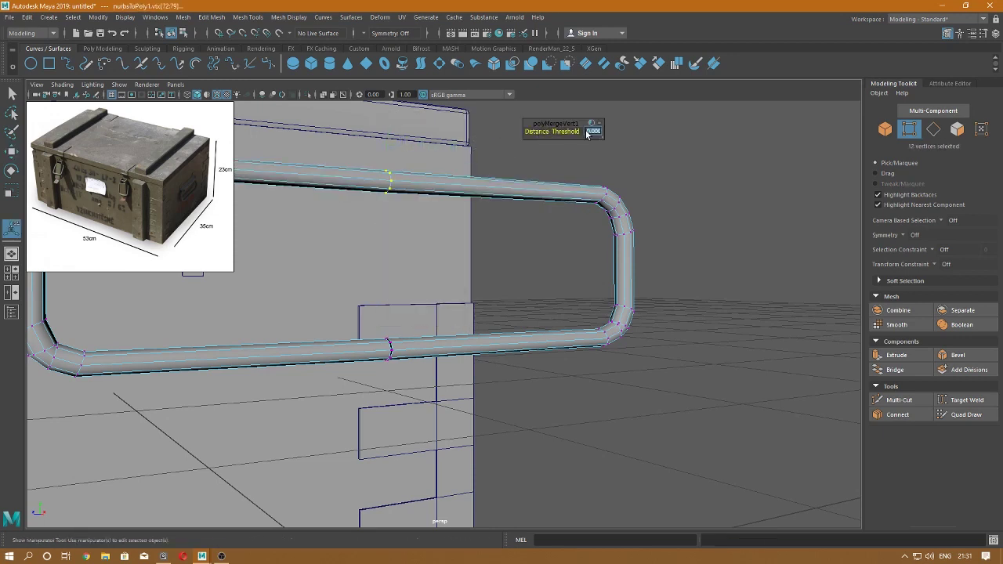
pyautogui.write('0.1')
pyautogui.press('Return')
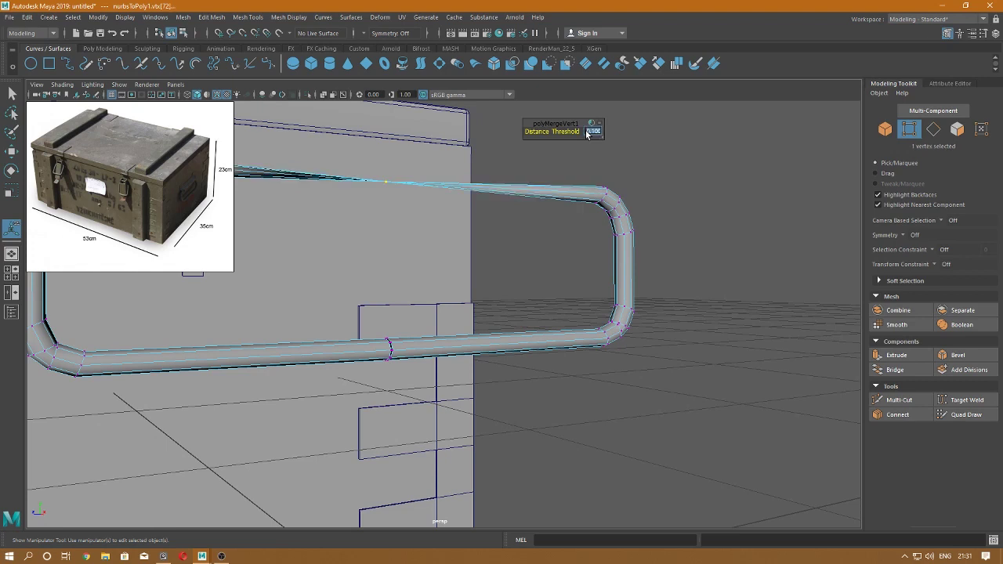
pyautogui.write('0.01')
pyautogui.press('Return')
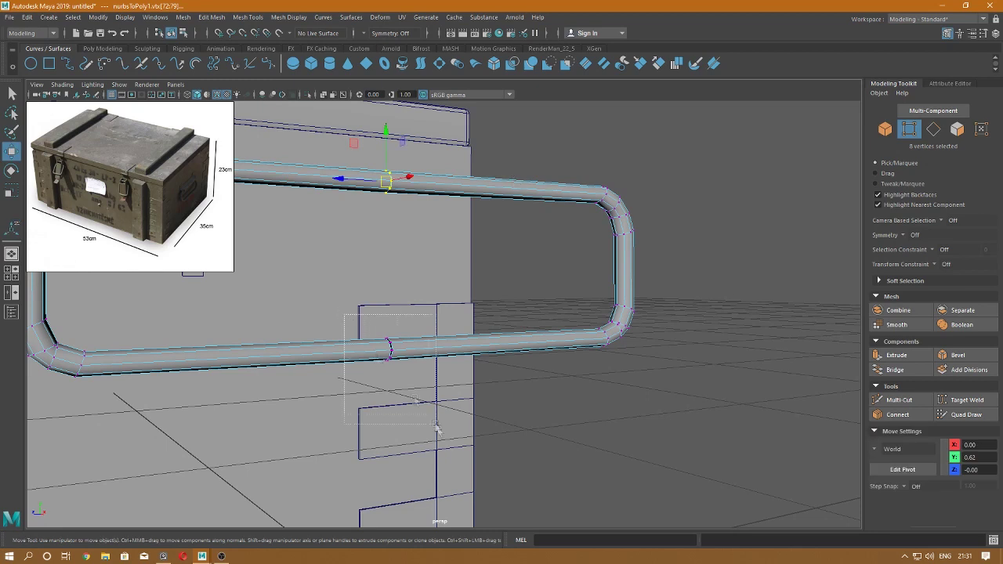
# - Merge the lower bar's seam vertices, then select the upper bar's edge loop
pyautogui.moveTo(368, 325); pyautogui.dragTo(407, 365)
pyautogui.keyDown('shift'); pyautogui.moveTo(385, 347); pyautogui.dragTo(481, 221, button='right'); pyautogui.keyUp('shift')
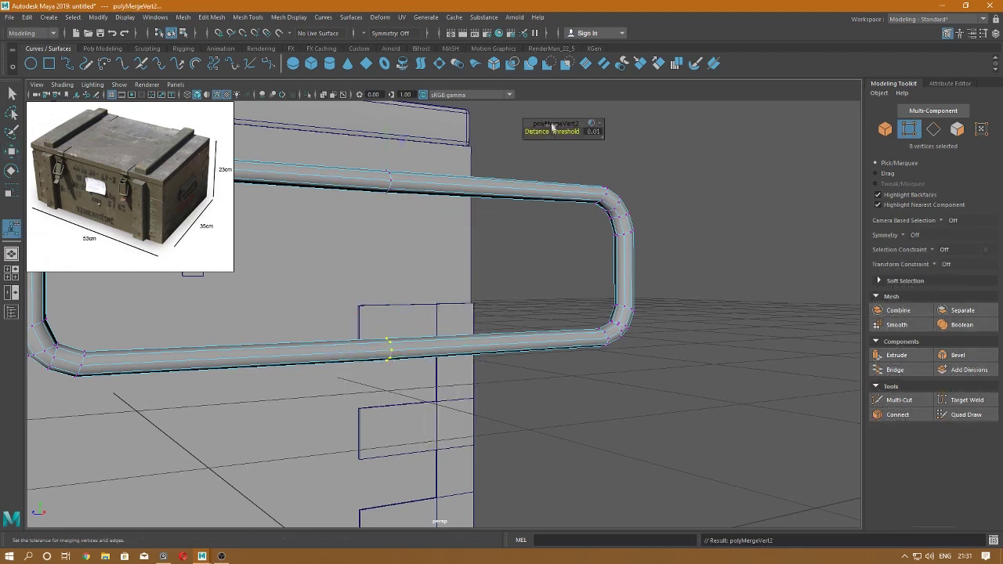
pyautogui.press('w')
pyautogui.moveTo(448, 227); pyautogui.dragTo(398, 185, button='right')
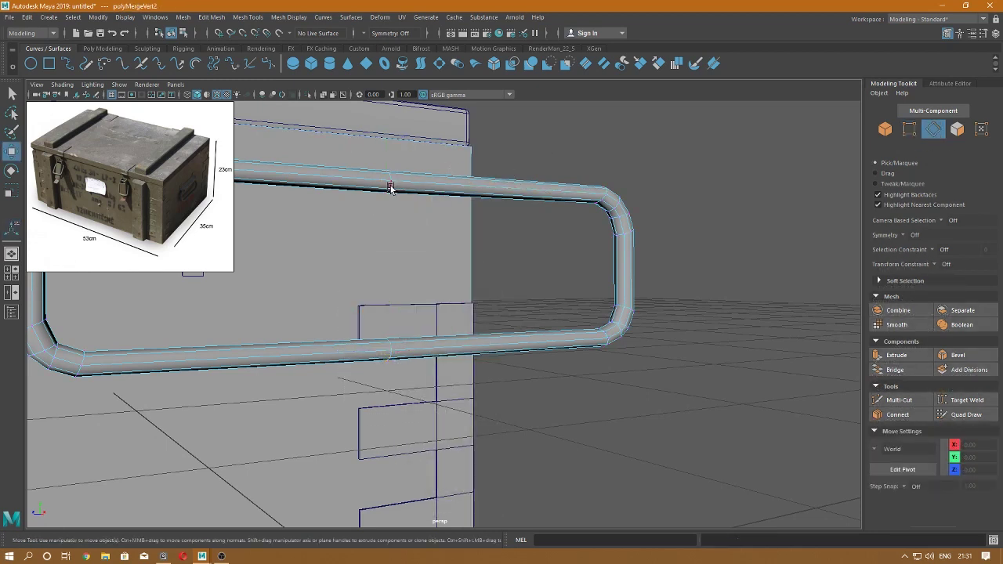
pyautogui.doubleClick(391, 188)
pyautogui.moveTo(516, 186)
pyautogui.mouseDown(button='right')
pyautogui.moveTo(561, 171)
pyautogui.moveTo(526, 148)
pyautogui.mouseUp(button='right')
pyautogui.click(516, 188)
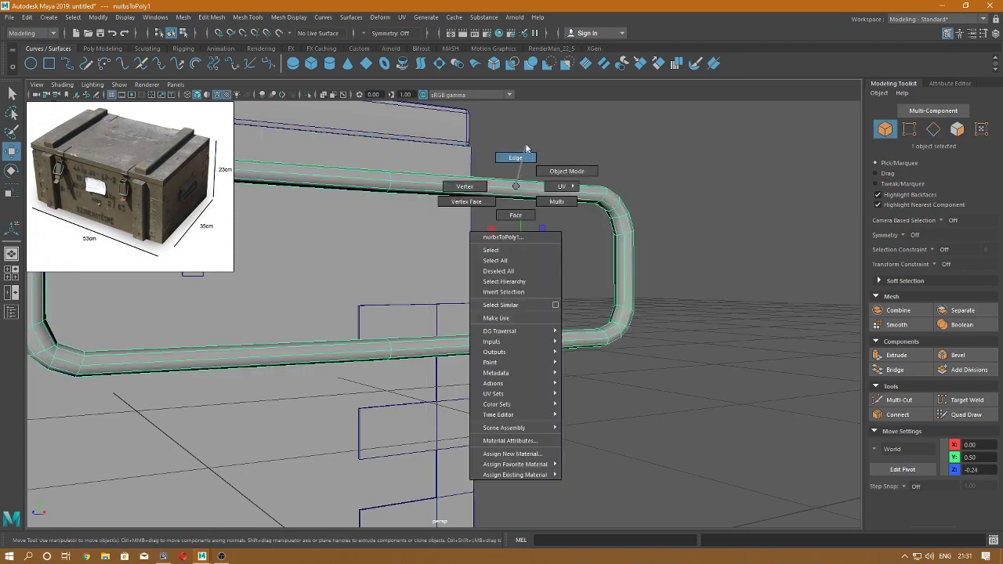
# - Delete an edge loop from the pipe, then undo back to the intact handle
pyautogui.press('Delete')
pyautogui.hotkey('ctrl', 'z')
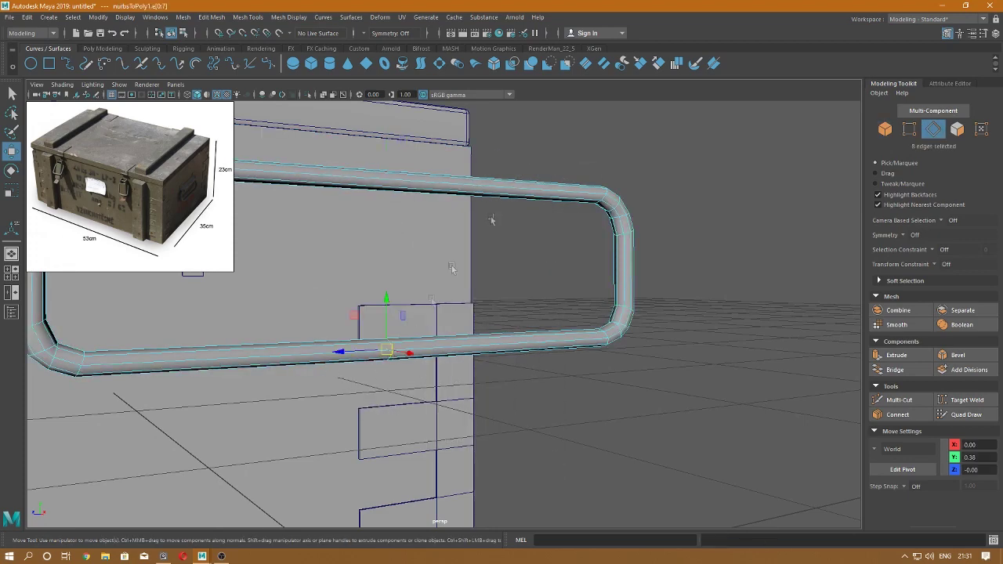
pyautogui.hotkey('ctrl', 'z')
pyautogui.hotkey('ctrl', 'z')
pyautogui.hotkey('ctrl', 'z')
pyautogui.scroll(-5, 455, 265)
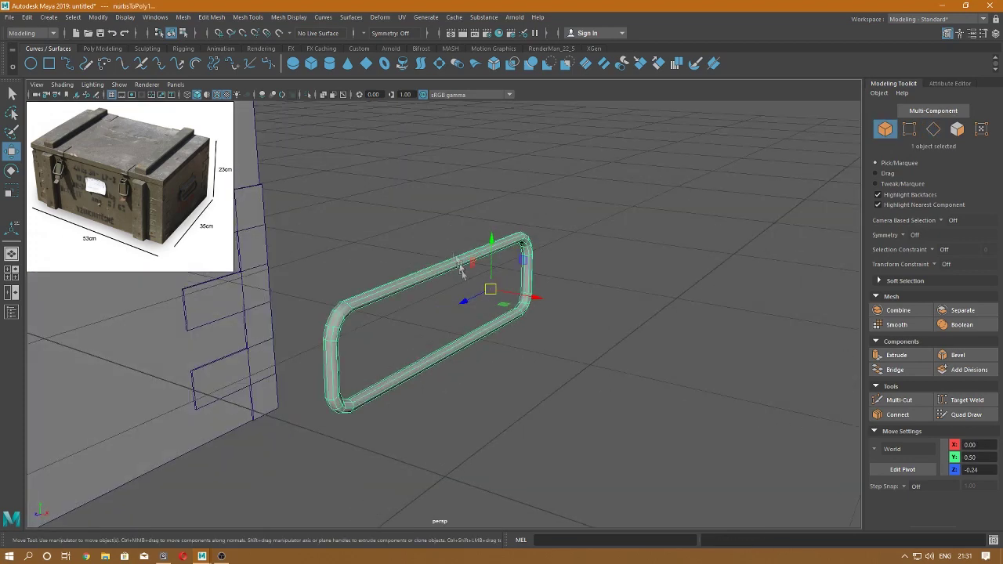
pyautogui.keyDown('alt'); pyautogui.moveTo(454, 188); pyautogui.dragTo(224, 271); pyautogui.keyUp('alt')
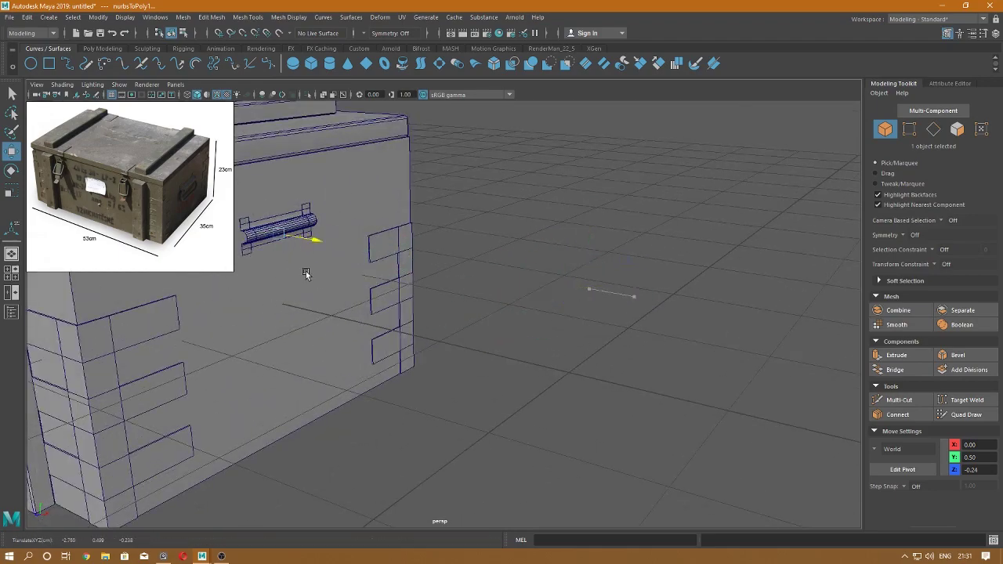
# - Move the handle onto the mounting bar and combine the two into one mesh
pyautogui.press('F8')
pyautogui.keyDown('alt'); pyautogui.moveTo(332, 280); pyautogui.dragTo(433, 267); pyautogui.keyUp('alt')
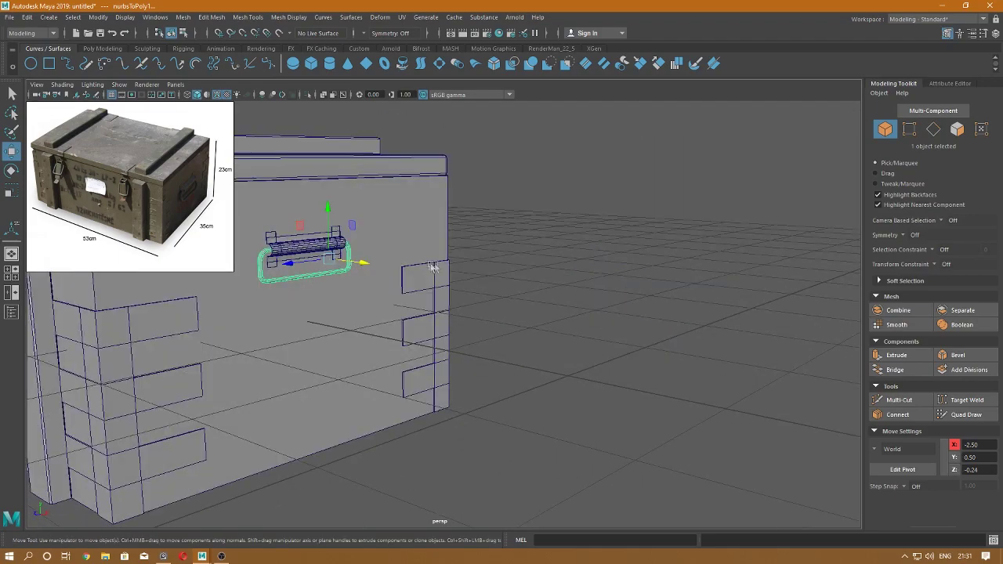
pyautogui.click(546, 235)
pyautogui.keyDown('alt'); pyautogui.moveTo(546, 235); pyautogui.dragTo(504, 213); pyautogui.keyUp('alt')
pyautogui.scroll(3, 352, 352)
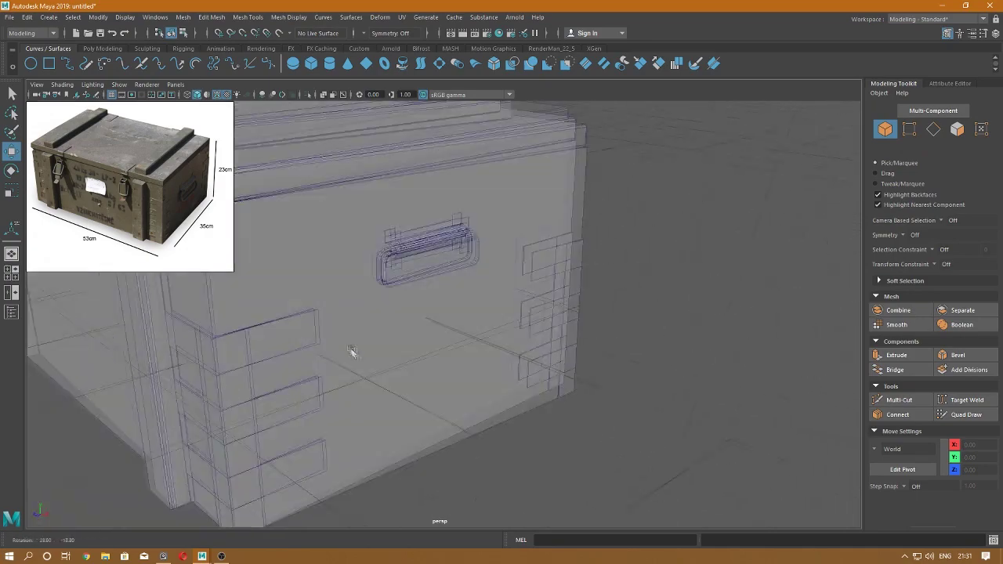
pyautogui.scroll(2, 394, 224)
pyautogui.keyDown('shift'); pyautogui.click(360, 268); pyautogui.keyUp('shift')
pyautogui.keyDown('shift'); pyautogui.moveTo(372, 229); pyautogui.dragTo(365, 421, button='right'); pyautogui.keyUp('shift')
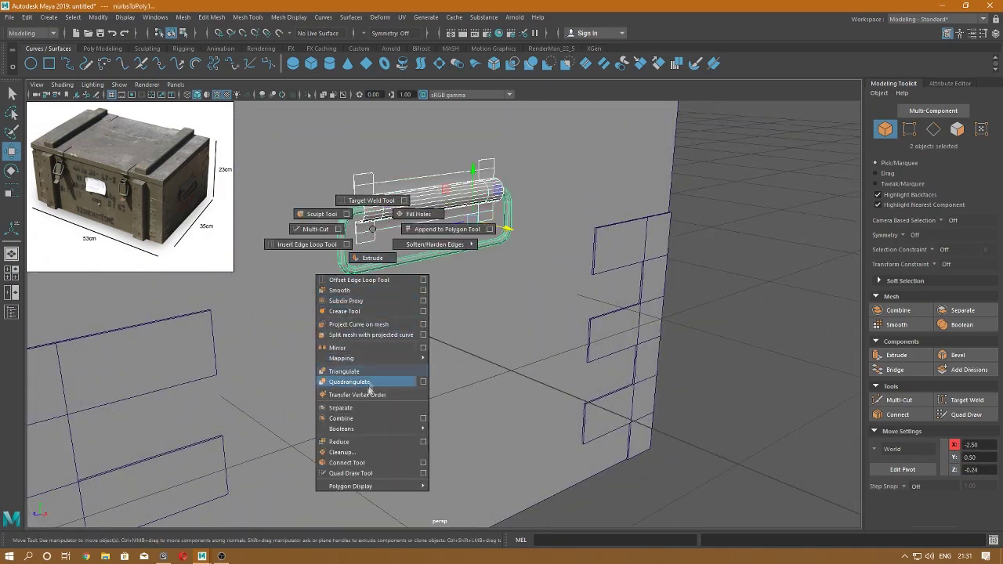
# - Select the combined handle on the side of the crate
pyautogui.scroll(-5, 365, 421)
pyautogui.scroll(-3, 365, 422)
pyautogui.moveTo(365, 421)
pyautogui.keyDown('alt'); pyautogui.mouseDown()
pyautogui.moveTo(549, 329)
pyautogui.moveTo(660, 315)
pyautogui.mouseUp(); pyautogui.keyUp('alt')
pyautogui.click(660, 316)
pyautogui.moveTo(599, 290)
pyautogui.keyDown('alt'); pyautogui.mouseDown()
pyautogui.moveTo(663, 315)
pyautogui.moveTo(345, 227)
pyautogui.moveTo(549, 235)
pyautogui.mouseUp(); pyautogui.keyUp('alt')
pyautogui.click(675, 320)
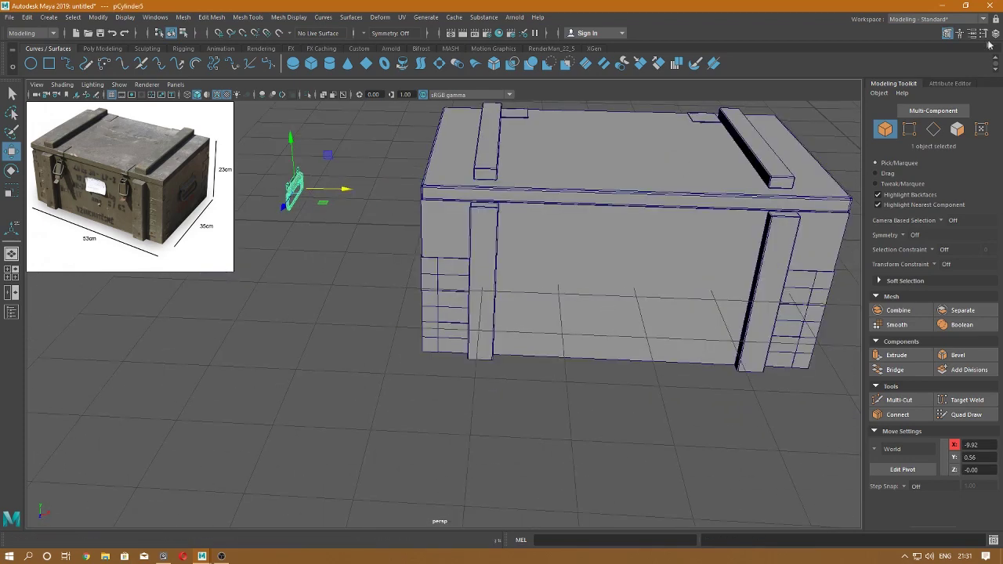
# - Move the copied handle pCylinder5 onto the crate box's side face and frame it
pyautogui.click(995, 32)
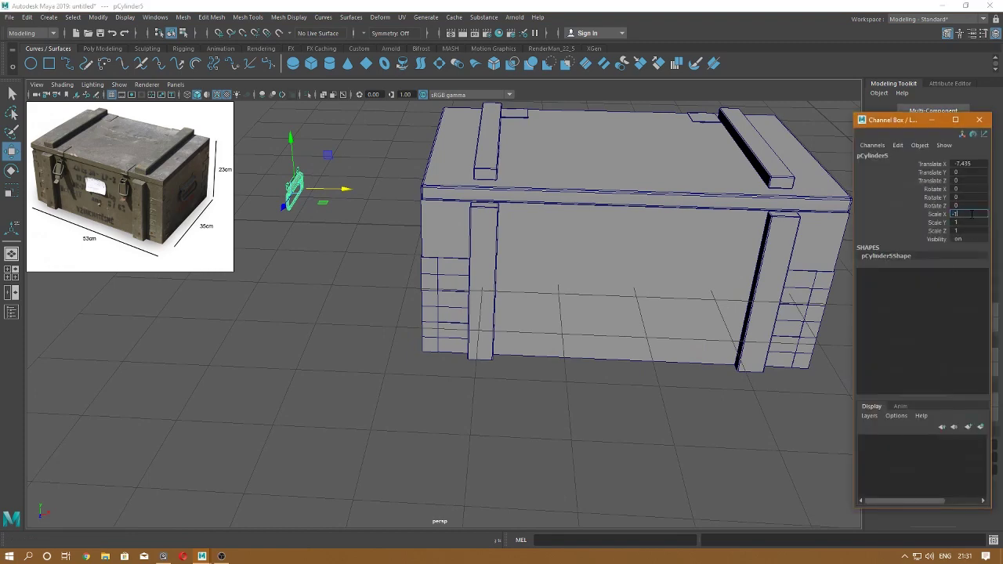
pyautogui.click(980, 120)
pyautogui.click(336, 222)
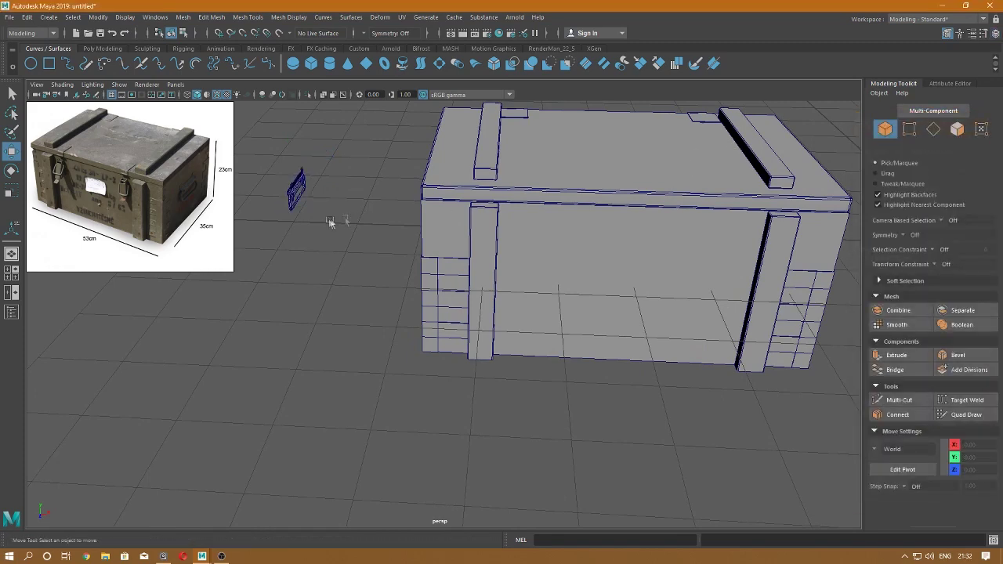
pyautogui.moveTo(336, 221)
pyautogui.keyDown('alt'); pyautogui.mouseDown()
pyautogui.moveTo(249, 287)
pyautogui.moveTo(318, 259)
pyautogui.mouseUp(); pyautogui.keyUp('alt')
pyautogui.click(318, 258)
pyautogui.moveTo(318, 259)
pyautogui.keyDown('alt'); pyautogui.mouseDown(button='right')
pyautogui.moveTo(403, 365)
pyautogui.moveTo(470, 402)
pyautogui.mouseUp(button='right'); pyautogui.keyUp('alt')
pyautogui.moveTo(356, 261); pyautogui.dragTo(616, 199, button='middle')
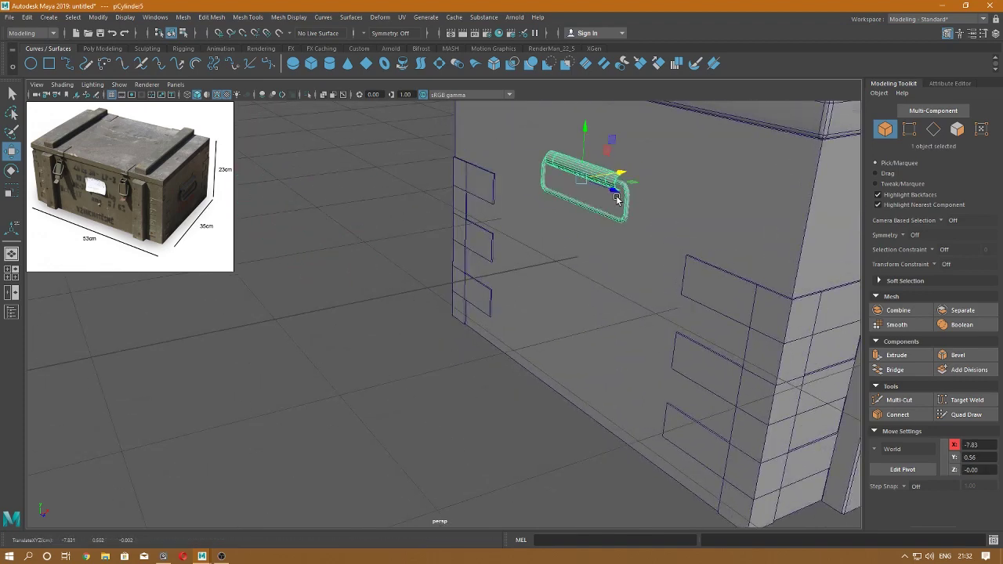
pyautogui.press('f')
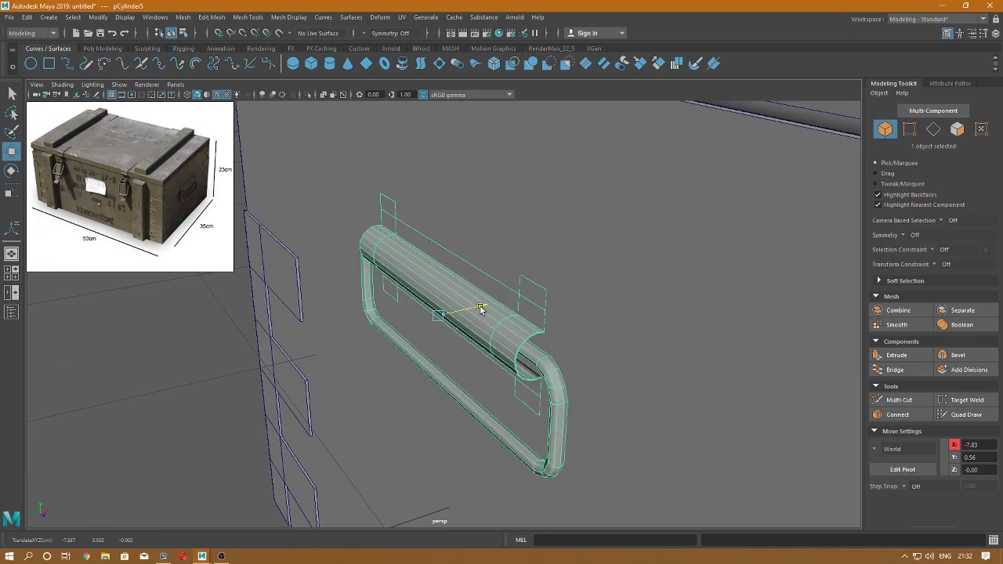
pyautogui.moveTo(481, 307); pyautogui.dragTo(480, 308, button='middle')
# - Nudge the handle so it sits flush against the box side
pyautogui.click(188, 376)
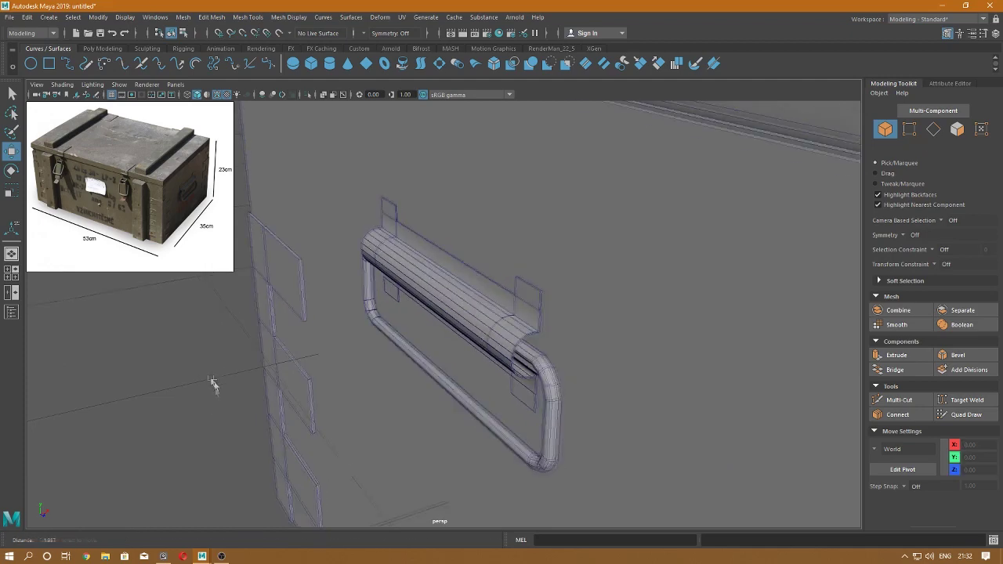
pyautogui.scroll(-10, 180, 376)
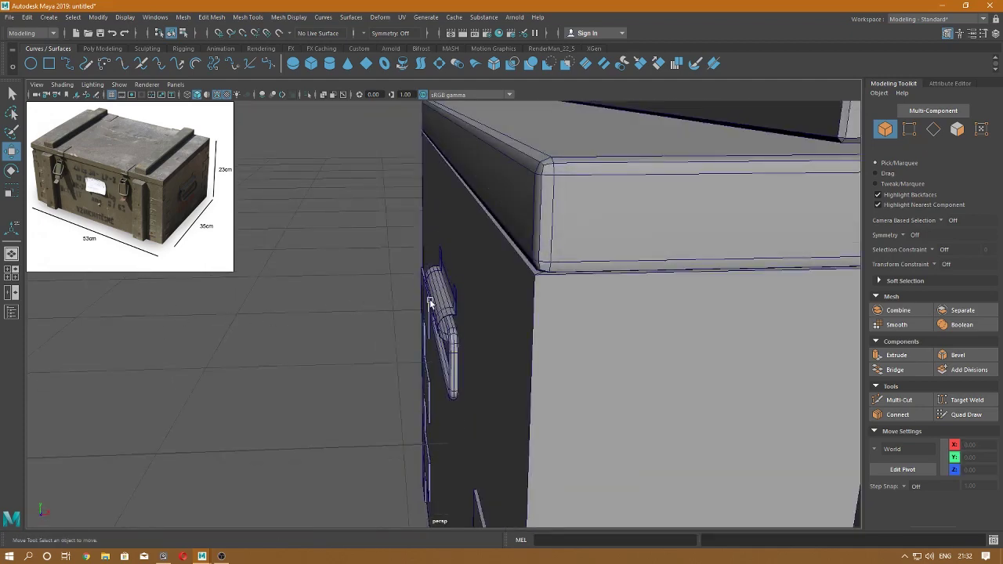
pyautogui.click(429, 303)
pyautogui.scroll(3, 487, 329)
pyautogui.moveTo(484, 312); pyautogui.dragTo(485, 313, button='middle')
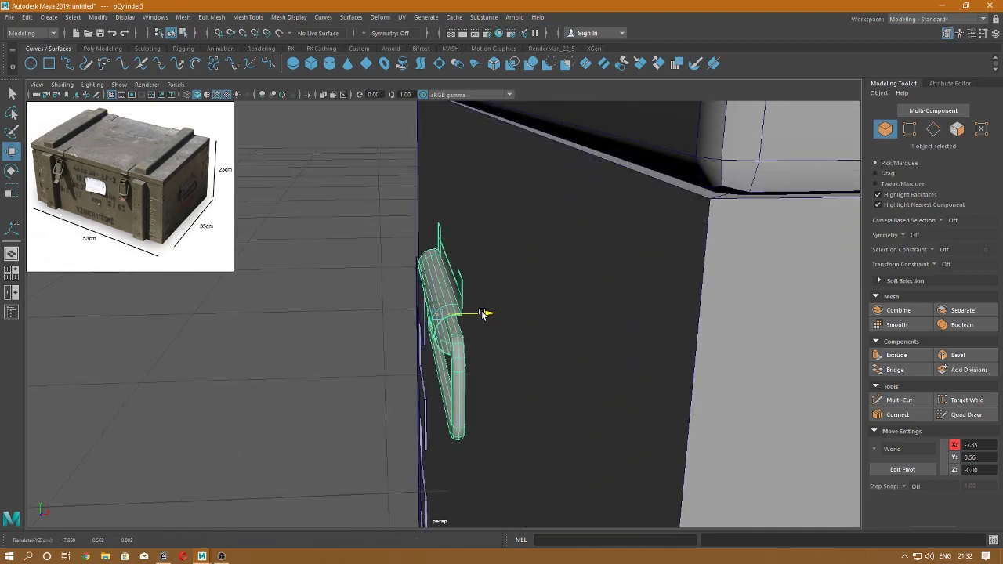
# - Orbit above a crate corner and bring up the polygon primitives marking menu
pyautogui.click(479, 314)
pyautogui.scroll(-5, 382, 250)
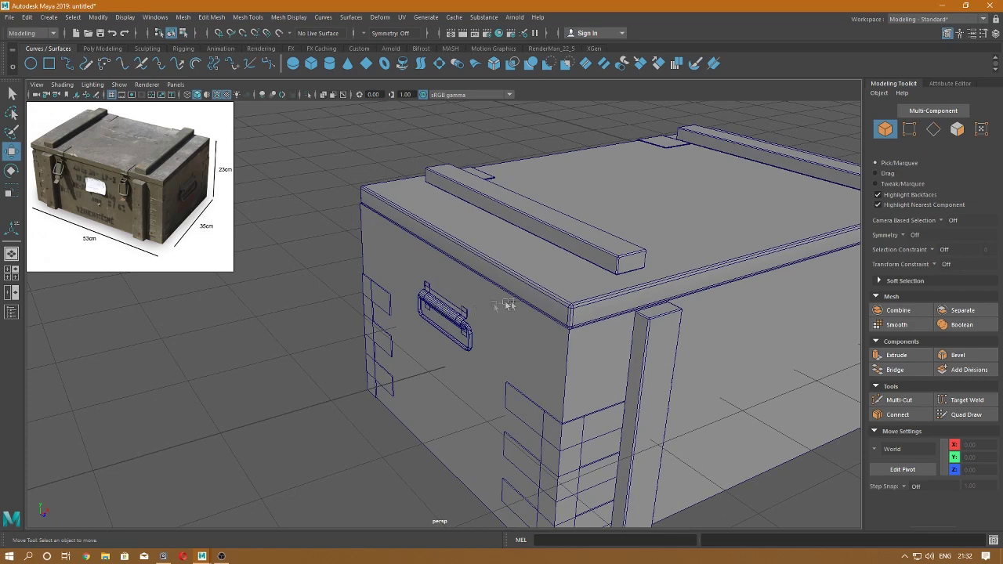
pyautogui.scroll(-5, 508, 306)
pyautogui.keyDown('alt'); pyautogui.moveTo(508, 305); pyautogui.dragTo(512, 291); pyautogui.keyUp('alt')
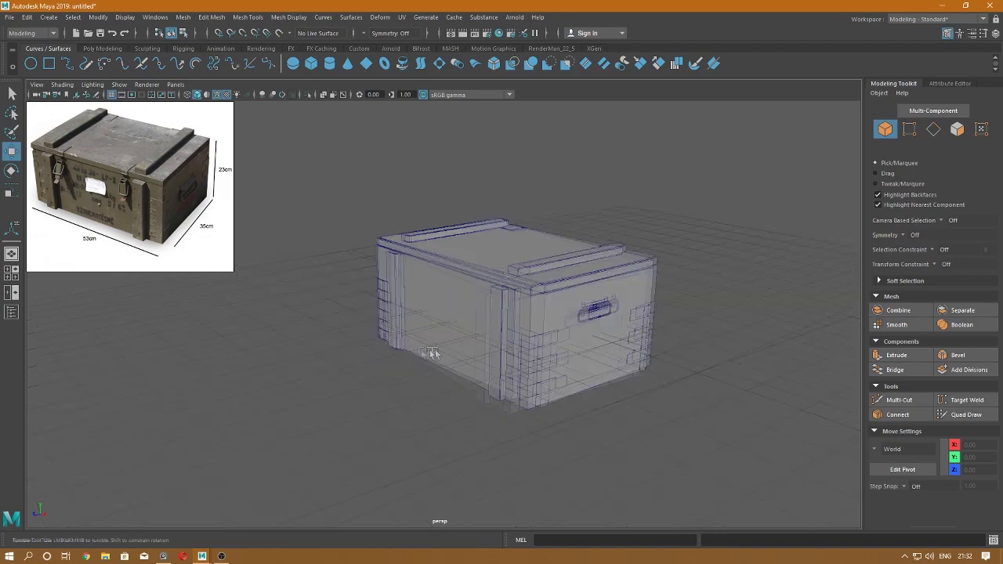
pyautogui.keyDown('alt'); pyautogui.moveTo(502, 274); pyautogui.dragTo(496, 330); pyautogui.keyUp('alt')
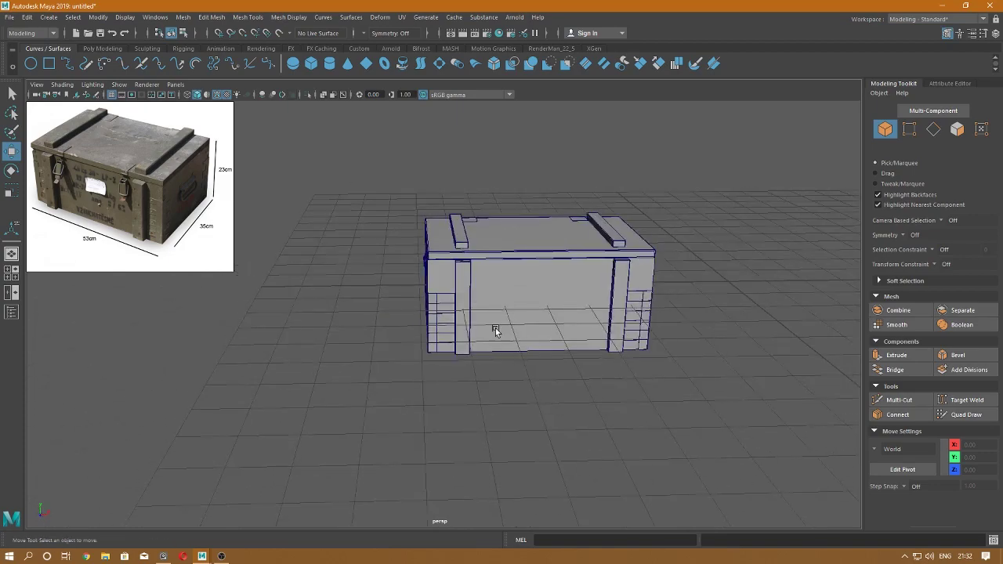
pyautogui.moveTo(499, 275)
pyautogui.keyDown('alt'); pyautogui.mouseDown()
pyautogui.moveTo(577, 365)
pyautogui.moveTo(452, 403)
pyautogui.moveTo(459, 287)
pyautogui.moveTo(478, 264)
pyautogui.moveTo(432, 303)
pyautogui.moveTo(441, 291)
pyautogui.mouseUp(); pyautogui.keyUp('alt')
pyautogui.moveTo(308, 339)
pyautogui.keyDown('shift'); pyautogui.mouseDown(button='right')
pyautogui.moveTo(308, 405)
pyautogui.moveTo(304, 372)
pyautogui.mouseUp(button='right'); pyautogui.keyUp('shift')
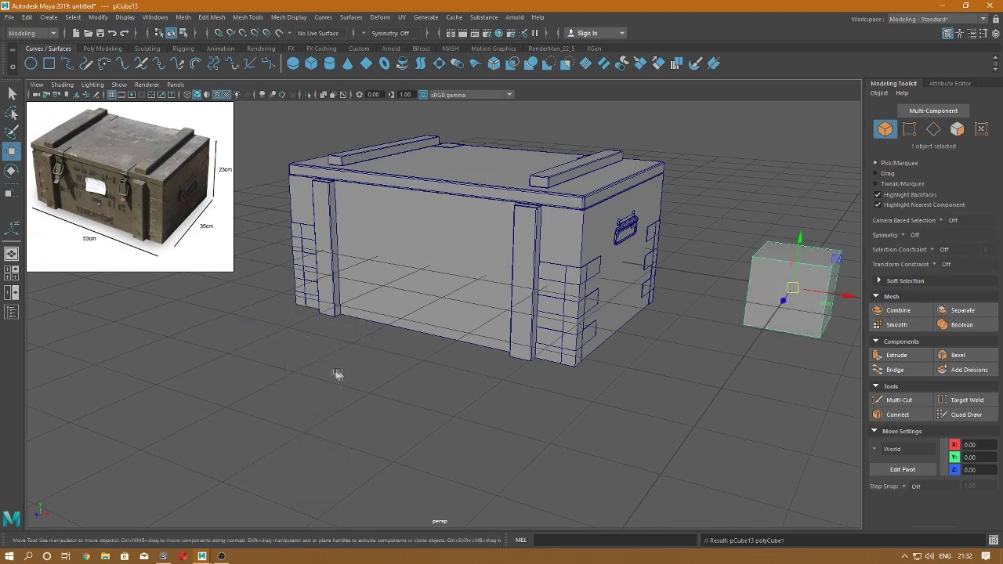
# - Create a cube at the crate front, shrink it to a small block and raise it
pyautogui.keyDown('alt'); pyautogui.moveTo(336, 369); pyautogui.dragTo(470, 345); pyautogui.keyUp('alt')
pyautogui.moveTo(752, 235)
pyautogui.mouseDown()
pyautogui.moveTo(555, 253)
pyautogui.moveTo(578, 337)
pyautogui.mouseUp()
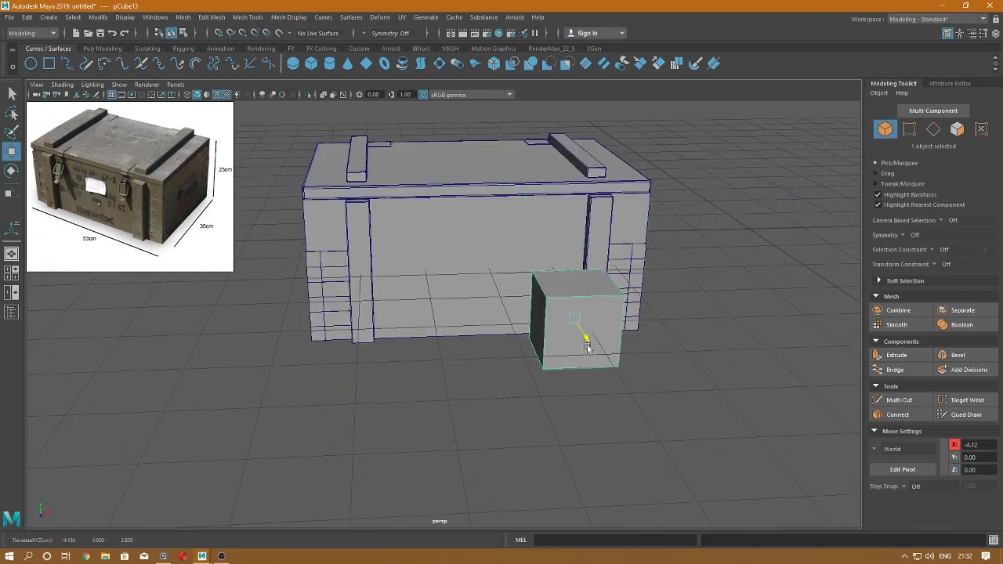
pyautogui.scroll(1, 549, 348)
pyautogui.scroll(3, 555, 362)
pyautogui.press('r')
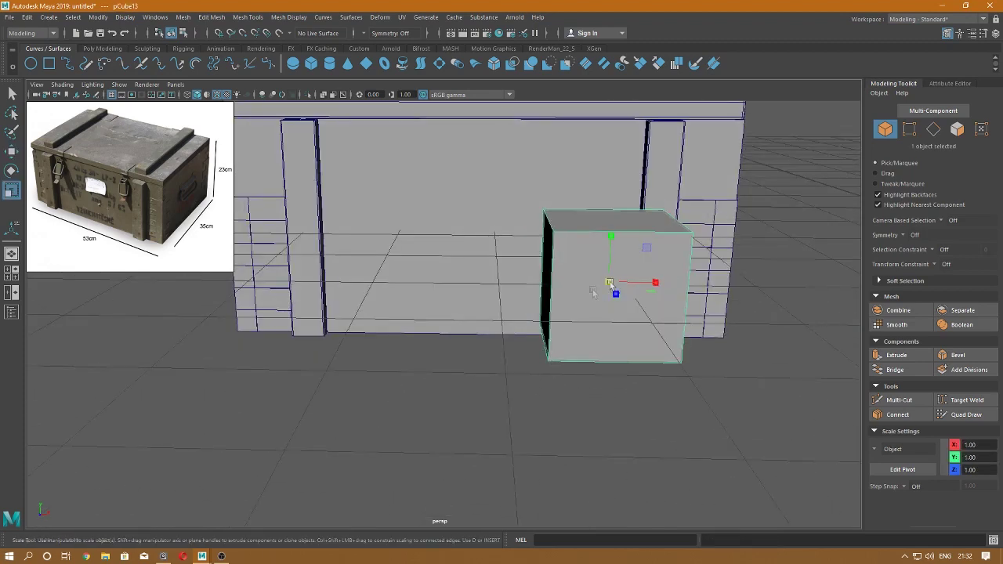
pyautogui.moveTo(604, 283); pyautogui.dragTo(522, 310)
pyautogui.press('w')
pyautogui.moveTo(611, 227); pyautogui.dragTo(598, 116)
# - Make the block thinner and lift it higher, to about X -4.12, Z 3.90
pyautogui.scroll(2, 650, 253)
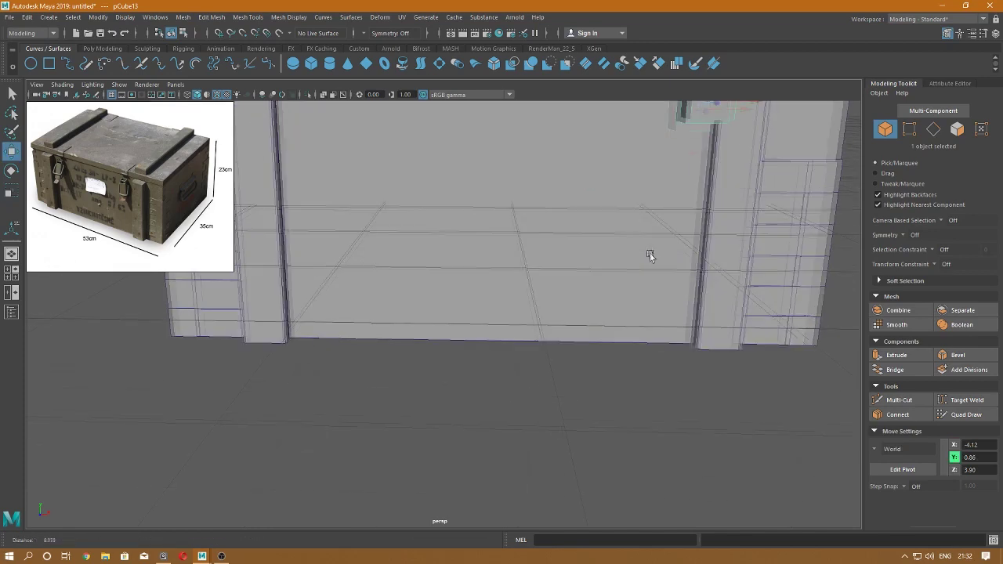
pyautogui.keyDown('alt'); pyautogui.moveTo(649, 253); pyautogui.dragTo(553, 290, button='middle'); pyautogui.keyUp('alt')
pyautogui.press('r')
pyautogui.moveTo(551, 246); pyautogui.dragTo(560, 244)
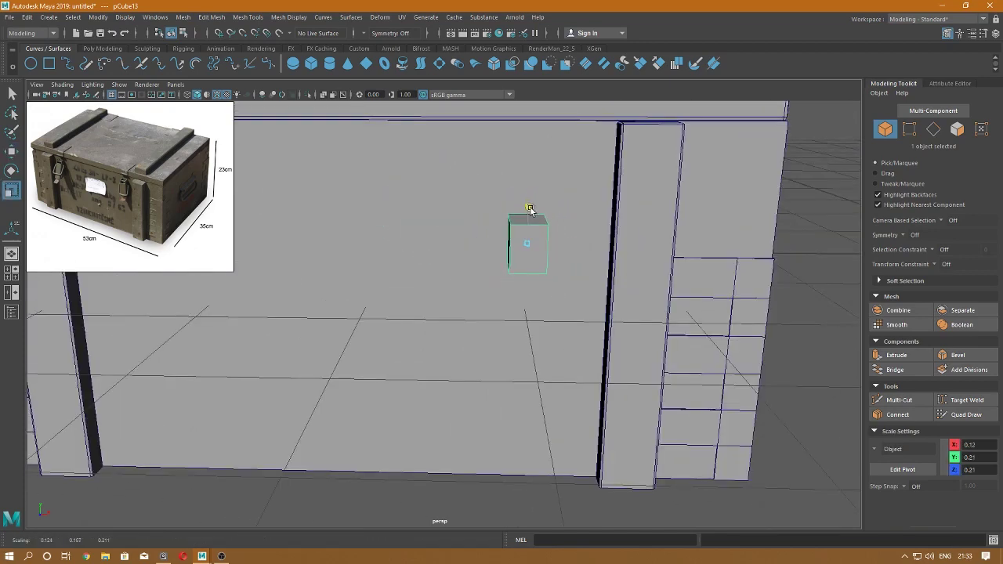
pyautogui.press('w')
pyautogui.moveTo(528, 193)
pyautogui.mouseDown()
pyautogui.moveTo(528, 168)
pyautogui.moveTo(577, 152)
pyautogui.moveTo(490, 305)
pyautogui.moveTo(456, 316)
pyautogui.mouseUp()
pyautogui.scroll(-2, 533, 245)
pyautogui.scroll(-3, 510, 264)
# - Delete the block's right-hand face to open it up
pyautogui.press('r')
pyautogui.press('w')
pyautogui.moveTo(514, 227); pyautogui.dragTo(522, 249, button='right')
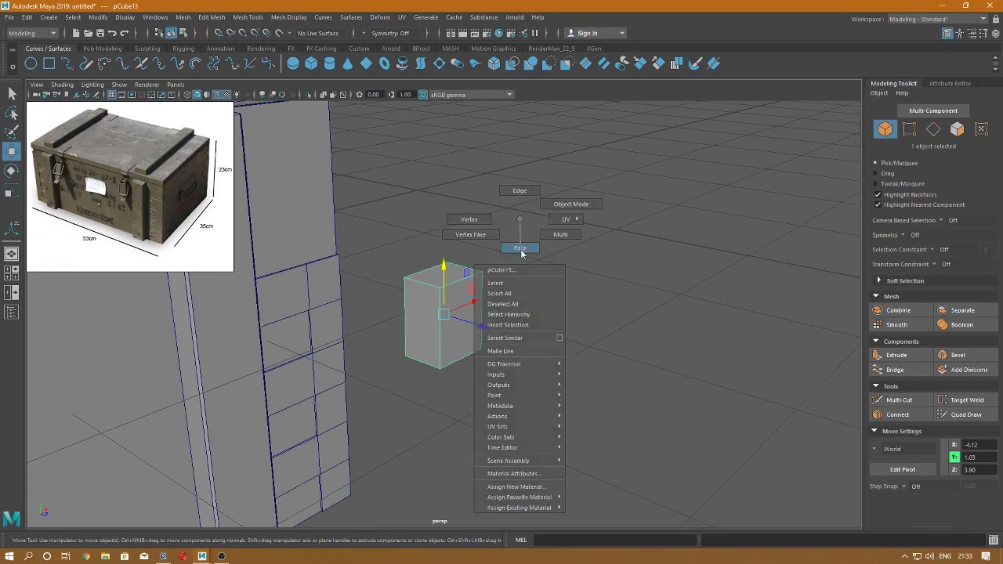
pyautogui.click(472, 304)
pyautogui.press('Delete')
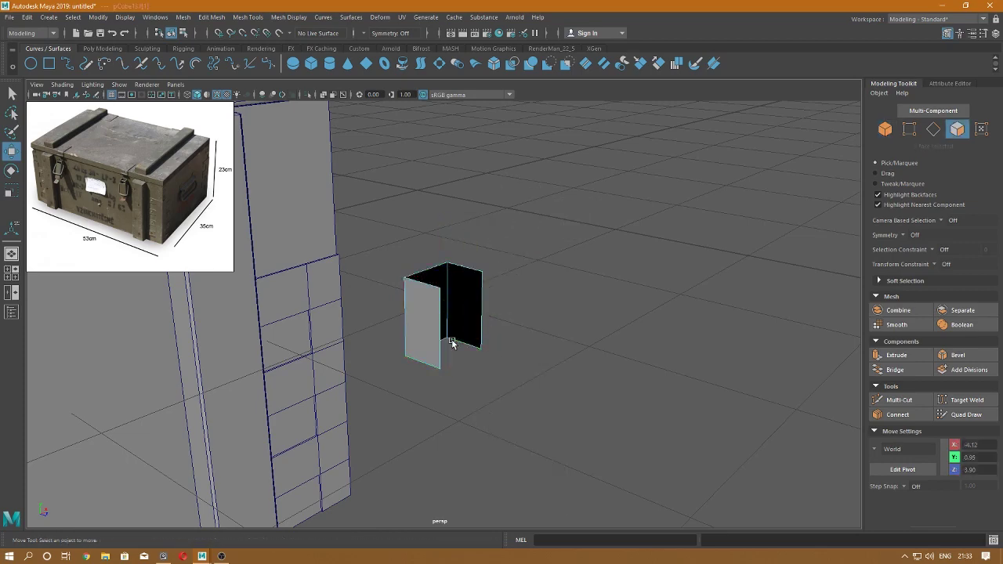
# - Extrude the open box's two top edges upward to heighten it
pyautogui.moveTo(450, 248)
pyautogui.keyDown('alt'); pyautogui.mouseDown()
pyautogui.moveTo(416, 280)
pyautogui.moveTo(421, 291)
pyautogui.mouseUp(); pyautogui.keyUp('alt')
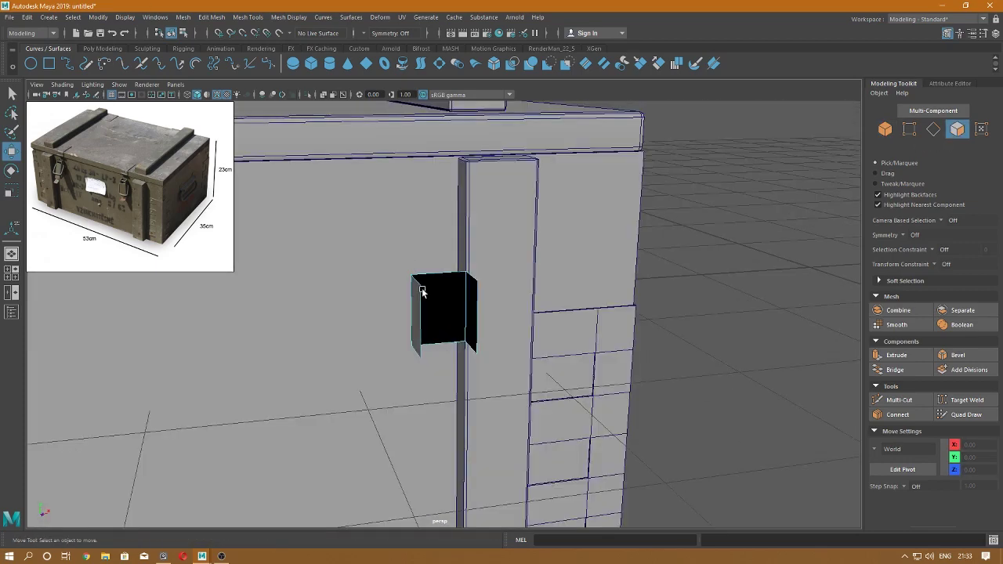
pyautogui.moveTo(469, 310); pyautogui.dragTo(425, 268, button='right')
pyautogui.moveTo(426, 269); pyautogui.dragTo(347, 298)
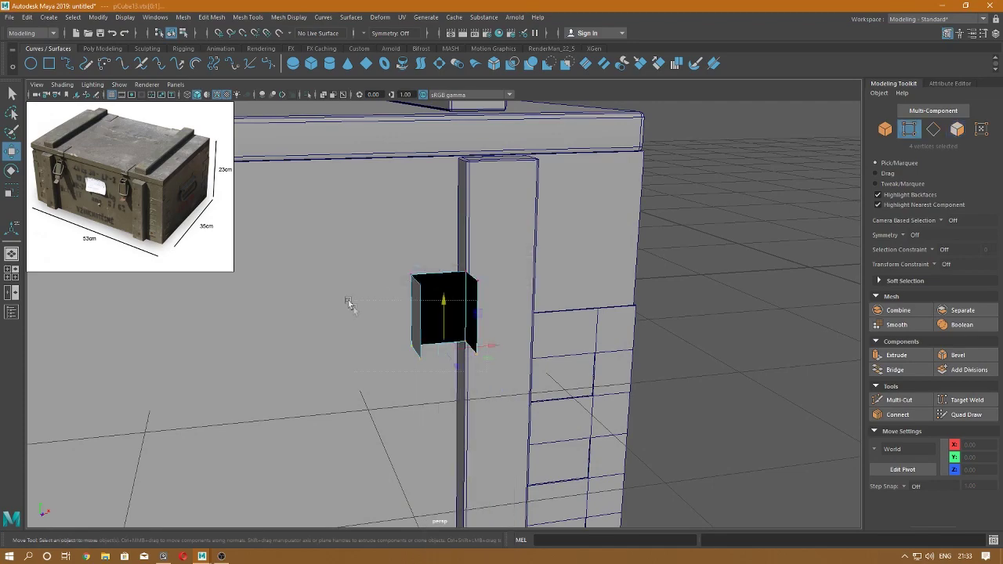
pyautogui.moveTo(430, 330)
pyautogui.keyDown('alt'); pyautogui.mouseDown()
pyautogui.moveTo(398, 275)
pyautogui.moveTo(398, 245)
pyautogui.moveTo(411, 241)
pyautogui.mouseUp(); pyautogui.keyUp('alt')
pyautogui.moveTo(408, 184); pyautogui.dragTo(408, 165, button='right')
pyautogui.keyDown('alt'); pyautogui.moveTo(416, 179); pyautogui.dragTo(430, 219); pyautogui.keyUp('alt')
pyautogui.keyDown('shift'); pyautogui.click(453, 200); pyautogui.keyUp('shift')
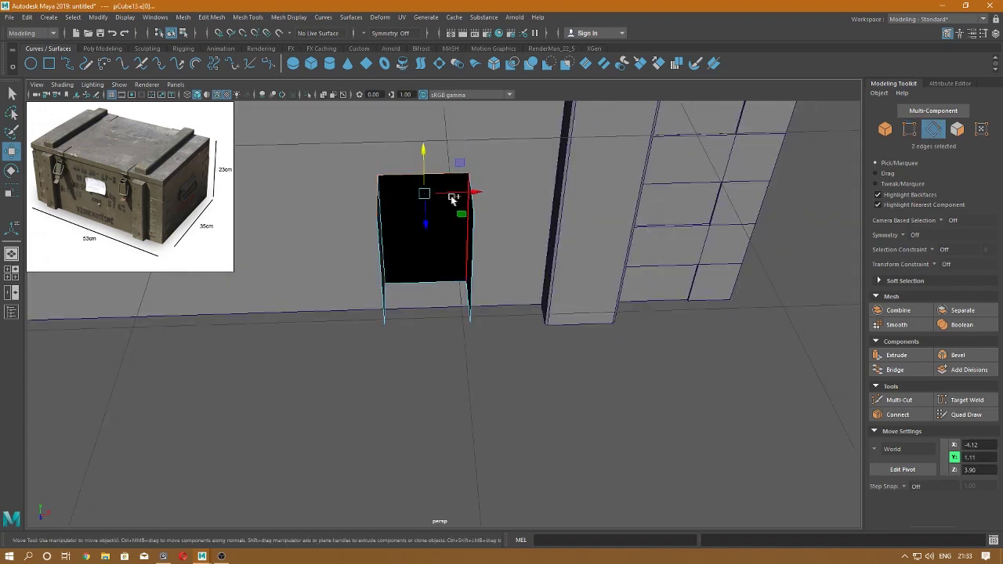
pyautogui.moveTo(424, 157)
pyautogui.keyDown('shift'); pyautogui.mouseDown()
pyautogui.moveTo(423, 129)
pyautogui.moveTo(383, 226)
pyautogui.moveTo(369, 197)
pyautogui.mouseUp(); pyautogui.keyUp('shift')
# - Lower the two front top vertices to angle the top of the box
pyautogui.press('F9')
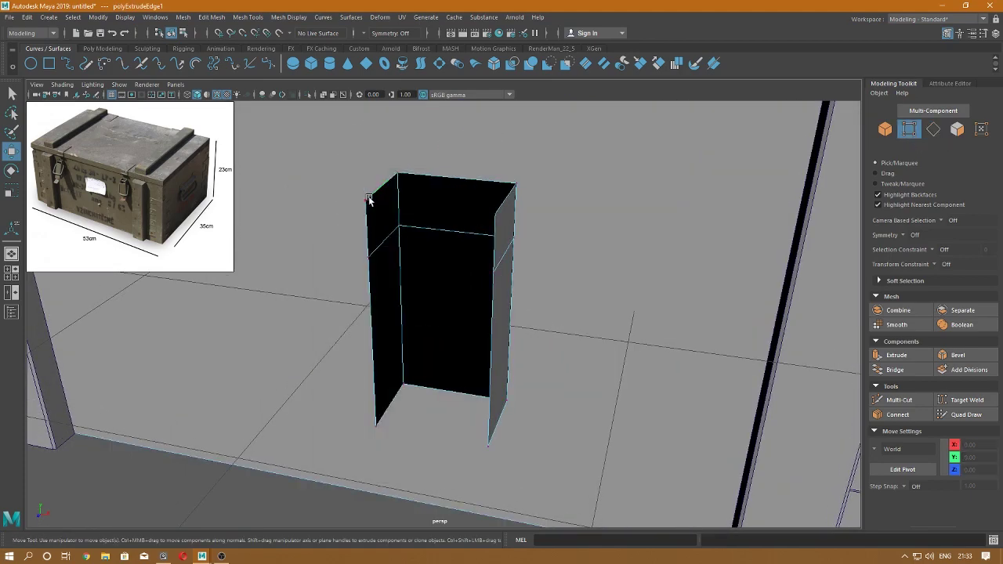
pyautogui.click(365, 200)
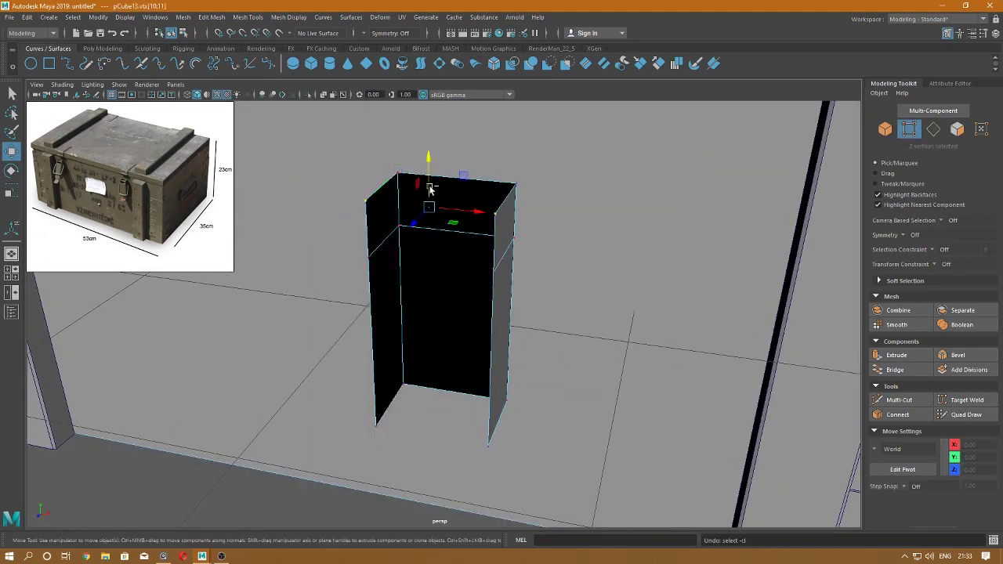
pyautogui.moveTo(427, 194)
pyautogui.mouseDown()
pyautogui.moveTo(433, 183)
pyautogui.moveTo(463, 197)
pyautogui.mouseUp()
pyautogui.rightClick(457, 206)
pyautogui.click(453, 184)
pyautogui.click(441, 220)
pyautogui.rightClick(441, 220)
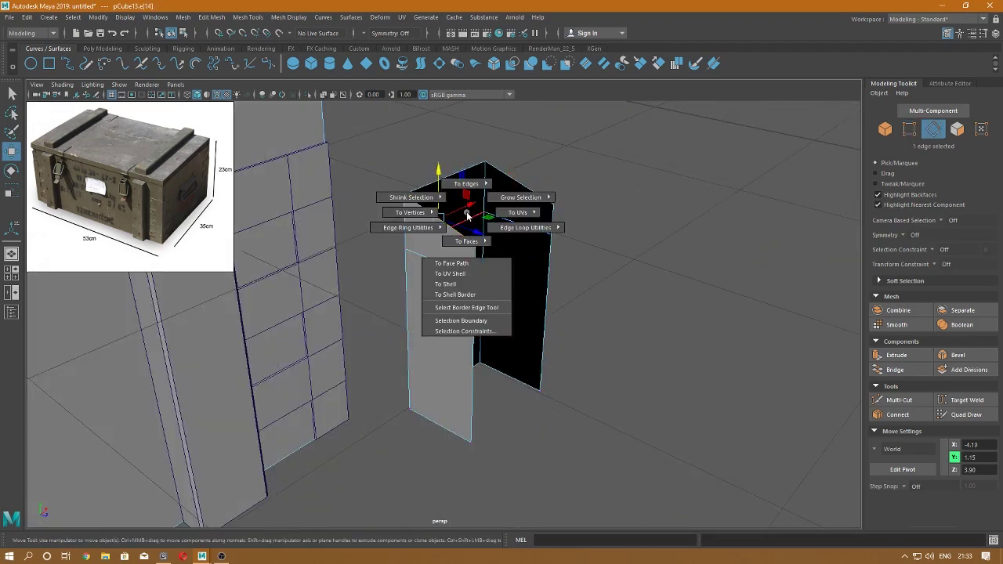
pyautogui.keyDown('shift'); pyautogui.rightClick(527, 182); pyautogui.keyUp('shift')
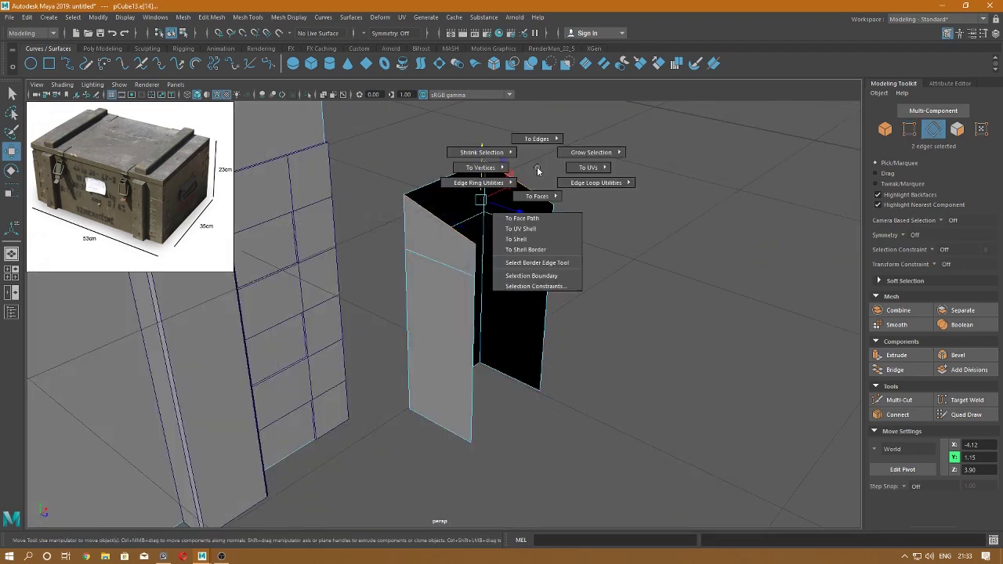
# - Select the front and back top vertices and adjust their height
pyautogui.rightClick(441, 226)
pyautogui.click(395, 226)
pyautogui.click(438, 218)
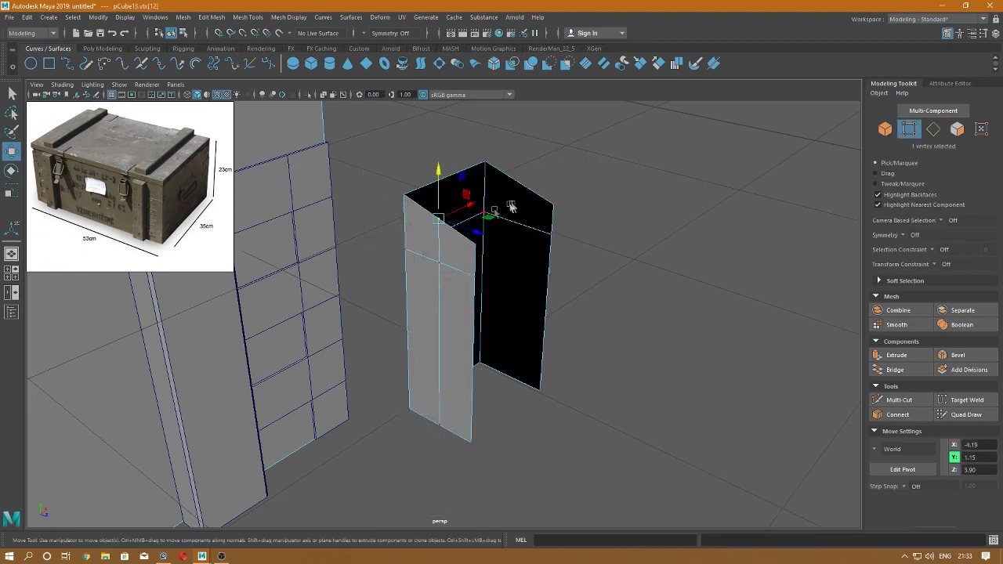
pyautogui.rightClick(542, 176)
pyautogui.click(541, 148)
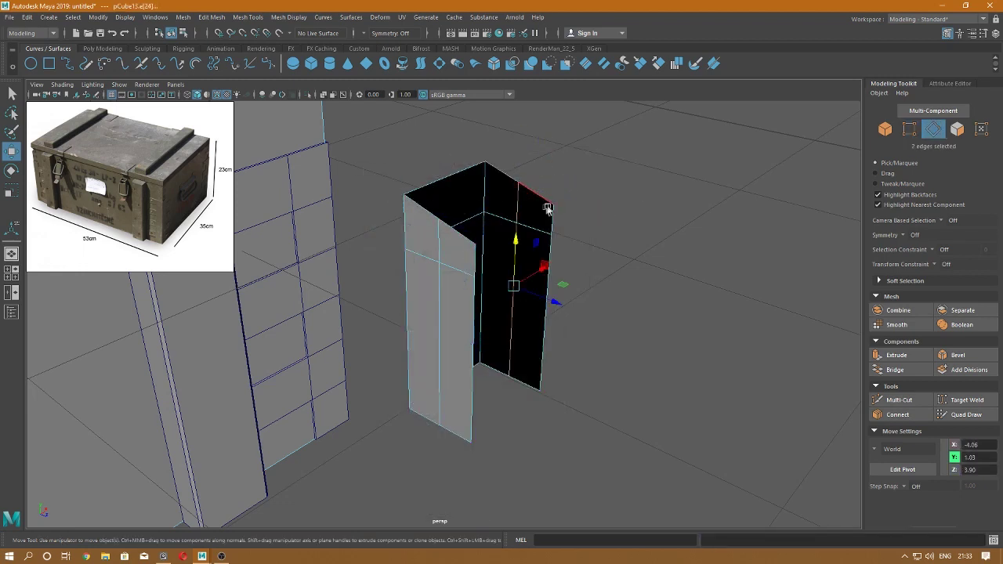
pyautogui.rightClick(522, 198)
pyautogui.click(471, 198)
pyautogui.click(518, 183)
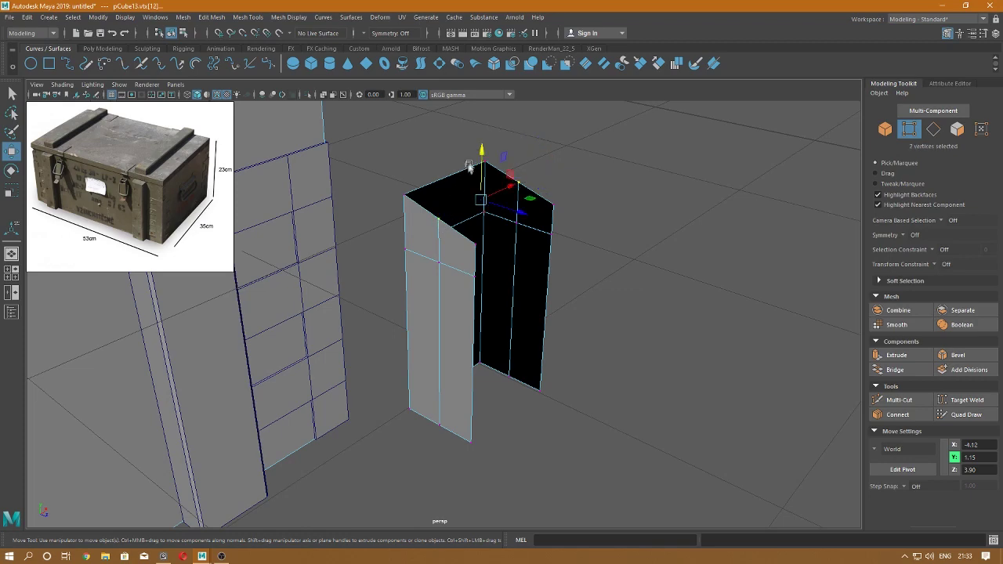
pyautogui.moveTo(482, 150)
pyautogui.mouseDown()
pyautogui.moveTo(359, 246)
pyautogui.moveTo(426, 287)
pyautogui.mouseUp()
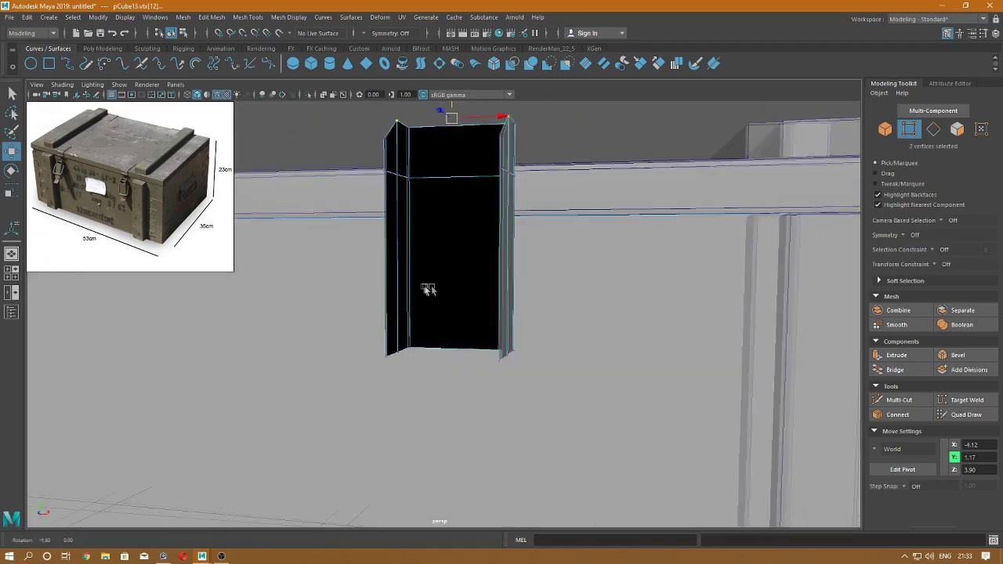
# - Select the bottom rim edges and extrude them outward
pyautogui.moveTo(447, 253); pyautogui.dragTo(448, 230, button='right')
pyautogui.click(439, 339)
pyautogui.moveTo(438, 339)
pyautogui.keyDown('alt'); pyautogui.mouseDown()
pyautogui.moveTo(384, 349)
pyautogui.moveTo(413, 294)
pyautogui.mouseUp(); pyautogui.keyUp('alt')
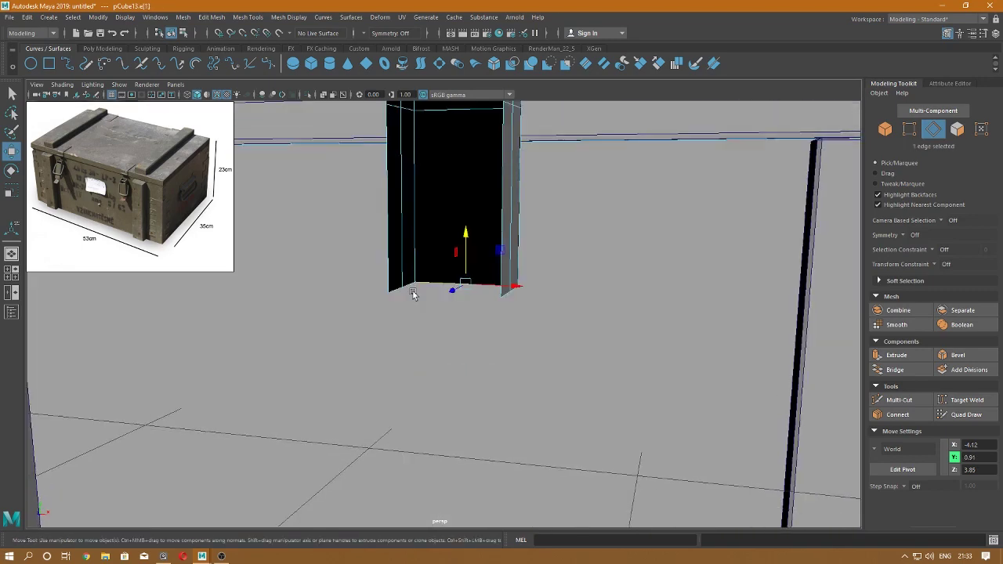
pyautogui.moveTo(455, 327)
pyautogui.keyDown('alt'); pyautogui.mouseDown()
pyautogui.moveTo(510, 289)
pyautogui.moveTo(462, 329)
pyautogui.mouseUp(); pyautogui.keyUp('alt')
pyautogui.click(459, 329)
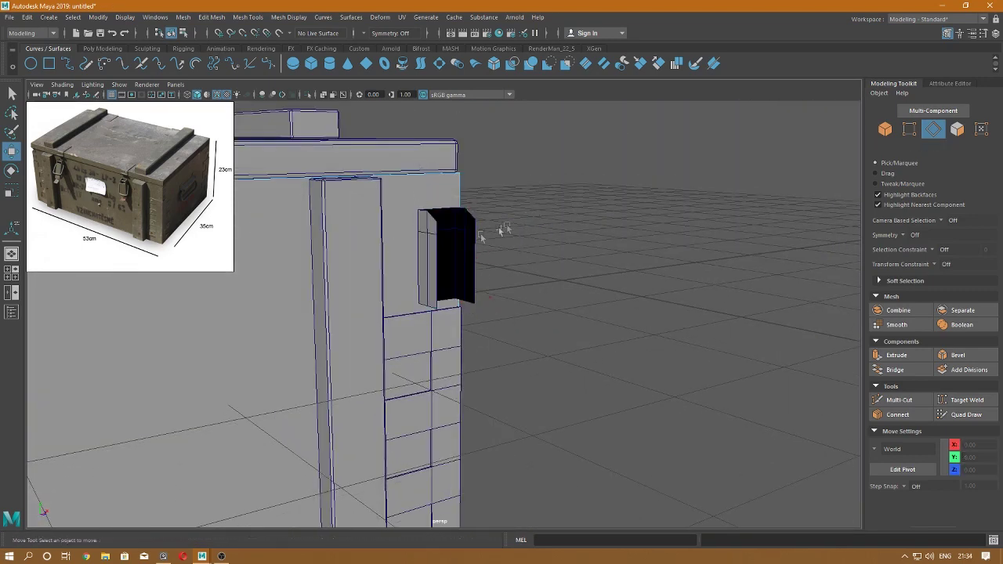
pyautogui.keyDown('alt'); pyautogui.moveTo(526, 220); pyautogui.dragTo(559, 204); pyautogui.keyUp('alt')
pyautogui.keyDown('shift'); pyautogui.moveTo(448, 213); pyautogui.dragTo(455, 282, button='right'); pyautogui.keyUp('shift')
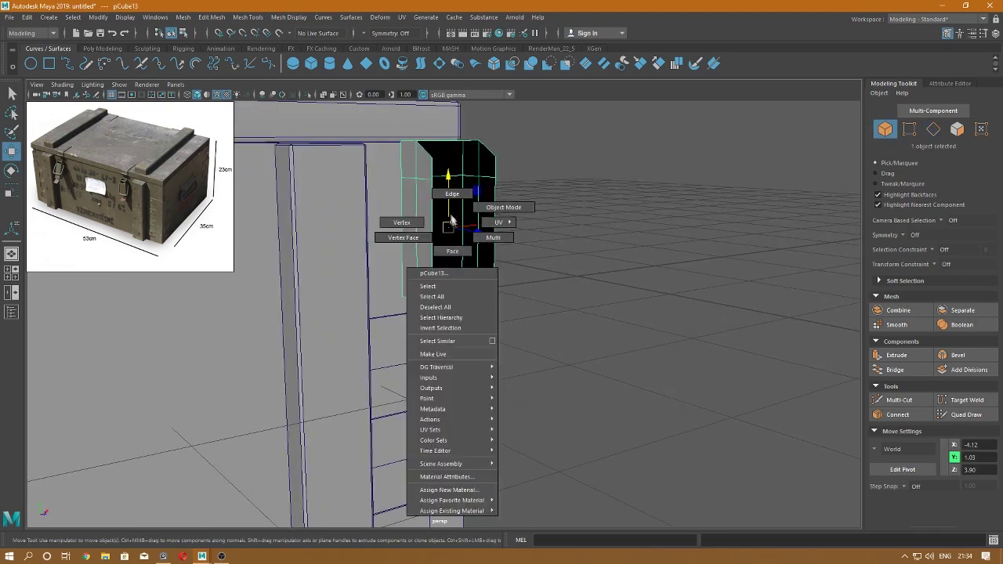
pyautogui.moveTo(447, 249)
pyautogui.keyDown('shift'); pyautogui.mouseDown()
pyautogui.moveTo(431, 291)
pyautogui.moveTo(396, 280)
pyautogui.moveTo(431, 261)
pyautogui.mouseUp(); pyautogui.keyUp('shift')
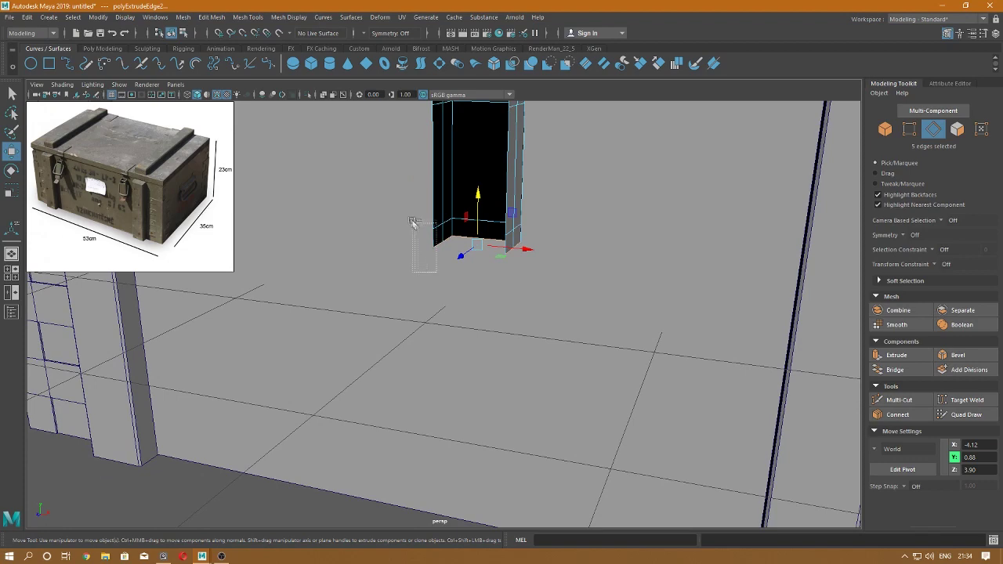
# - Bridge two edges of the extruded bottom to close off the base
pyautogui.keyDown('alt'); pyautogui.moveTo(517, 287); pyautogui.dragTo(526, 235); pyautogui.keyUp('alt')
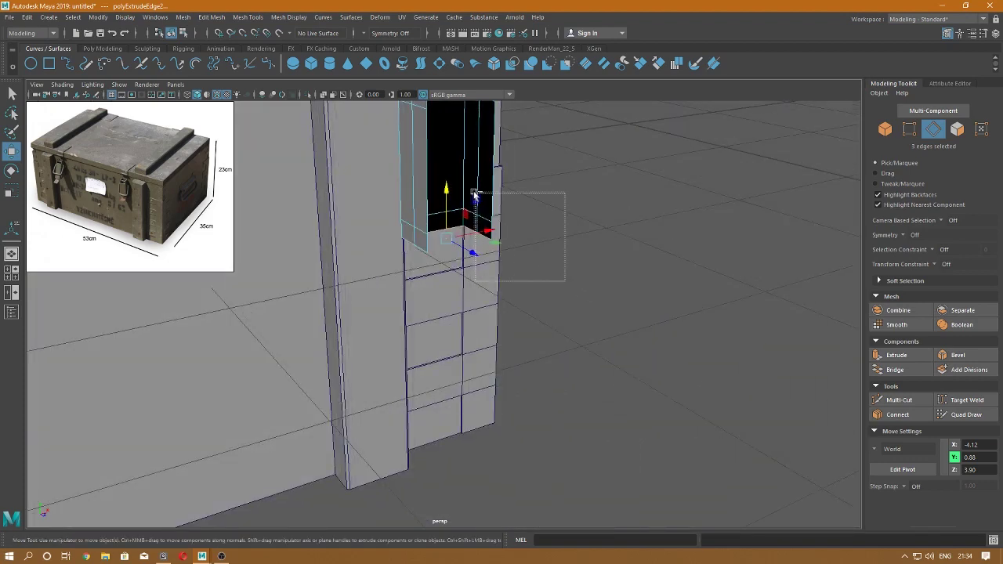
pyautogui.moveTo(475, 195); pyautogui.dragTo(475, 196)
pyautogui.keyDown('alt'); pyautogui.moveTo(475, 195); pyautogui.dragTo(491, 205); pyautogui.keyUp('alt')
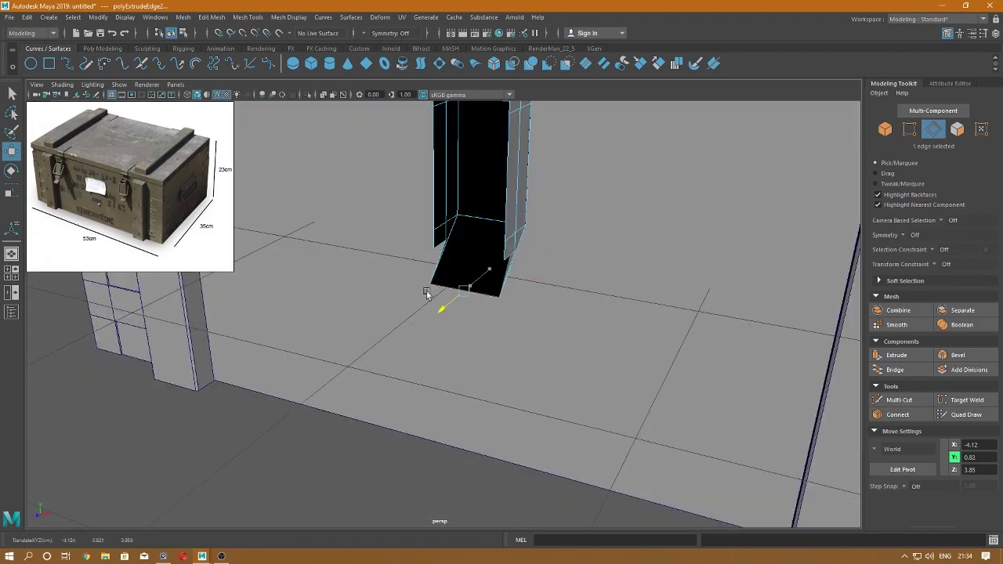
pyautogui.moveTo(448, 251)
pyautogui.keyDown('alt'); pyautogui.mouseDown()
pyautogui.moveTo(460, 290)
pyautogui.moveTo(520, 269)
pyautogui.moveTo(425, 280)
pyautogui.moveTo(439, 274)
pyautogui.moveTo(398, 197)
pyautogui.moveTo(464, 246)
pyautogui.mouseUp(); pyautogui.keyUp('alt')
pyautogui.moveTo(464, 245); pyautogui.dragTo(458, 222, button='right')
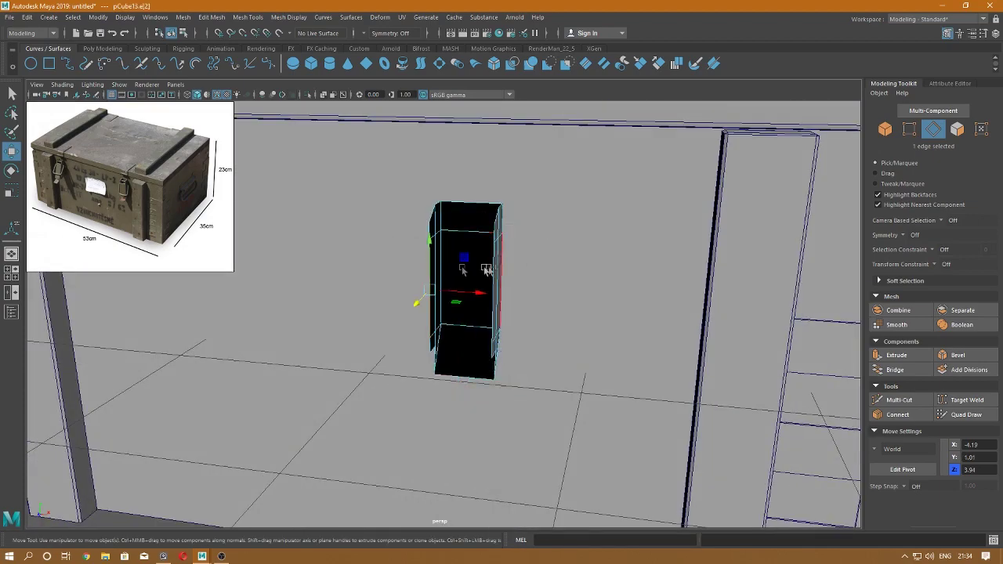
pyautogui.keyDown('shift'); pyautogui.moveTo(495, 281); pyautogui.dragTo(483, 378, button='right'); pyautogui.keyUp('shift')
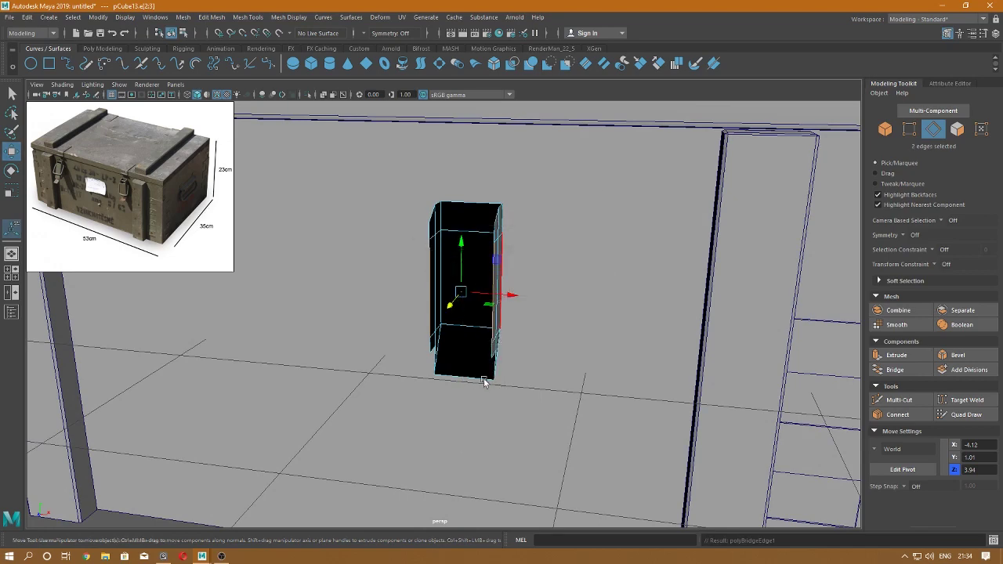
pyautogui.press('w')
pyautogui.moveTo(484, 383)
pyautogui.keyDown('alt'); pyautogui.mouseDown()
pyautogui.moveTo(510, 430)
pyautogui.moveTo(491, 416)
pyautogui.mouseUp(); pyautogui.keyUp('alt')
pyautogui.moveTo(516, 268)
pyautogui.mouseDown(button='right')
pyautogui.moveTo(515, 245)
pyautogui.moveTo(561, 252)
pyautogui.mouseUp(button='right')
# - Extrude all 16 faces of pCube13 with a Thickness of about -0.005
pyautogui.keyDown('alt'); pyautogui.moveTo(497, 306); pyautogui.dragTo(484, 318); pyautogui.keyUp('alt')
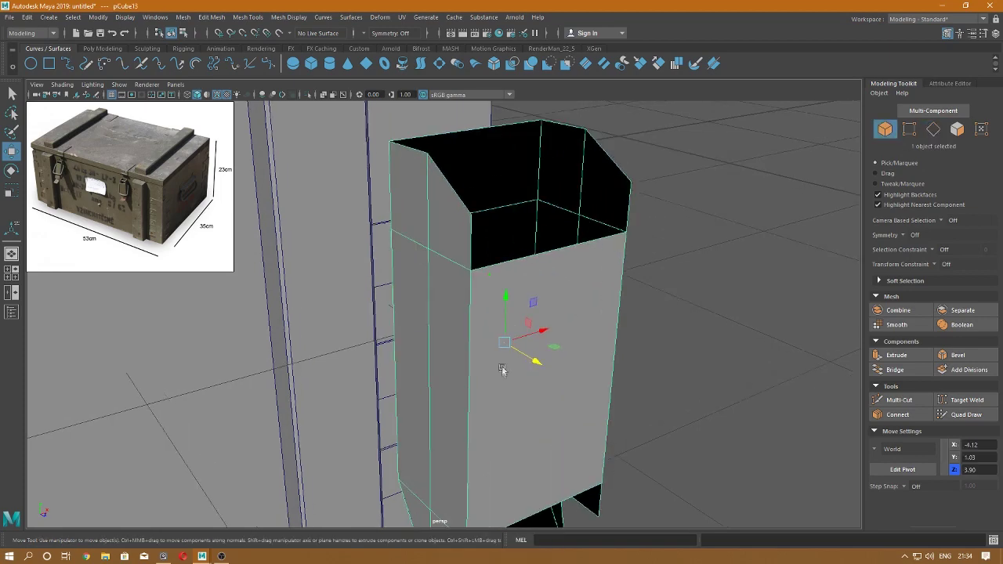
pyautogui.hotkey('ctrl', 'e')
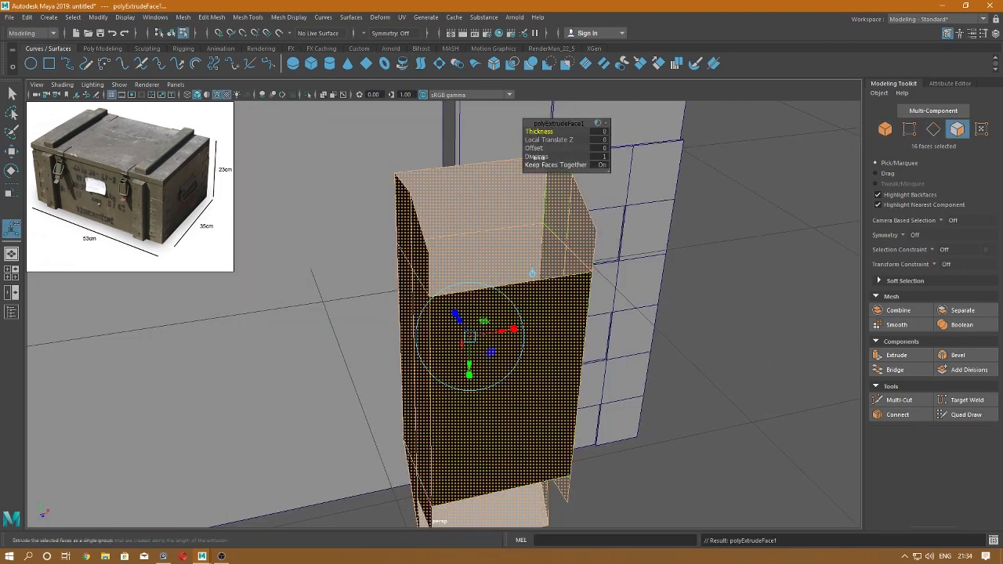
pyautogui.moveTo(540, 131); pyautogui.dragTo(540, 134, button='middle')
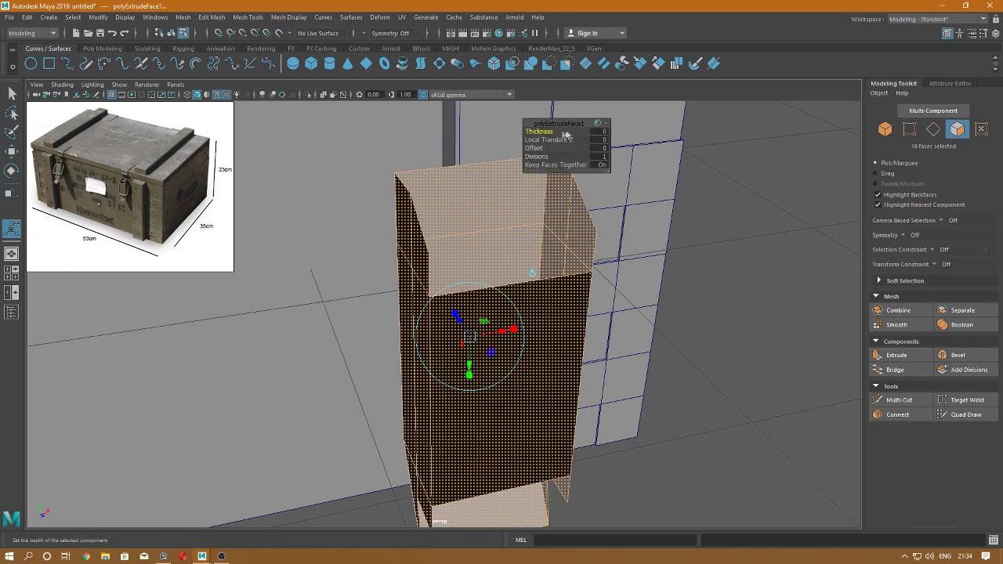
pyautogui.moveTo(565, 135); pyautogui.dragTo(547, 132, button='middle')
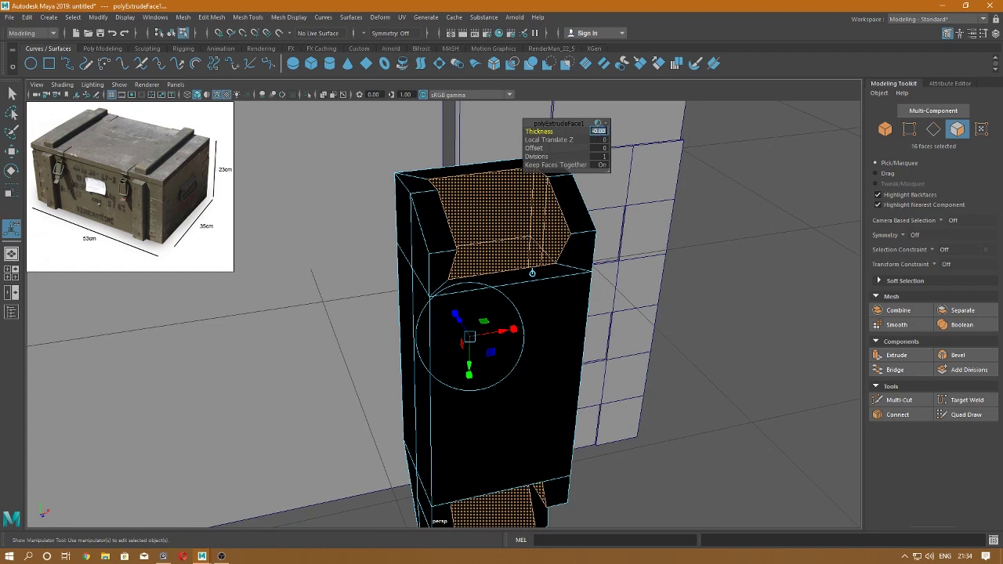
pyautogui.moveTo(532, 273); pyautogui.dragTo(533, 271, button='middle')
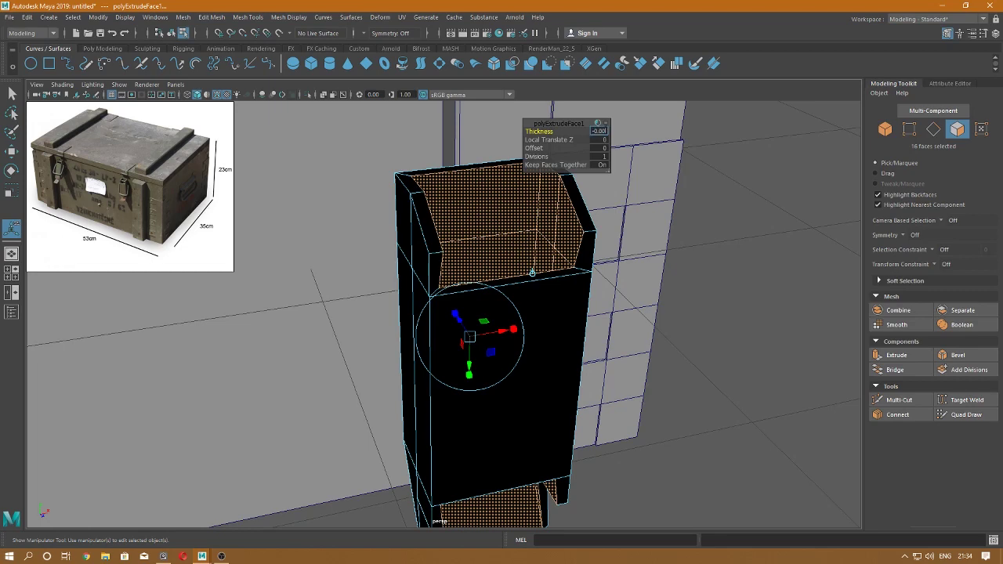
pyautogui.moveTo(532, 273); pyautogui.dragTo(532, 272, button='middle')
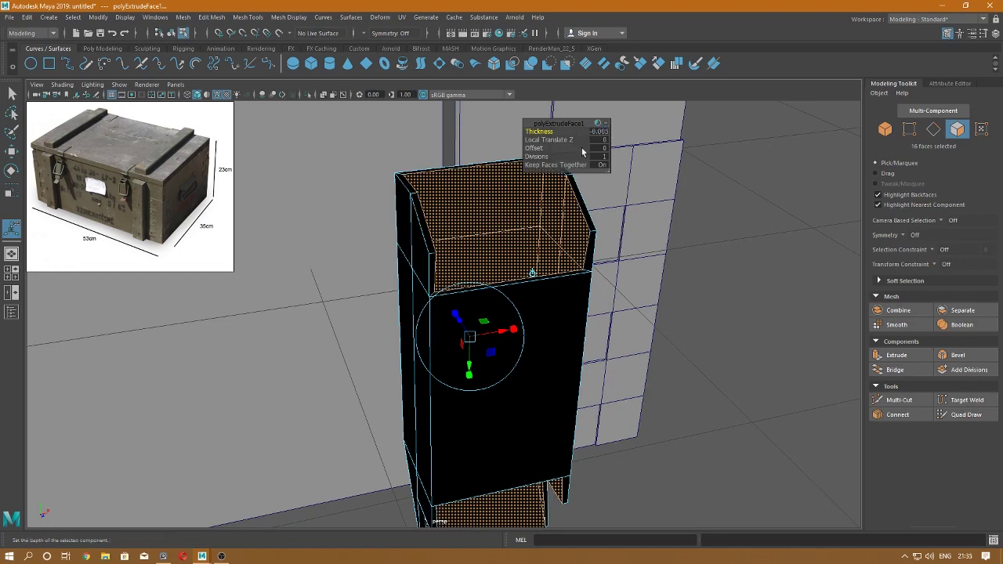
pyautogui.press('w')
pyautogui.scroll(-3, 540, 177)
pyautogui.rightClick(540, 176)
# - Select all the bracket's faces and conform their normals
pyautogui.rightClick(442, 266)
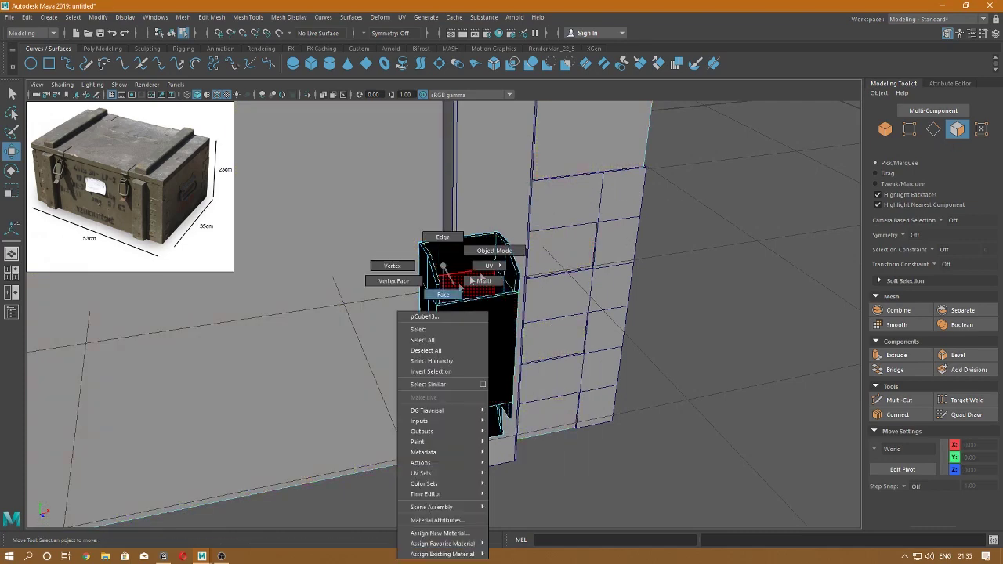
pyautogui.moveTo(471, 283); pyautogui.dragTo(538, 475, button='right')
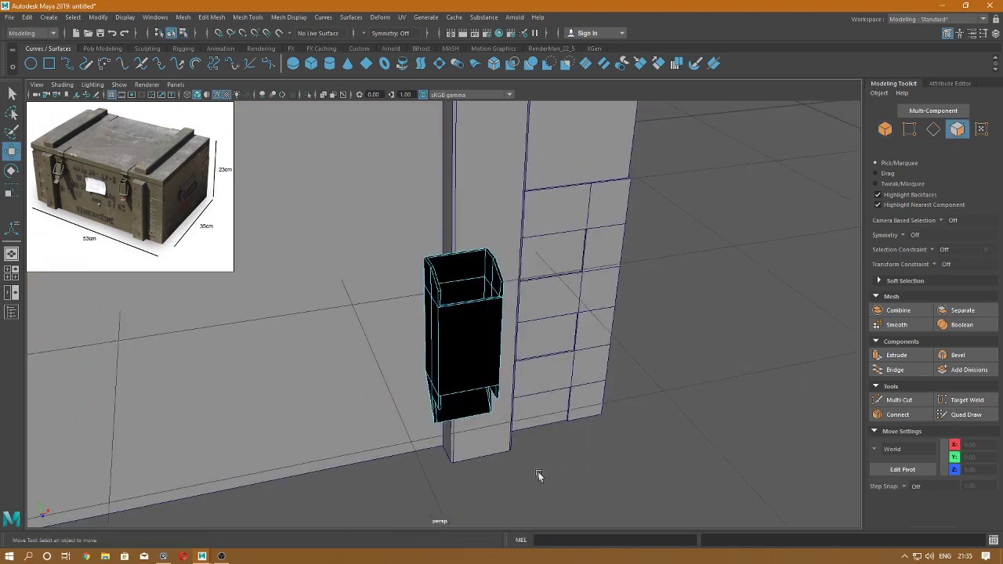
pyautogui.moveTo(538, 475); pyautogui.dragTo(424, 255)
pyautogui.moveTo(424, 254)
pyautogui.keyDown('shift'); pyautogui.mouseDown(button='right')
pyautogui.moveTo(505, 280)
pyautogui.moveTo(521, 274)
pyautogui.mouseUp(button='right'); pyautogui.keyUp('shift')
pyautogui.press('F8')
# - Inspect the bracket from above and front, then zoom to a lower angled view
pyautogui.moveTo(470, 352)
pyautogui.keyDown('alt'); pyautogui.mouseDown()
pyautogui.moveTo(551, 390)
pyautogui.moveTo(493, 380)
pyautogui.mouseUp(); pyautogui.keyUp('alt')
pyautogui.moveTo(505, 313)
pyautogui.keyDown('alt'); pyautogui.mouseDown()
pyautogui.moveTo(371, 419)
pyautogui.moveTo(365, 298)
pyautogui.mouseUp(); pyautogui.keyUp('alt')
pyautogui.moveTo(365, 298); pyautogui.dragTo(321, 280, button='right')
pyautogui.click(350, 292)
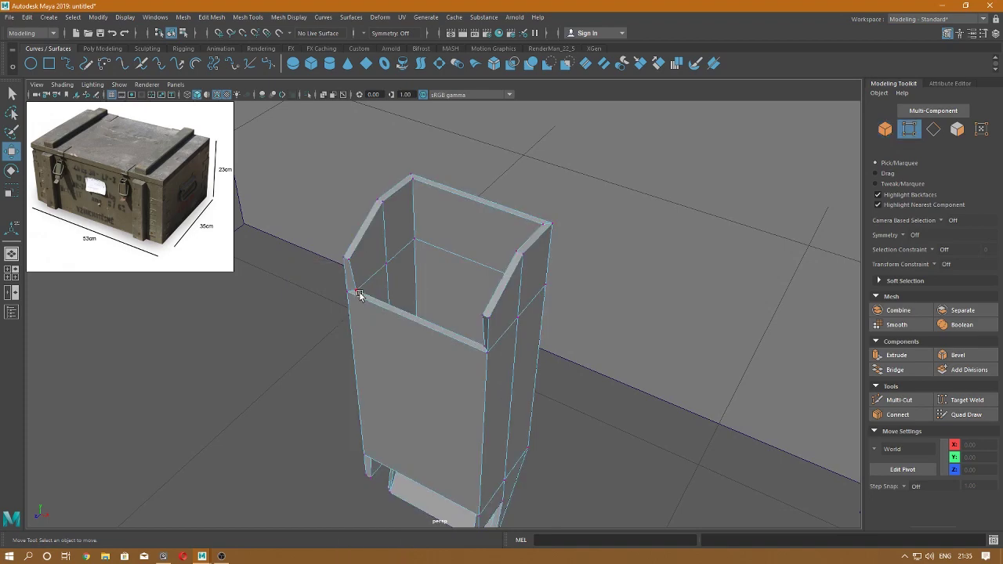
pyautogui.moveTo(350, 291)
pyautogui.keyDown('alt'); pyautogui.mouseDown()
pyautogui.moveTo(569, 351)
pyautogui.moveTo(528, 333)
pyautogui.moveTo(459, 337)
pyautogui.moveTo(441, 350)
pyautogui.moveTo(398, 270)
pyautogui.moveTo(455, 285)
pyautogui.mouseUp(); pyautogui.keyUp('alt')
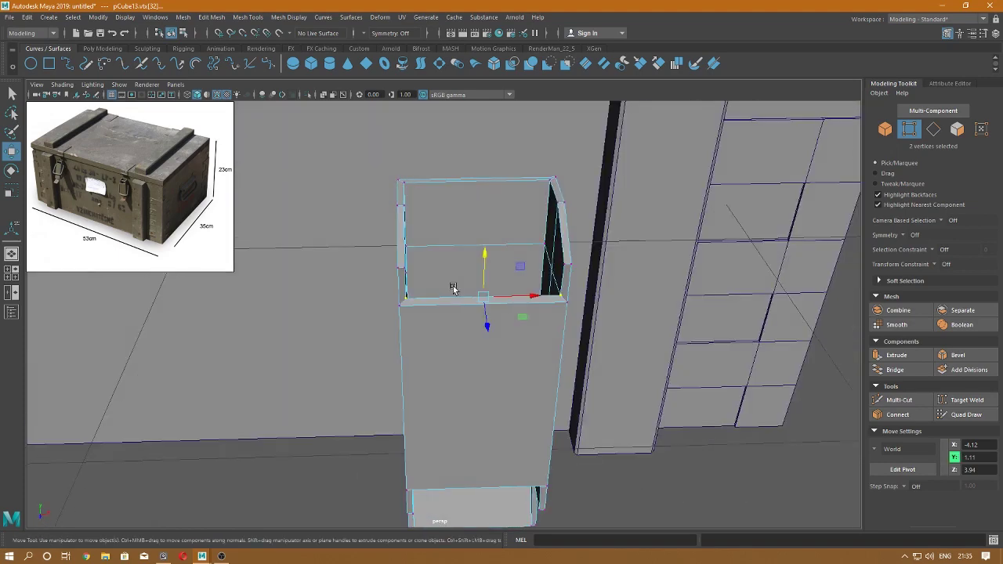
pyautogui.moveTo(470, 239); pyautogui.dragTo(521, 229, button='right')
pyautogui.click(682, 457)
pyautogui.scroll(-4, 635, 322)
pyautogui.keyDown('alt'); pyautogui.moveTo(635, 322); pyautogui.dragTo(398, 472); pyautogui.keyUp('alt')
pyautogui.scroll(3, 480, 410)
pyautogui.scroll(3, 446, 510)
pyautogui.moveTo(446, 509)
pyautogui.keyDown('alt'); pyautogui.mouseDown()
pyautogui.moveTo(452, 418)
pyautogui.moveTo(515, 414)
pyautogui.mouseUp(); pyautogui.keyUp('alt')
# - Select the flap's bottom corner vertices and move them slightly down
pyautogui.moveTo(501, 265); pyautogui.dragTo(464, 256, button='right')
pyautogui.moveTo(467, 444); pyautogui.dragTo(495, 461)
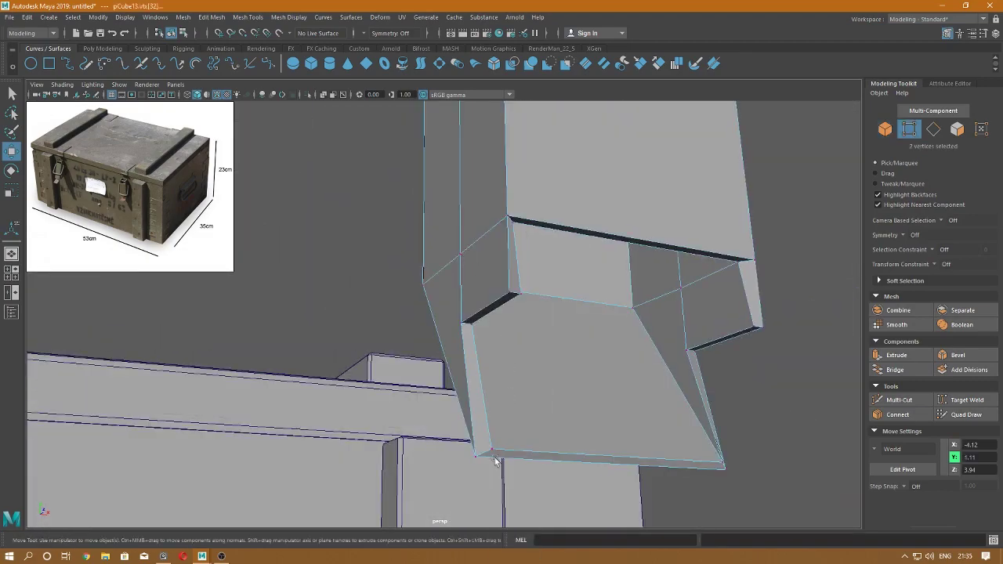
pyautogui.keyDown('shift'); pyautogui.click(687, 462); pyautogui.keyUp('shift')
pyautogui.keyDown('alt'); pyautogui.moveTo(687, 462); pyautogui.dragTo(519, 404); pyautogui.keyUp('alt')
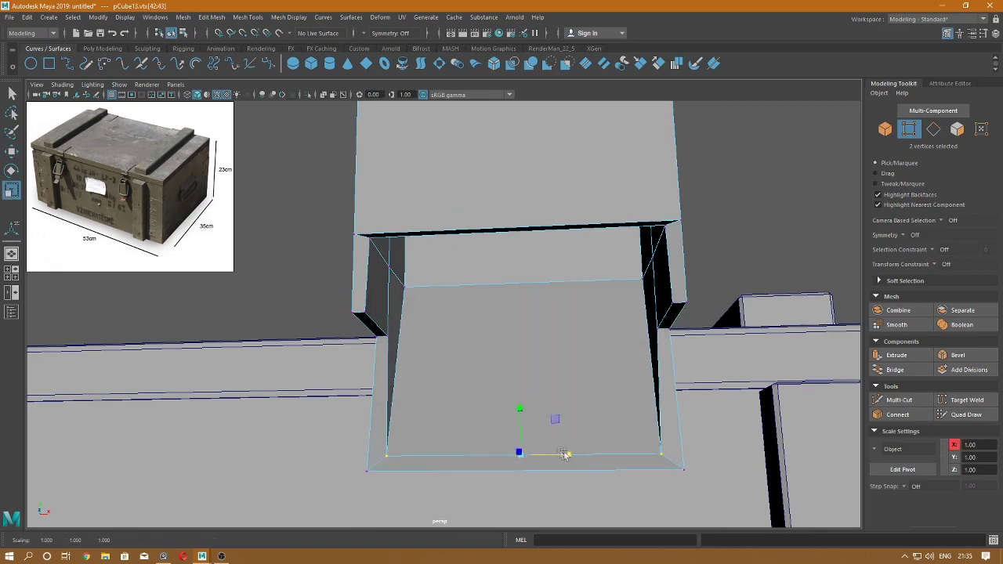
pyautogui.keyDown('alt'); pyautogui.moveTo(509, 465); pyautogui.dragTo(556, 476); pyautogui.keyUp('alt')
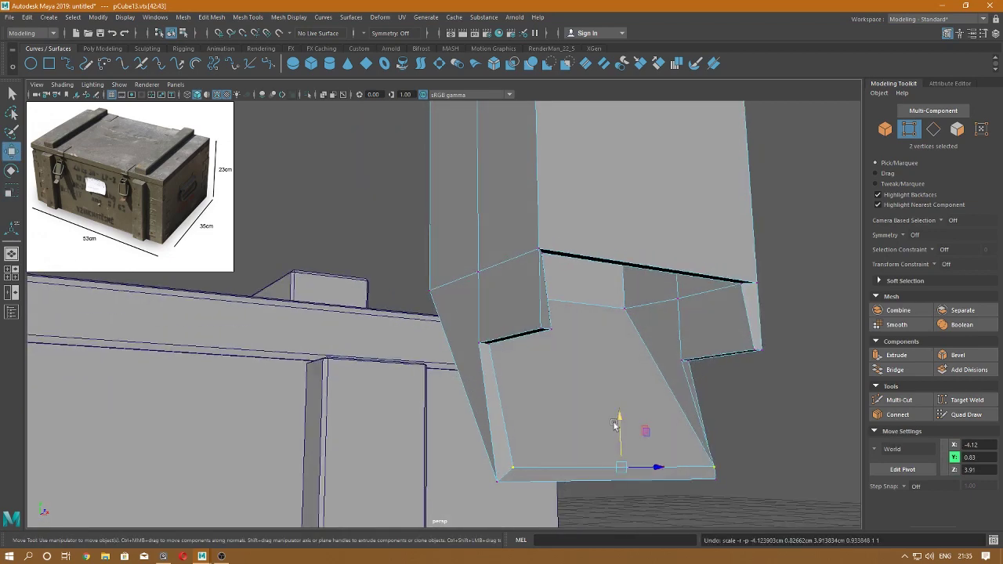
pyautogui.moveTo(616, 421)
pyautogui.mouseDown()
pyautogui.moveTo(651, 474)
pyautogui.moveTo(518, 445)
pyautogui.moveTo(431, 388)
pyautogui.mouseUp()
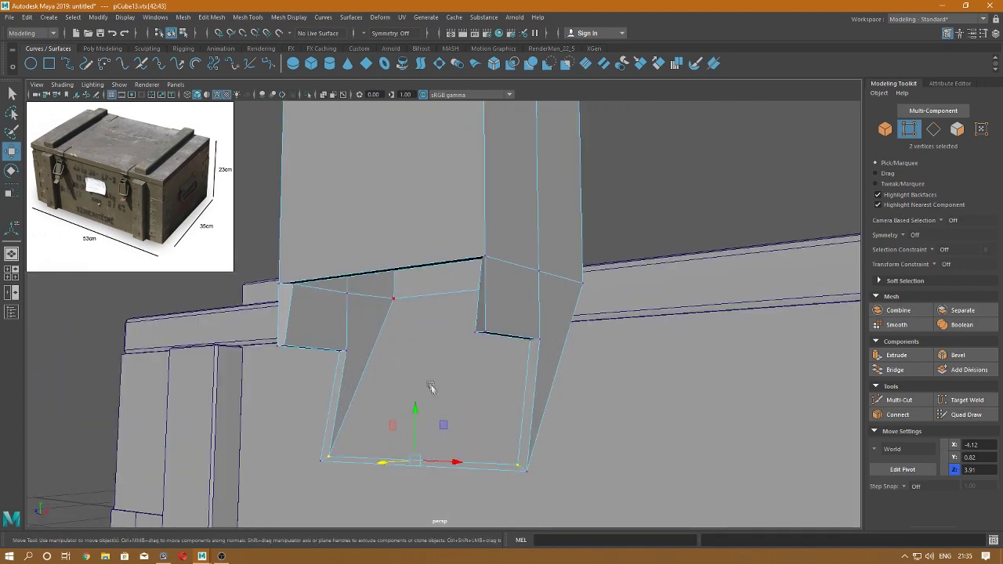
pyautogui.moveTo(426, 279); pyautogui.dragTo(529, 237, button='right')
pyautogui.moveTo(529, 236)
pyautogui.keyDown('alt'); pyautogui.mouseDown()
pyautogui.moveTo(587, 287)
pyautogui.moveTo(530, 329)
pyautogui.moveTo(631, 518)
pyautogui.moveTo(577, 396)
pyautogui.moveTo(497, 343)
pyautogui.moveTo(384, 314)
pyautogui.moveTo(391, 339)
pyautogui.moveTo(408, 322)
pyautogui.mouseUp(); pyautogui.keyUp('alt')
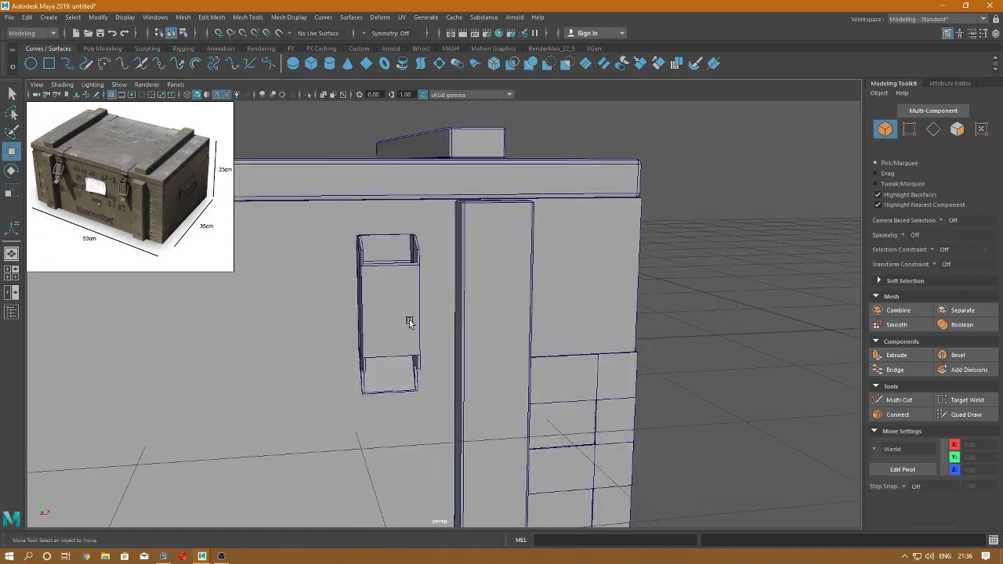
# - Frame the bracket, then create a cylinder and rotate it 90° onto its side
pyautogui.moveTo(457, 399)
pyautogui.keyDown('alt'); pyautogui.mouseDown()
pyautogui.moveTo(394, 347)
pyautogui.moveTo(428, 369)
pyautogui.mouseUp(); pyautogui.keyUp('alt')
pyautogui.click(510, 329)
pyautogui.press('f')
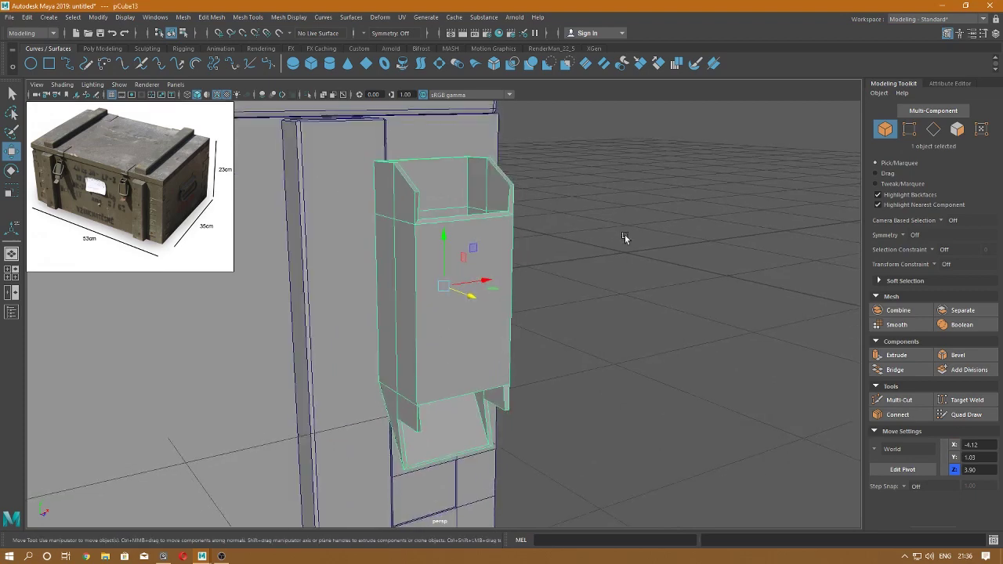
pyautogui.click(625, 234)
pyautogui.keyDown('shift'); pyautogui.rightClick(609, 238); pyautogui.keyUp('shift')
pyautogui.click(555, 238)
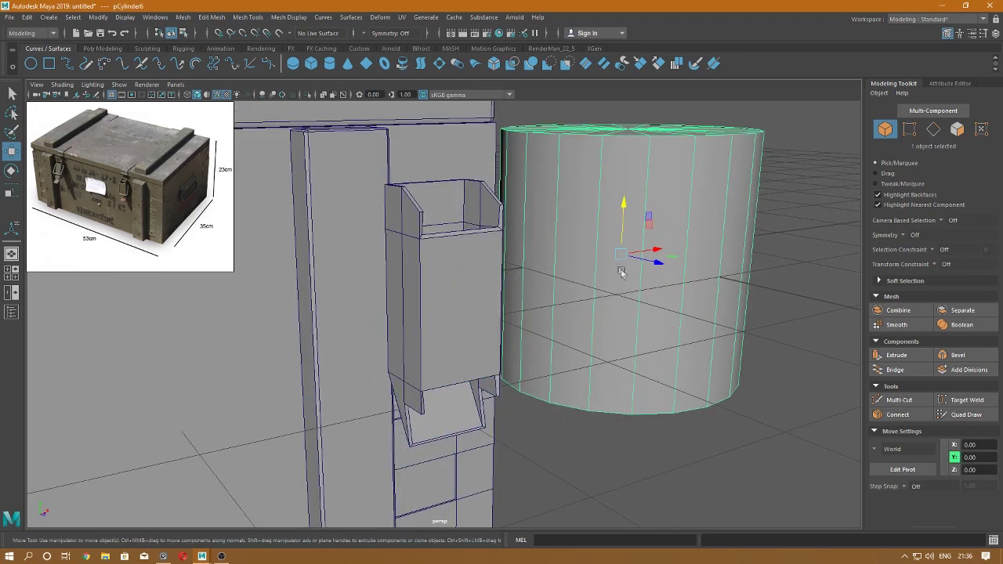
pyautogui.press('e')
pyautogui.moveTo(654, 262)
pyautogui.mouseDown()
pyautogui.moveTo(715, 265)
pyautogui.moveTo(688, 323)
pyautogui.mouseUp()
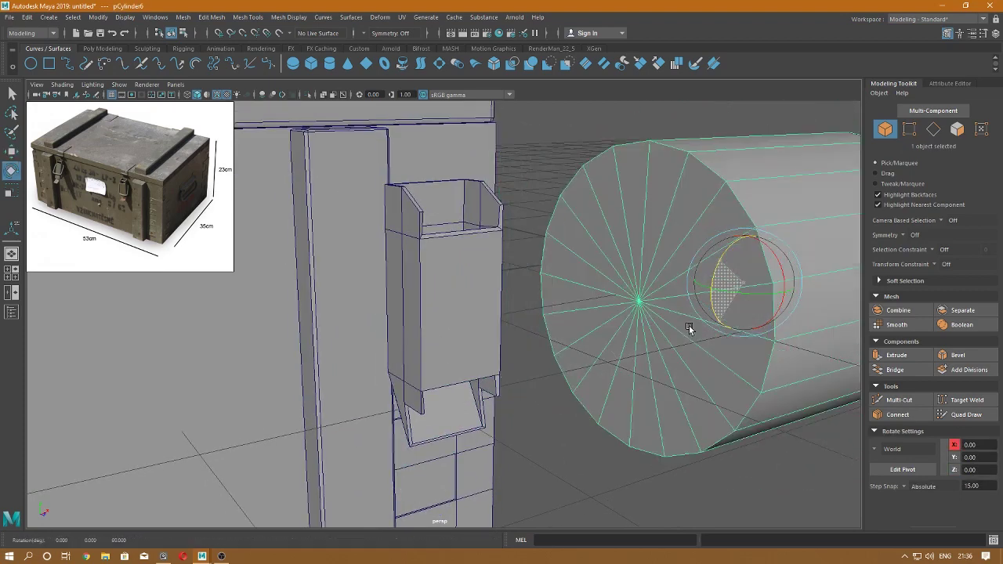
# - Set the cylinder's radius to 0.01 and move it to the bracket's top opening
pyautogui.press('t')
pyautogui.moveTo(541, 139); pyautogui.dragTo(482, 138, button='middle')
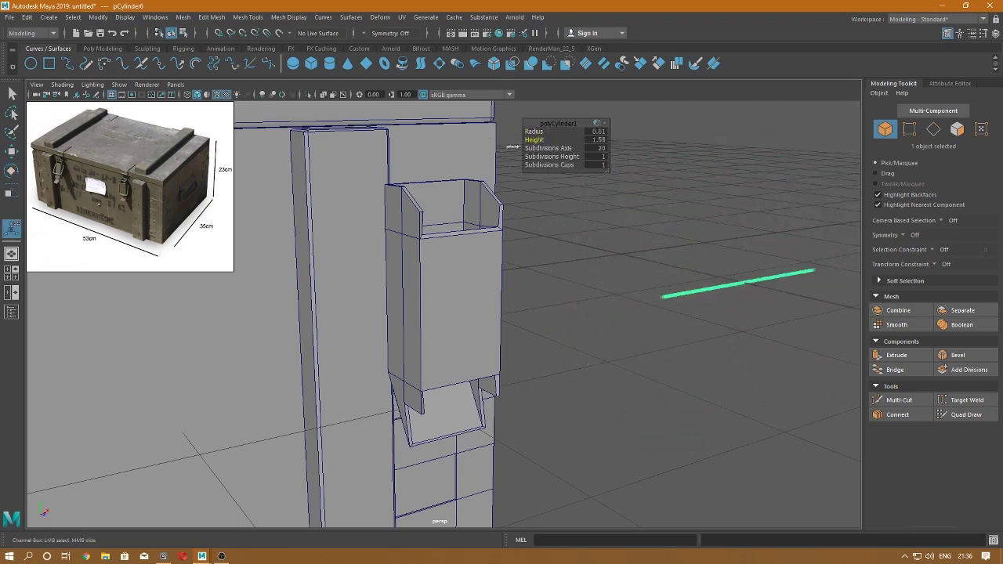
pyautogui.press('w')
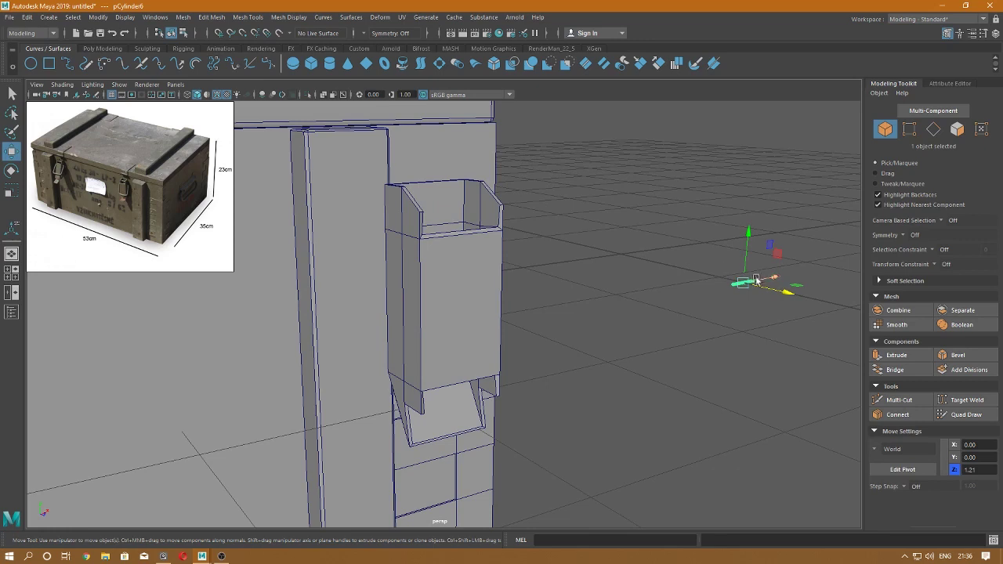
pyautogui.moveTo(772, 280); pyautogui.dragTo(484, 330)
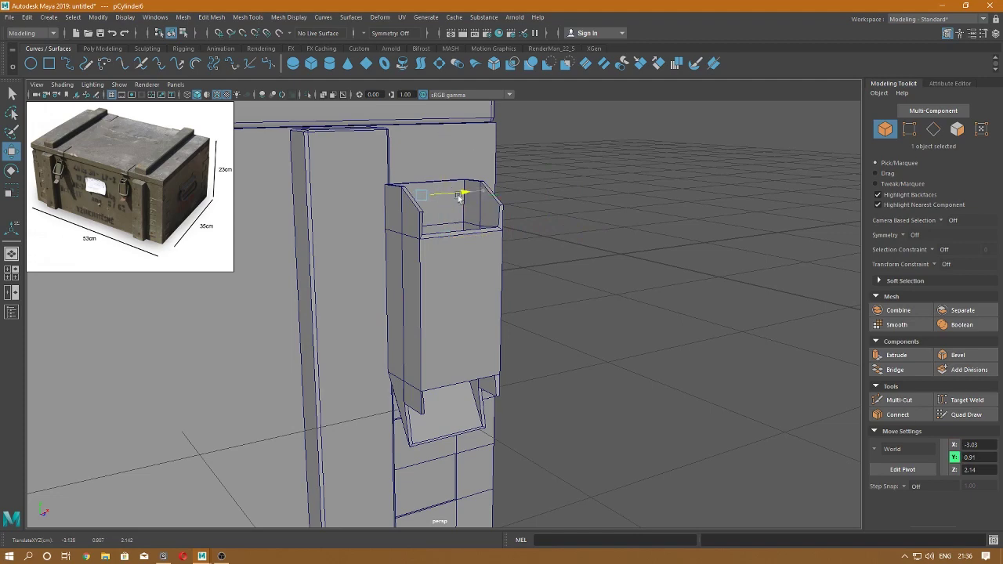
# - Move the rod pCylinder6 up into the latch bracket's top opening, at about Y 1.14
pyautogui.keyDown('alt'); pyautogui.moveTo(547, 237); pyautogui.dragTo(578, 217); pyautogui.keyUp('alt')
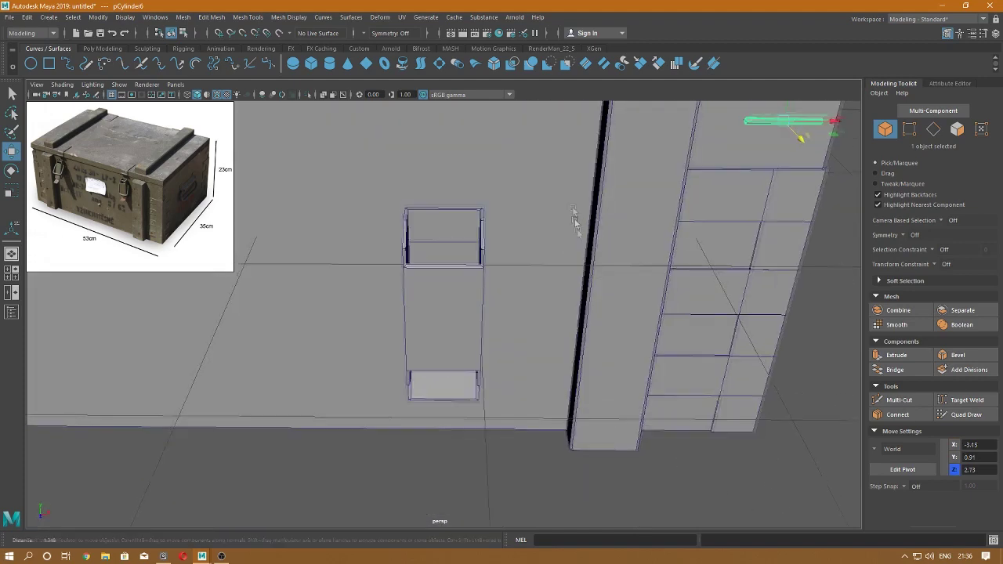
pyautogui.moveTo(767, 149); pyautogui.dragTo(510, 170)
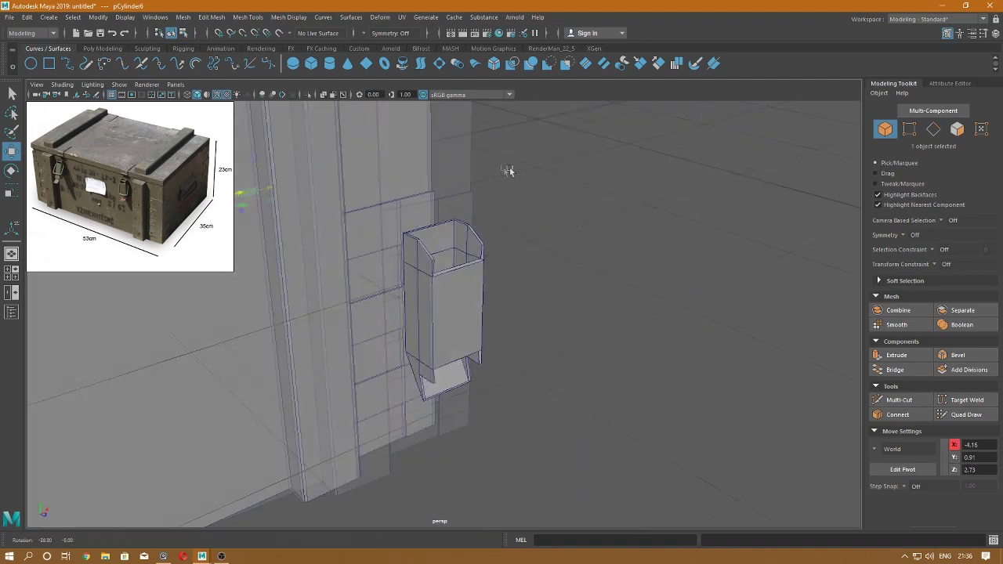
pyautogui.moveTo(326, 204)
pyautogui.keyDown('alt'); pyautogui.mouseDown()
pyautogui.moveTo(454, 195)
pyautogui.moveTo(815, 247)
pyautogui.mouseUp(); pyautogui.keyUp('alt')
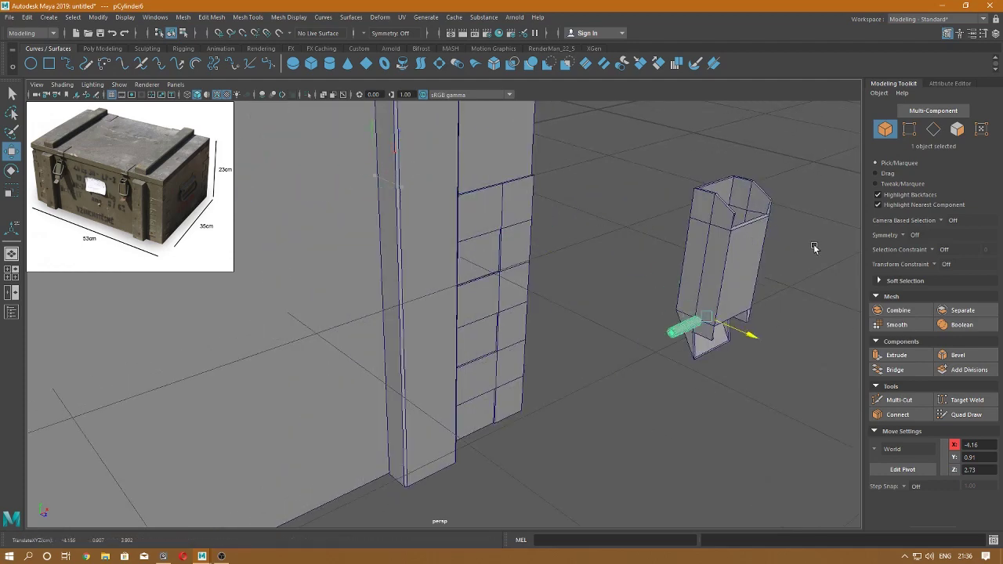
pyautogui.keyDown('alt'); pyautogui.moveTo(758, 275); pyautogui.dragTo(659, 345); pyautogui.keyUp('alt')
pyautogui.keyDown('alt'); pyautogui.moveTo(659, 345); pyautogui.dragTo(661, 337, button='right'); pyautogui.keyUp('alt')
pyautogui.keyDown('alt'); pyautogui.moveTo(661, 337); pyautogui.dragTo(661, 363); pyautogui.keyUp('alt')
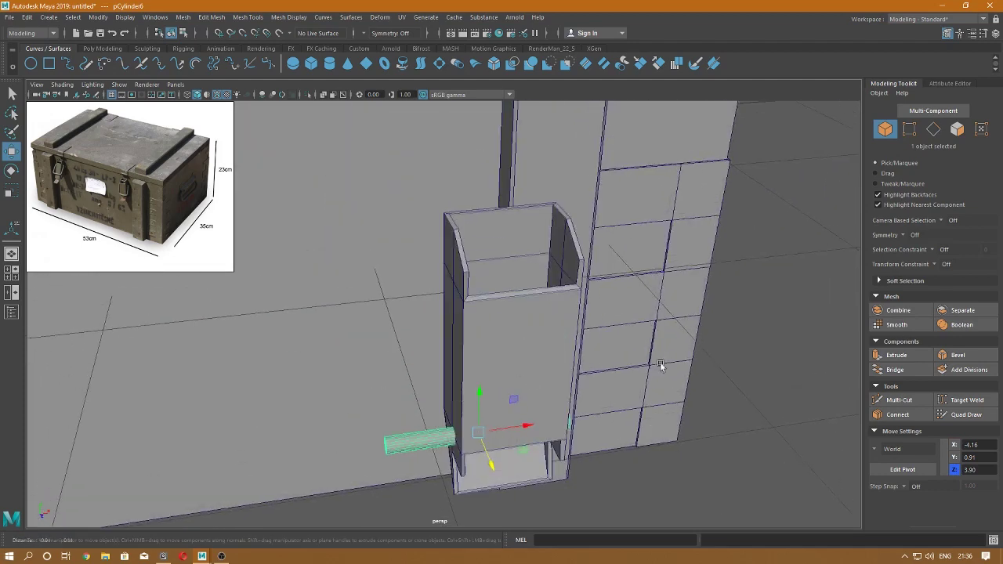
pyautogui.moveTo(476, 392); pyautogui.dragTo(477, 227)
pyautogui.moveTo(476, 227)
pyautogui.keyDown('alt'); pyautogui.mouseDown(button='right')
pyautogui.moveTo(495, 235)
pyautogui.moveTo(470, 259)
pyautogui.mouseUp(button='right'); pyautogui.keyUp('alt')
pyautogui.moveTo(415, 341)
pyautogui.mouseDown()
pyautogui.moveTo(481, 340)
pyautogui.moveTo(510, 274)
pyautogui.moveTo(529, 267)
pyautogui.mouseUp()
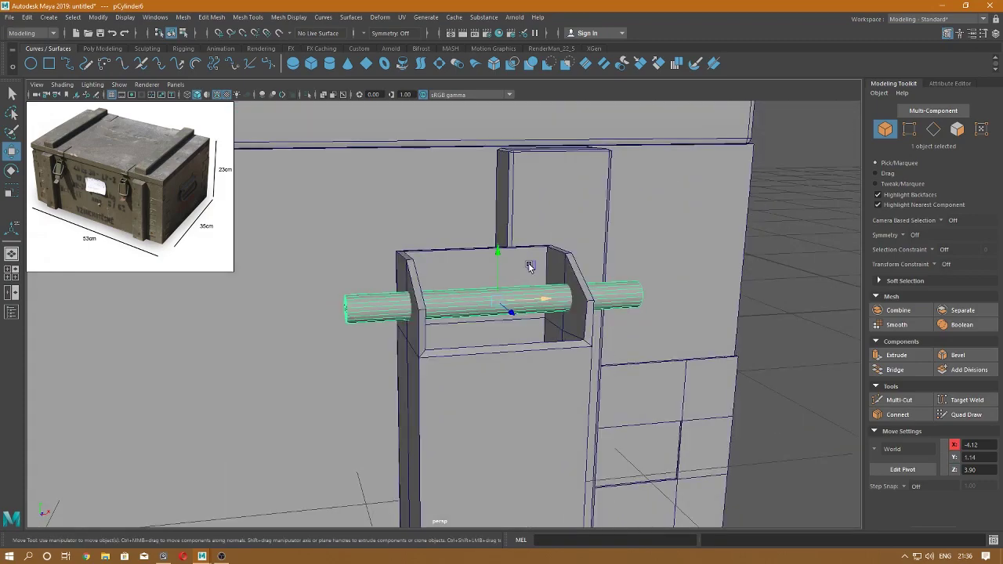
pyautogui.keyDown('alt'); pyautogui.moveTo(529, 266); pyautogui.dragTo(531, 309, button='right'); pyautogui.keyUp('alt')
# - Set the polyCylinder1 height to 0.18 so the pin extends past both sides of the bracket
pyautogui.press('t')
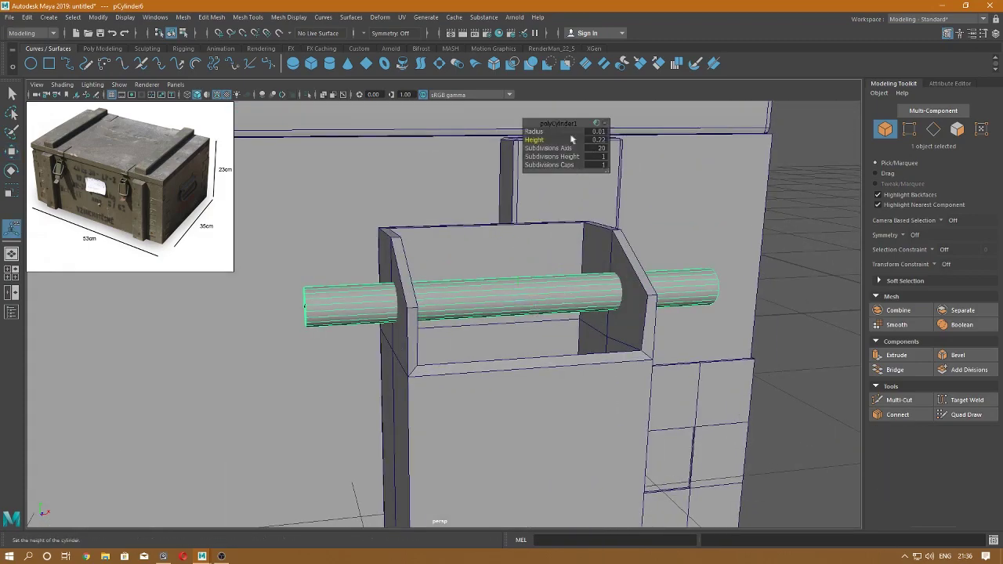
pyautogui.write('2')
pyautogui.press('Return')
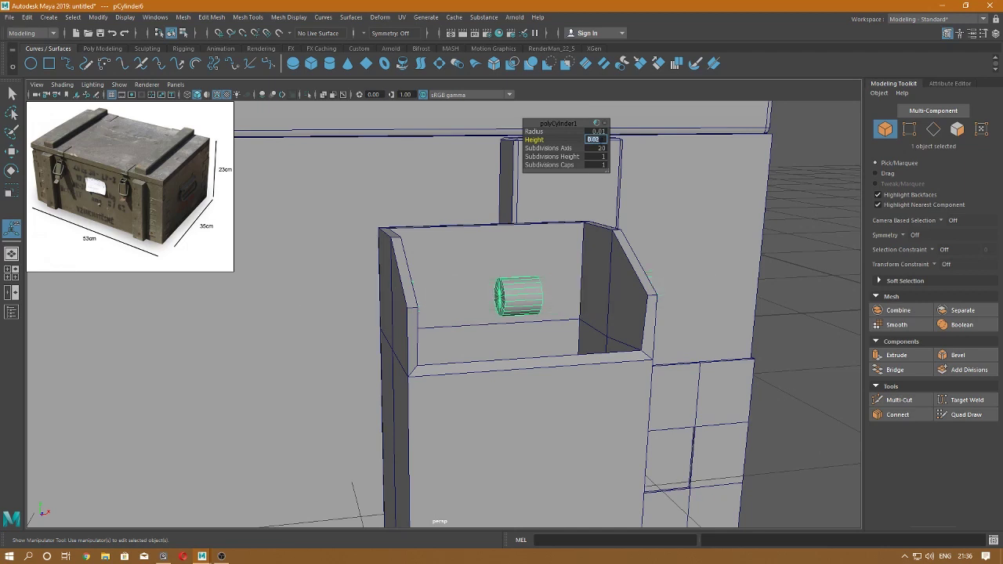
pyautogui.press('Return')
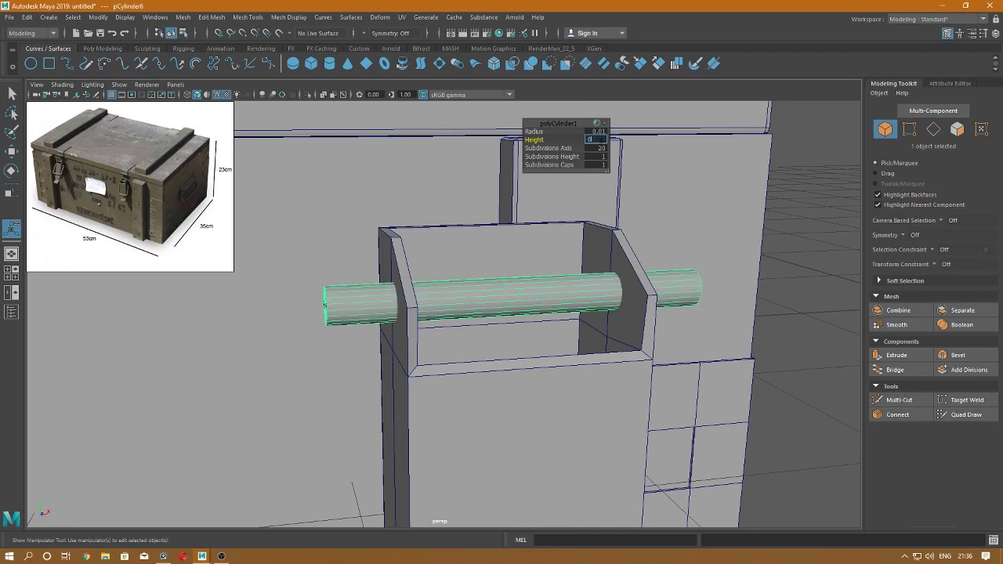
pyautogui.write('.18')
pyautogui.press('Return')
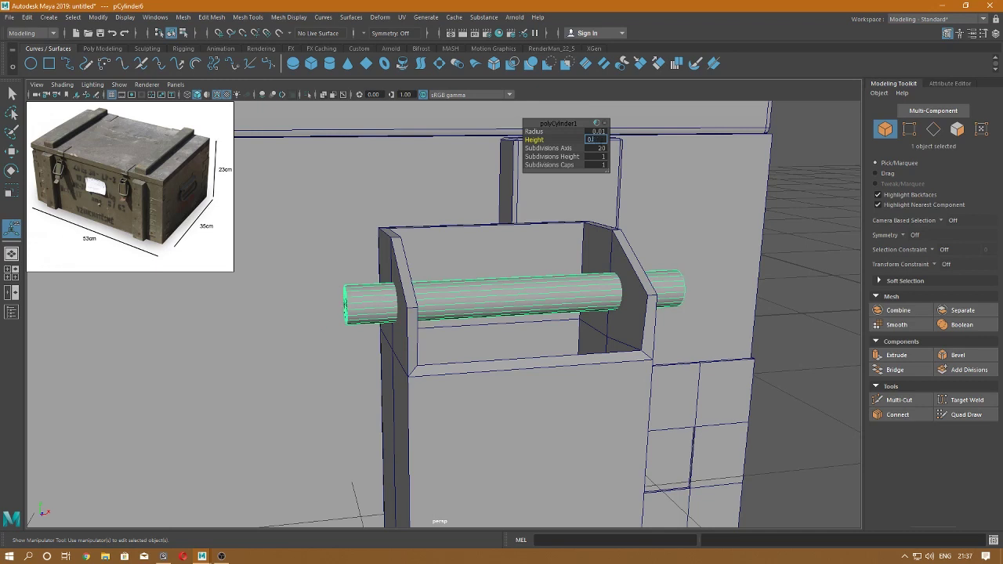
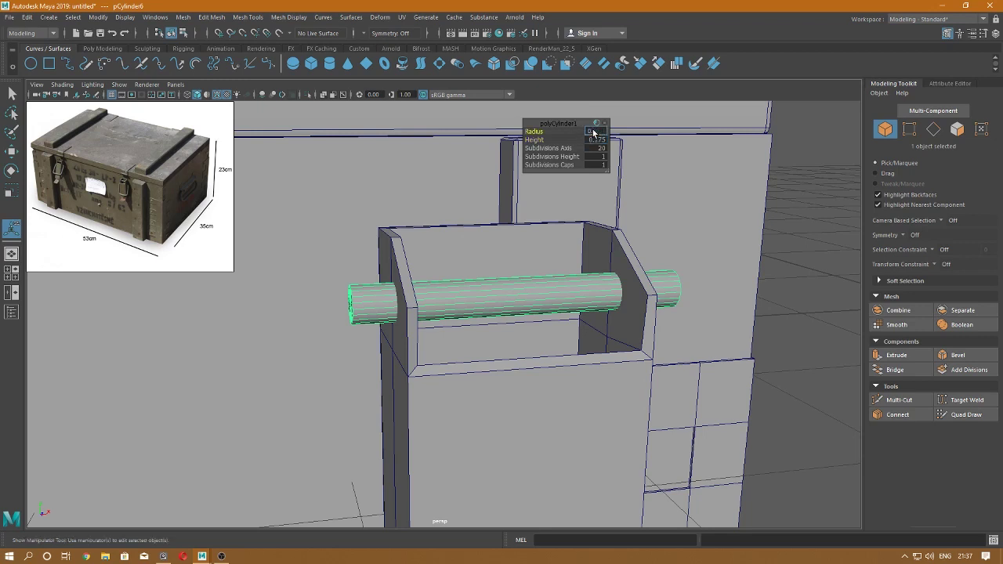
# - Reduce the new cylinder's radius to 1 so it becomes a thin rod through the bracket
pyautogui.press('Return')
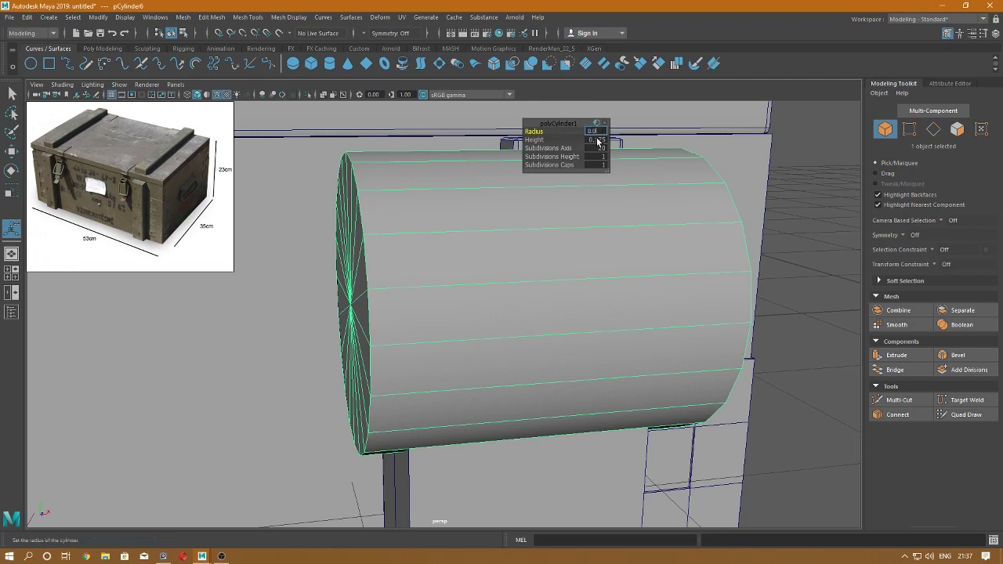
pyautogui.write('1')
pyautogui.press('Return')
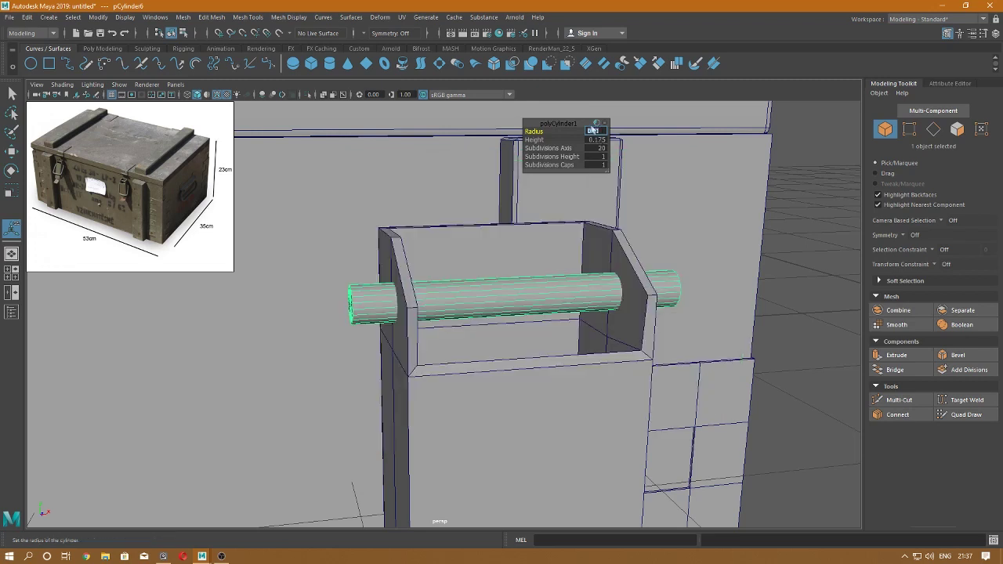
# - Select an edge ring on the pin and slide it left to the bracket wall near X -4.06
pyautogui.press('w')
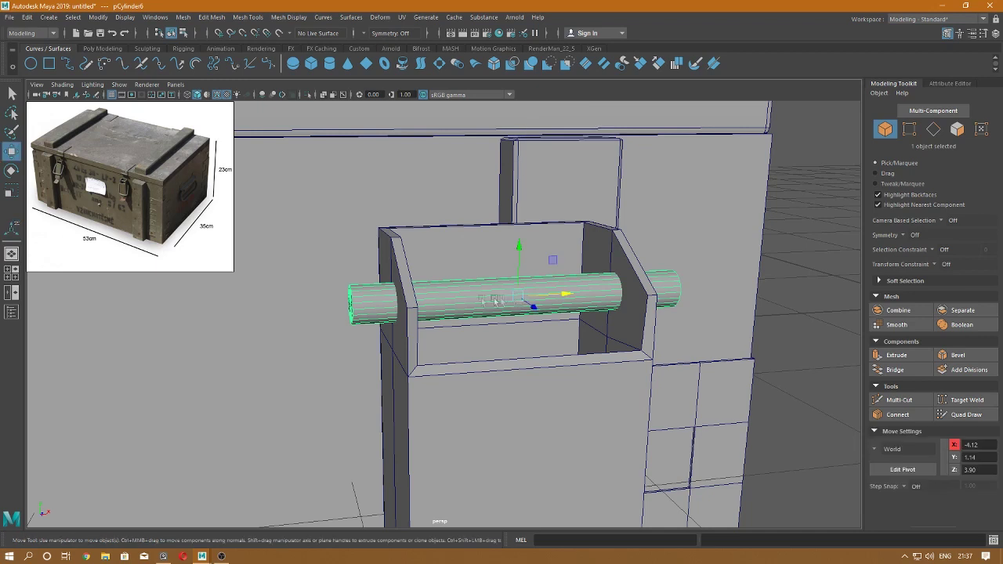
pyautogui.moveTo(398, 304); pyautogui.dragTo(398, 235, button='right')
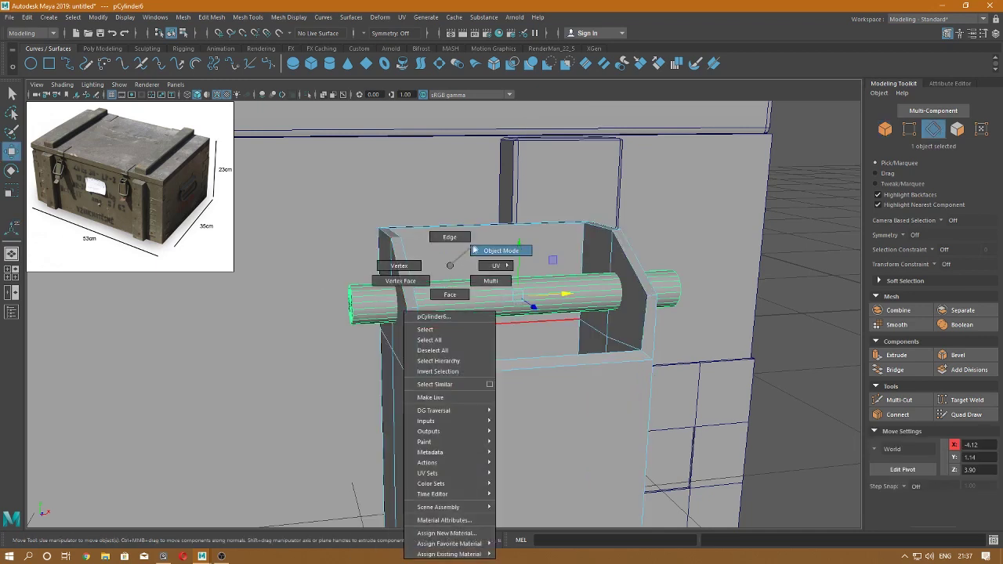
pyautogui.moveTo(441, 270)
pyautogui.mouseDown(button='right')
pyautogui.moveTo(468, 292)
pyautogui.moveTo(526, 253)
pyautogui.mouseUp(button='right')
pyautogui.click(496, 291)
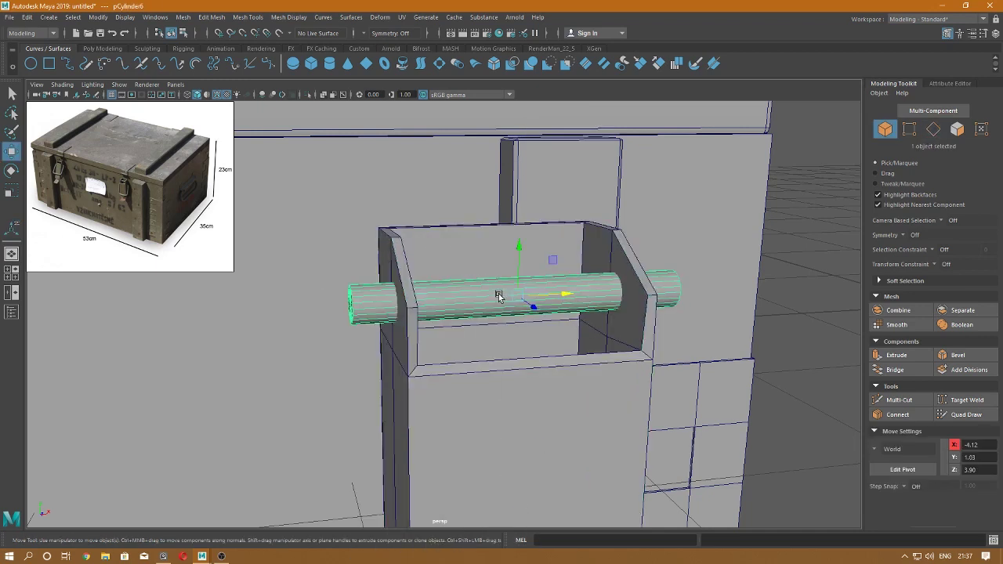
pyautogui.moveTo(497, 290)
pyautogui.mouseDown(button='right')
pyautogui.moveTo(484, 288)
pyautogui.moveTo(498, 237)
pyautogui.mouseUp(button='right')
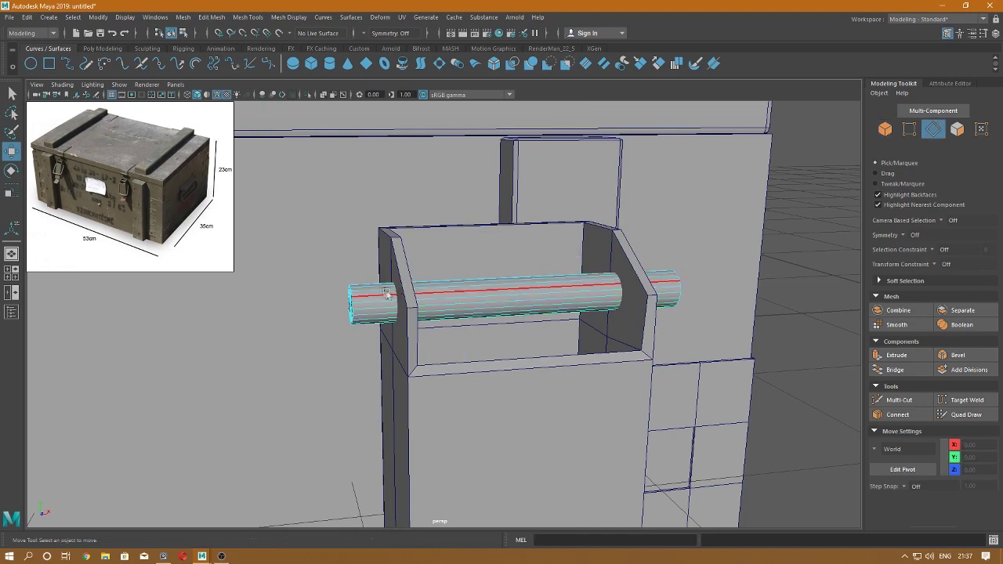
pyautogui.click(421, 270)
pyautogui.keyDown('ctrl'); pyautogui.moveTo(408, 287); pyautogui.dragTo(448, 290, button='right'); pyautogui.keyUp('ctrl')
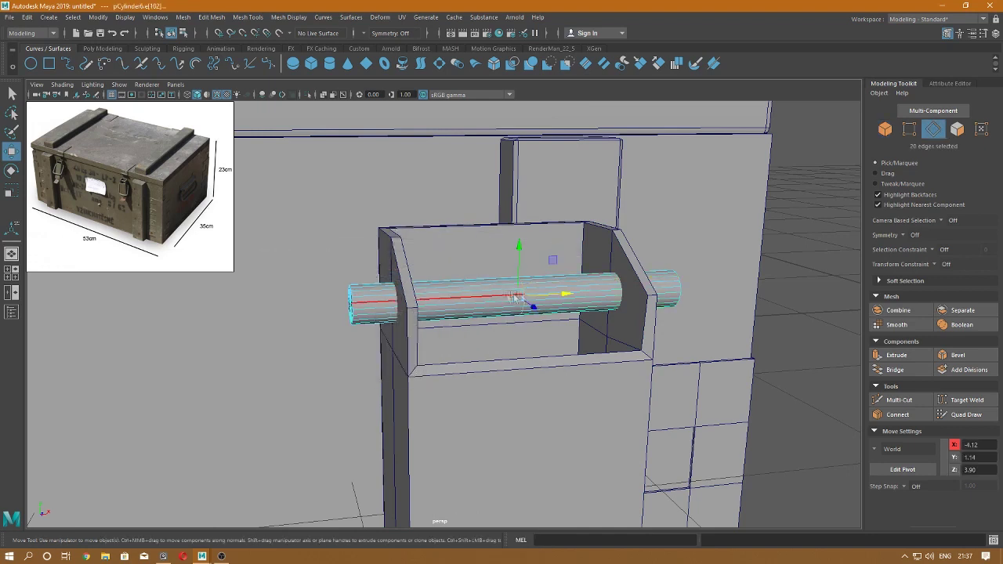
pyautogui.moveTo(562, 298); pyautogui.dragTo(416, 306)
pyautogui.keyDown('ctrl'); pyautogui.moveTo(409, 276); pyautogui.dragTo(416, 306, button='right'); pyautogui.keyUp('ctrl')
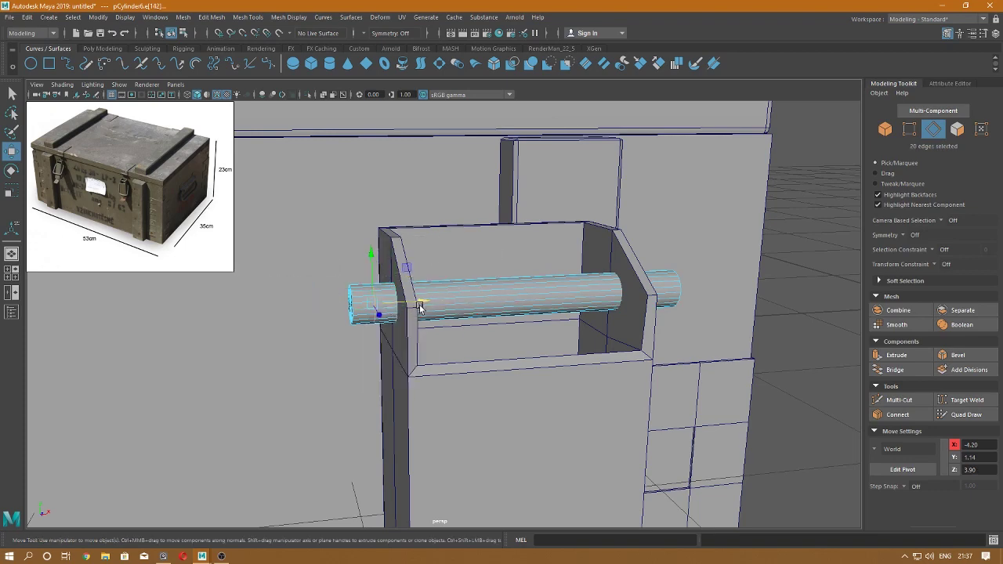
pyautogui.moveTo(420, 306)
pyautogui.mouseDown()
pyautogui.moveTo(432, 305)
pyautogui.moveTo(407, 298)
pyautogui.mouseUp()
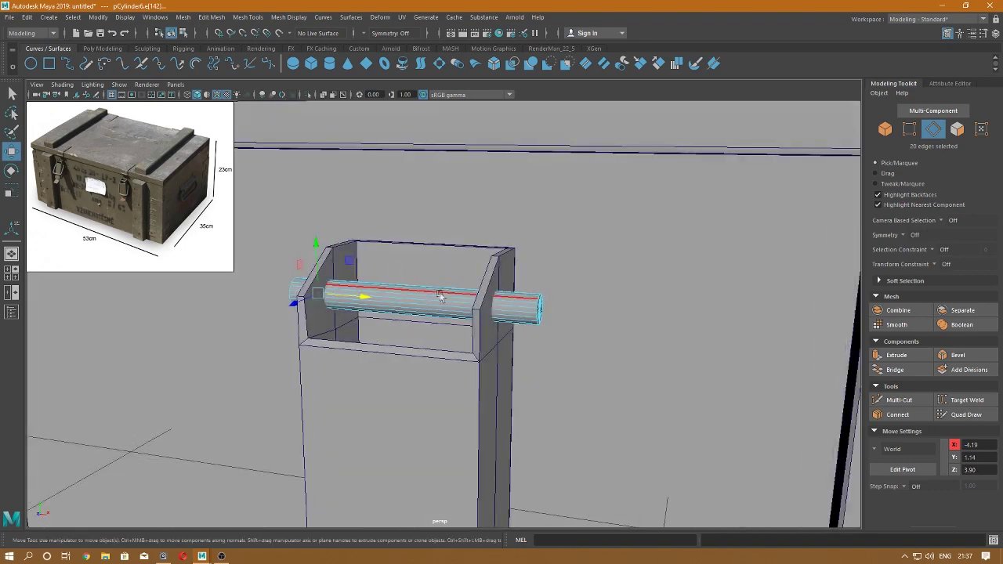
# - Slide an edge ring near the pin's right end over to the other bracket wall
pyautogui.keyDown('ctrl'); pyautogui.moveTo(439, 291); pyautogui.dragTo(473, 319, button='right'); pyautogui.keyUp('ctrl')
pyautogui.scroll(5, 502, 365)
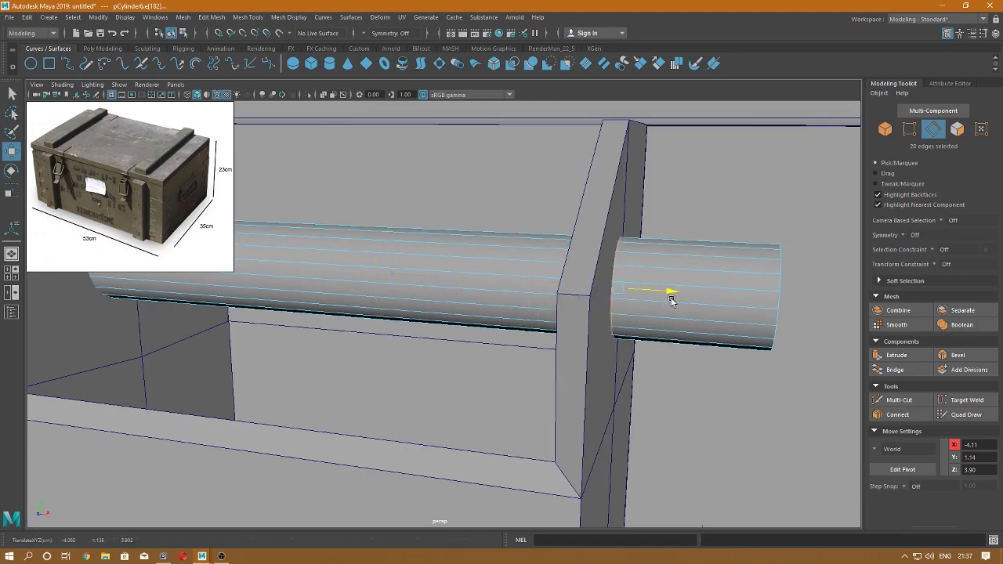
pyautogui.click(672, 282)
pyautogui.keyDown('ctrl'); pyautogui.moveTo(672, 280); pyautogui.dragTo(739, 287, button='right'); pyautogui.keyUp('ctrl')
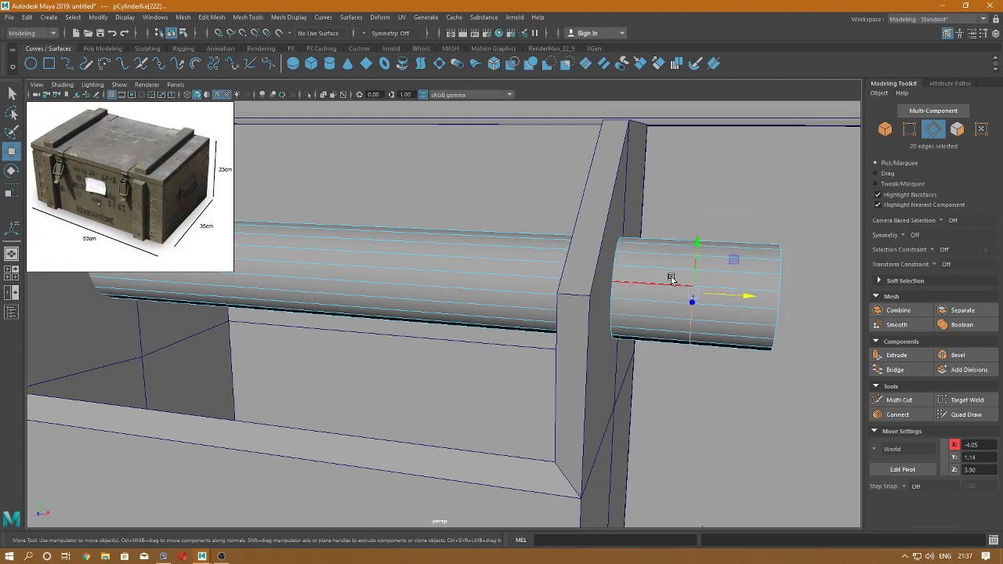
pyautogui.moveTo(743, 298); pyautogui.dragTo(686, 297)
pyautogui.scroll(-5, 638, 261)
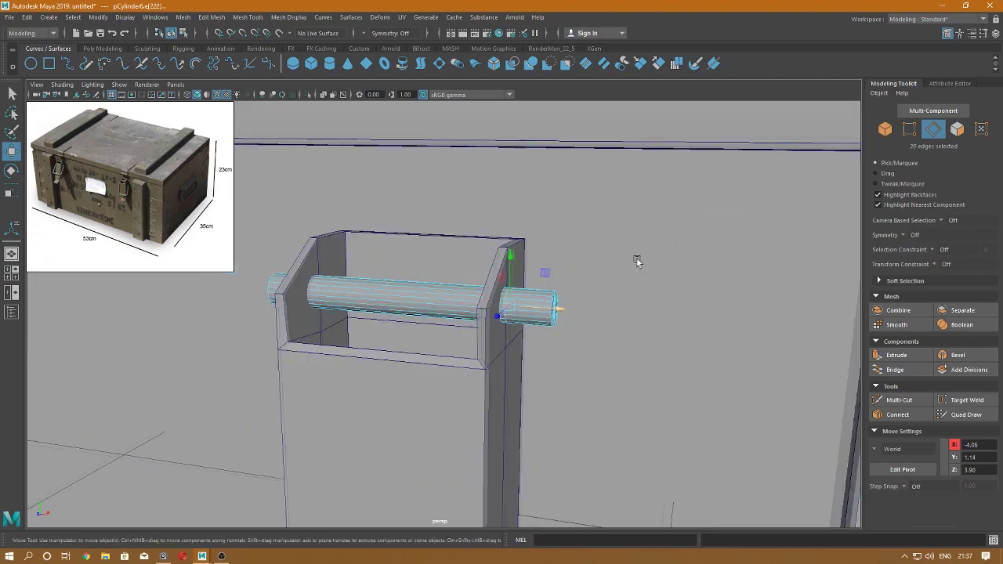
pyautogui.scroll(3, 637, 260)
pyautogui.scroll(5, 656, 331)
pyautogui.scroll(2, 691, 298)
pyautogui.keyDown('alt'); pyautogui.moveTo(691, 298); pyautogui.dragTo(608, 278); pyautogui.keyUp('alt')
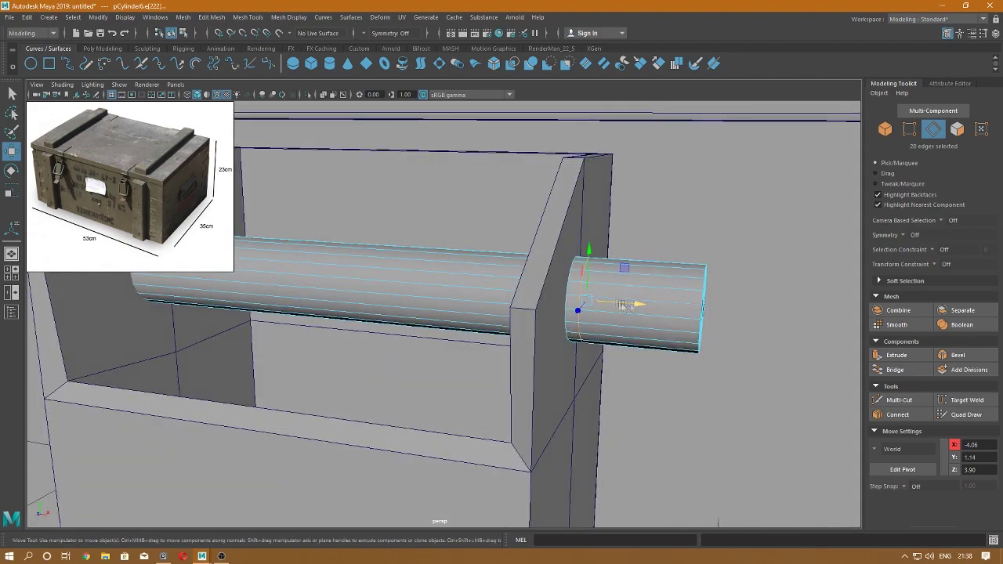
pyautogui.moveTo(607, 278); pyautogui.dragTo(578, 304, button='right')
pyautogui.click(577, 303)
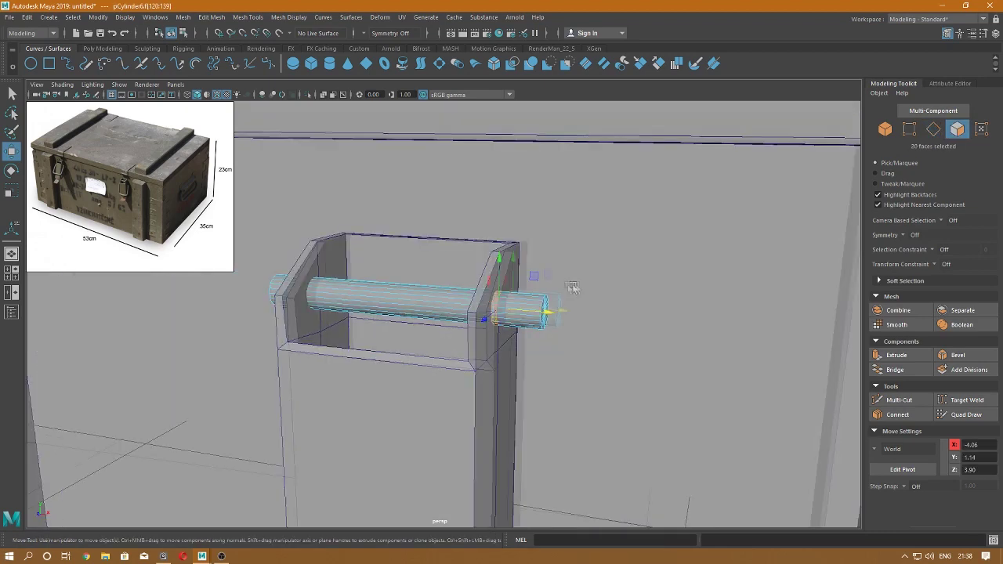
# - Select the band of pin faces just outside the bracket wall, adjusting its edge loop
pyautogui.keyDown('alt'); pyautogui.moveTo(577, 303); pyautogui.dragTo(387, 320); pyautogui.keyUp('alt')
pyautogui.doubleClick(390, 312)
pyautogui.scroll(5, 390, 312)
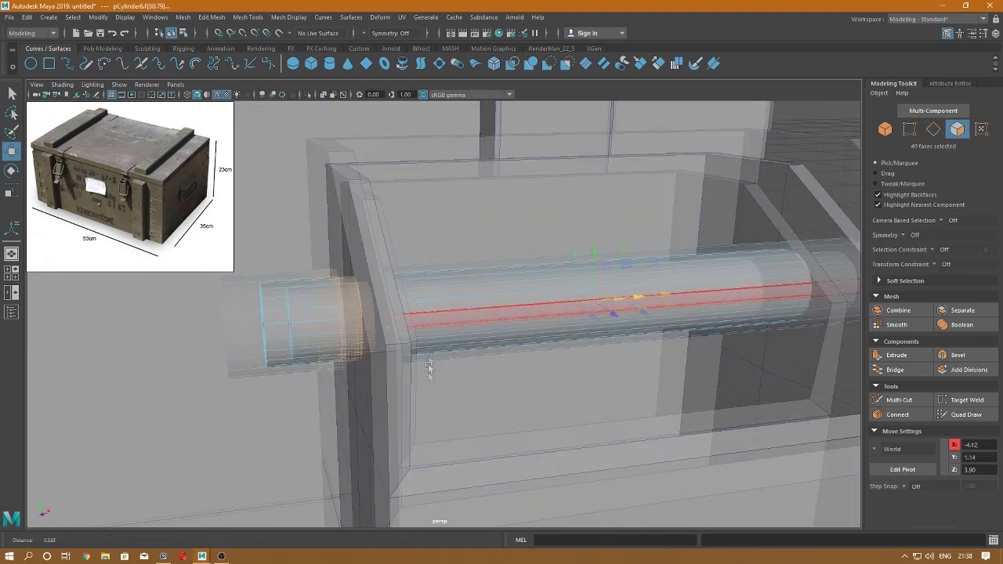
pyautogui.moveTo(302, 285); pyautogui.dragTo(299, 239, button='right')
pyautogui.doubleClick(289, 287)
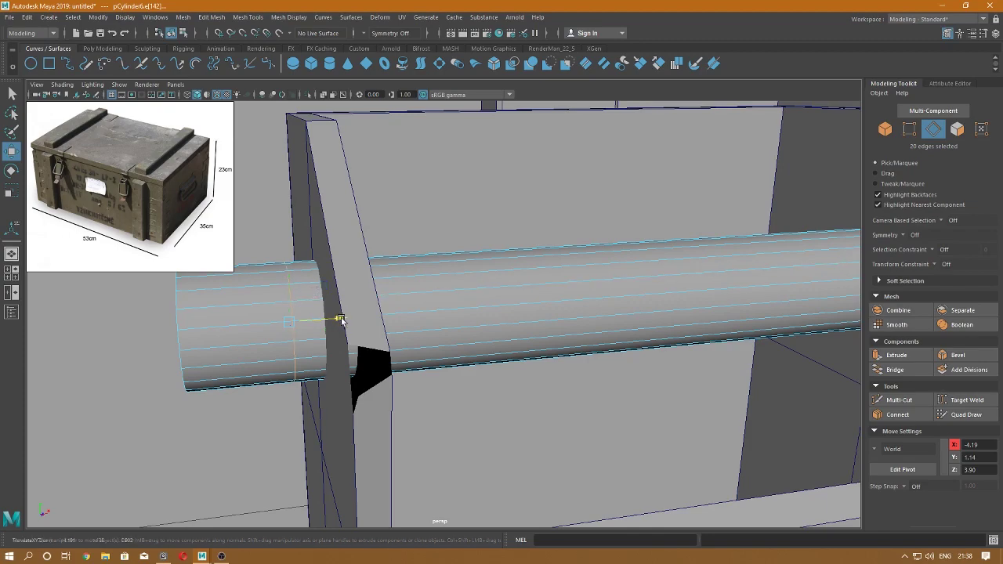
pyautogui.moveTo(339, 319); pyautogui.dragTo(351, 319)
pyautogui.moveTo(304, 267); pyautogui.dragTo(302, 314, button='right')
pyautogui.press('f')
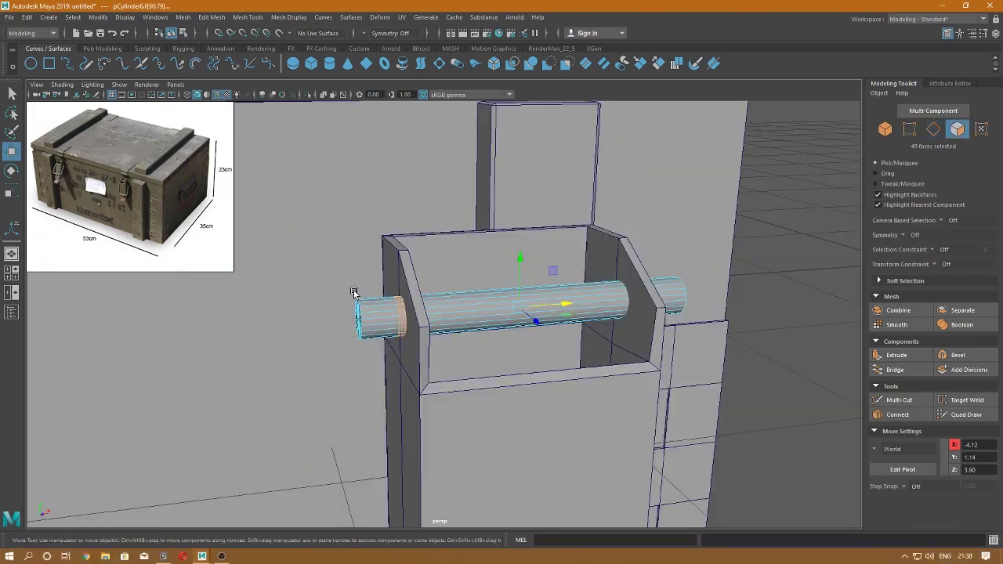
pyautogui.keyDown('alt'); pyautogui.moveTo(351, 298); pyautogui.dragTo(331, 314); pyautogui.keyUp('alt')
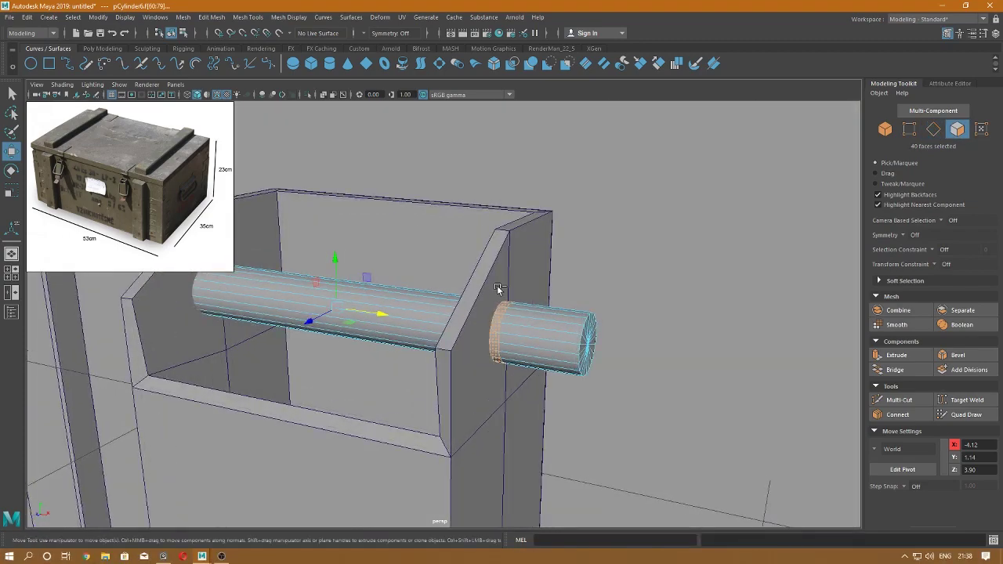
# - Extrude the face band into a collar with thickness 1, then return to Object Mode
pyautogui.hotkey('ctrl', 'e')
pyautogui.write('8')
pyautogui.press('Return')
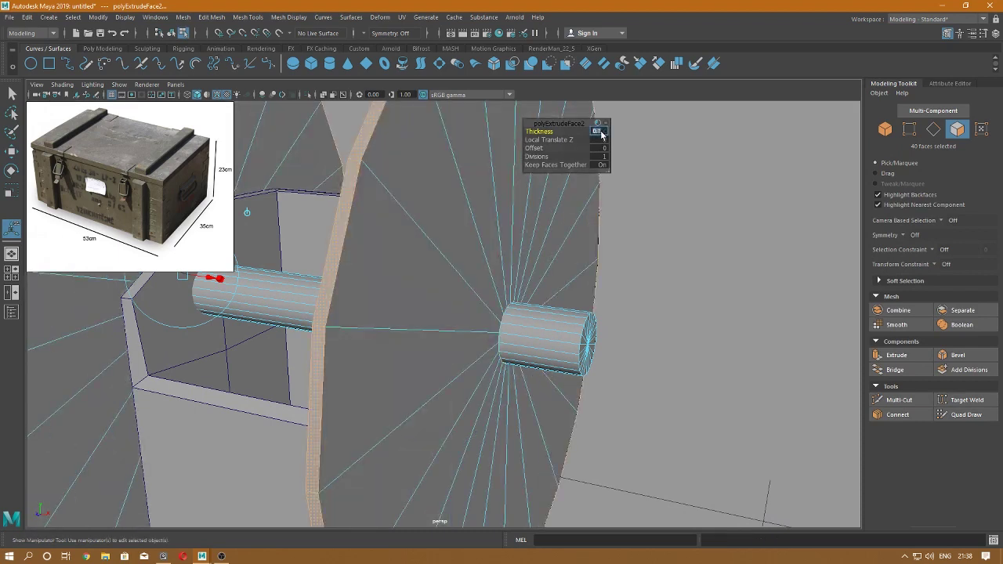
pyautogui.write('5')
pyautogui.press('Return')
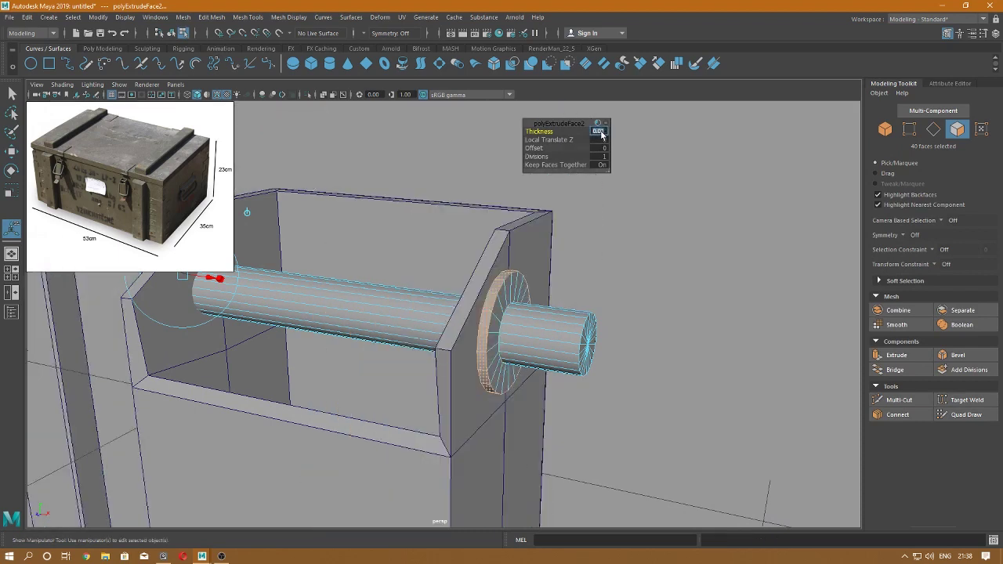
pyautogui.write('0.5')
pyautogui.press('Return')
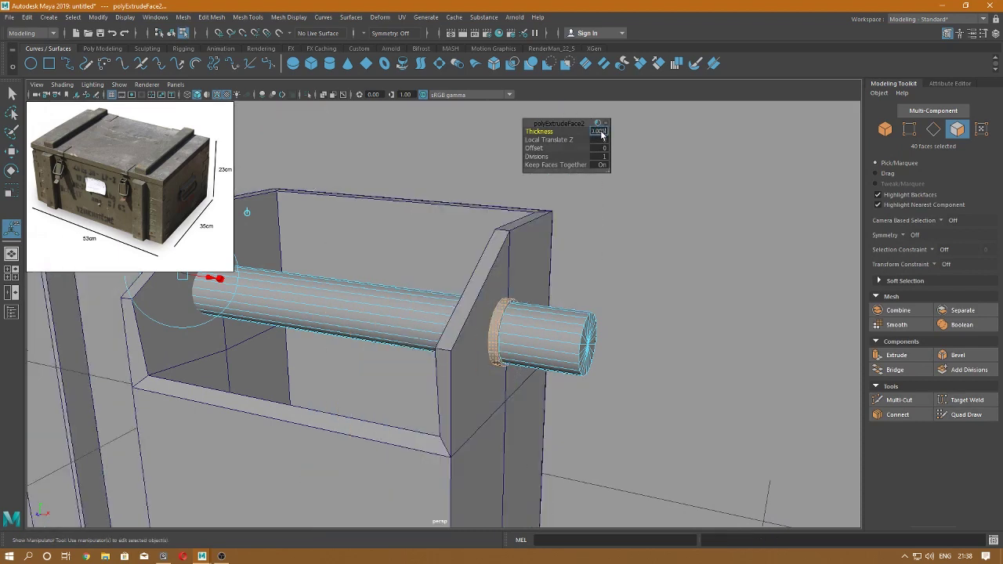
pyautogui.write('1')
pyautogui.press('Return')
pyautogui.moveTo(475, 150); pyautogui.dragTo(527, 142, button='right')
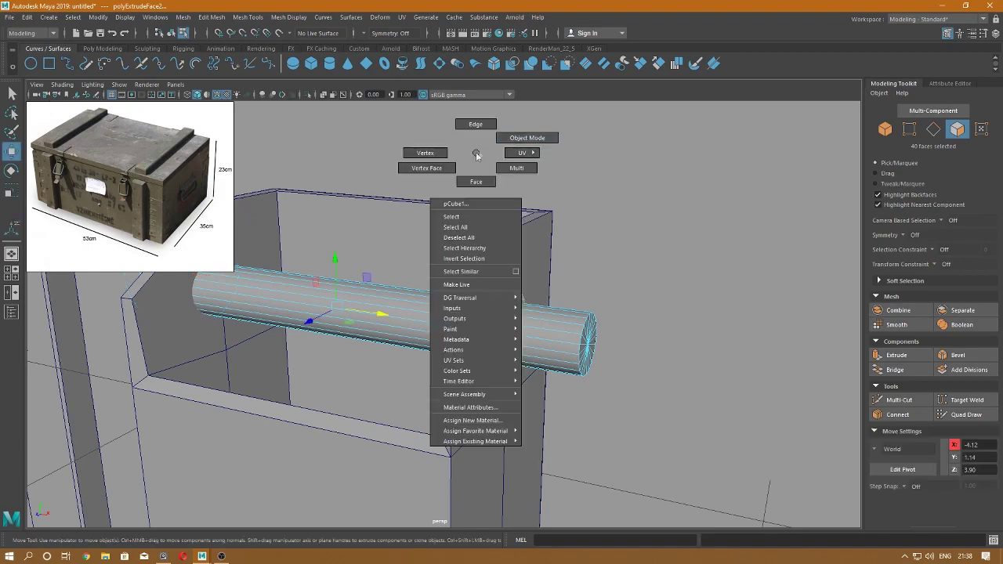
pyautogui.scroll(-5, 599, 290)
# - Combine the selected handle pieces into a single object
pyautogui.scroll(5, 512, 246)
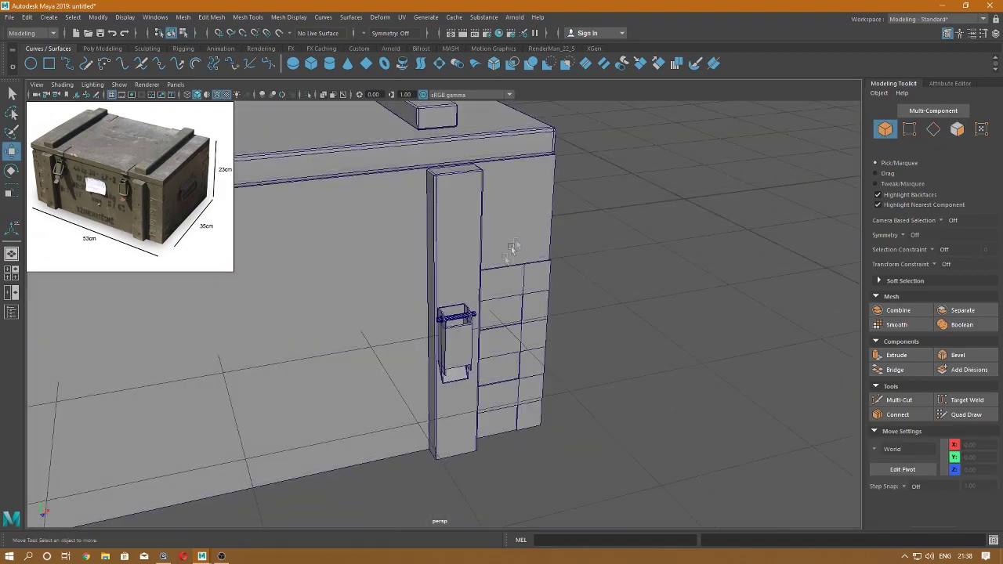
pyautogui.scroll(-5, 560, 347)
pyautogui.moveTo(560, 347); pyautogui.dragTo(447, 283)
pyautogui.keyDown('shift'); pyautogui.rightClick(493, 283); pyautogui.keyUp('shift')
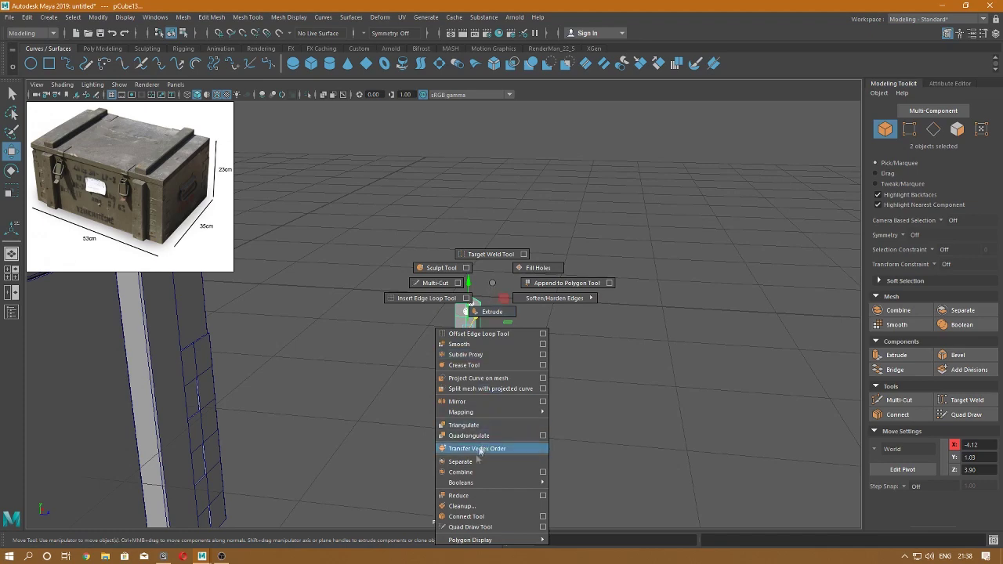
pyautogui.click(461, 472)
# - Position the handle beside the crate's leg and onto the left latch in front view
pyautogui.moveTo(607, 358); pyautogui.dragTo(361, 348, button='middle')
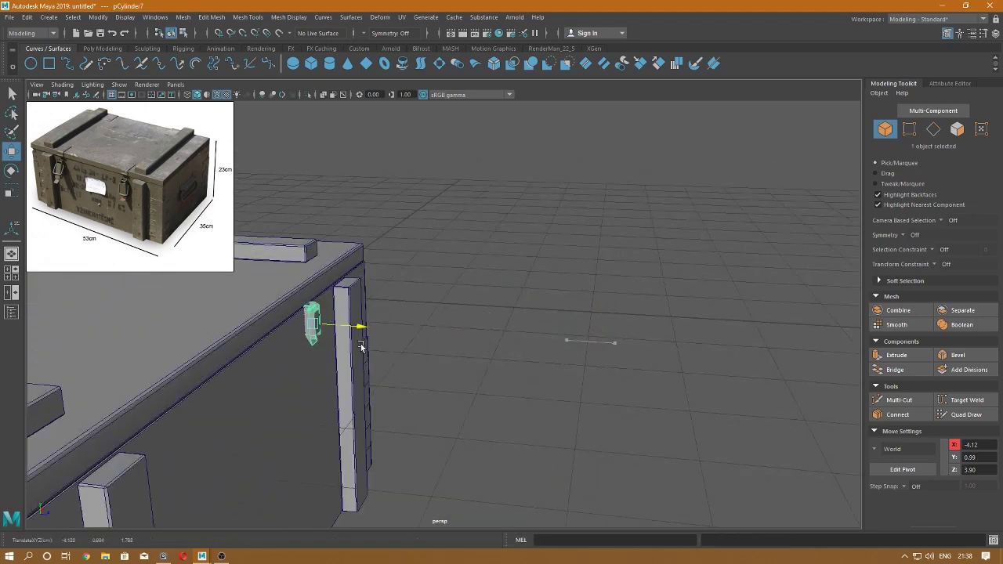
pyautogui.moveTo(361, 348)
pyautogui.keyDown('alt'); pyautogui.mouseDown()
pyautogui.moveTo(400, 435)
pyautogui.moveTo(457, 381)
pyautogui.mouseUp(); pyautogui.keyUp('alt')
pyautogui.moveTo(376, 287)
pyautogui.keyDown('alt'); pyautogui.mouseDown()
pyautogui.moveTo(504, 419)
pyautogui.moveTo(882, 284)
pyautogui.mouseUp(); pyautogui.keyUp('alt')
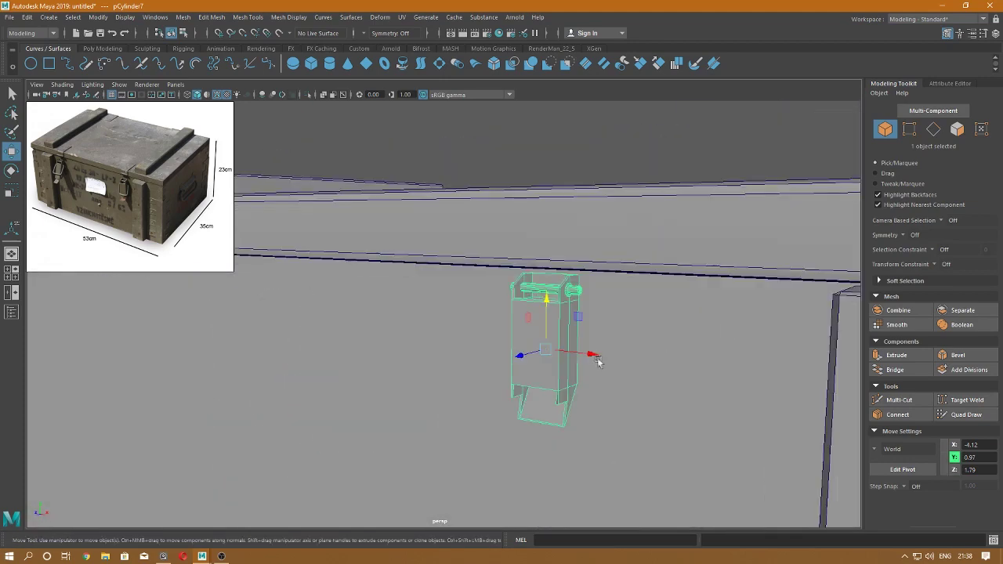
pyautogui.moveTo(594, 354)
pyautogui.mouseDown()
pyautogui.moveTo(755, 370)
pyautogui.moveTo(754, 416)
pyautogui.mouseUp()
pyautogui.press('space')
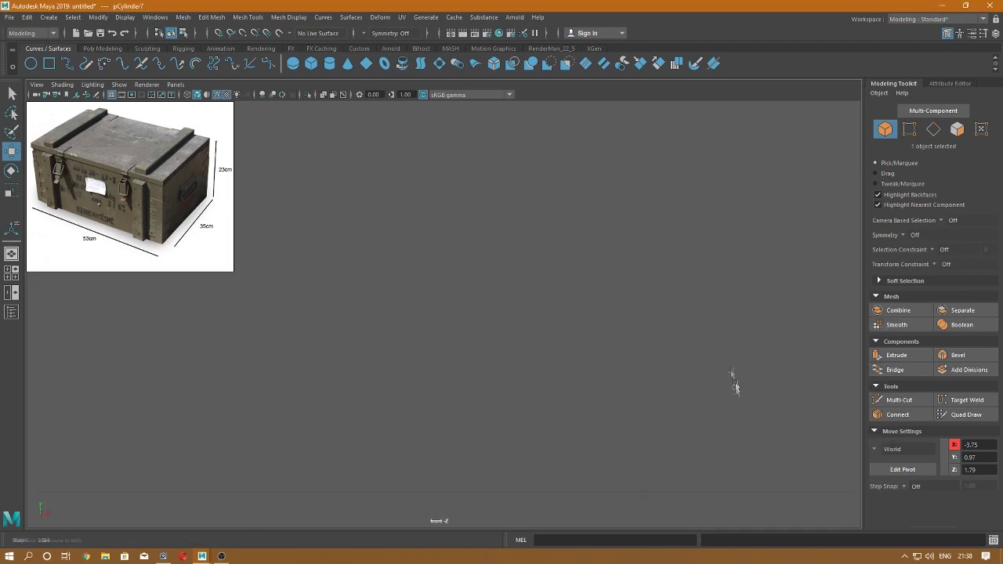
pyautogui.scroll(-3, 708, 347)
pyautogui.keyDown('alt'); pyautogui.moveTo(732, 513); pyautogui.dragTo(526, 390, button='middle'); pyautogui.keyUp('alt')
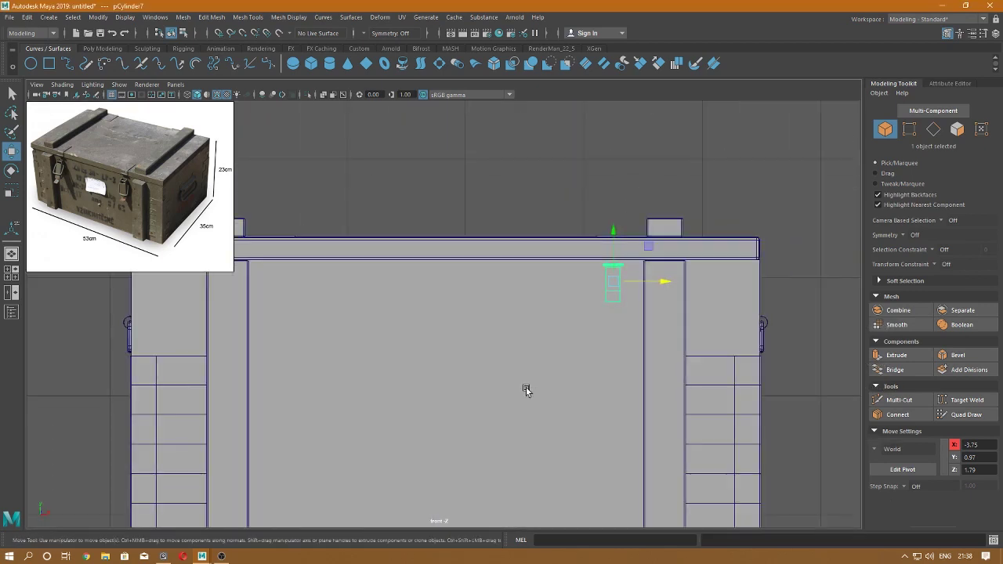
pyautogui.moveTo(667, 282)
pyautogui.keyDown('shift'); pyautogui.mouseDown()
pyautogui.moveTo(325, 292)
pyautogui.moveTo(340, 293)
pyautogui.moveTo(364, 371)
pyautogui.moveTo(346, 368)
pyautogui.mouseUp(); pyautogui.keyUp('shift')
pyautogui.scroll(-5, 346, 368)
pyautogui.moveTo(566, 209)
pyautogui.keyDown('alt'); pyautogui.mouseDown()
pyautogui.moveTo(531, 209)
pyautogui.moveTo(500, 268)
pyautogui.moveTo(506, 277)
pyautogui.mouseUp(); pyautogui.keyUp('alt')
pyautogui.click(518, 234)
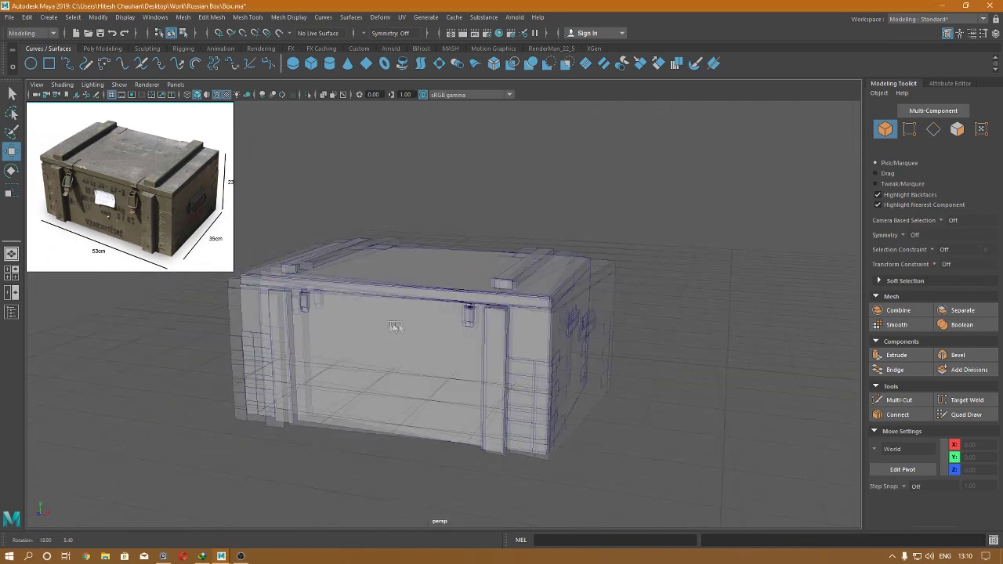
# - Select the whole crate and zoom in on the latch and hinge pin in front view
pyautogui.scroll(-3, 575, 447)
pyautogui.keyDown('alt'); pyautogui.moveTo(575, 448); pyautogui.dragTo(432, 432); pyautogui.keyUp('alt')
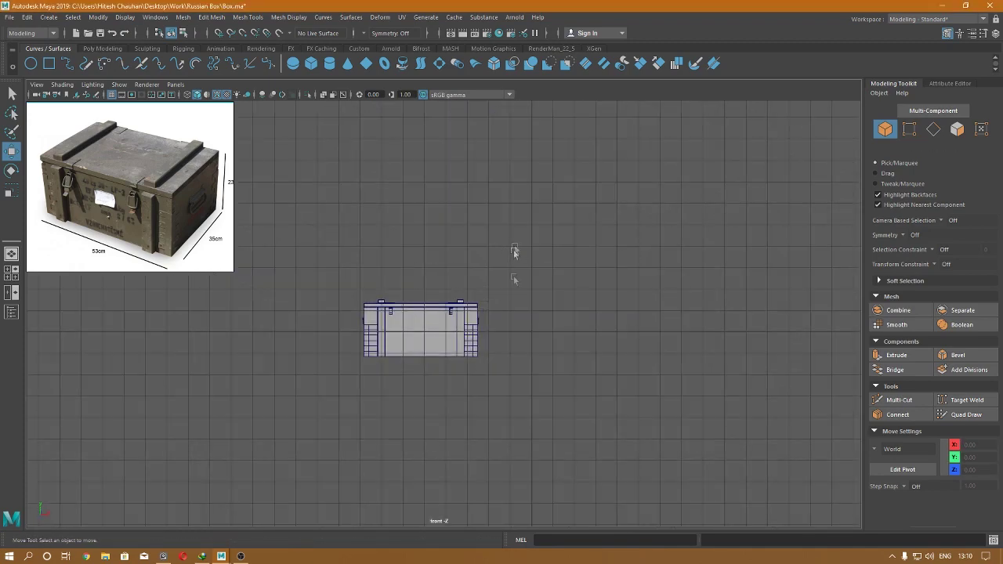
pyautogui.scroll(3, 495, 468)
pyautogui.scroll(3, 499, 464)
pyautogui.scroll(2, 442, 367)
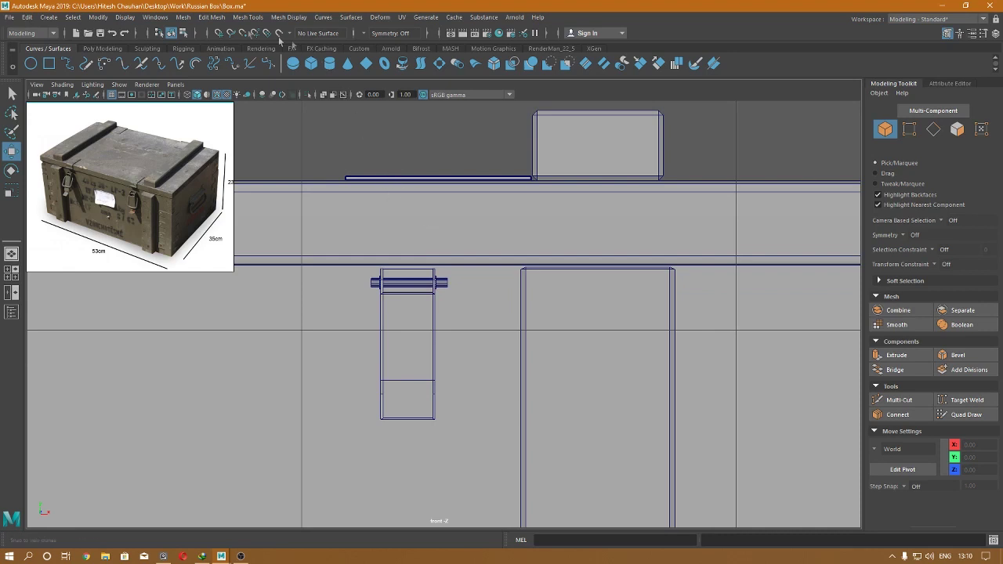
# - Draw a bent CV curve down the latch's right side
pyautogui.click(48, 17)
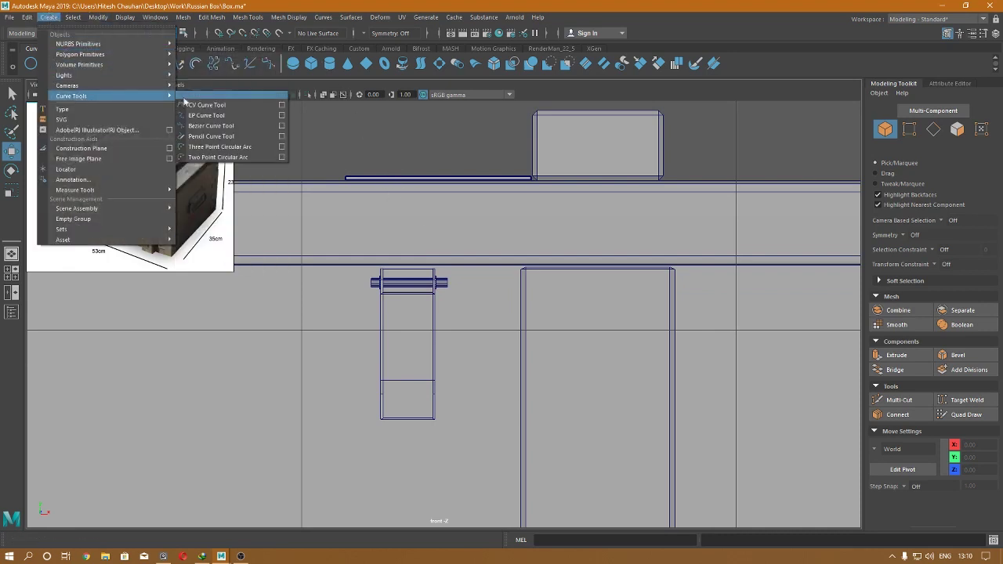
pyautogui.click(202, 106)
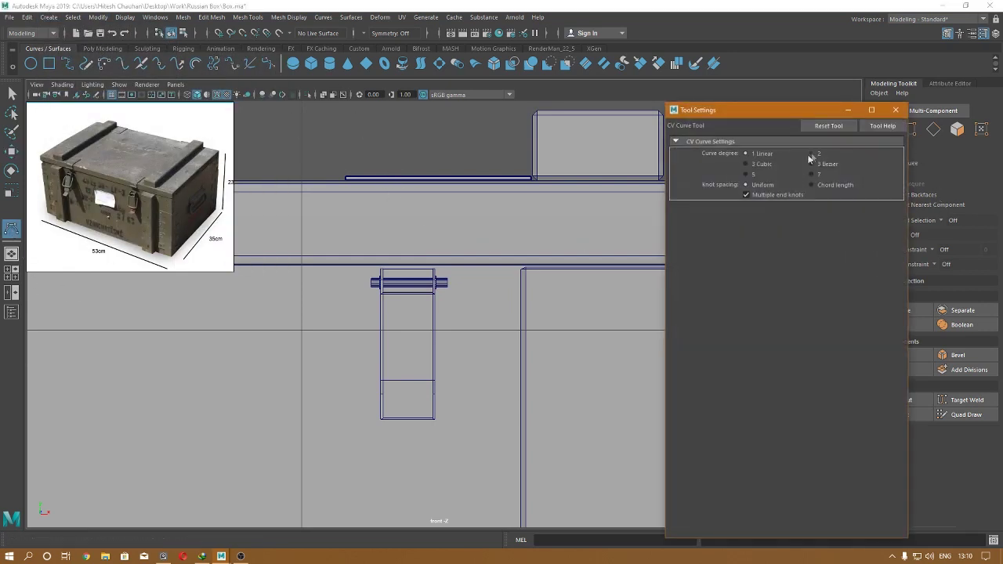
pyautogui.click(895, 112)
pyautogui.scroll(2, 488, 280)
pyautogui.scroll(1, 512, 300)
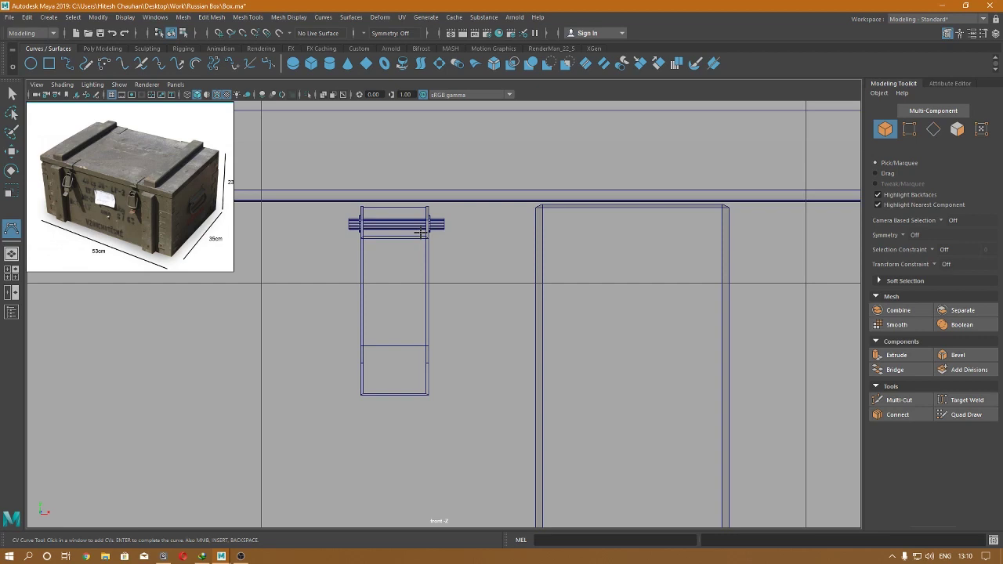
pyautogui.scroll(3, 433, 231)
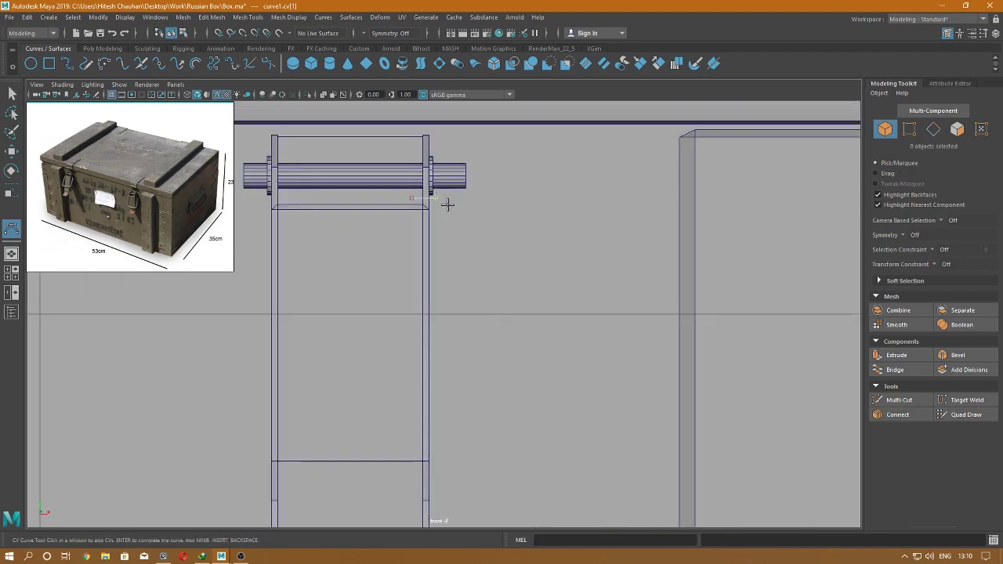
pyautogui.scroll(-3, 466, 247)
pyautogui.scroll(-1, 439, 259)
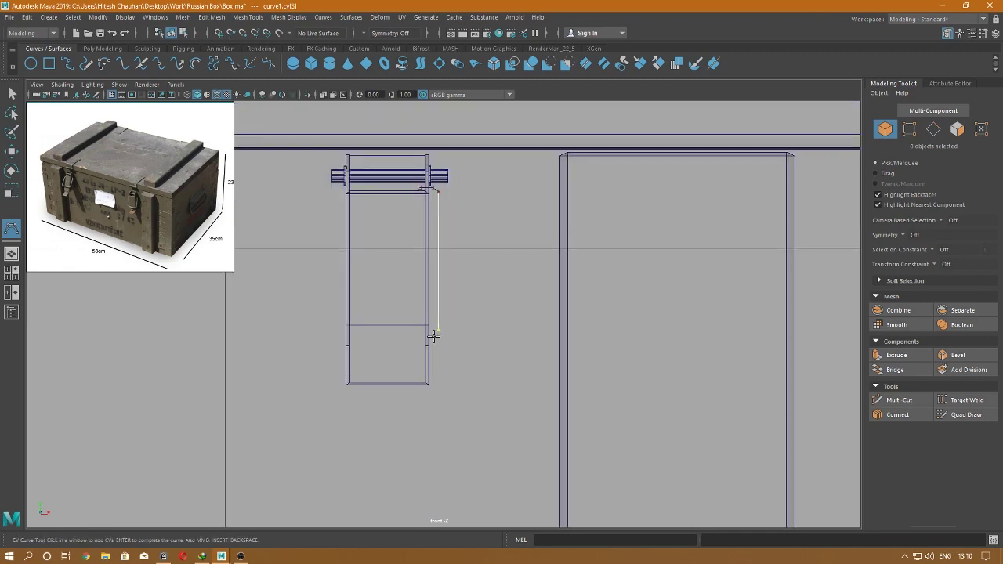
pyautogui.click(433, 337)
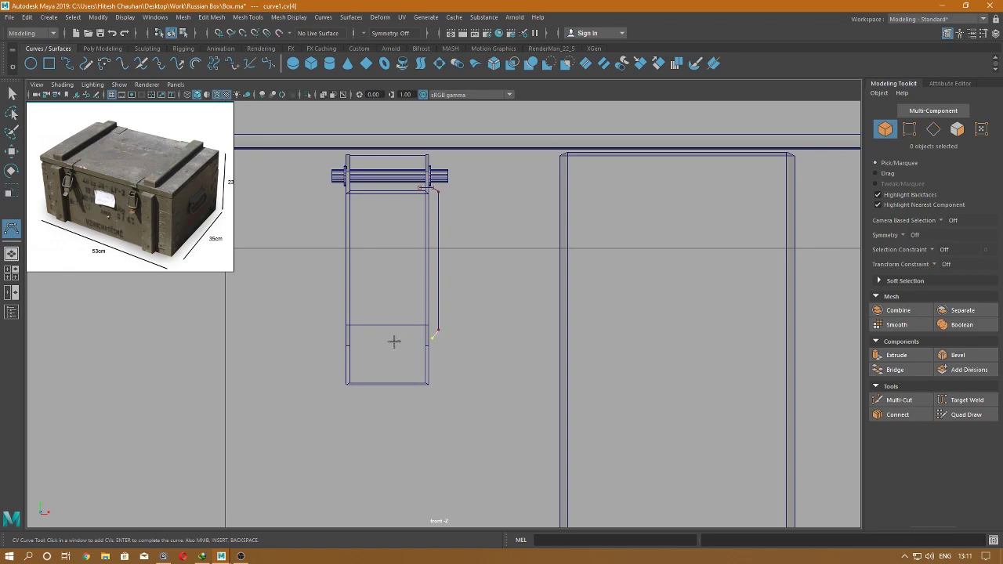
pyautogui.click(394, 339)
pyautogui.press('w')
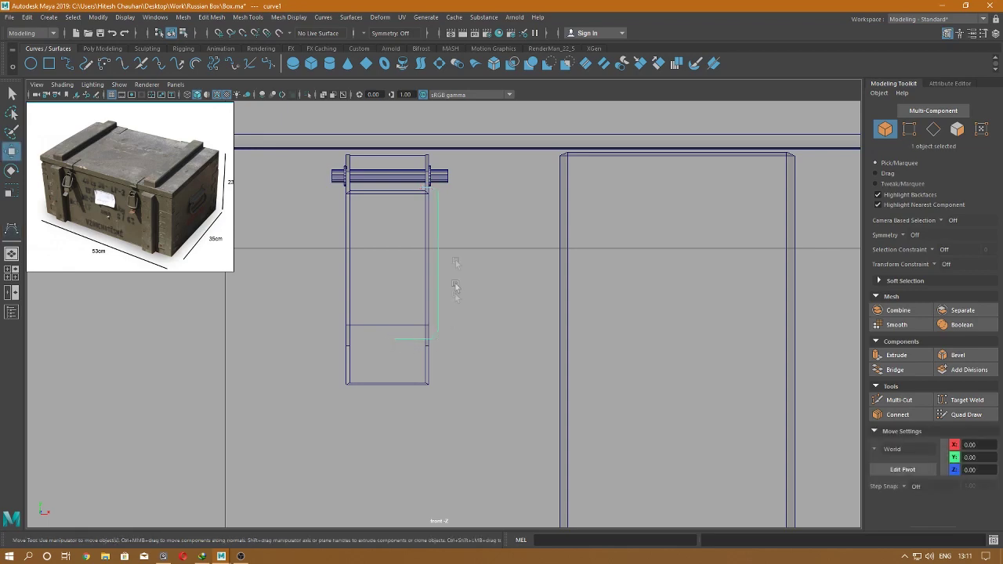
# - Adjust the curve's pivot and add a NURBS circle at the grid origin
pyautogui.press('space')
pyautogui.keyDown('alt'); pyautogui.moveTo(490, 213); pyautogui.dragTo(551, 317); pyautogui.keyUp('alt')
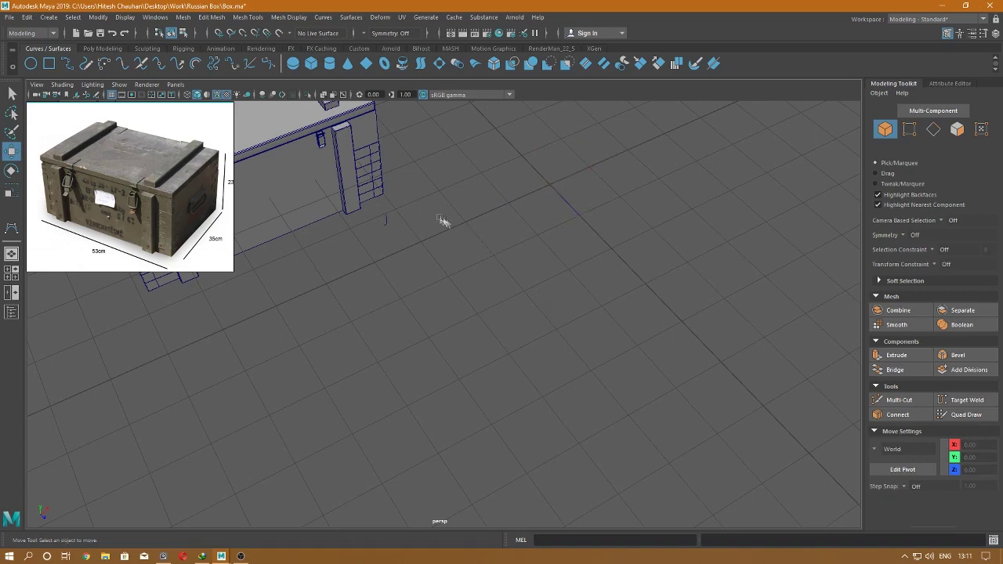
pyautogui.press('space')
pyautogui.click(361, 204)
pyautogui.click(381, 286)
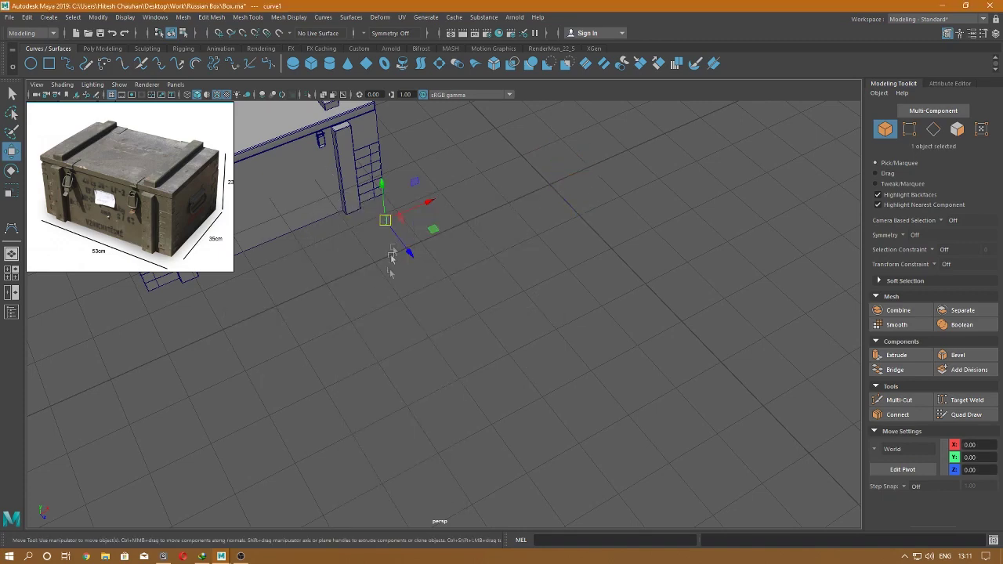
pyautogui.keyDown('alt'); pyautogui.moveTo(394, 246); pyautogui.dragTo(418, 361, button='right'); pyautogui.keyUp('alt')
pyautogui.click(405, 268)
pyautogui.keyDown('alt'); pyautogui.moveTo(405, 269); pyautogui.dragTo(463, 263); pyautogui.keyUp('alt')
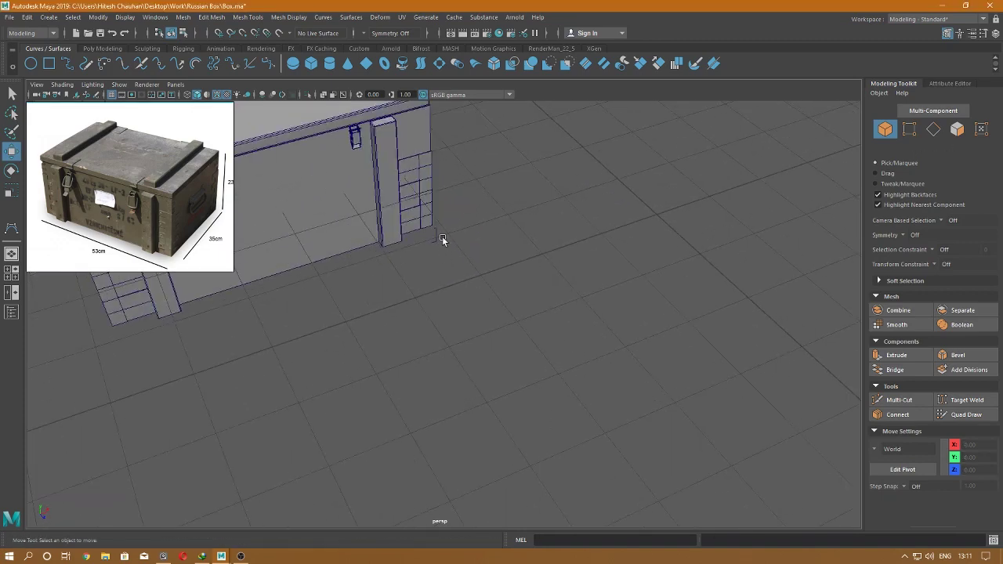
pyautogui.click(442, 239)
# - Move the NURBS circle over to the box's front corner
pyautogui.click(30, 64)
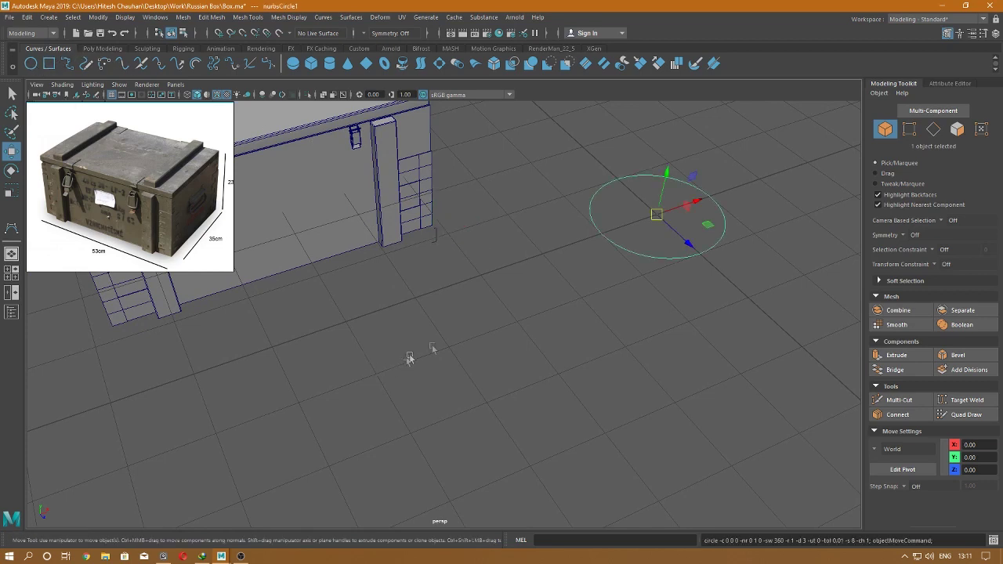
pyautogui.moveTo(684, 210)
pyautogui.mouseDown()
pyautogui.moveTo(579, 235)
pyautogui.moveTo(411, 309)
pyautogui.moveTo(327, 372)
pyautogui.mouseUp()
pyautogui.press('r')
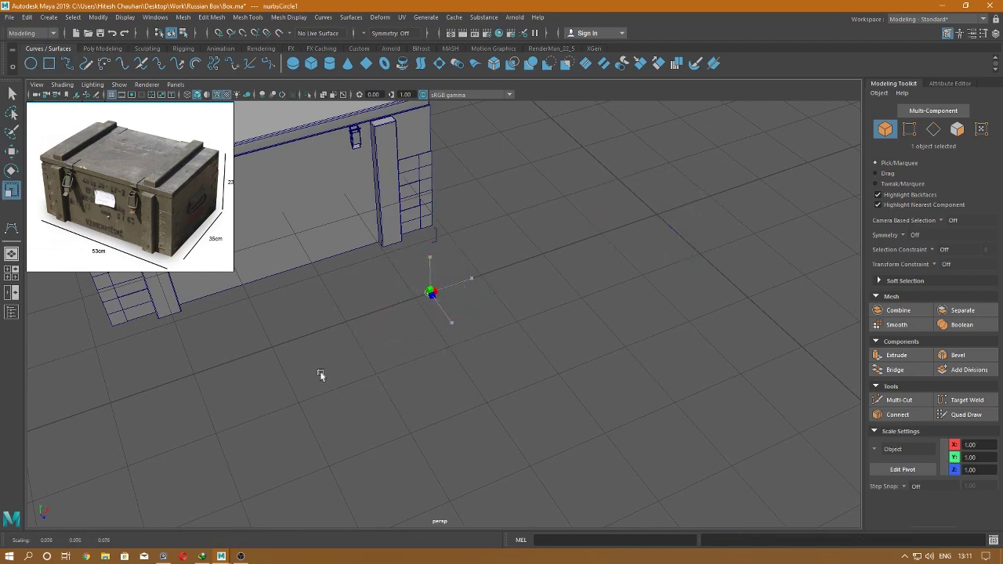
pyautogui.press('w')
pyautogui.keyDown('shift'); pyautogui.click(442, 278); pyautogui.keyUp('shift')
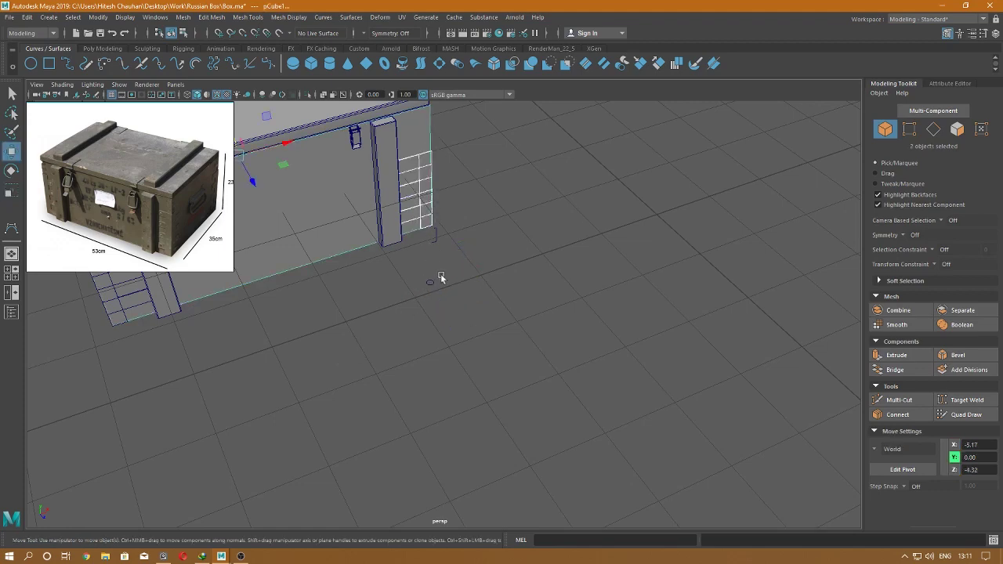
pyautogui.scroll(3, 441, 278)
pyautogui.click(432, 243)
pyautogui.keyDown('alt'); pyautogui.moveTo(427, 182); pyautogui.dragTo(439, 400); pyautogui.keyUp('alt')
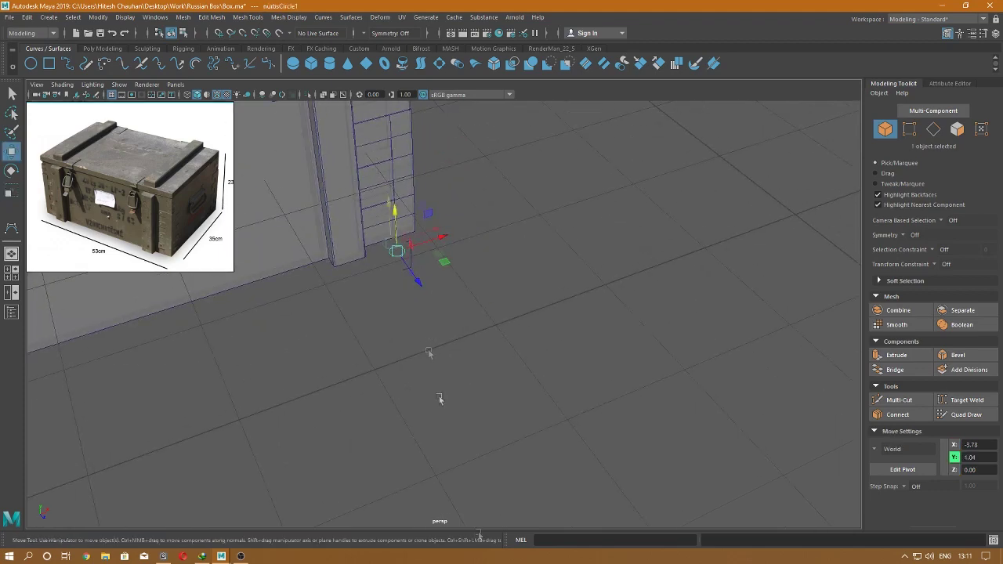
# - Stand the circle upright at the curve's top end and scale it down to about 0.05
pyautogui.press('space')
pyautogui.moveTo(467, 266); pyautogui.dragTo(502, 433)
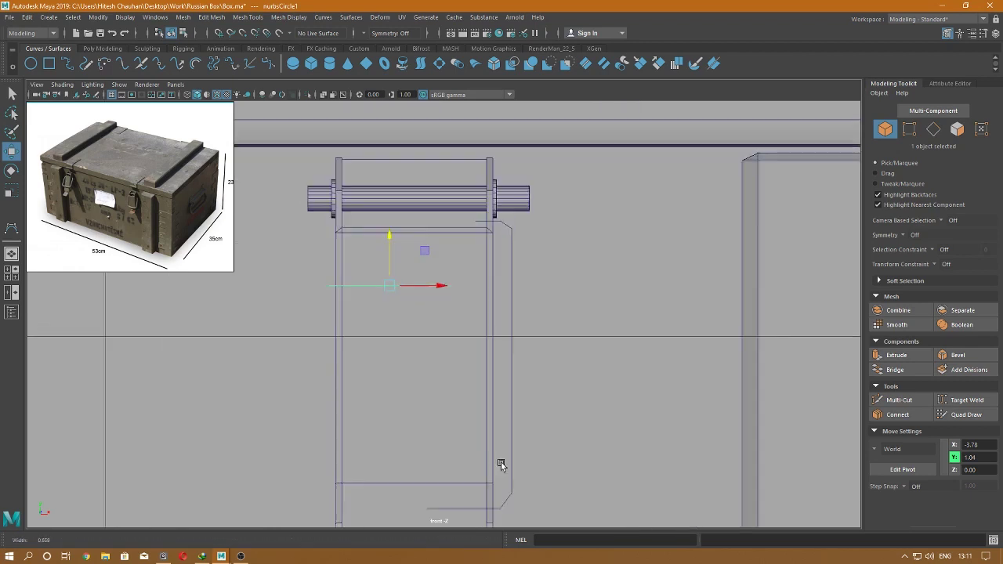
pyautogui.press('e')
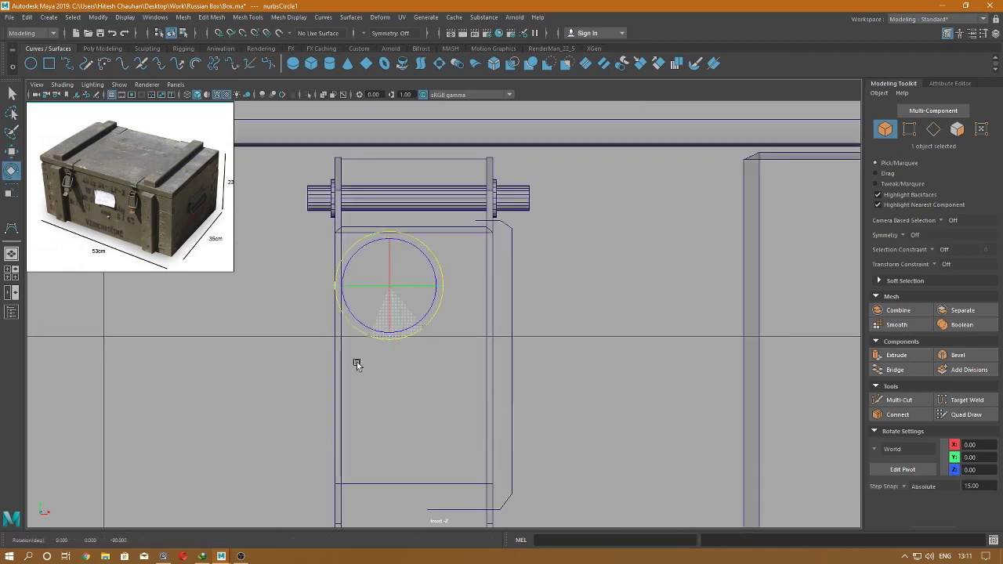
pyautogui.press('w')
pyautogui.moveTo(392, 282)
pyautogui.mouseDown()
pyautogui.moveTo(467, 214)
pyautogui.moveTo(432, 252)
pyautogui.mouseUp()
pyautogui.press('r')
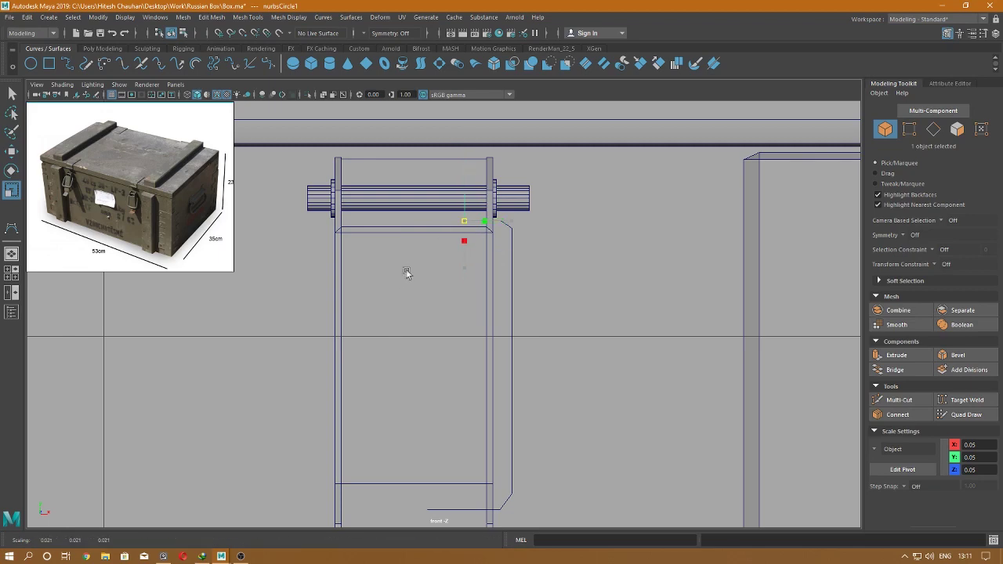
pyautogui.press('w')
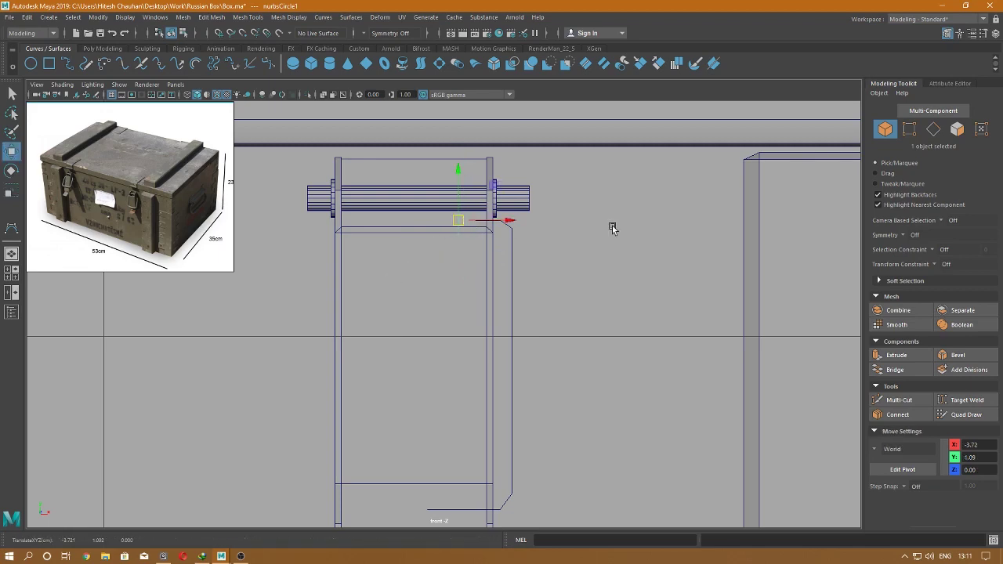
pyautogui.press('space')
pyautogui.moveTo(488, 233)
pyautogui.keyDown('alt'); pyautogui.mouseDown()
pyautogui.moveTo(501, 358)
pyautogui.moveTo(496, 298)
pyautogui.moveTo(430, 291)
pyautogui.mouseUp(); pyautogui.keyUp('alt')
pyautogui.press('r')
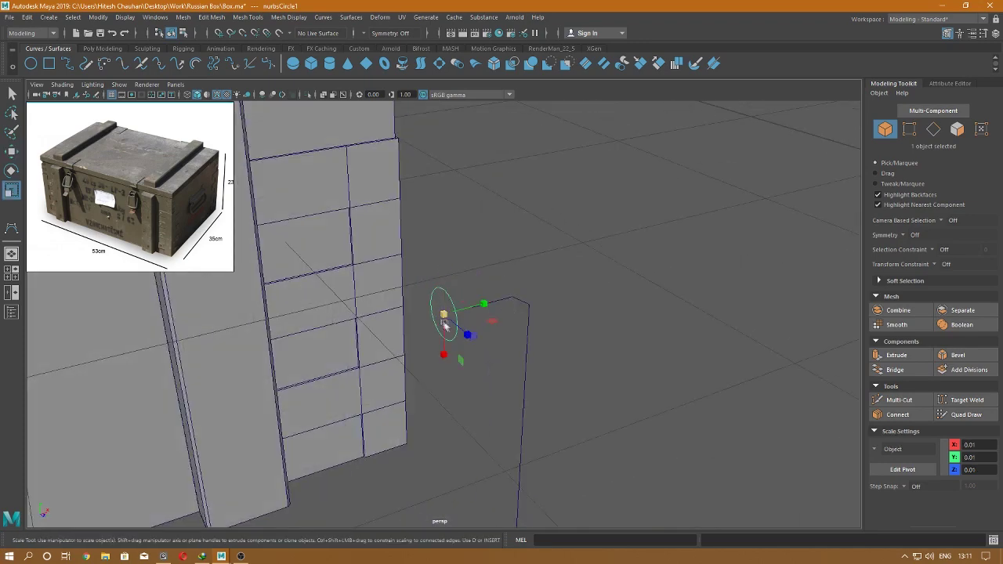
pyautogui.moveTo(445, 324); pyautogui.dragTo(425, 327)
# - Shrink the circle to 0.01 scale, then select it together with the bent curve
pyautogui.click(481, 304)
pyautogui.press('w')
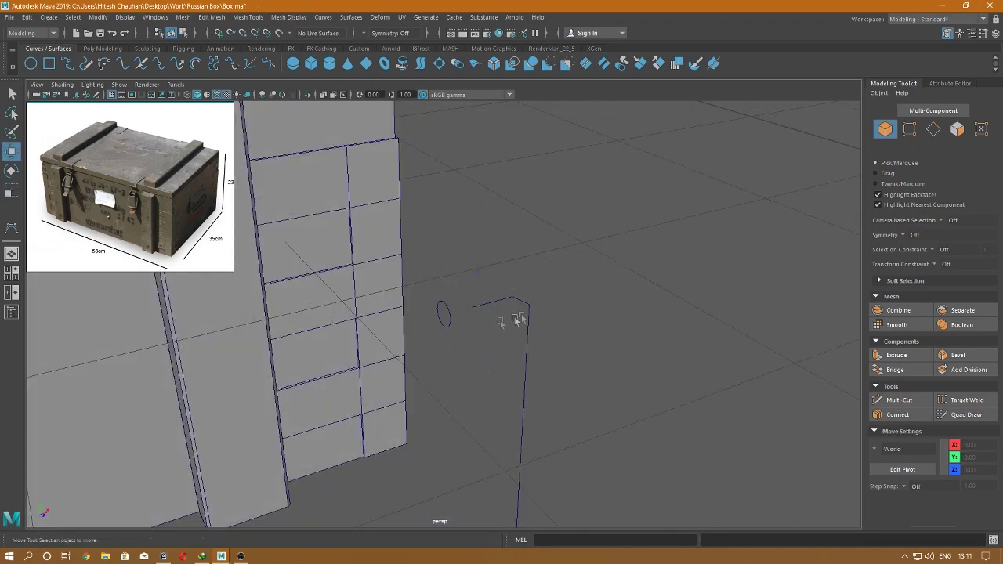
pyautogui.click(444, 315)
pyautogui.press('r')
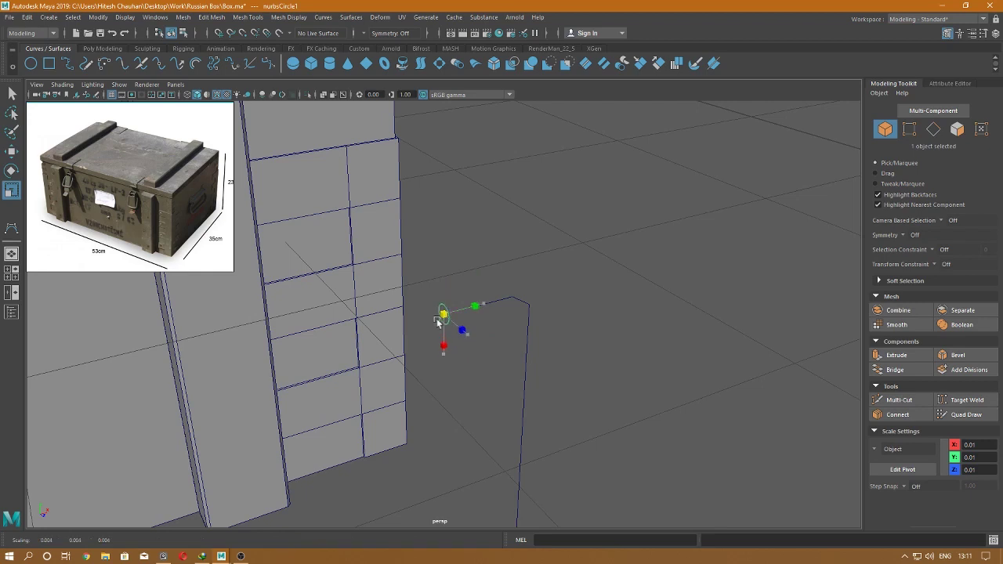
pyautogui.click(531, 282)
pyautogui.press('w')
pyautogui.click(444, 310)
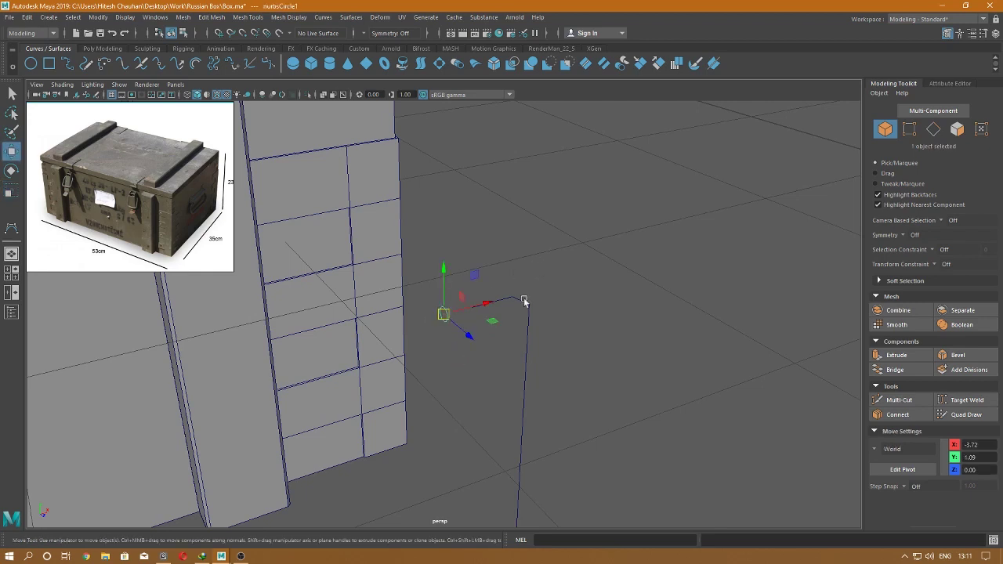
pyautogui.keyDown('shift'); pyautogui.click(524, 300); pyautogui.keyUp('shift')
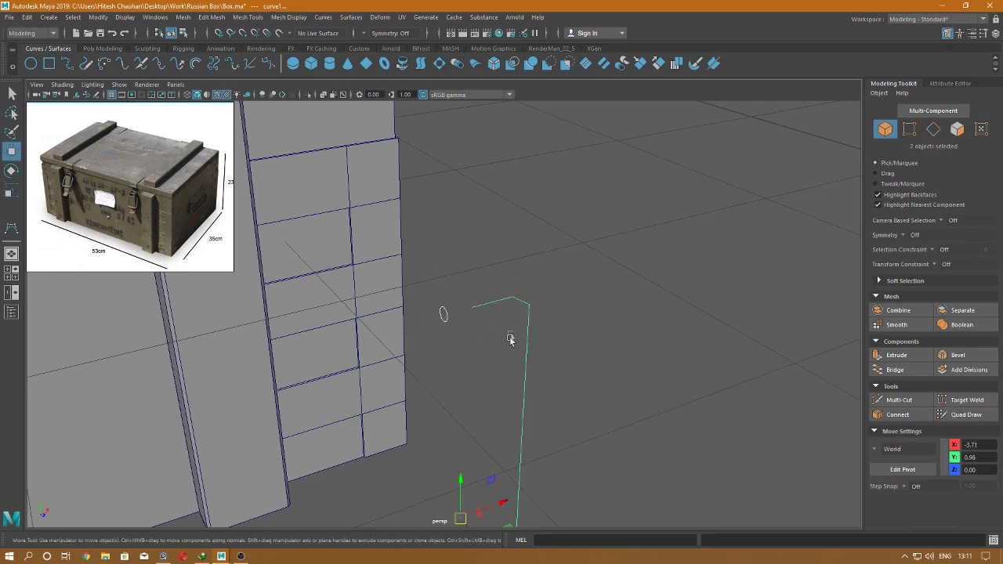
# - Try extruding the circle into a tube, then undo back to just the circle selected
pyautogui.click(381, 17)
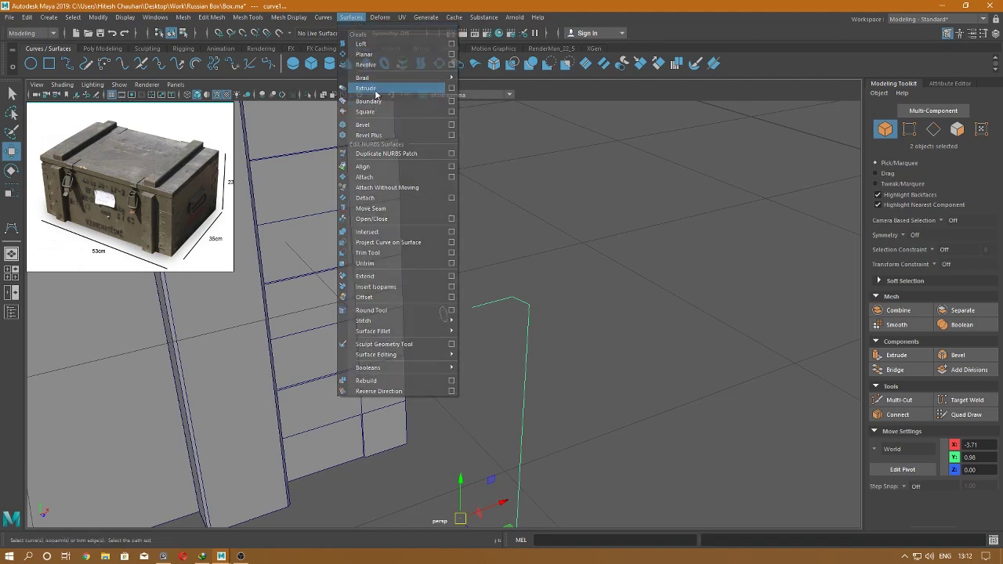
pyautogui.click(366, 87)
pyautogui.keyDown('alt'); pyautogui.moveTo(484, 251); pyautogui.dragTo(495, 298); pyautogui.keyUp('alt')
pyautogui.scroll(5, 503, 337)
pyautogui.moveTo(503, 337)
pyautogui.keyDown('alt'); pyautogui.mouseDown()
pyautogui.moveTo(503, 287)
pyautogui.moveTo(645, 312)
pyautogui.mouseUp(); pyautogui.keyUp('alt')
pyautogui.hotkey('ctrl', 'z')
pyautogui.press('w')
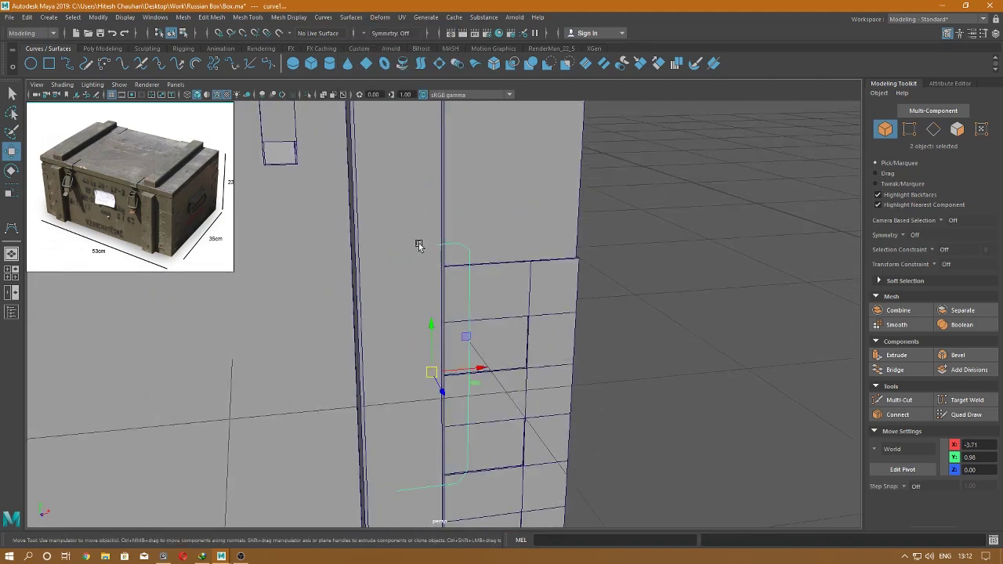
pyautogui.hotkey('ctrl', 'z')
pyautogui.moveTo(419, 245)
pyautogui.keyDown('alt'); pyautogui.mouseDown()
pyautogui.moveTo(507, 388)
pyautogui.moveTo(452, 163)
pyautogui.moveTo(495, 354)
pyautogui.moveTo(500, 314)
pyautogui.mouseUp(); pyautogui.keyUp('alt')
pyautogui.scroll(3, 452, 163)
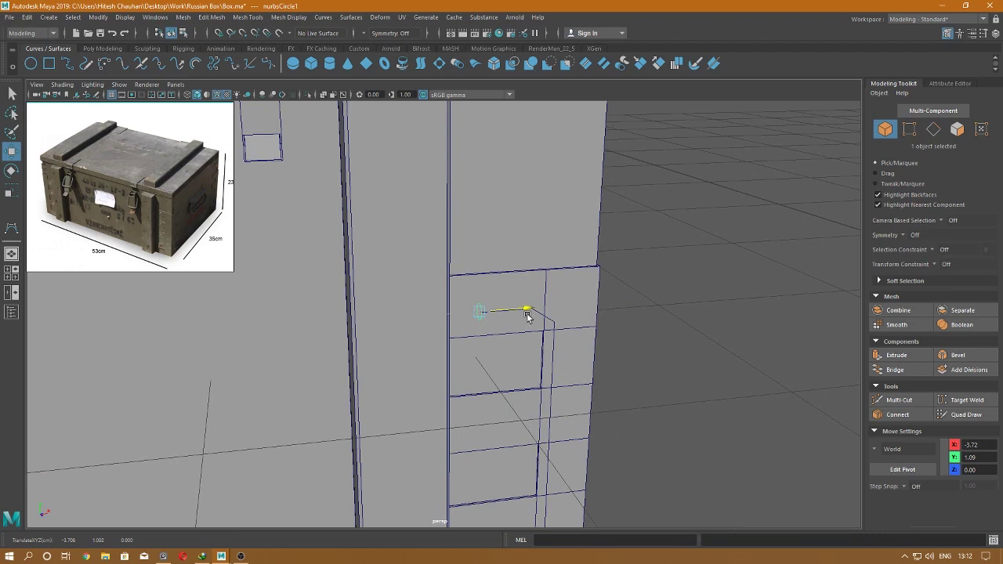
# - Move the circle profile to the end of the bent path and select both together
pyautogui.press('space')
pyautogui.moveTo(481, 330); pyautogui.dragTo(480, 317)
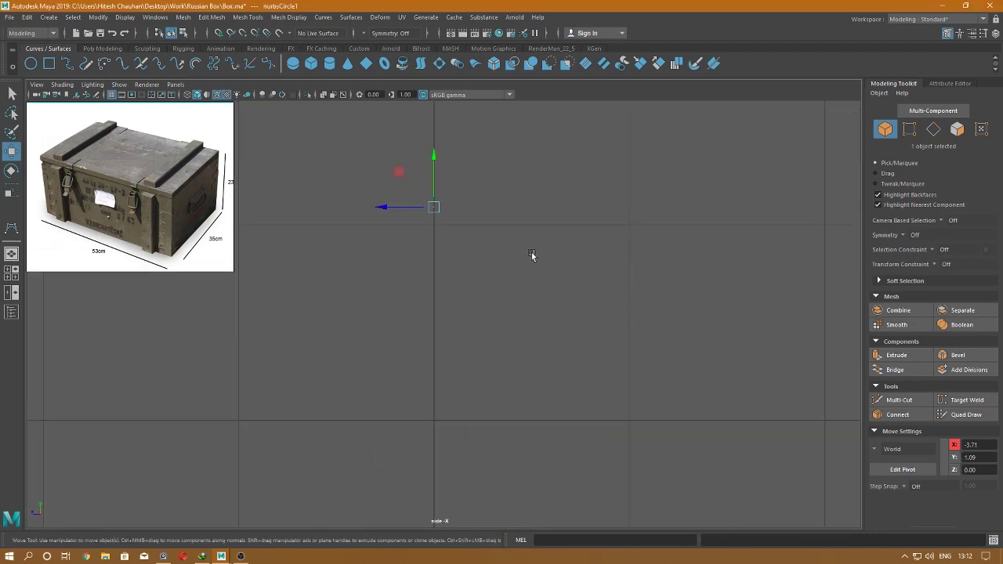
pyautogui.press('f')
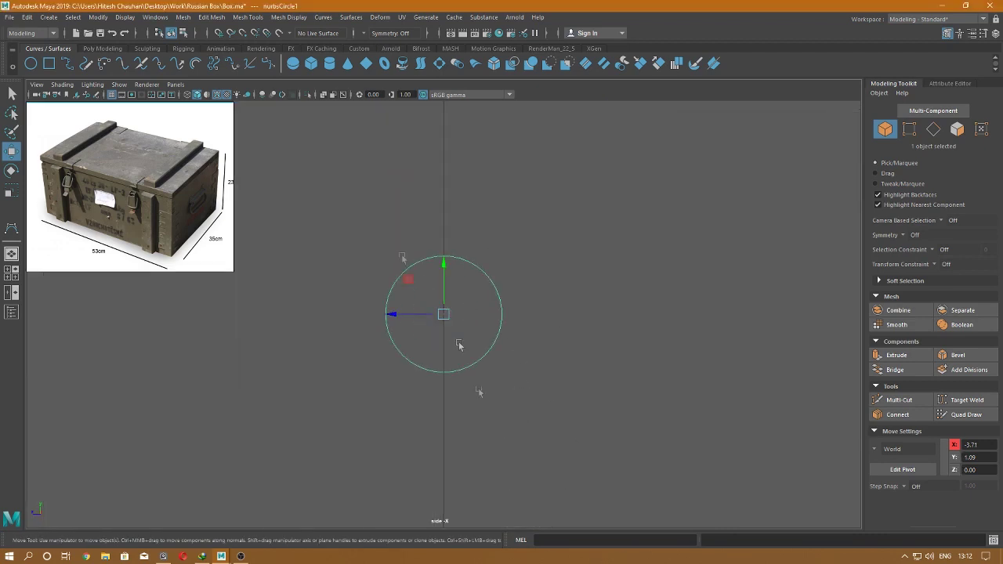
pyautogui.click(391, 315)
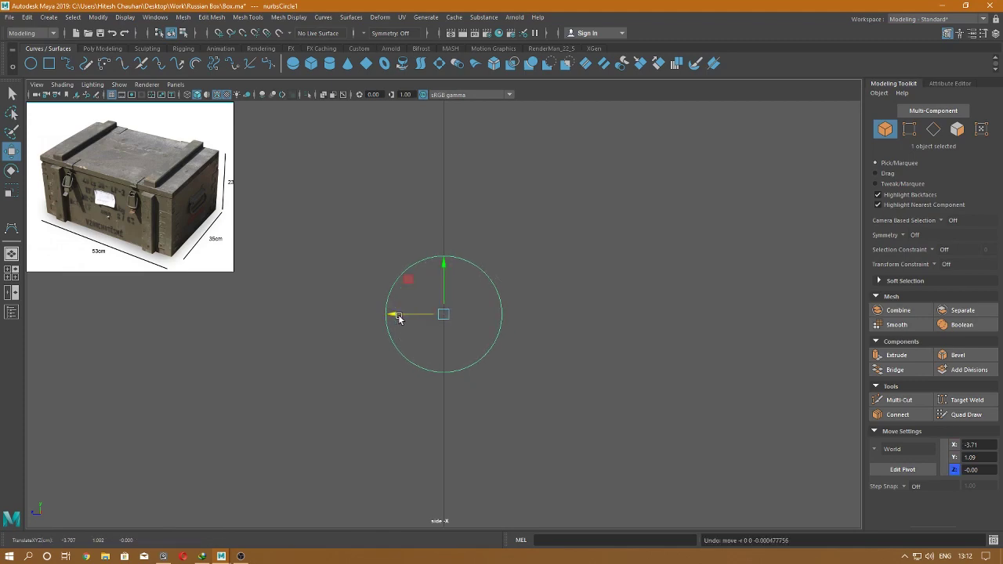
pyautogui.press('space')
pyautogui.moveTo(398, 316); pyautogui.dragTo(441, 316)
pyautogui.scroll(-5, 480, 434)
pyautogui.keyDown('shift'); pyautogui.click(477, 374); pyautogui.keyUp('shift')
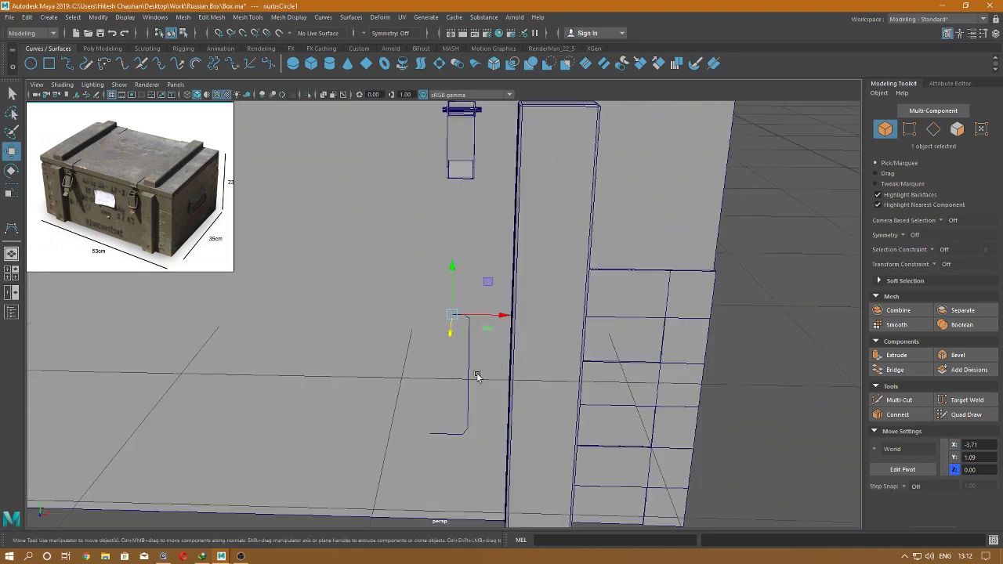
pyautogui.scroll(3, 477, 358)
# - Extrude the circle along the bent path into a round tube
pyautogui.click(380, 17)
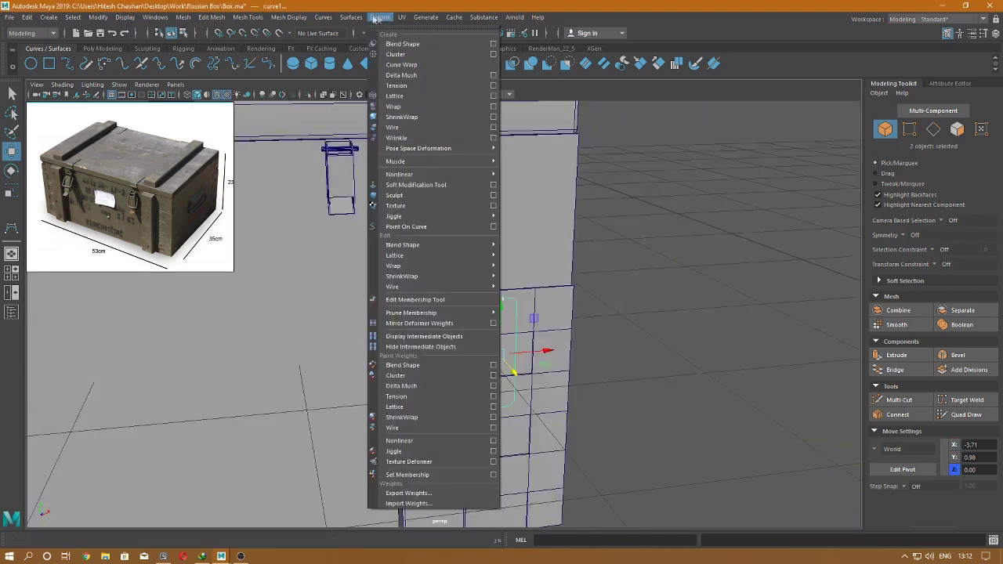
pyautogui.click(378, 88)
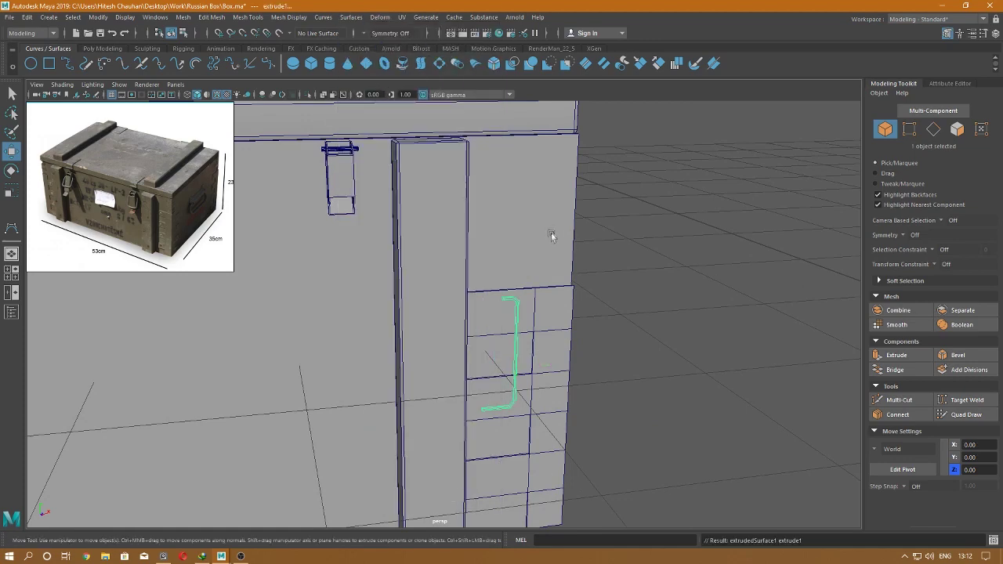
pyautogui.keyDown('alt'); pyautogui.moveTo(552, 236); pyautogui.dragTo(536, 173); pyautogui.keyUp('alt')
pyautogui.rightClick(536, 174)
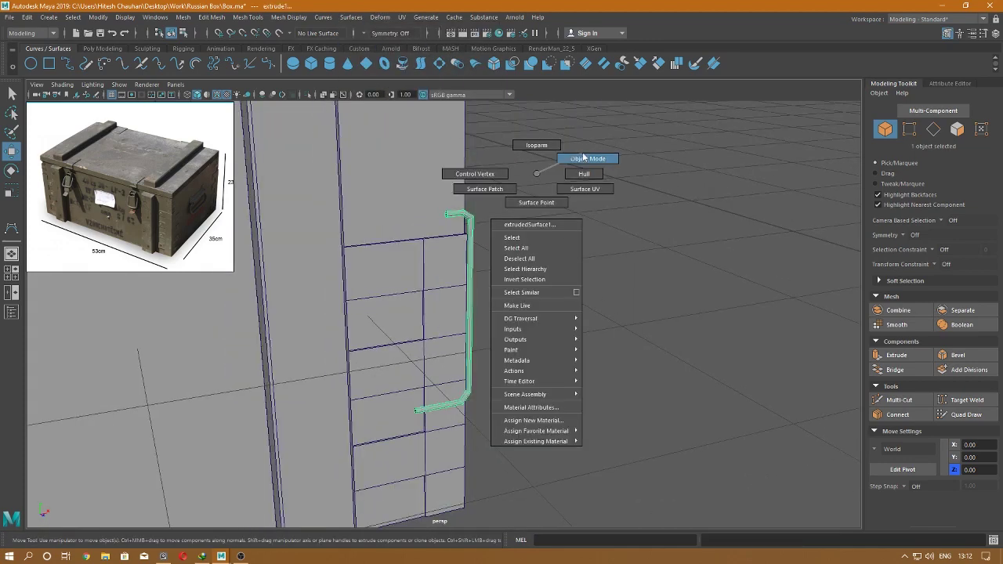
pyautogui.click(583, 158)
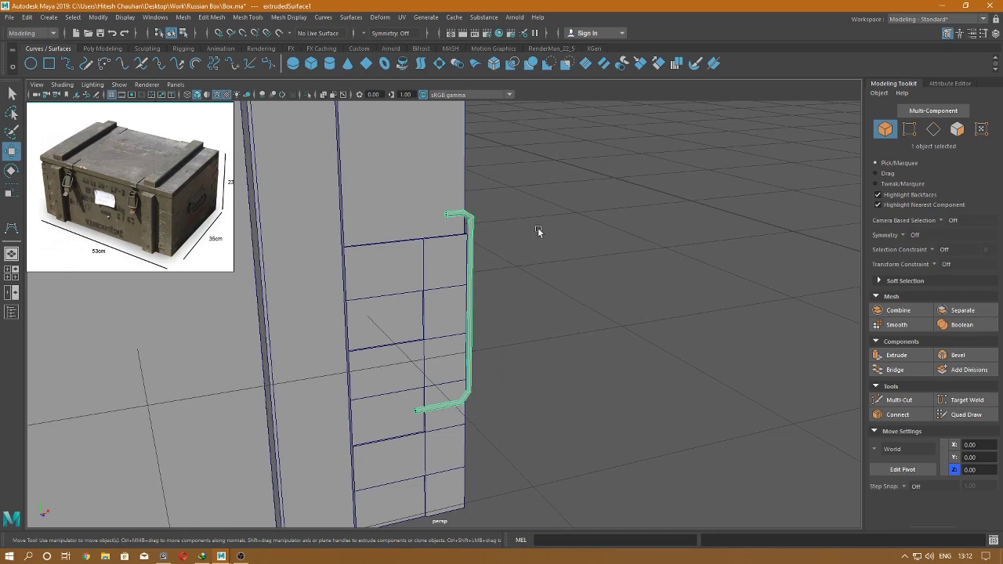
pyautogui.moveTo(508, 280)
pyautogui.keyDown('alt'); pyautogui.mouseDown()
pyautogui.moveTo(526, 284)
pyautogui.moveTo(513, 261)
pyautogui.mouseUp(); pyautogui.keyUp('alt')
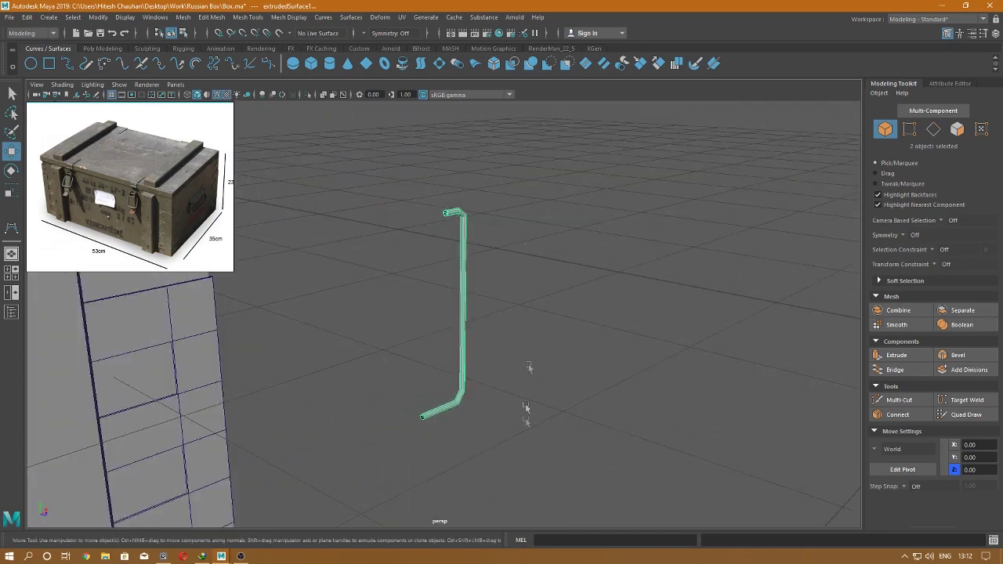
# - Select only the tube surface and delete its construction history
pyautogui.moveTo(488, 457); pyautogui.dragTo(342, 139)
pyautogui.click(463, 259)
pyautogui.click(468, 317)
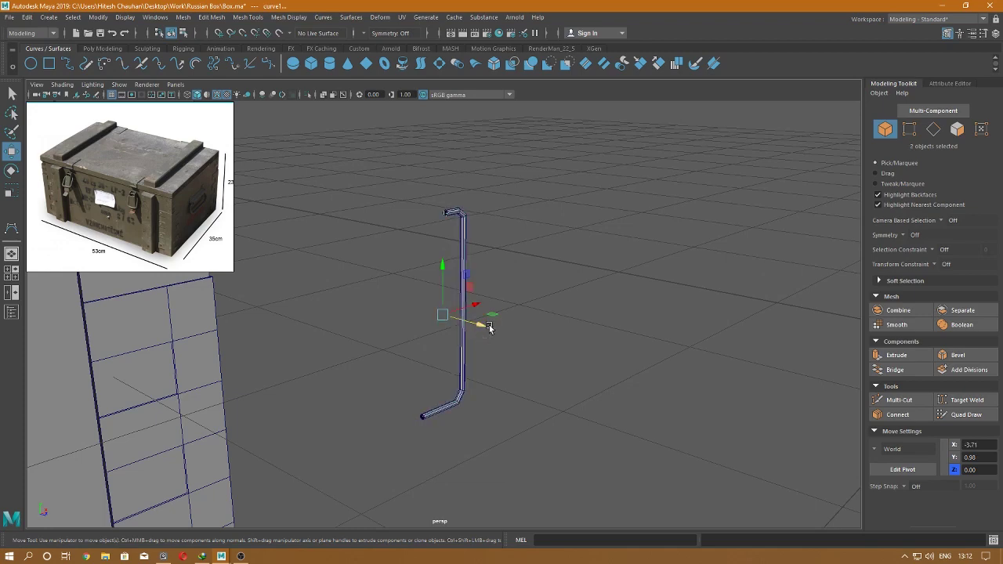
pyautogui.click(489, 329)
pyautogui.moveTo(502, 214); pyautogui.dragTo(441, 261)
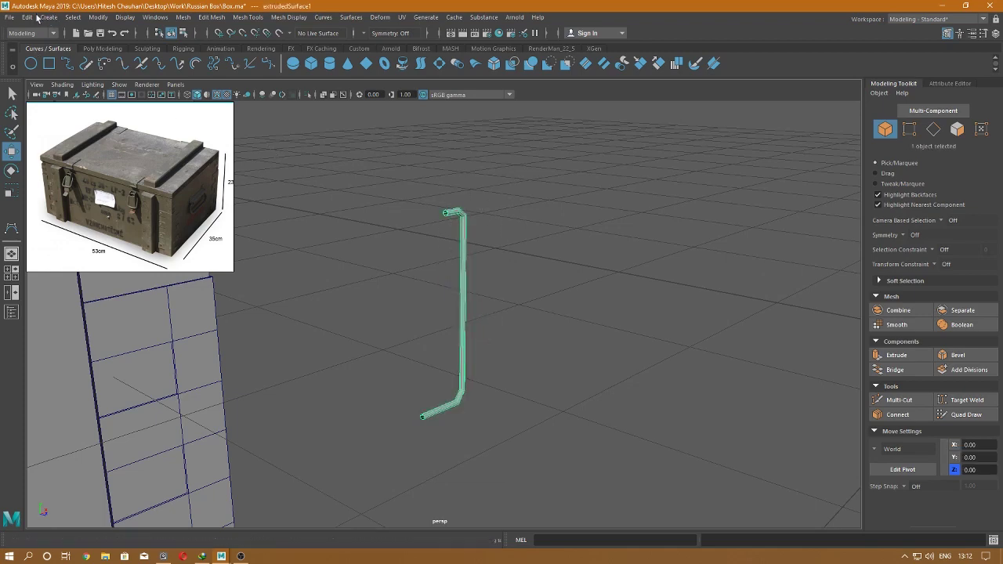
pyautogui.click(30, 17)
pyautogui.click(204, 161)
pyautogui.moveTo(486, 188)
pyautogui.mouseDown()
pyautogui.moveTo(445, 233)
pyautogui.moveTo(450, 253)
pyautogui.mouseUp()
pyautogui.rightClick(457, 230)
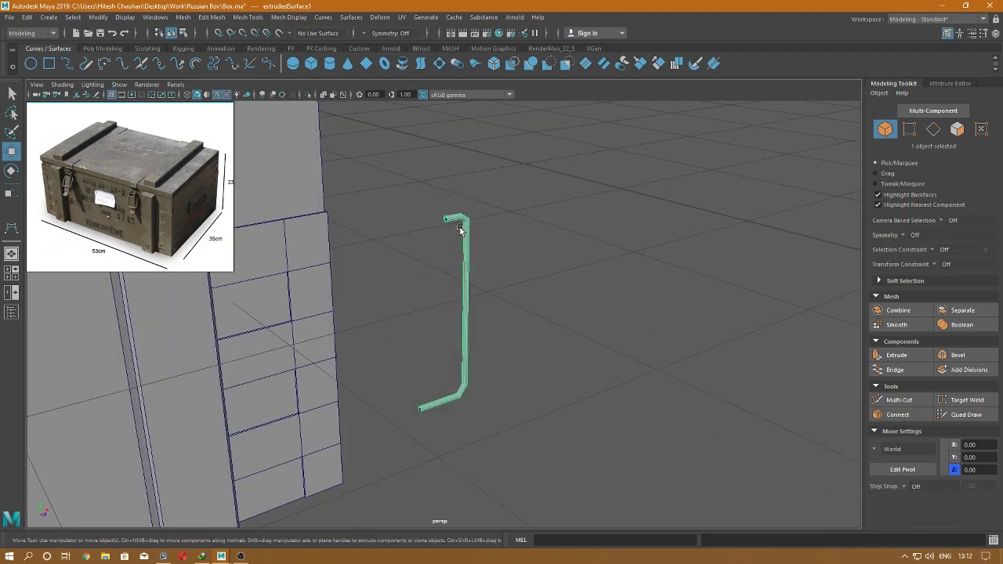
pyautogui.click(98, 18)
pyautogui.moveTo(115, 271)
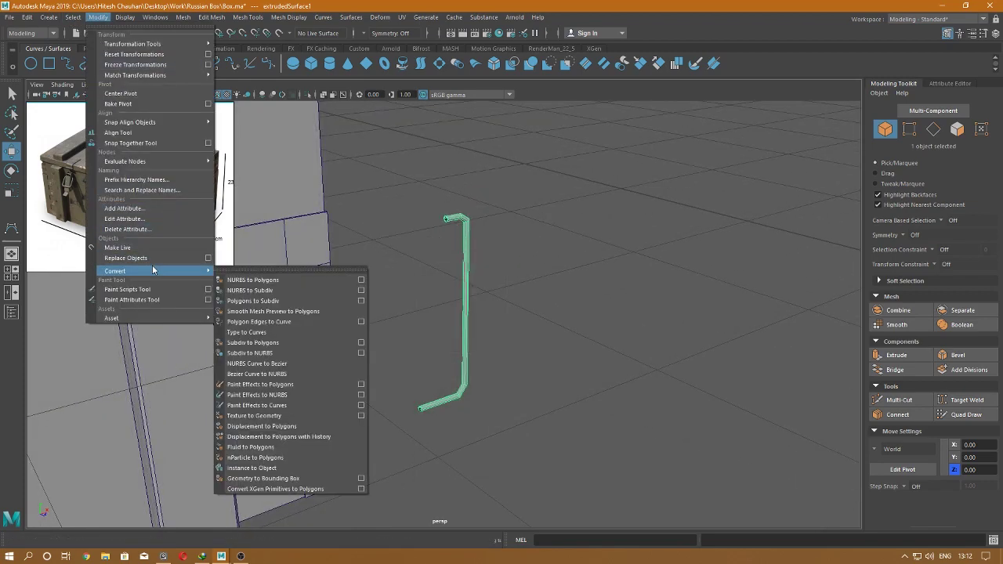
# - Convert the tube with NURBS to Polygons, using reset defaults and Control points tessellation
pyautogui.click(363, 280)
pyautogui.click(581, 120)
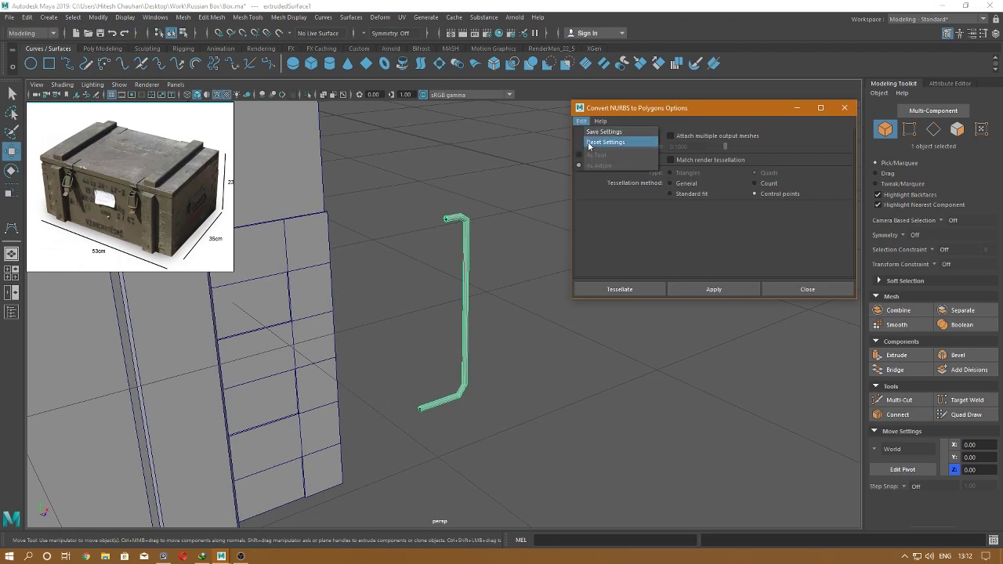
pyautogui.click(599, 141)
pyautogui.click(775, 193)
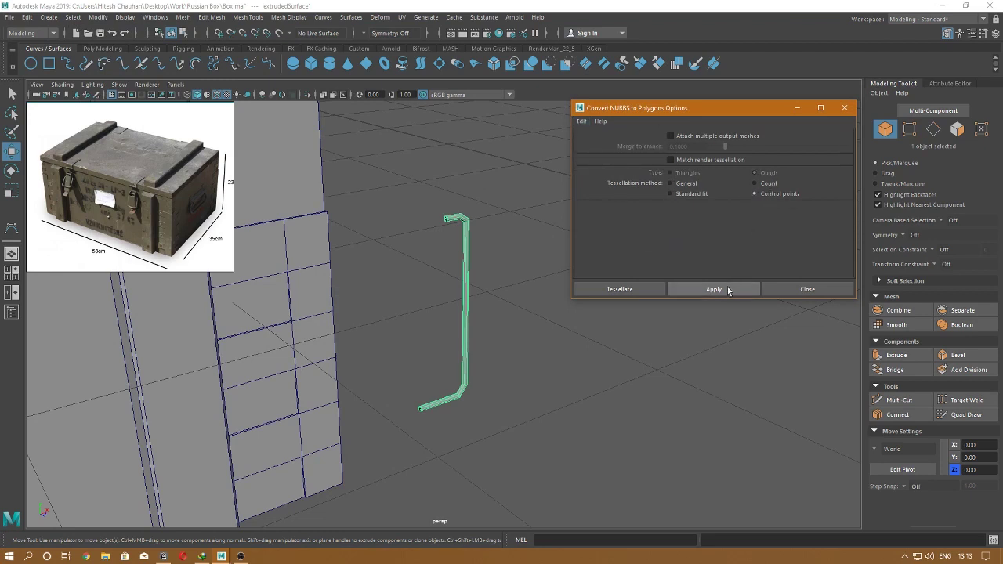
pyautogui.click(727, 290)
pyautogui.click(807, 289)
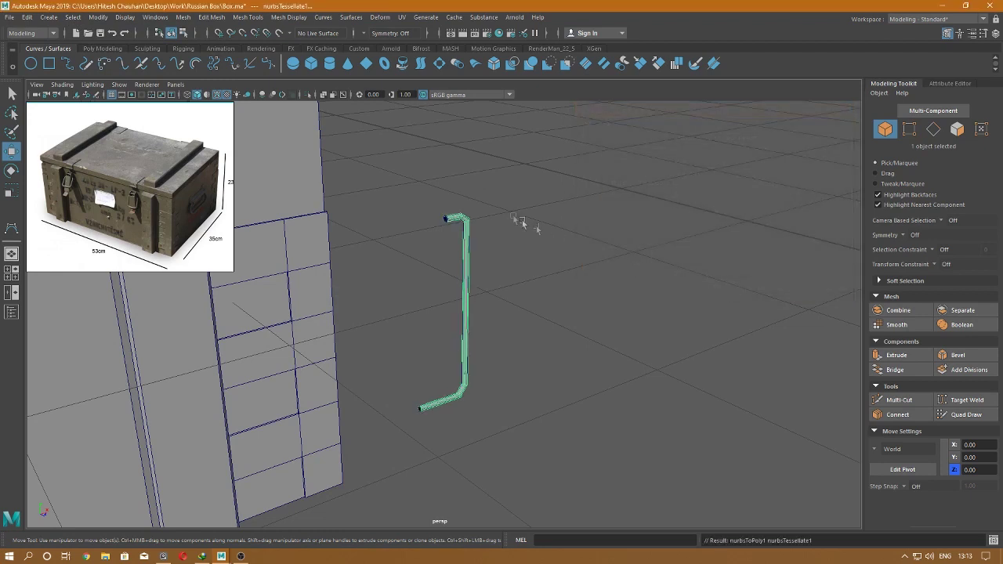
pyautogui.click(556, 170)
pyautogui.click(447, 217)
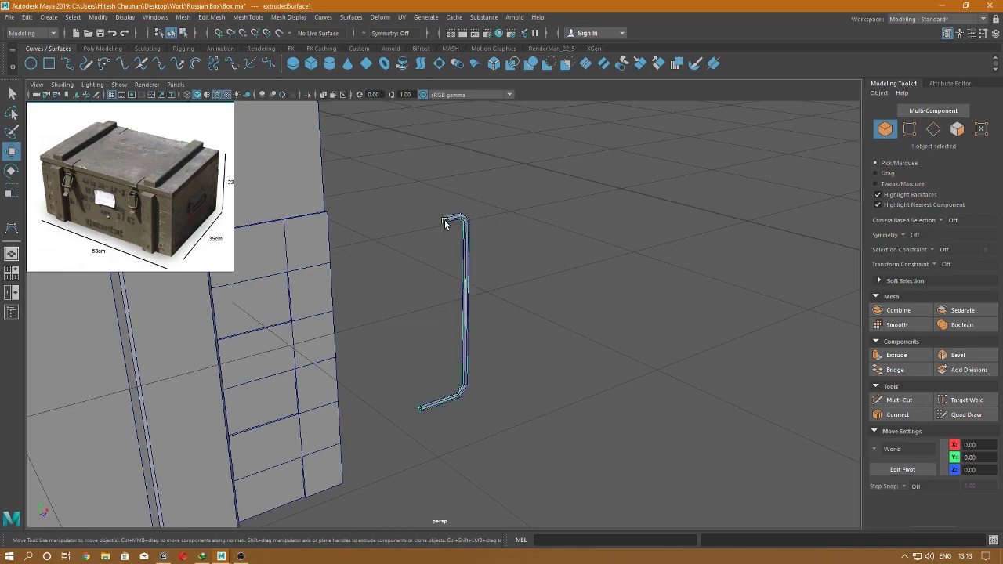
# - Select the polygon handle and frame it straight-on in the front view
pyautogui.moveTo(444, 219); pyautogui.dragTo(472, 183, button='right')
pyautogui.click(461, 218)
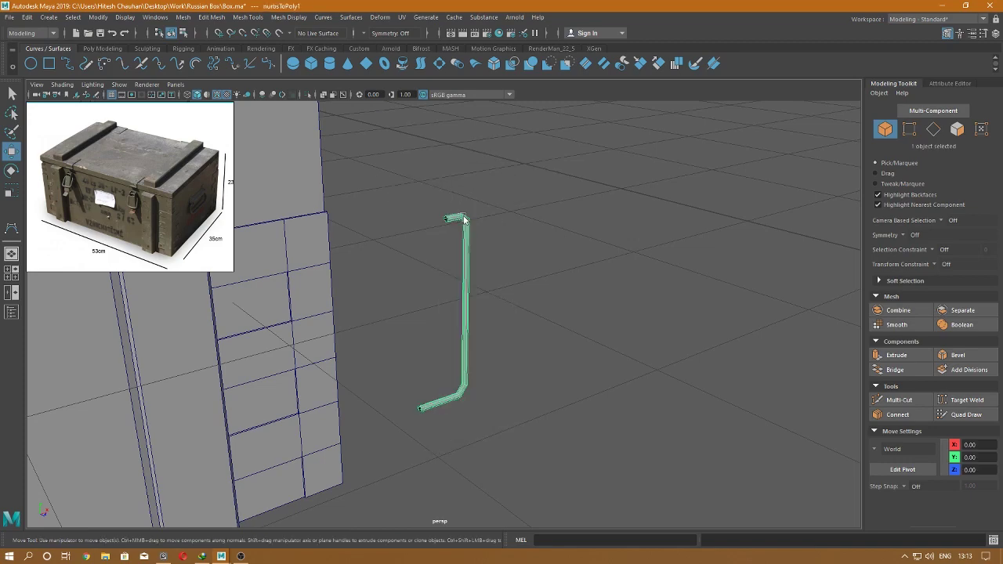
pyautogui.moveTo(456, 217); pyautogui.dragTo(513, 204, button='right')
pyautogui.press('f')
pyautogui.keyDown('alt'); pyautogui.moveTo(466, 259); pyautogui.dragTo(400, 320); pyautogui.keyUp('alt')
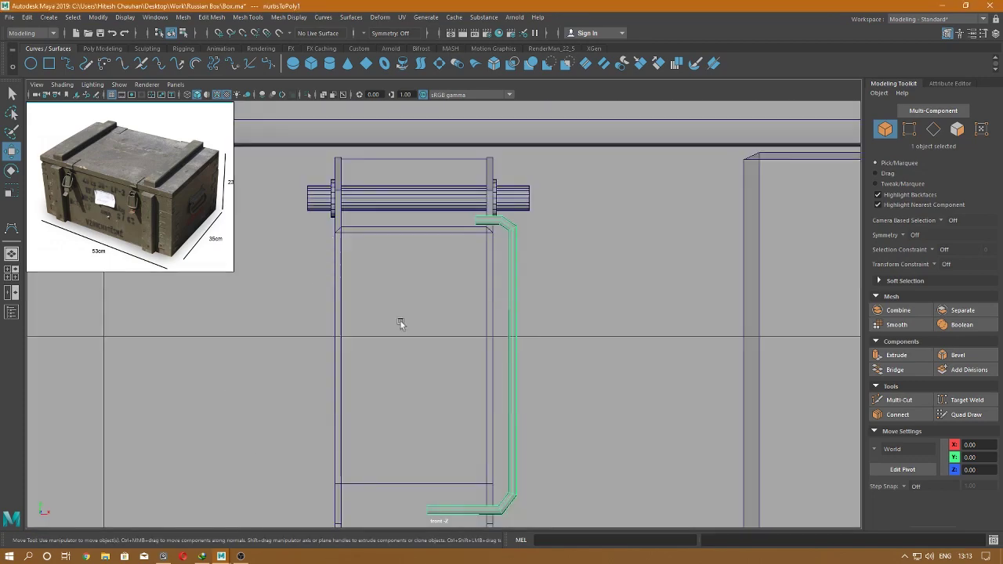
pyautogui.keyDown('alt'); pyautogui.moveTo(399, 320); pyautogui.dragTo(495, 338, button='right'); pyautogui.keyUp('alt')
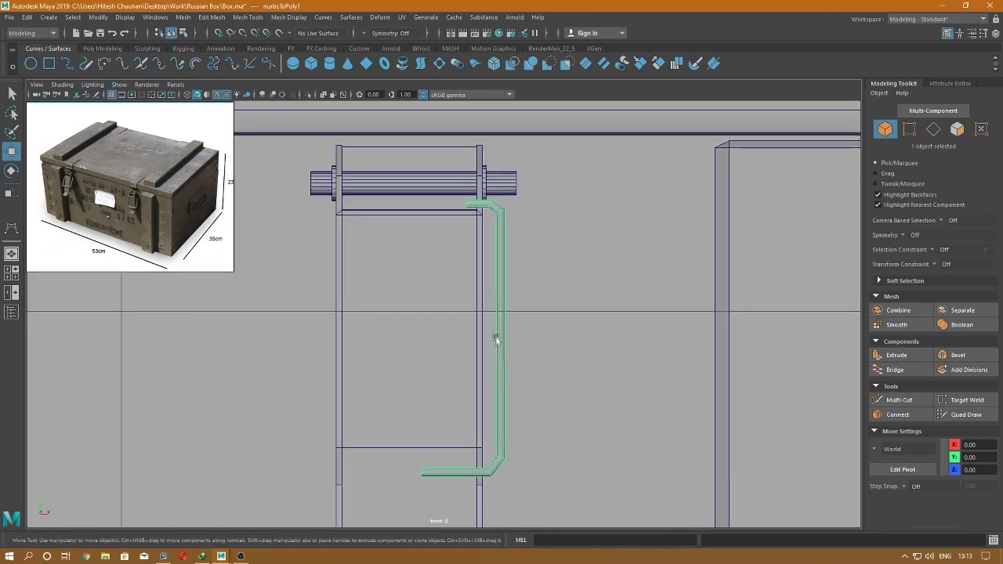
pyautogui.keyDown('alt'); pyautogui.moveTo(496, 338); pyautogui.dragTo(491, 180, button='middle'); pyautogui.keyUp('alt')
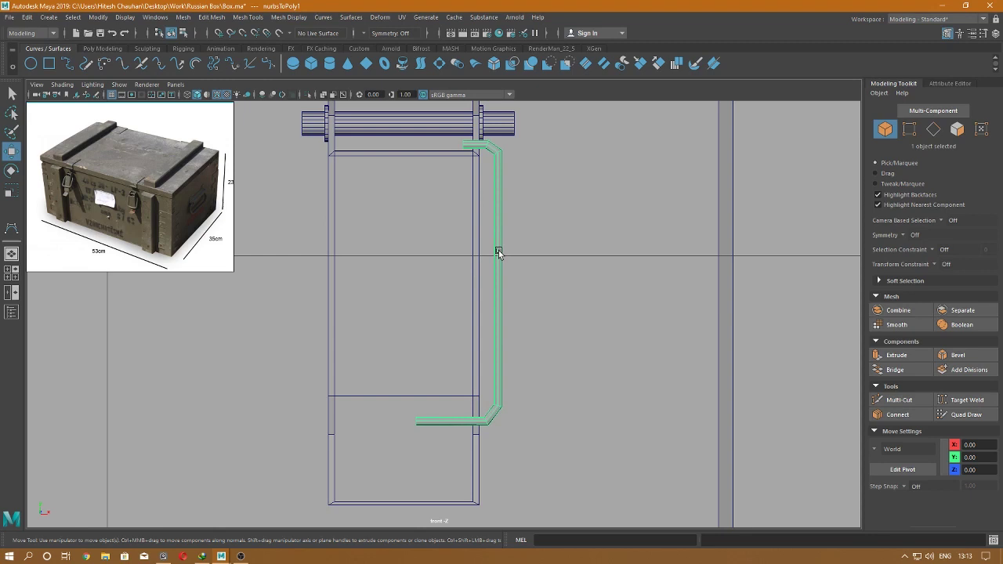
# - Centre the handle's pivot and drag a duplicate copy to the left
pyautogui.press('space')
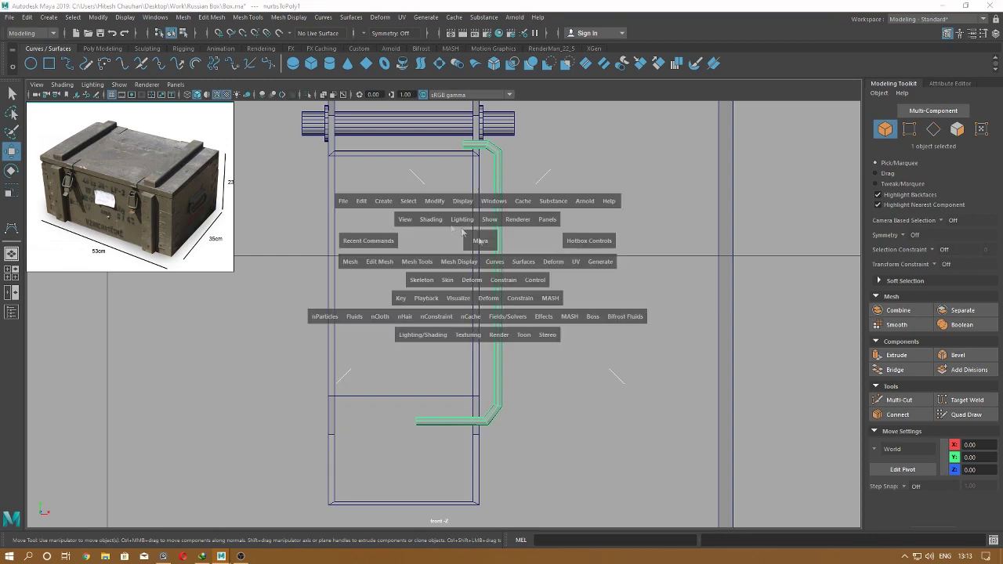
pyautogui.moveTo(436, 201); pyautogui.dragTo(439, 280)
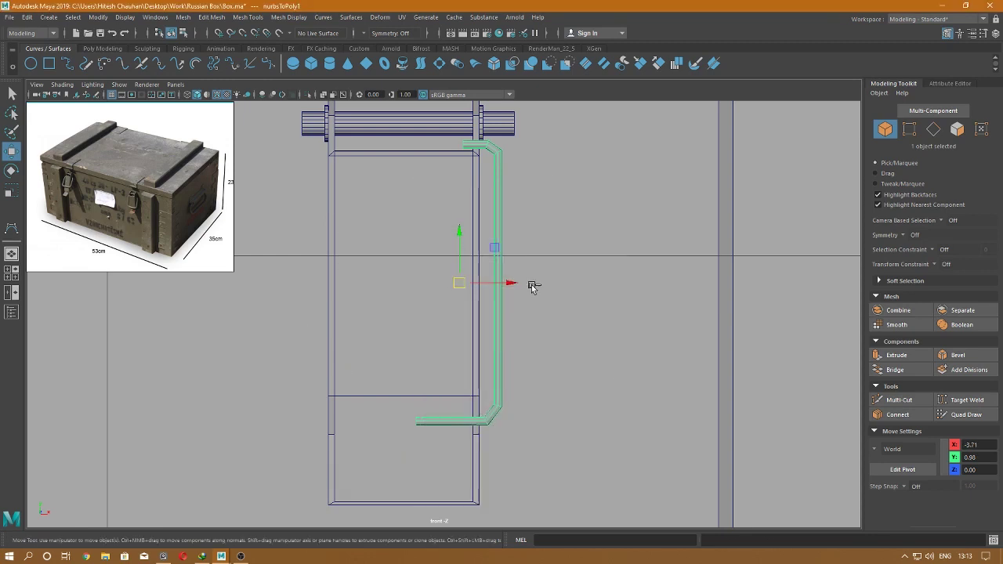
pyautogui.keyDown('shift'); pyautogui.moveTo(531, 286); pyautogui.dragTo(416, 285); pyautogui.keyUp('shift')
# - Mirror the copy with Scale X -1 and nudge it slightly right
pyautogui.click(985, 33)
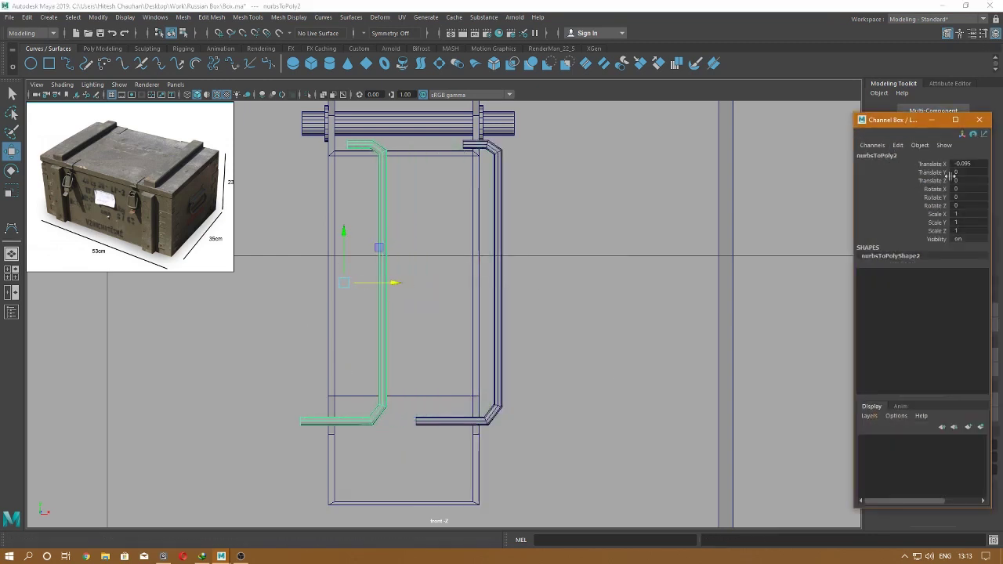
pyautogui.write('-1')
pyautogui.press('Return')
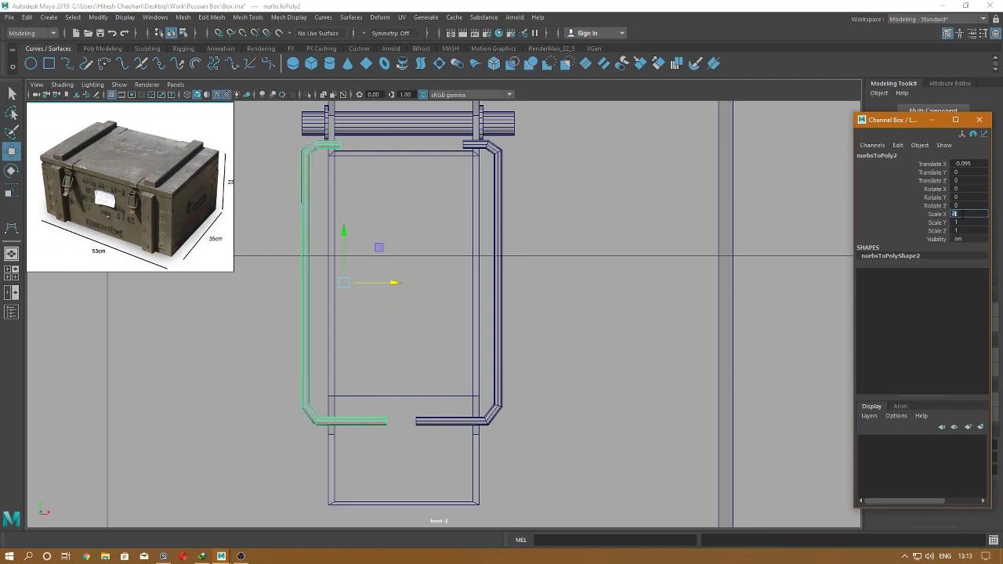
pyautogui.click(978, 119)
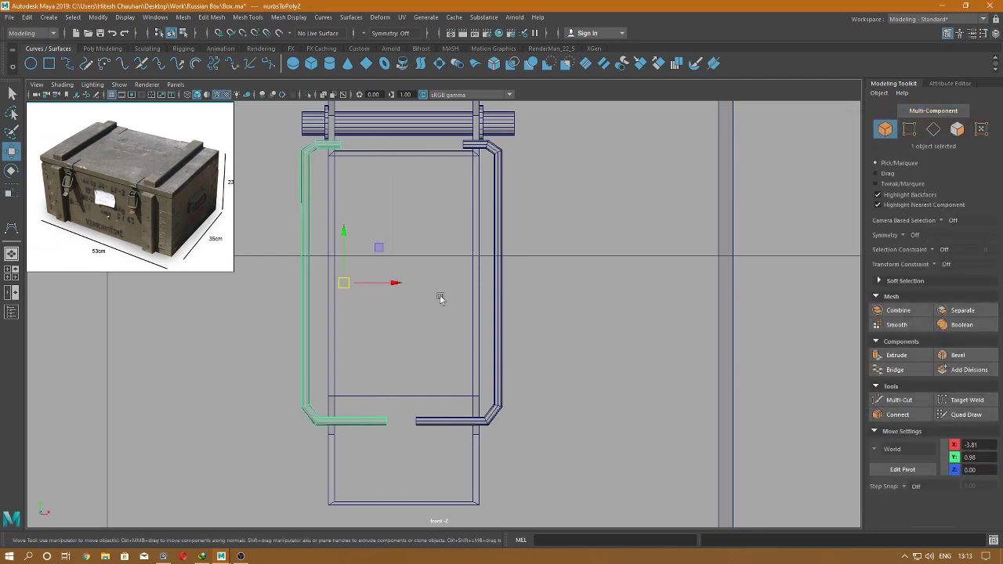
pyautogui.moveTo(403, 286); pyautogui.dragTo(401, 285)
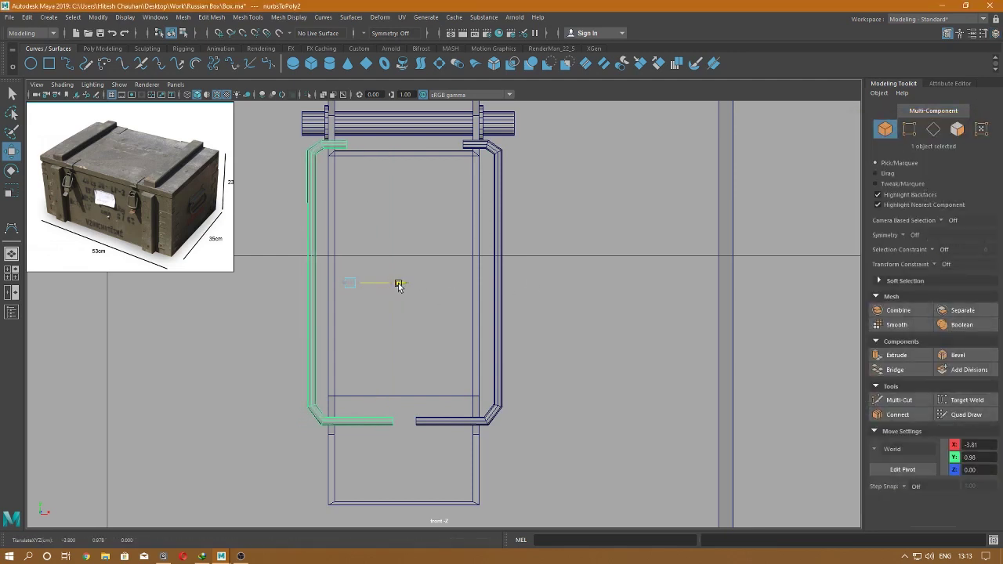
# - Select both the right and left handle halves in perspective
pyautogui.click(498, 215)
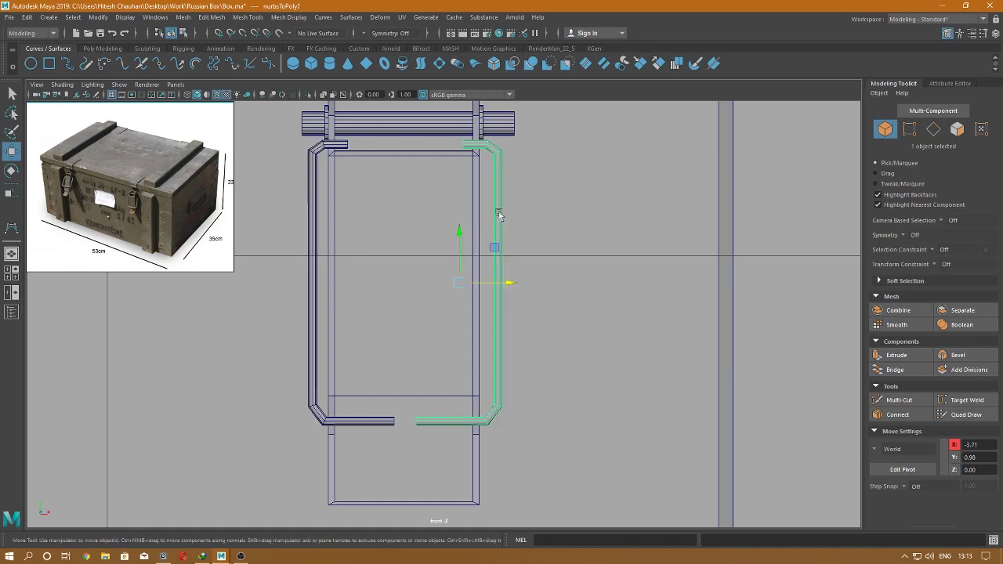
pyautogui.moveTo(358, 249)
pyautogui.keyDown('alt'); pyautogui.mouseDown()
pyautogui.moveTo(496, 381)
pyautogui.moveTo(455, 321)
pyautogui.moveTo(405, 317)
pyautogui.moveTo(438, 381)
pyautogui.mouseUp(); pyautogui.keyUp('alt')
pyautogui.keyDown('shift'); pyautogui.click(357, 321); pyautogui.keyUp('shift')
pyautogui.moveTo(400, 255)
pyautogui.keyDown('alt'); pyautogui.mouseDown()
pyautogui.moveTo(473, 263)
pyautogui.moveTo(384, 326)
pyautogui.mouseUp(); pyautogui.keyUp('alt')
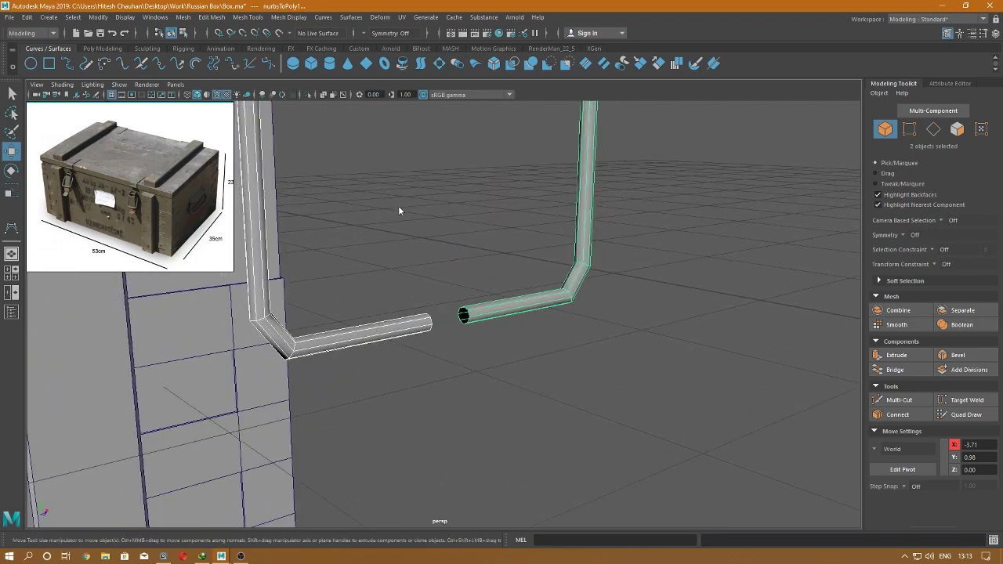
# - Combine both halves into one mesh and select their two open end edge loops
pyautogui.keyDown('shift'); pyautogui.moveTo(398, 208); pyautogui.dragTo(392, 396, button='right'); pyautogui.keyUp('shift')
pyautogui.press('F10')
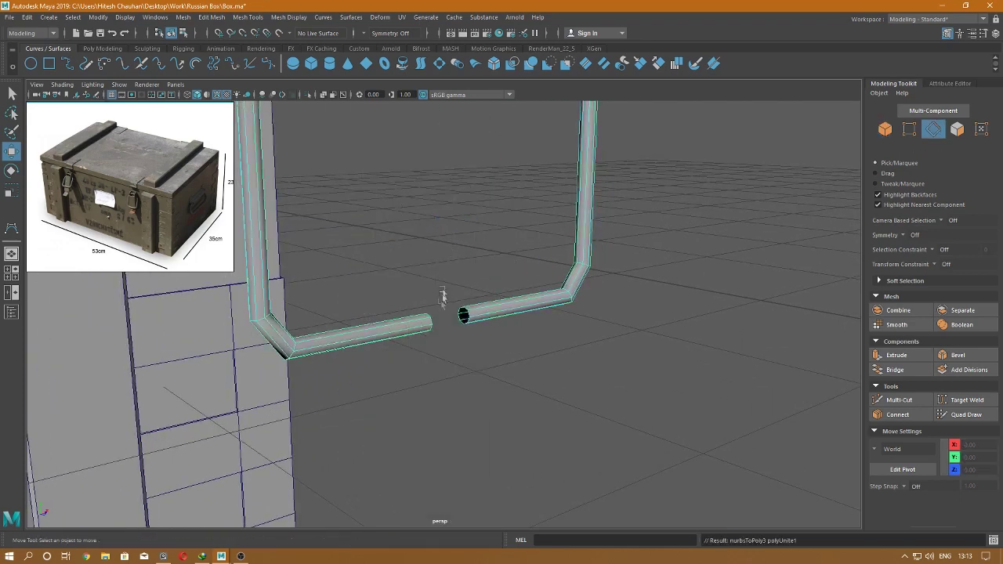
pyautogui.doubleClick(430, 321)
pyautogui.keyDown('alt'); pyautogui.moveTo(464, 313); pyautogui.dragTo(400, 309); pyautogui.keyUp('alt')
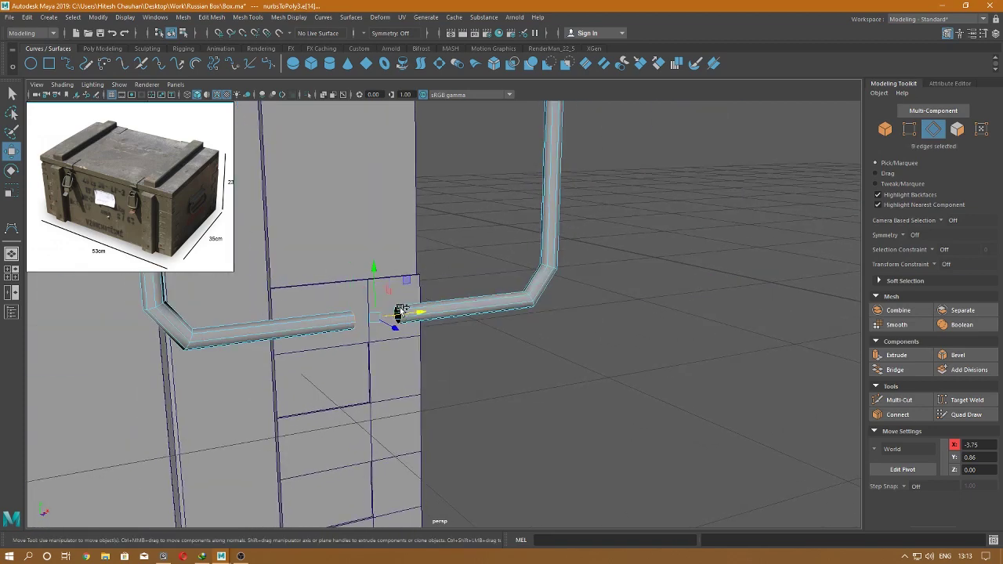
pyautogui.keyDown('shift'); pyautogui.doubleClick(400, 310); pyautogui.keyUp('shift')
# - Bridge the two end loops into a continuous closed handle
pyautogui.keyDown('shift'); pyautogui.moveTo(400, 309); pyautogui.dragTo(418, 368, button='right'); pyautogui.keyUp('shift')
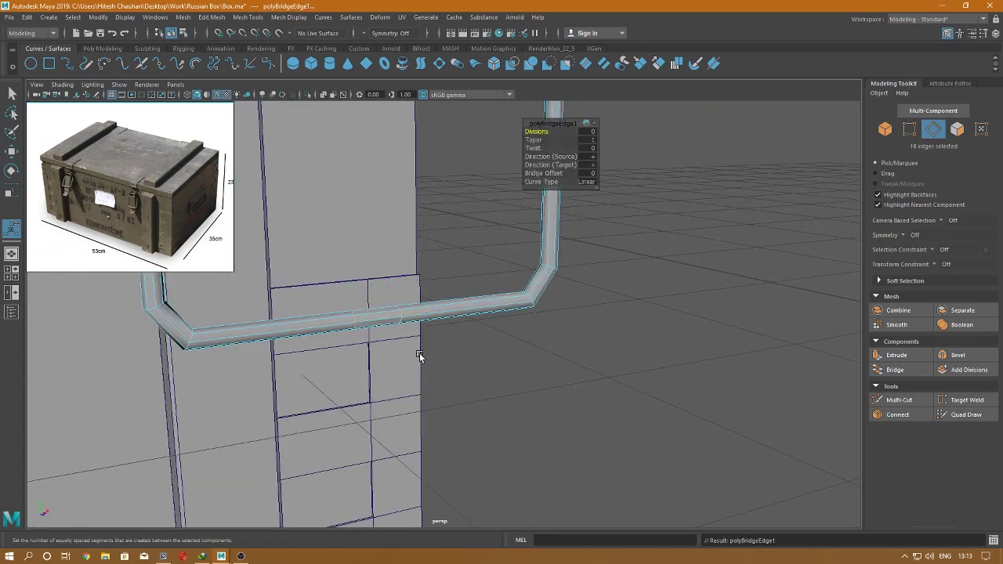
pyautogui.press('w')
pyautogui.moveTo(450, 271)
pyautogui.mouseDown(button='right')
pyautogui.moveTo(439, 314)
pyautogui.moveTo(450, 251)
pyautogui.mouseUp(button='right')
pyautogui.moveTo(450, 251)
pyautogui.keyDown('alt'); pyautogui.mouseDown()
pyautogui.moveTo(570, 195)
pyautogui.moveTo(575, 227)
pyautogui.moveTo(534, 205)
pyautogui.mouseUp(); pyautogui.keyUp('alt')
pyautogui.keyDown('alt'); pyautogui.moveTo(534, 205); pyautogui.dragTo(549, 243, button='right'); pyautogui.keyUp('alt')
# - Move the latch handle slightly down in Y and left in X onto its hinge pin
pyautogui.click(450, 286)
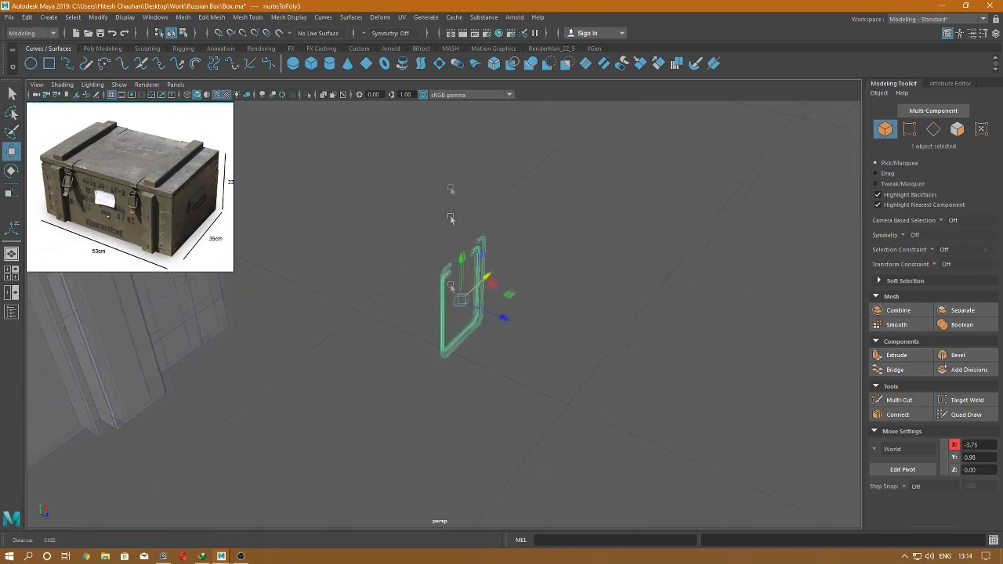
pyautogui.moveTo(450, 220)
pyautogui.keyDown('alt'); pyautogui.mouseDown()
pyautogui.moveTo(627, 313)
pyautogui.moveTo(793, 366)
pyautogui.moveTo(322, 268)
pyautogui.mouseUp(); pyautogui.keyUp('alt')
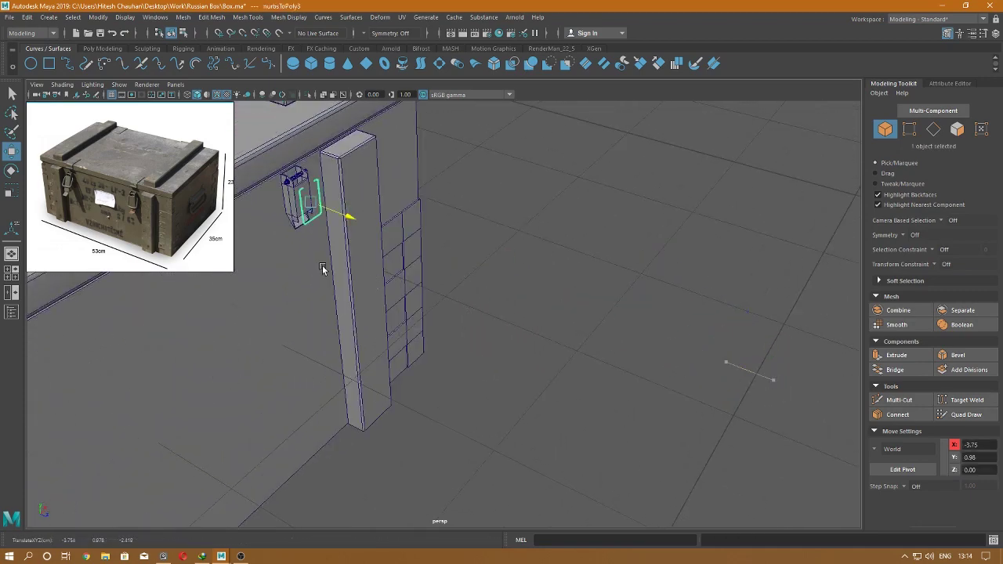
pyautogui.keyDown('alt'); pyautogui.moveTo(310, 270); pyautogui.dragTo(306, 251, button='right'); pyautogui.keyUp('alt')
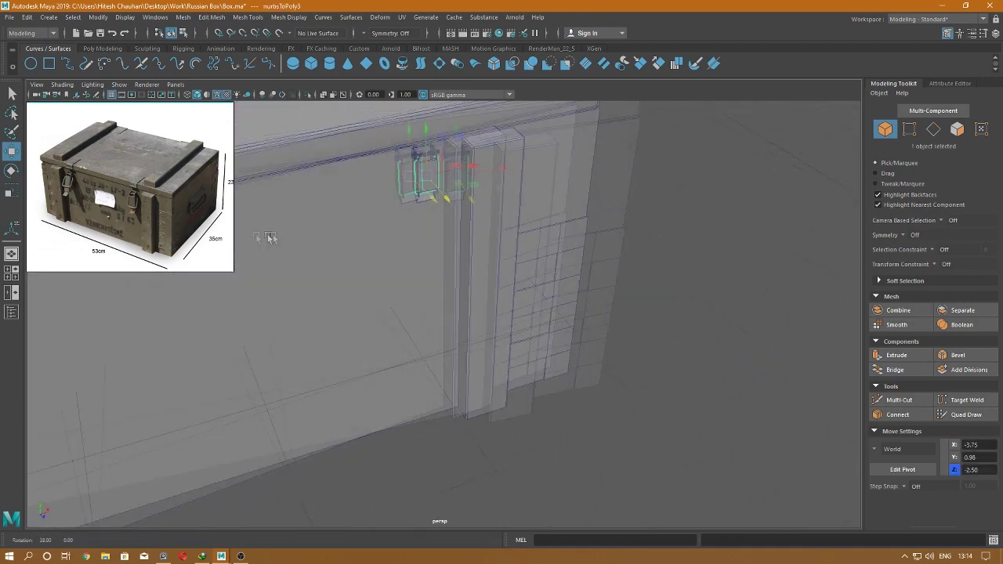
pyautogui.moveTo(305, 251)
pyautogui.keyDown('alt'); pyautogui.mouseDown()
pyautogui.moveTo(300, 224)
pyautogui.moveTo(346, 258)
pyautogui.moveTo(381, 235)
pyautogui.mouseUp(); pyautogui.keyUp('alt')
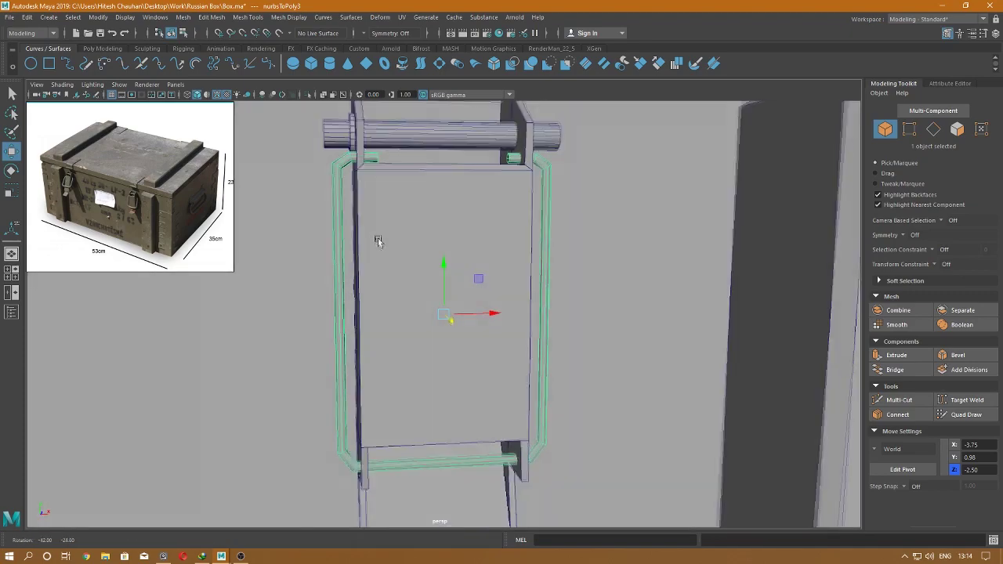
pyautogui.moveTo(444, 262)
pyautogui.mouseDown()
pyautogui.moveTo(444, 307)
pyautogui.moveTo(457, 251)
pyautogui.moveTo(425, 260)
pyautogui.moveTo(470, 235)
pyautogui.moveTo(497, 183)
pyautogui.moveTo(453, 227)
pyautogui.mouseUp()
pyautogui.scroll(-5, 454, 227)
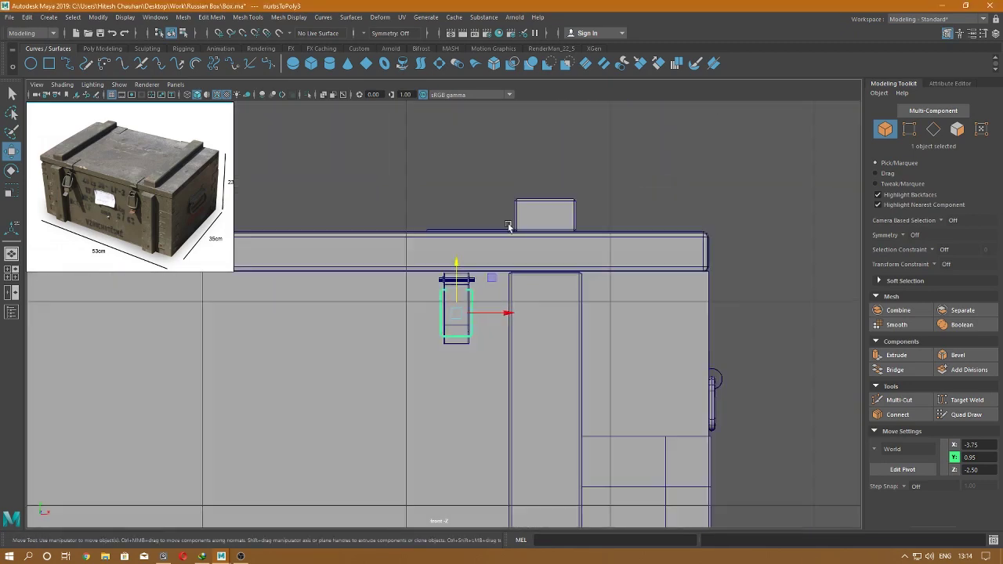
pyautogui.keyDown('alt'); pyautogui.moveTo(458, 318); pyautogui.dragTo(747, 302, button='middle'); pyautogui.keyUp('alt')
pyautogui.moveTo(792, 313); pyautogui.dragTo(408, 307)
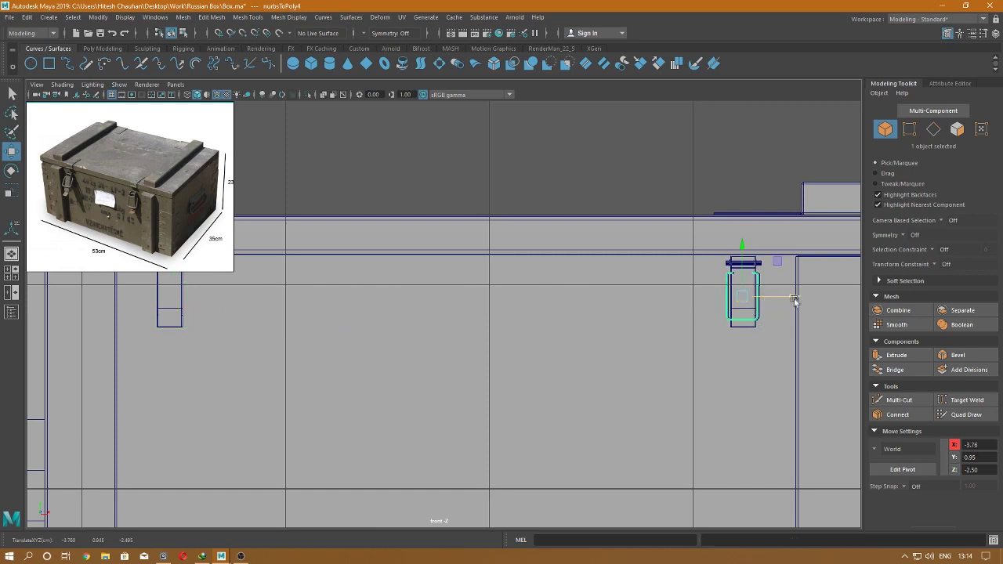
# - Select and centre the second latch handle, nurbsToPoly4, in the front view
pyautogui.click(223, 312)
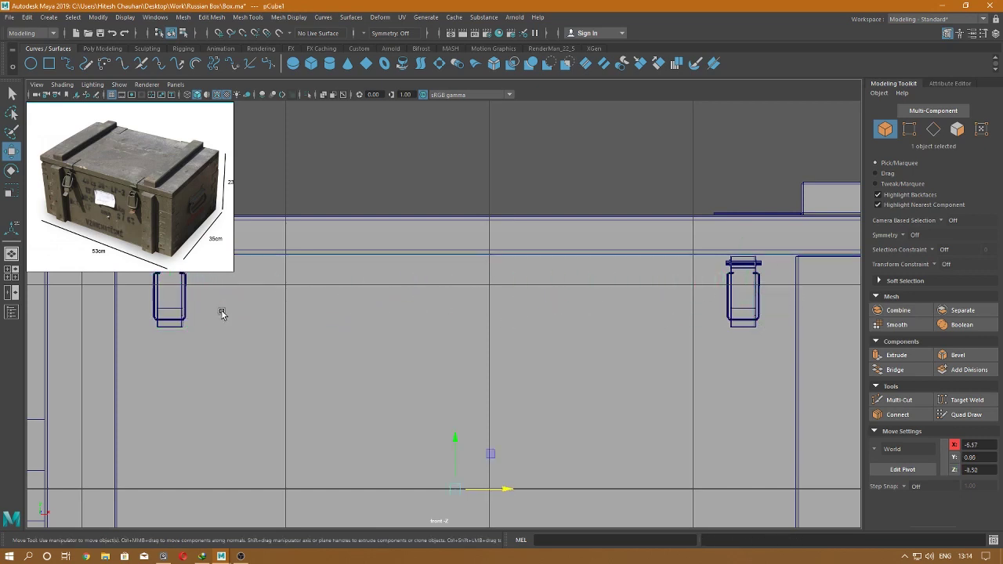
pyautogui.moveTo(224, 311)
pyautogui.keyDown('alt'); pyautogui.mouseDown(button='middle')
pyautogui.moveTo(562, 369)
pyautogui.moveTo(469, 481)
pyautogui.mouseUp(button='middle'); pyautogui.keyUp('alt')
pyautogui.scroll(2, 561, 368)
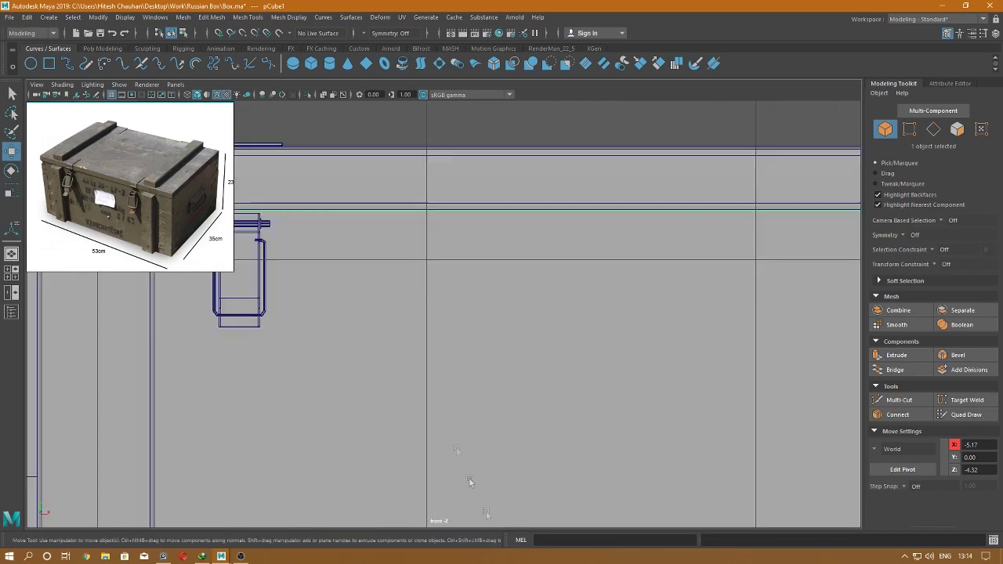
pyautogui.click(266, 265)
pyautogui.keyDown('alt'); pyautogui.moveTo(265, 264); pyautogui.dragTo(465, 324, button='middle'); pyautogui.keyUp('alt')
pyautogui.scroll(1, 443, 392)
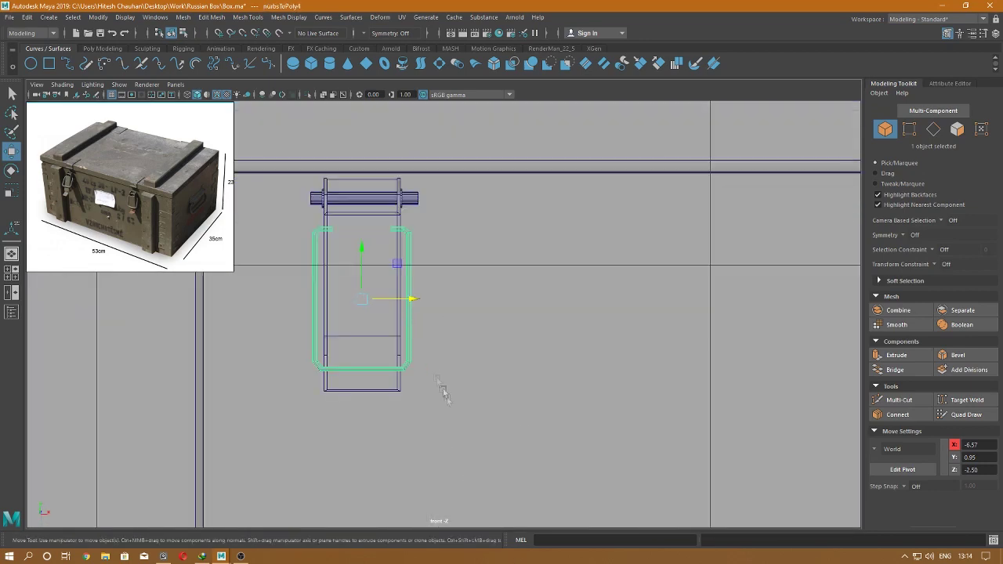
pyautogui.scroll(2, 470, 444)
pyautogui.scroll(1, 421, 352)
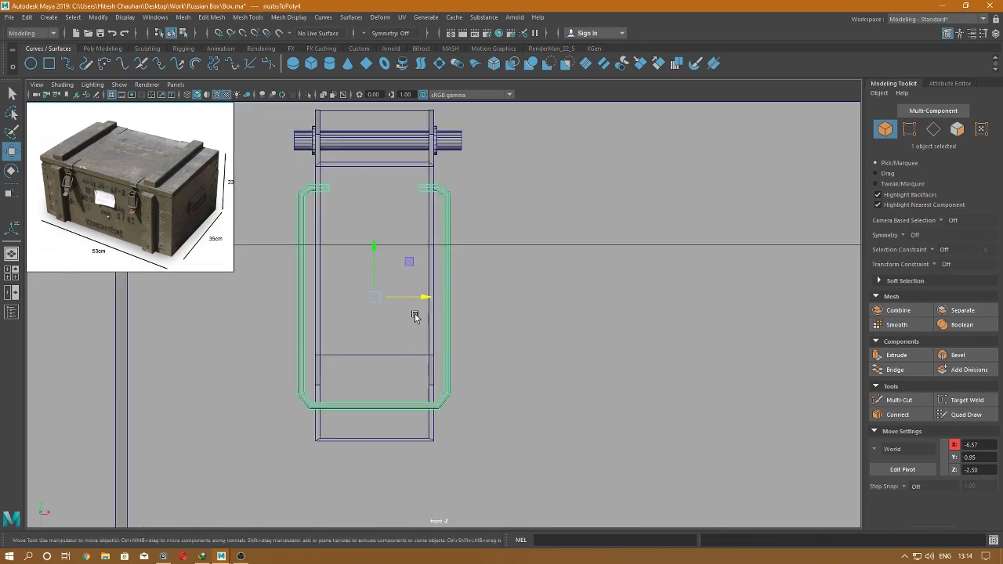
# - Switch to the perspective view and orbit around the whole crate
pyautogui.press('space')
pyautogui.moveTo(406, 279); pyautogui.dragTo(405, 260)
pyautogui.moveTo(459, 408)
pyautogui.keyDown('alt'); pyautogui.mouseDown()
pyautogui.moveTo(617, 445)
pyautogui.moveTo(449, 333)
pyautogui.moveTo(409, 350)
pyautogui.moveTo(425, 410)
pyautogui.moveTo(454, 366)
pyautogui.moveTo(412, 347)
pyautogui.mouseUp(); pyautogui.keyUp('alt')
# - Create a new polygon cube and move it toward the crate
pyautogui.scroll(-2, 411, 347)
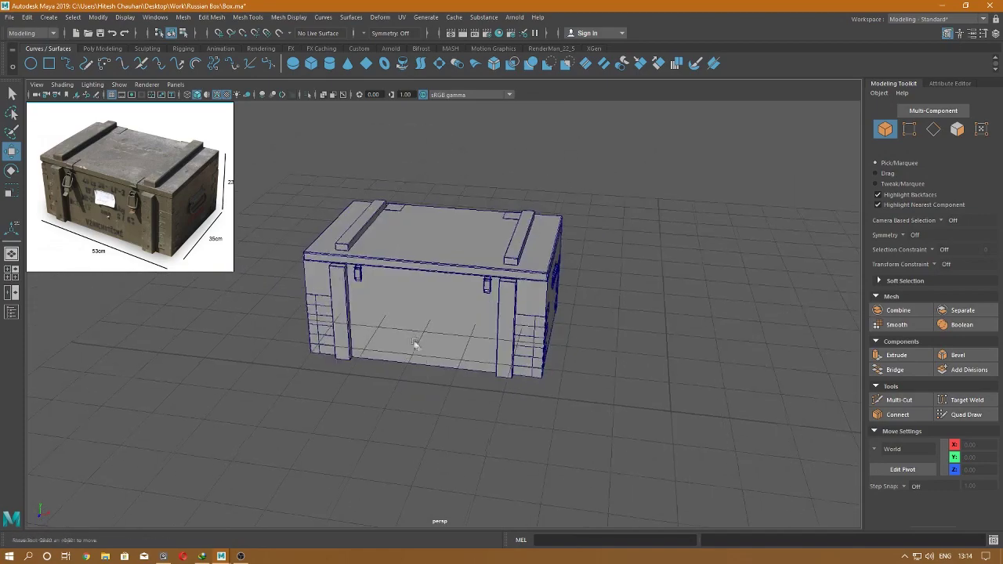
pyautogui.keyDown('alt'); pyautogui.moveTo(444, 393); pyautogui.dragTo(675, 335); pyautogui.keyUp('alt')
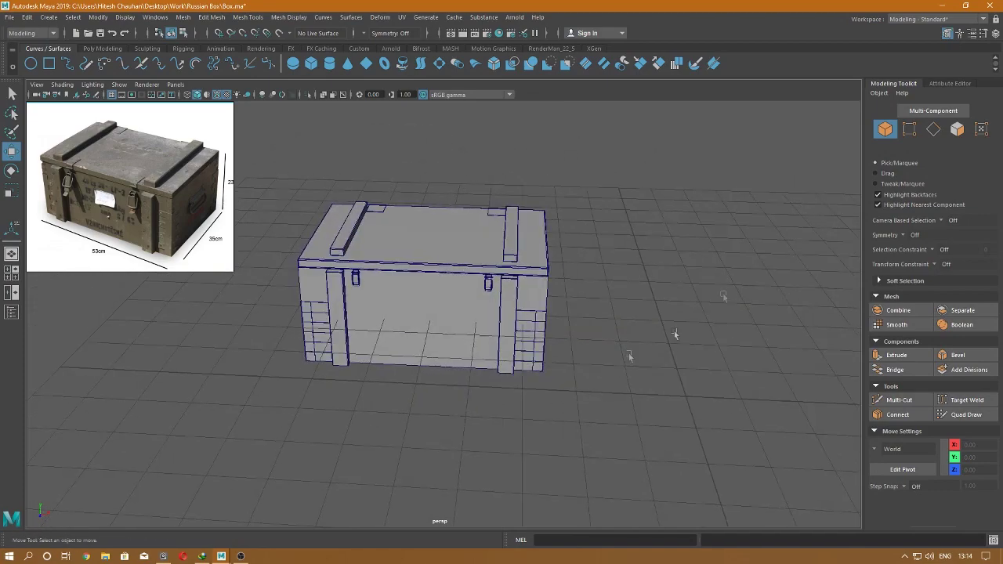
pyautogui.keyDown('shift'); pyautogui.rightClick(654, 269); pyautogui.keyUp('shift')
pyautogui.click(653, 297)
pyautogui.keyDown('alt'); pyautogui.moveTo(653, 296); pyautogui.dragTo(583, 313); pyautogui.keyUp('alt')
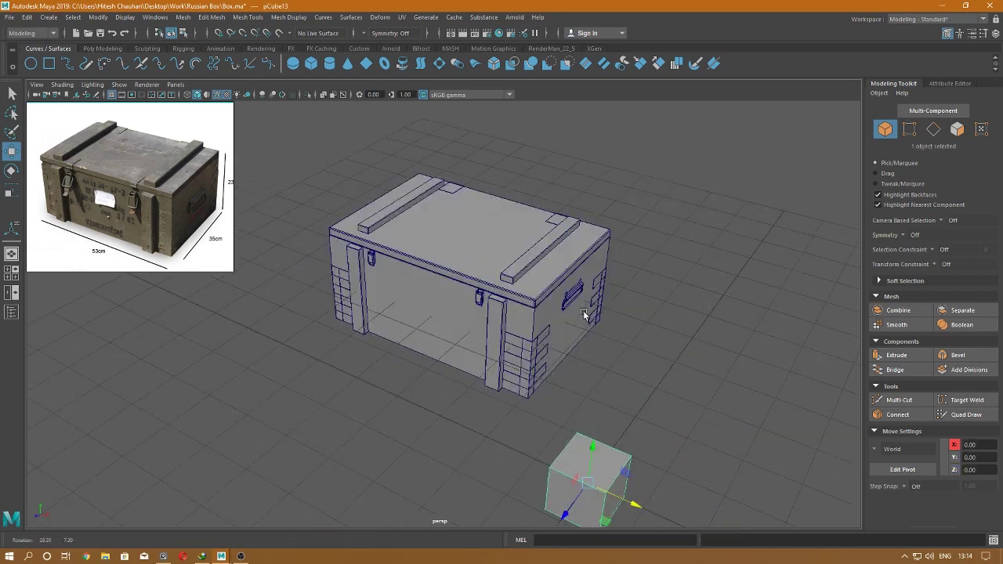
pyautogui.click(381, 408)
pyautogui.click(588, 478)
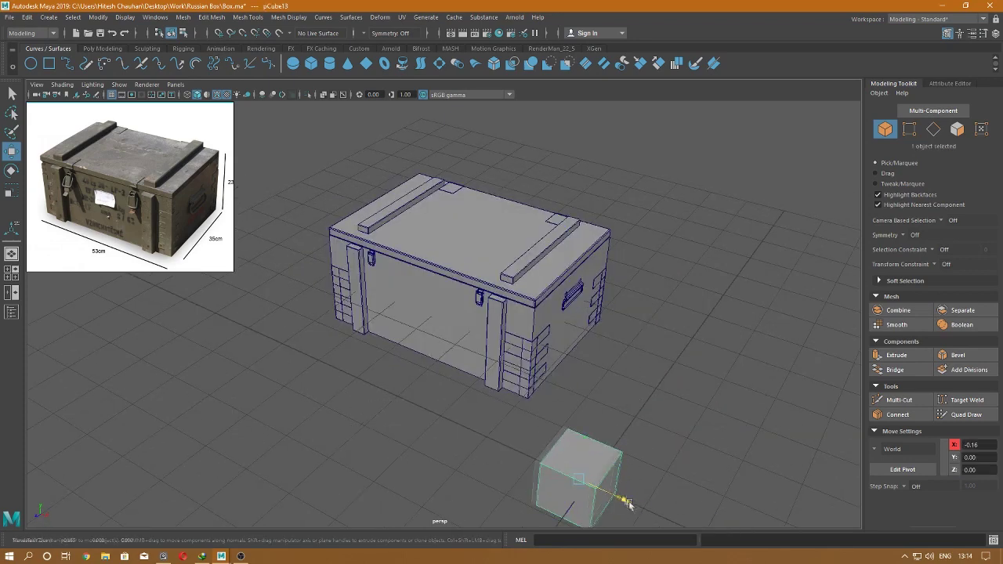
pyautogui.moveTo(631, 506)
pyautogui.mouseDown()
pyautogui.moveTo(474, 419)
pyautogui.moveTo(522, 335)
pyautogui.moveTo(507, 239)
pyautogui.mouseUp()
pyautogui.scroll(3, 558, 305)
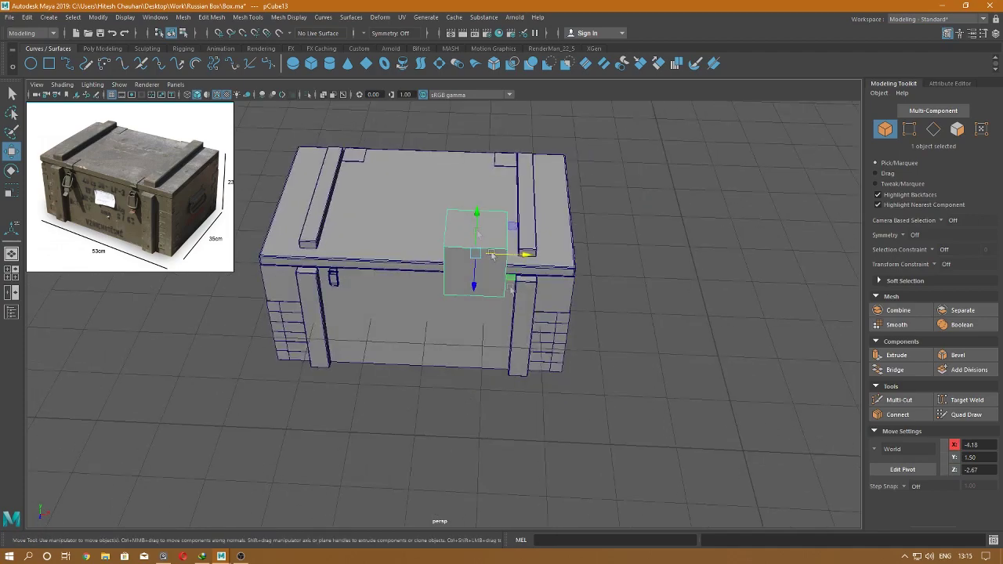
pyautogui.scroll(5, 510, 396)
# - Scale the cube down to about 0.185
pyautogui.press('r')
pyautogui.moveTo(500, 220); pyautogui.dragTo(441, 205, button='middle')
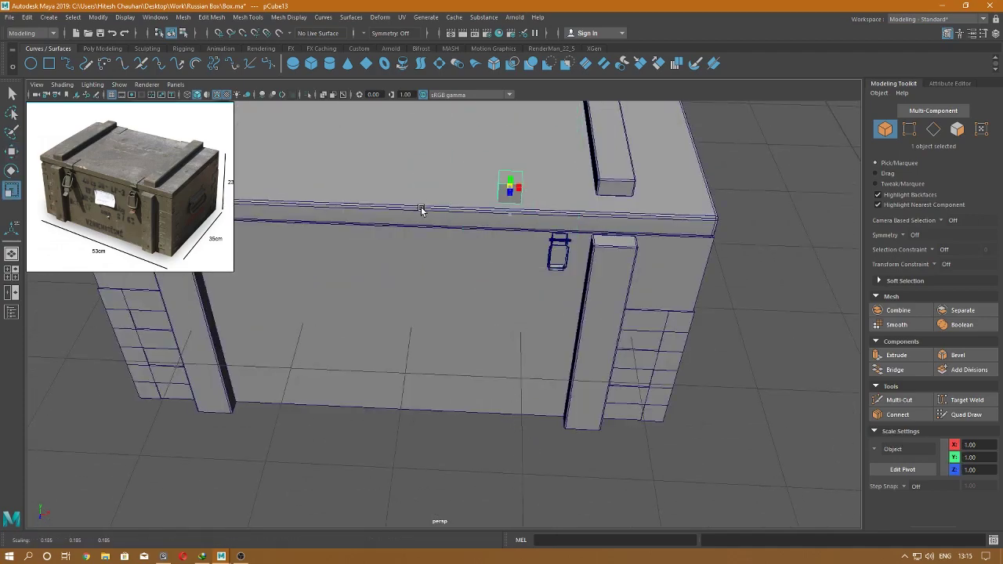
pyautogui.press('w')
pyautogui.keyDown('alt'); pyautogui.moveTo(421, 210); pyautogui.dragTo(520, 300); pyautogui.keyUp('alt')
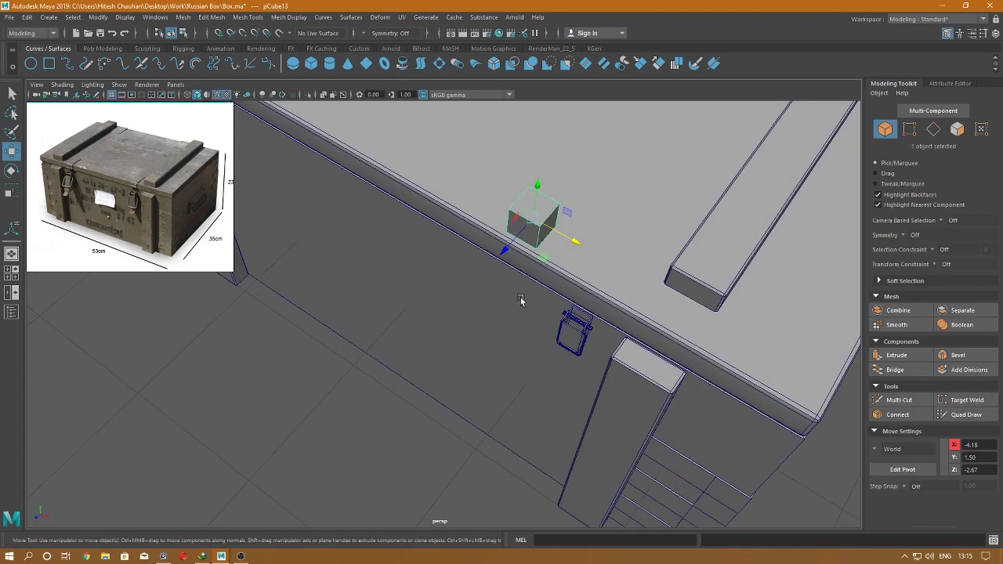
pyautogui.press('r')
pyautogui.moveTo(567, 254); pyautogui.dragTo(572, 240, button='middle')
pyautogui.press('w')
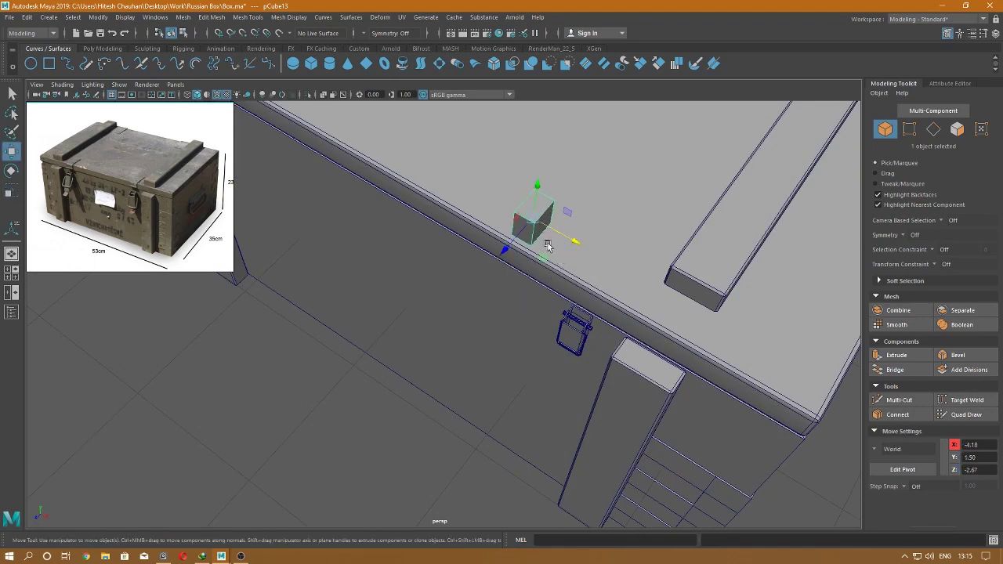
pyautogui.moveTo(543, 243)
pyautogui.keyDown('alt'); pyautogui.mouseDown()
pyautogui.moveTo(522, 251)
pyautogui.moveTo(523, 239)
pyautogui.mouseUp(); pyautogui.keyUp('alt')
# - Push one side face inward to flatten the cube into a thin panel
pyautogui.rightClick(527, 151)
pyautogui.click(525, 179)
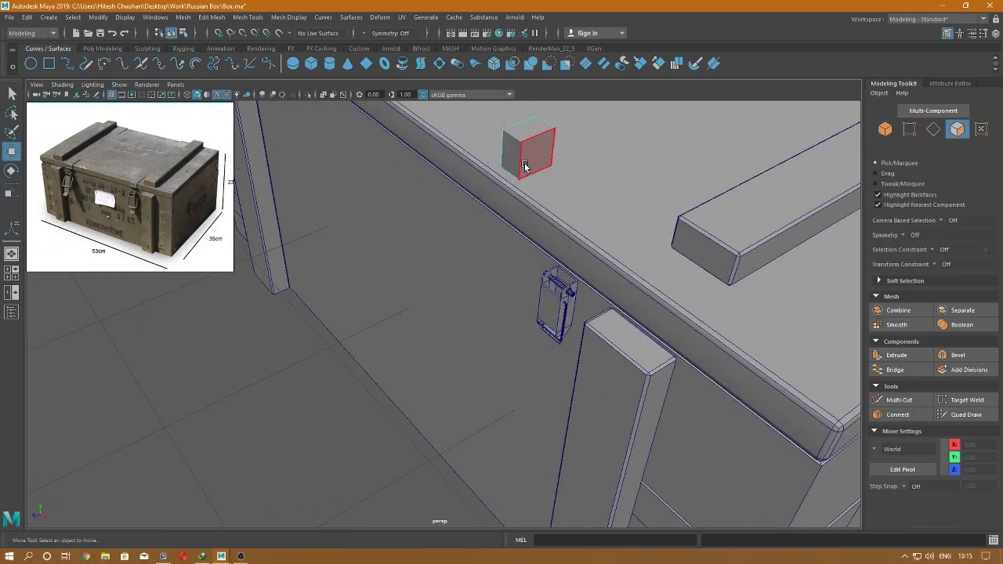
pyautogui.click(541, 151)
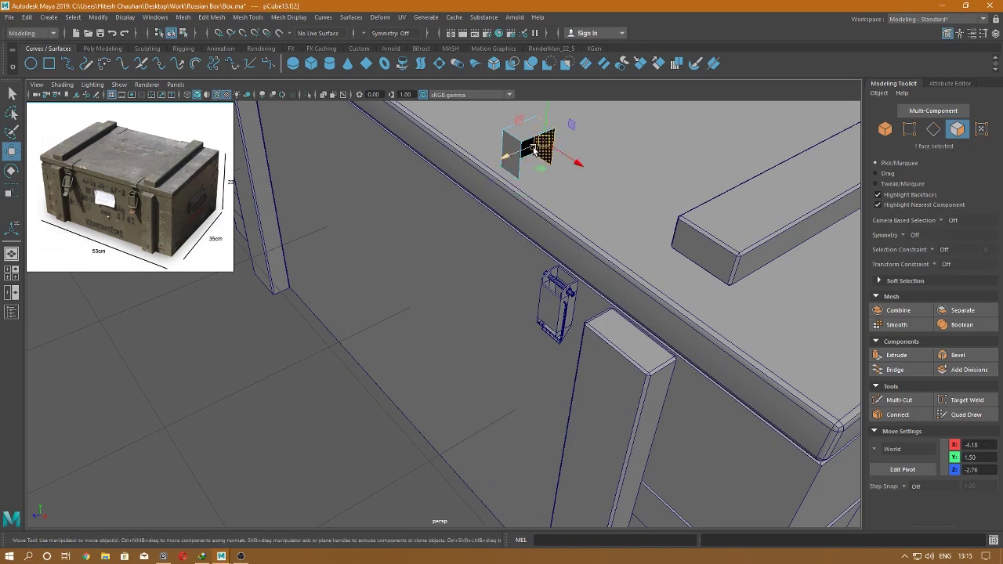
pyautogui.moveTo(541, 151); pyautogui.dragTo(527, 149)
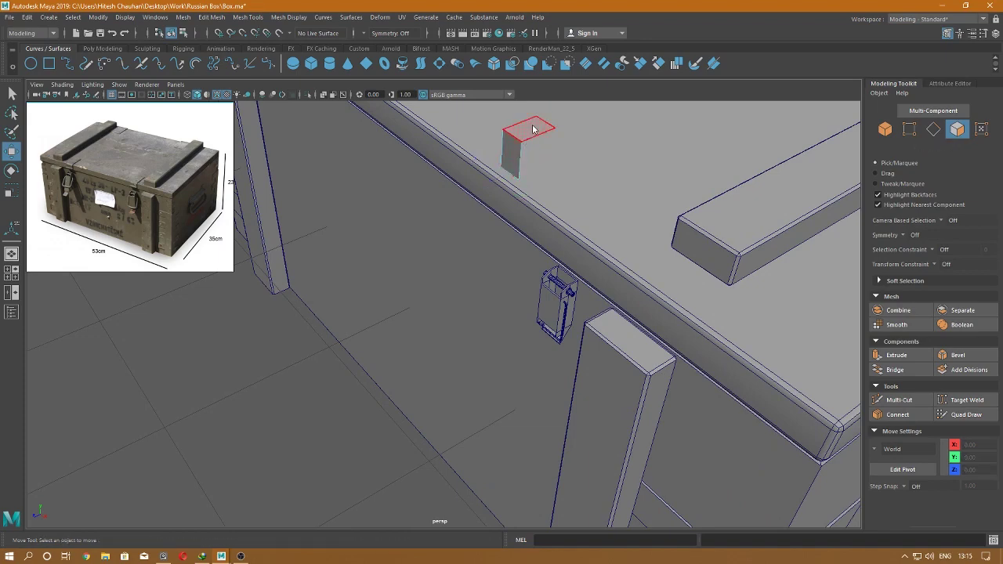
pyautogui.press('F8')
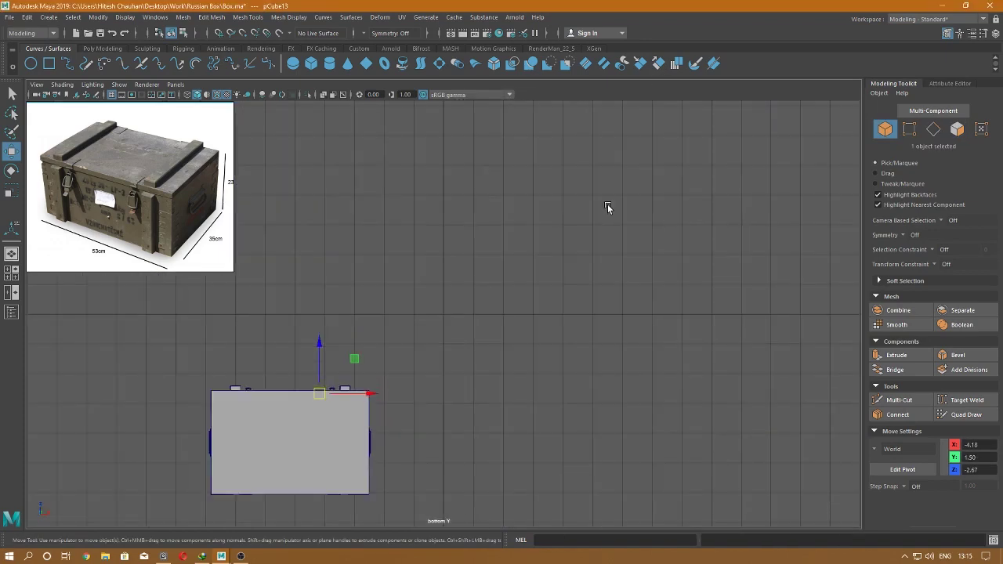
# - Lower the panel onto the lid edge in the front view
pyautogui.press('space')
pyautogui.moveTo(607, 207); pyautogui.dragTo(614, 236)
pyautogui.press('f')
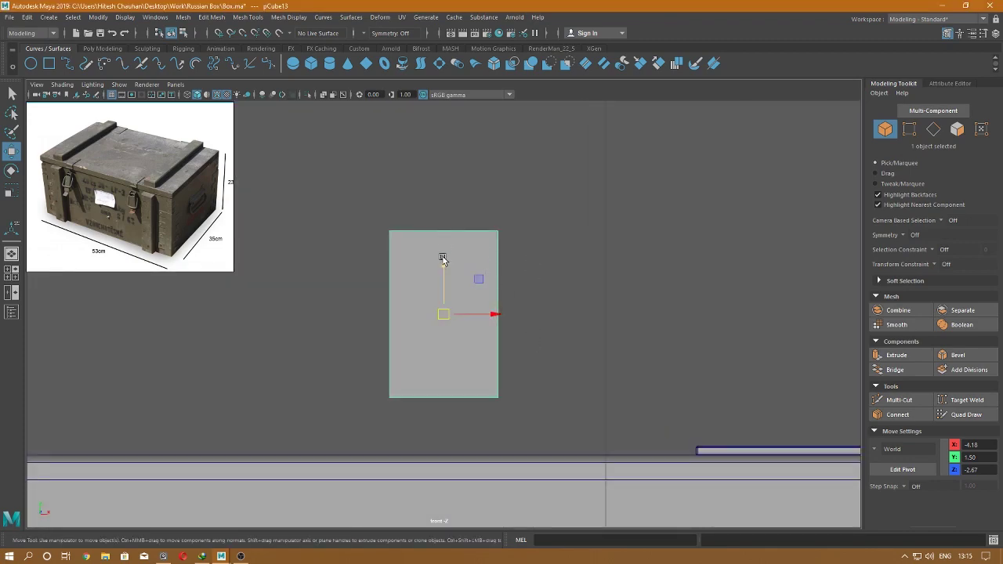
pyautogui.moveTo(443, 260); pyautogui.dragTo(433, 473)
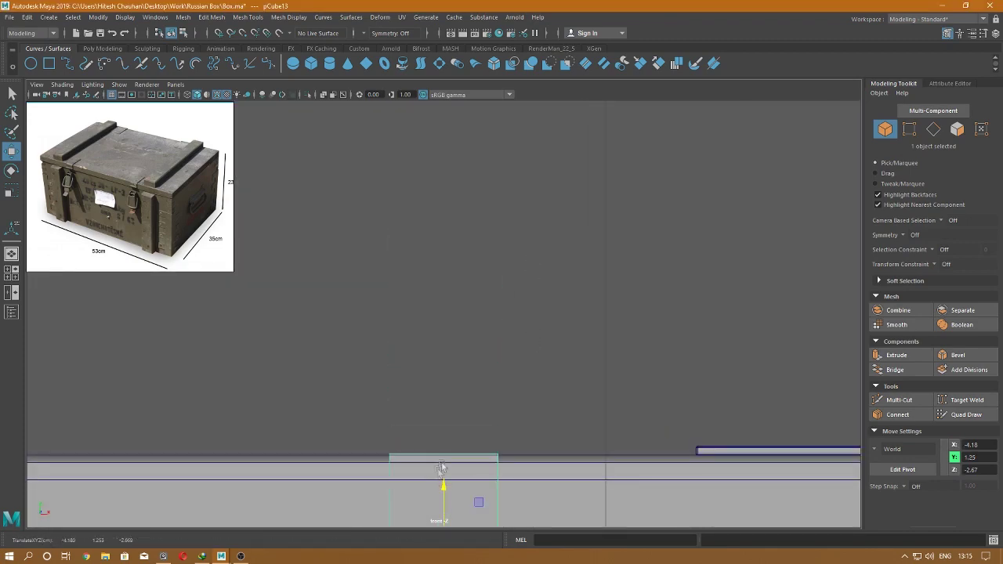
pyautogui.keyDown('alt'); pyautogui.moveTo(441, 468); pyautogui.dragTo(544, 260, button='middle'); pyautogui.keyUp('alt')
pyautogui.press('space')
pyautogui.moveTo(544, 261)
pyautogui.mouseDown()
pyautogui.moveTo(515, 241)
pyautogui.moveTo(524, 347)
pyautogui.moveTo(481, 306)
pyautogui.moveTo(569, 306)
pyautogui.moveTo(698, 375)
pyautogui.mouseUp()
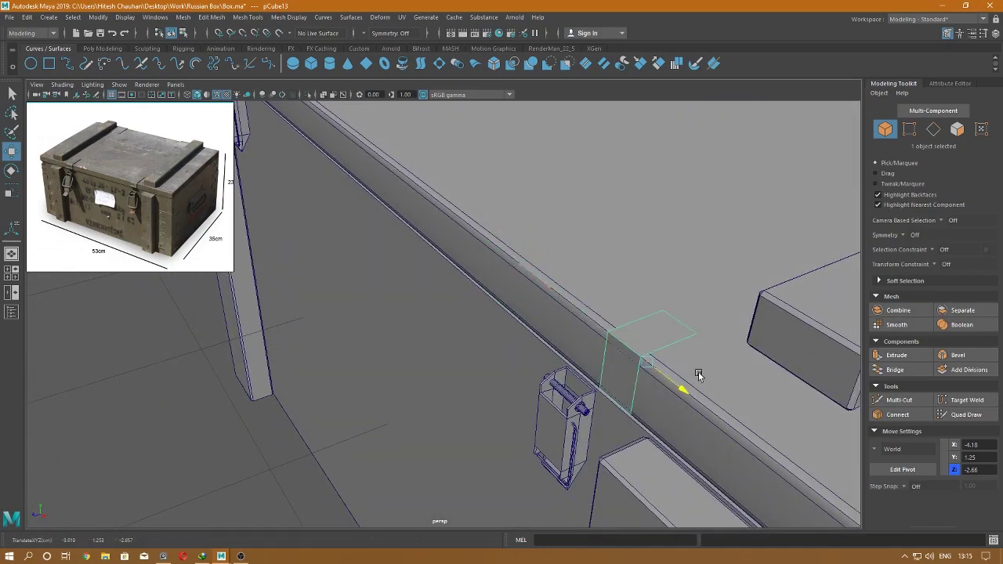
pyautogui.moveTo(644, 399)
pyautogui.keyDown('alt'); pyautogui.mouseDown()
pyautogui.moveTo(633, 374)
pyautogui.moveTo(663, 369)
pyautogui.mouseUp(); pyautogui.keyUp('alt')
# - Move two panel vertices to Y 1.35, Z -2.85
pyautogui.click(673, 219)
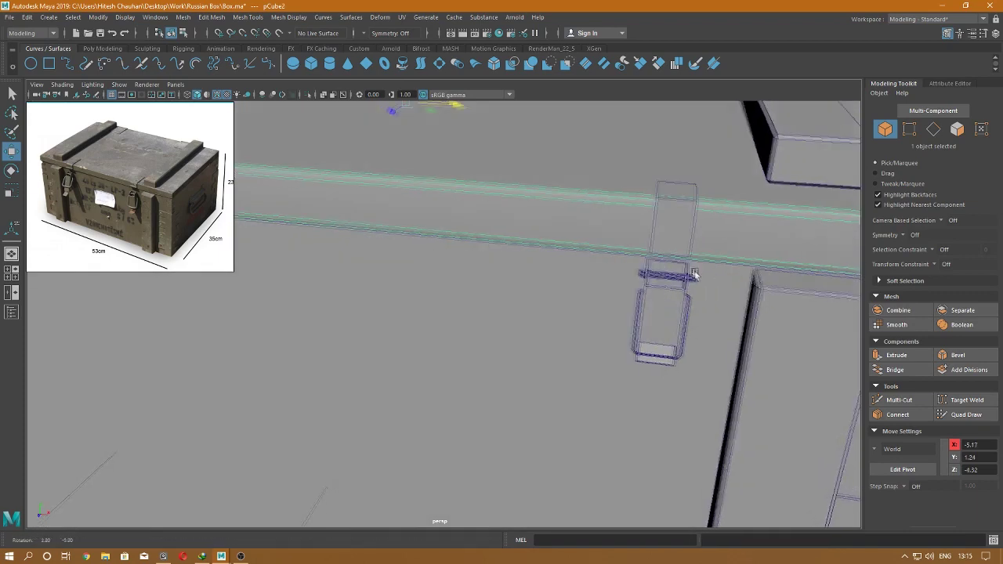
pyautogui.click(672, 220)
pyautogui.moveTo(663, 206); pyautogui.dragTo(619, 204, button='right')
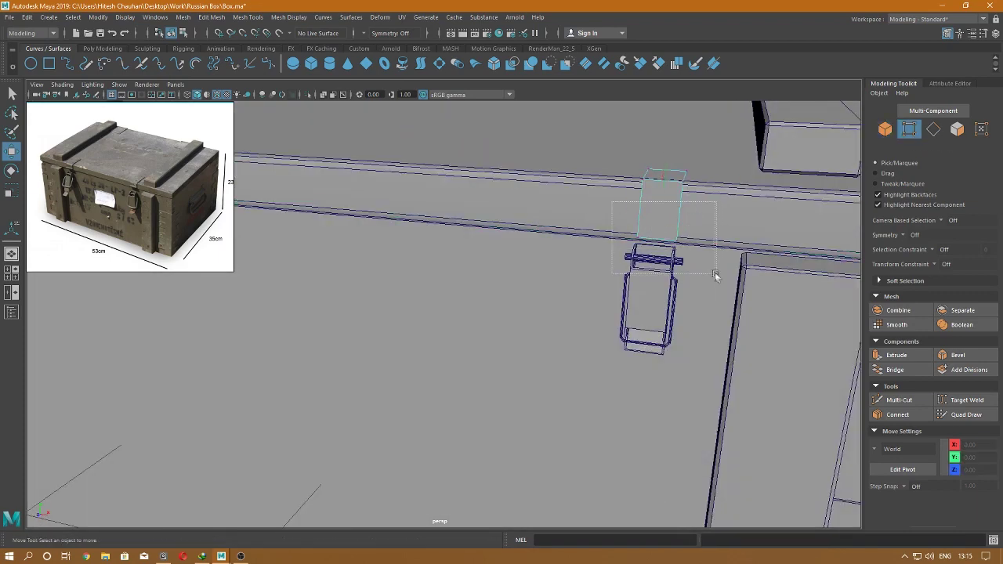
pyautogui.moveTo(714, 278); pyautogui.dragTo(660, 190)
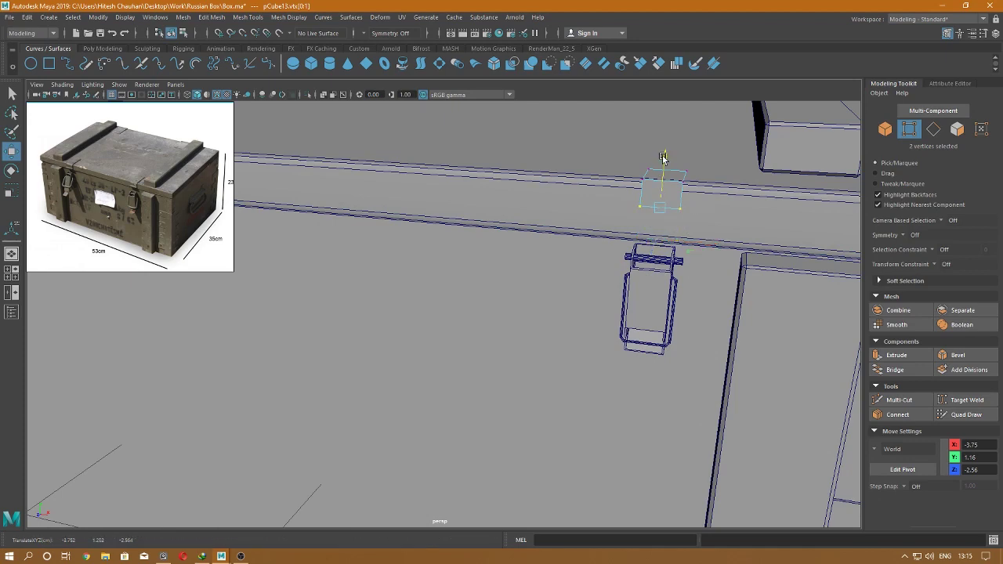
pyautogui.moveTo(663, 154)
pyautogui.keyDown('alt'); pyautogui.mouseDown()
pyautogui.moveTo(656, 188)
pyautogui.moveTo(539, 341)
pyautogui.mouseUp(); pyautogui.keyUp('alt')
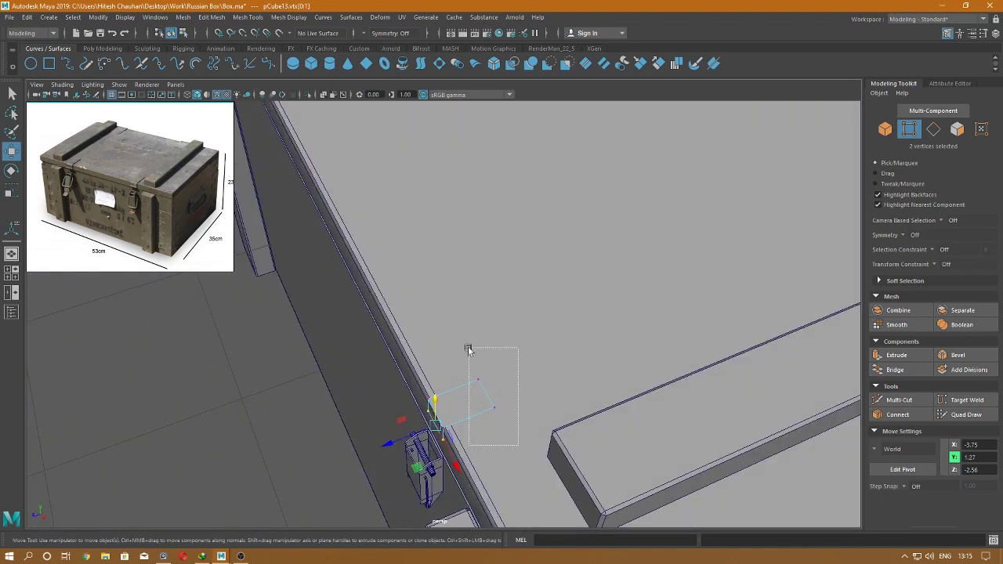
pyautogui.moveTo(454, 409); pyautogui.dragTo(464, 407)
# - Extrude the three clasp faces on pCube13 with a thickness of 0.05
pyautogui.moveTo(470, 263); pyautogui.dragTo(470, 237, button='right')
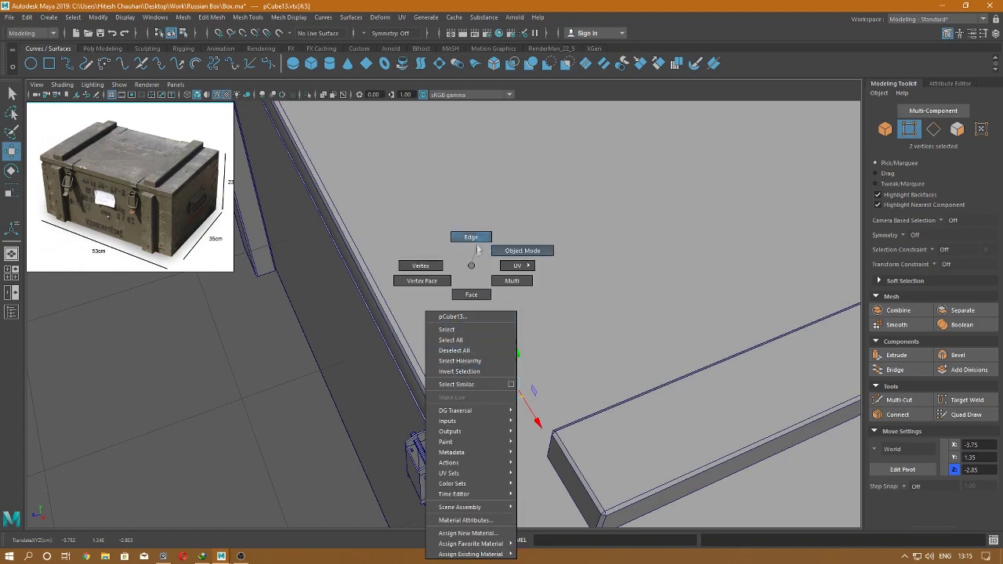
pyautogui.click(447, 384)
pyautogui.moveTo(447, 385)
pyautogui.keyDown('alt'); pyautogui.mouseDown()
pyautogui.moveTo(488, 298)
pyautogui.moveTo(455, 323)
pyautogui.mouseUp(); pyautogui.keyUp('alt')
pyautogui.moveTo(519, 266); pyautogui.dragTo(519, 239, button='right')
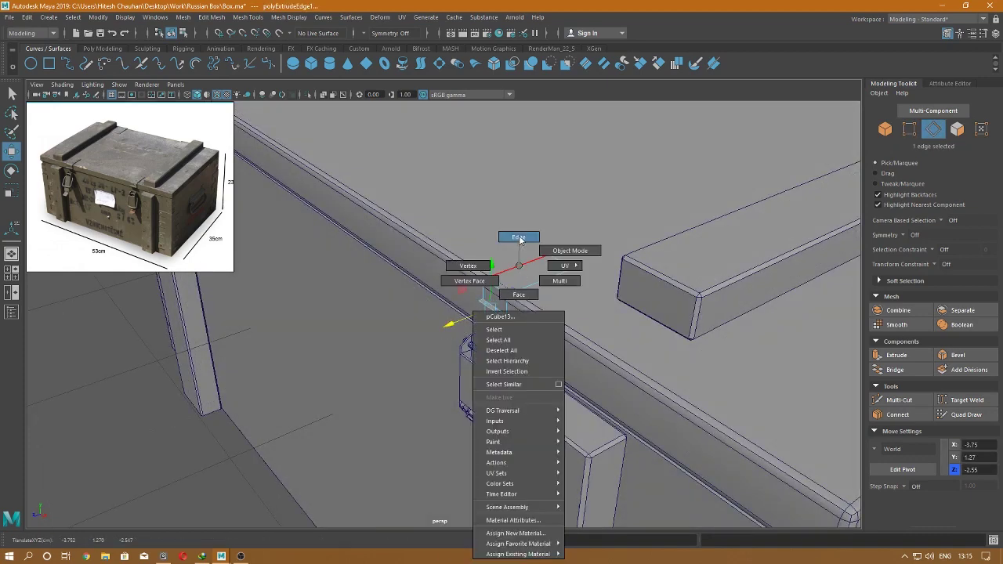
pyautogui.click(513, 289)
pyautogui.moveTo(517, 294); pyautogui.dragTo(517, 259, button='right')
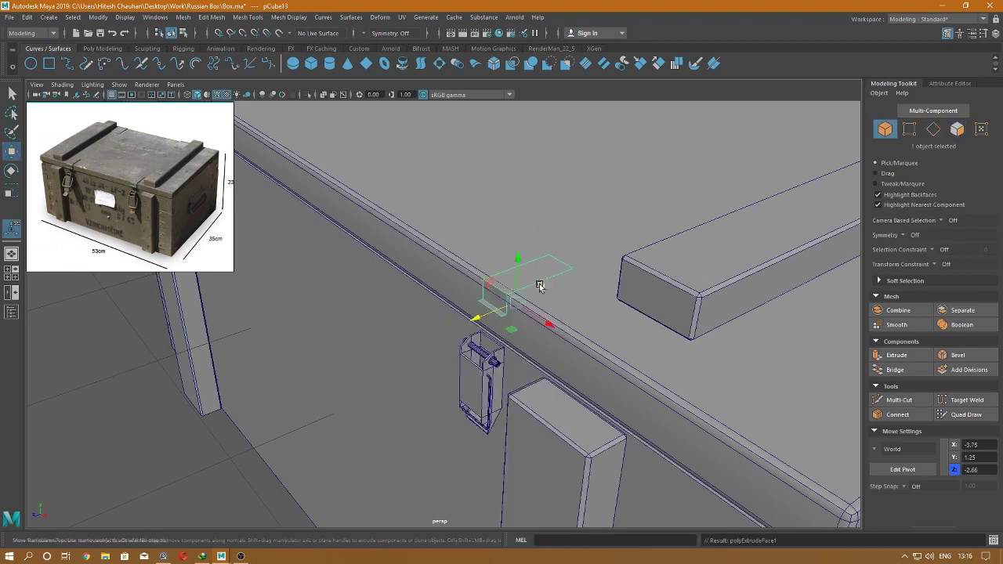
pyautogui.hotkey('ctrl', 'e')
pyautogui.write('0.05')
pyautogui.press('Return')
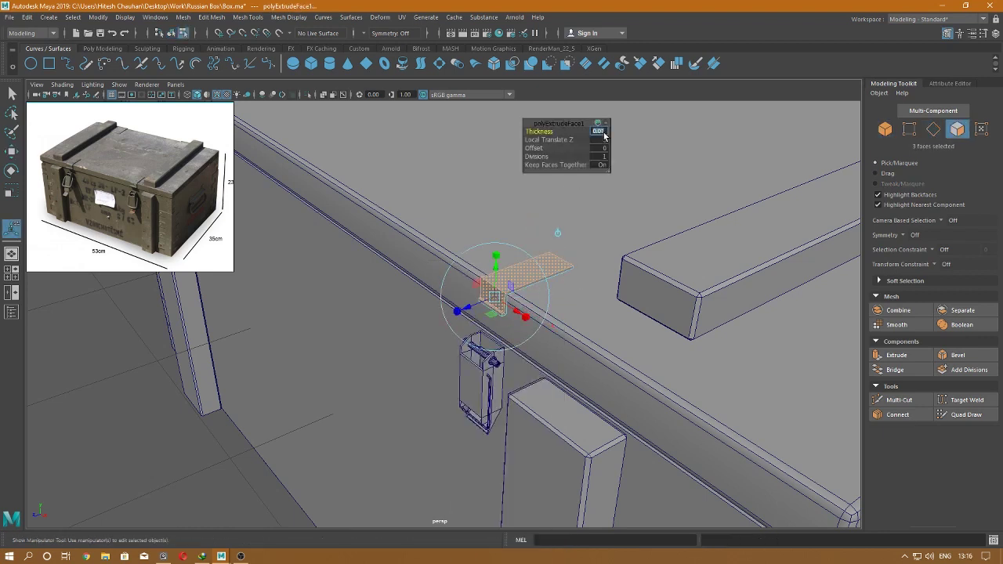
pyautogui.press('w')
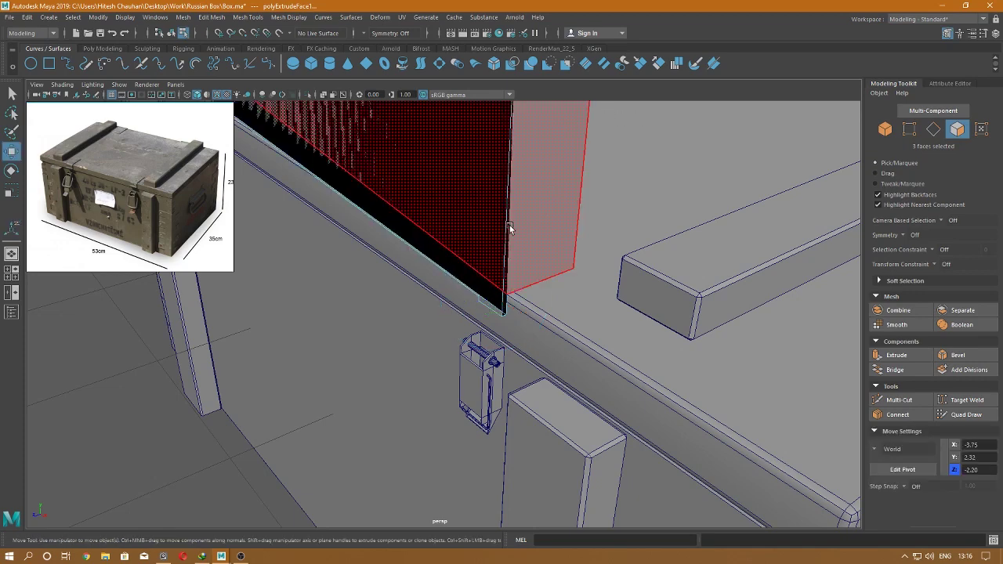
# - Return to Object mode and inspect the new L-shaped clasp, briefly using X-ray shading
pyautogui.press('F8')
pyautogui.hotkey('alt', 'x')
pyautogui.moveTo(517, 239)
pyautogui.keyDown('alt'); pyautogui.mouseDown()
pyautogui.moveTo(511, 356)
pyautogui.moveTo(493, 224)
pyautogui.moveTo(477, 271)
pyautogui.mouseUp(); pyautogui.keyUp('alt')
pyautogui.hotkey('alt', 'x')
pyautogui.click(363, 300)
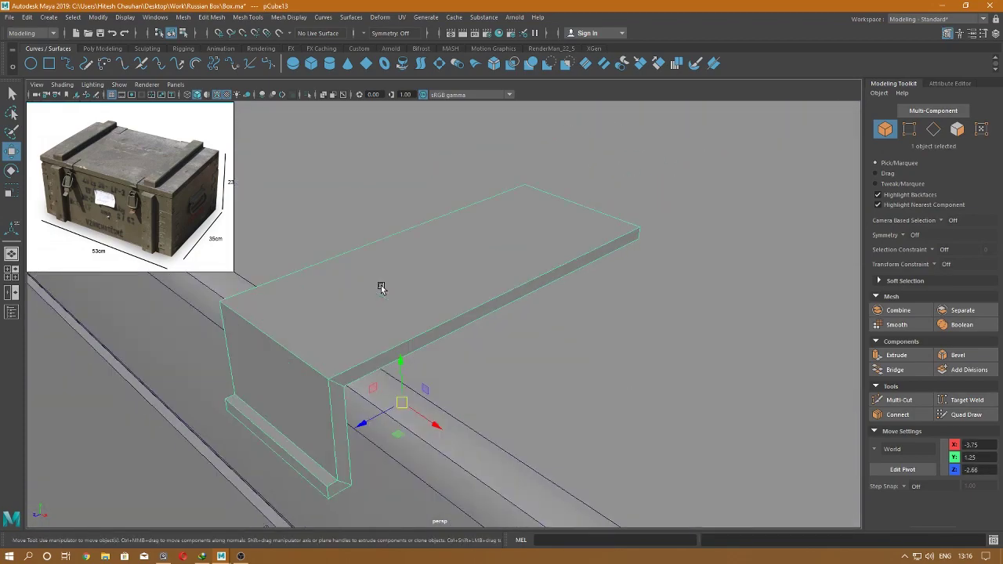
pyautogui.moveTo(380, 287)
pyautogui.keyDown('alt'); pyautogui.mouseDown()
pyautogui.moveTo(367, 376)
pyautogui.moveTo(439, 273)
pyautogui.moveTo(424, 252)
pyautogui.mouseUp(); pyautogui.keyUp('alt')
# - Raise the clasp's bottom lip edge slightly and bevel it to round the lip
pyautogui.rightClick(424, 253)
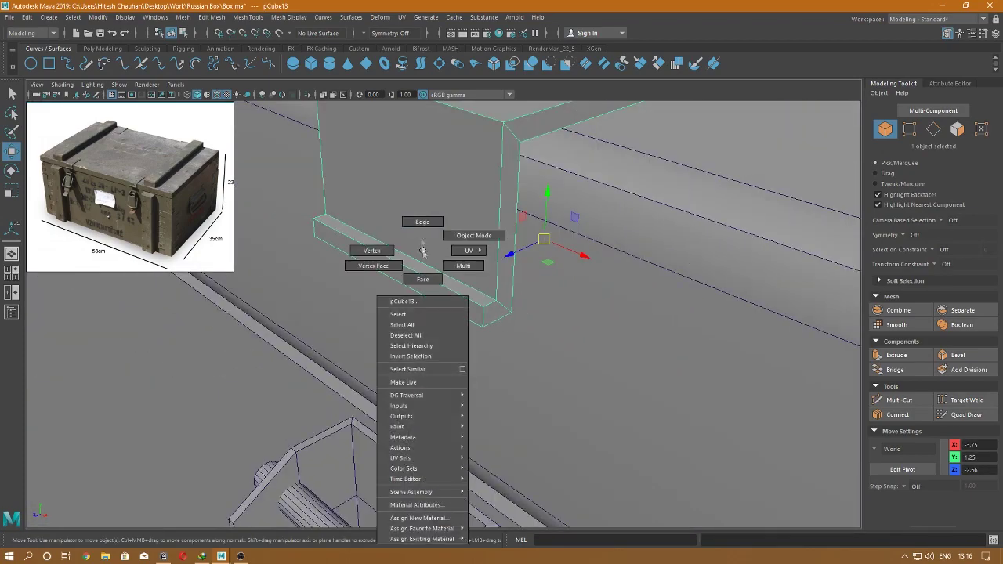
pyautogui.click(407, 284)
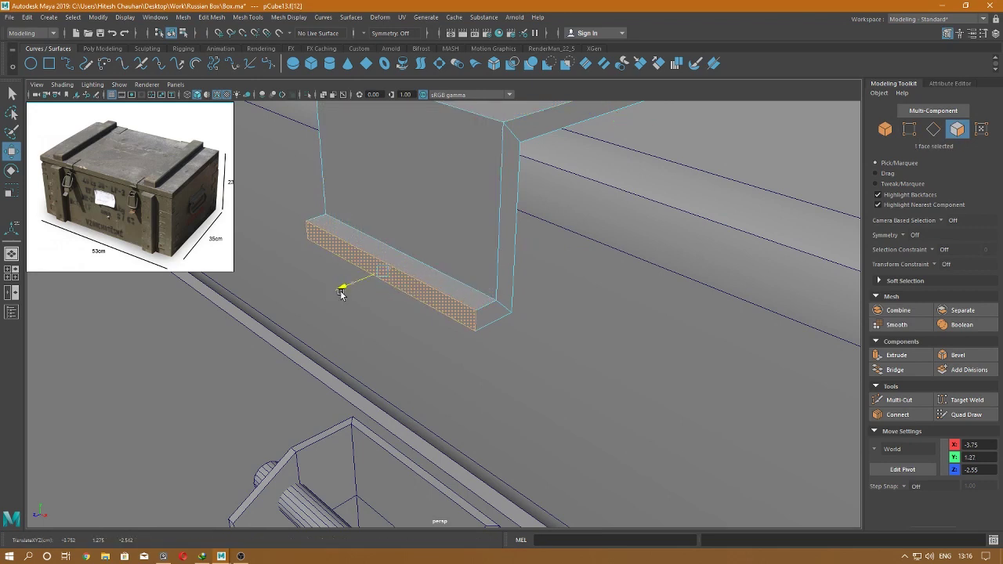
pyautogui.moveTo(362, 219); pyautogui.dragTo(359, 192, button='right')
pyautogui.click(370, 234)
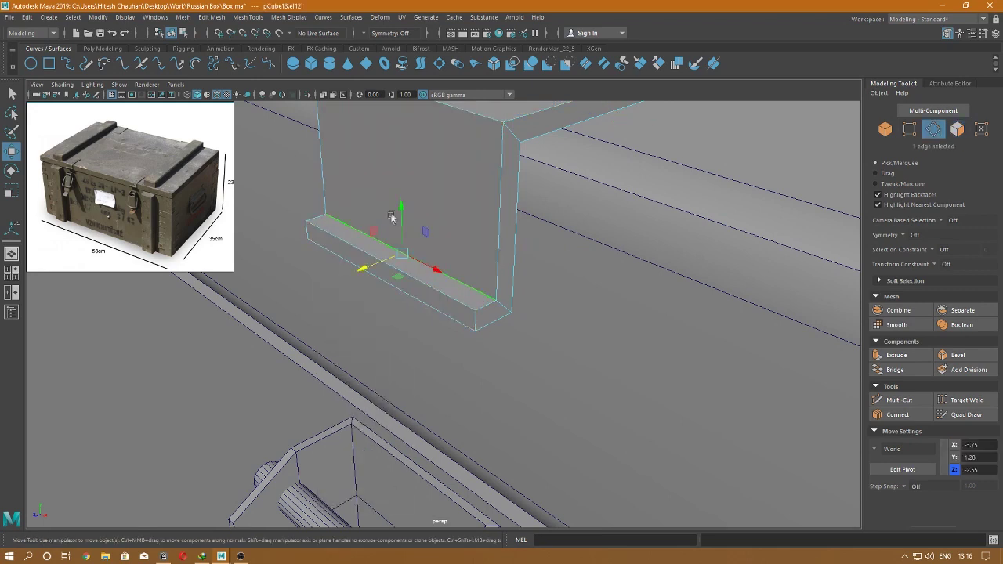
pyautogui.moveTo(399, 207); pyautogui.dragTo(402, 196)
pyautogui.moveTo(363, 260); pyautogui.dragTo(356, 267)
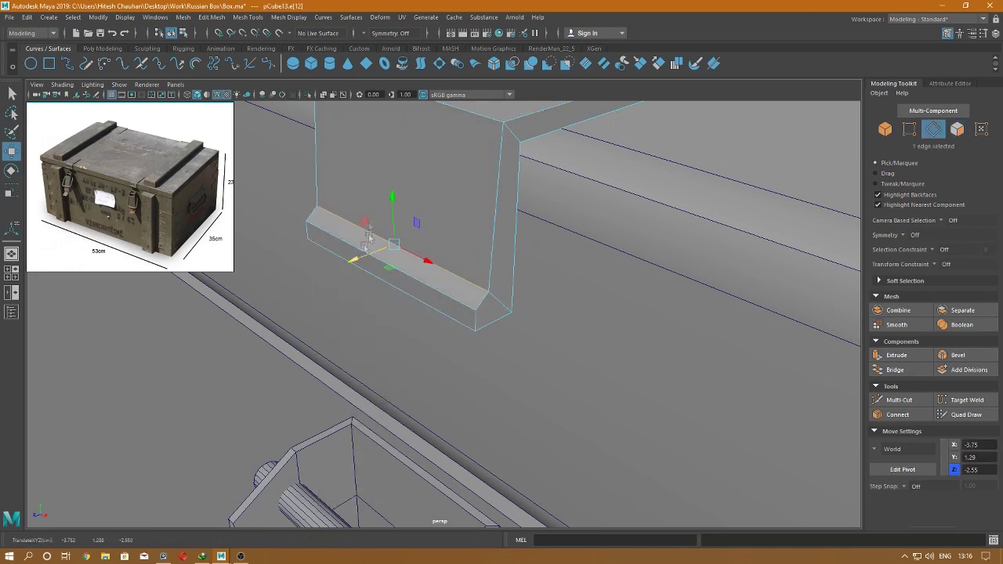
pyautogui.rightClick(368, 235)
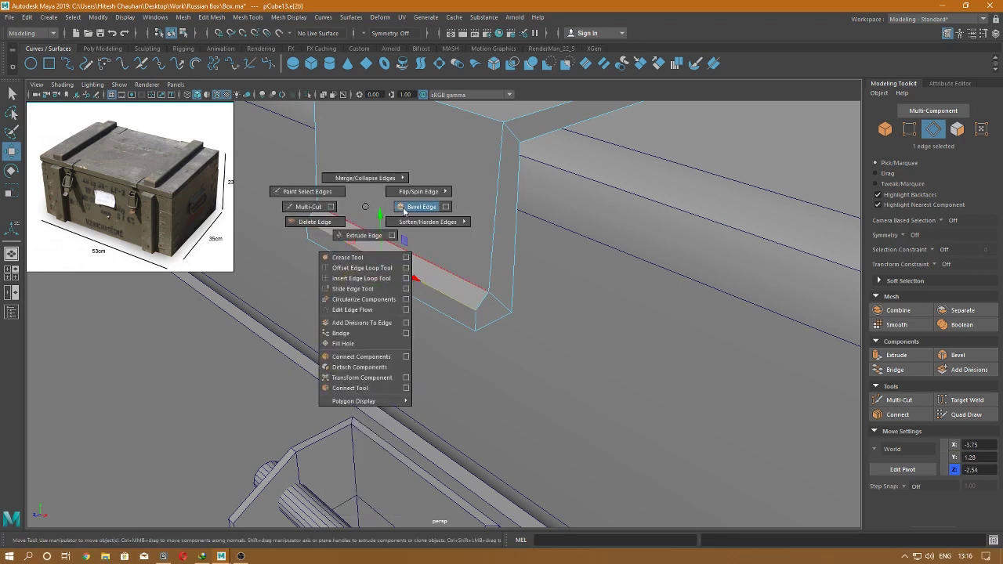
pyautogui.keyDown('shift'); pyautogui.moveTo(363, 213); pyautogui.dragTo(415, 208, button='right'); pyautogui.keyUp('shift')
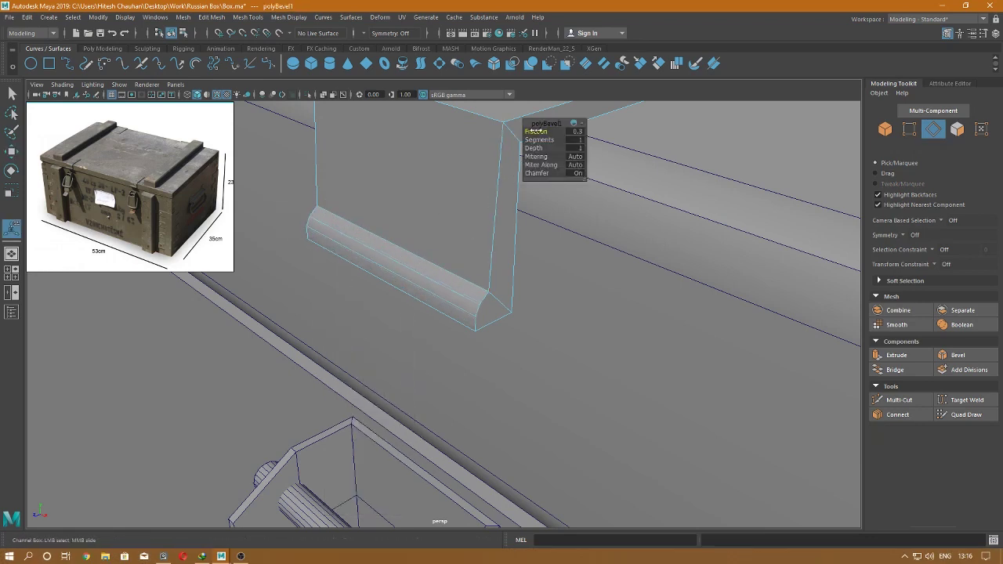
pyautogui.rightClick(439, 156)
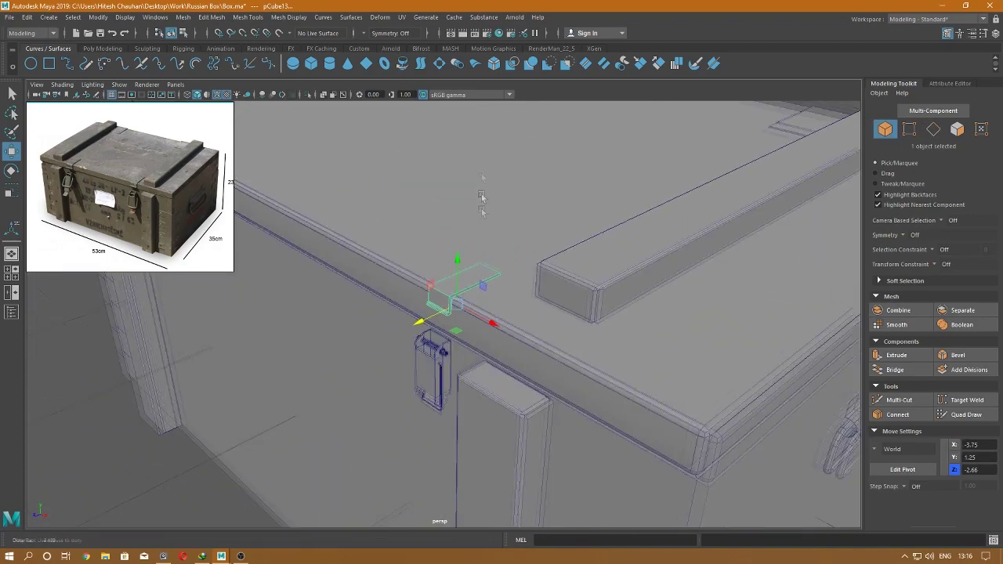
# - Bevel the clasp's outline edge loops with Fraction 0.3 and 2 segments
pyautogui.keyDown('alt'); pyautogui.moveTo(496, 205); pyautogui.dragTo(548, 392); pyautogui.keyUp('alt')
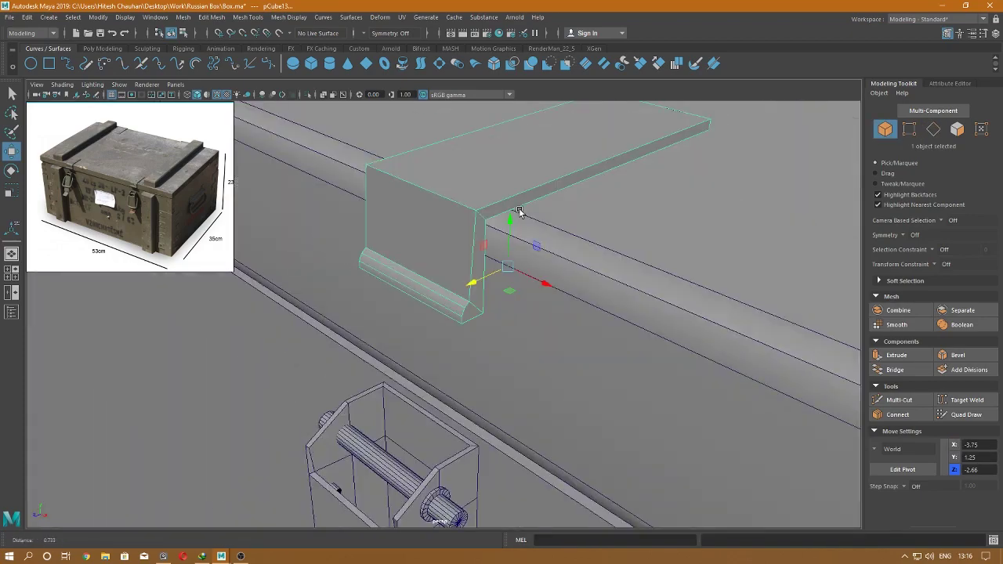
pyautogui.moveTo(474, 190); pyautogui.dragTo(435, 192, button='right')
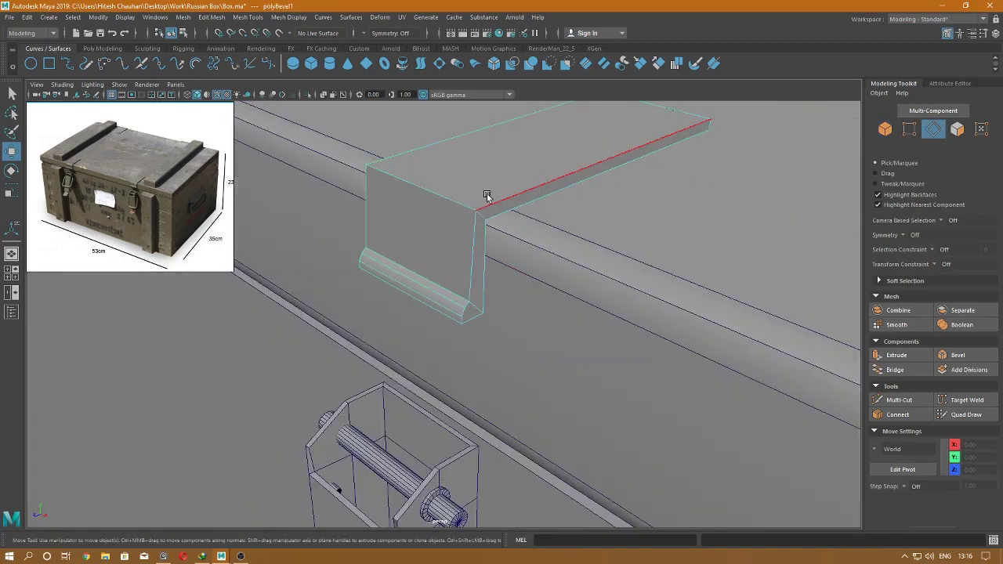
pyautogui.doubleClick(493, 202)
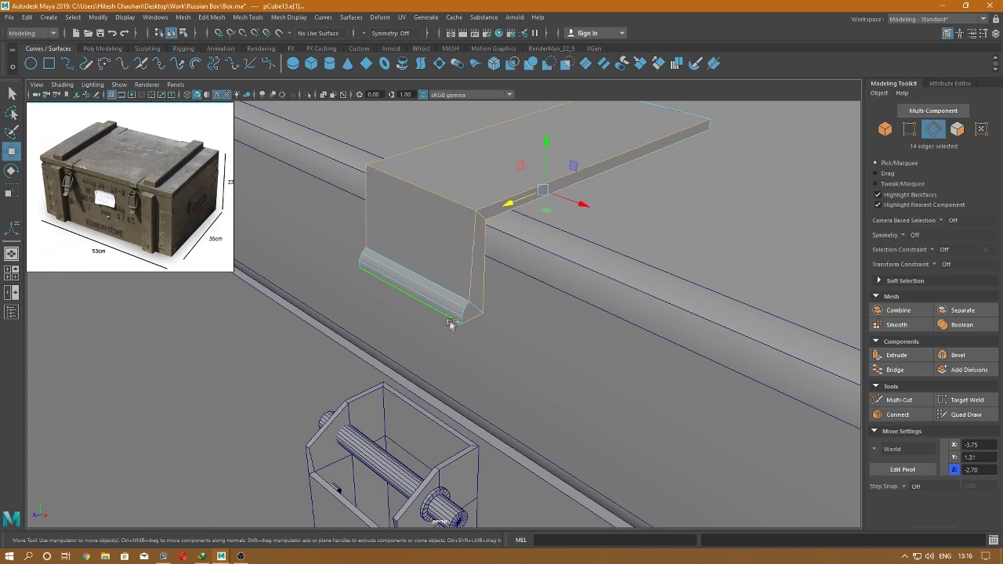
pyautogui.moveTo(453, 299)
pyautogui.keyDown('alt'); pyautogui.mouseDown()
pyautogui.moveTo(538, 264)
pyautogui.moveTo(479, 264)
pyautogui.moveTo(475, 283)
pyautogui.moveTo(651, 283)
pyautogui.moveTo(504, 235)
pyautogui.moveTo(618, 222)
pyautogui.mouseUp(); pyautogui.keyUp('alt')
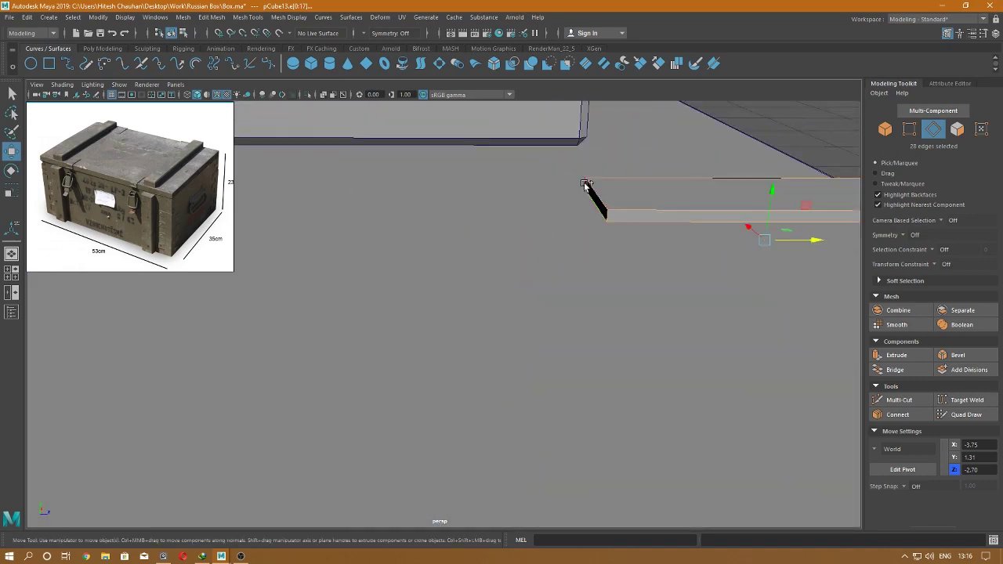
pyautogui.moveTo(586, 184)
pyautogui.keyDown('alt'); pyautogui.mouseDown()
pyautogui.moveTo(513, 261)
pyautogui.moveTo(405, 262)
pyautogui.mouseUp(); pyautogui.keyUp('alt')
pyautogui.keyDown('shift'); pyautogui.moveTo(405, 257); pyautogui.dragTo(441, 258, button='right'); pyautogui.keyUp('shift')
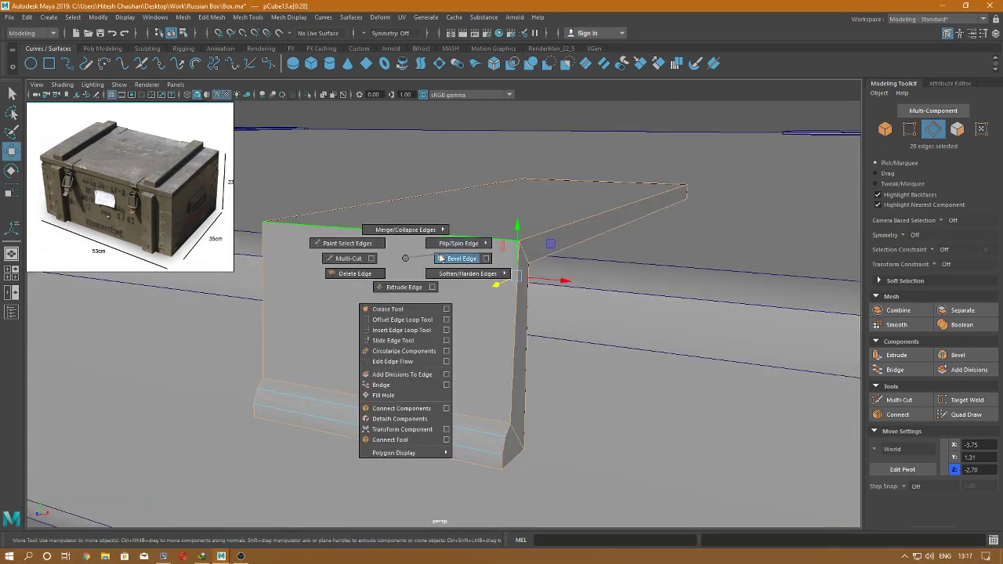
pyautogui.moveTo(440, 258)
pyautogui.keyDown('alt'); pyautogui.mouseDown()
pyautogui.moveTo(444, 285)
pyautogui.moveTo(426, 264)
pyautogui.mouseUp(); pyautogui.keyUp('alt')
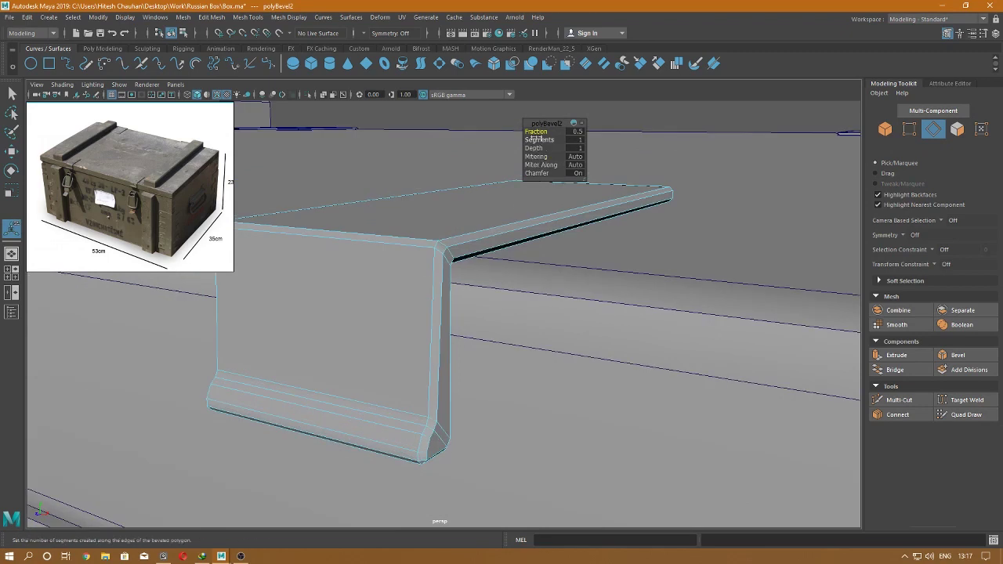
pyautogui.moveTo(535, 131); pyautogui.dragTo(534, 131, button='middle')
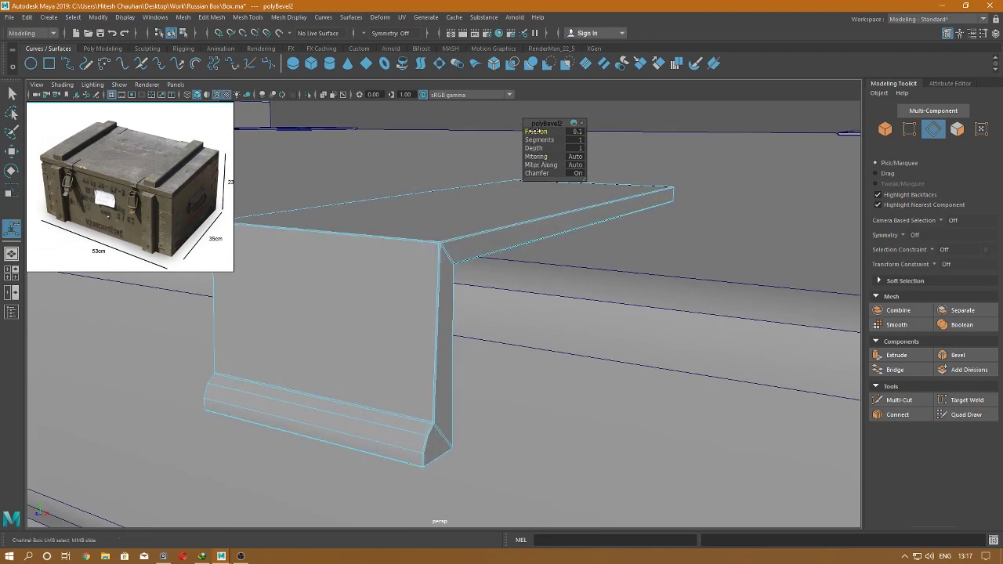
pyautogui.moveTo(536, 132)
pyautogui.mouseDown(button='middle')
pyautogui.moveTo(553, 139)
pyautogui.moveTo(540, 142)
pyautogui.mouseUp(button='middle')
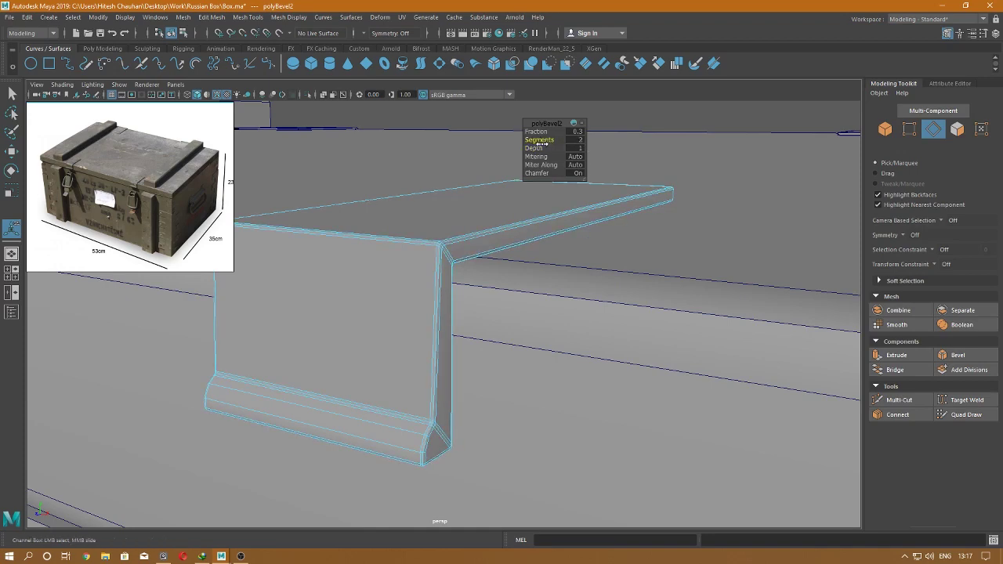
# - Return to Object mode, zoom out, and deselect the clasp
pyautogui.press('w')
pyautogui.moveTo(470, 190); pyautogui.dragTo(533, 166, button='right')
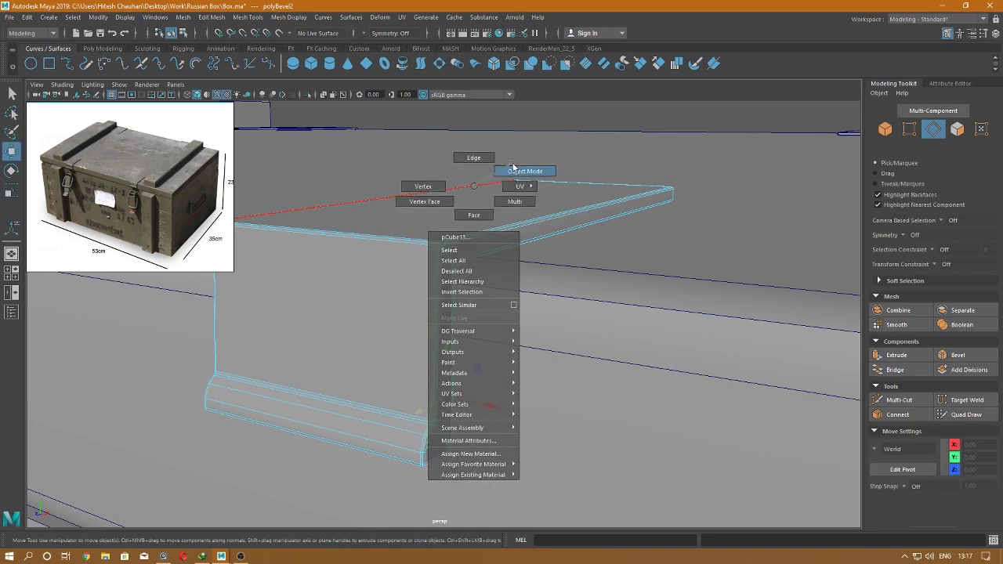
pyautogui.scroll(-5, 533, 165)
pyautogui.scroll(-2, 587, 152)
pyautogui.click(588, 151)
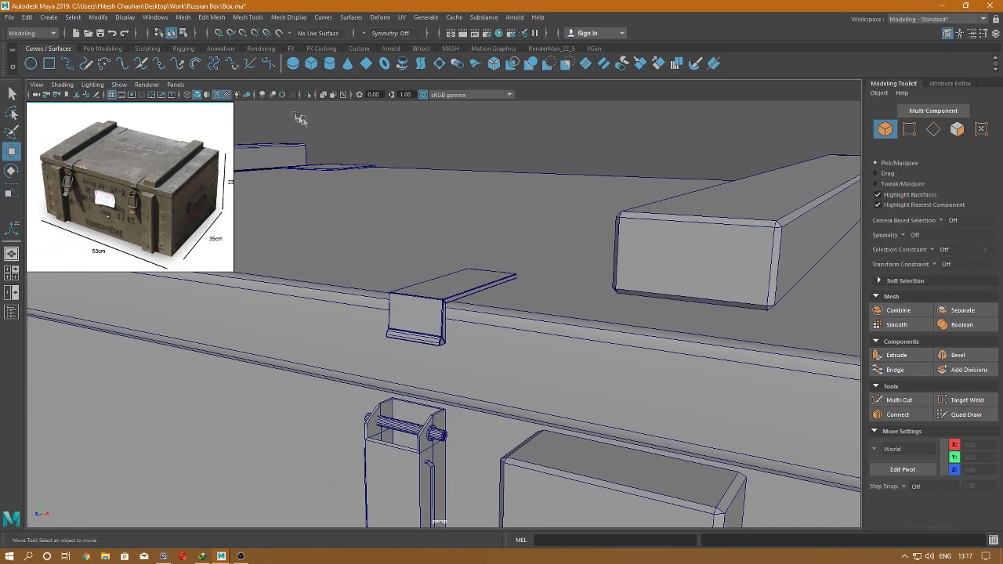
# - Move the duplicate clasp pCube14 along X to sit above the left latch at X -6.57
pyautogui.click(220, 97)
pyautogui.keyDown('alt'); pyautogui.moveTo(486, 235); pyautogui.dragTo(549, 264); pyautogui.keyUp('alt')
pyautogui.click(502, 315)
pyautogui.moveTo(510, 342)
pyautogui.keyDown('alt'); pyautogui.mouseDown()
pyautogui.moveTo(635, 313)
pyautogui.moveTo(729, 275)
pyautogui.mouseUp(); pyautogui.keyUp('alt')
pyautogui.moveTo(786, 283); pyautogui.dragTo(202, 363, button='middle')
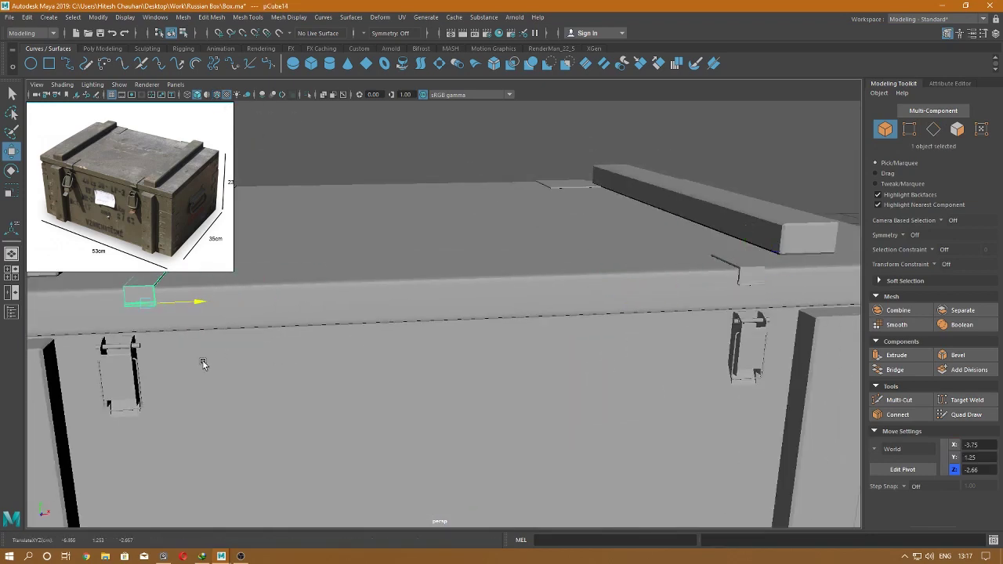
# - Check the clasp placement in the front view, then return to perspective to view the box
pyautogui.moveTo(179, 372)
pyautogui.keyDown('alt'); pyautogui.mouseDown()
pyautogui.moveTo(195, 340)
pyautogui.moveTo(227, 322)
pyautogui.mouseUp(); pyautogui.keyUp('alt')
pyautogui.press('space')
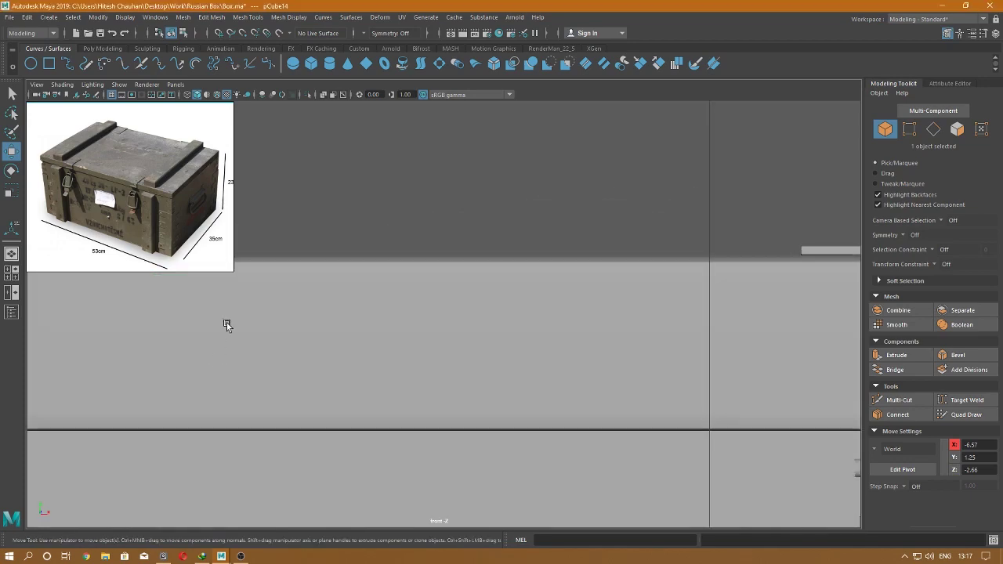
pyautogui.press('space')
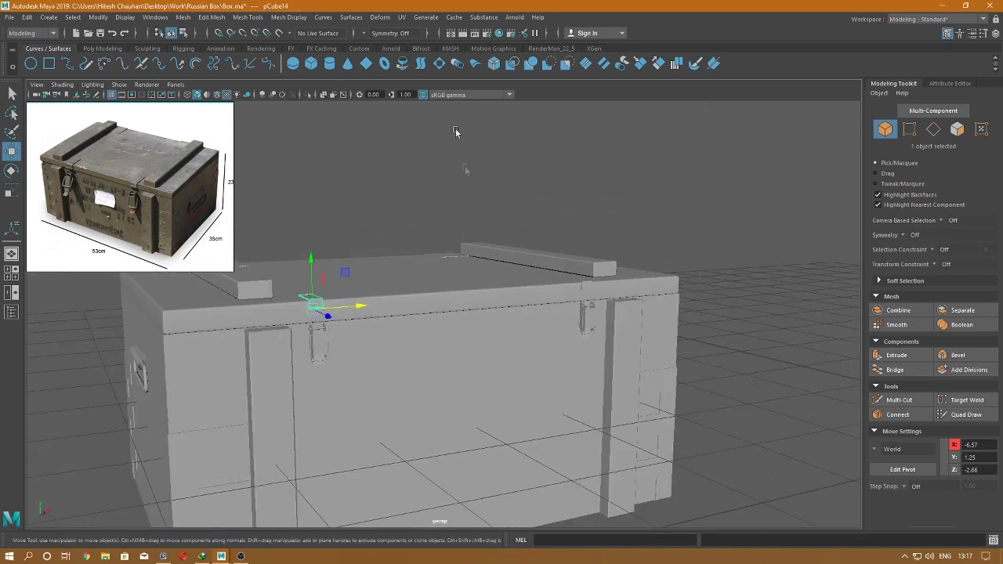
pyautogui.moveTo(459, 128)
pyautogui.keyDown('alt'); pyautogui.mouseDown()
pyautogui.moveTo(400, 275)
pyautogui.moveTo(380, 257)
pyautogui.mouseUp(); pyautogui.keyUp('alt')
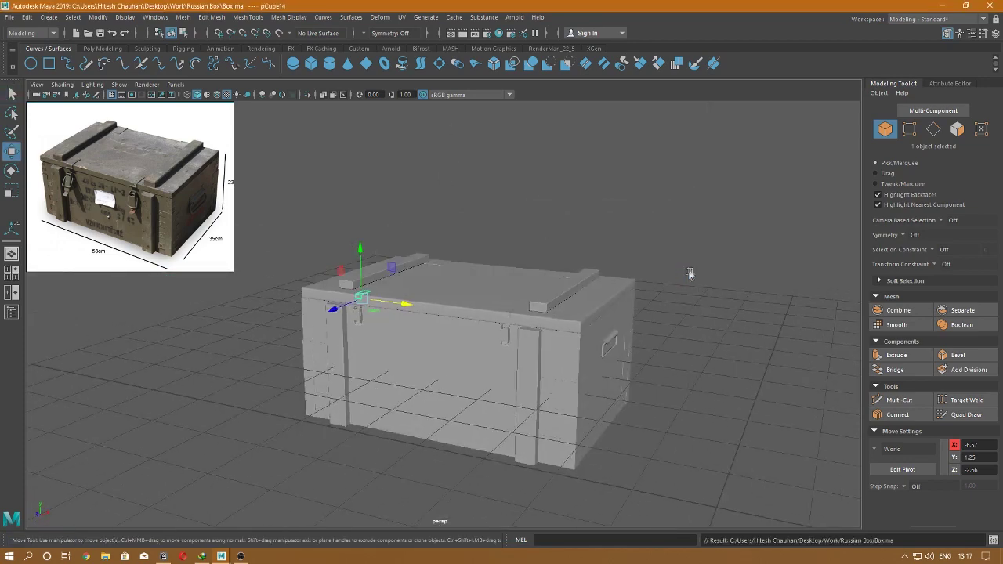